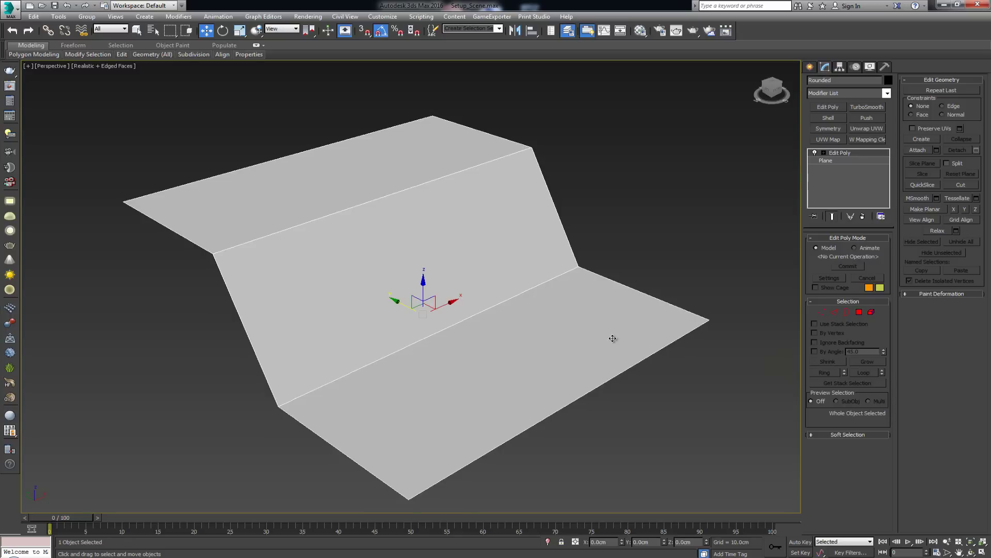
- Add a TurboSmooth modifier to the stepped plane and inspect the smoothed surface
left_click(876, 107)
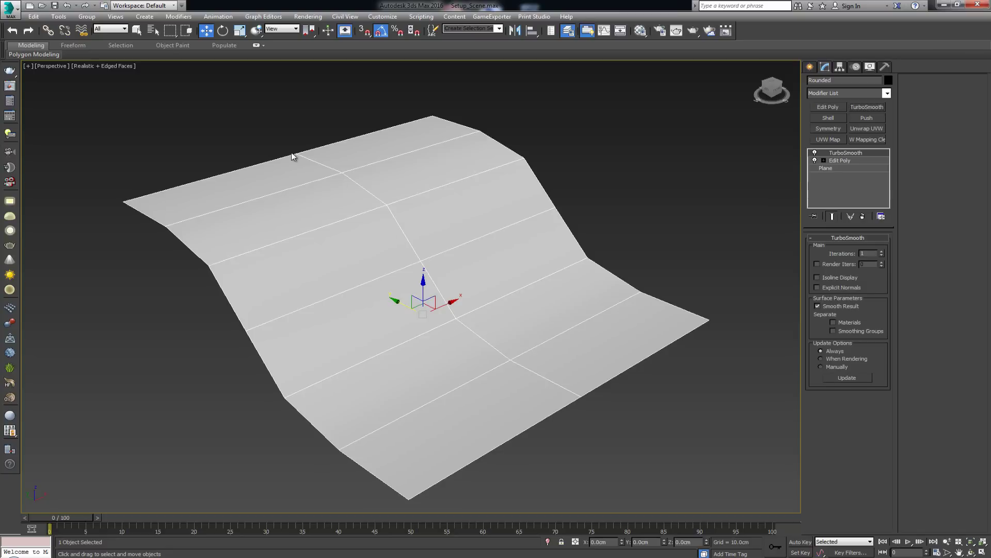
middle_click_drag(323, 206, 358, 201, "alt")
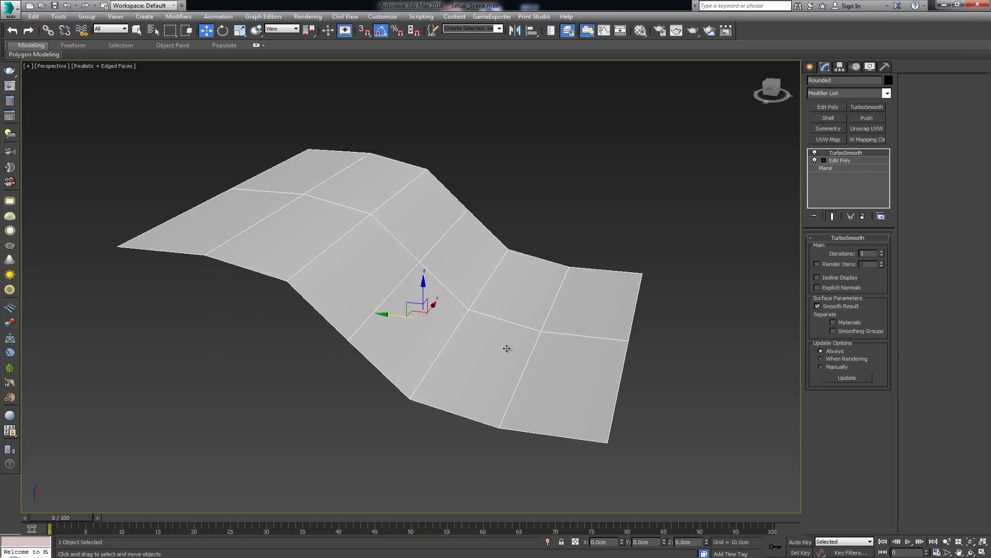
middle_click_drag(512, 314, 469, 321, "alt")
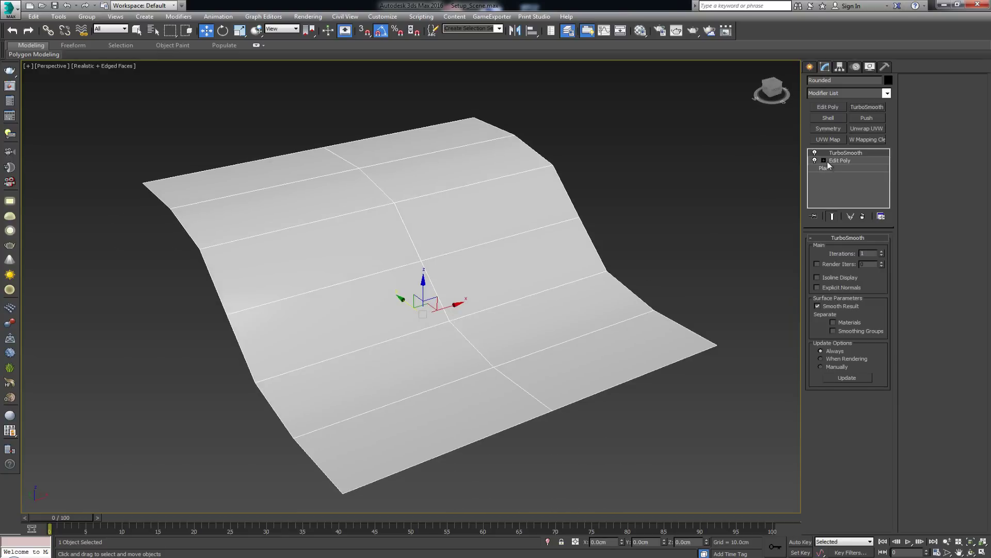
- Turn off the TurboSmooth modifier's effect so the plane's unsmoothed bends are displayed
left_click(815, 154)
middle_click_drag(367, 202, 431, 262, "alt")
scroll(419, 248, "up", 3)
scroll(432, 262, "down", 3)
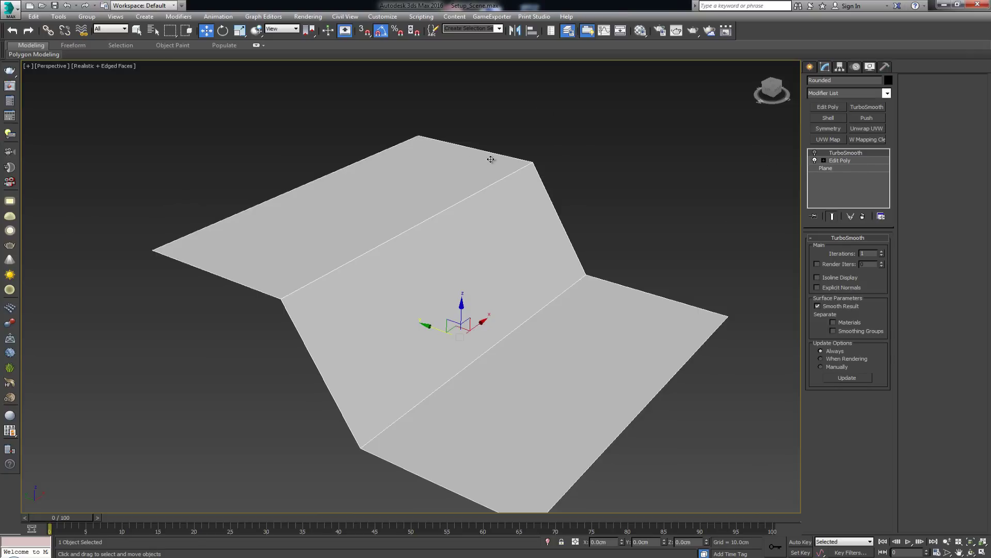
- Select the upper bend edge in the Edit Poly modifier and start a 1.0 cm Chamfer on it
left_click(844, 162)
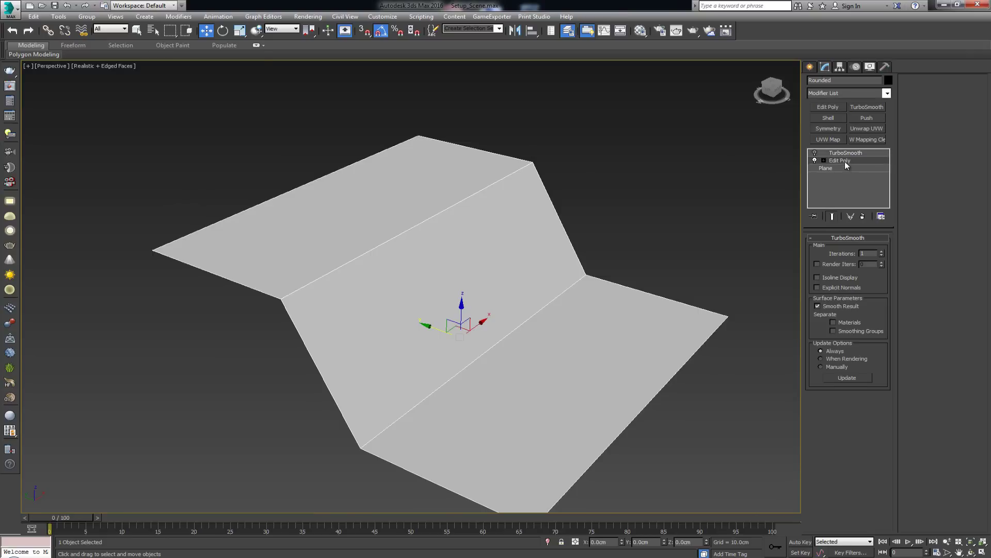
scroll(504, 220, "up", 2)
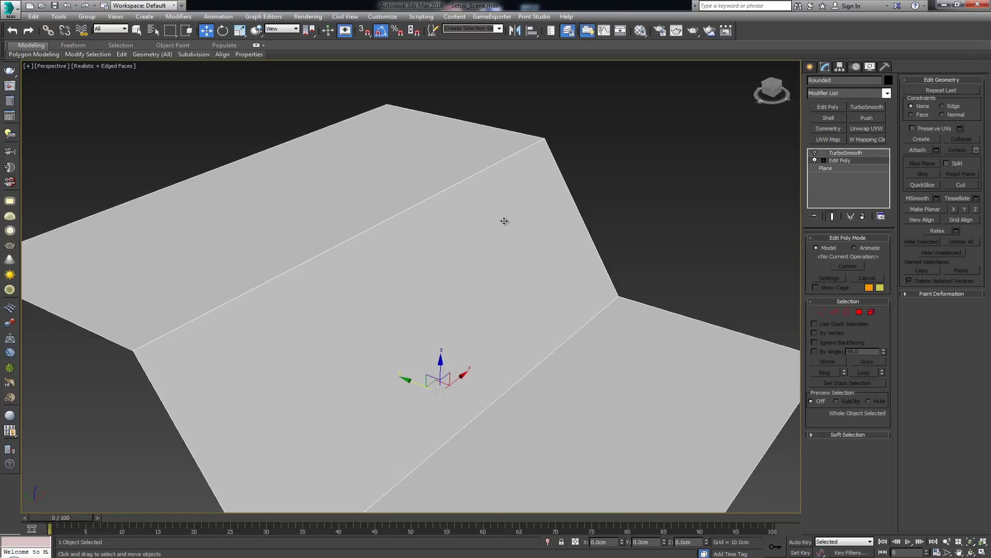
scroll(436, 240, "up", 1)
scroll(403, 184, "down", 4)
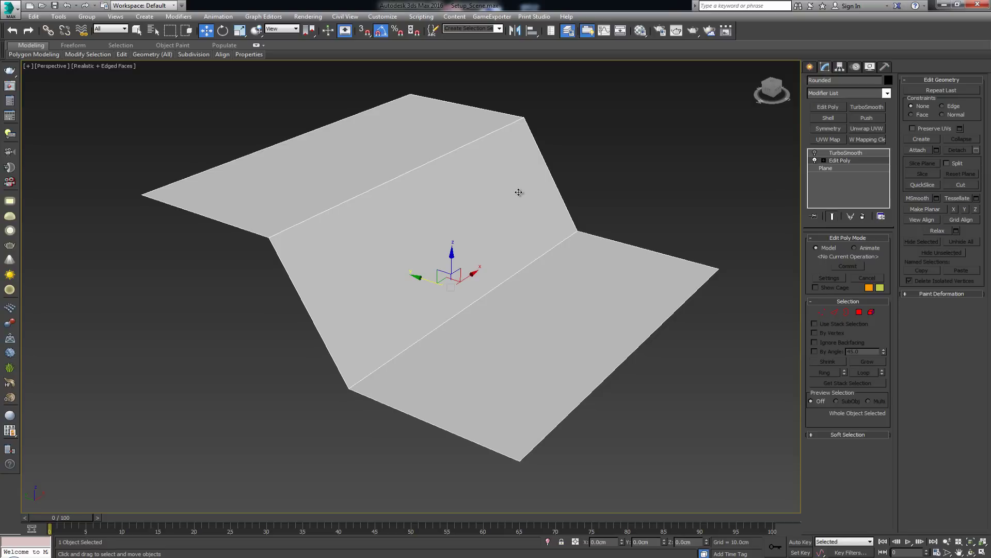
key("2")
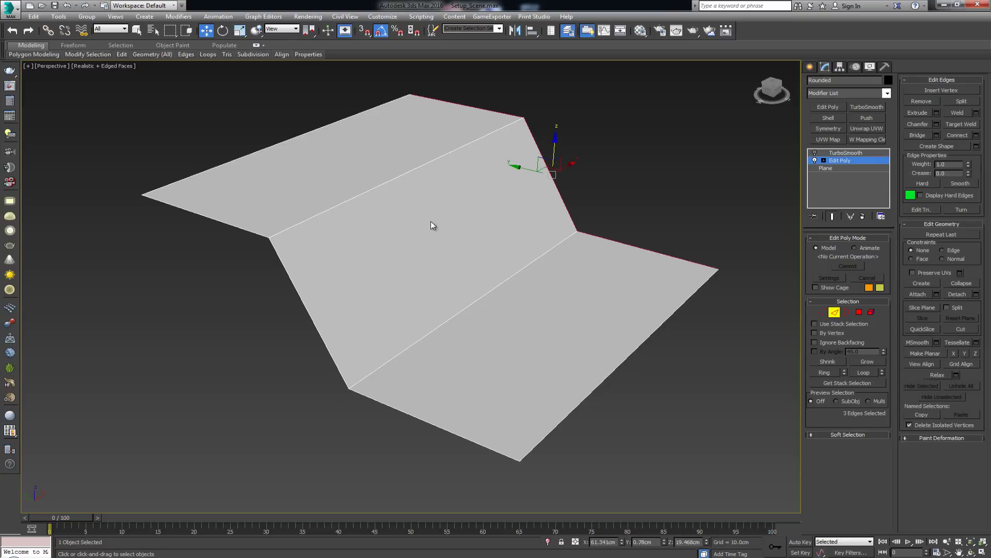
left_click(432, 224)
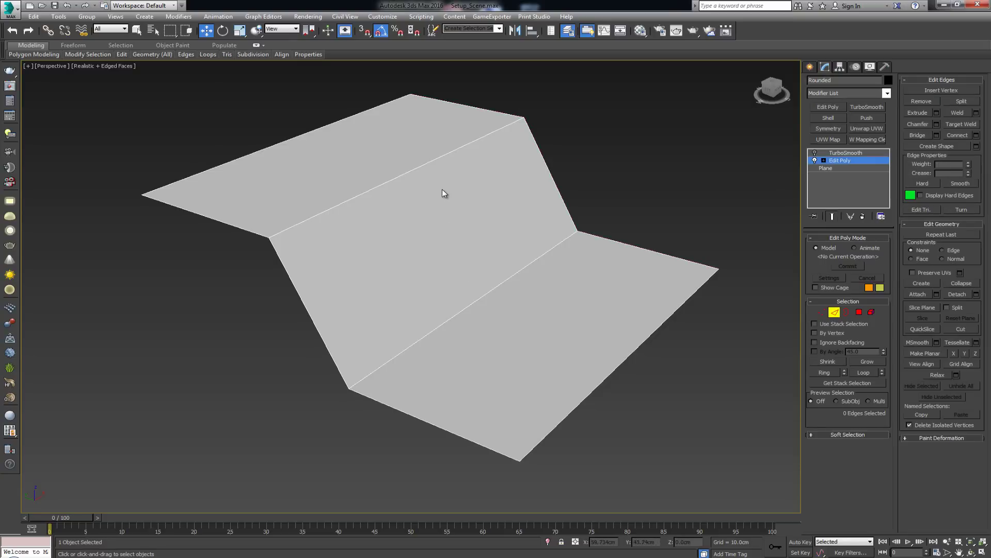
left_click(408, 171)
mouse_move(408, 214)
middle_mouse_down("alt")
mouse_move(453, 205)
mouse_move(413, 217)
middle_mouse_up("alt")
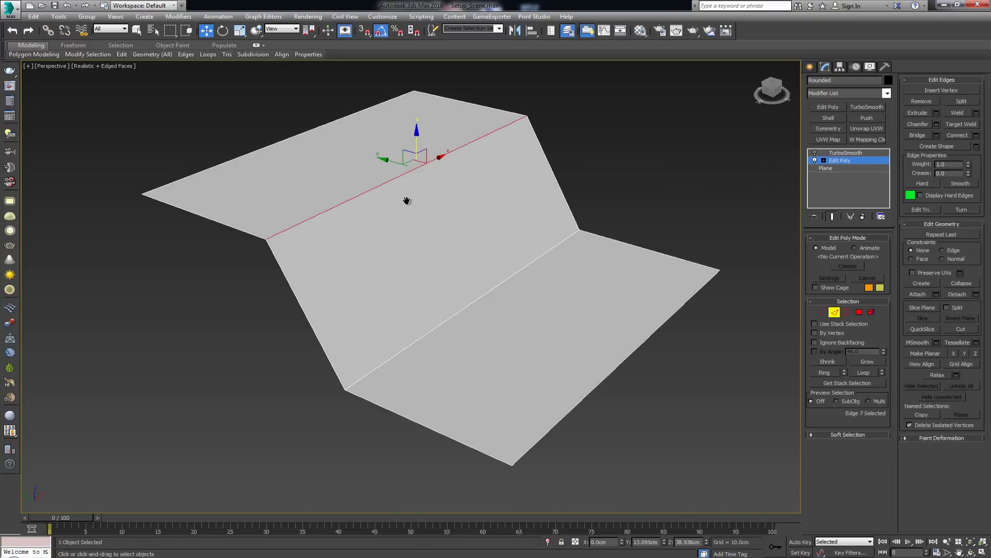
scroll(405, 202, "up", 3)
left_click(938, 123)
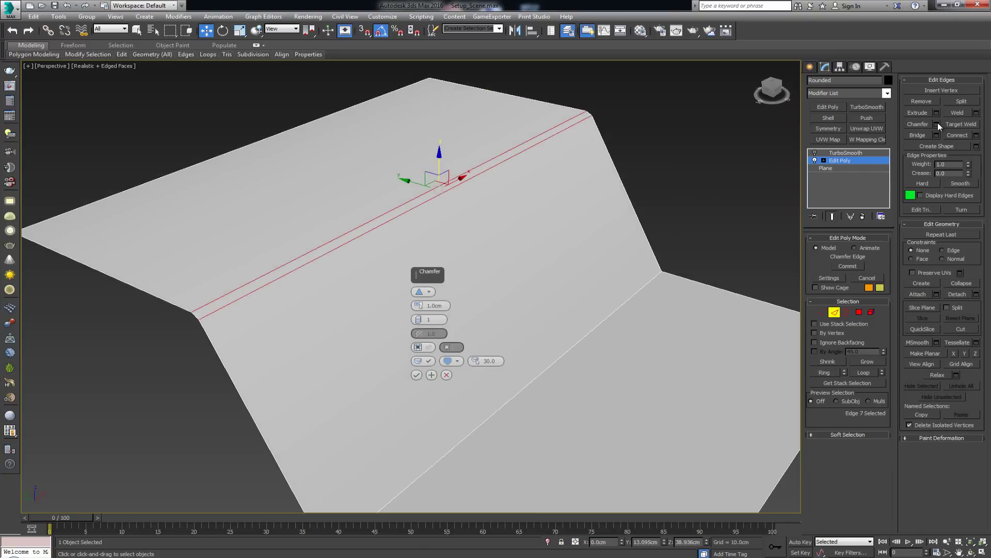
middle_click_drag(466, 192, 482, 180, "alt")
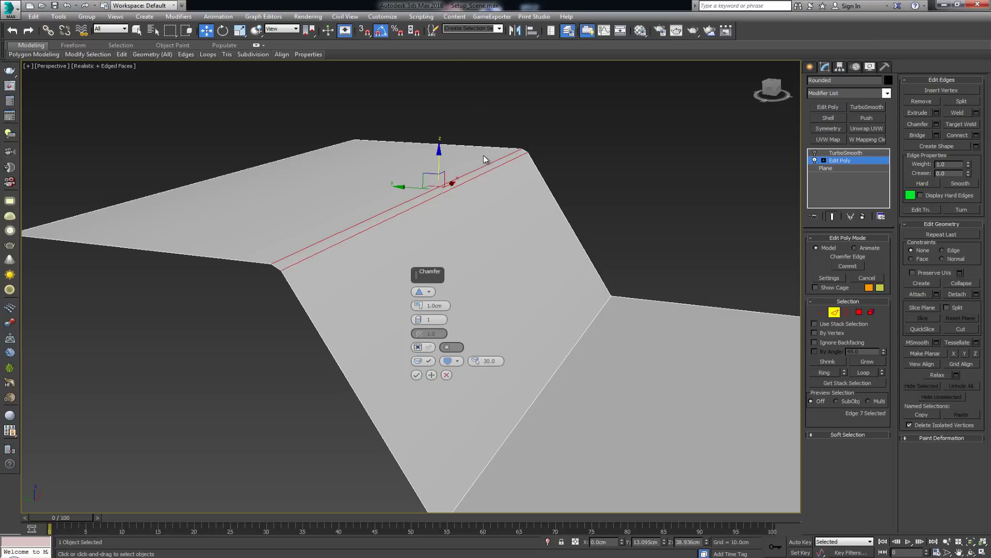
- Check the available chamfer types and apply the 1.0 cm standard chamfer with 1 segment
left_click(429, 293)
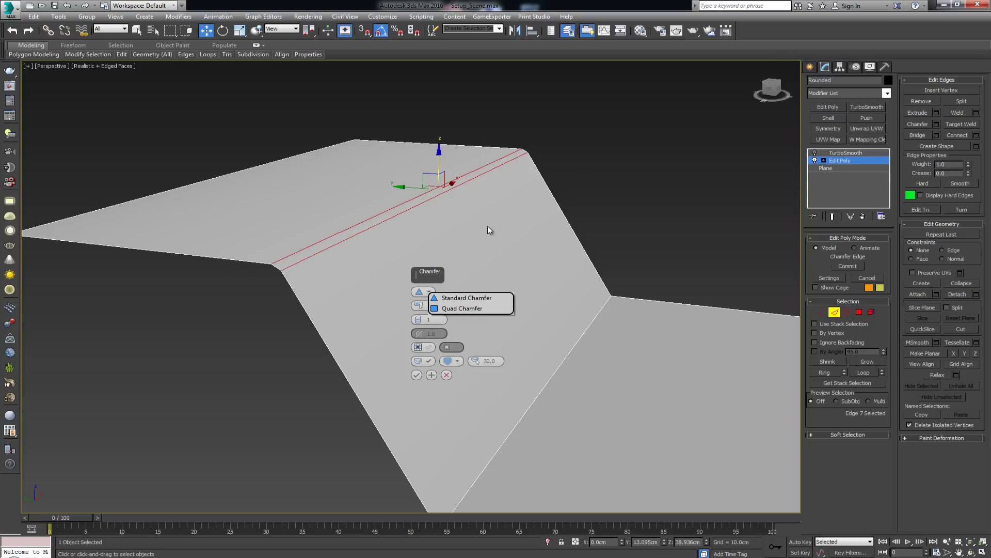
left_click(416, 292)
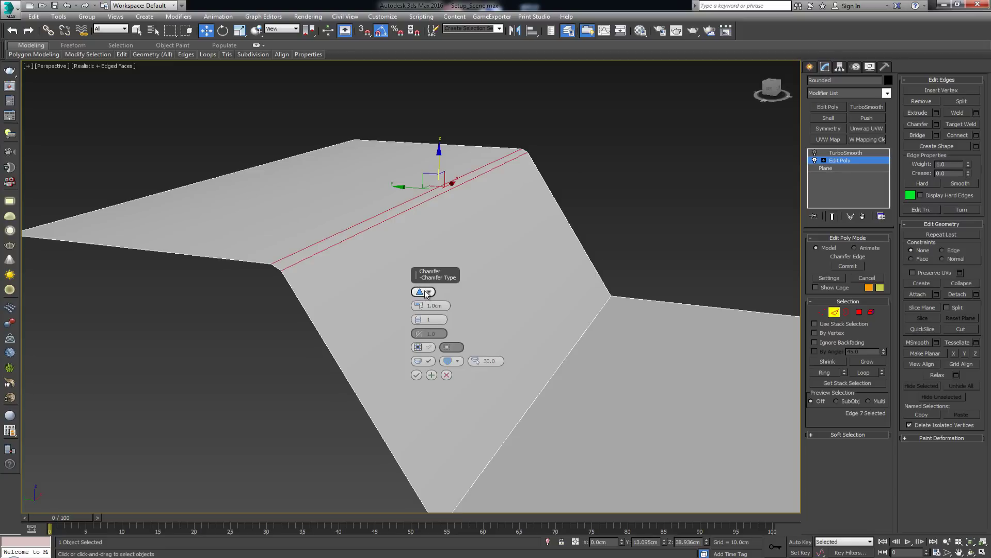
middle_click_drag(386, 260, 368, 232, "alt")
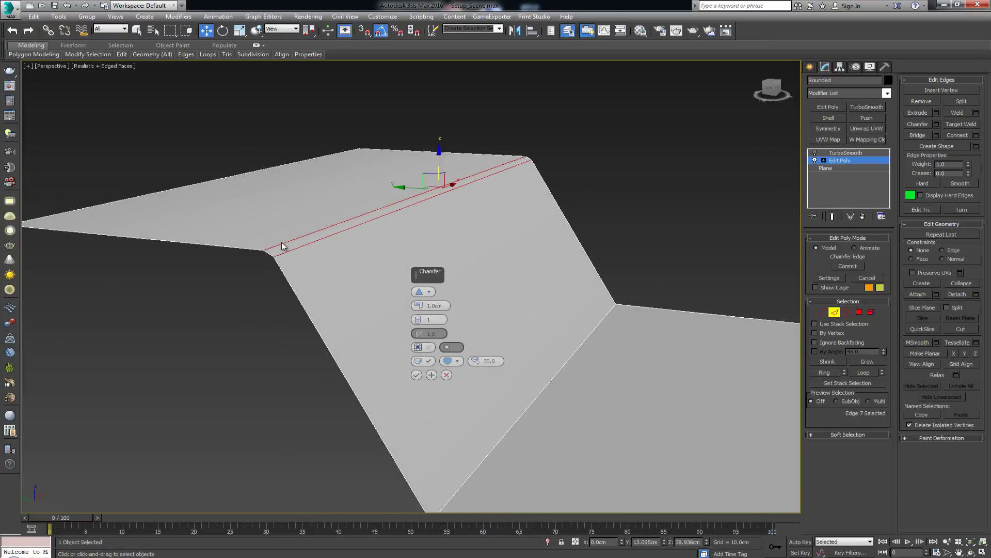
scroll(271, 253, "up", 3)
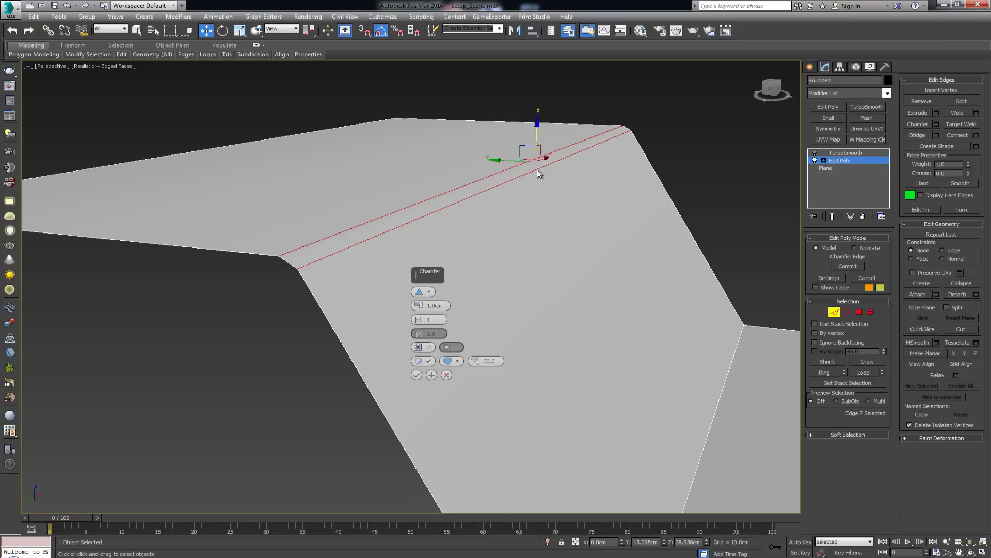
left_click(419, 317)
left_click(419, 322)
middle_click_drag(491, 262, 457, 274)
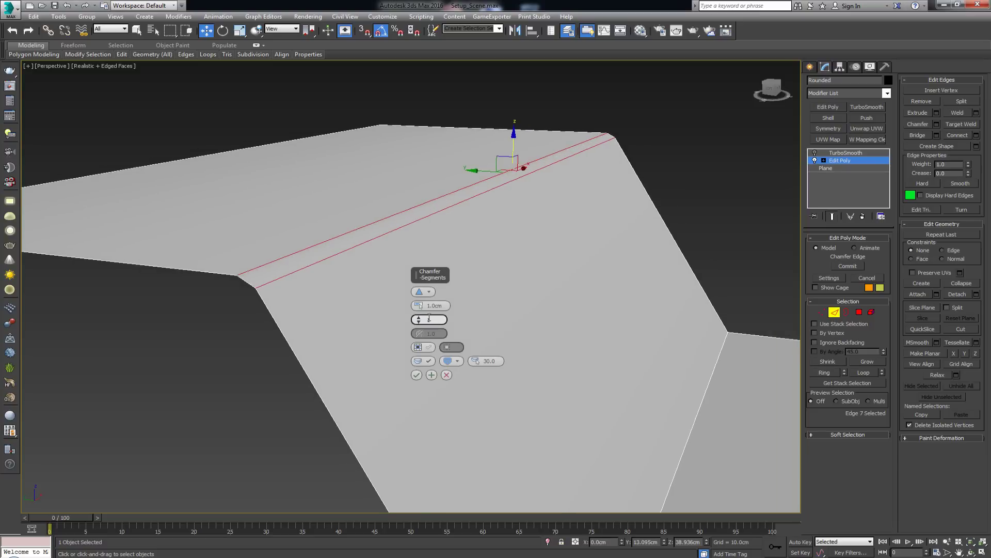
left_click(417, 375)
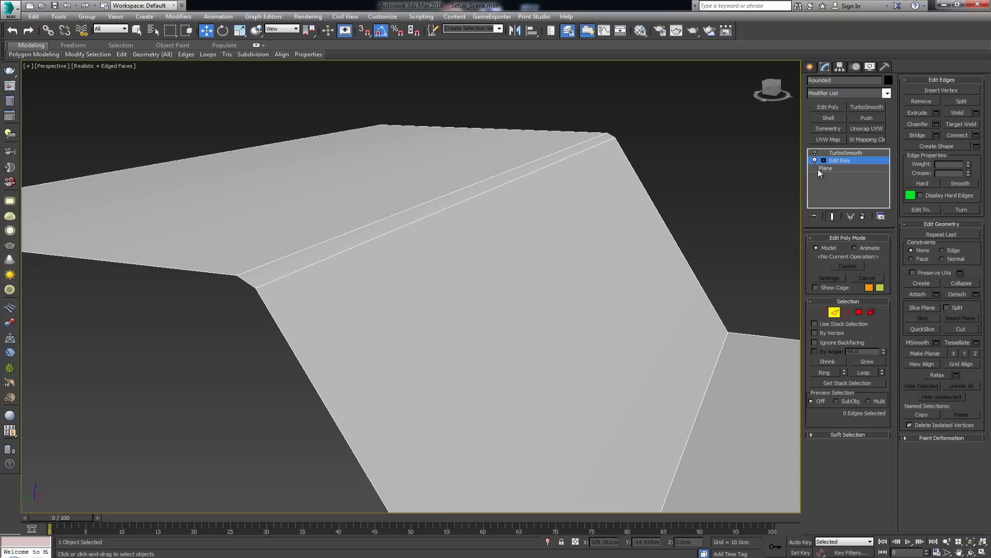
- Turn TurboSmooth back on and preview the chamfered surface without edged faces
left_click(817, 154)
key("z")
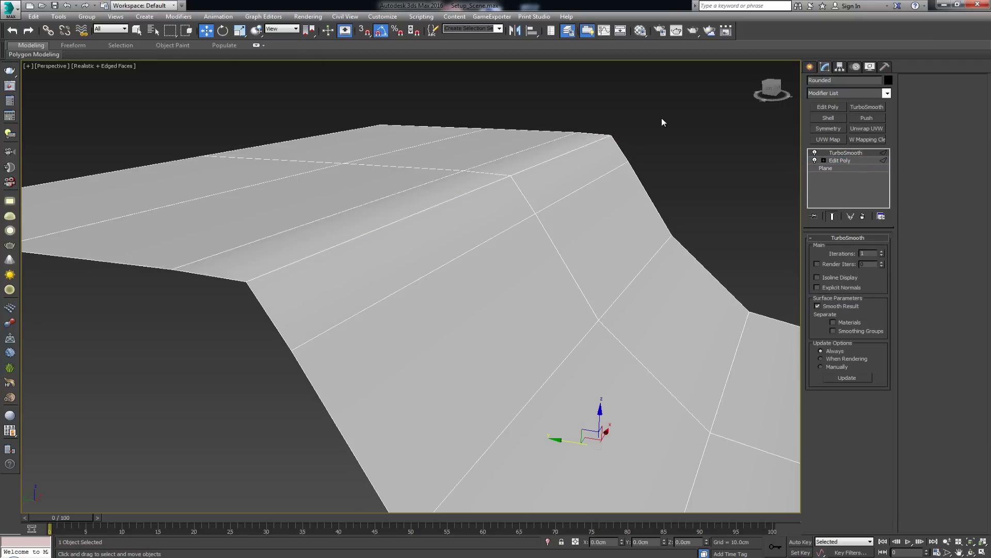
left_click(662, 118)
scroll(560, 211, "down", 2)
key("F4")
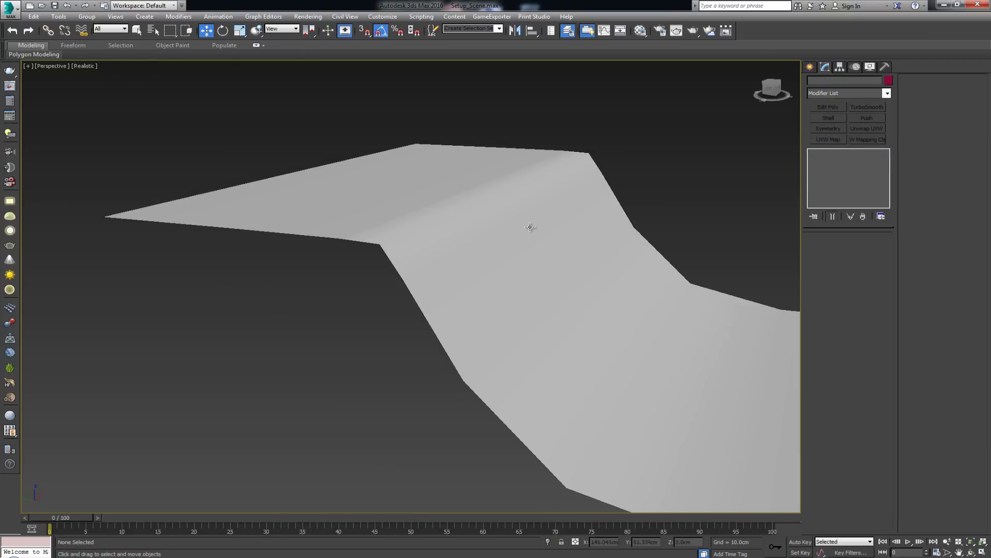
left_click(531, 226)
left_click(853, 161)
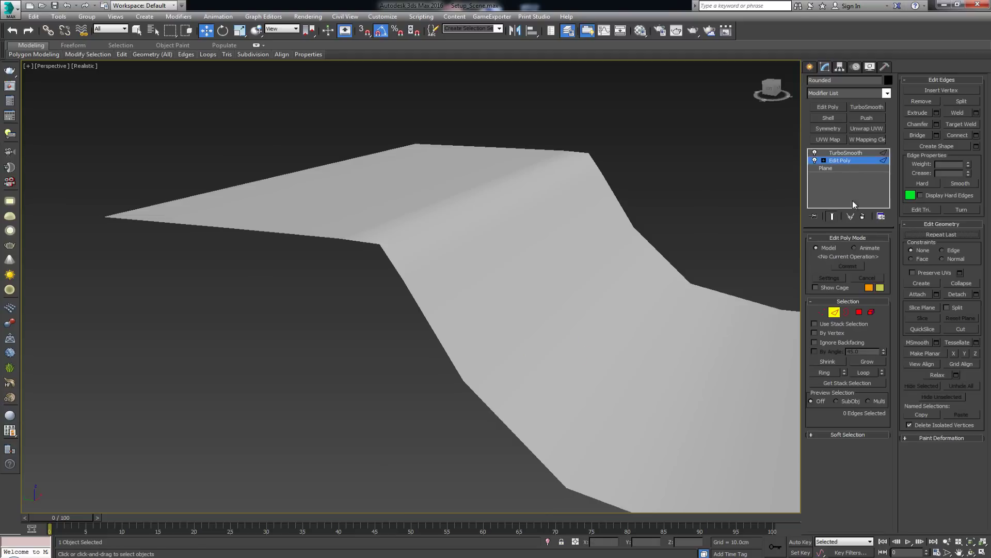
- Set the TurboSmooth iterations to 2
left_click(855, 153)
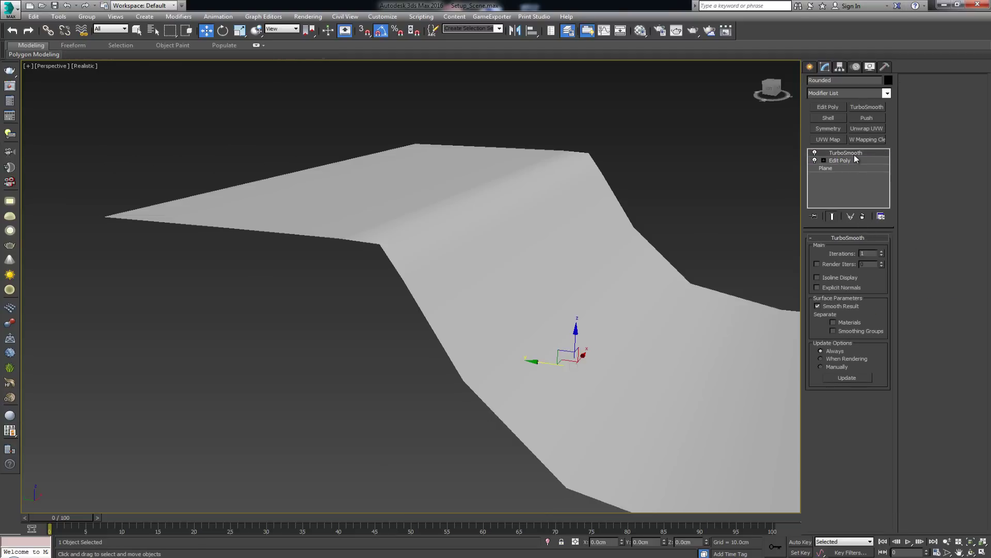
left_click(882, 256)
scroll(753, 220, "up", 1)
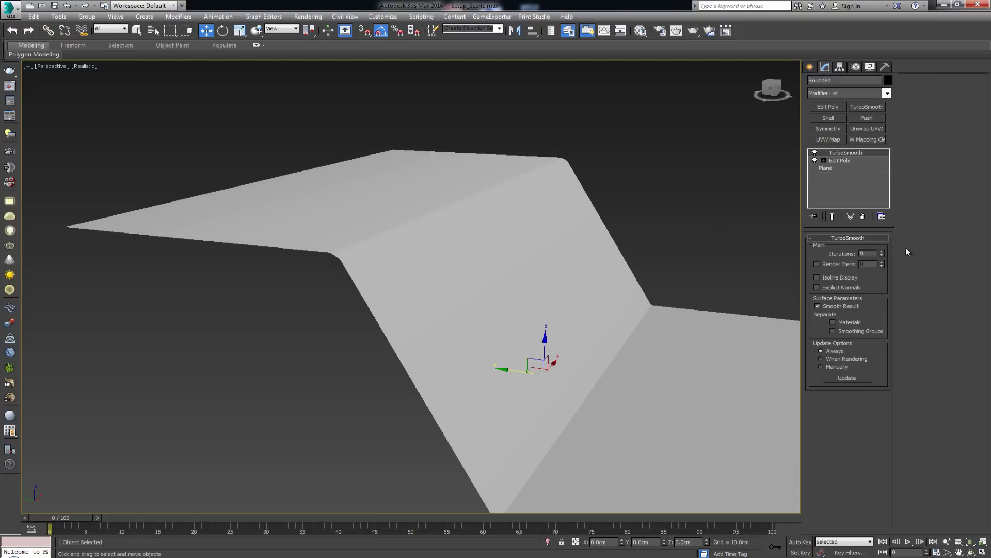
left_click(883, 251)
left_click(883, 251)
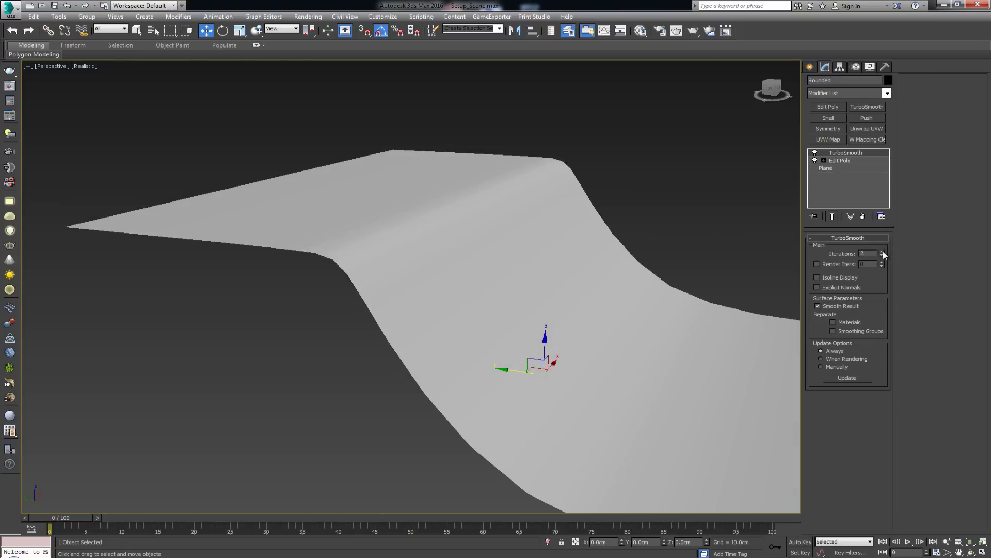
- Show edged faces again and enable Isoline Display for the TurboSmooth modifier
left_click(597, 166)
middle_click_drag(598, 170, 471, 193, "alt")
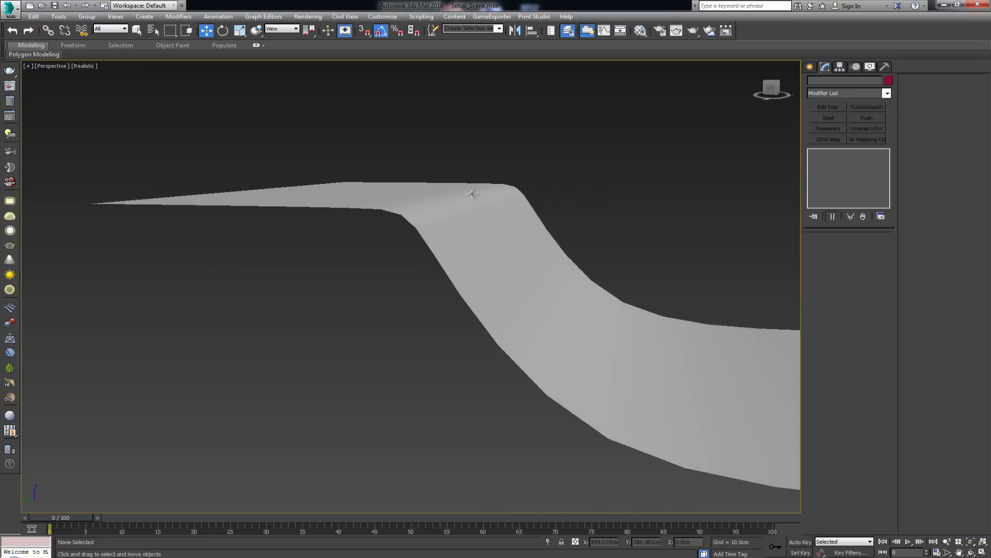
left_click(407, 186)
key("F4")
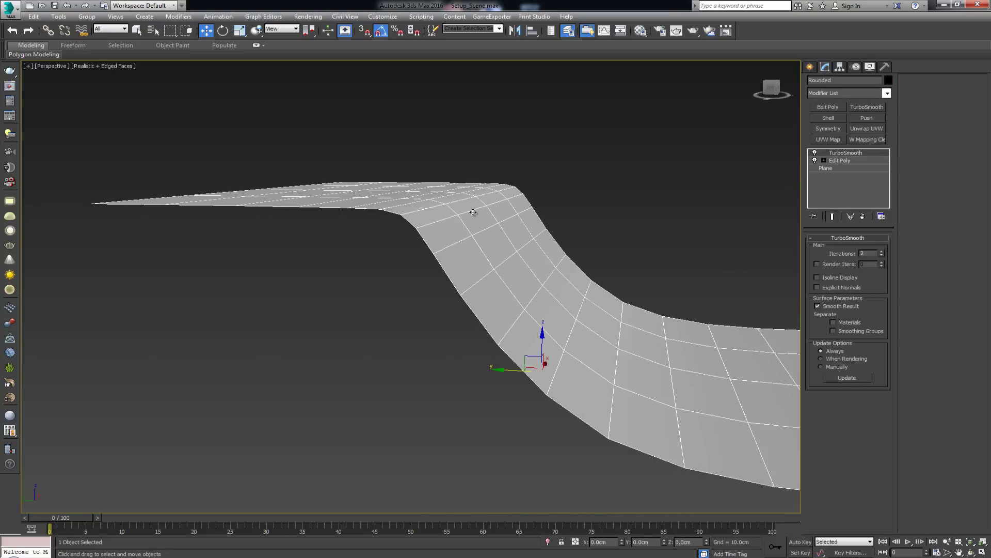
left_click(841, 278)
middle_click_drag(785, 288, 664, 288, "alt")
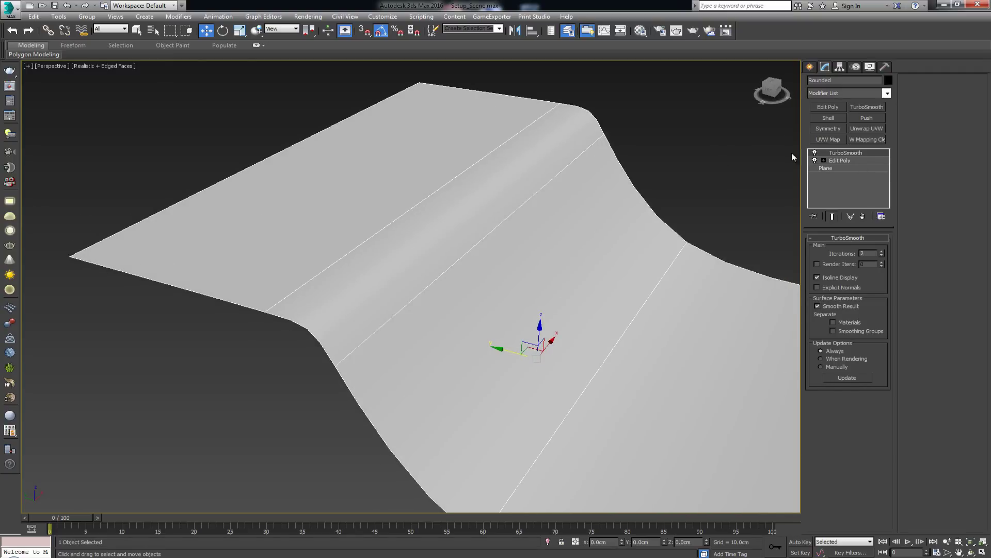
- Undo the TurboSmooth changes and the one-segment chamfer on the upper bend
left_click(857, 160)
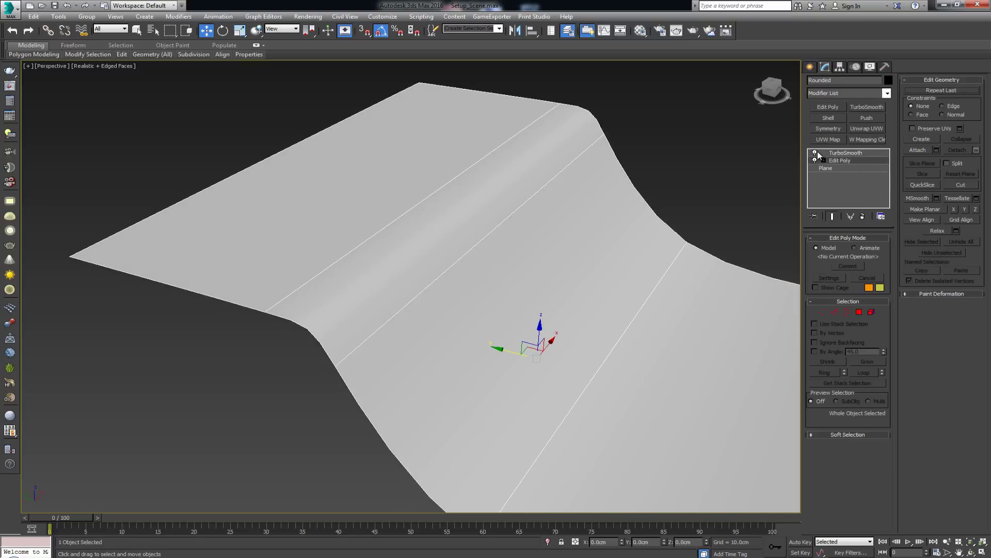
scroll(571, 201, "up", 4)
key("Page_Up")
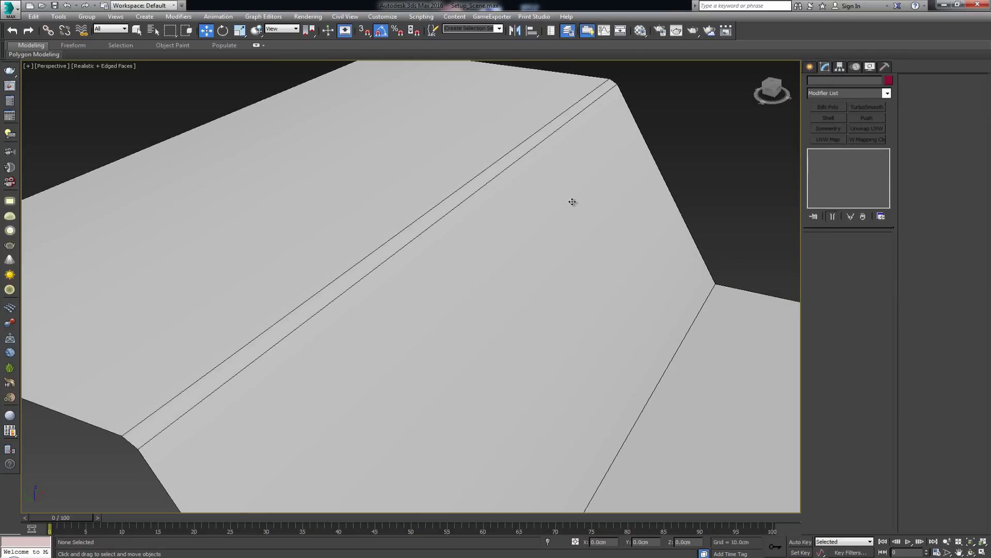
key("Page_Down")
key("Page_Up")
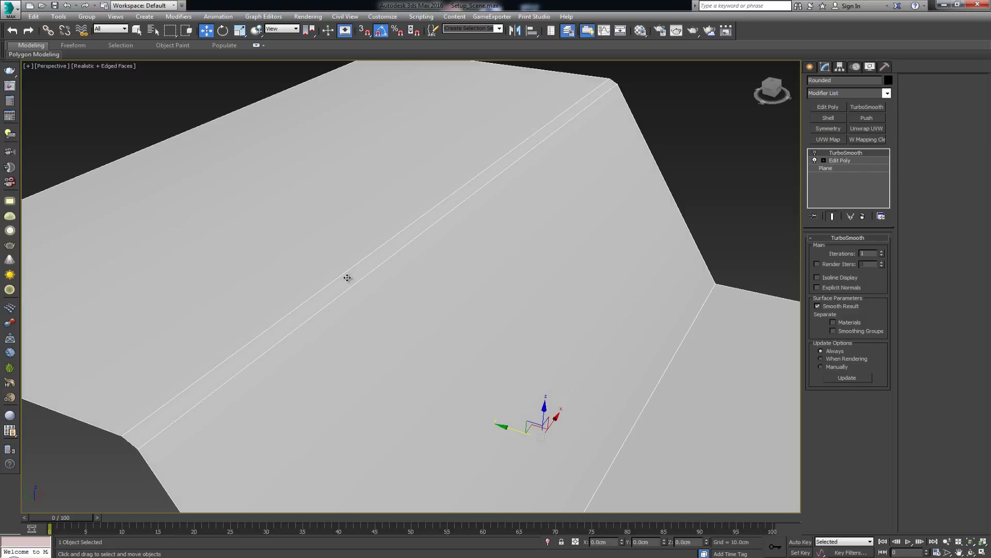
key("ctrl+z")
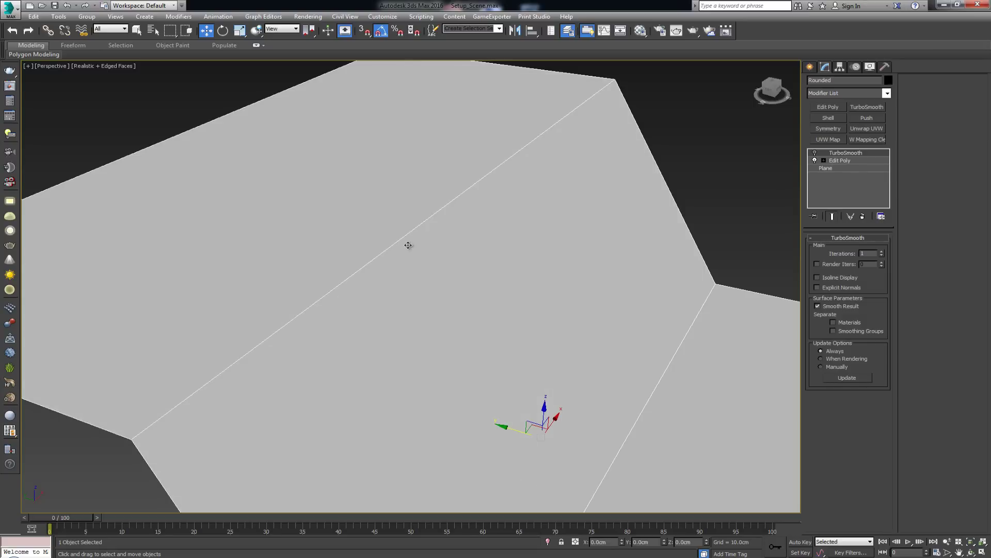
- Chamfer the upper bend edge of the Edit Poly by 0.2 cm with two segments
left_click(840, 161)
left_click(427, 215)
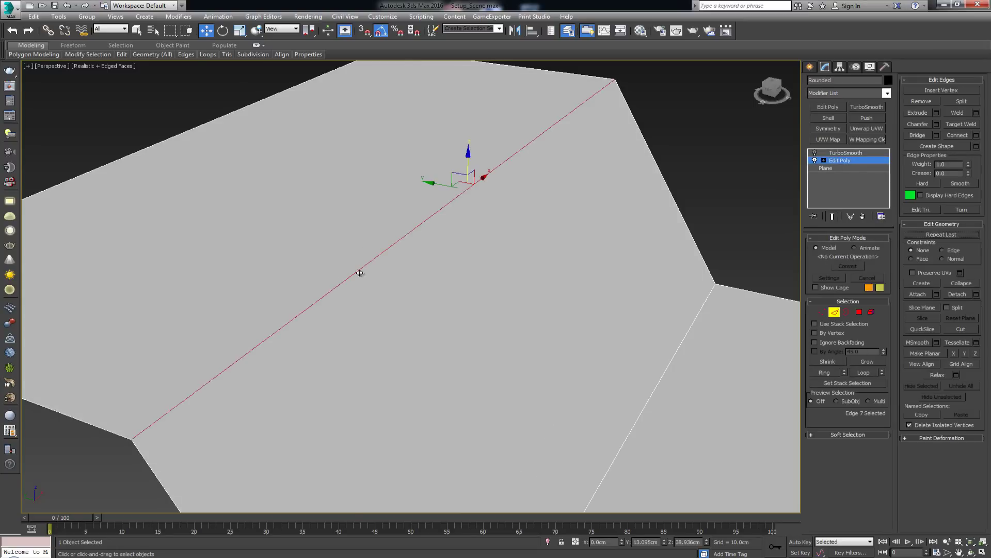
middle_click_drag(361, 272, 388, 254)
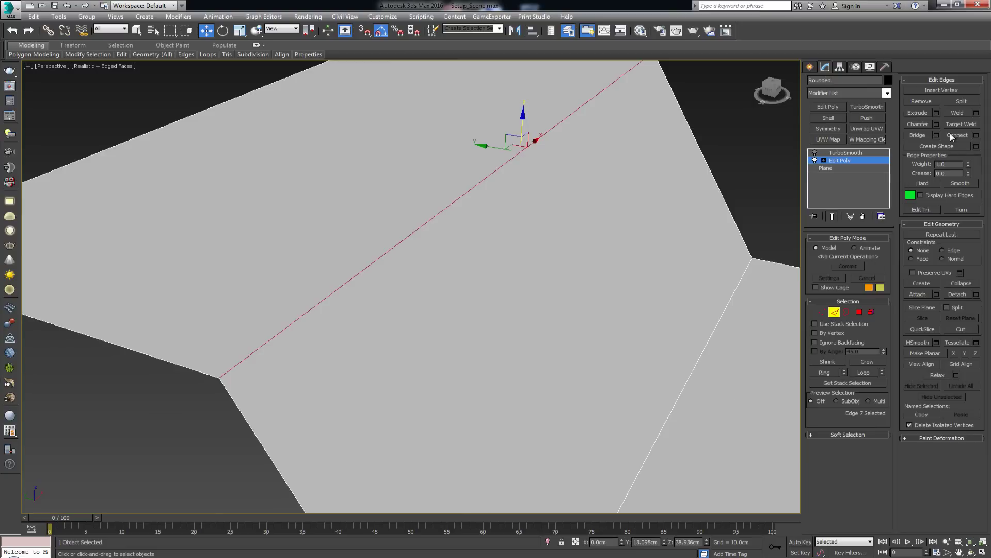
left_click(936, 124)
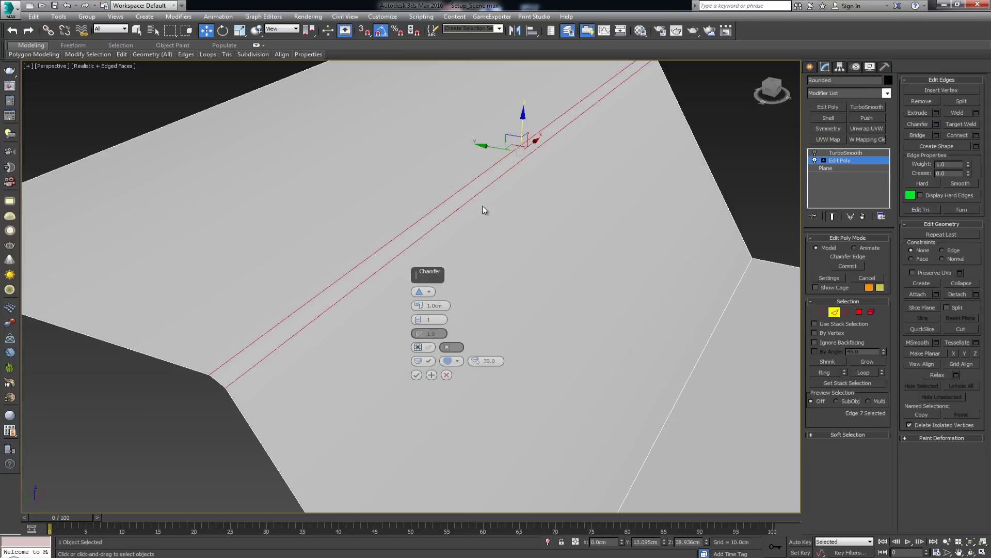
left_click(418, 317)
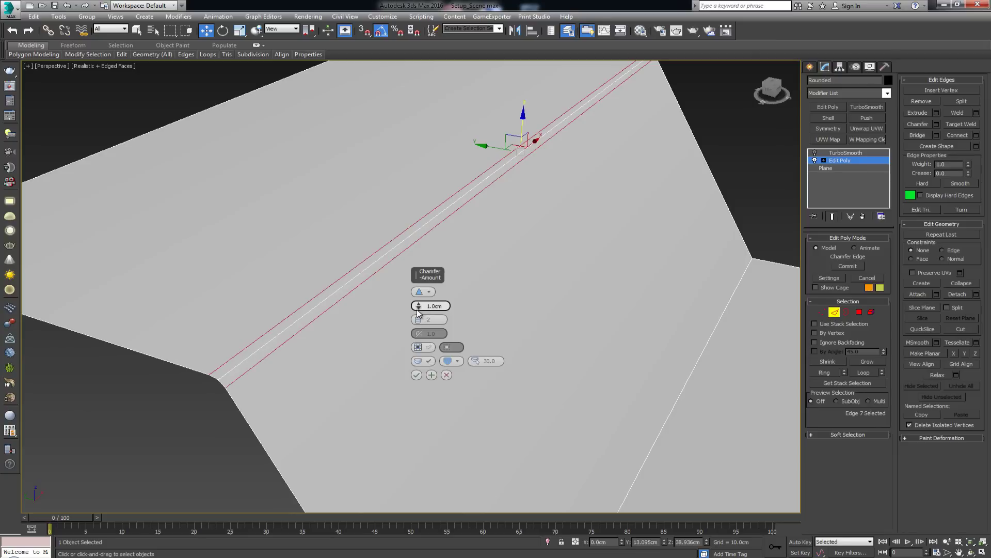
left_click_drag(419, 305, 419, 311)
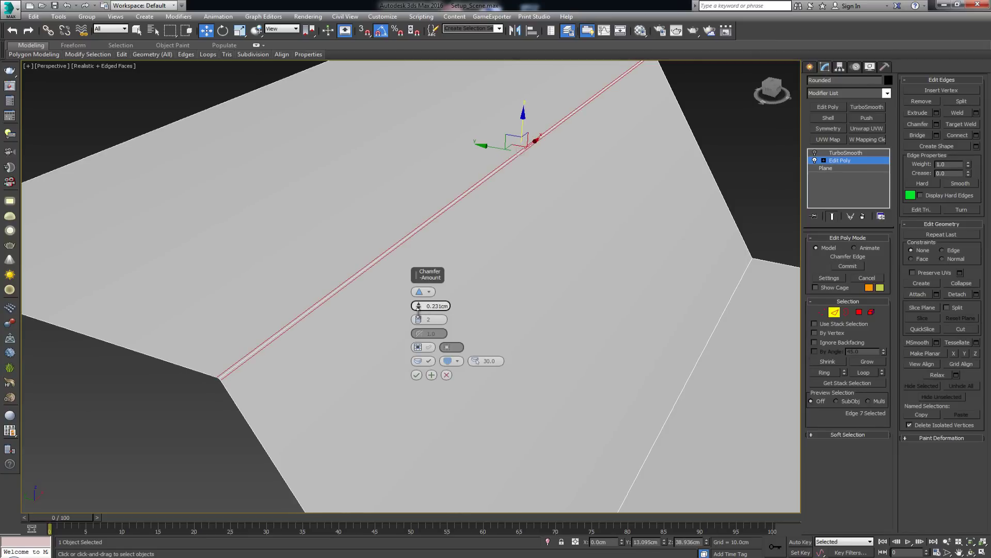
double_click(437, 306)
type("0.2cm")
key("Return")
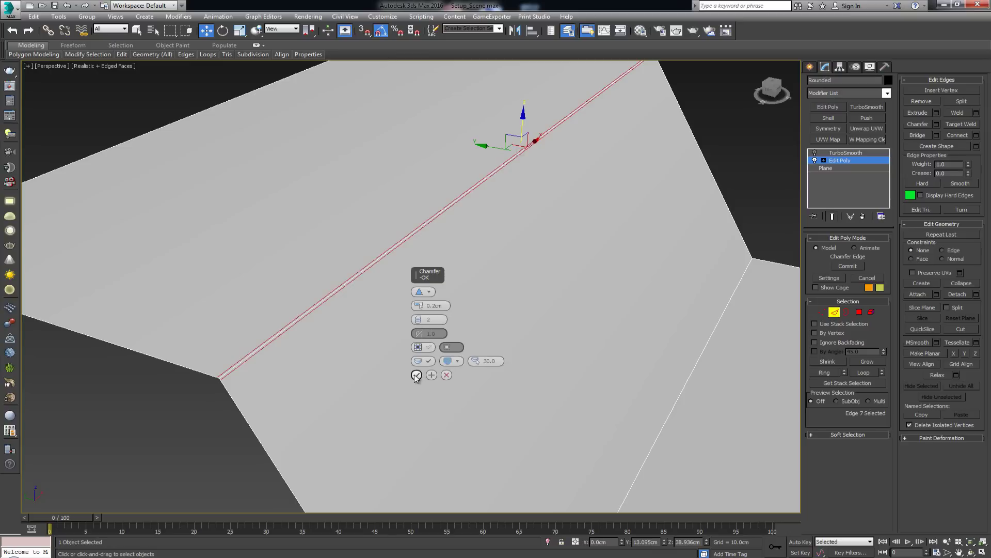
left_click(416, 376)
- Turn TurboSmooth back on and preview the two-segment chamfer without edged faces
middle_click_drag(450, 312, 410, 322, "alt")
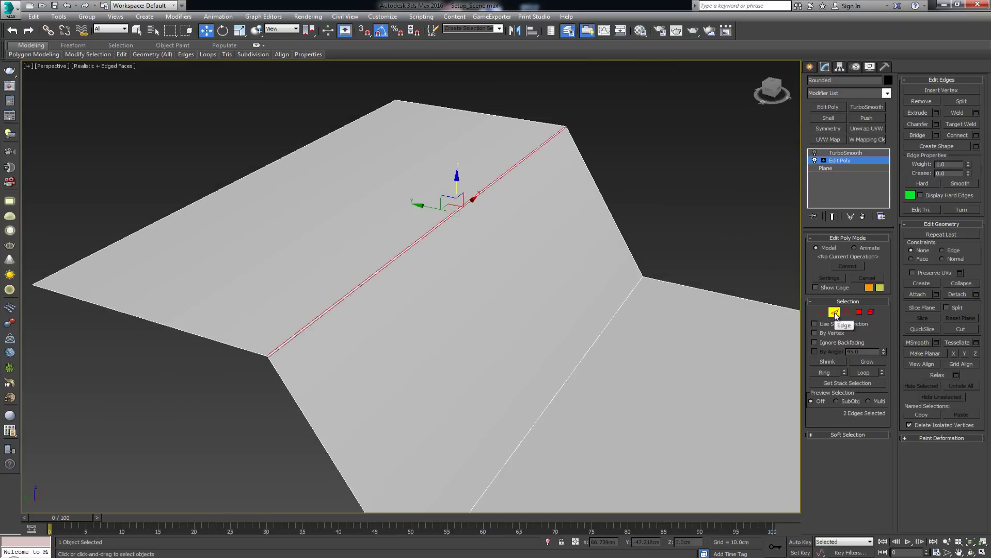
left_click(835, 312)
left_click(846, 153)
left_click(815, 153)
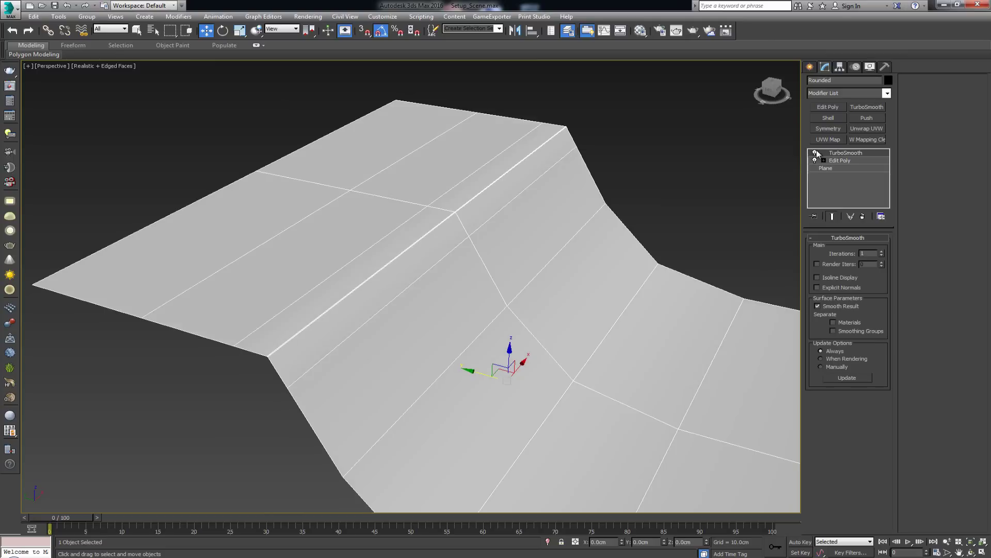
left_click(673, 147)
key("F4")
middle_click_drag(525, 252, 538, 247, "alt")
left_click(437, 210)
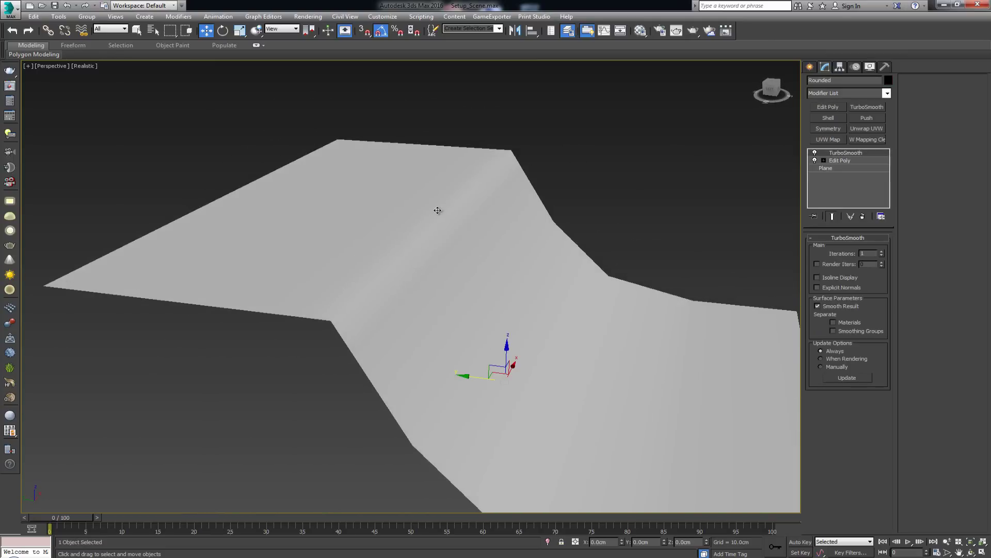
- Set the TurboSmooth iterations to 2 with Isoline Display enabled and show edged faces again
left_click(882, 251)
left_click(658, 208)
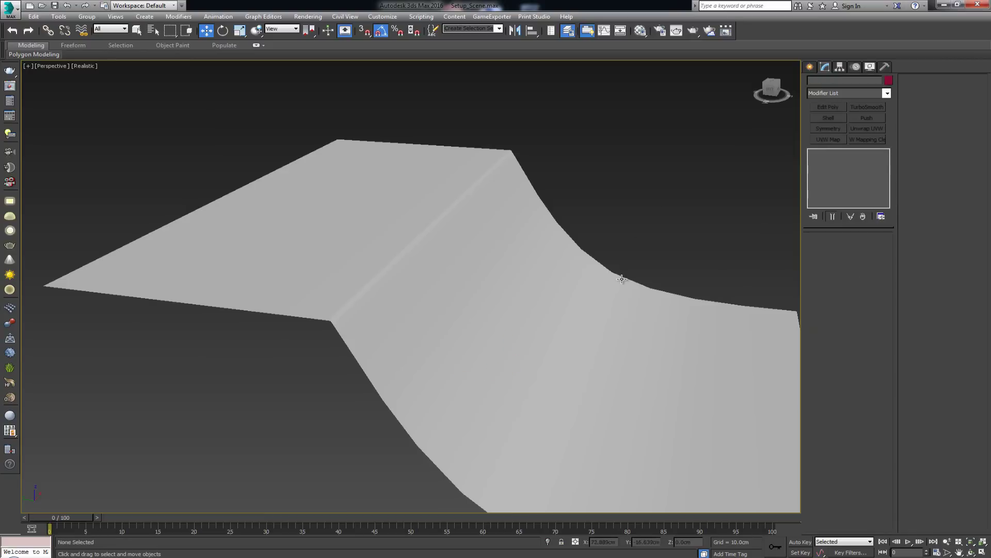
key("F4")
middle_click_drag(658, 208, 602, 244, "alt")
middle_click_drag(589, 282, 556, 294, "alt")
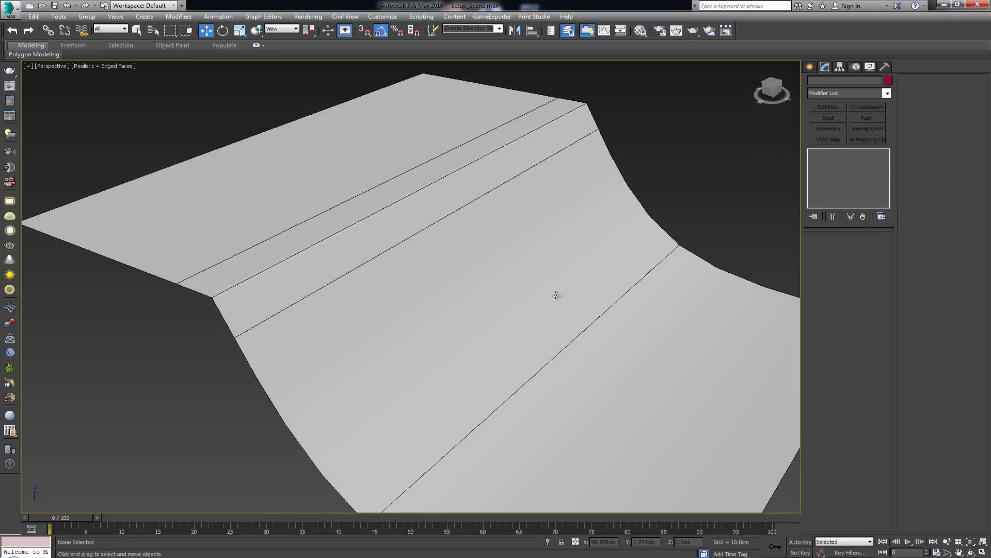
left_click(525, 311)
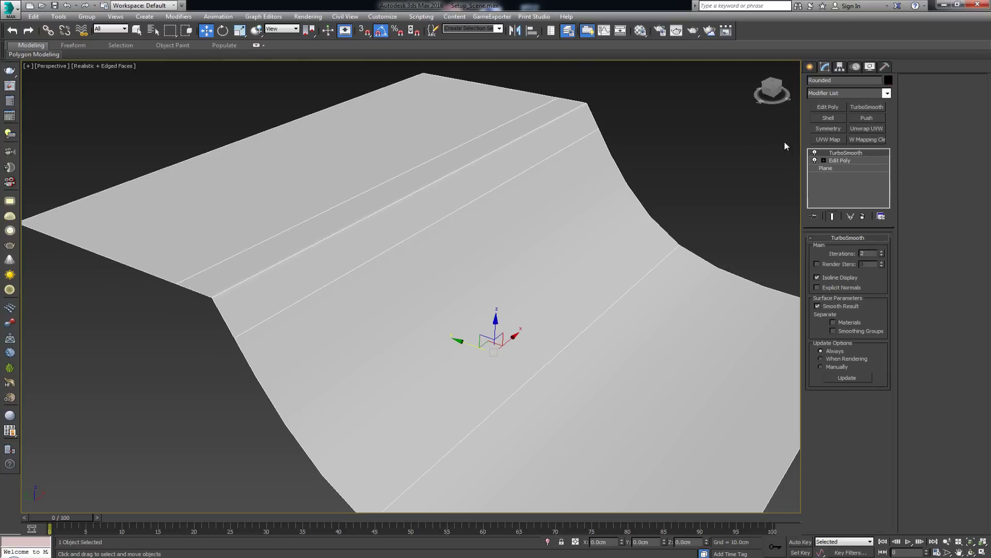
- Turn TurboSmooth off and use Swift Loop to add a support edge loop close to each side of the lower bend
left_click(839, 160)
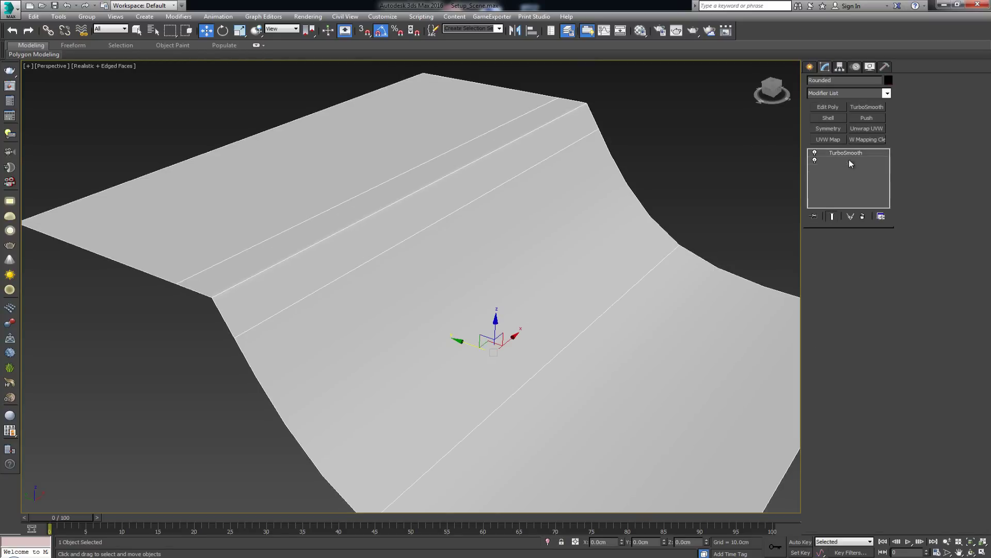
left_click(815, 153)
middle_click_drag(548, 235, 529, 177)
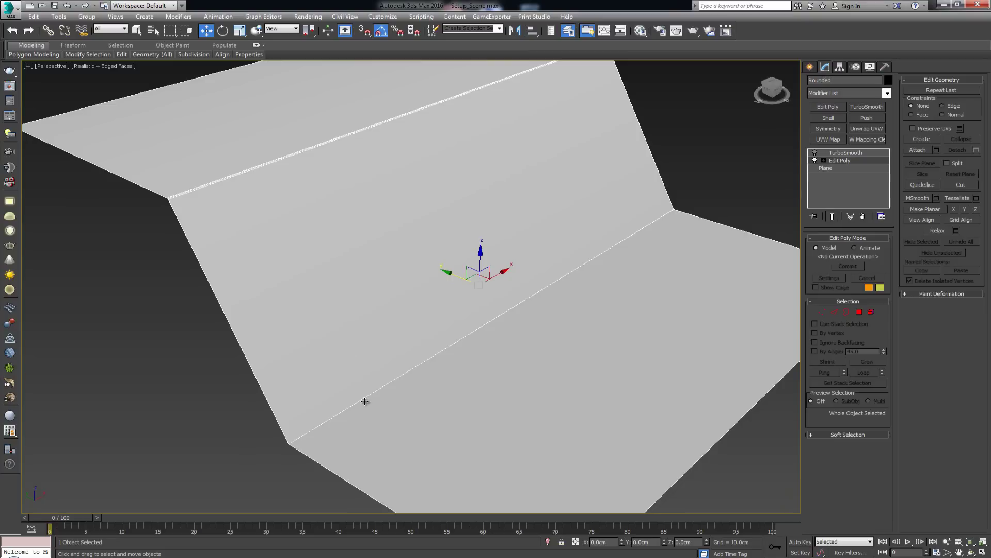
middle_click_drag(365, 401, 401, 398, "alt")
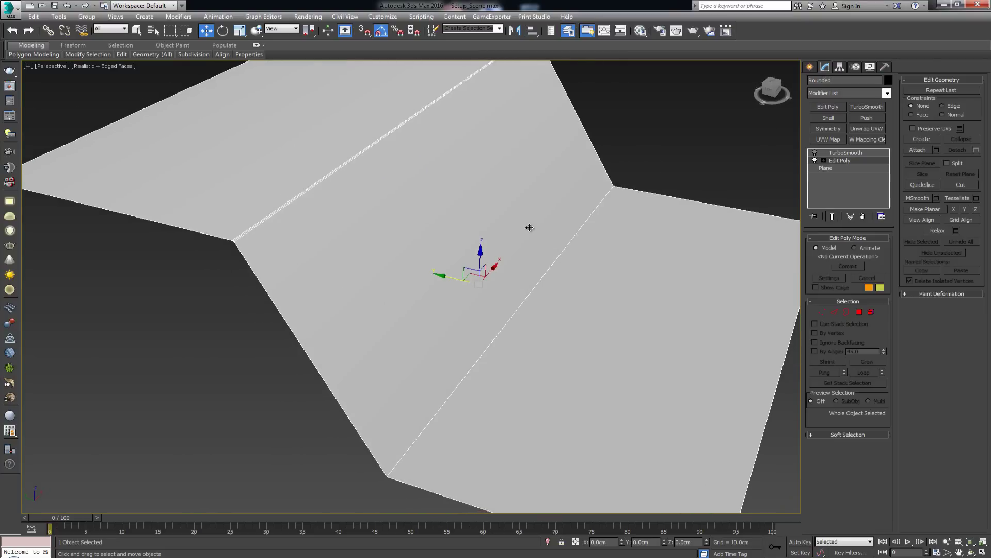
left_click(256, 46)
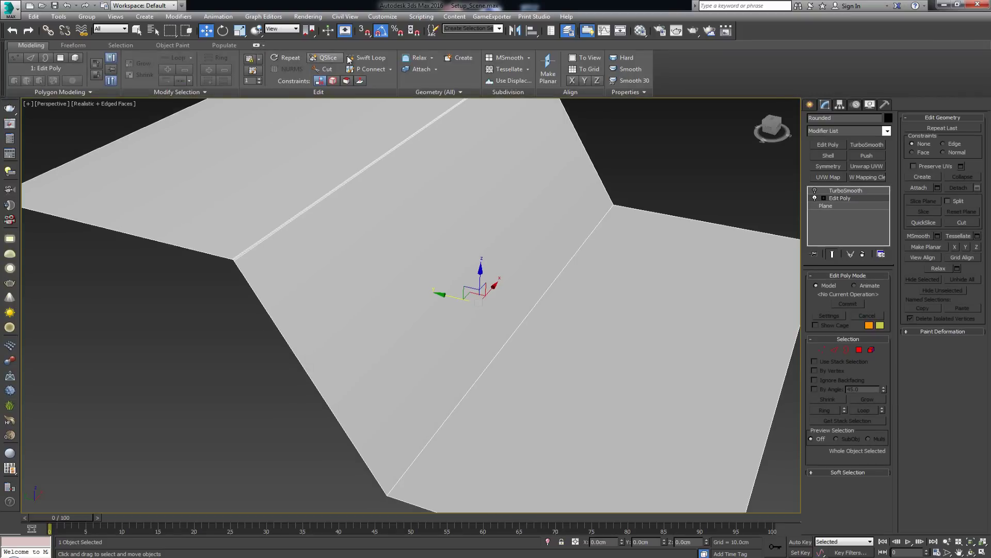
left_click(362, 58)
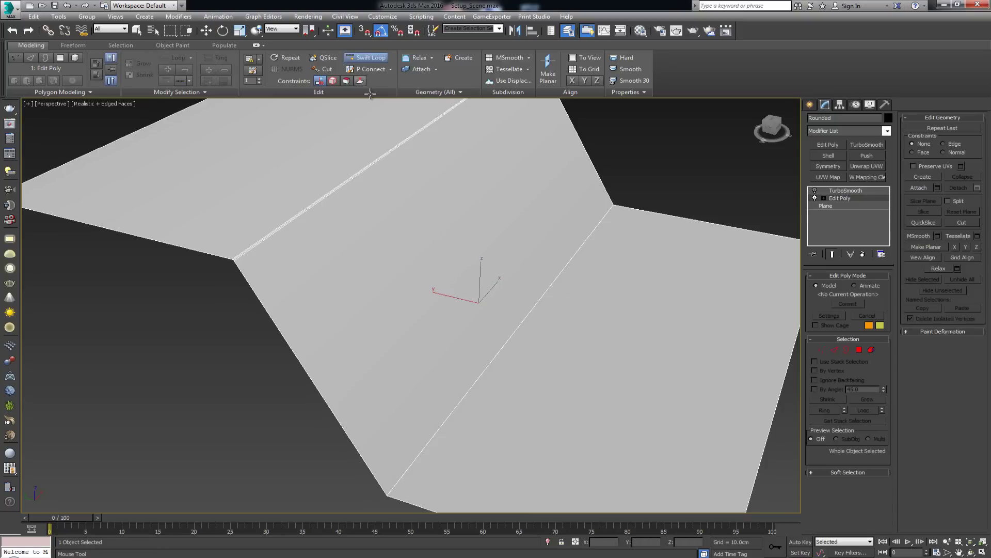
left_click(384, 485)
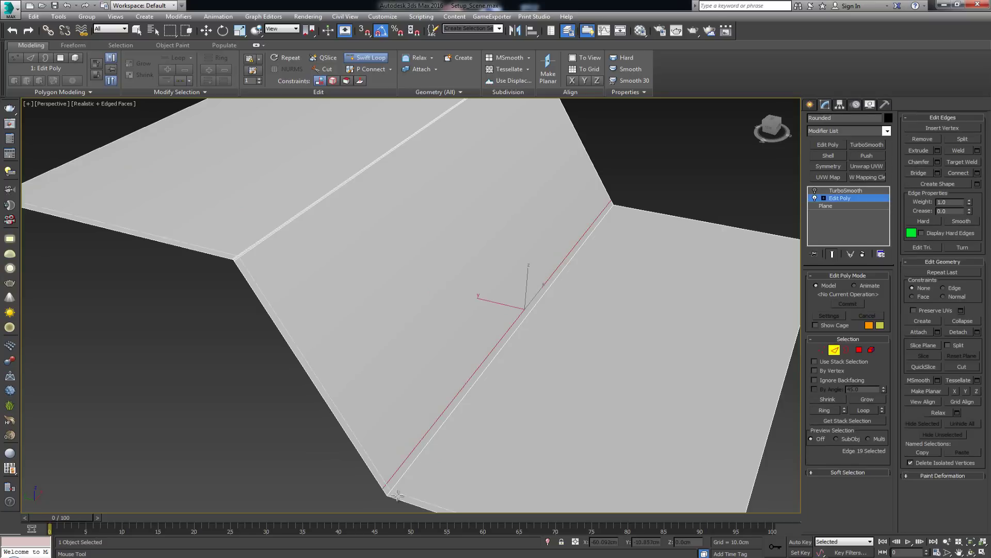
right_click(397, 497)
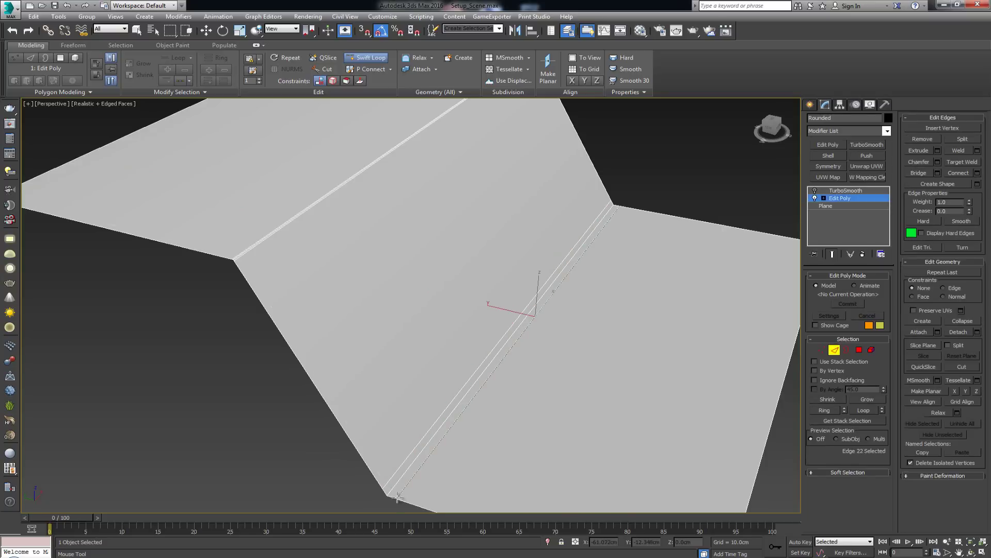
left_click(742, 149)
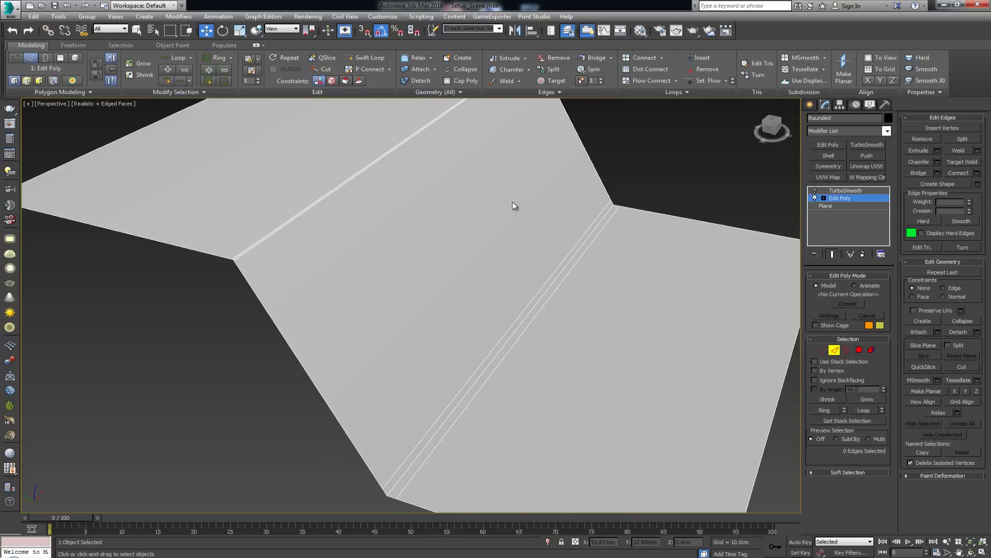
- Turn TurboSmooth on, leave edge editing and preview both supported bends without edged faces
scroll(514, 217, "down", 3)
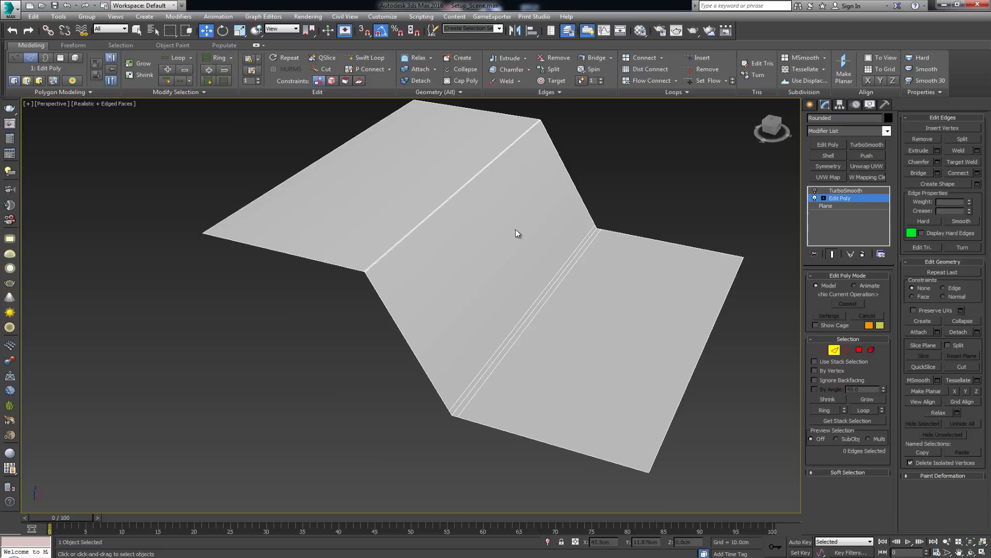
left_click(815, 191)
middle_click_drag(549, 245, 532, 243, "alt")
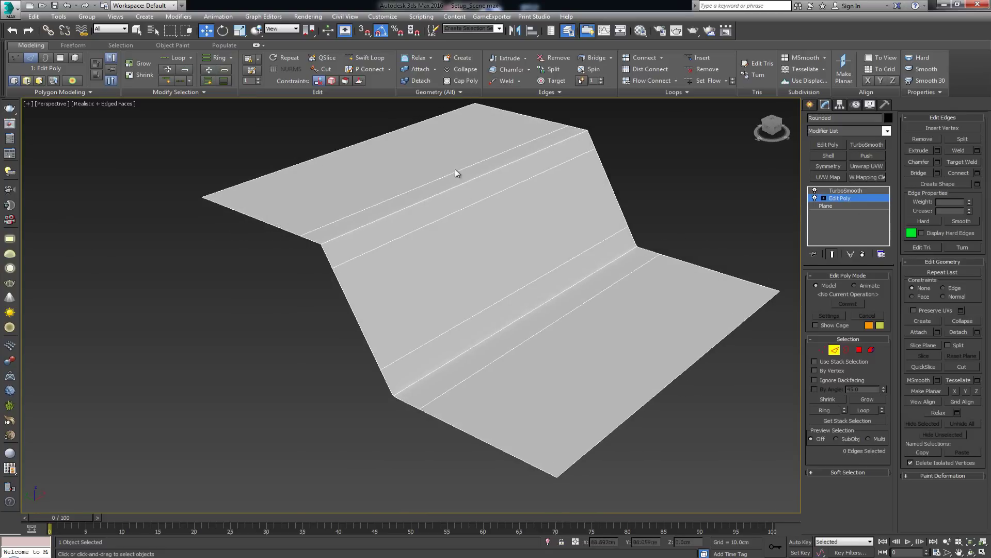
left_click(851, 197)
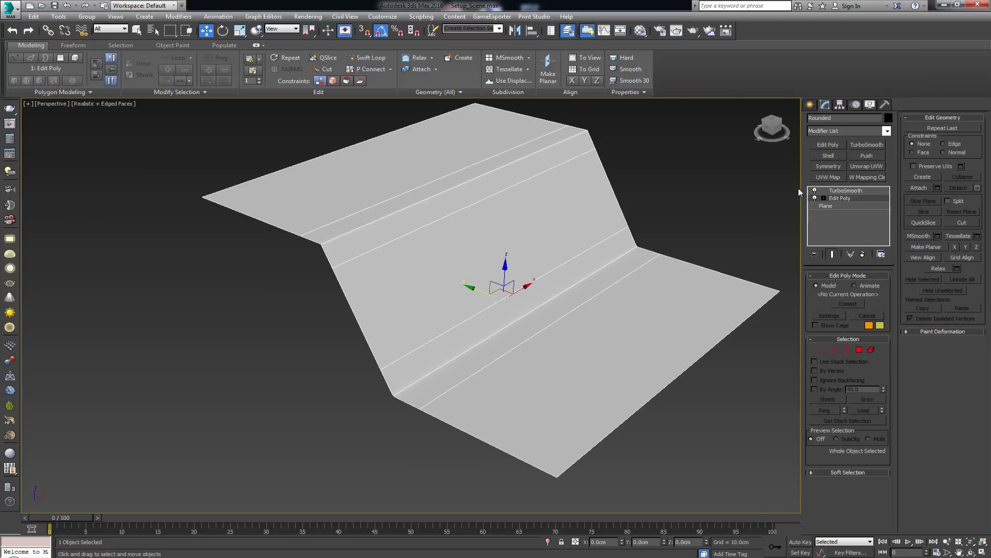
left_click(708, 200)
key("F4")
middle_click_drag(662, 209, 600, 230, "alt")
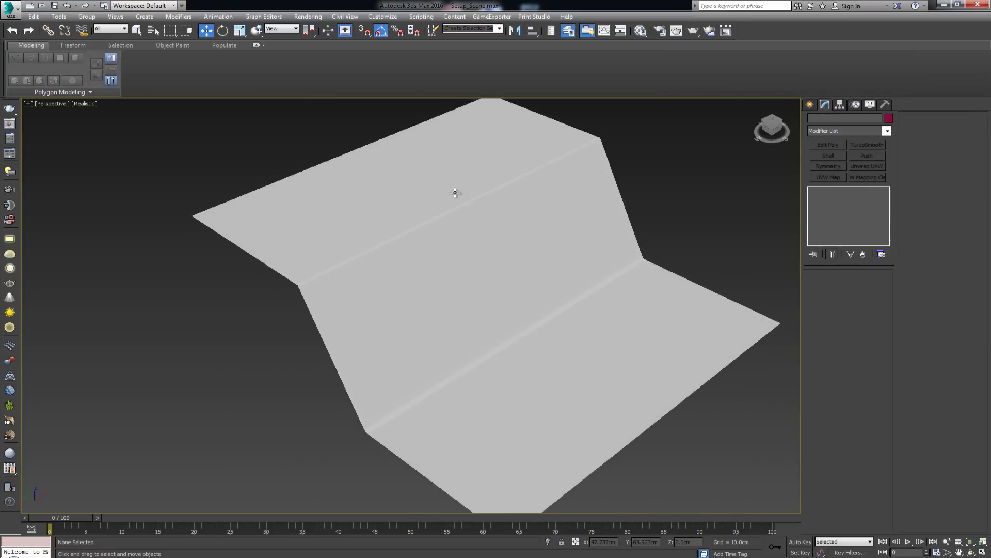
- Select the smoothed plane and show edged faces again to compare its two bends
left_click(492, 336)
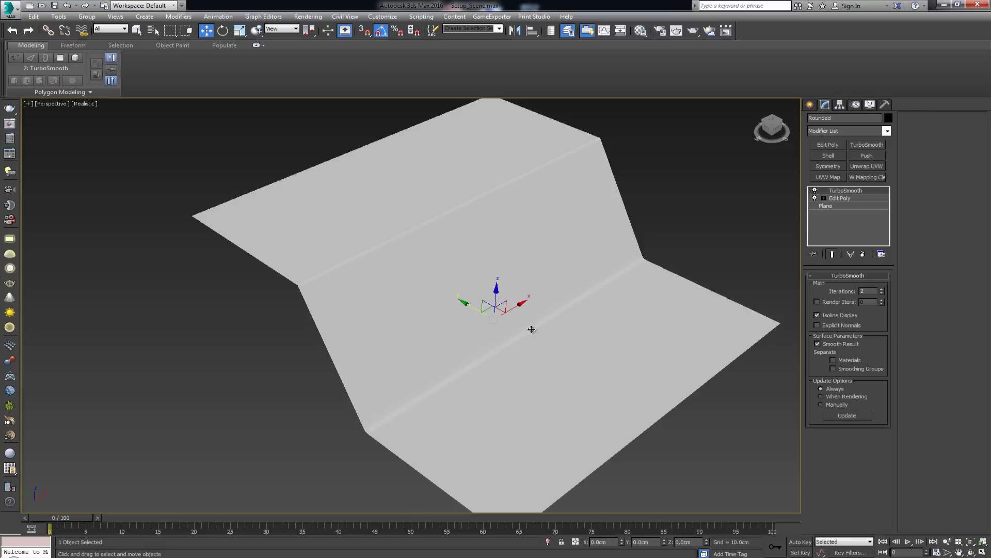
middle_click_drag(532, 329, 514, 259, "alt")
key("F4")
scroll(549, 308, "down", 5)
scroll(538, 294, "up", 2)
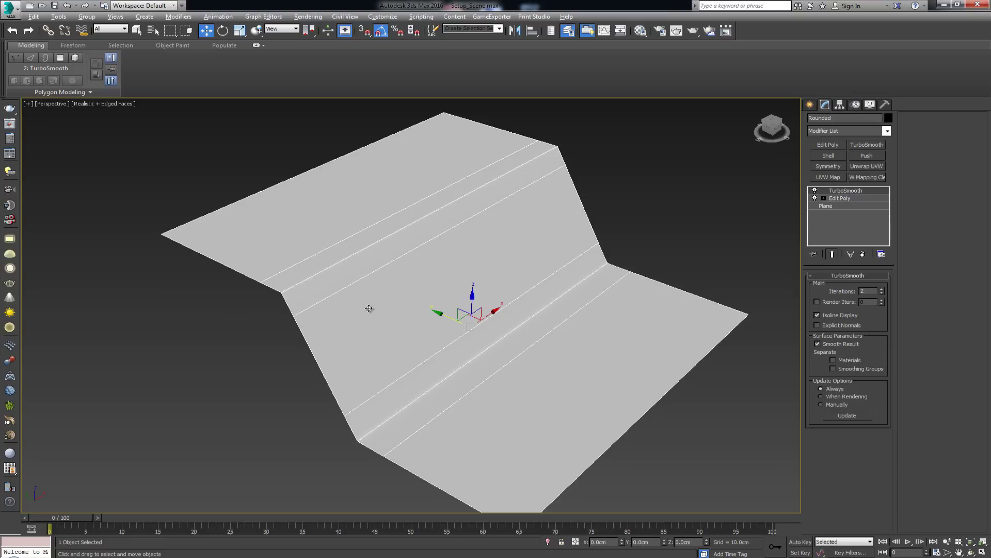
middle_click_drag(369, 308, 377, 305, "alt")
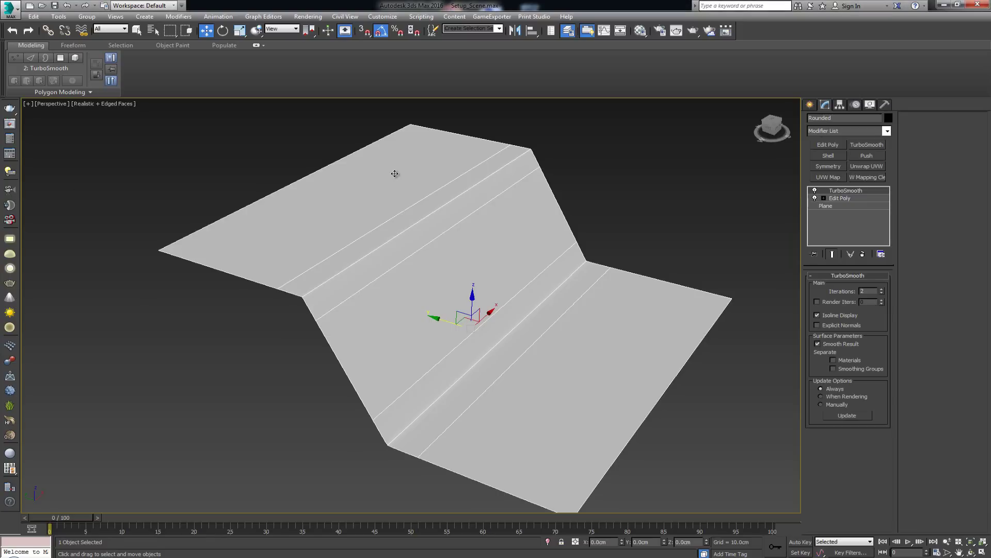
middle_click_drag(423, 248, 415, 257, "alt")
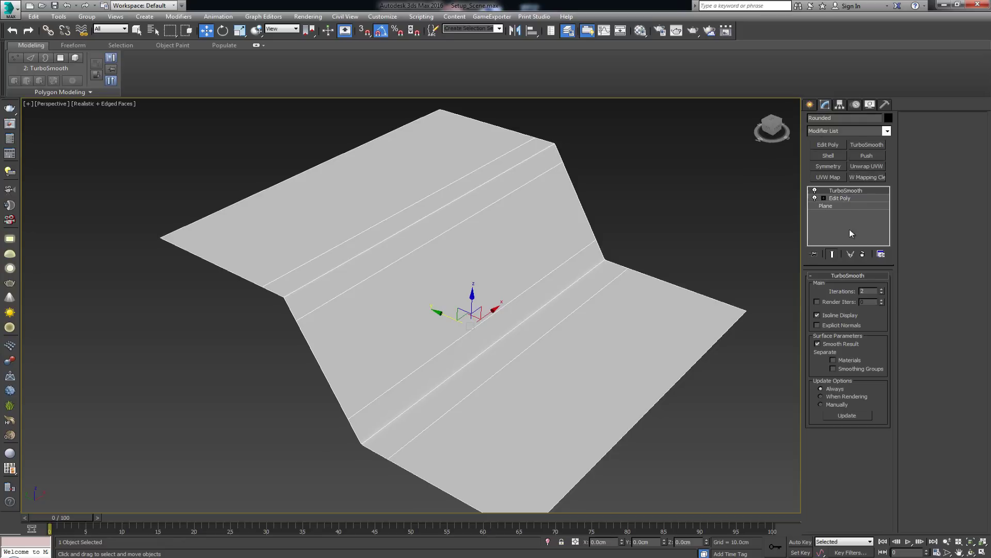
- Delete the TurboSmooth modifier and remove the support edges on either side of both bends
left_click(864, 255)
scroll(614, 265, "up", 3)
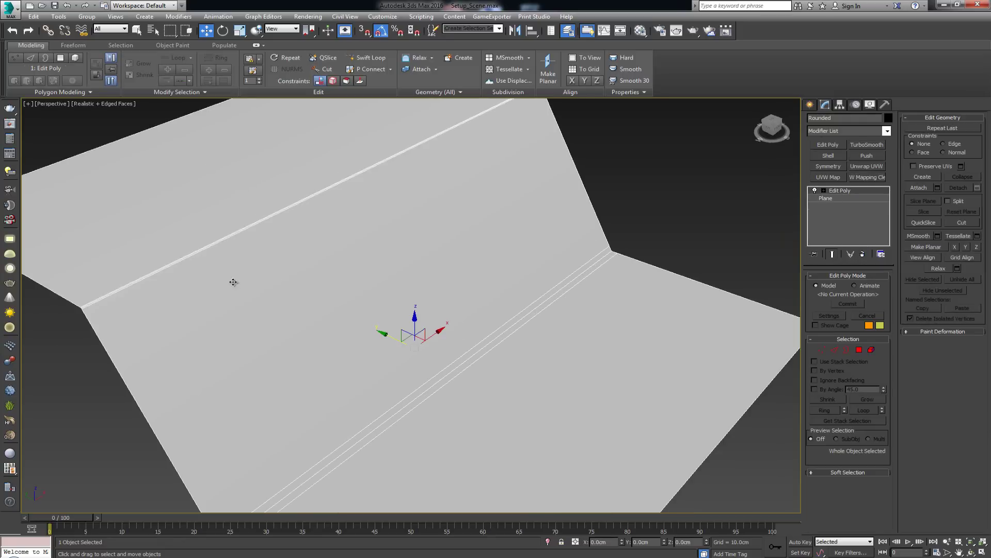
key("2")
left_click(170, 269)
key("z")
middle_click_drag(303, 305, 522, 336, "alt")
left_click(437, 311, "ctrl")
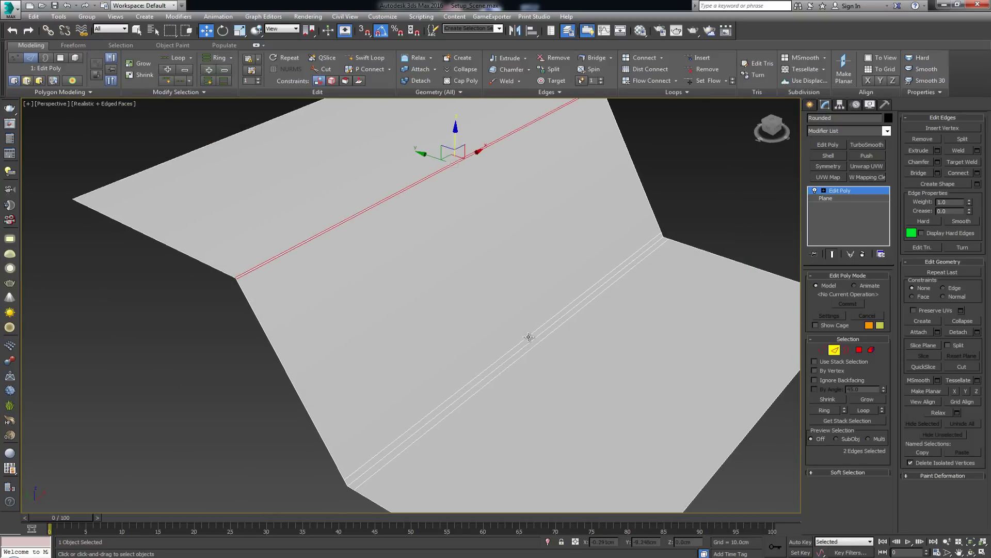
left_click(531, 336, "ctrl")
left_click(544, 341, "ctrl")
key("BackSpace")
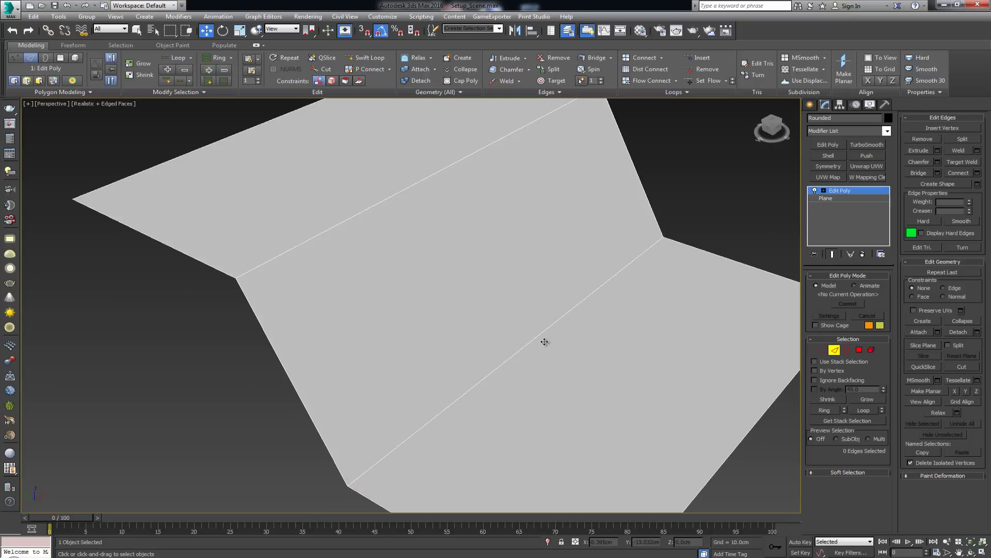
left_click(835, 350)
scroll(565, 265, "down", 5)
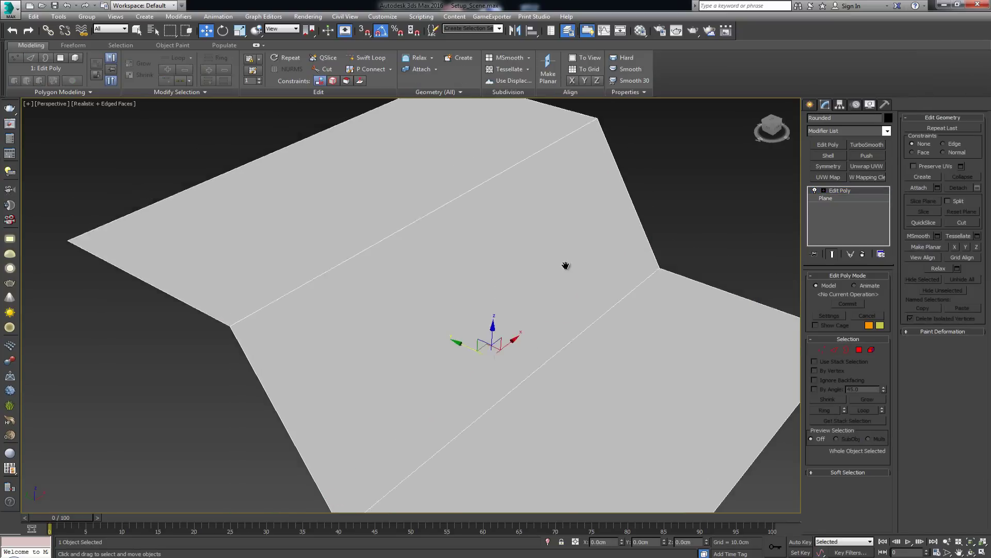
middle_click_drag(584, 255, 519, 245, "alt")
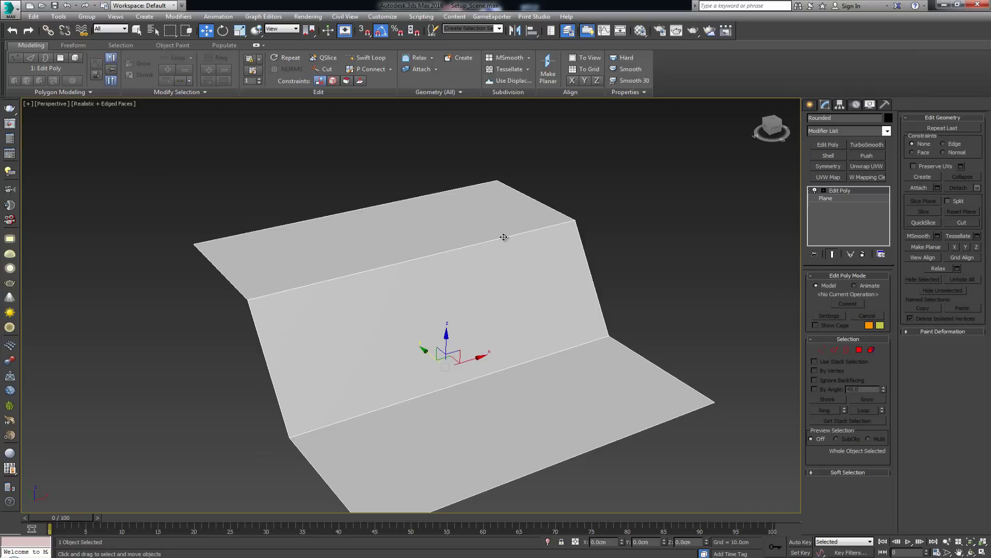
middle_click_drag(479, 256, 474, 281, "alt")
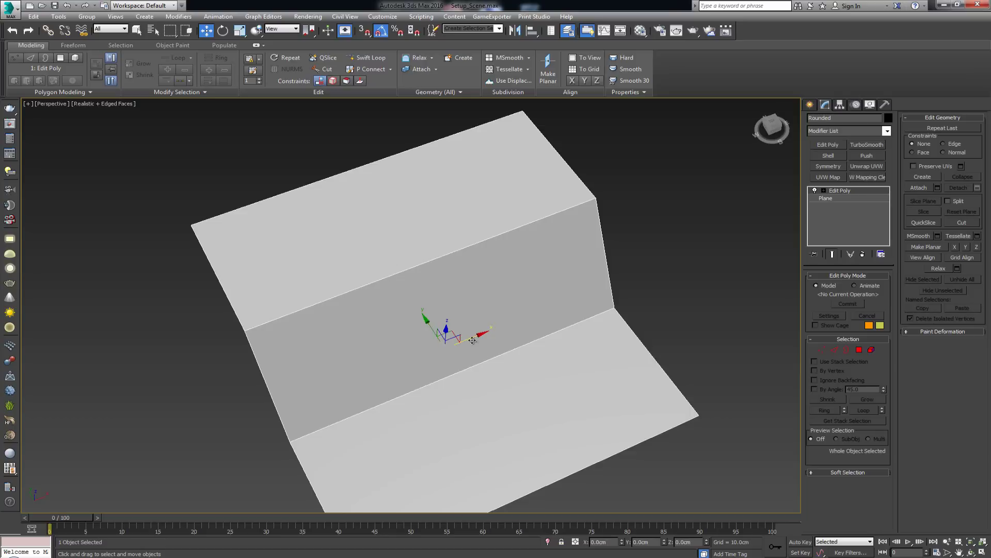
middle_click_drag(427, 266, 465, 272, "alt")
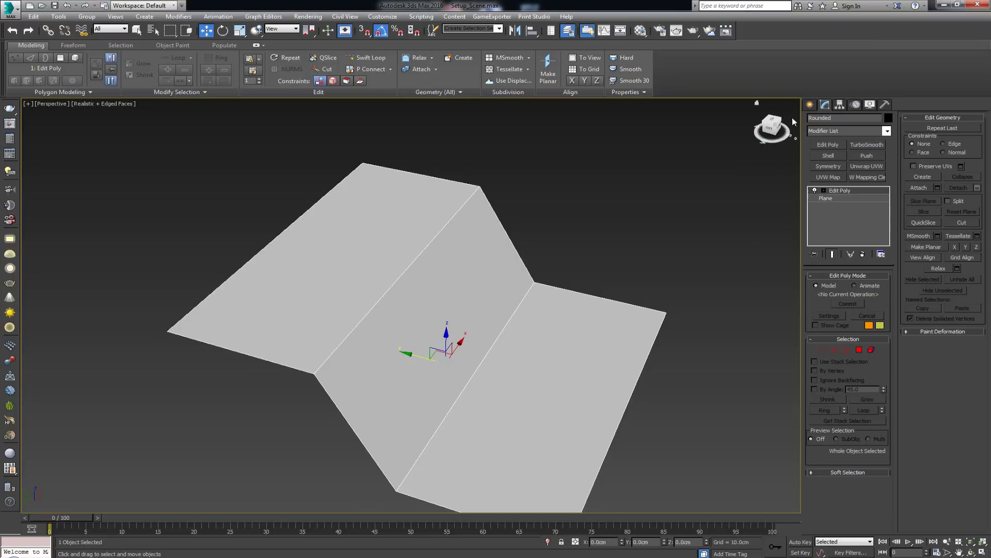
- Create an eight-sided standard cylinder on the lower flat of the stepped plane, about 17.8 cm in radius and 38.4 cm high
left_click(810, 105)
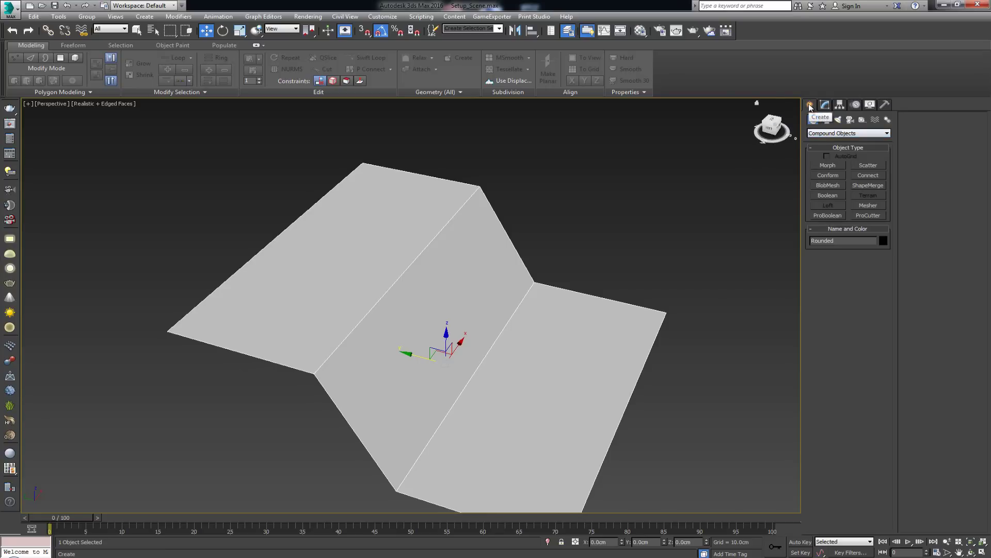
left_click(821, 134)
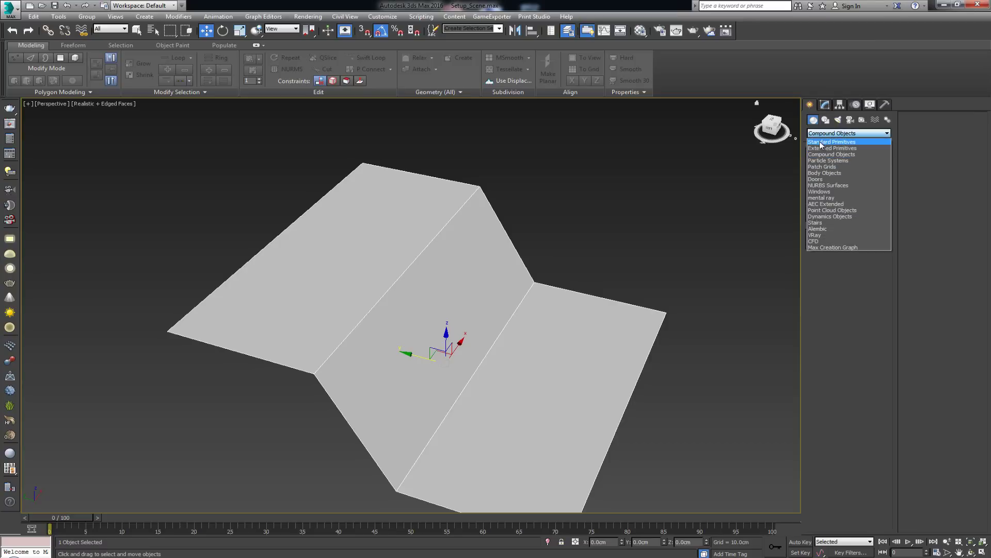
left_click(822, 143)
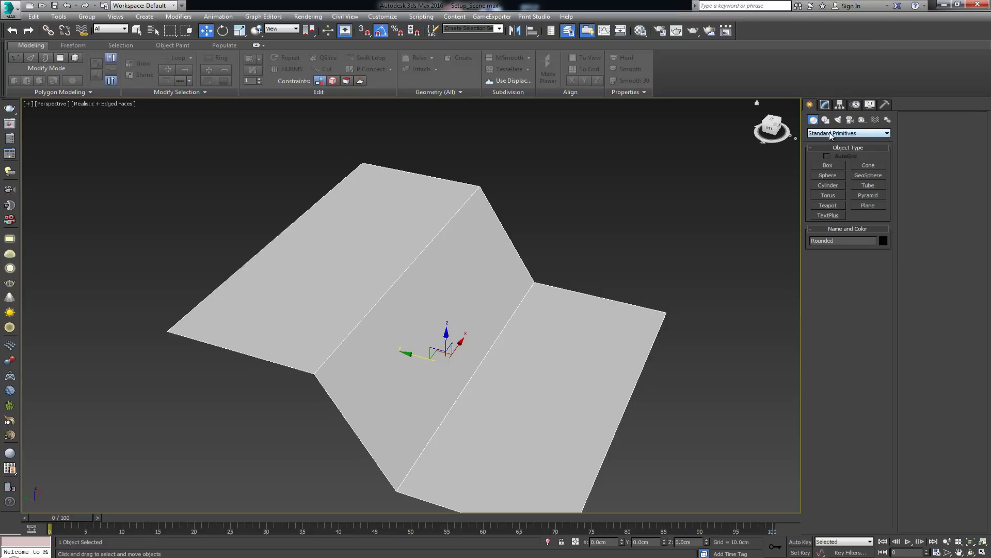
left_click(830, 186)
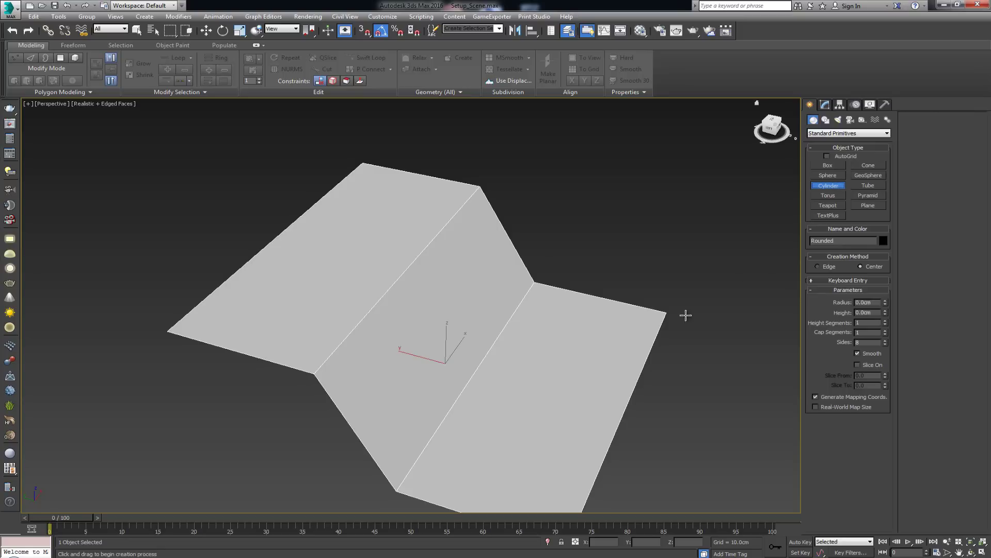
left_click_drag(530, 394, 571, 421)
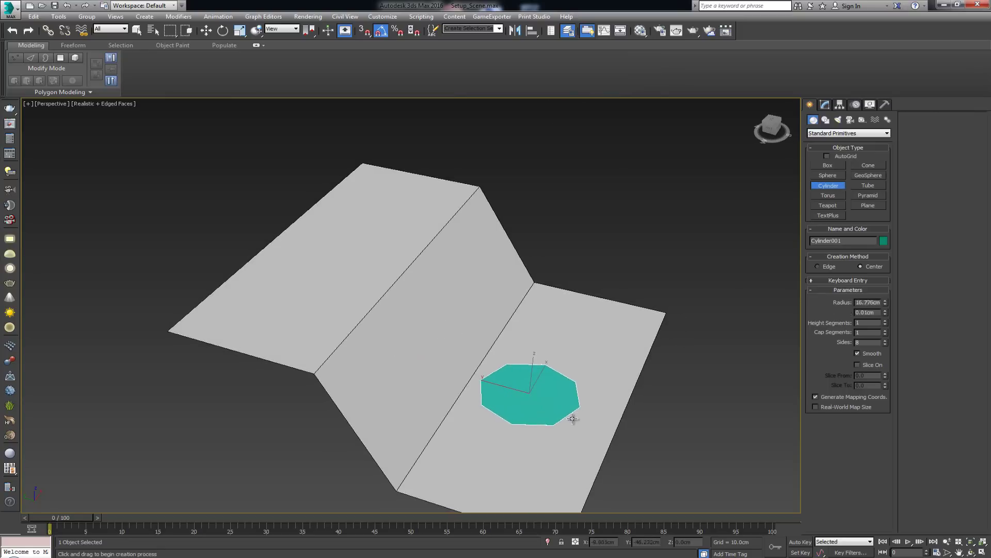
left_click(586, 305)
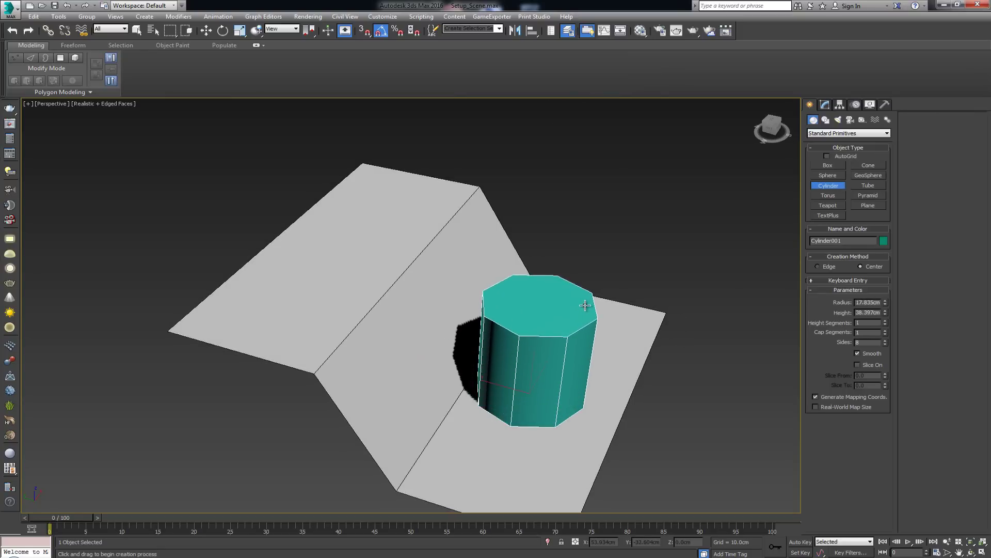
key("w")
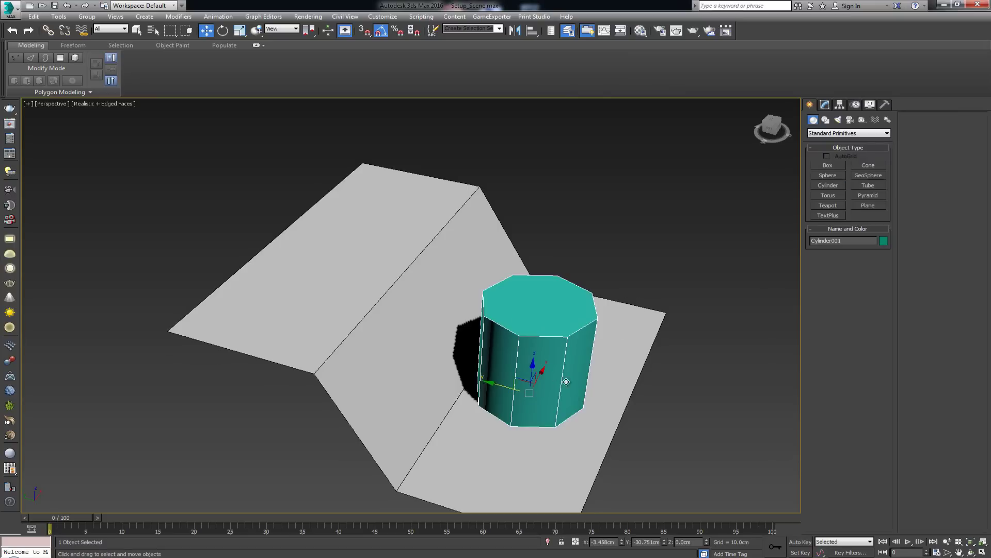
- Show the cylinder's parameters for modification and switch the viewport from Realistic to Shaded display
middle_click_drag(566, 382, 538, 402, "alt")
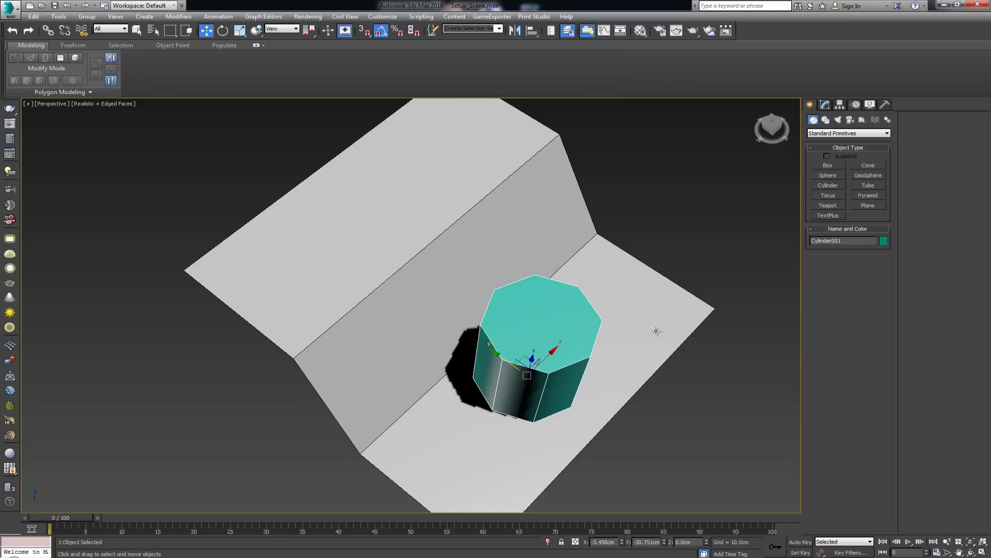
left_click(825, 104)
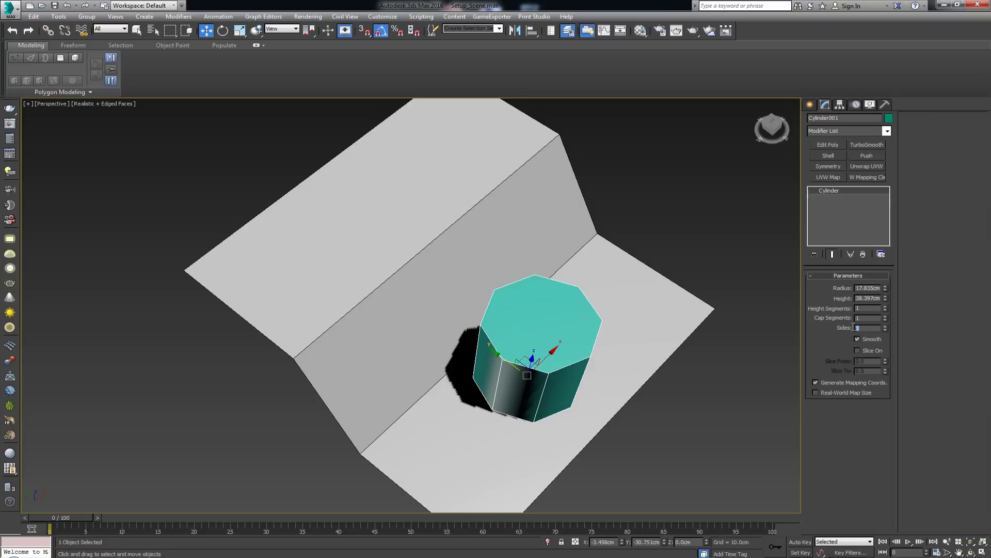
middle_click_drag(749, 344, 179, 116, "alt")
left_click(114, 104)
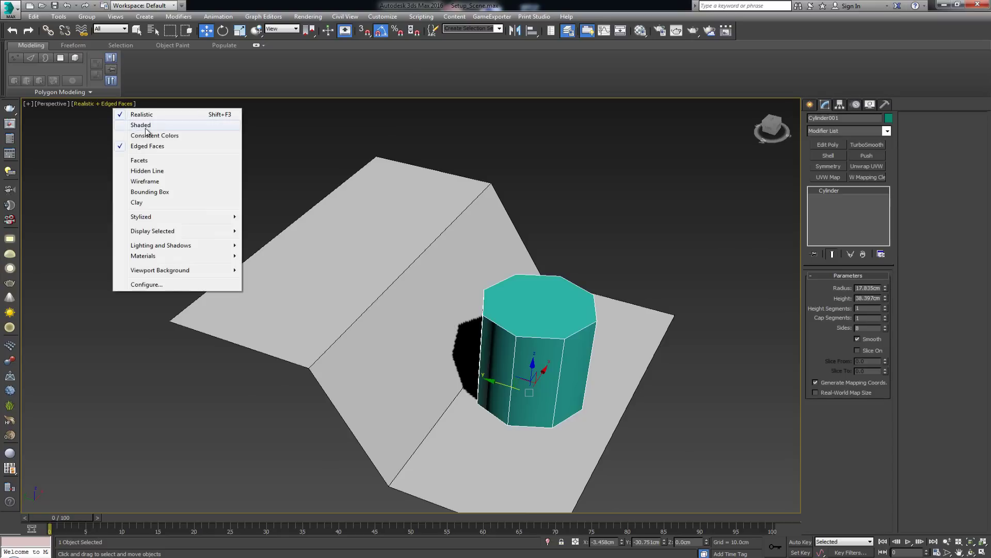
left_click(146, 126)
- Examine the cylinder's eight-sided cap and side faces against the stepped plane from several angles
mouse_move(203, 159)
middle_mouse_down("alt")
mouse_move(485, 259)
mouse_move(478, 264)
mouse_move(501, 285)
mouse_move(478, 294)
middle_mouse_up("alt")
scroll(510, 306, "up", 4)
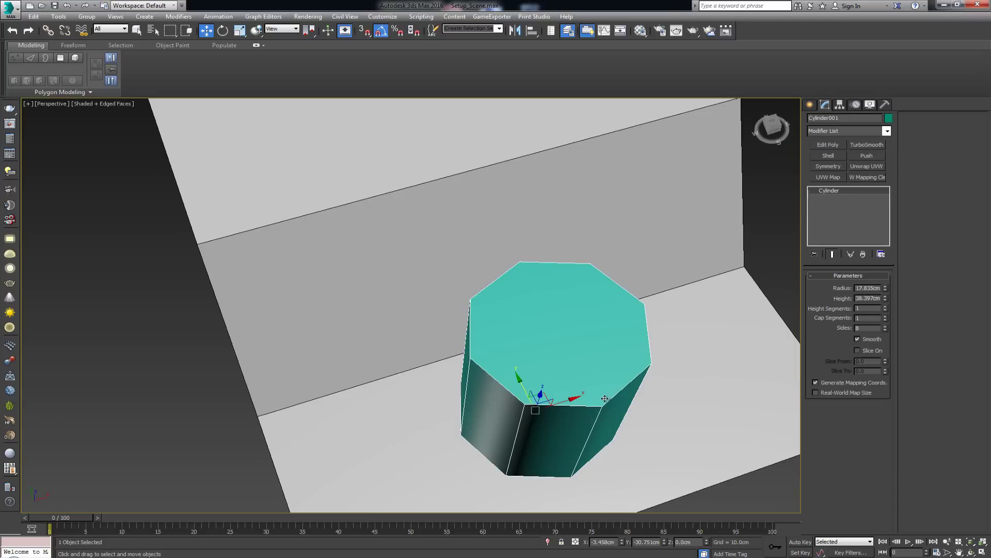
middle_click_drag(557, 363, 557, 282, "alt")
scroll(557, 276, "up", 2)
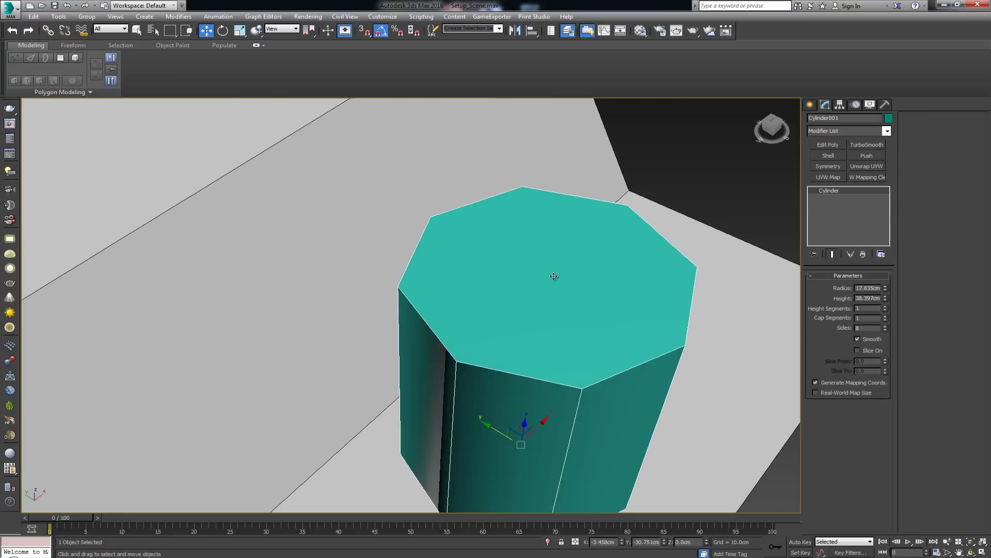
scroll(554, 276, "down", 2)
scroll(554, 277, "down", 3)
scroll(554, 276, "up", 3)
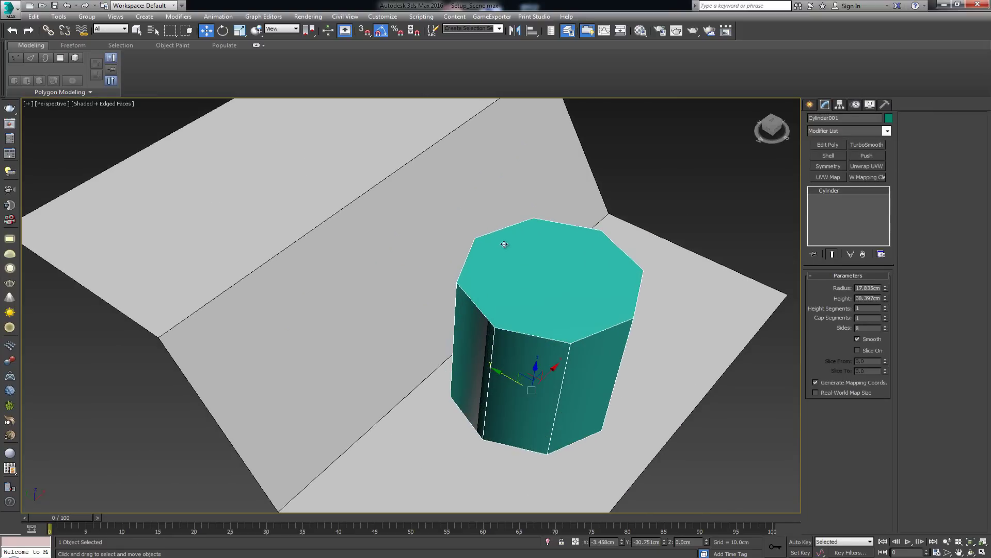
scroll(527, 288, "down", 3)
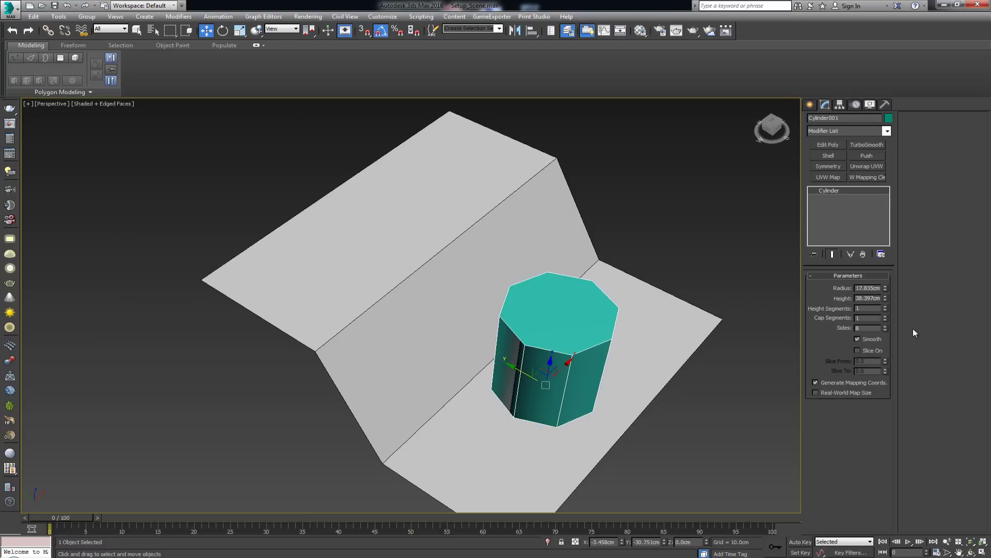
mouse_move(534, 355)
middle_mouse_down("alt")
mouse_move(516, 351)
mouse_move(548, 350)
middle_mouse_up("alt")
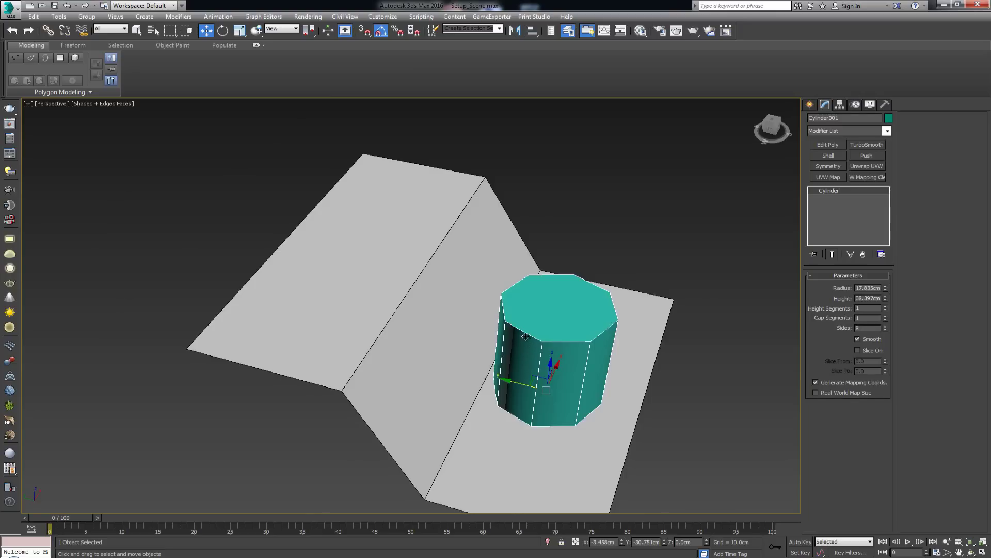
middle_click_drag(526, 336, 560, 357, "alt")
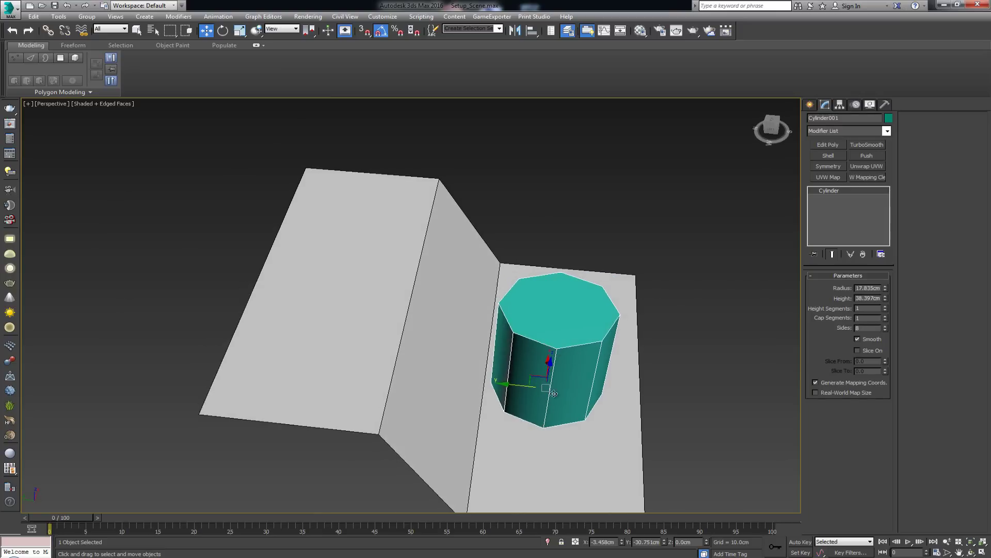
middle_click_drag(551, 399, 555, 358)
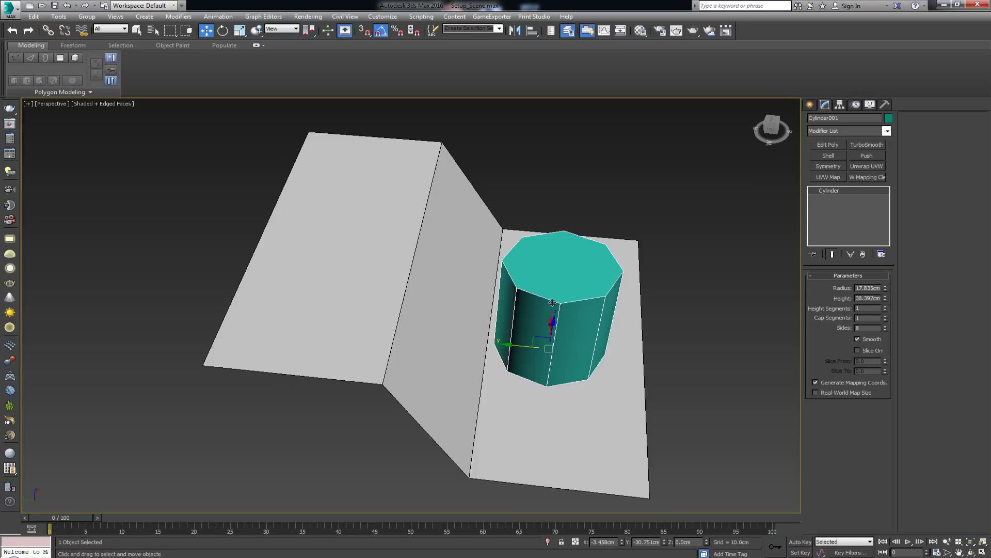
middle_click_drag(568, 306, 554, 305, "alt")
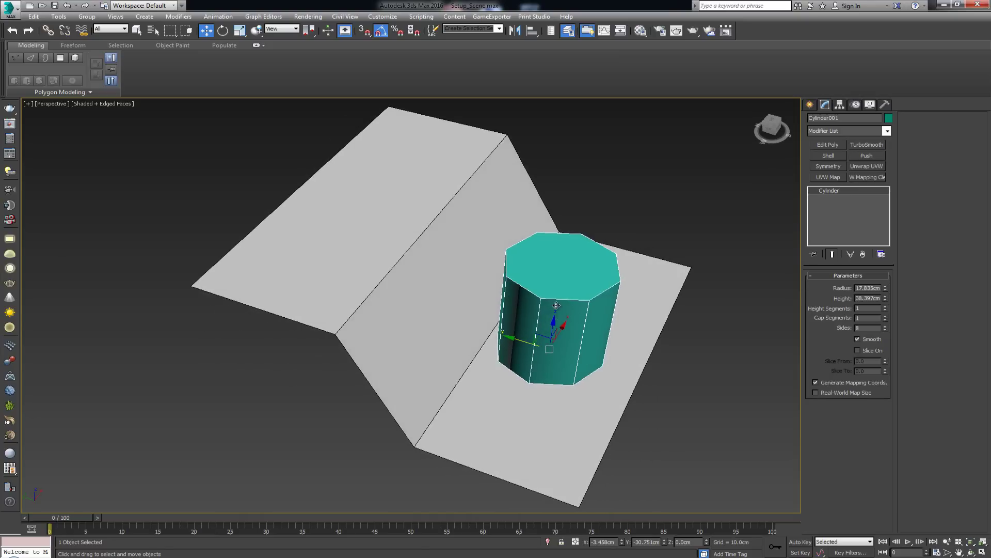
- Turn on 3D snapping with Vertex as the target and review the snap options, home grid and user grid settings
right_click(369, 35)
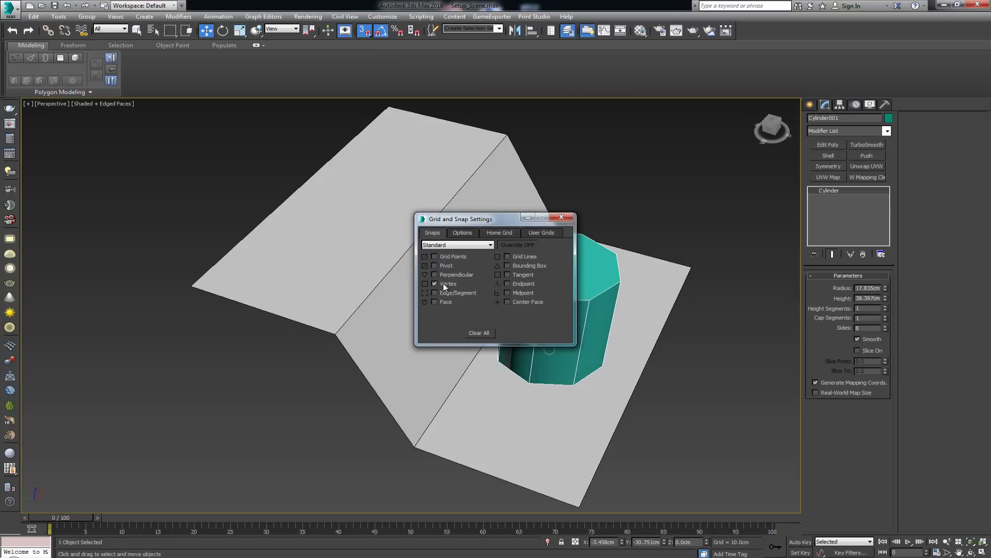
left_click(466, 232)
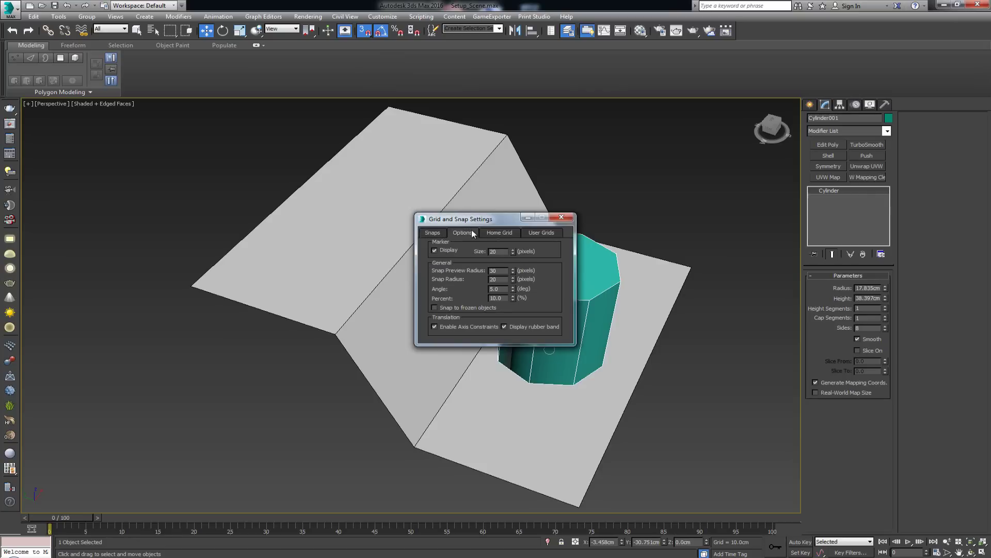
left_click(491, 231)
left_click(536, 233)
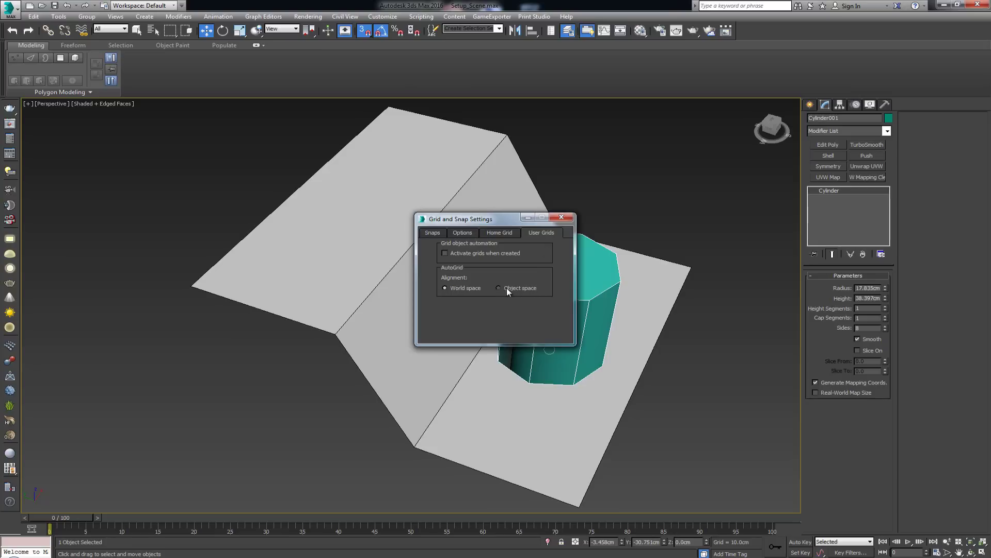
left_click(562, 217)
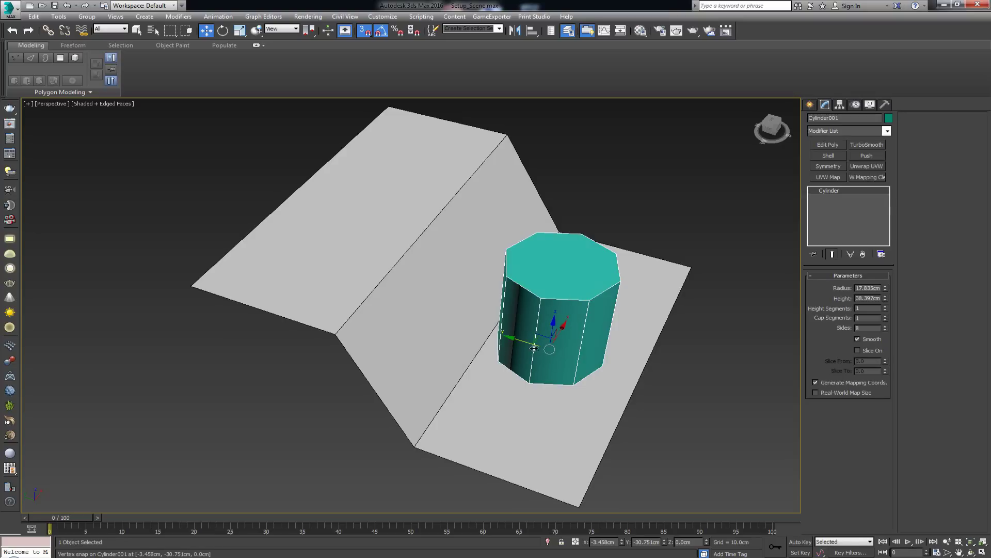
- Snap the cylinder along Y to line up with the upper bend's corner vertex, and raise it to about 8.3 cm on Z
scroll(548, 346, "up", 2)
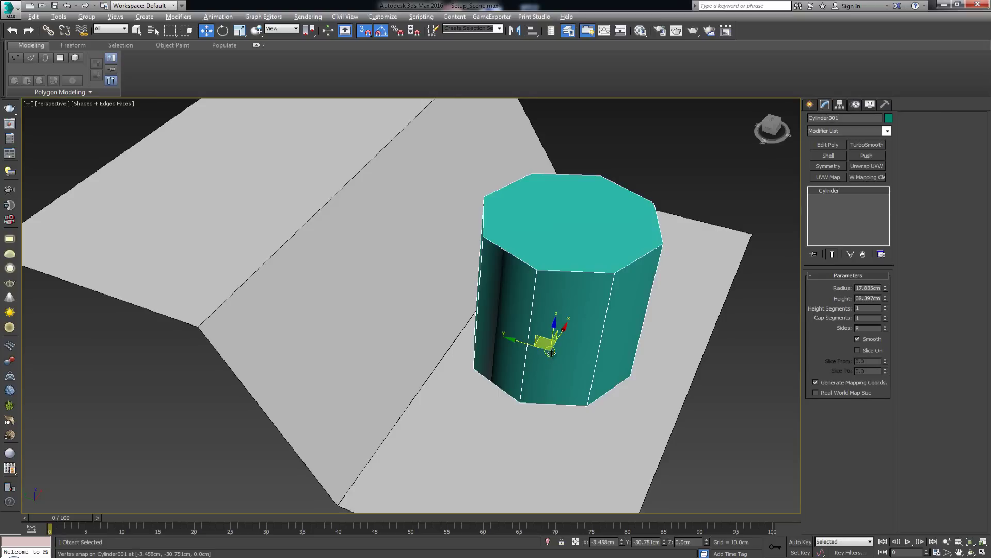
middle_click_drag(551, 353, 531, 349, "alt")
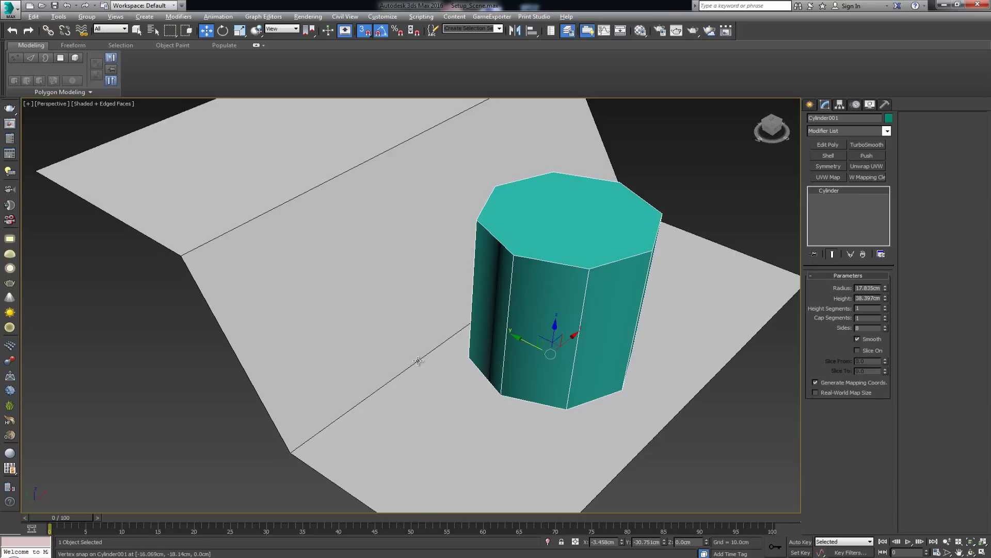
middle_click_drag(417, 360, 434, 364, "alt")
middle_click_drag(417, 294, 430, 303, "alt")
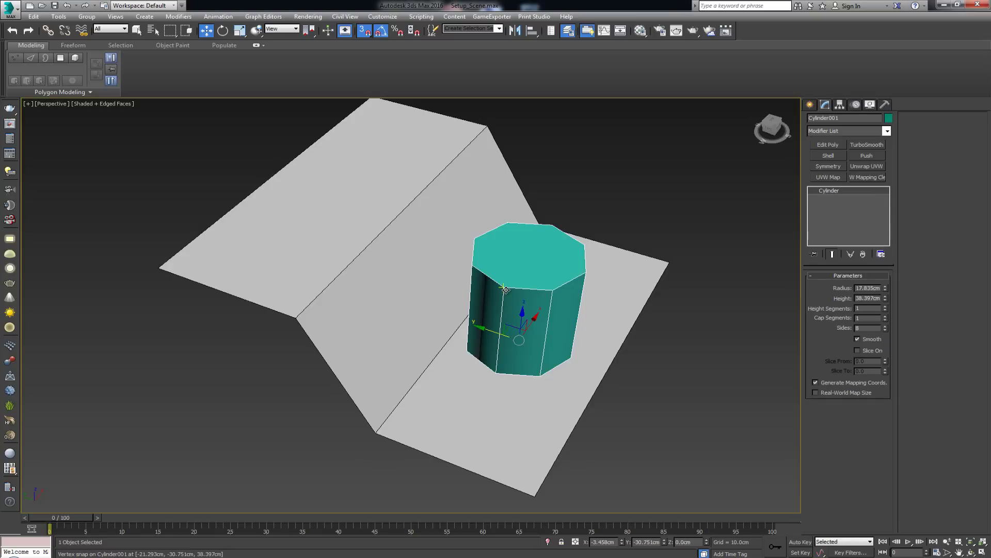
left_click_drag(505, 290, 295, 317)
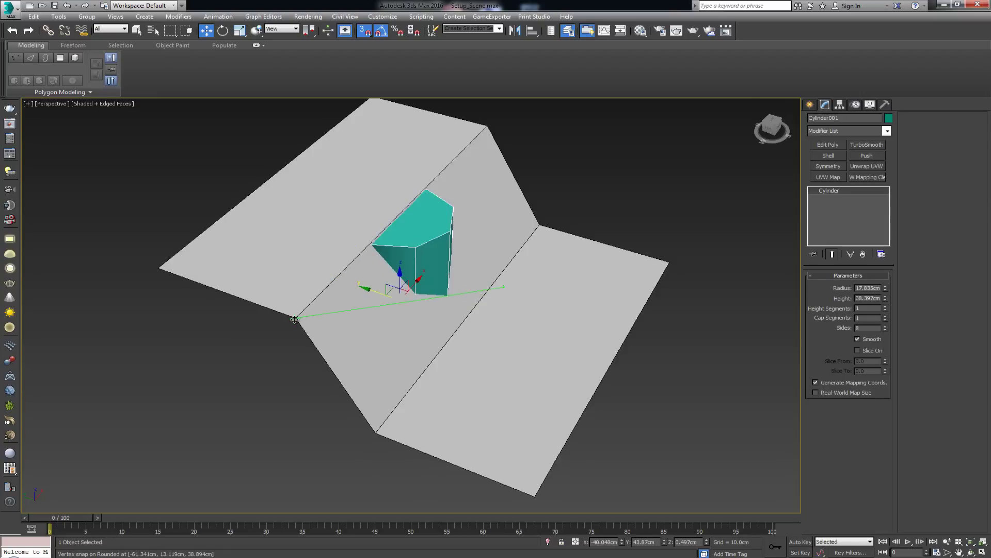
left_click_drag(295, 319, 297, 317)
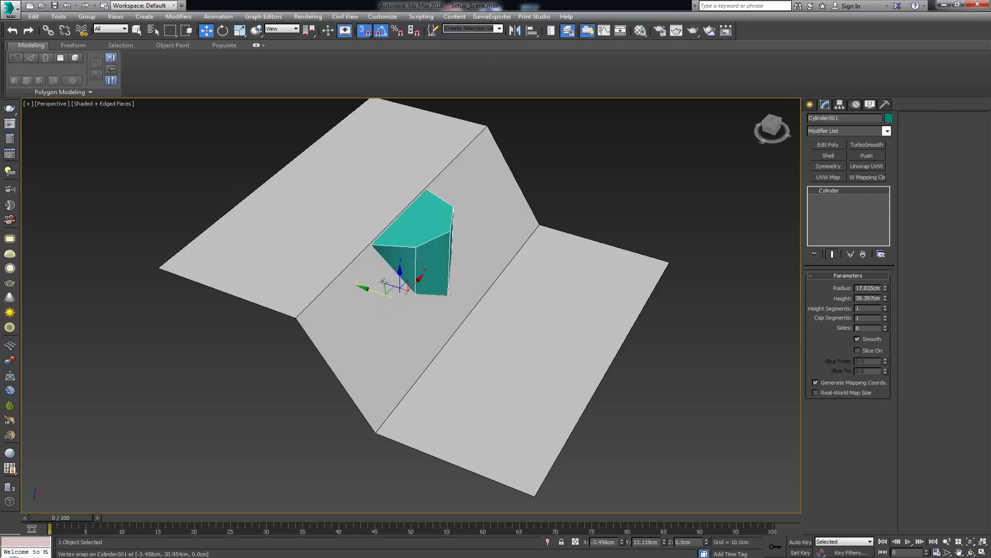
left_click_drag(399, 279, 399, 268)
mouse_move(399, 269)
middle_mouse_down("alt")
mouse_move(413, 271)
mouse_move(399, 257)
mouse_move(372, 289)
mouse_move(336, 303)
mouse_move(346, 310)
mouse_move(396, 284)
middle_mouse_up("alt")
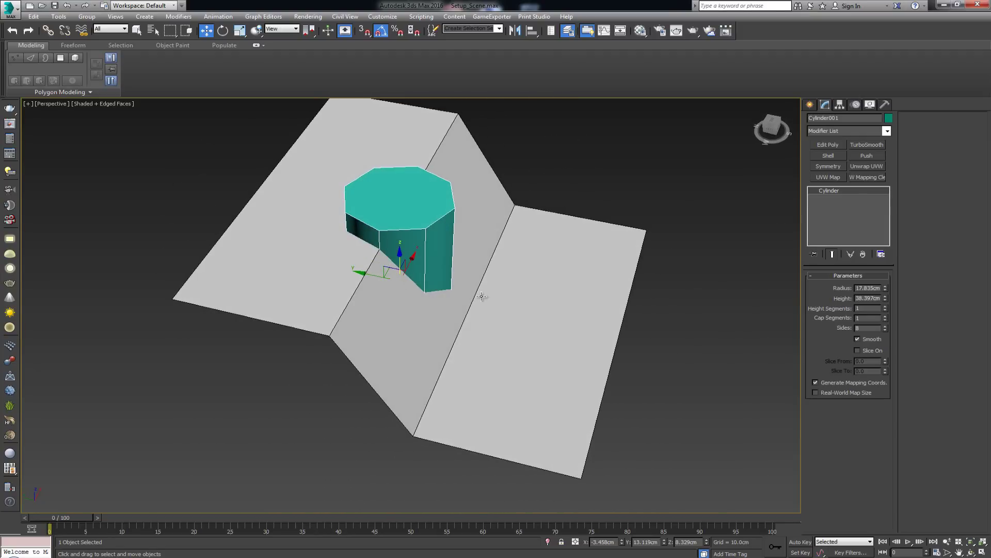
- Try to subtract the eight-sided cylinder from the stepped plane with ProBoolean set to Subtraction, and undo the cut
scroll(465, 331, "up", 3)
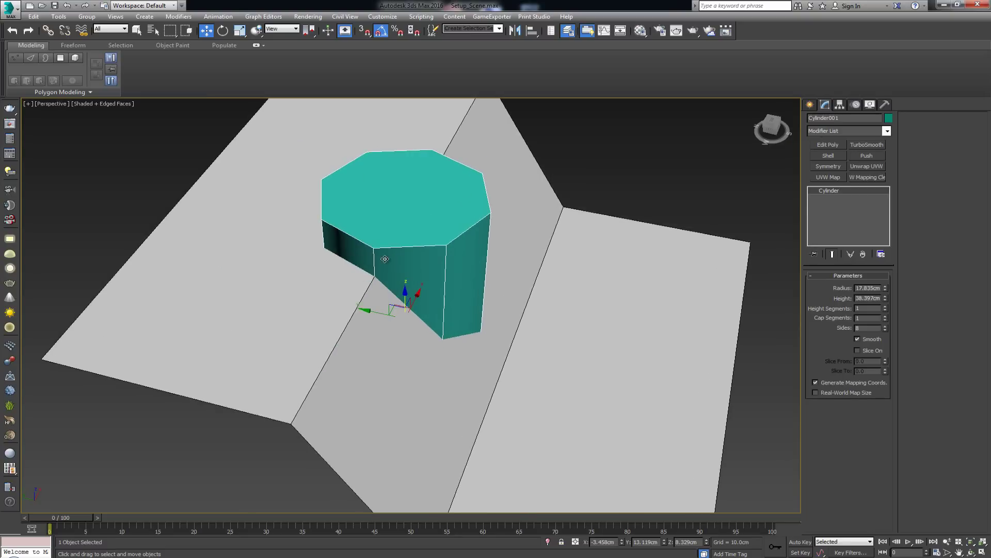
left_click(463, 402)
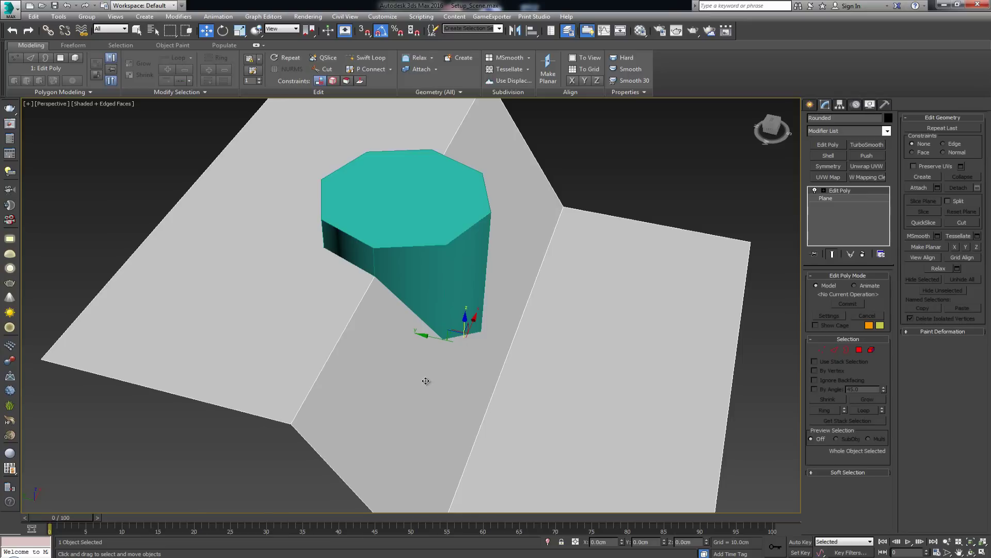
left_click(811, 105)
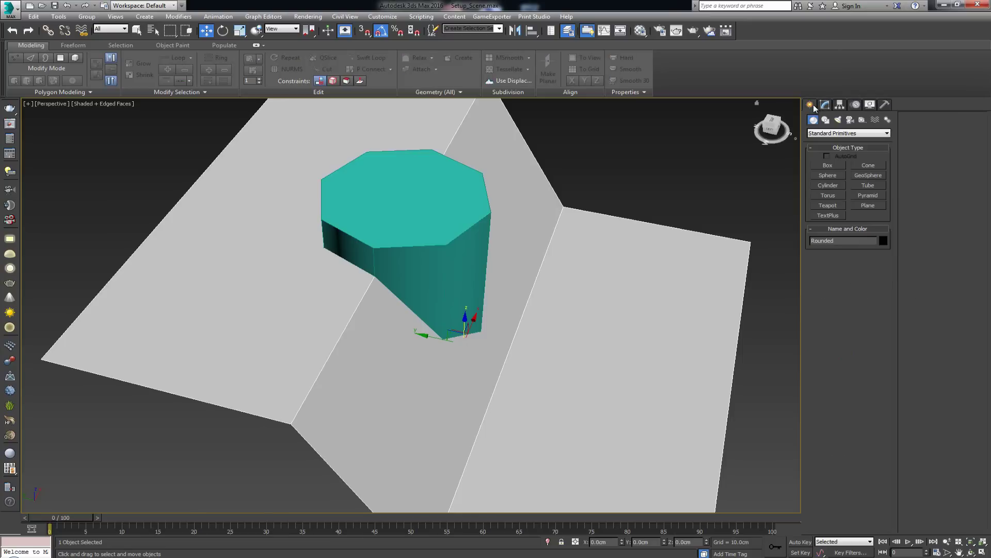
left_click(835, 132)
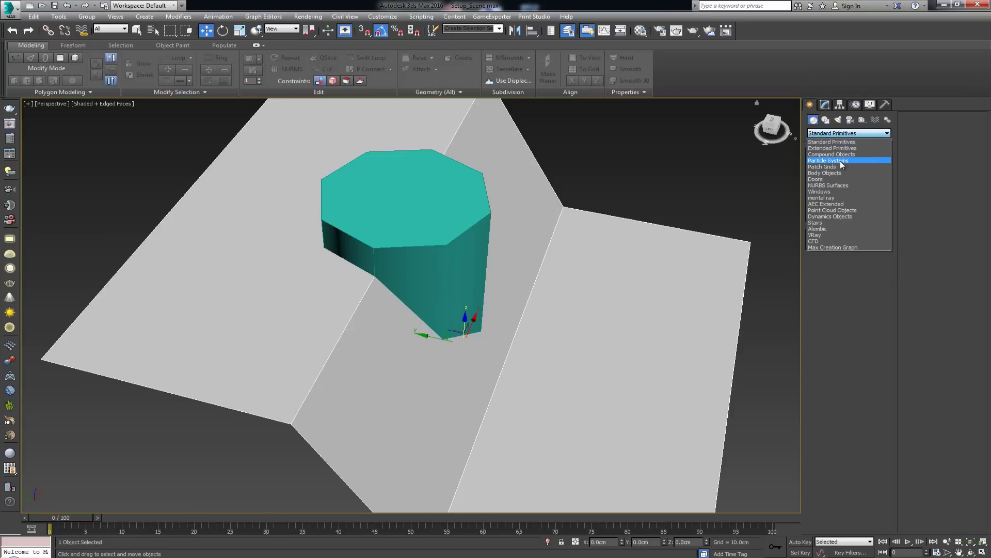
left_click(841, 154)
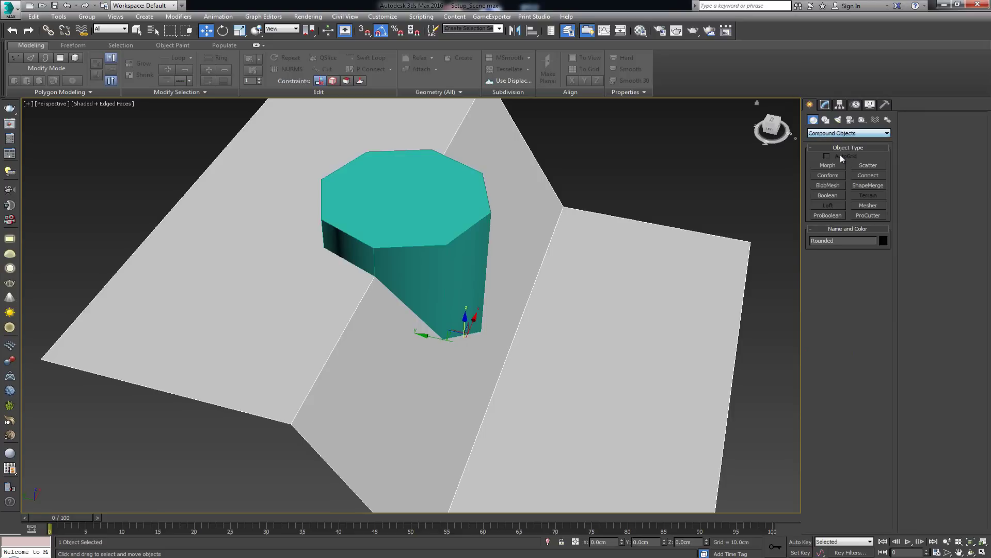
left_click(828, 214)
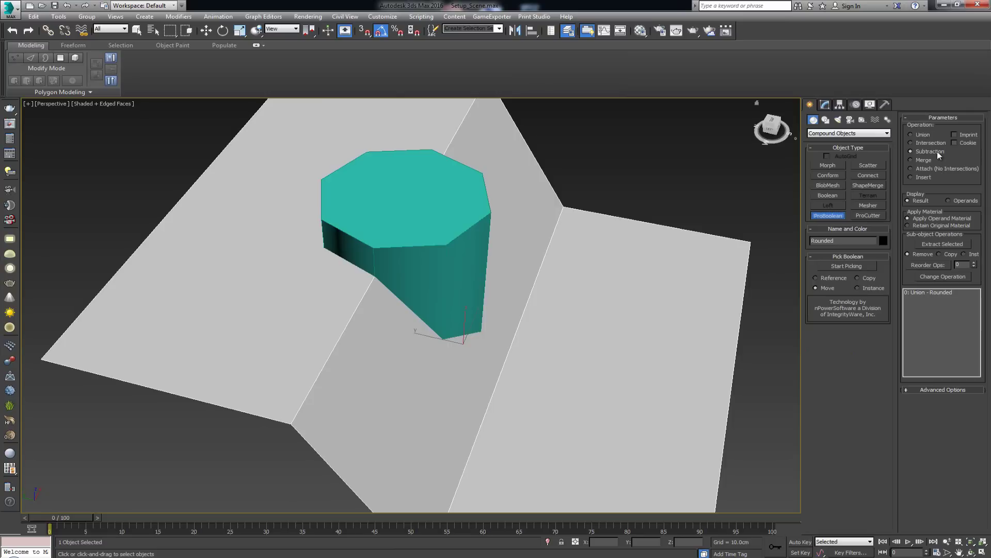
left_click(854, 267)
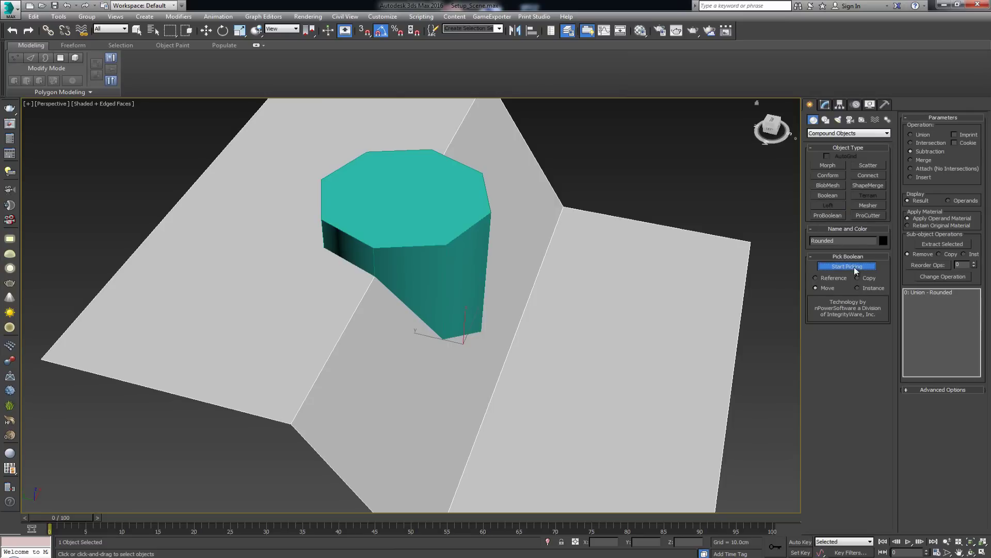
left_click(452, 236)
middle_click_drag(459, 235, 424, 232, "alt")
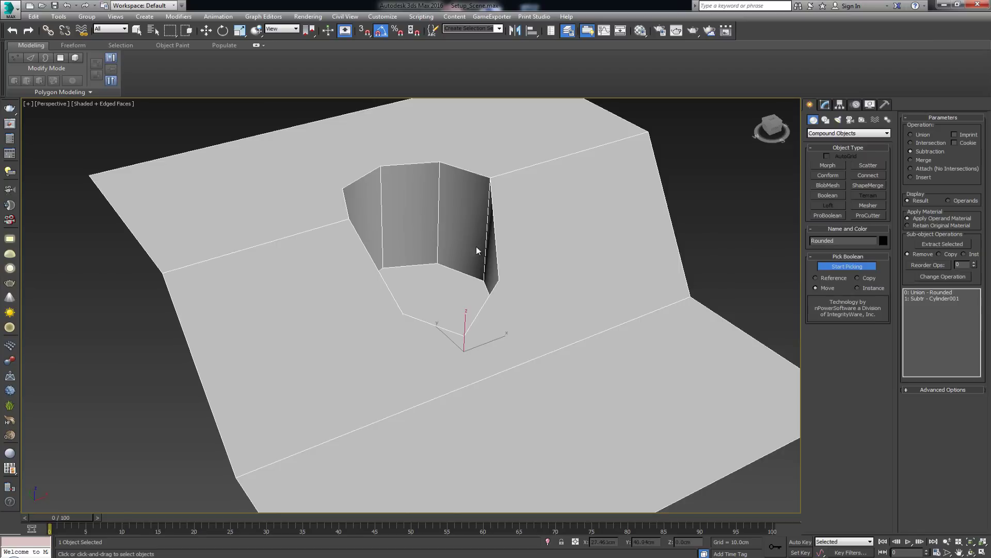
key("w")
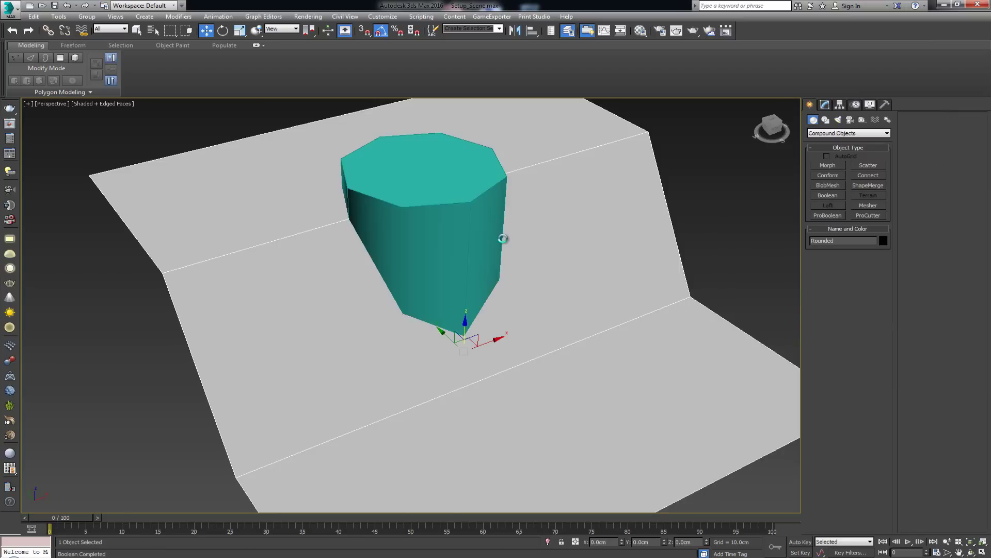
- Add an Edit Poly modifier to the cylinder and select all the edges around its upper cap
mouse_move(437, 246)
middle_mouse_down("alt")
mouse_move(466, 266)
mouse_move(437, 245)
middle_mouse_up("alt")
left_click(826, 105)
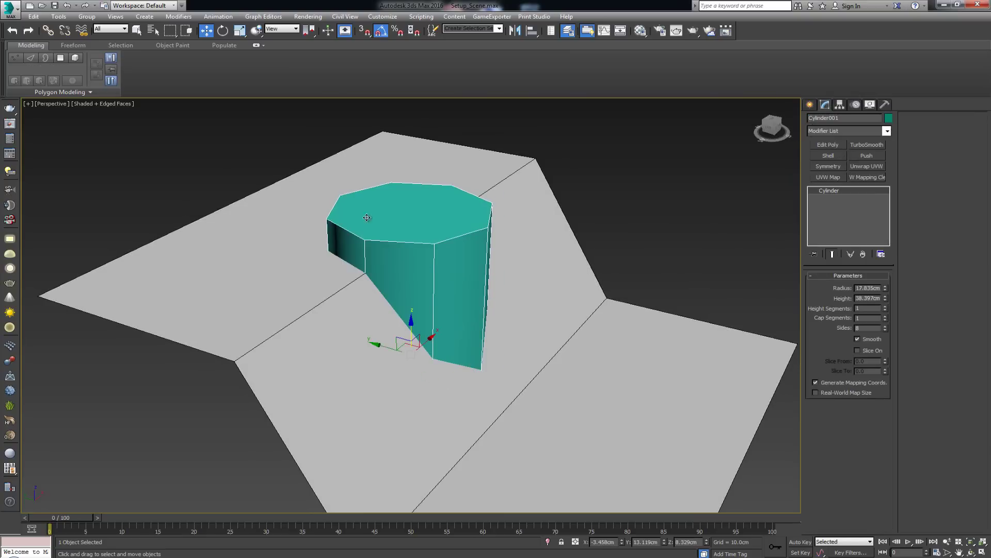
scroll(376, 222, "up", 3)
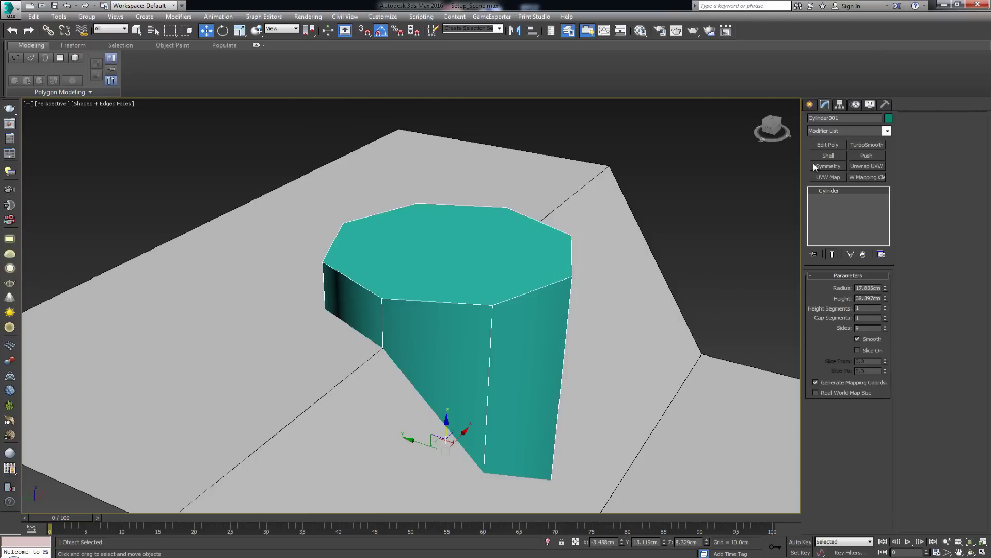
left_click(832, 147)
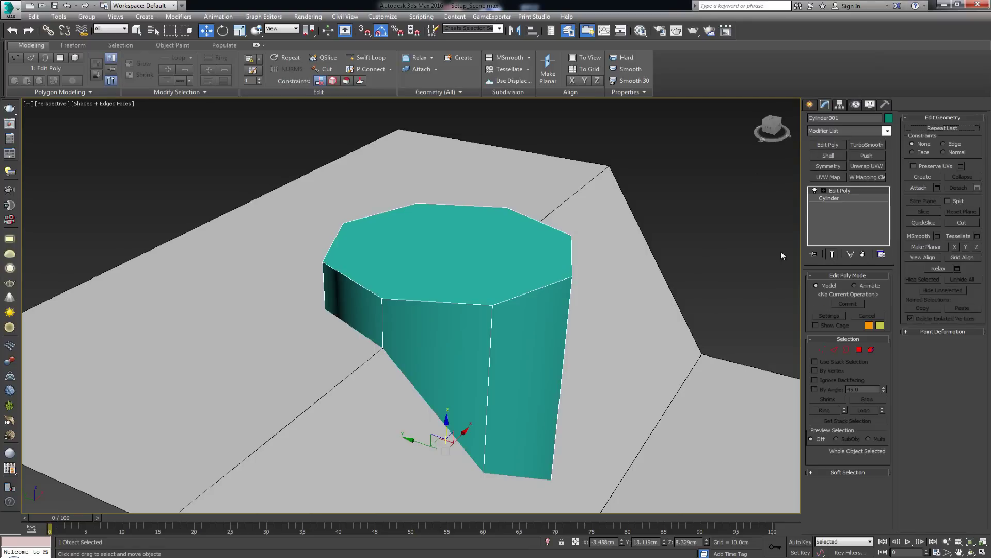
key("2")
middle_click_drag(513, 255, 658, 188, "alt")
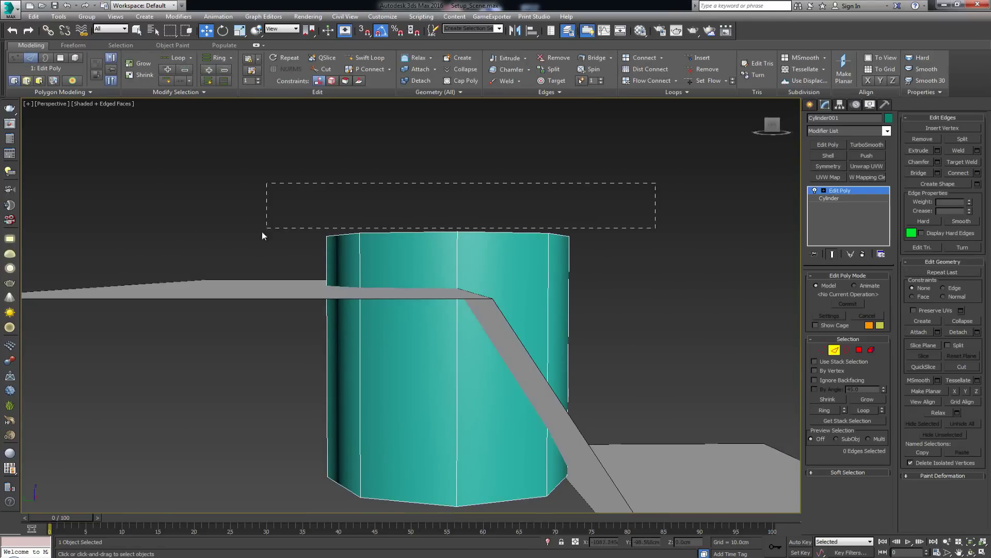
left_click_drag(263, 233, 299, 280)
left_click_drag(701, 382, 700, 382)
middle_click_drag(700, 382, 423, 250, "alt")
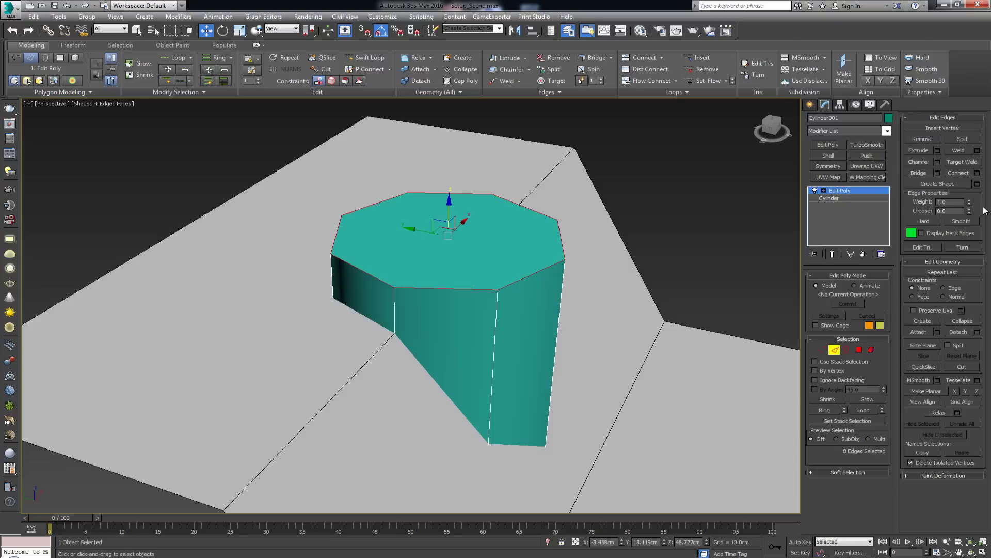
- Create a linear shape named Shape001 from the selected cap edges and leave edge editing
left_click(977, 184)
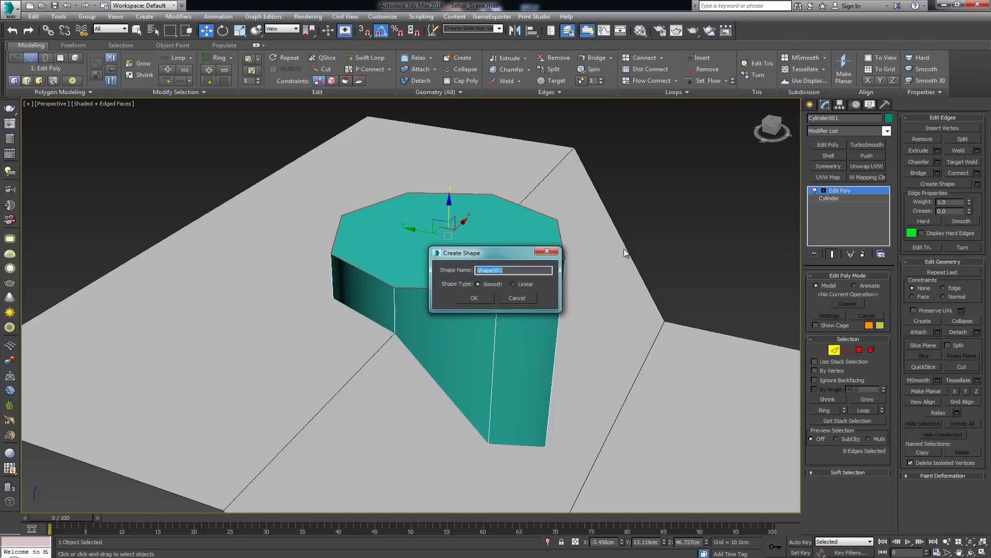
left_click(514, 284)
left_click(474, 298)
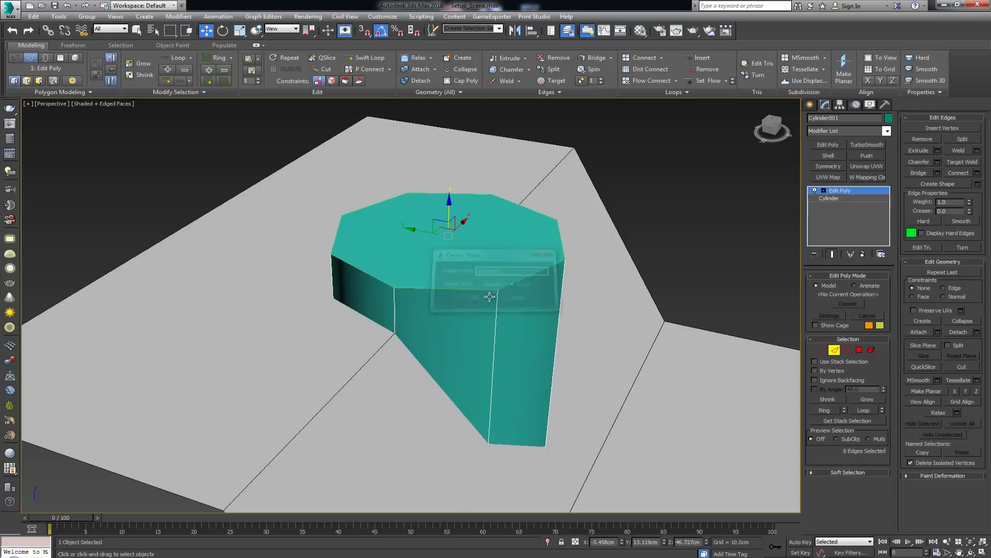
left_click(836, 350)
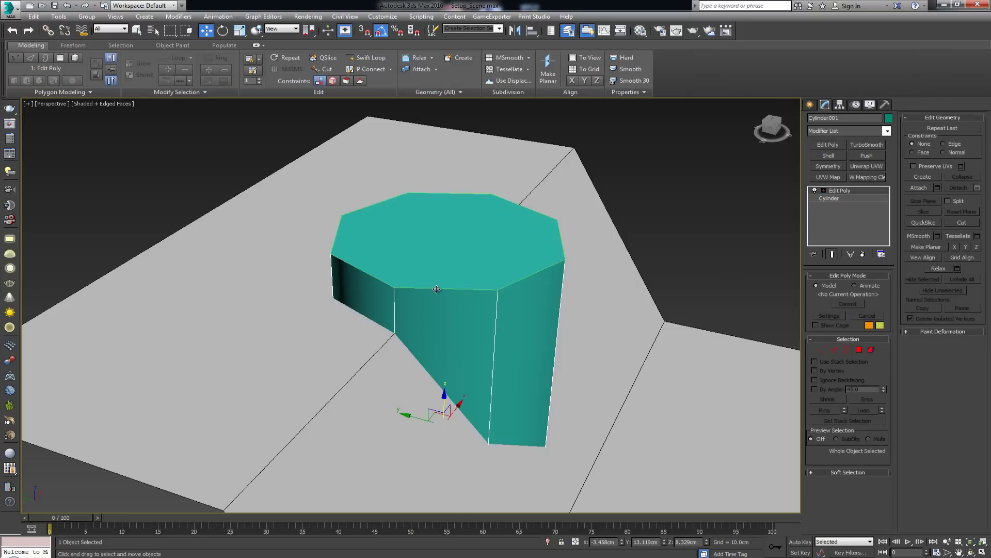
- Move the cylinder straight down along Z by about 68 cm so it clears the stepped plane
right_click(460, 342)
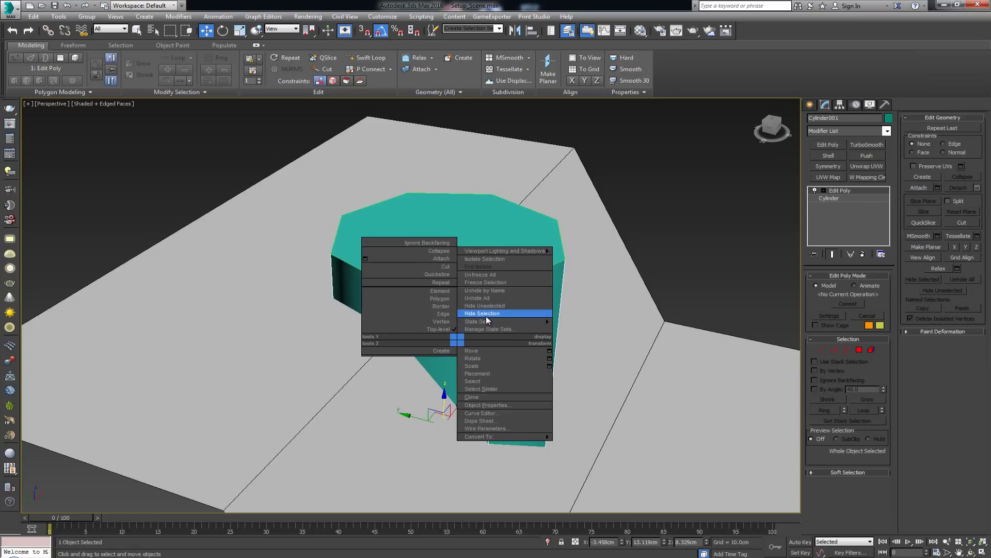
left_click(456, 351)
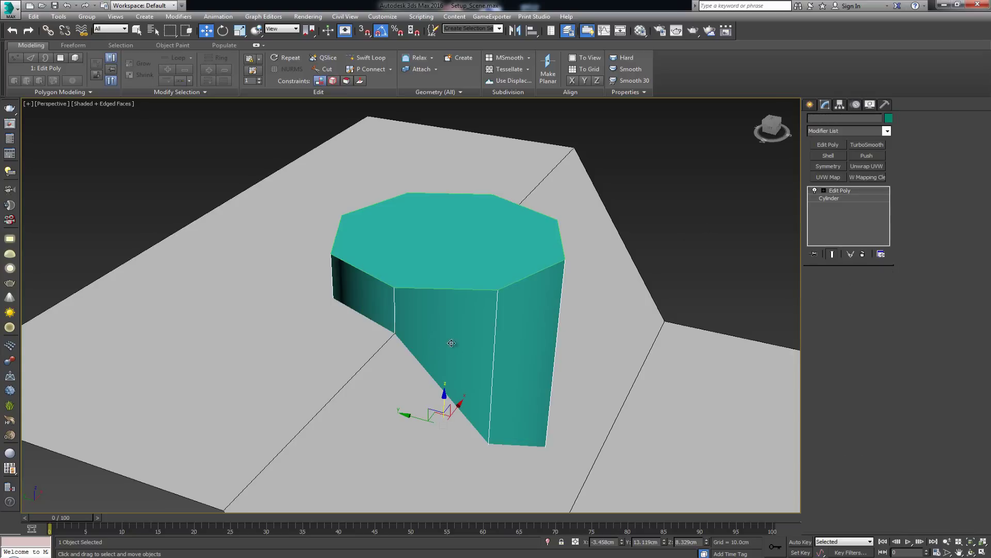
scroll(456, 351, "down", 3)
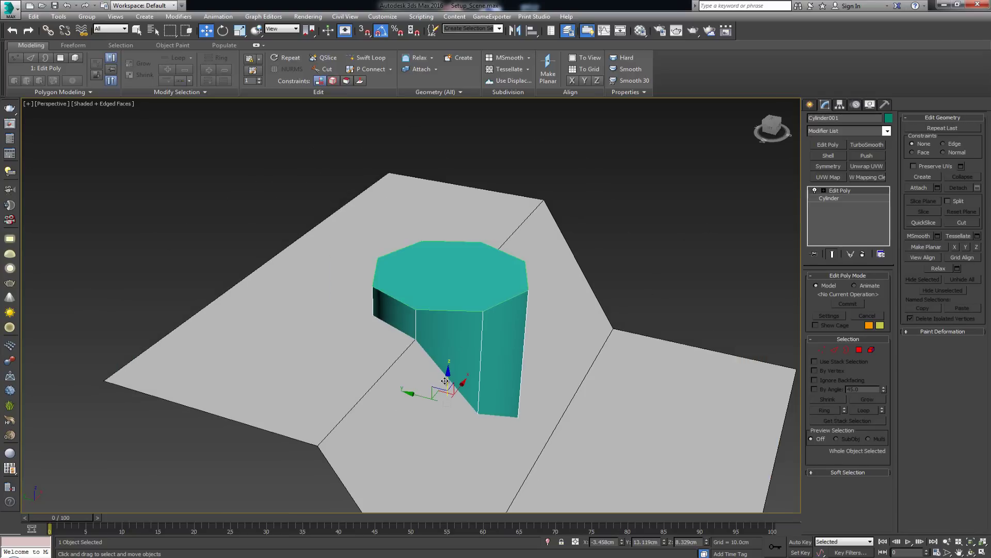
left_click_drag(449, 364, 462, 307)
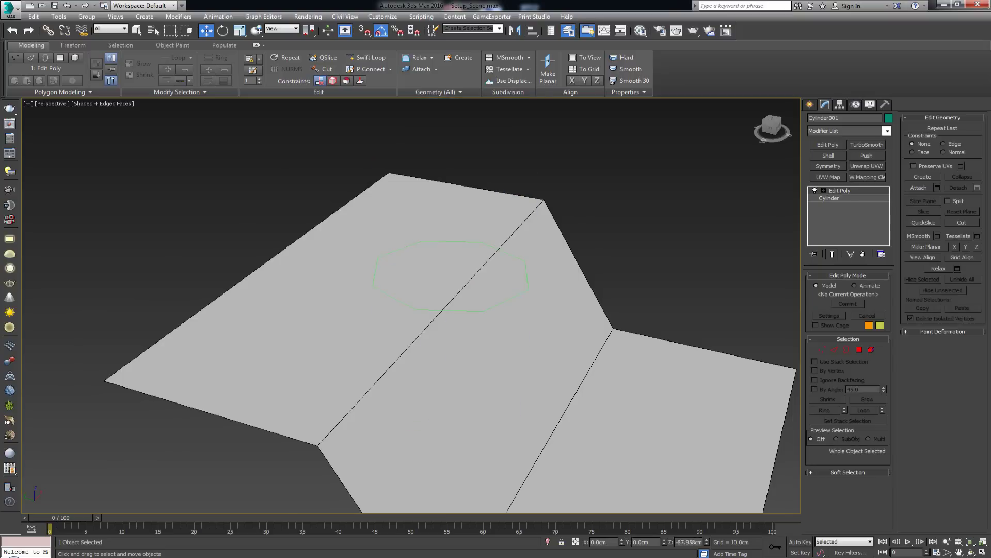
- Select the octagonal shape above the stepped plane and examine its position over the upper bend
left_click(483, 308)
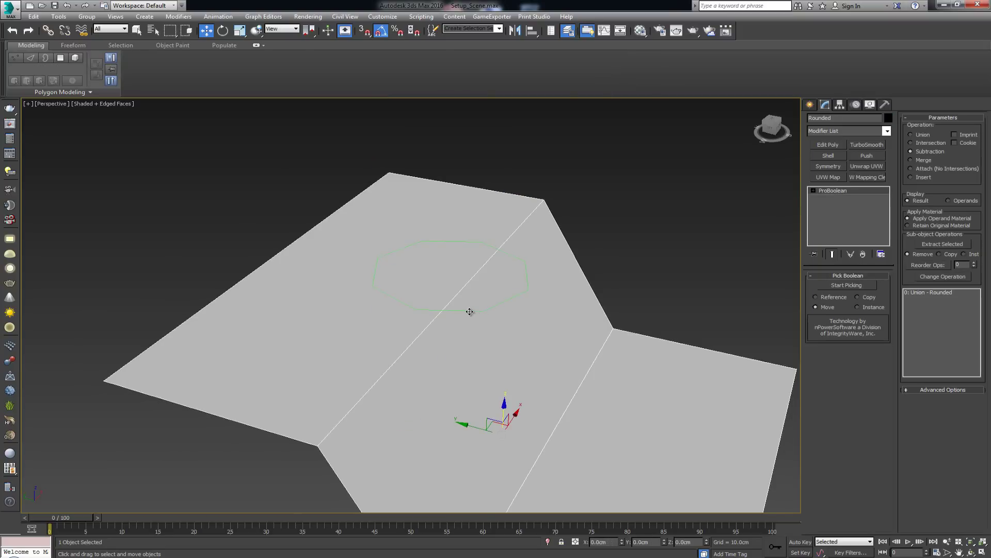
left_click(463, 310)
scroll(450, 326, "up", 5)
middle_click_drag(428, 360, 479, 364, "alt")
scroll(439, 347, "down", 3)
scroll(463, 340, "down", 3)
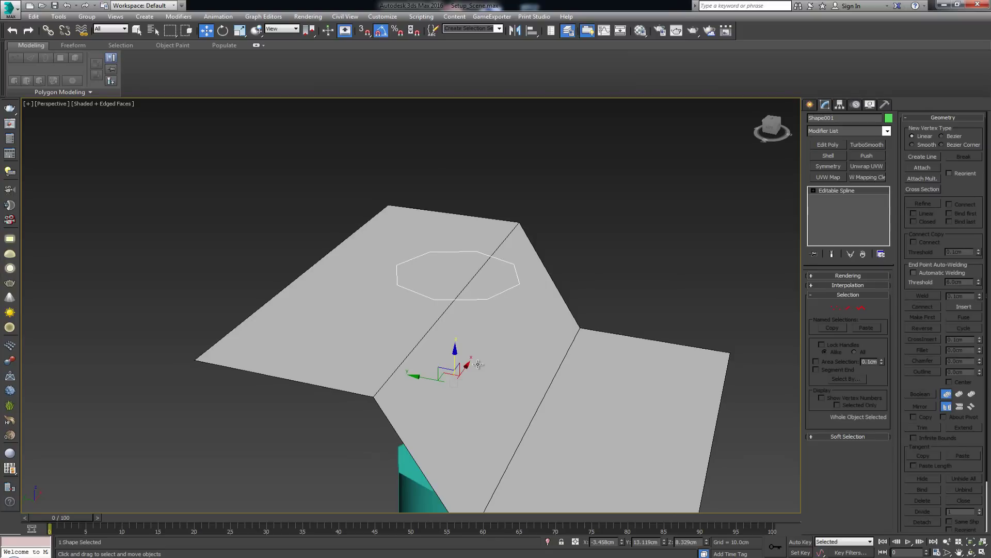
- Project the octagonal shape onto the stepped plane with ShapeMerge, using the Instance and Merge options
left_click(506, 371)
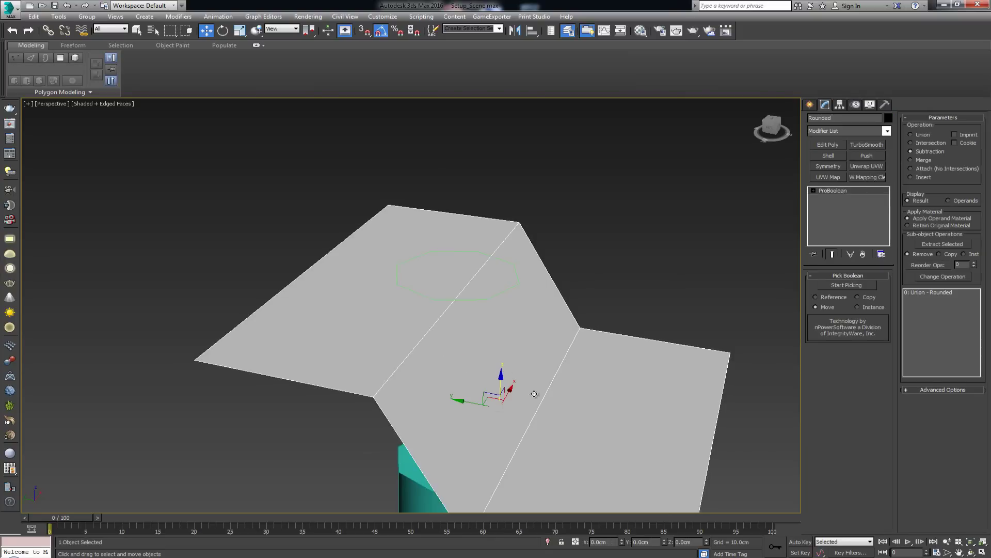
middle_click_drag(491, 361, 537, 315, "alt")
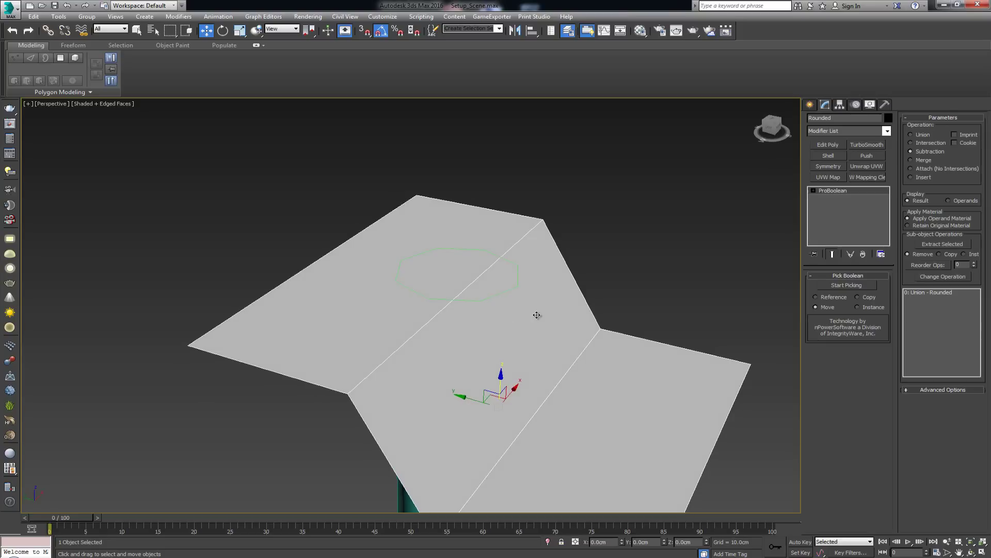
left_click(810, 104)
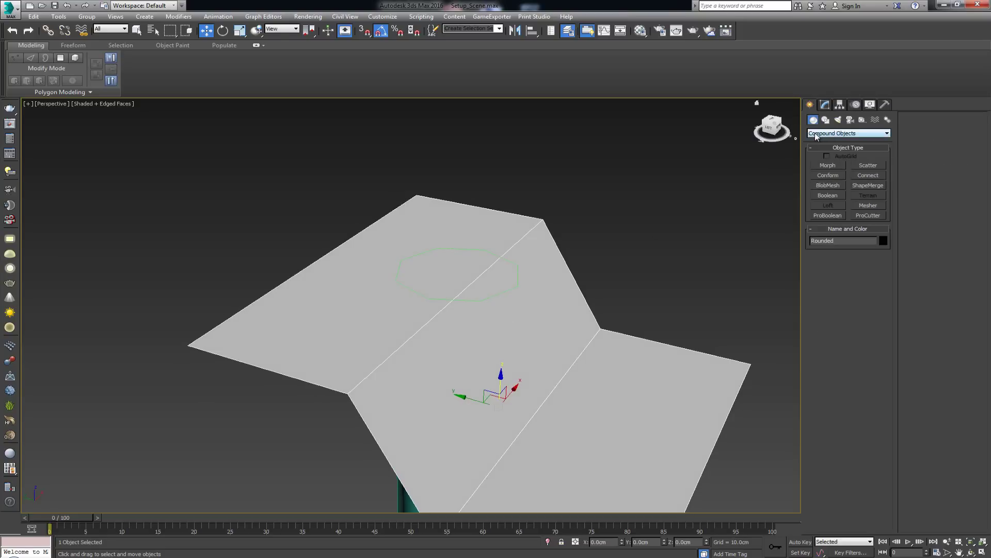
left_click(865, 187)
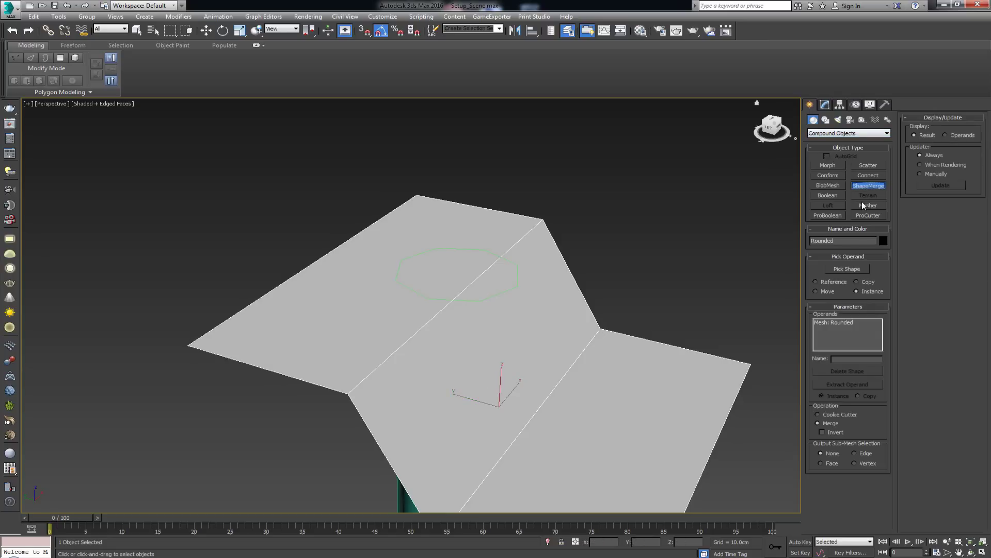
left_click(847, 269)
left_click(475, 300)
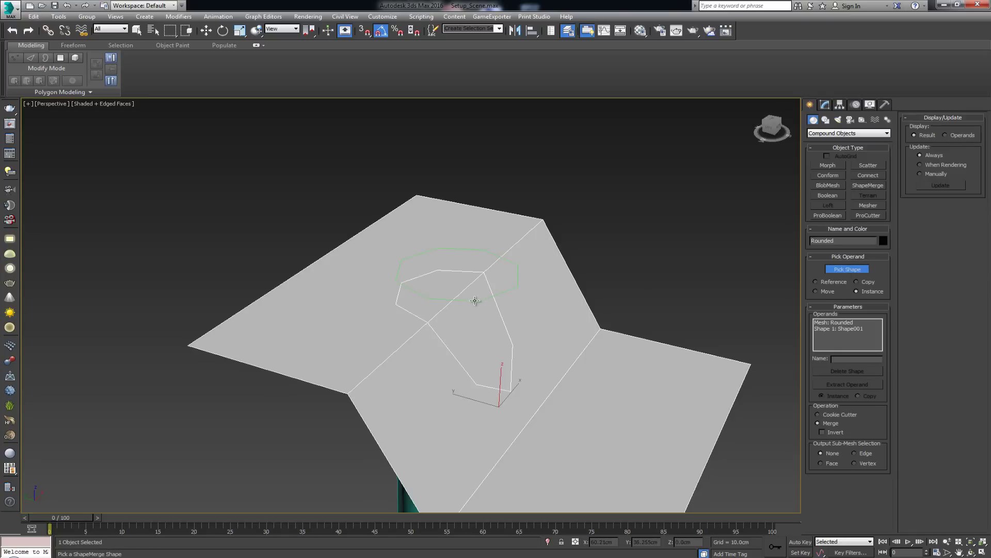
middle_click_drag(468, 304, 476, 290, "alt")
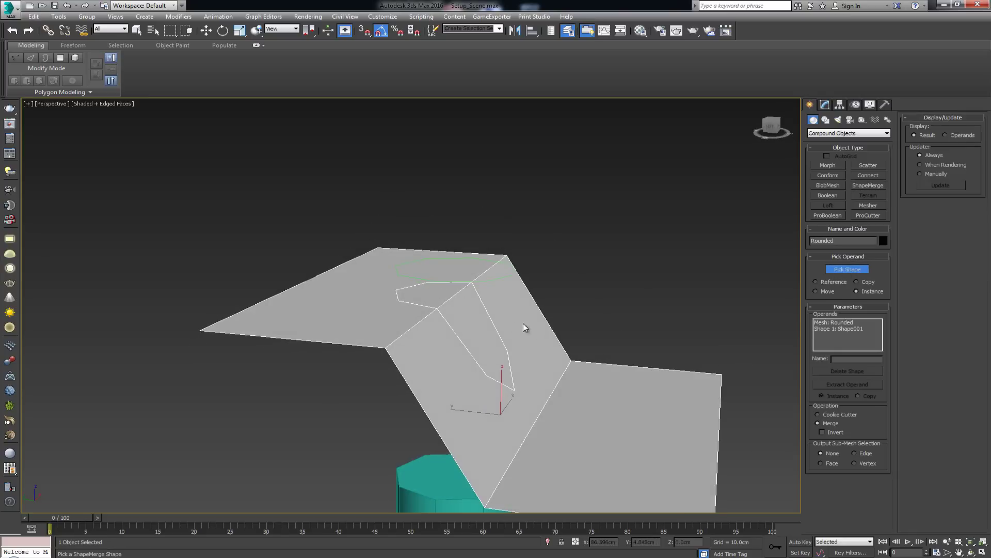
middle_click_drag(393, 290, 447, 336, "alt")
key("w")
- Delete the octagonal shape floating above the plane and add an Edit Poly modifier to the stepped plane
left_click(476, 323)
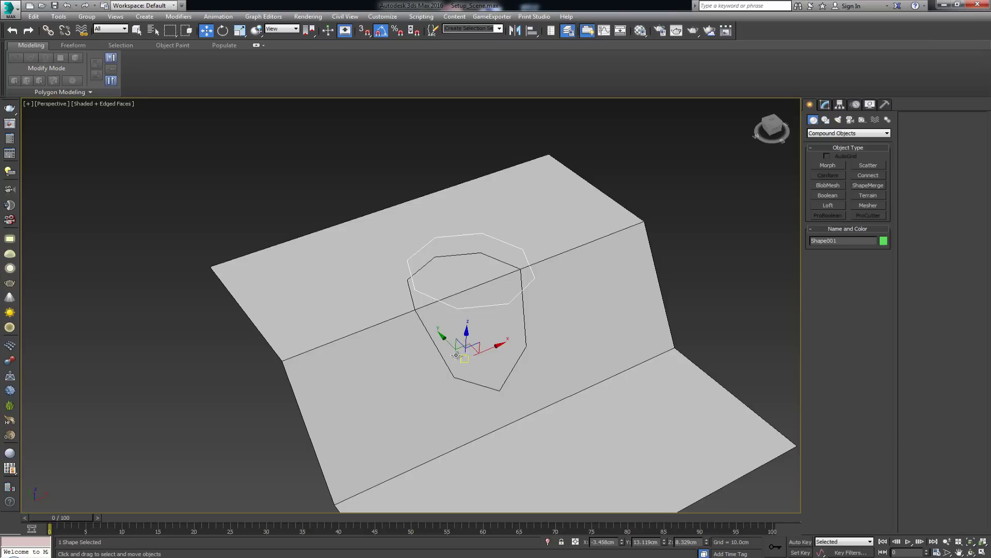
key("Delete")
left_click(505, 323)
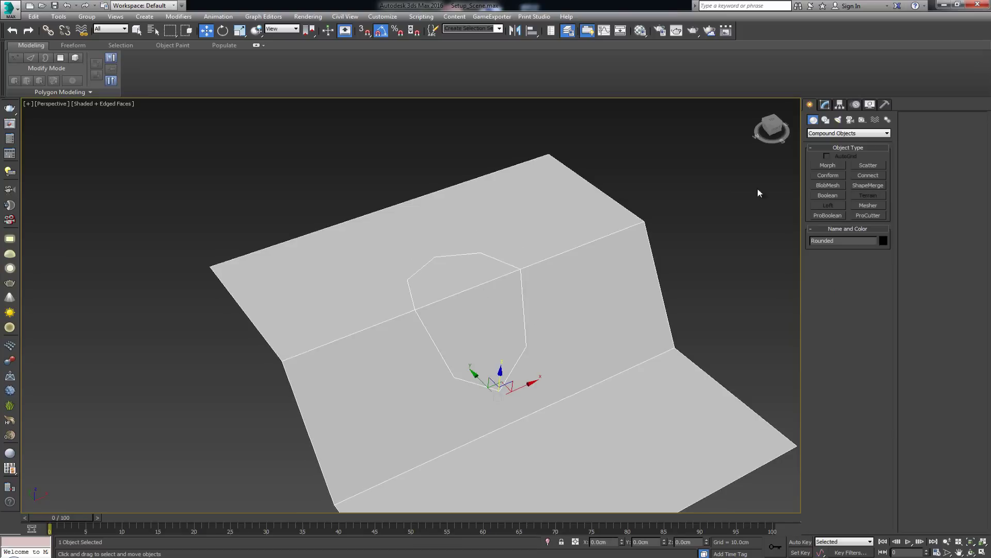
left_click(826, 106)
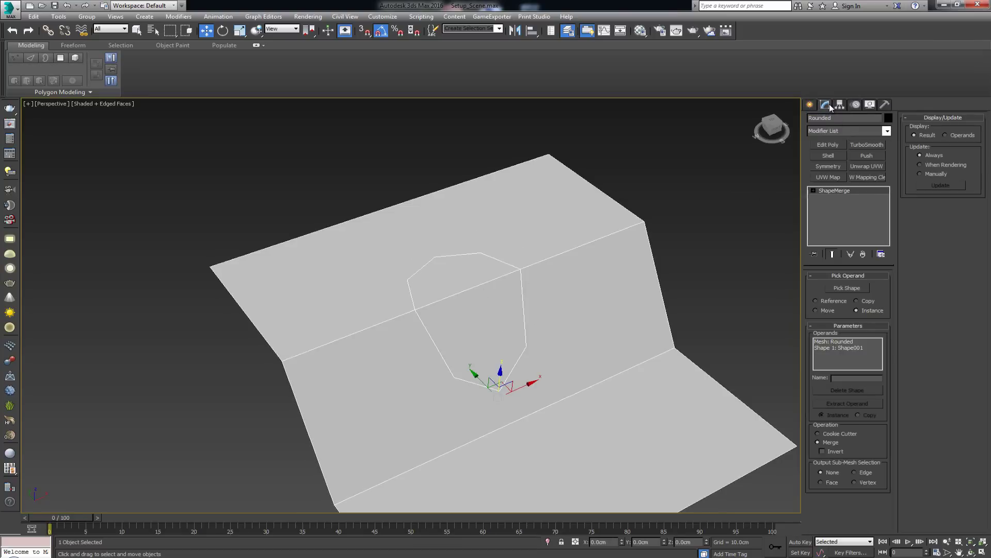
left_click(832, 145)
- Delete the two polygons inside the merged octagonal outline to open a hole across the upper bend
left_click(859, 349)
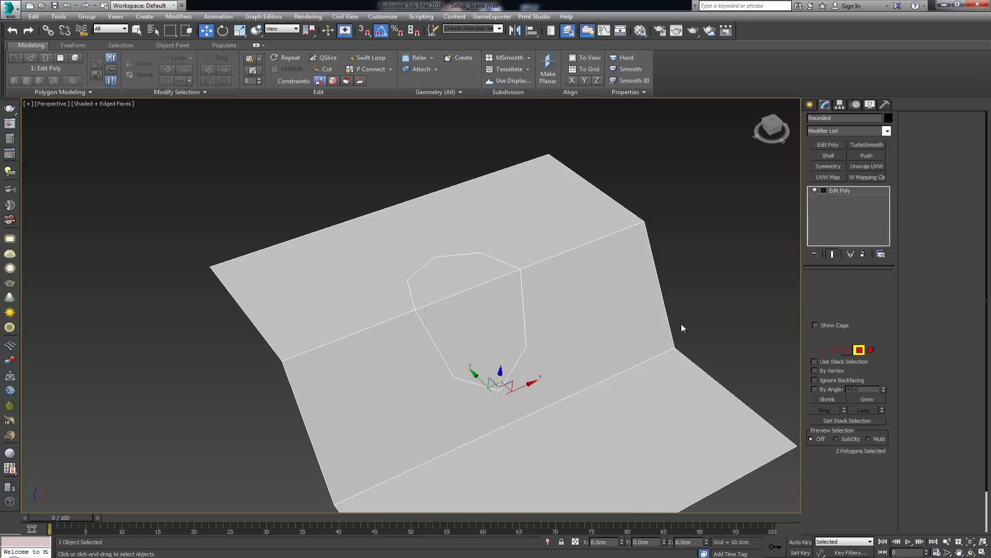
left_click(468, 320)
left_click(465, 261)
left_click(466, 310, "ctrl")
key("Delete")
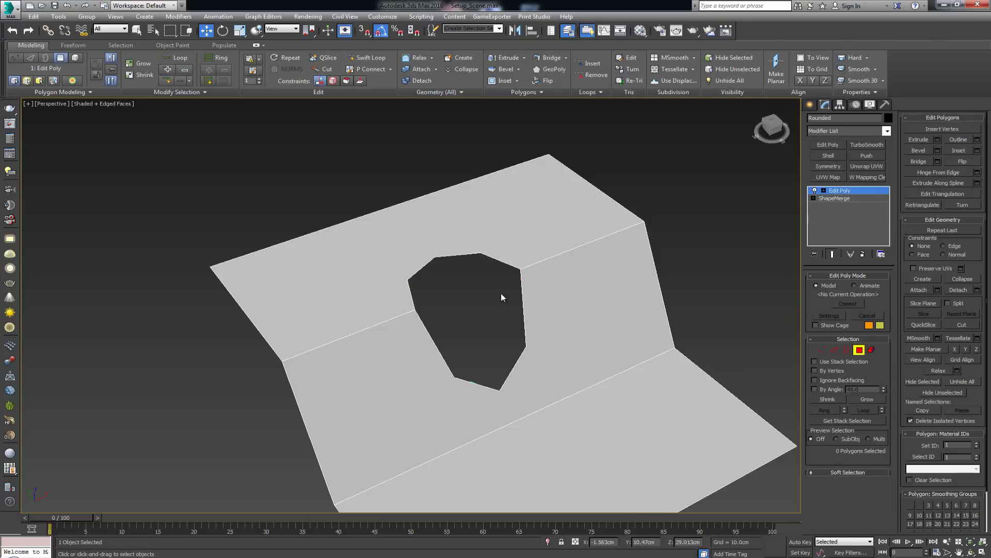
- Try extending the octagonal hole's border downward into walls, and undo the extension
key("3")
left_click(522, 294)
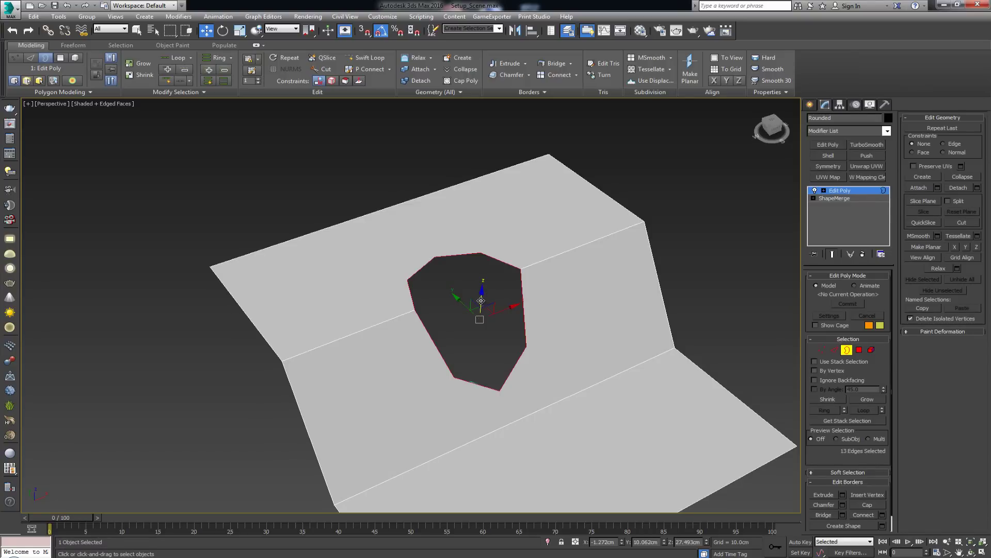
left_click_drag(481, 303, 462, 368, "shift")
middle_click_drag(461, 367, 525, 353, "alt")
key("ctrl+z")
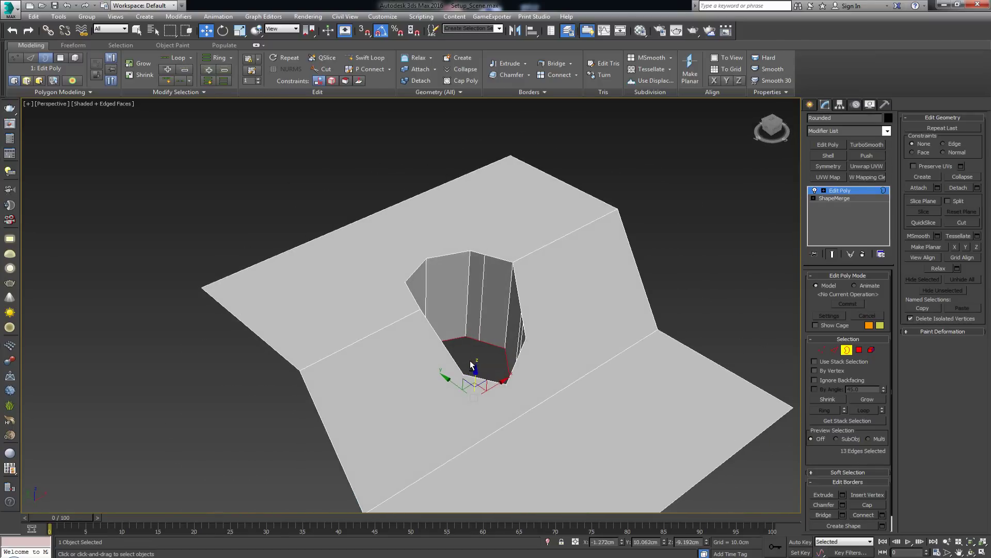
key("ctrl+z")
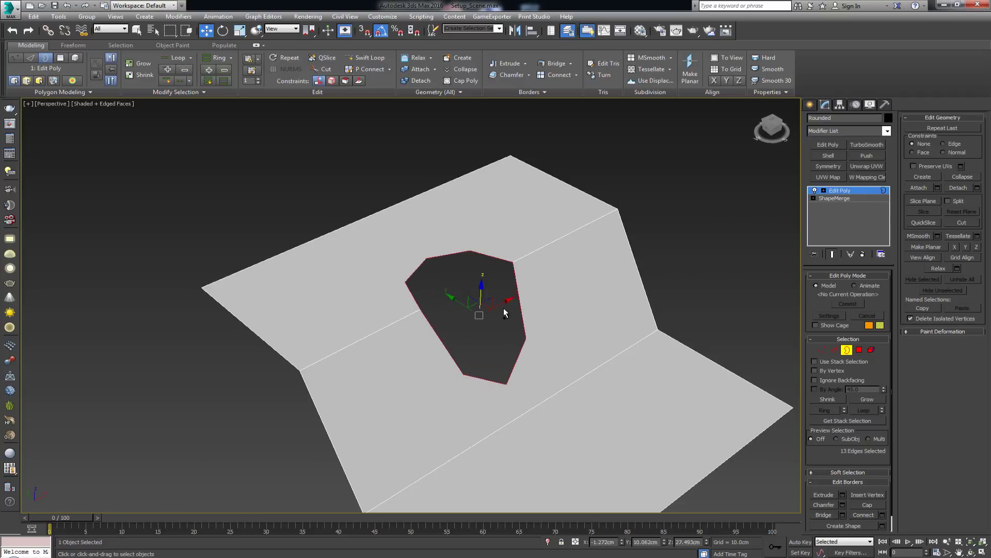
- Remove the five extra vertices along the hole's edges, leaving only the octagon's eight corner vertices
left_click(822, 350)
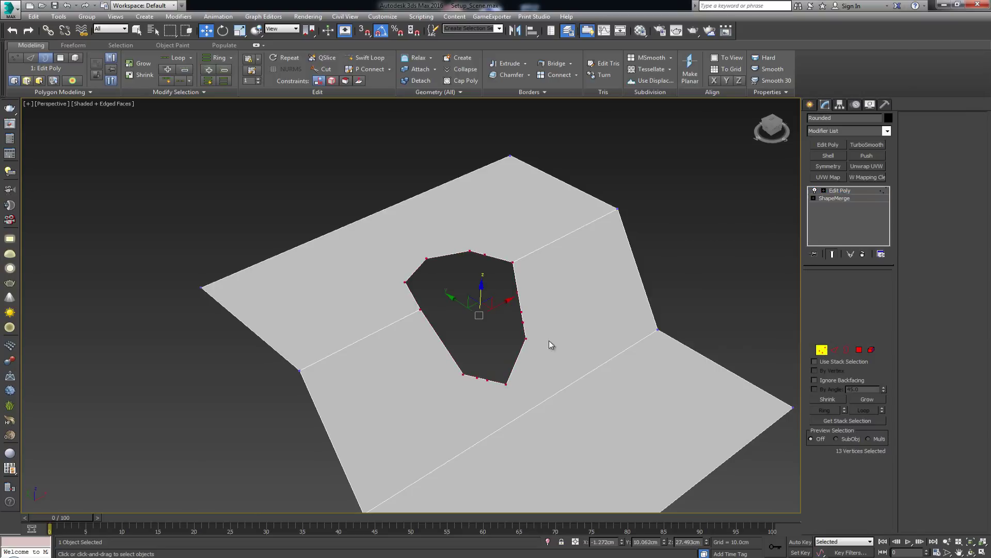
middle_click_drag(549, 340, 473, 337, "alt")
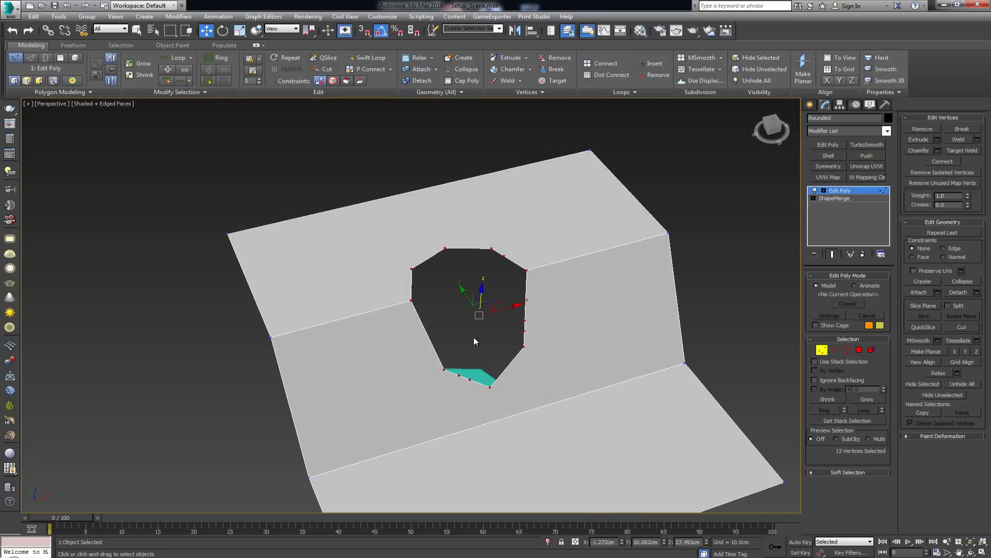
scroll(473, 337, "up", 3)
left_click_drag(540, 307, 571, 336)
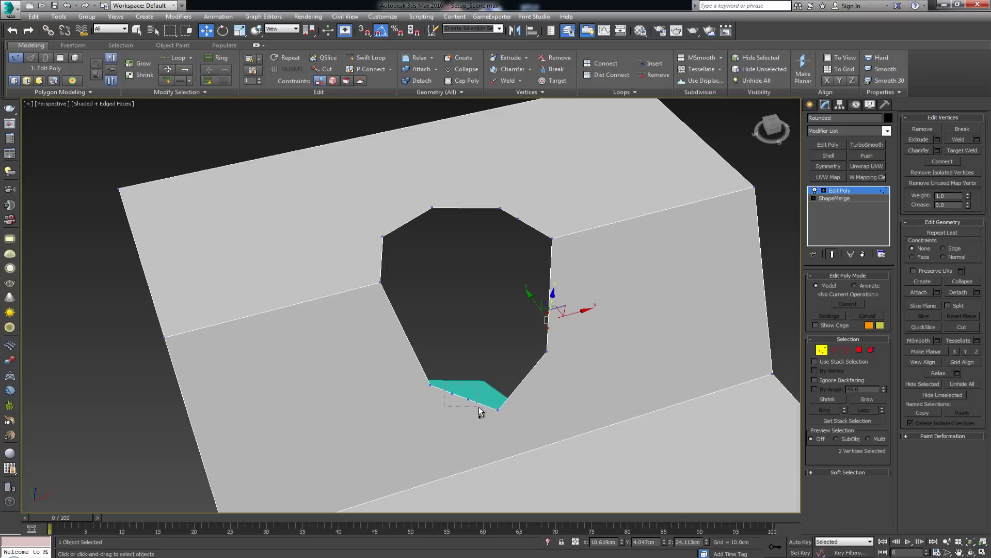
left_click_drag(479, 407, 479, 407, "ctrl")
left_click_drag(527, 211, 510, 225, "ctrl")
right_click(515, 217)
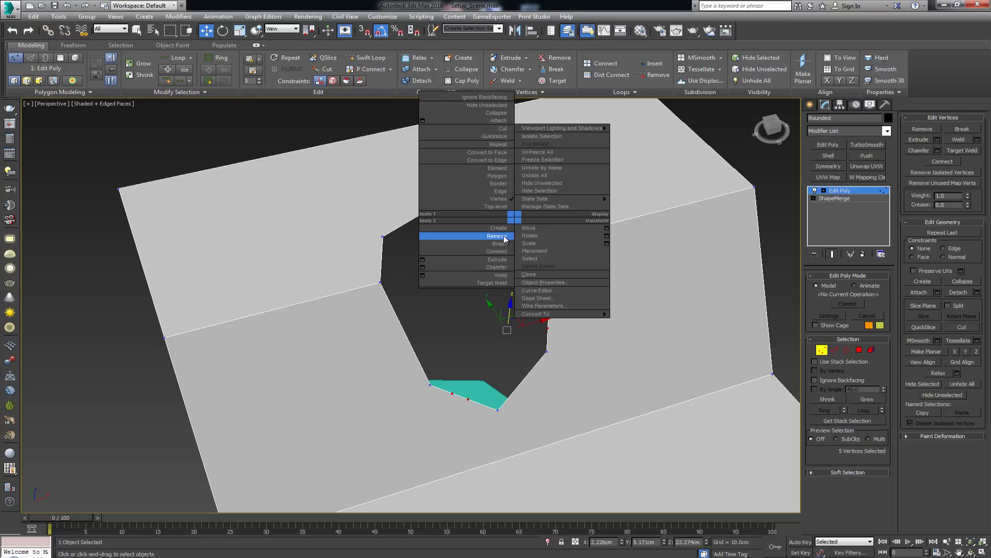
left_click(503, 236)
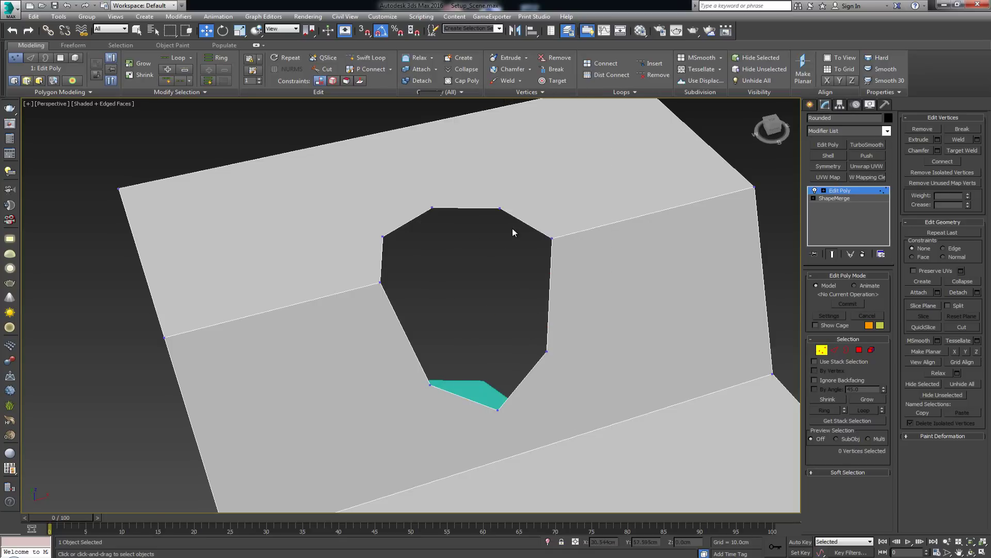
- Select the eight corner vertices of the hole and weld them with an increased weld threshold
middle_click_drag(512, 233, 478, 248, "alt")
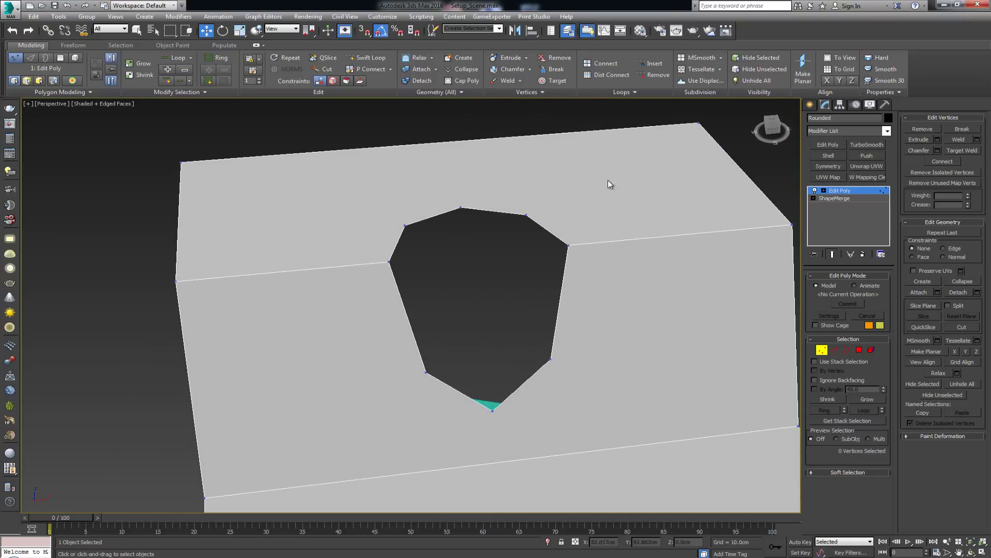
left_click_drag(327, 429, 325, 431)
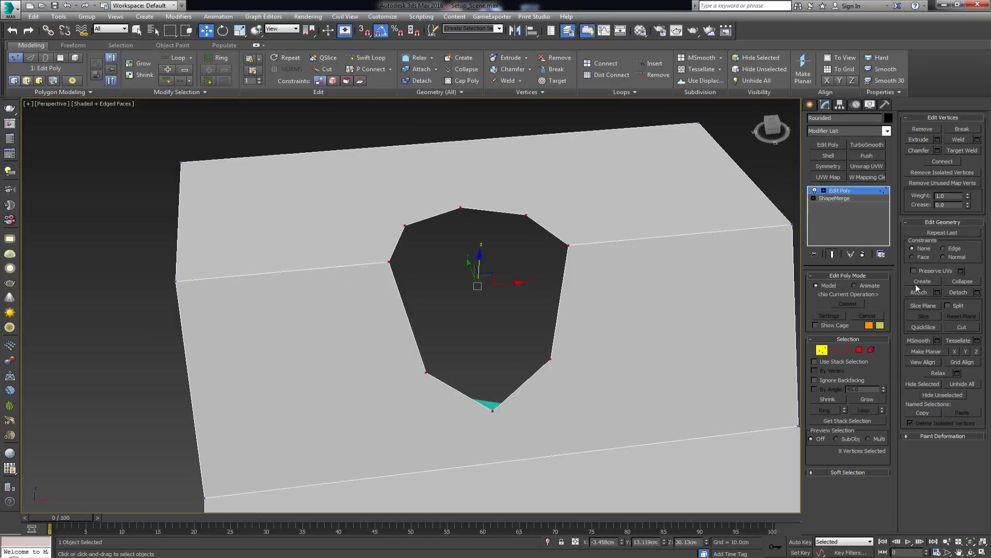
left_click(978, 139)
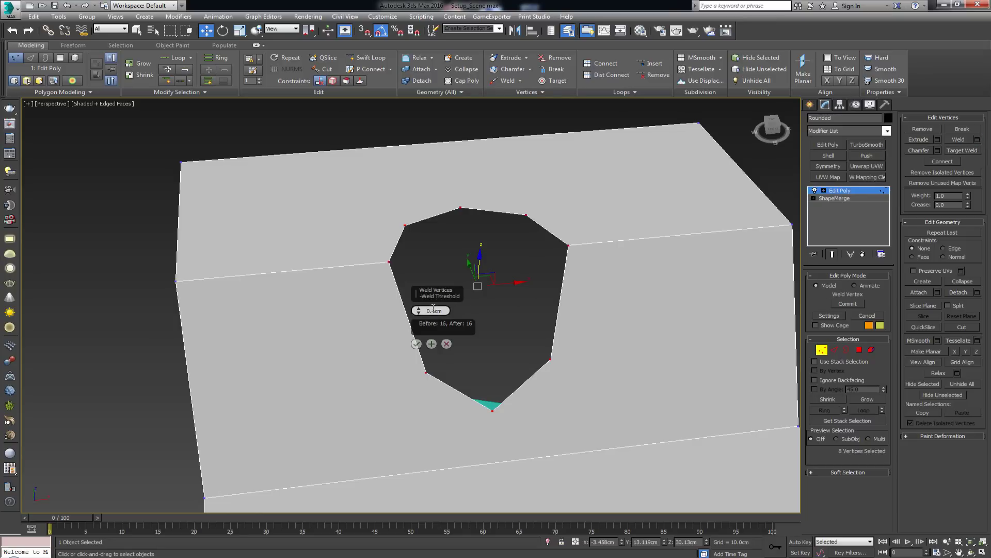
left_click_drag(418, 309, 413, 234)
left_click(416, 343)
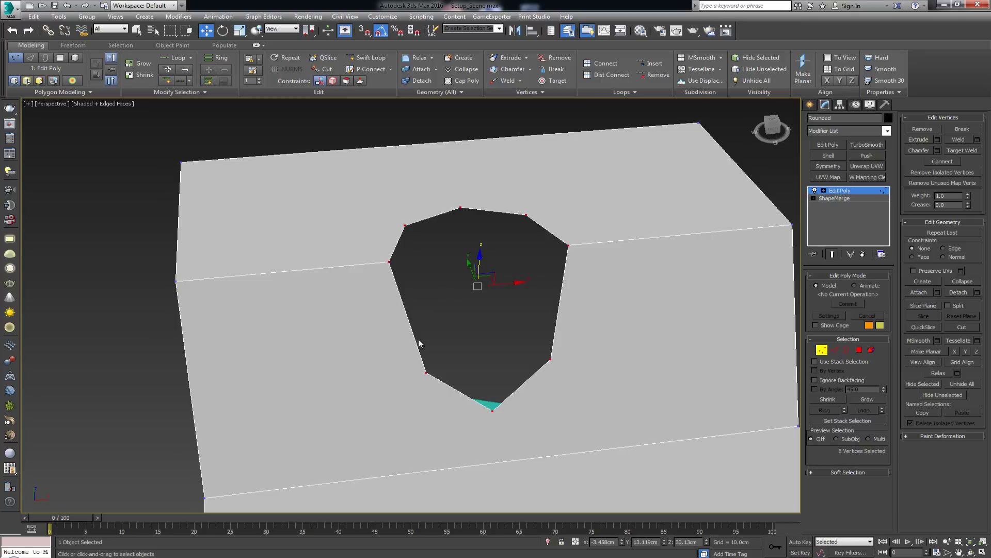
- Select the hole's border and extend it down about 25 cm to form the inner walls
middle_click_drag(420, 342, 463, 332, "alt")
key("3")
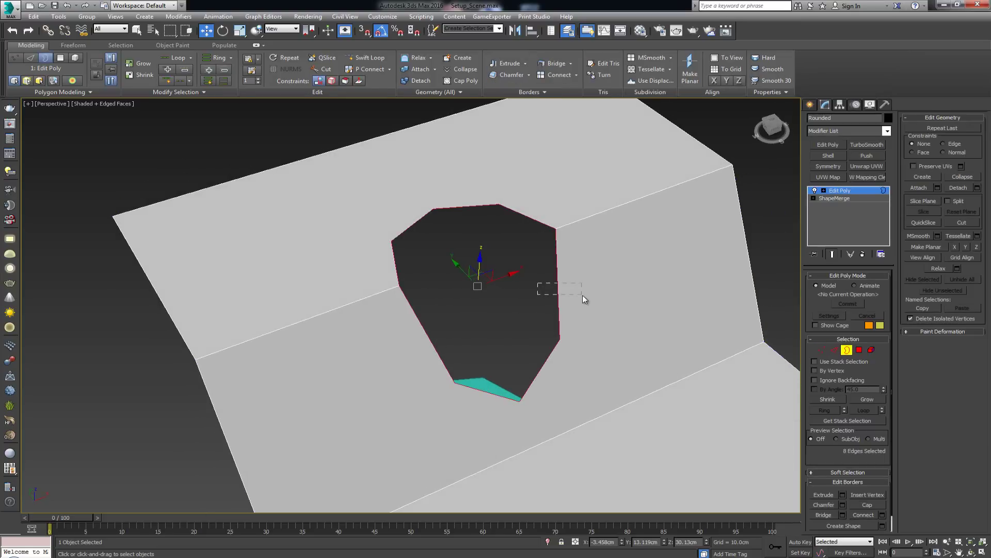
left_click_drag(479, 268, 472, 345, "shift")
middle_click_drag(472, 345, 690, 301, "alt")
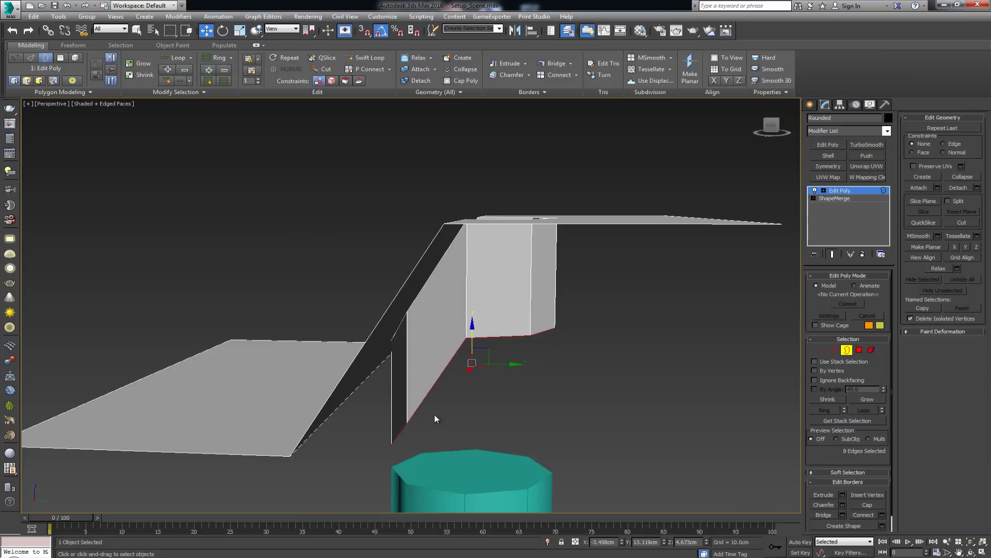
- Flatten the walls' lower border along Z with Scale and move it down about 6 cm
left_click(241, 30)
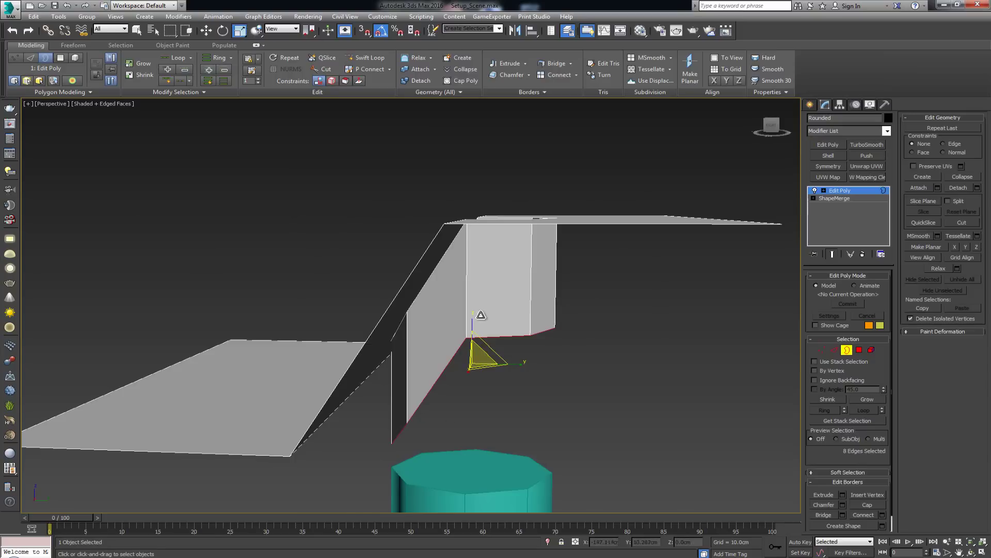
left_click_drag(469, 342, 500, 388)
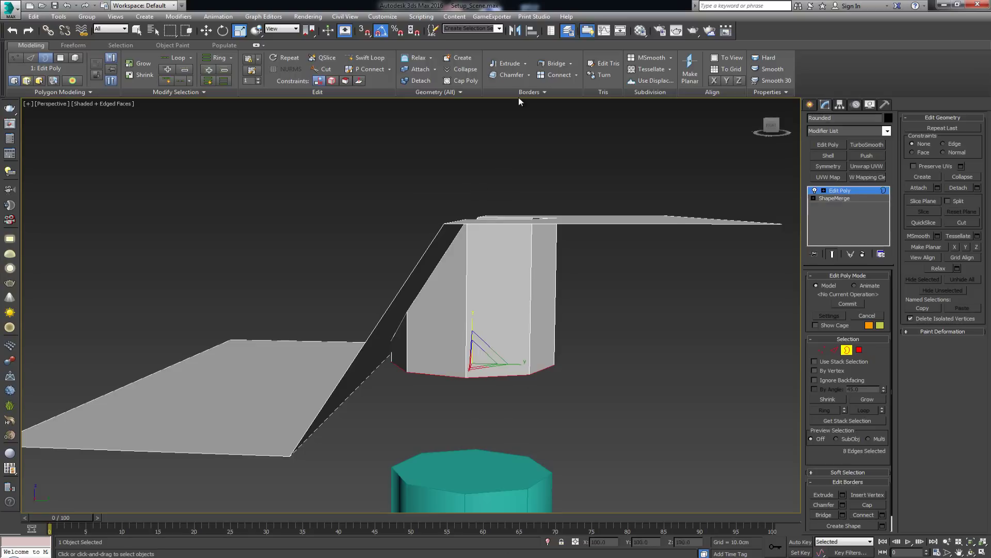
middle_click_drag(500, 389, 320, 228, "alt")
key("w")
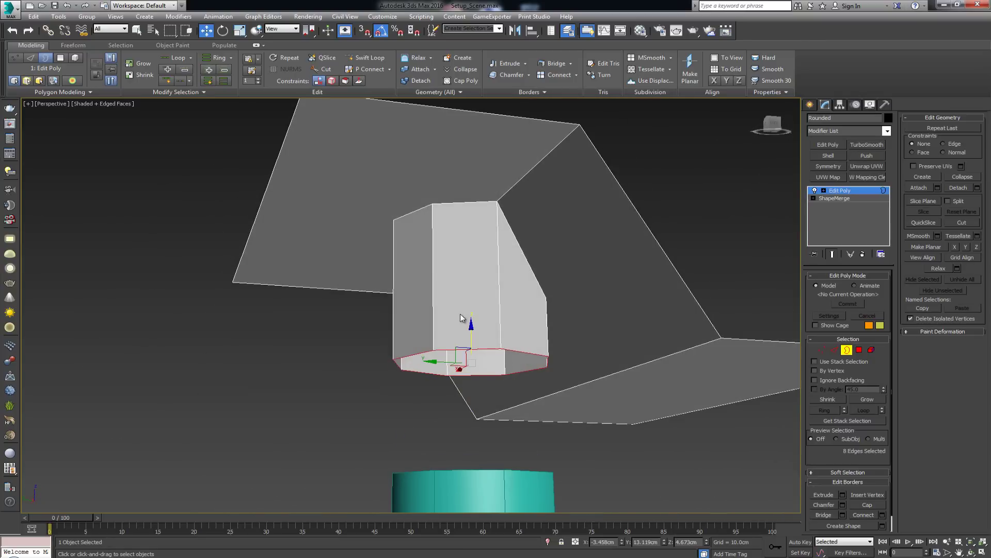
left_click_drag(473, 337, 472, 363)
- Cap the flattened lower border to close the bottom of the octagonal recess
middle_click_drag(523, 343, 426, 328, "alt")
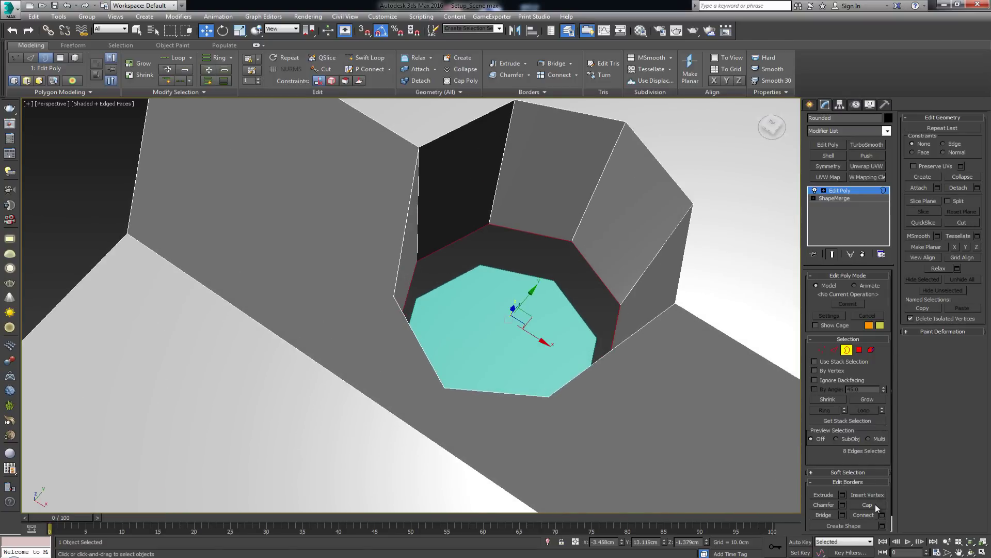
scroll(553, 258, "up", 3)
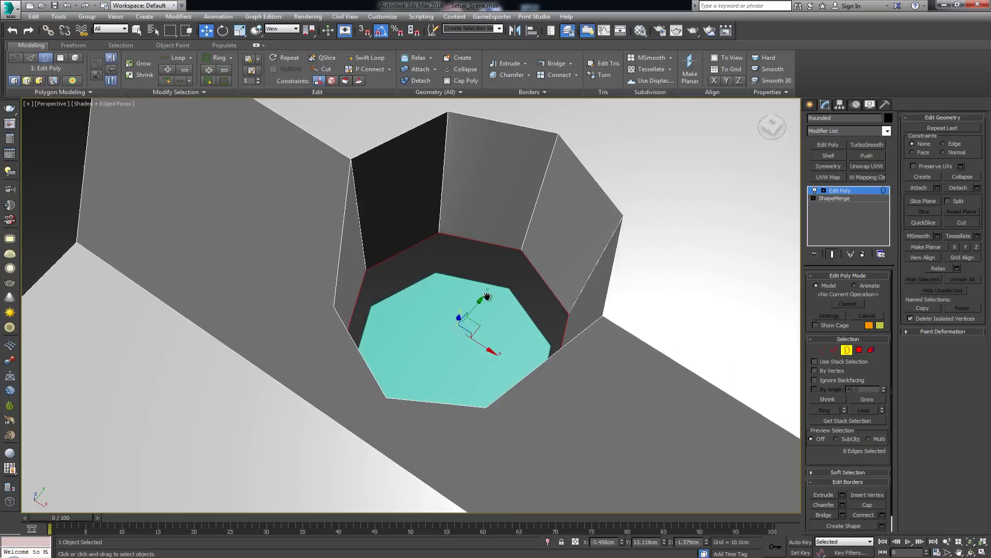
left_click(858, 504)
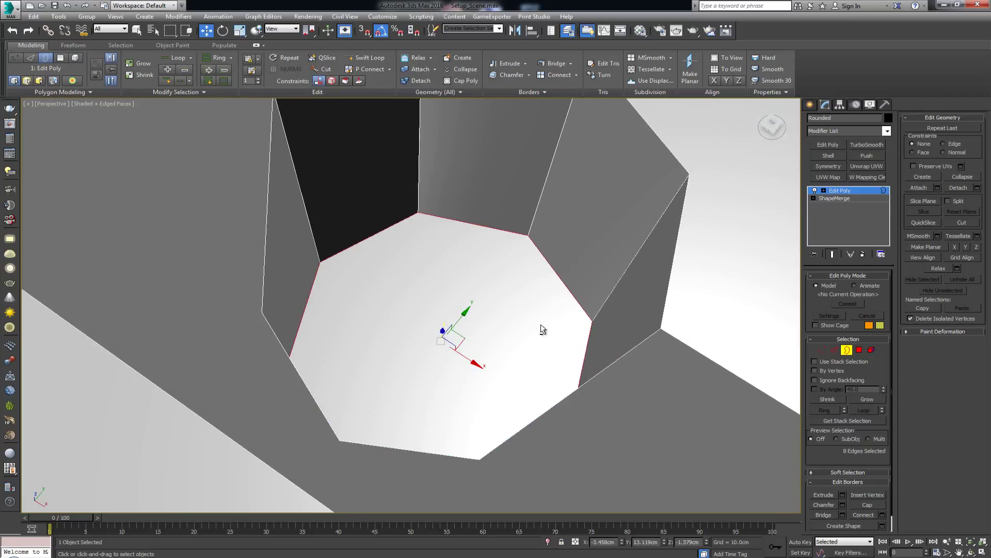
- Connect the cap's two opposite vertices farthest from the bend line with an edge through its centre
middle_click_drag(540, 324, 581, 338, "alt")
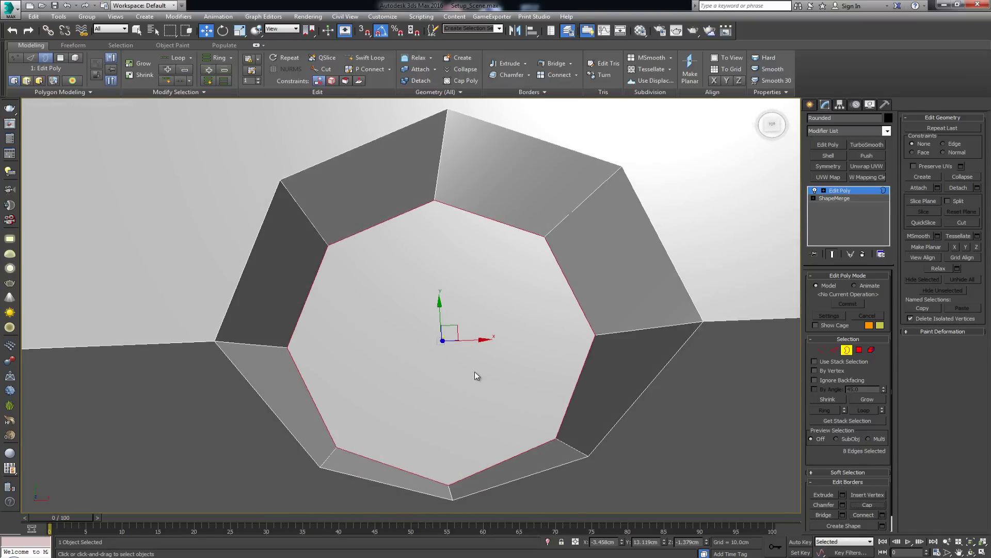
middle_click_drag(484, 393, 452, 353)
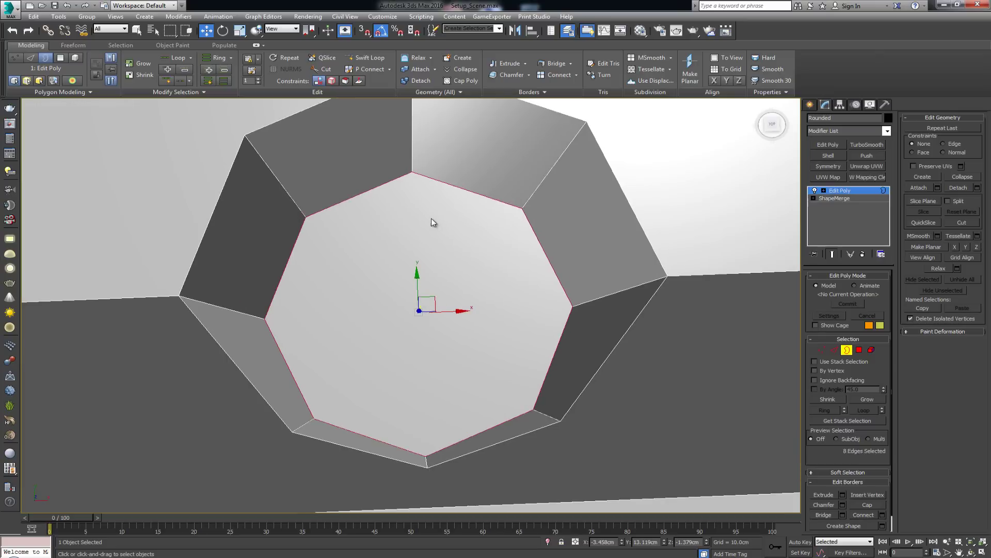
key("1")
left_click(411, 171)
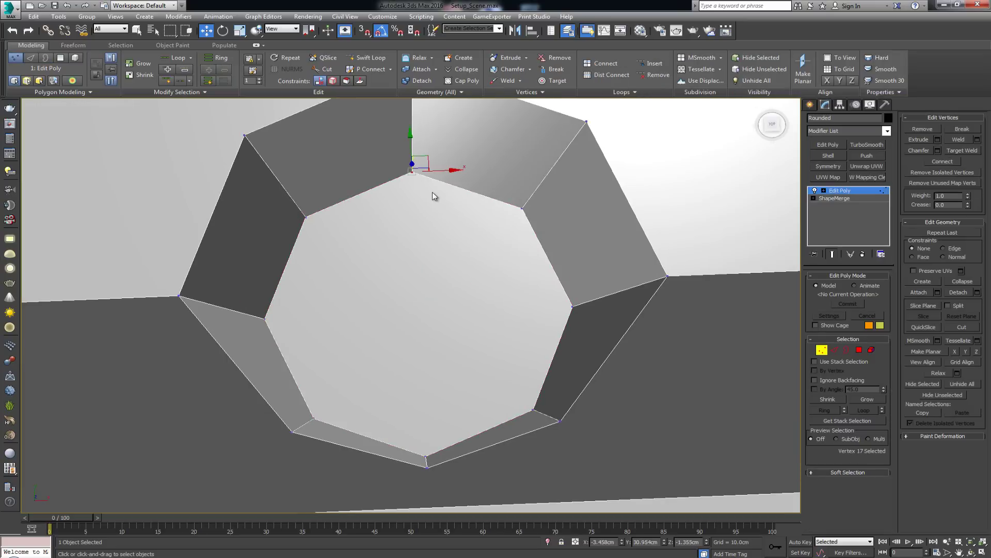
left_click(426, 457, "ctrl")
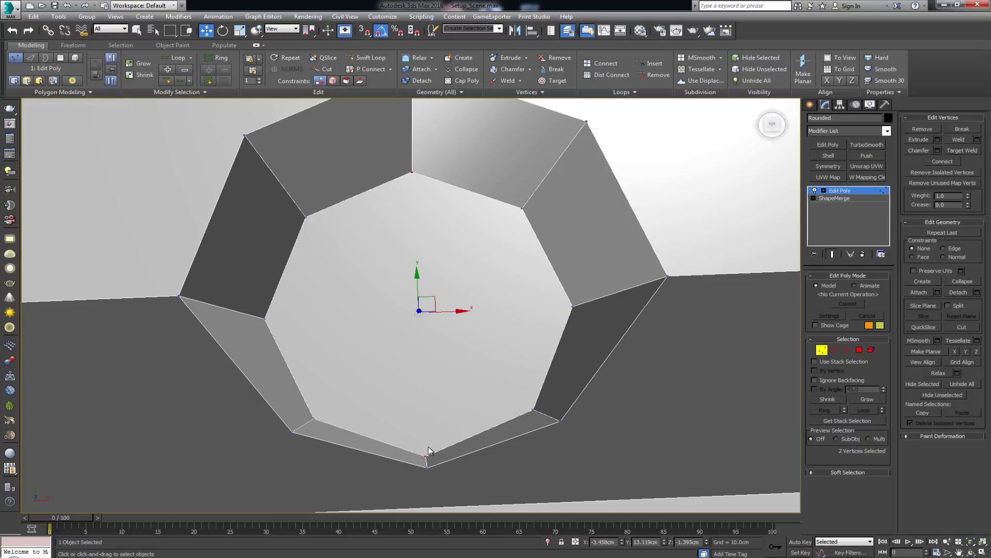
right_click(430, 308)
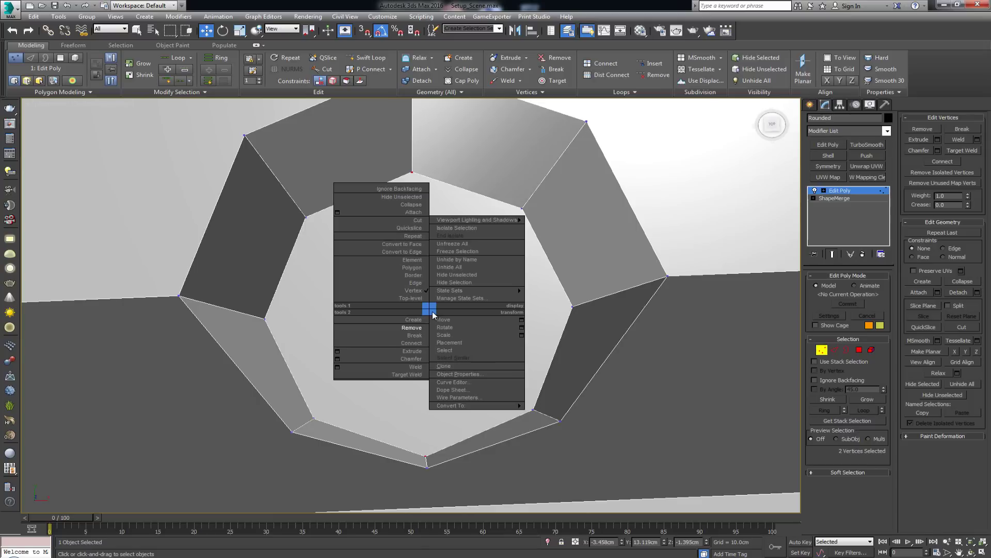
left_click(413, 343)
left_click(467, 261)
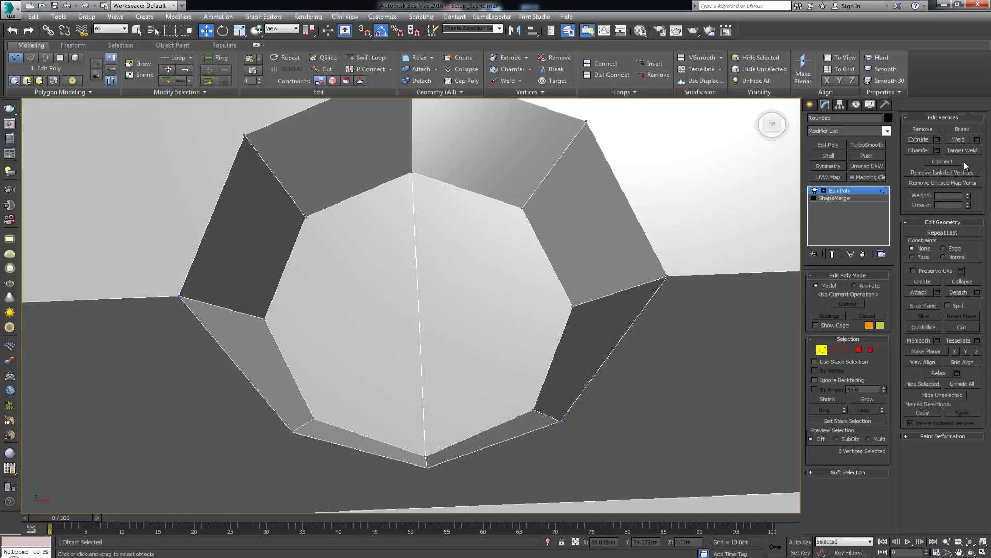
- Try to cut an edge across the cap between its two opposite vertices on the bend line, crossing the existing centre edge
left_click(953, 329)
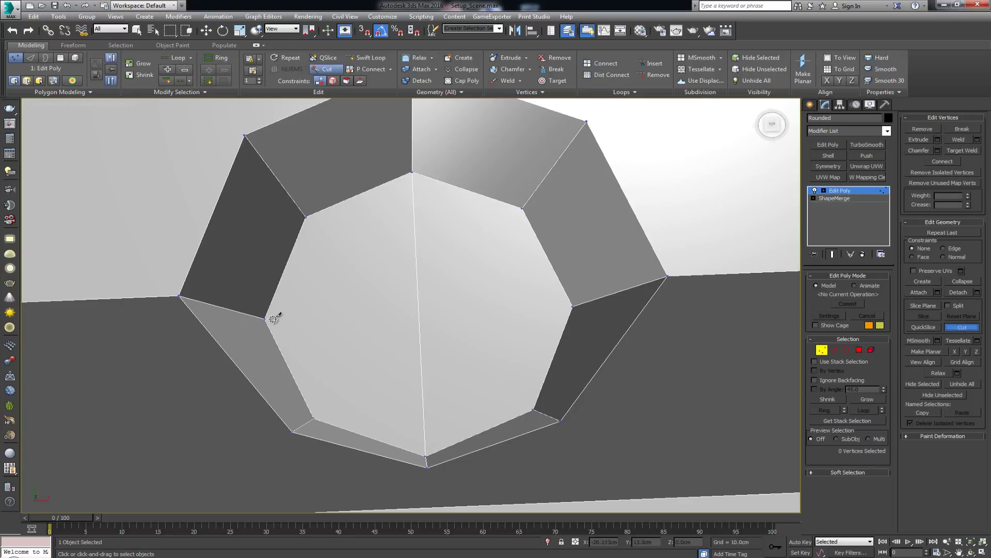
left_click(266, 318)
right_click(573, 308)
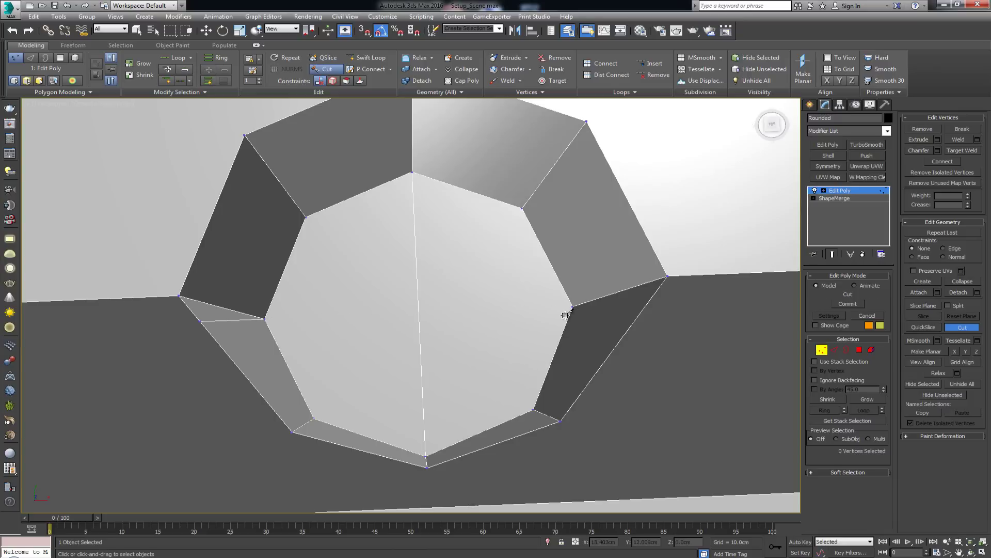
left_click(266, 319)
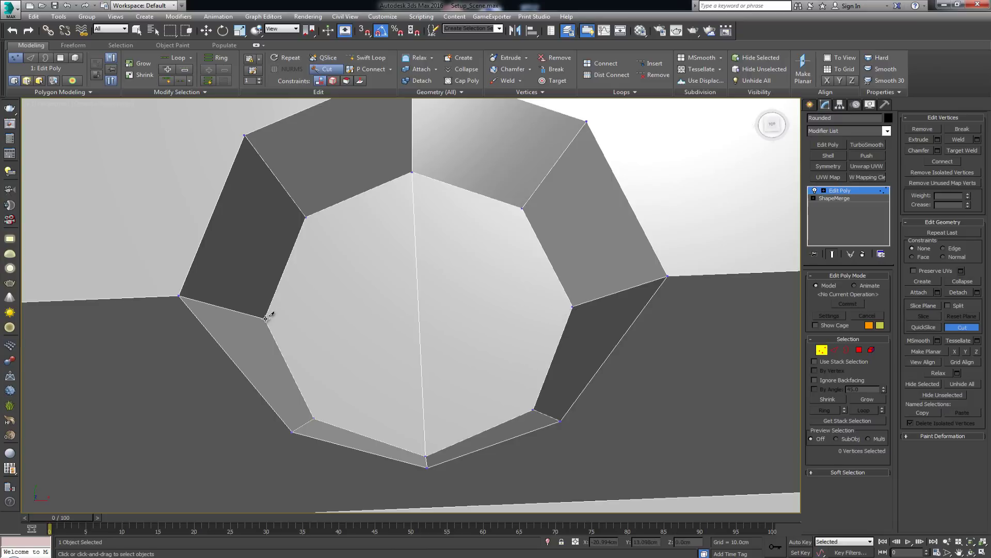
left_click(572, 307)
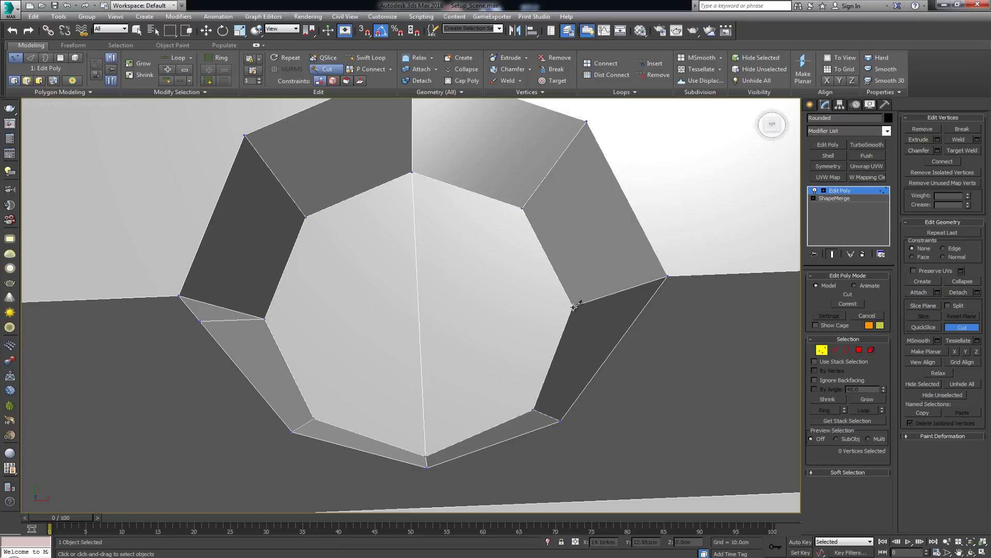
right_click(568, 310)
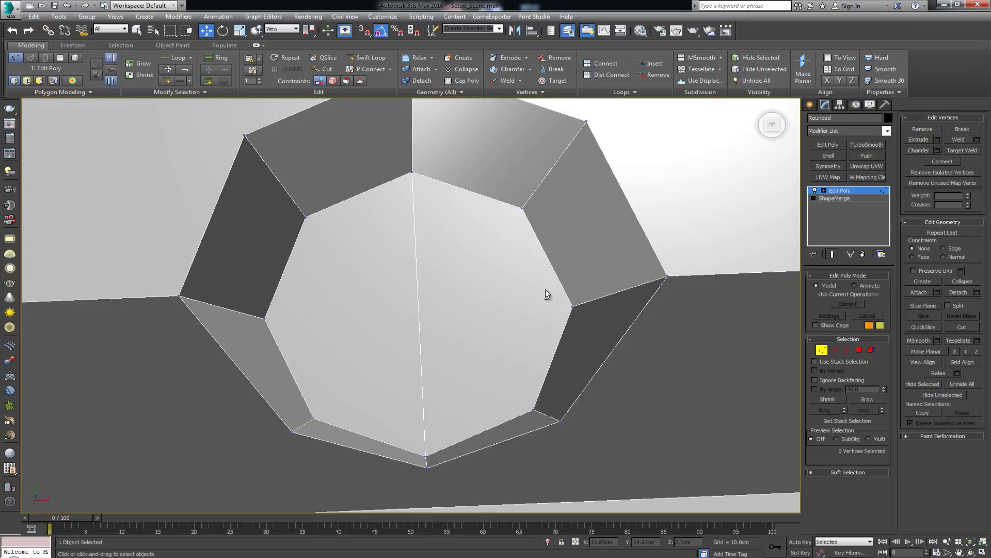
- Retry the cut across the cap between the same two vertices, starting from the opposite end
middle_click_drag(544, 289, 413, 281, "alt")
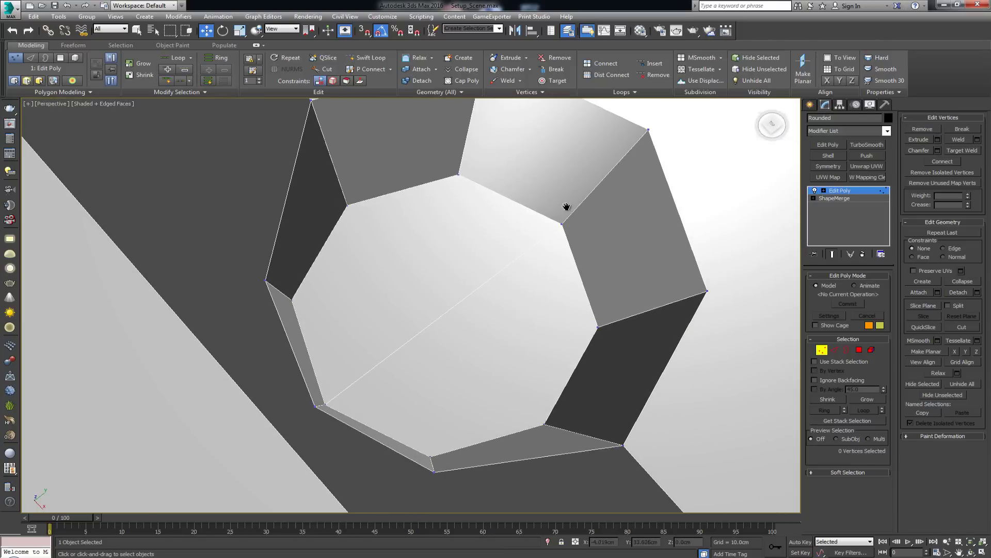
middle_click_drag(567, 207, 466, 196)
left_click(961, 326)
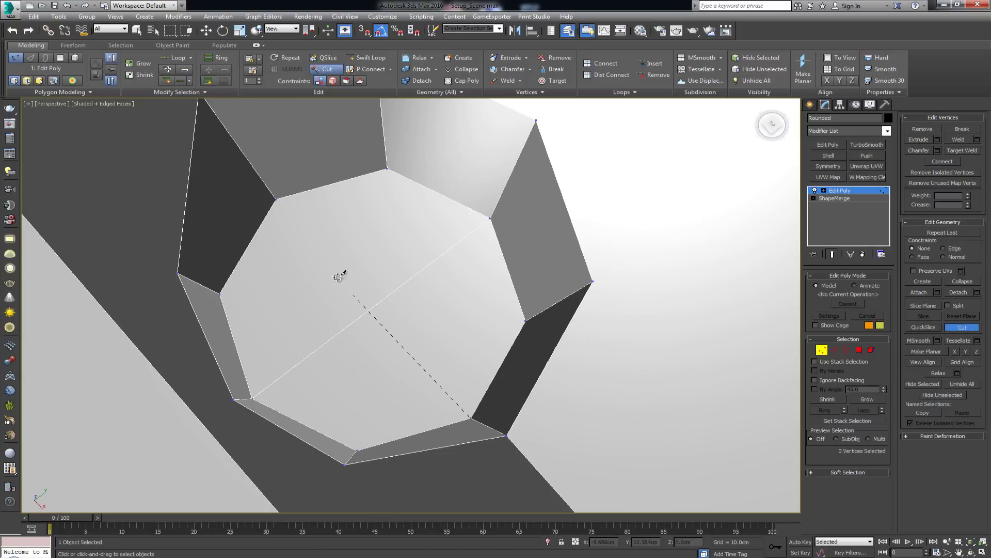
right_click(278, 198)
right_click(405, 360)
- Try the cross-cut over the cap once more from its bend-line vertex, then undo the stray cut
scroll(463, 372, "up", 10)
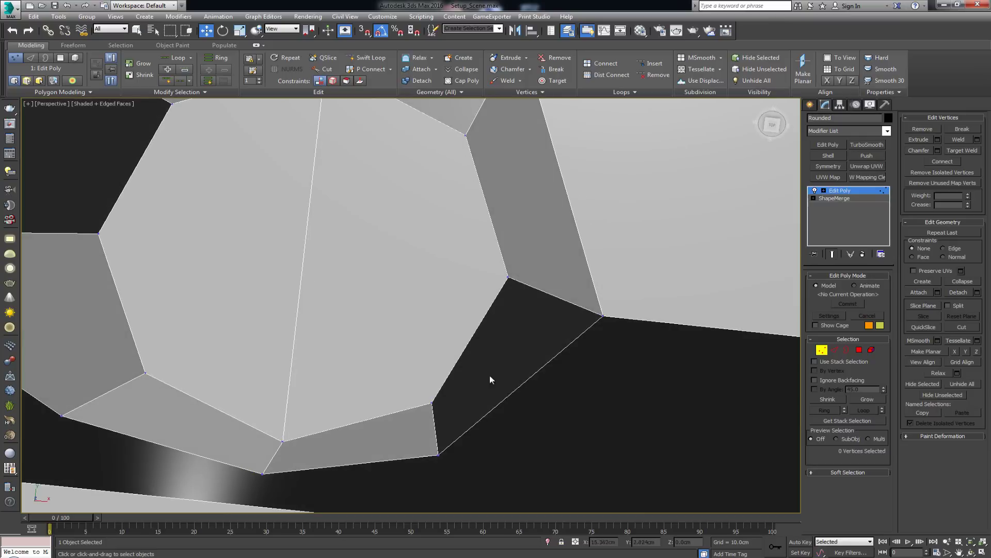
left_click(962, 327)
left_click(601, 281)
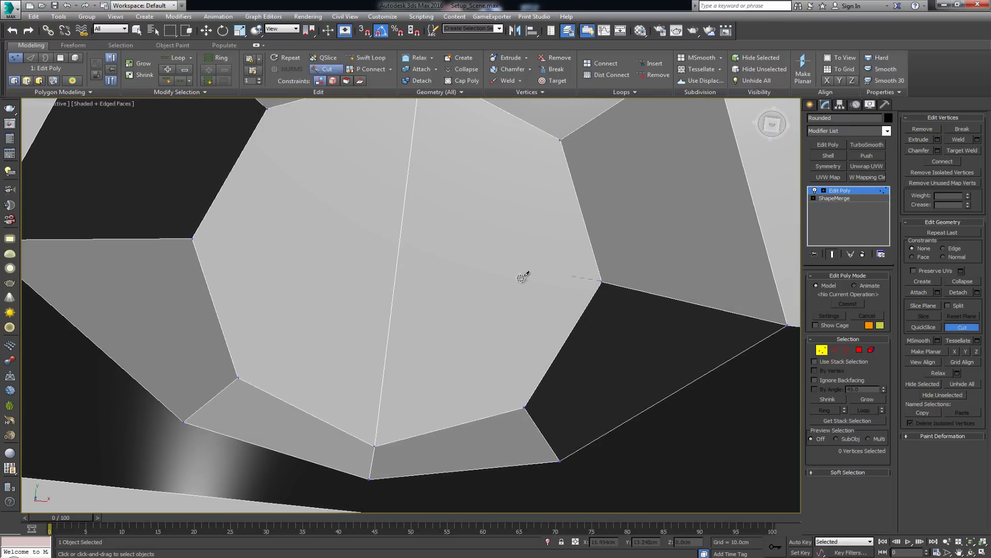
left_click(782, 304)
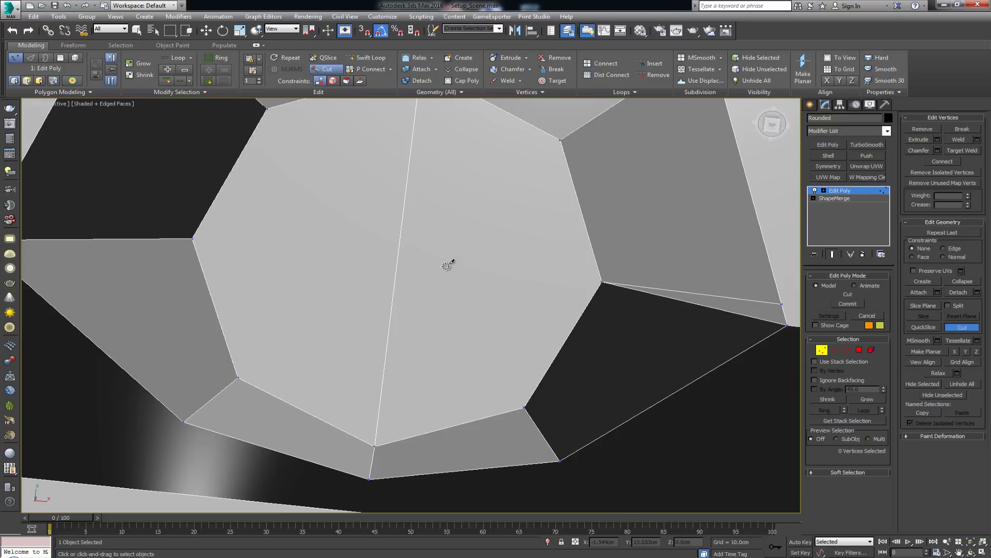
right_click(508, 271)
right_click(513, 271)
left_click(513, 271)
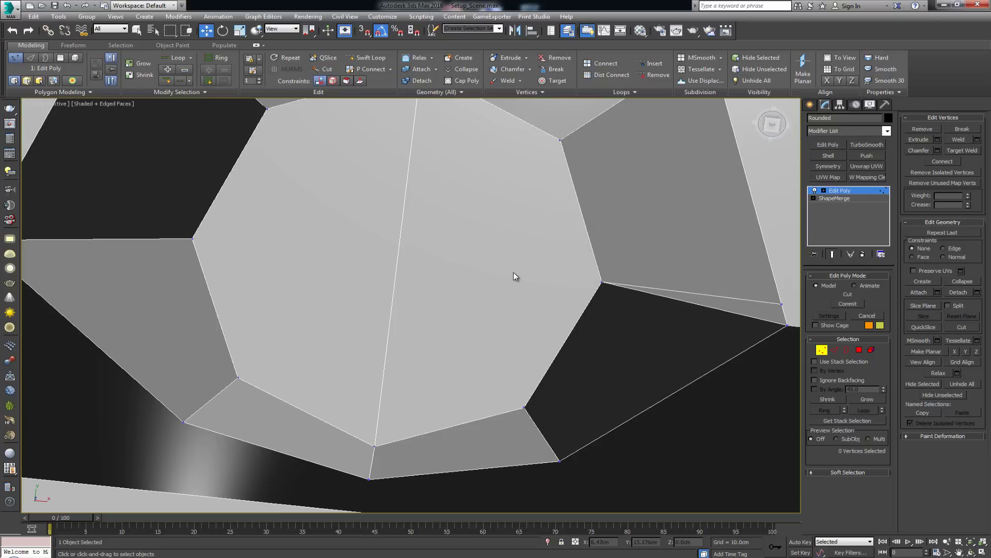
key("ctrl+z")
key("ctrl+z")
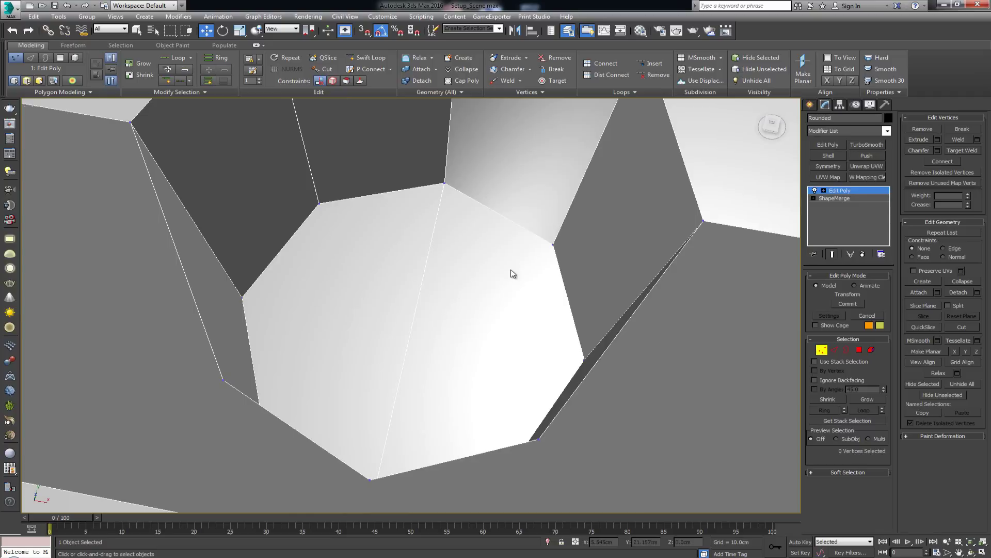
- Remove the cap's centre edge and delete the octagonal cap polygon to reopen the bottom of the recess
middle_click_drag(476, 270, 600, 364, "alt")
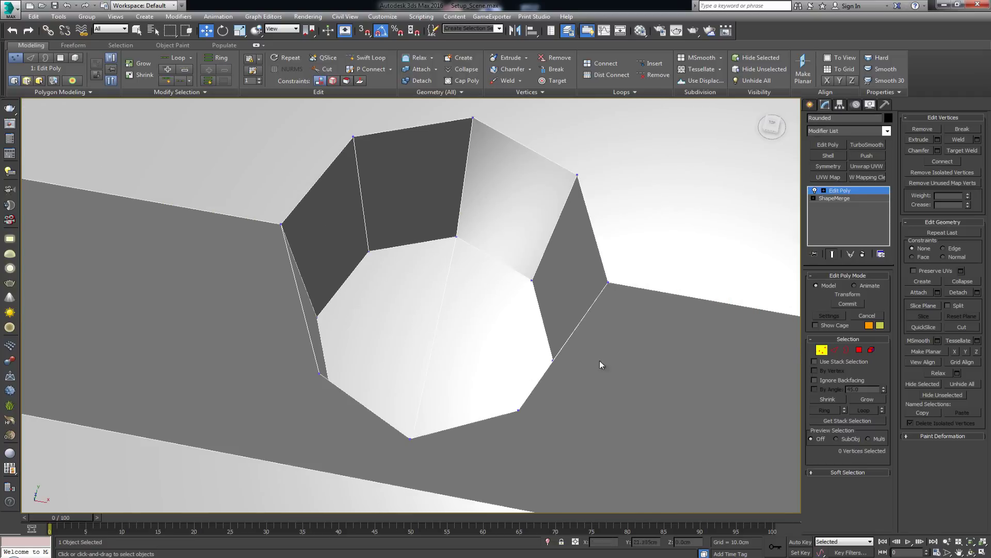
key("2")
left_click_drag(470, 319, 415, 343)
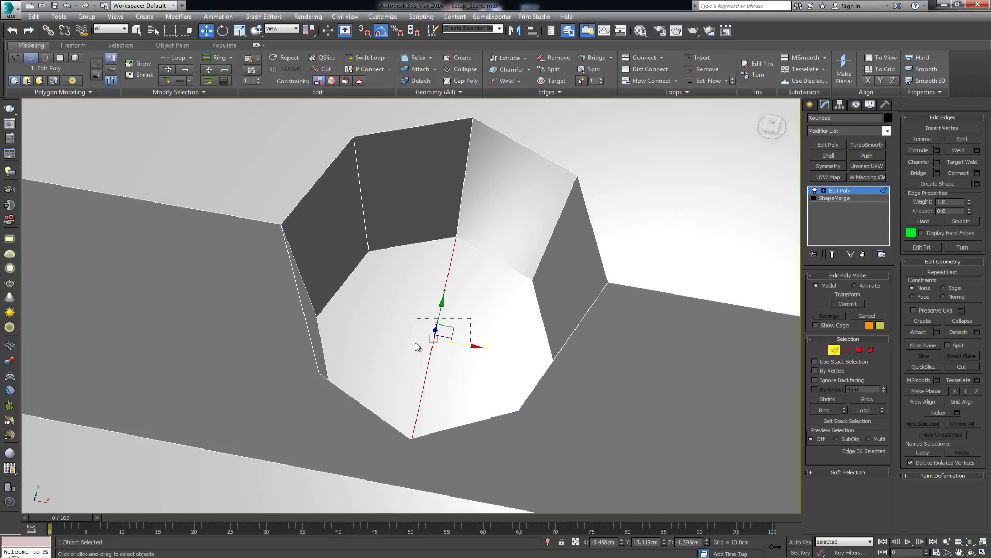
key("4")
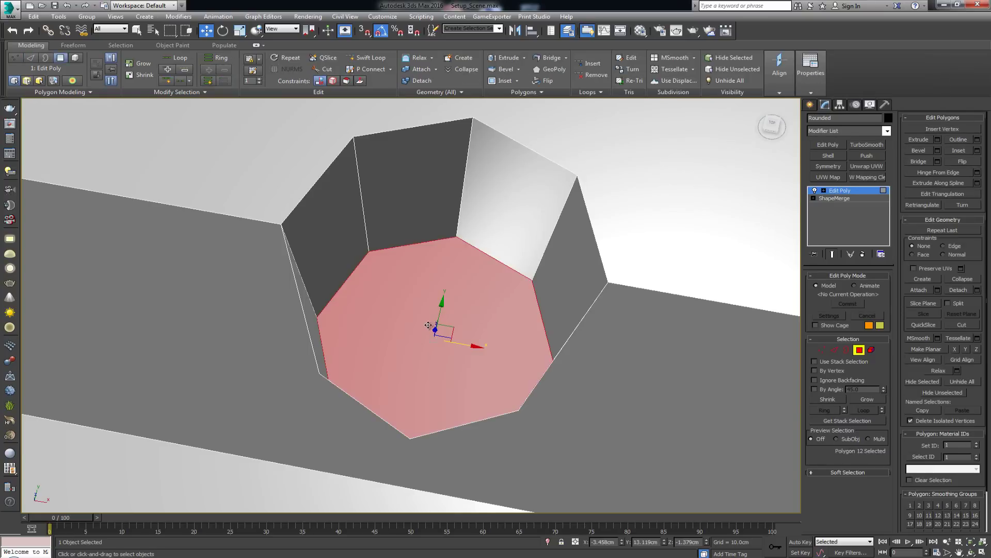
key("Delete")
- Scale copies of the recess's bottom border inward to form a narrow outer ring and an inner ring, and collapse the inner border to its centre
key("3")
left_click_drag(581, 317, 581, 317)
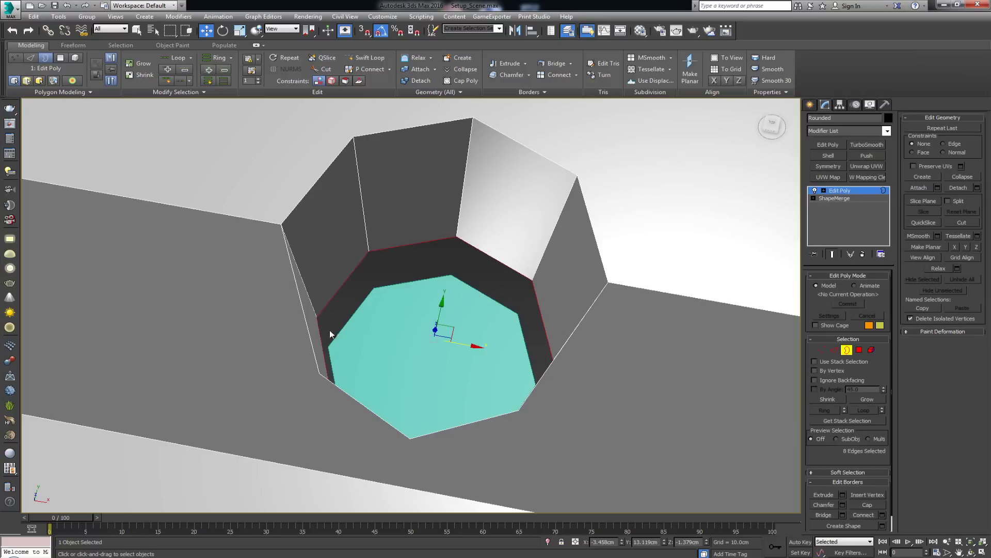
key("r")
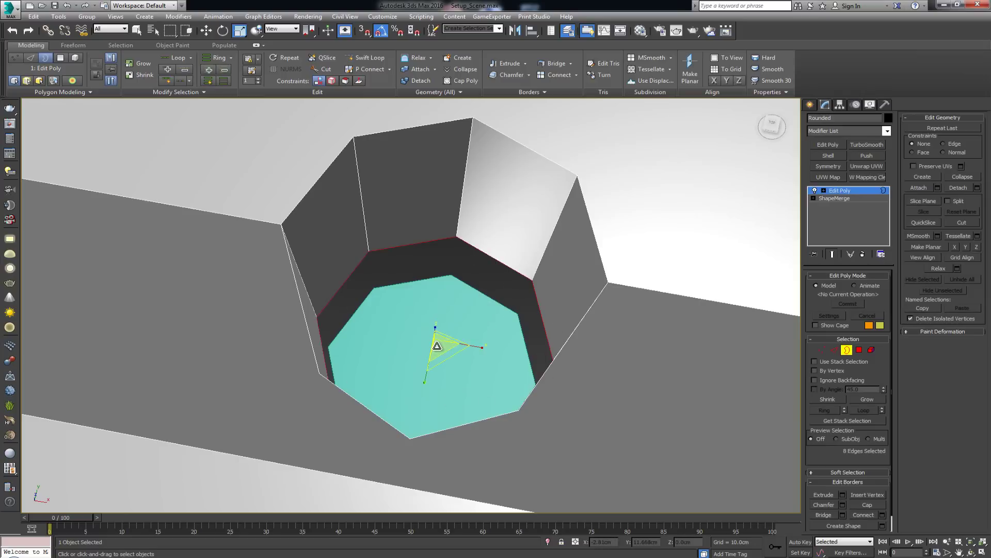
left_click_drag(437, 346, 461, 415, "shift")
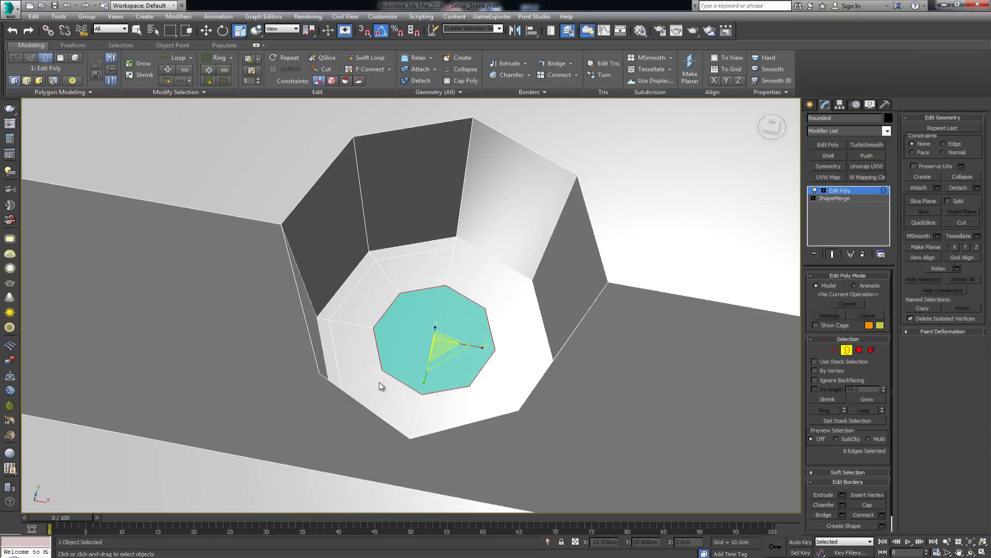
left_click(970, 179)
scroll(514, 313, "up", 4)
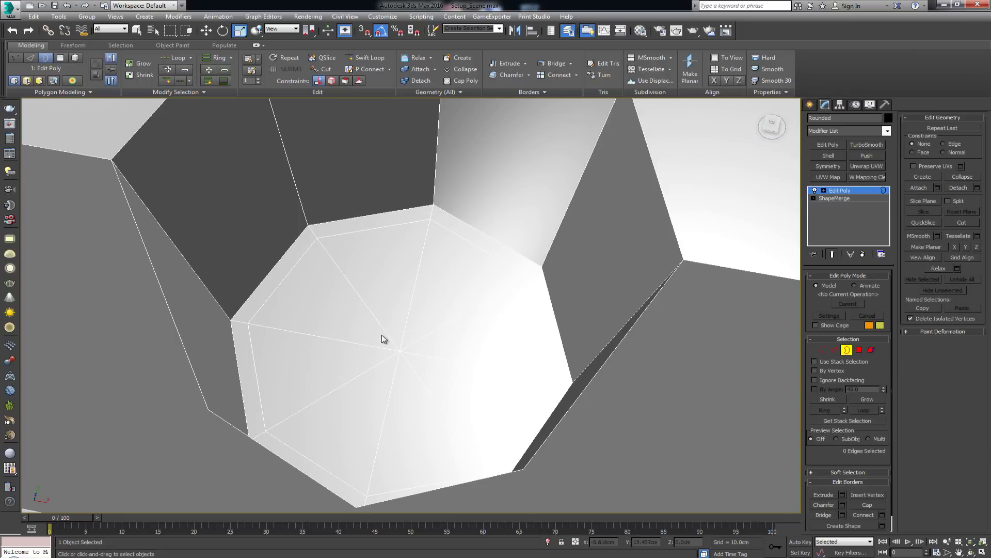
- Remove four alternate spoke edges around the cap's centre, leaving two crossing lines, and leave edge editing
key("2")
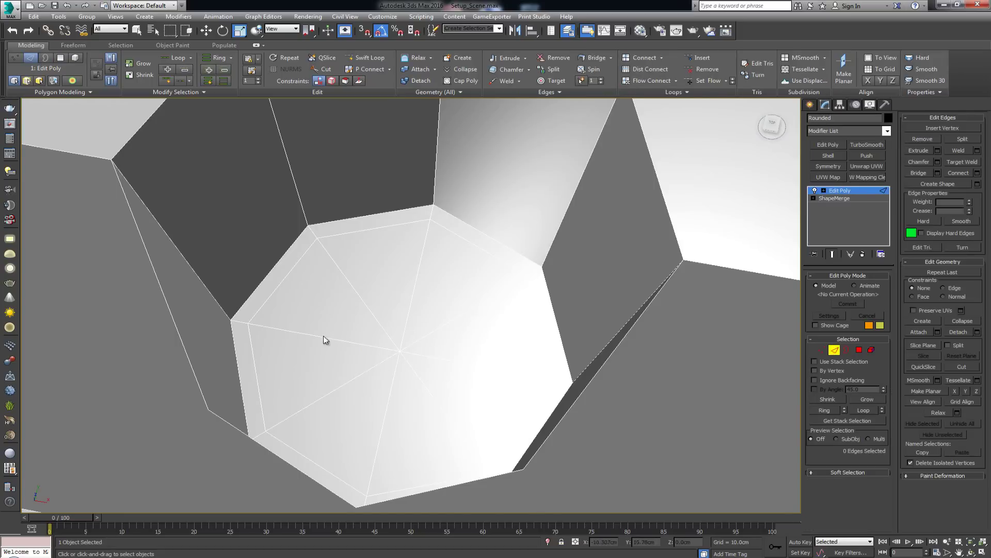
left_click(365, 300)
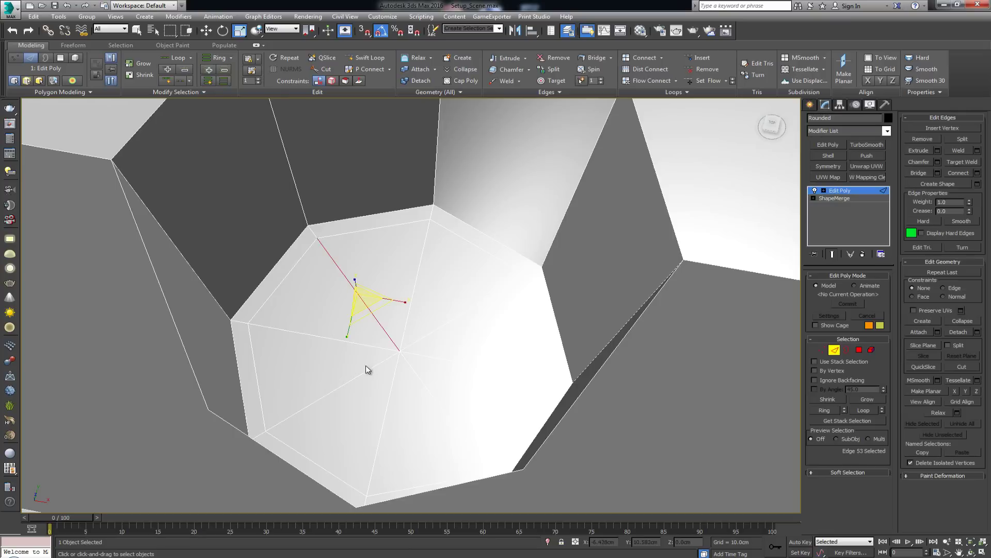
left_click(354, 377, "ctrl")
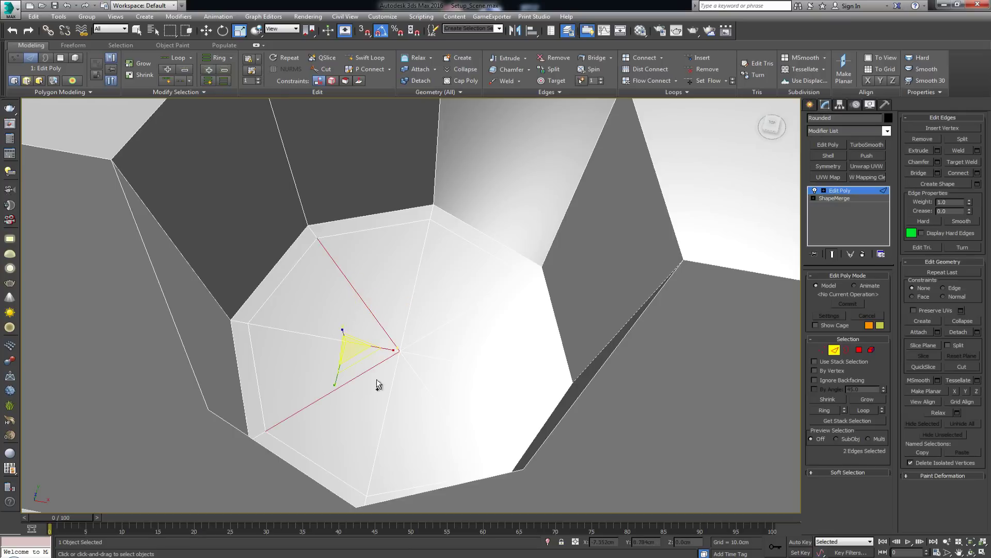
left_click(427, 385, "ctrl")
left_click(428, 335, "ctrl")
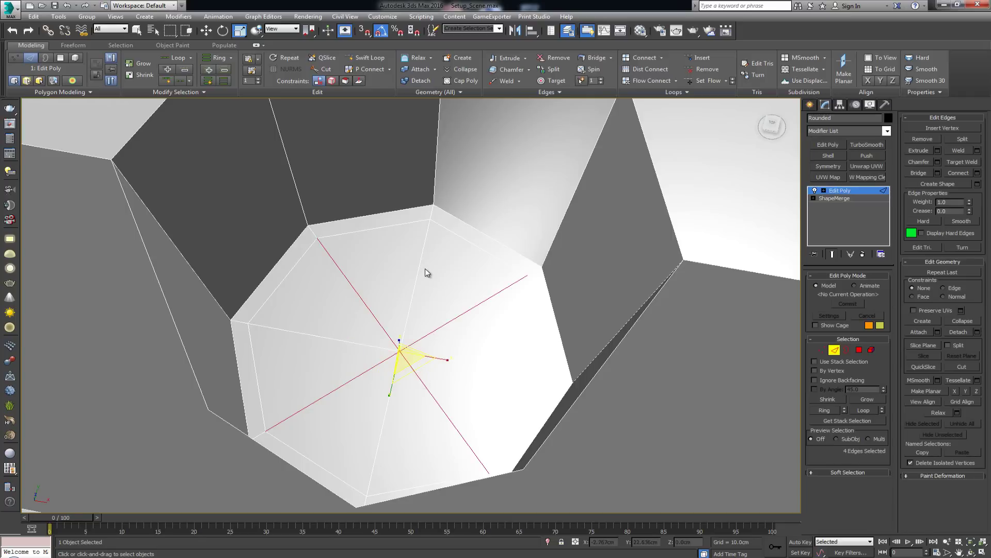
left_click(451, 411)
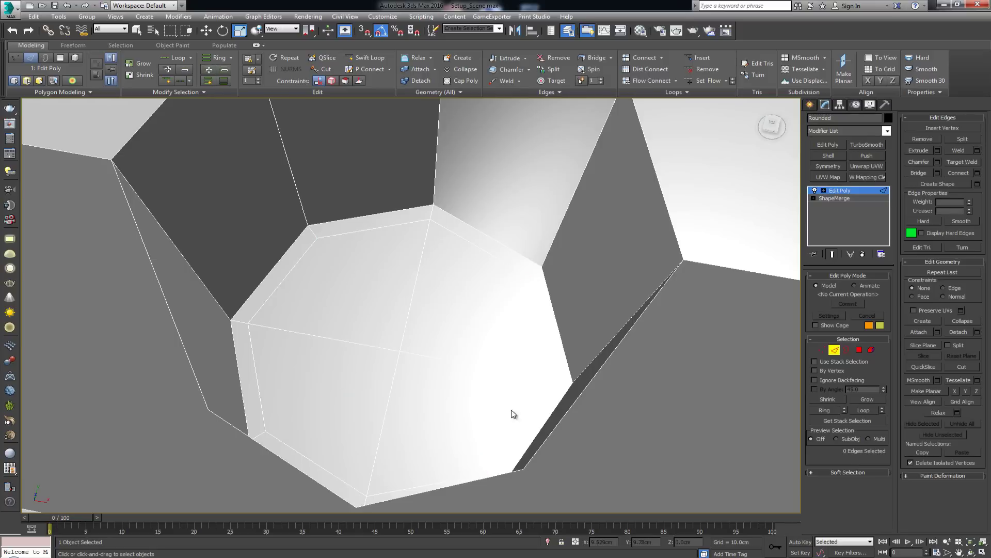
left_click(834, 350)
- Examine the rebuilt cap, the recess walls and the rim vertices on the stepped plane from several angles
scroll(434, 288, "down", 5)
middle_click_drag(449, 284, 447, 261, "alt")
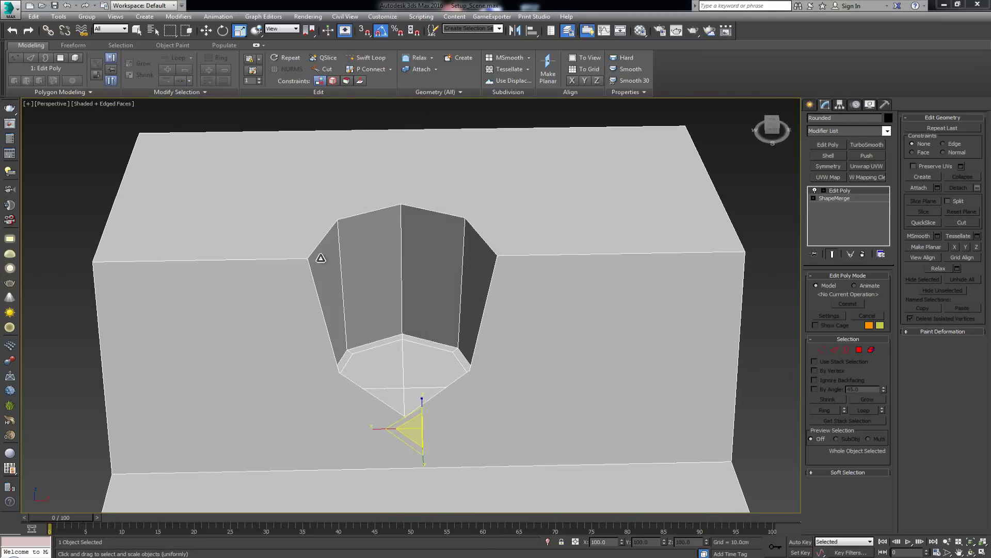
mouse_move(497, 267)
middle_mouse_down("alt")
mouse_move(583, 258)
mouse_move(512, 274)
middle_mouse_up("alt")
key("w")
left_click(758, 243)
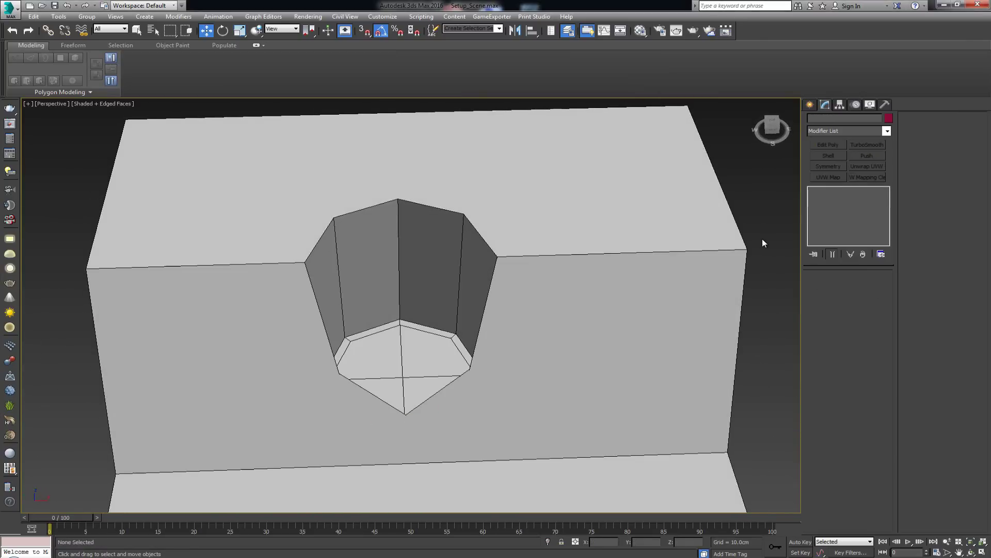
middle_click_drag(442, 310, 432, 262)
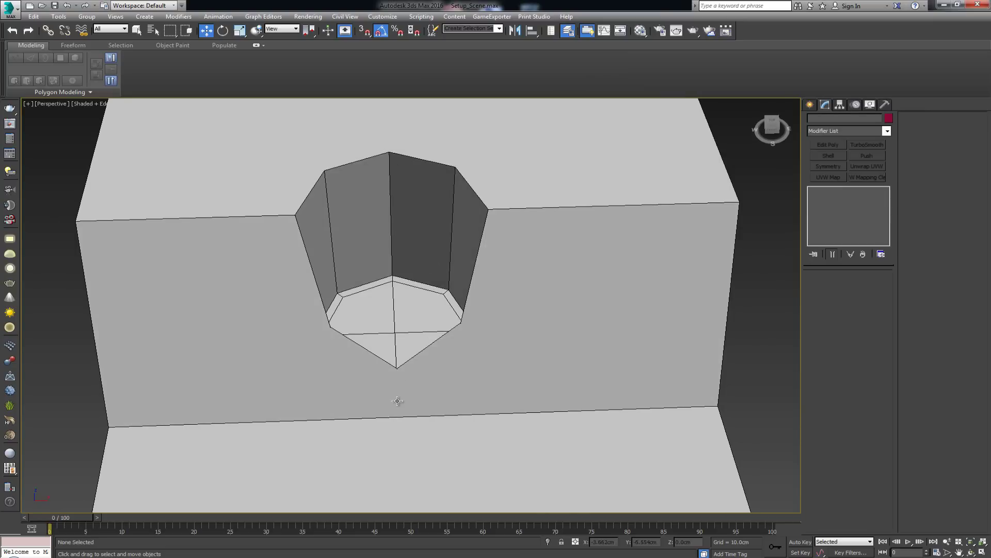
middle_click_drag(410, 278, 410, 367)
left_click(404, 267)
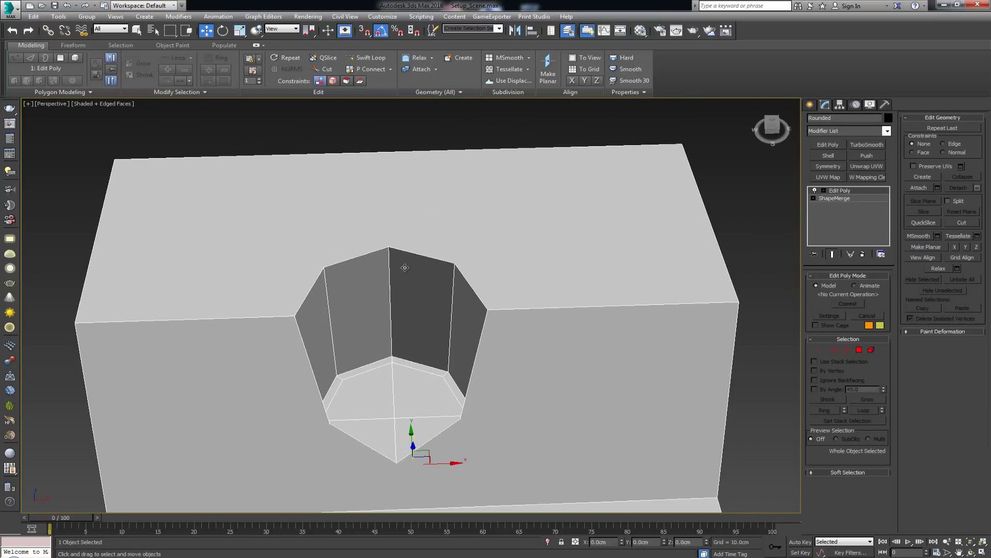
left_click(822, 350)
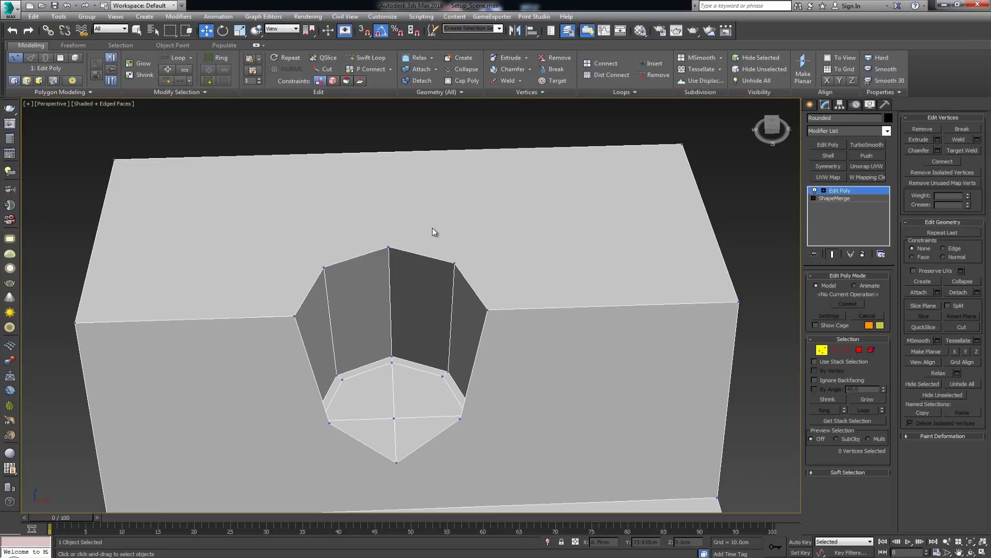
left_click(389, 248)
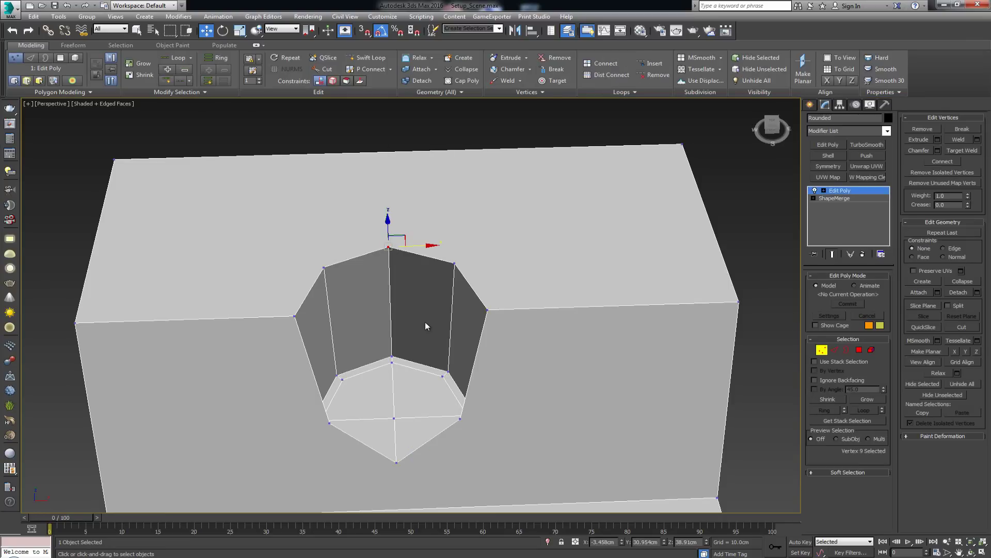
middle_click_drag(427, 325, 409, 279, "alt")
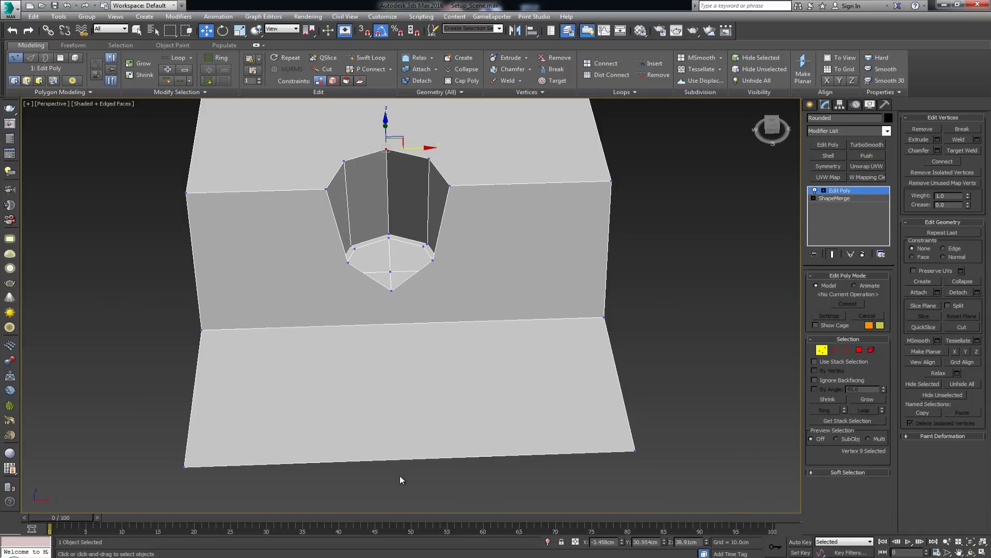
- Delete the teal cylinder beneath the stepped plane
left_click(410, 353)
middle_click_drag(416, 321, 416, 283, "alt")
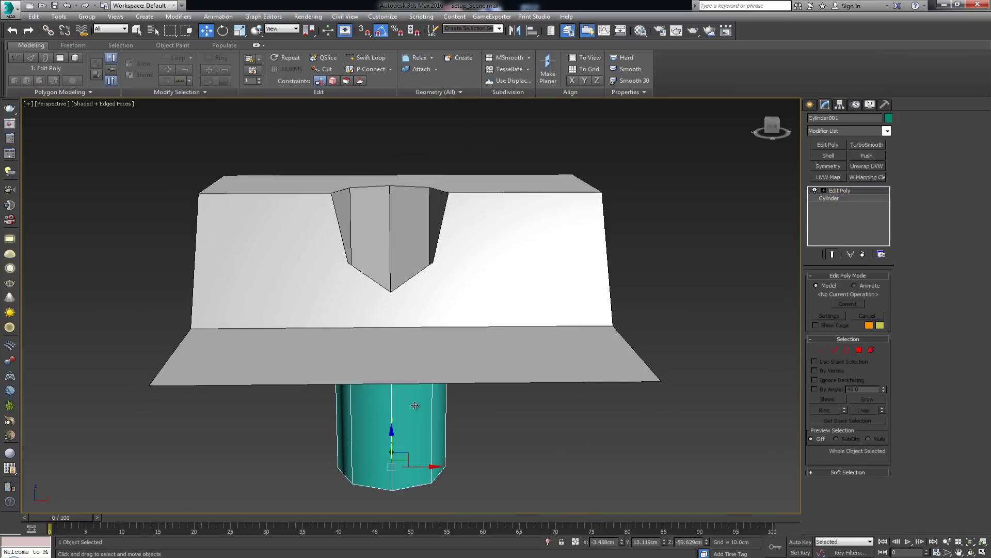
key("Delete")
middle_click_drag(404, 420, 412, 439, "alt")
left_click(411, 436)
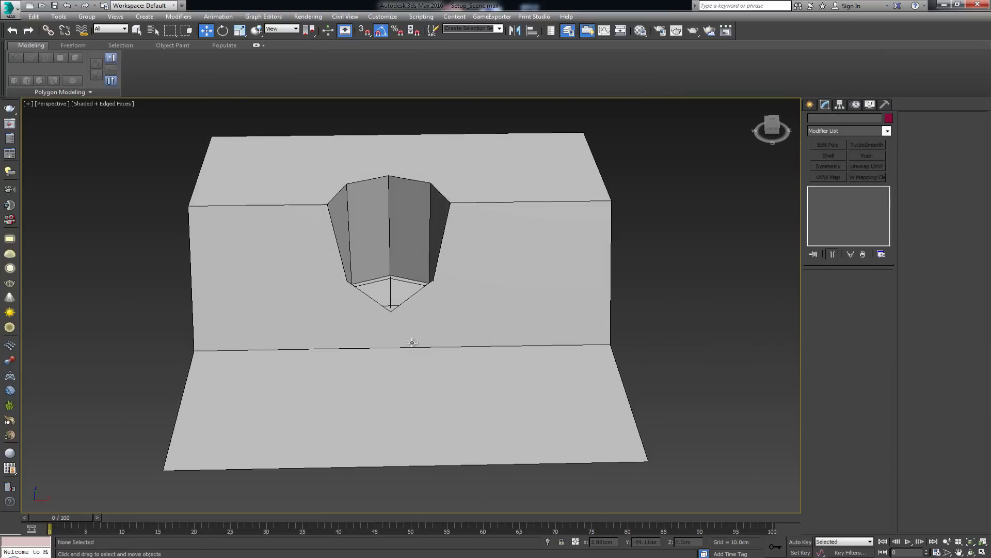
- Select the stepped plane, show it in the front view and start a slice plane at vertex level
middle_click_drag(548, 268, 576, 254, "alt")
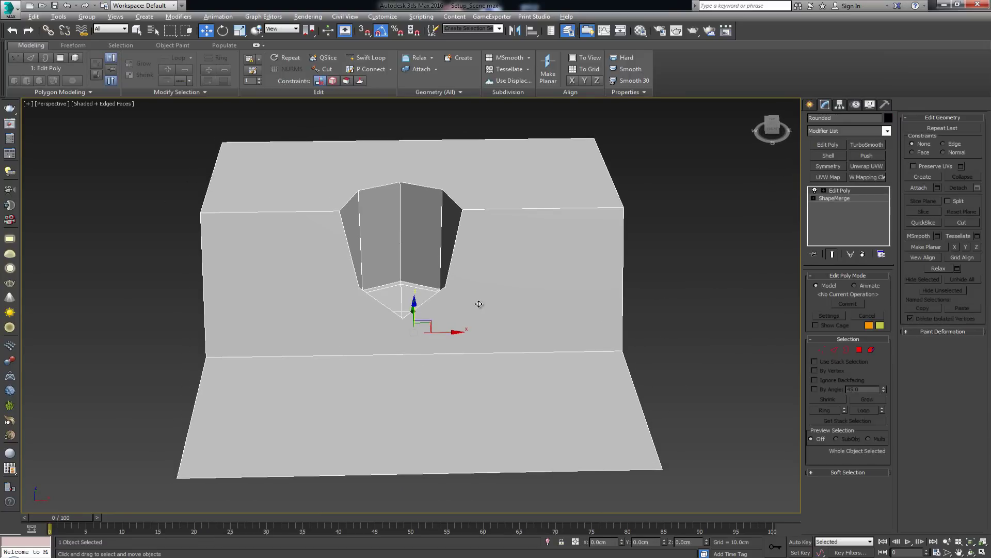
key("alt+w")
right_click(596, 240)
key("alt+w")
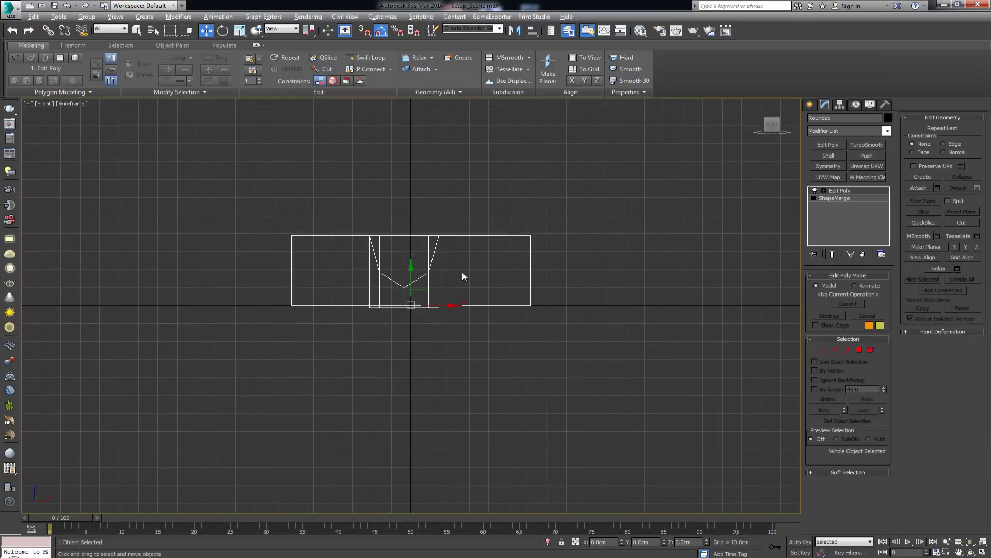
scroll(395, 282, "up", 6)
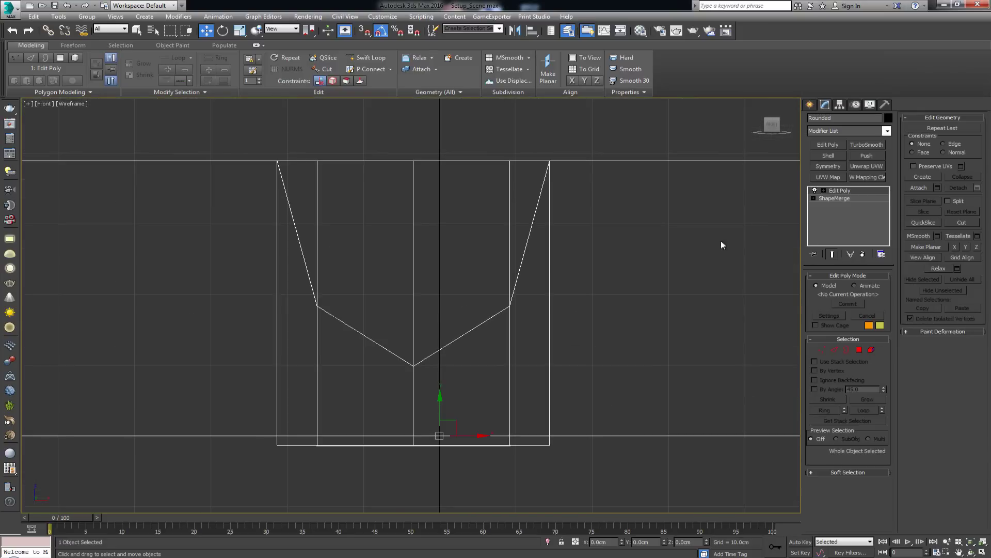
left_click(836, 350)
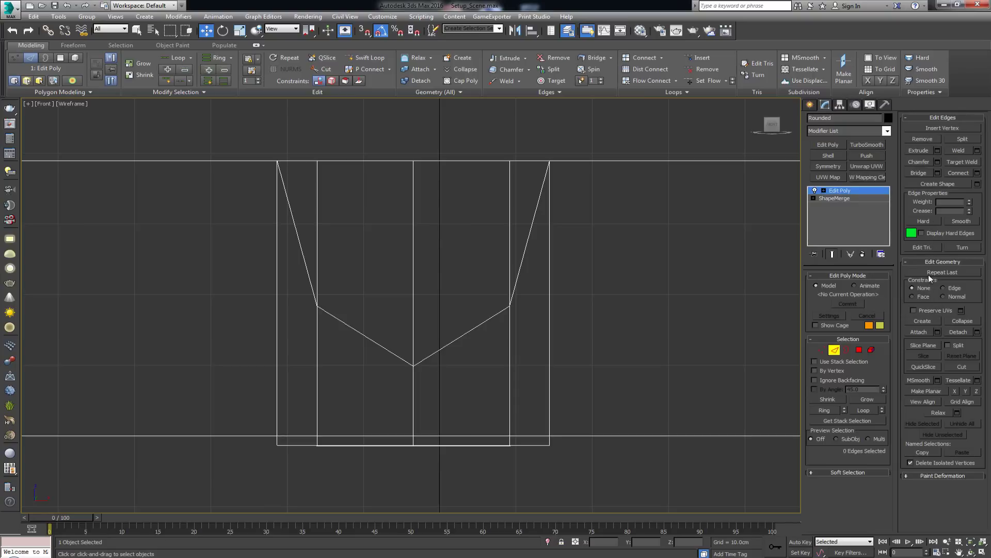
key("1")
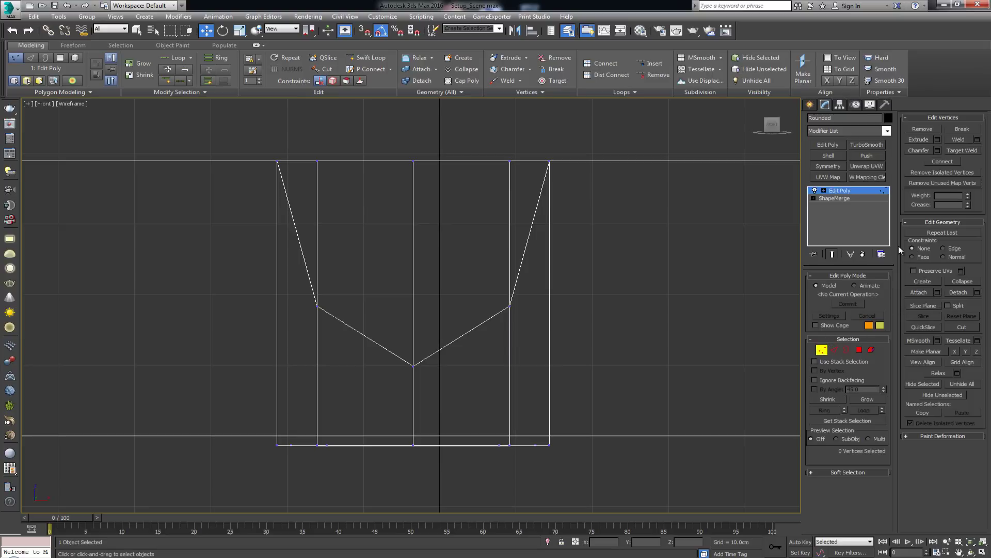
left_click(923, 306)
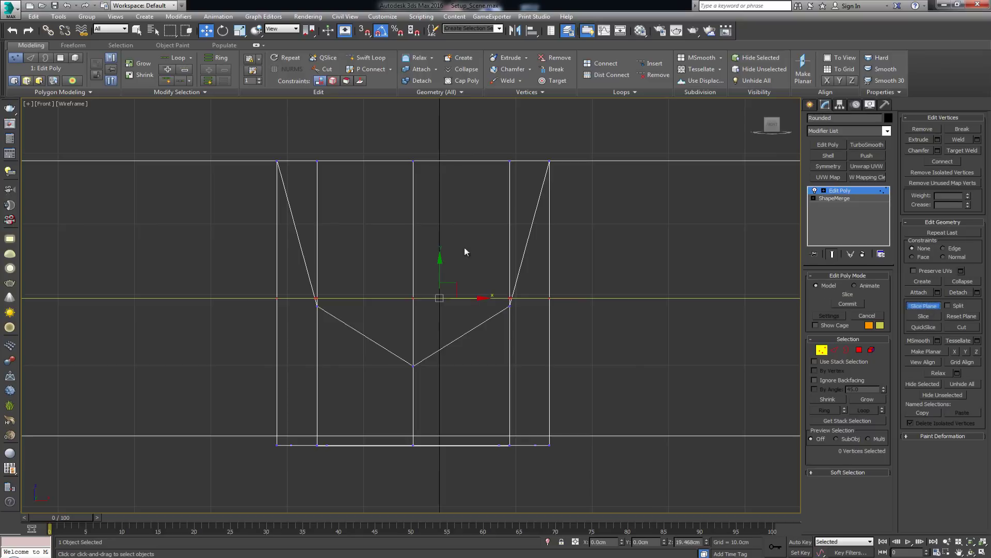
- Raise the horizontal slice plane to about 28 cm so its preview cut crosses the upper part of the recess
scroll(450, 232, "down", 4)
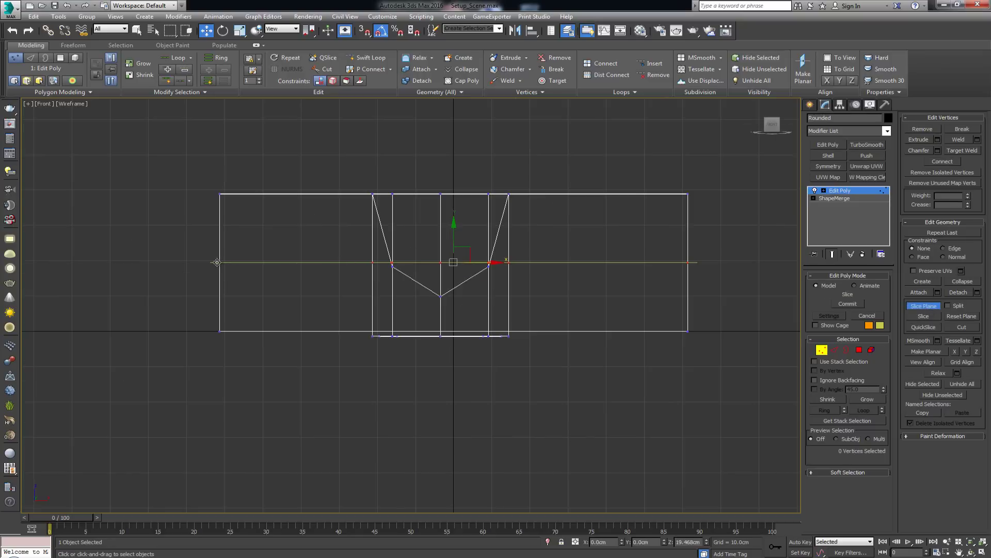
key("alt+w")
key("alt+w")
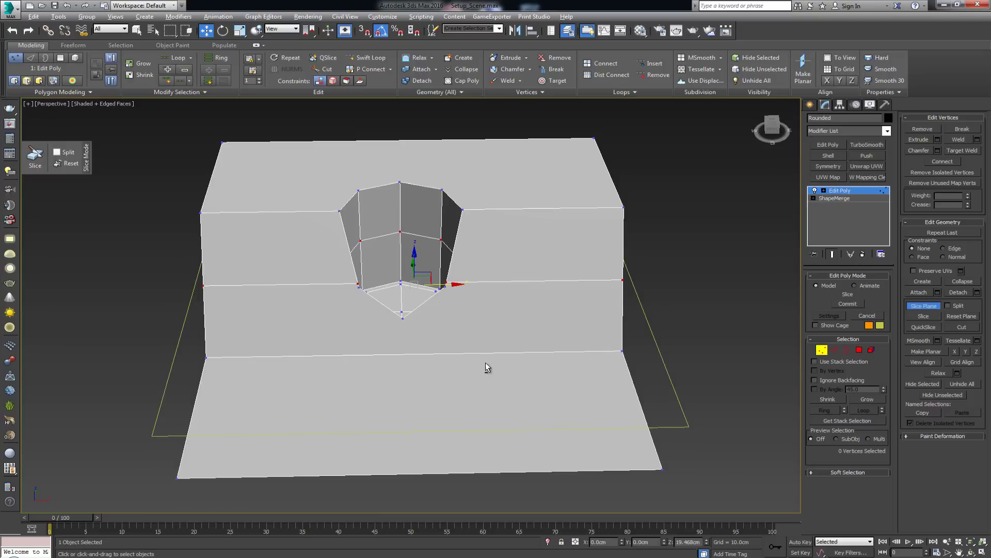
middle_click_drag(485, 367, 517, 362, "alt")
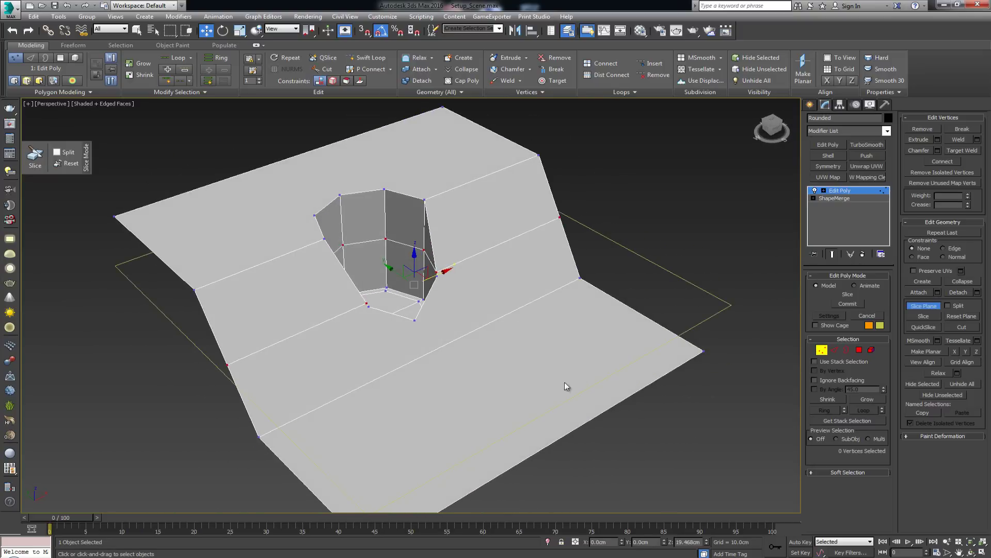
middle_click_drag(446, 420, 472, 408, "alt")
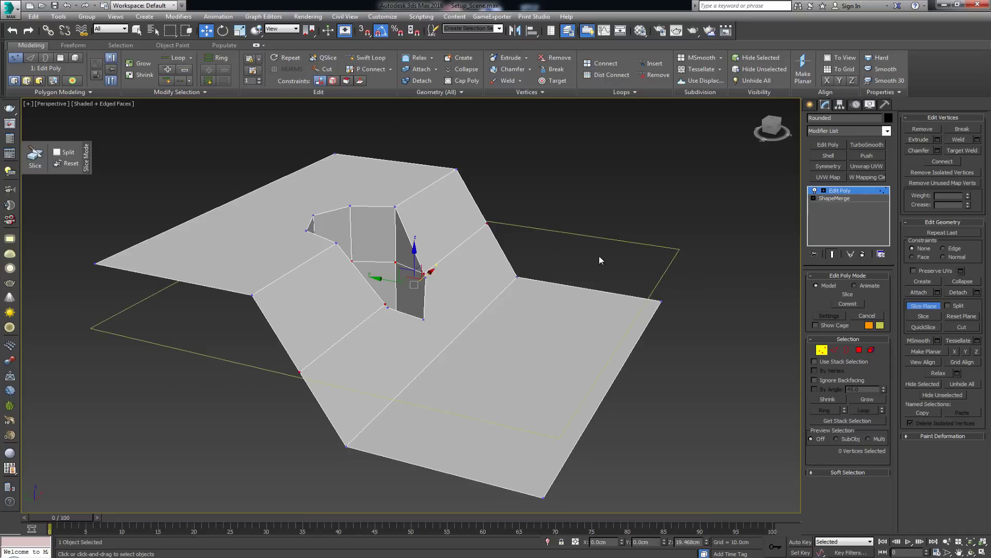
left_click_drag(415, 252, 424, 207)
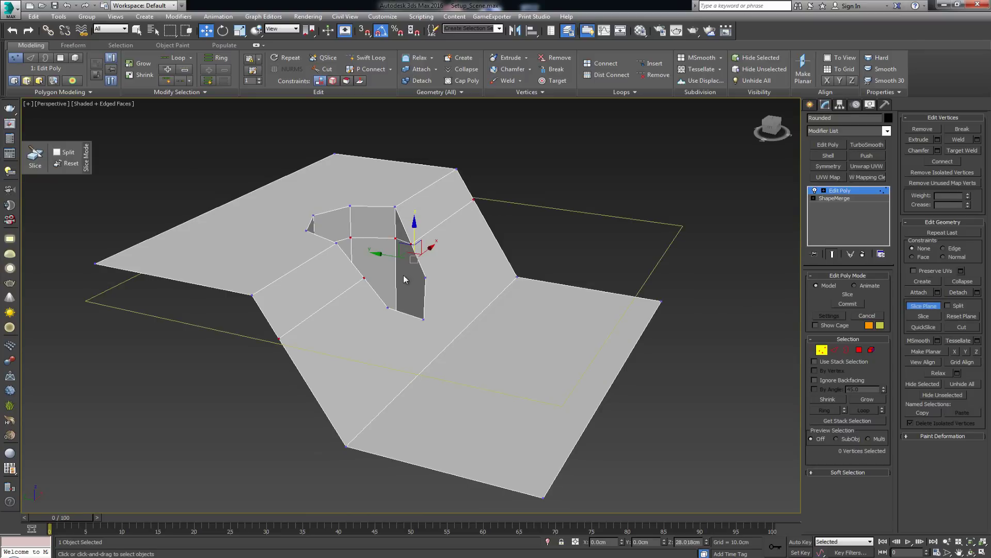
- Rotate the slice plane 90 degrees about the Y axis so it stands vertically across the step
middle_click_drag(479, 325, 416, 332, "alt")
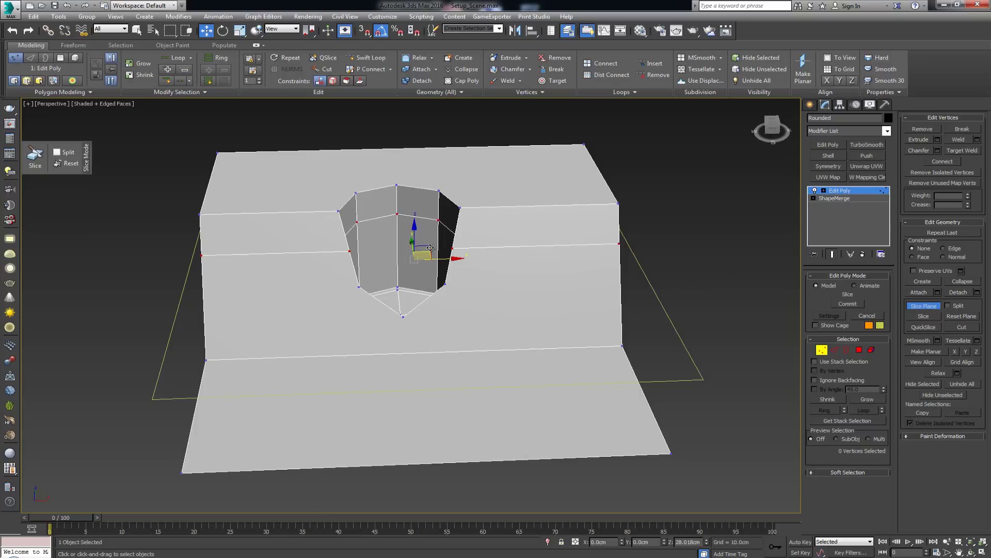
key("e")
left_click_drag(396, 233, 444, 234)
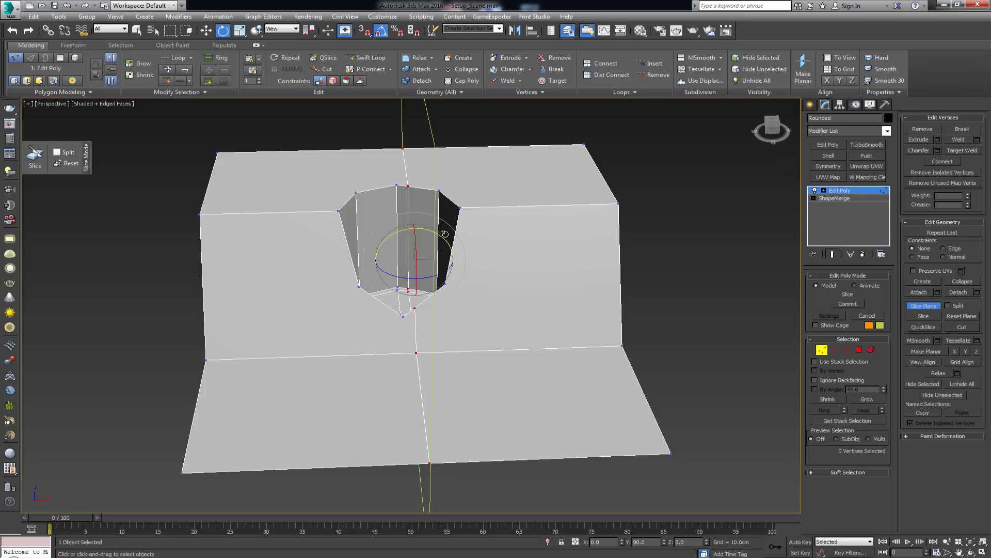
- Turn on vertex snapping and shift the upright slice plane along X onto the recess's rear middle corner
key("w")
middle_click_drag(419, 270, 425, 306)
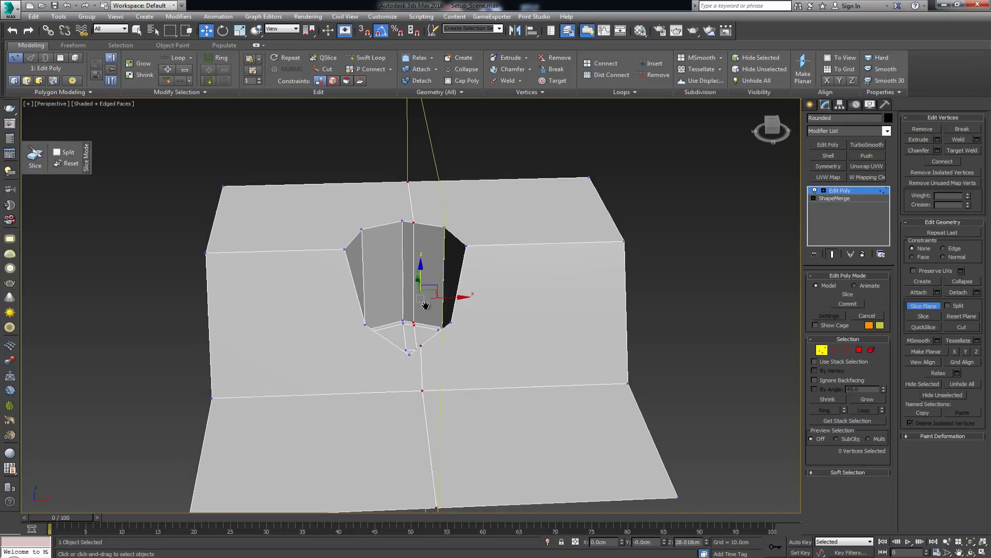
scroll(426, 305, "up", 2)
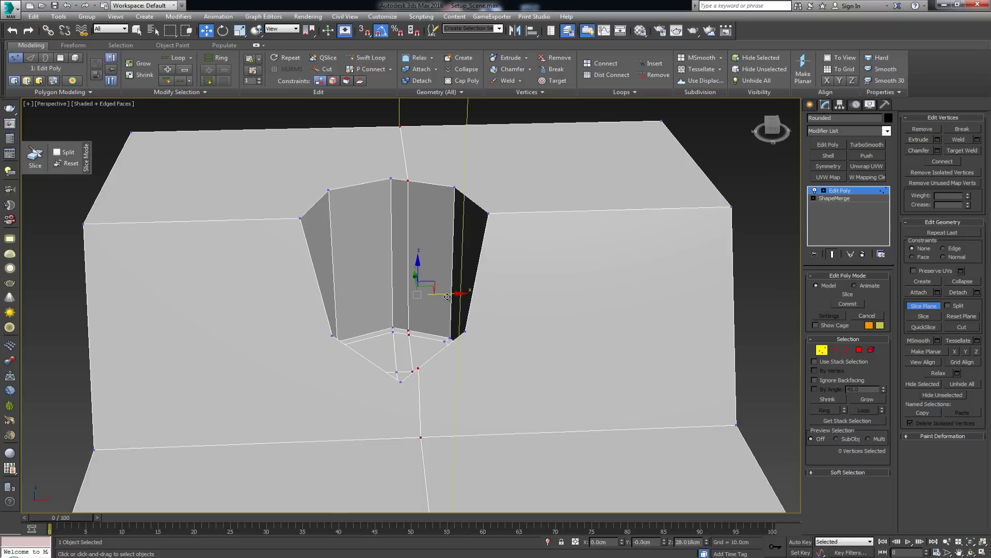
key("s")
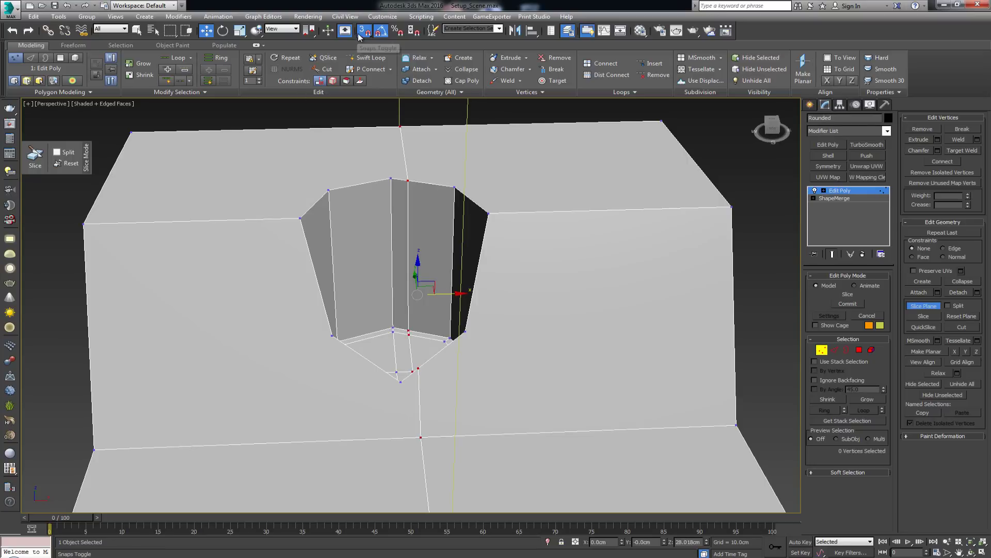
left_click_drag(440, 295, 393, 327)
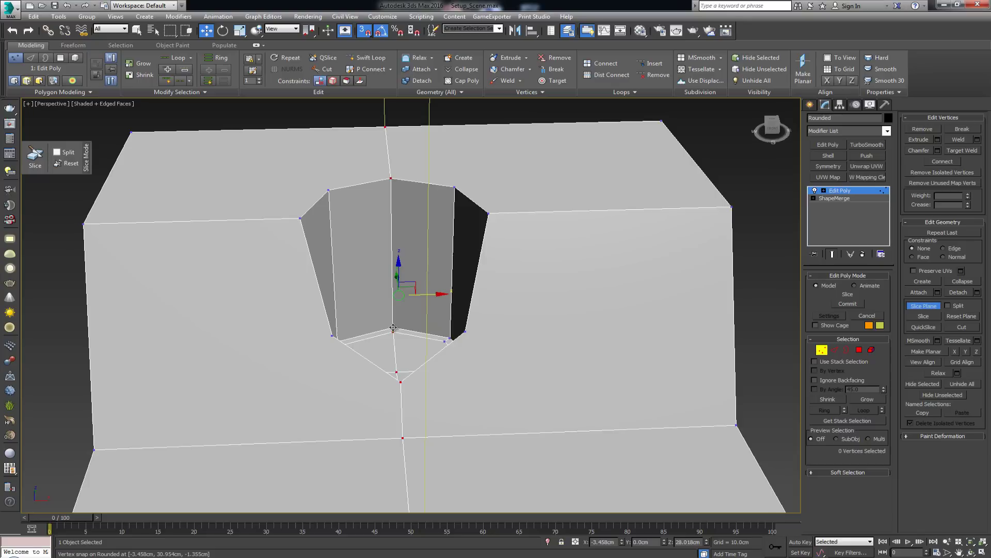
- Apply the vertical slice through the middle of the recess and leave slice plane mode
middle_click_drag(393, 327, 427, 313, "alt")
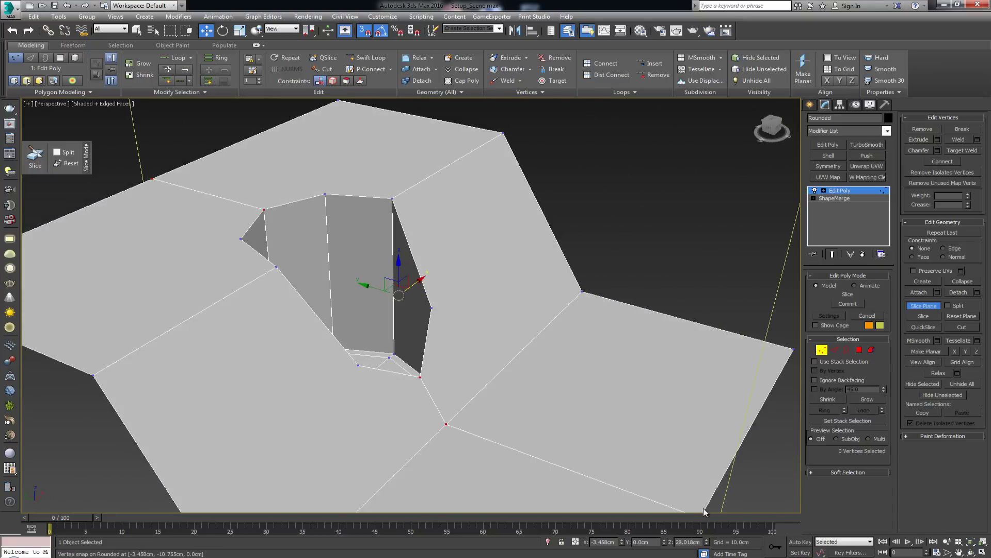
middle_click_drag(577, 482, 576, 460, "alt")
scroll(576, 435, "down", 3)
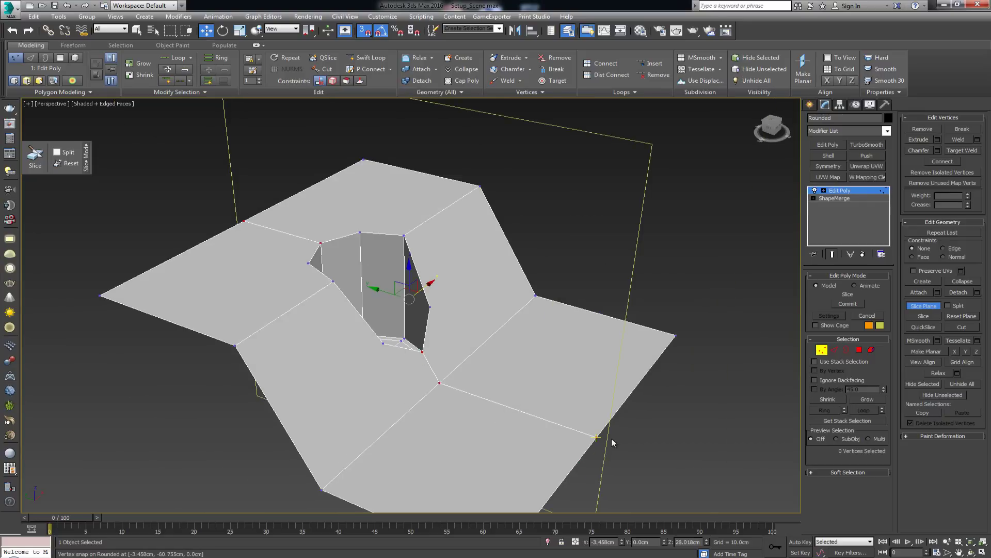
left_click(930, 319)
left_click(932, 310)
left_click(523, 270)
middle_click_drag(522, 270, 409, 309, "alt")
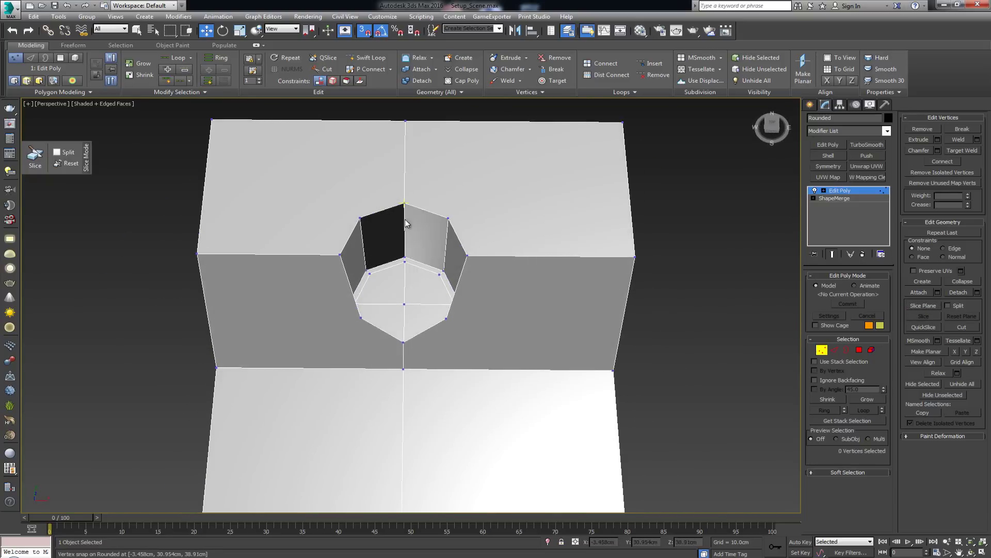
- Select all the mesh vertices, weld them with the current threshold and clear the selection
scroll(404, 304, "up", 5)
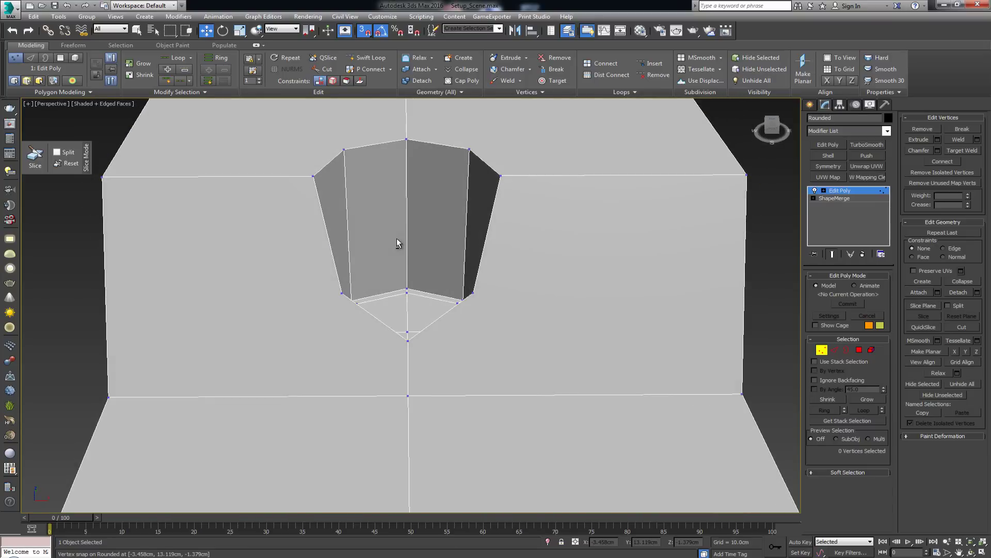
middle_click_drag(398, 243, 399, 238, "alt")
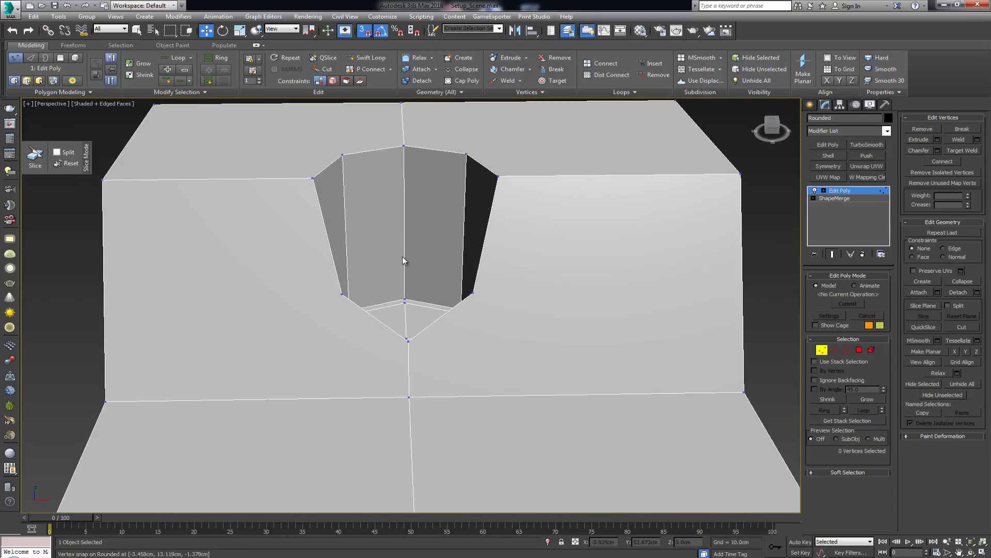
key("ctrl+a")
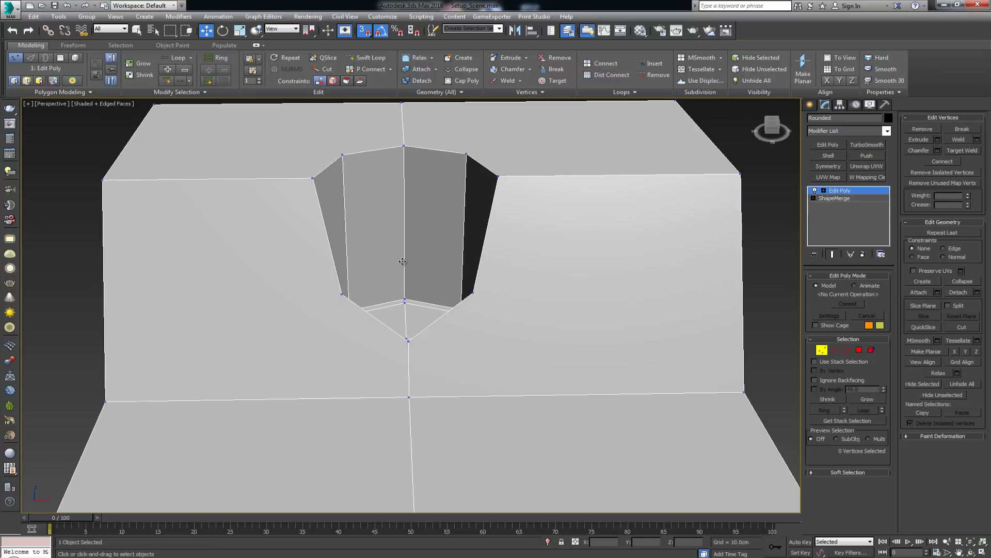
scroll(381, 226, "down", 3)
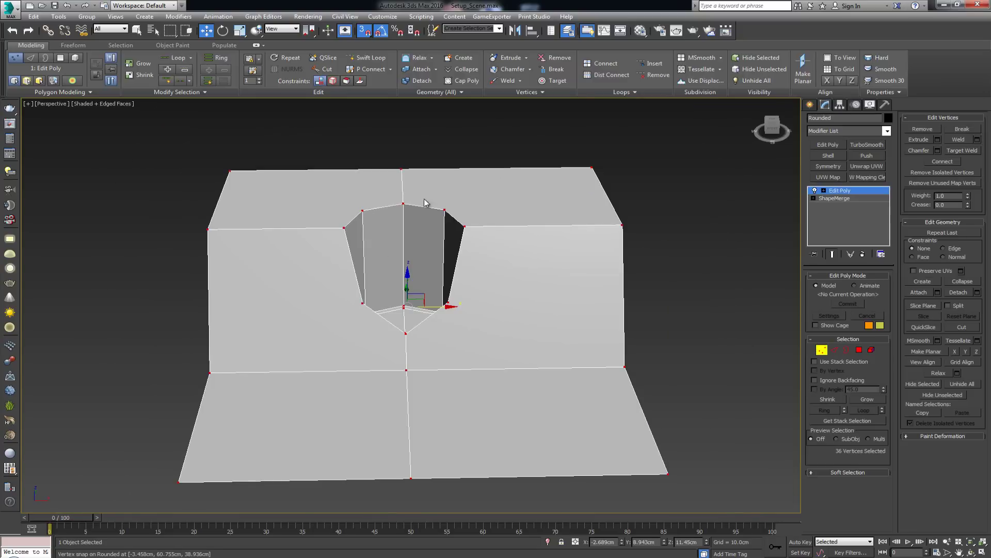
left_click(822, 350)
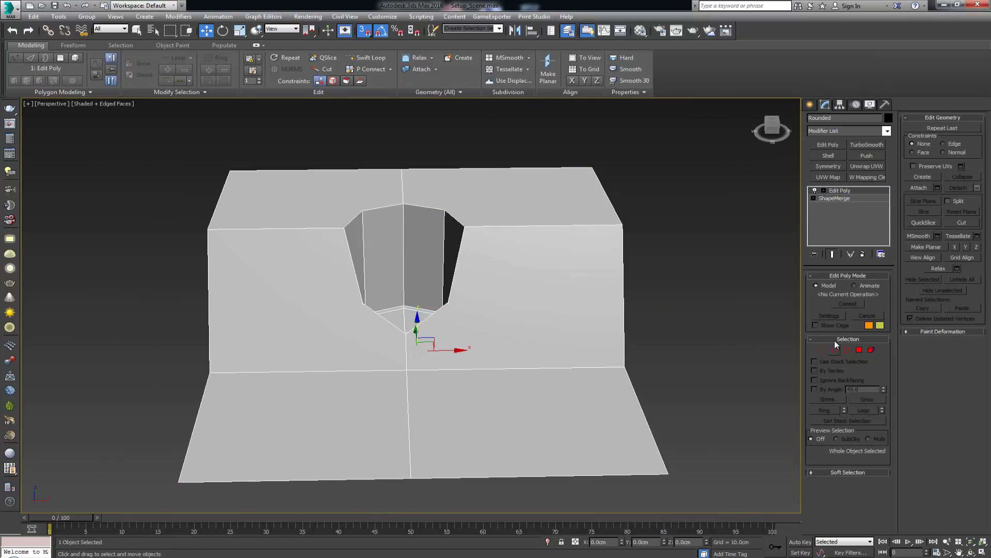
key("1")
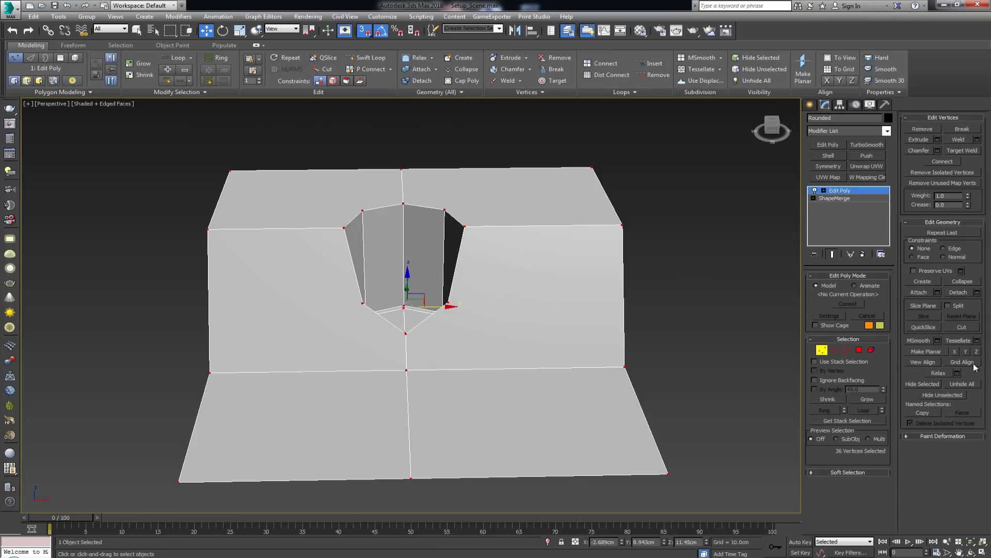
left_click(977, 139)
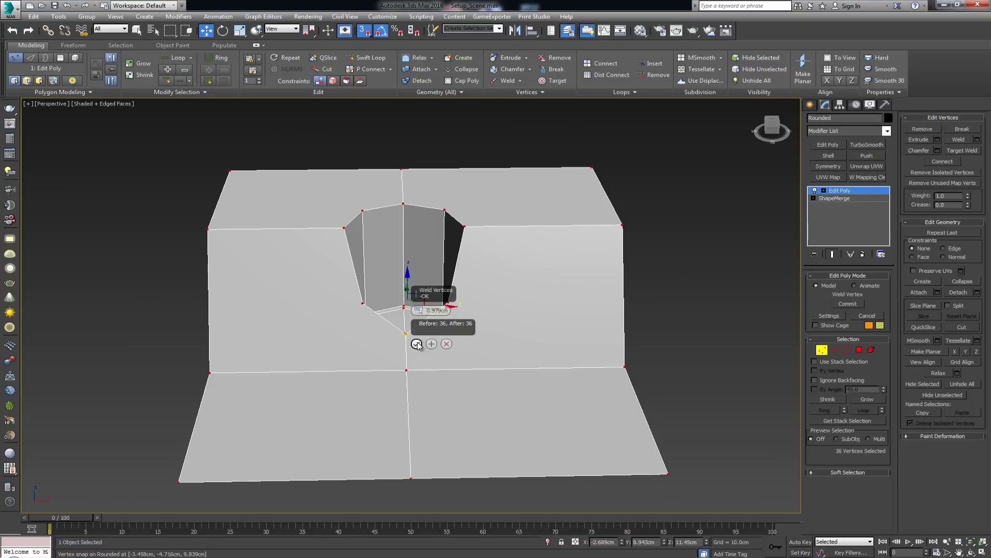
left_click(416, 344)
left_click(691, 240)
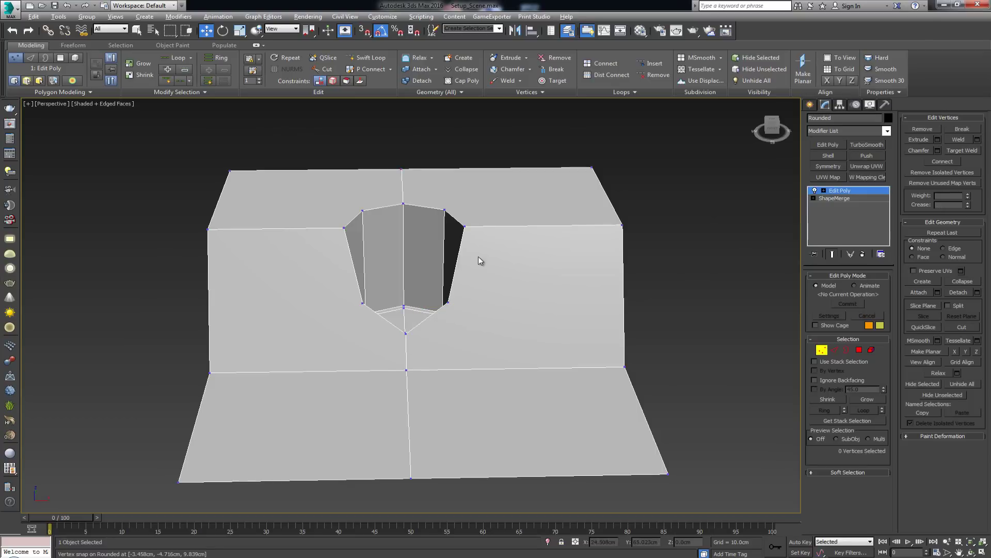
- Examine the recess's rim vertices, walls and cap along the new centre cut and the surrounding large faces
middle_click_drag(478, 256, 479, 276, "alt")
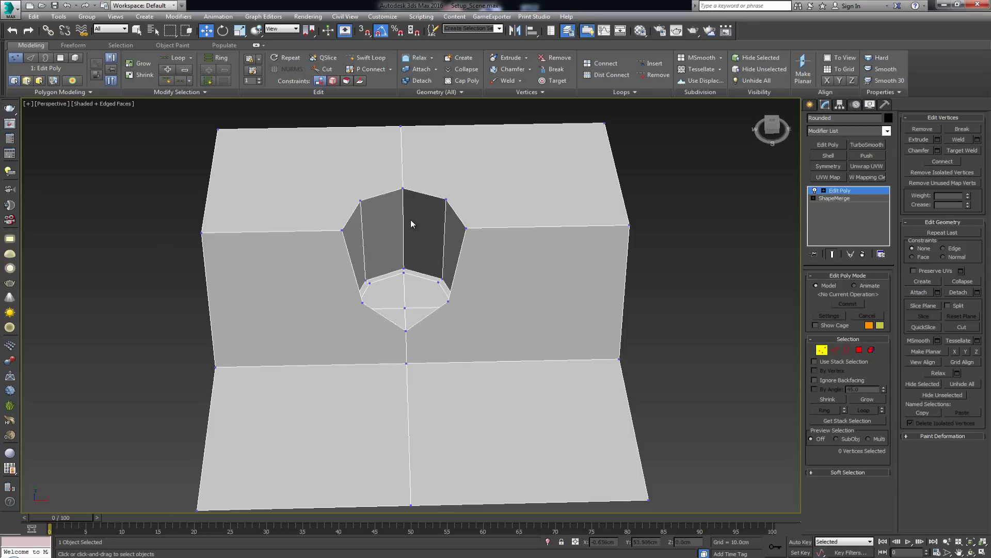
middle_click_drag(410, 253, 445, 225)
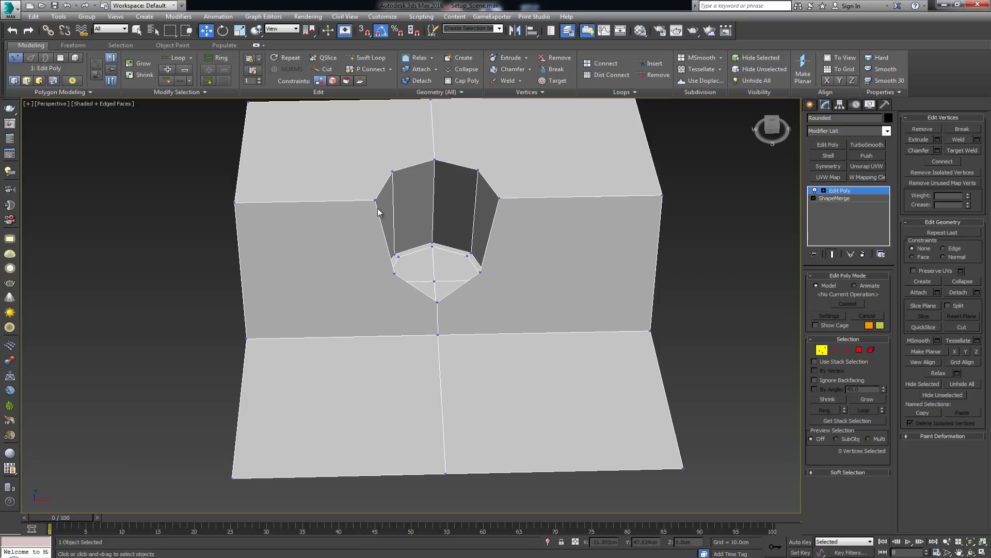
scroll(339, 191, "up", 3)
middle_click_drag(331, 158, 341, 289)
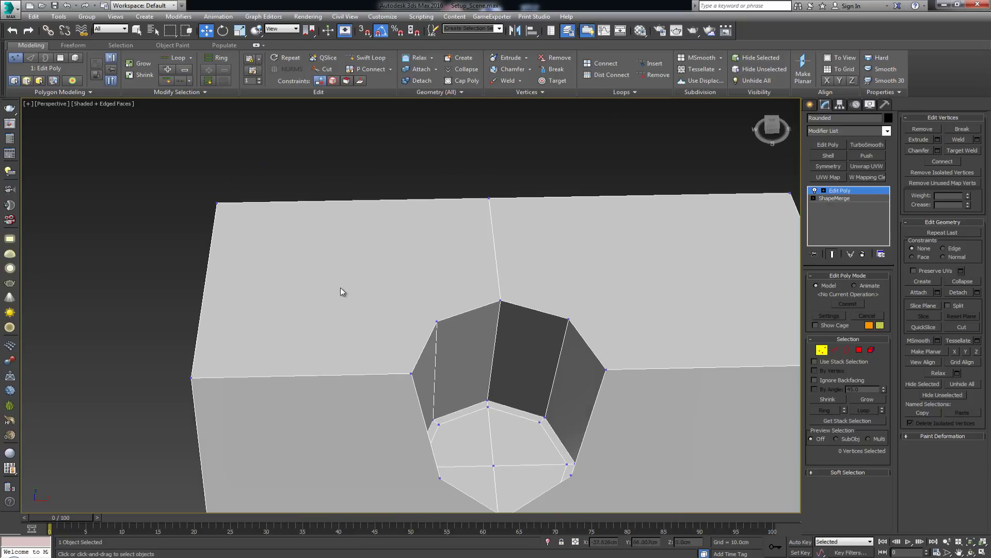
middle_click_drag(422, 294, 320, 273)
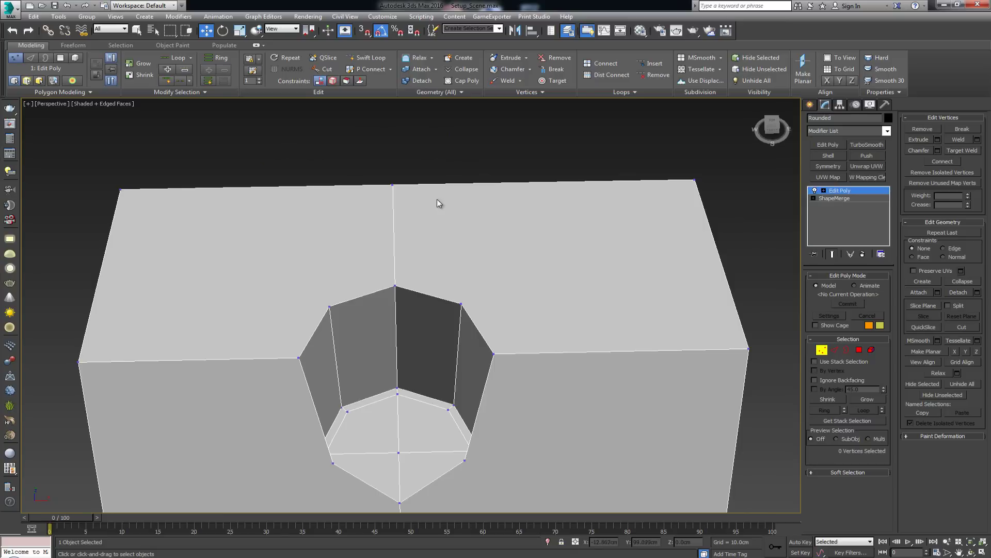
middle_click_drag(569, 345, 576, 242)
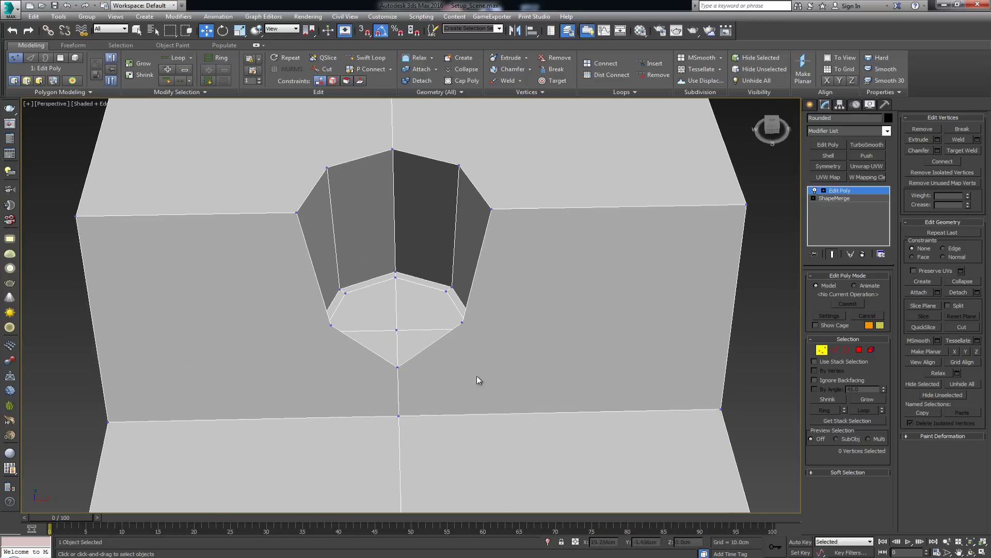
scroll(263, 199, "down", 4)
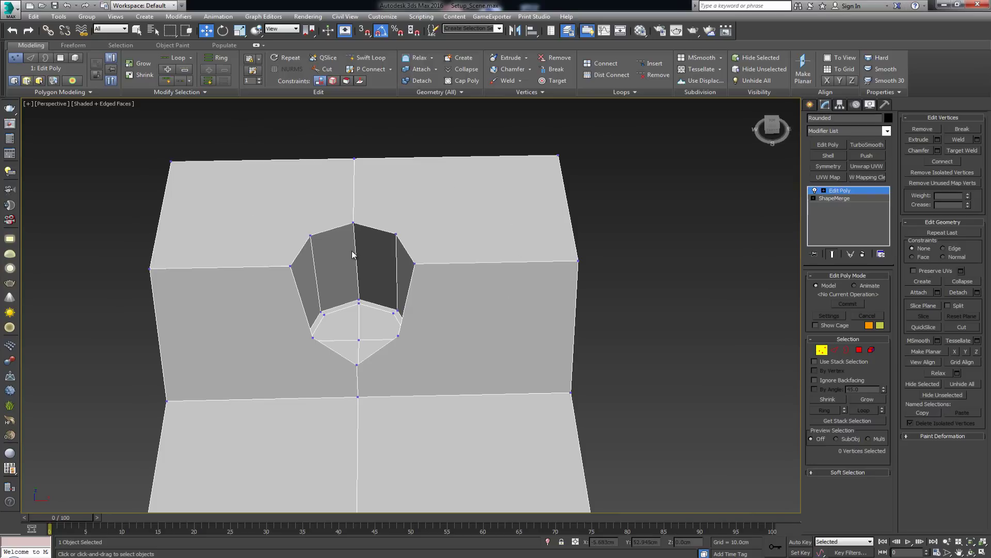
scroll(353, 254, "up", 4)
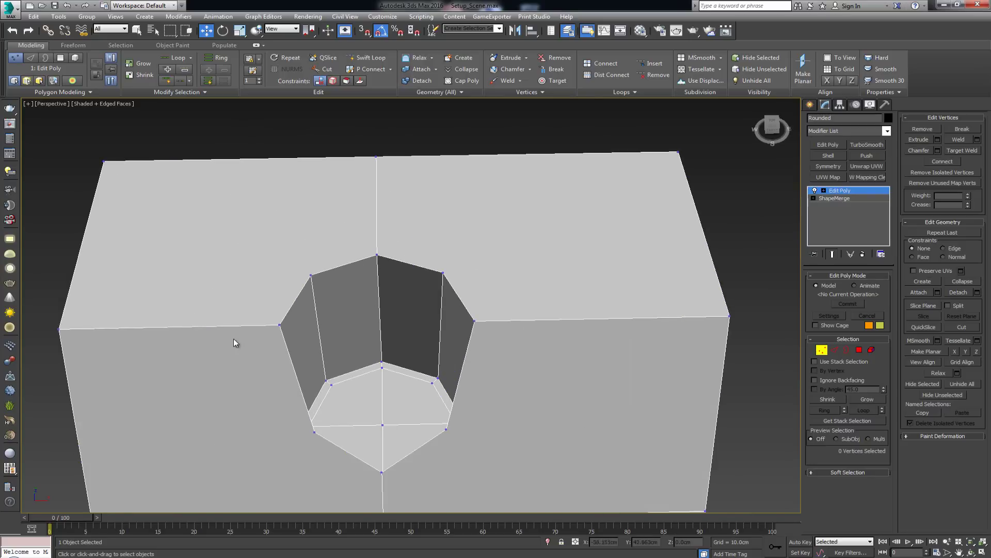
- Connect the recess's two lower side rim vertices on the front face to the face's lower outer corner vertices
middle_click_drag(234, 342, 228, 282)
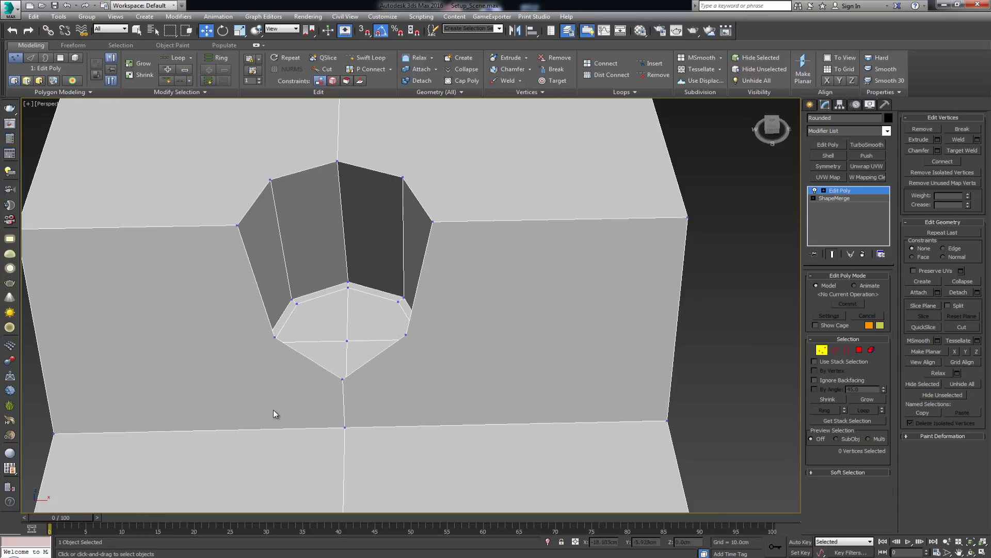
left_click(407, 335)
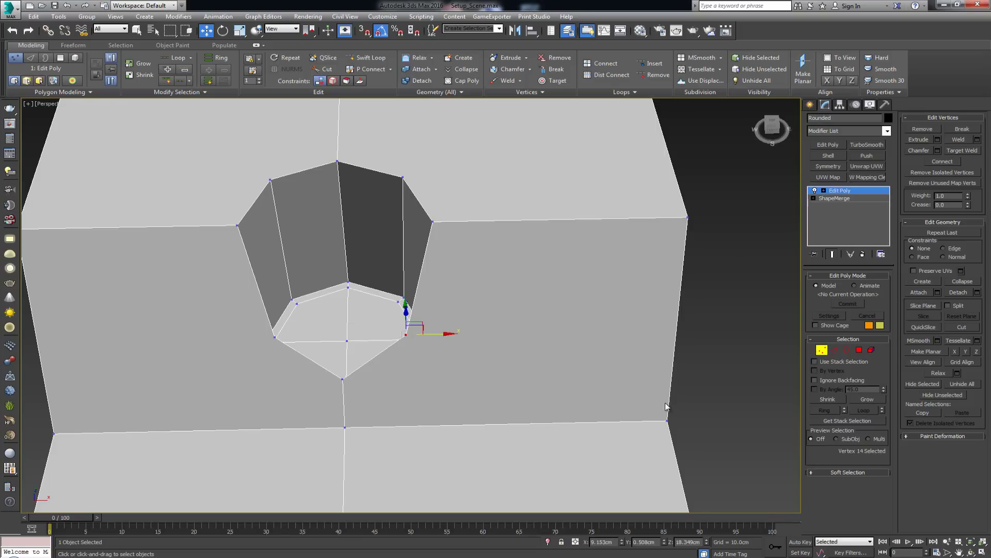
left_click(667, 422, "ctrl")
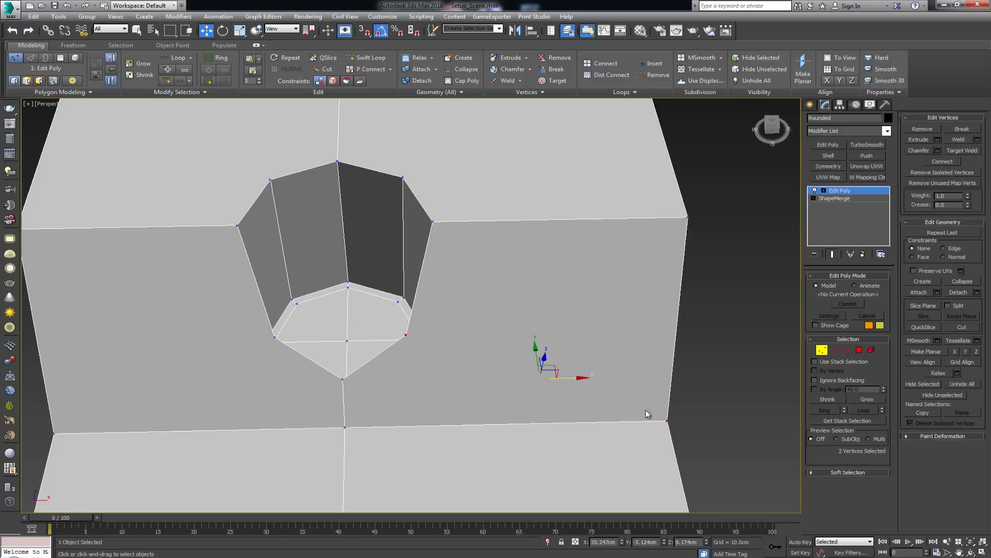
right_click(407, 336)
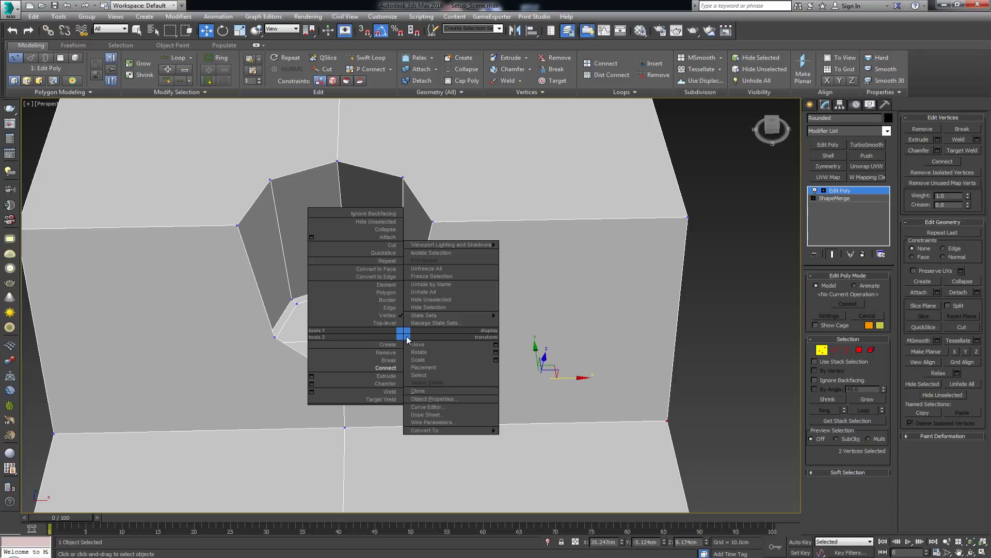
left_click(356, 365)
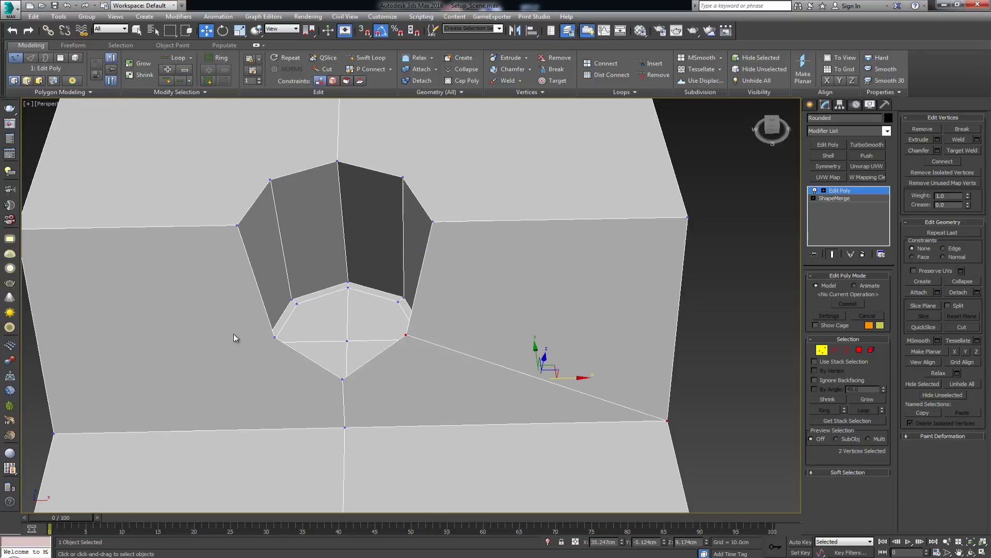
left_click(275, 337)
middle_click_drag(224, 360, 284, 327)
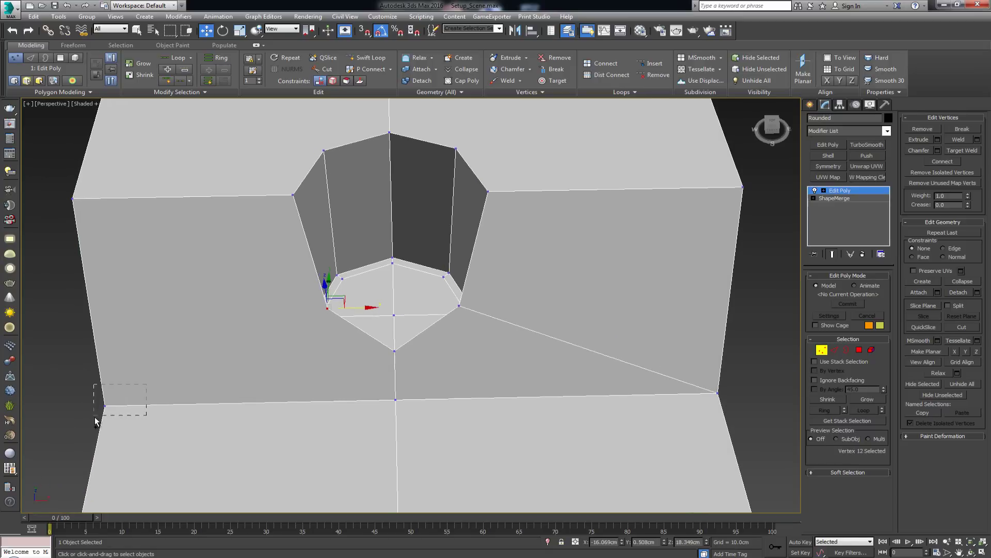
left_click_drag(95, 417, 94, 415, "ctrl")
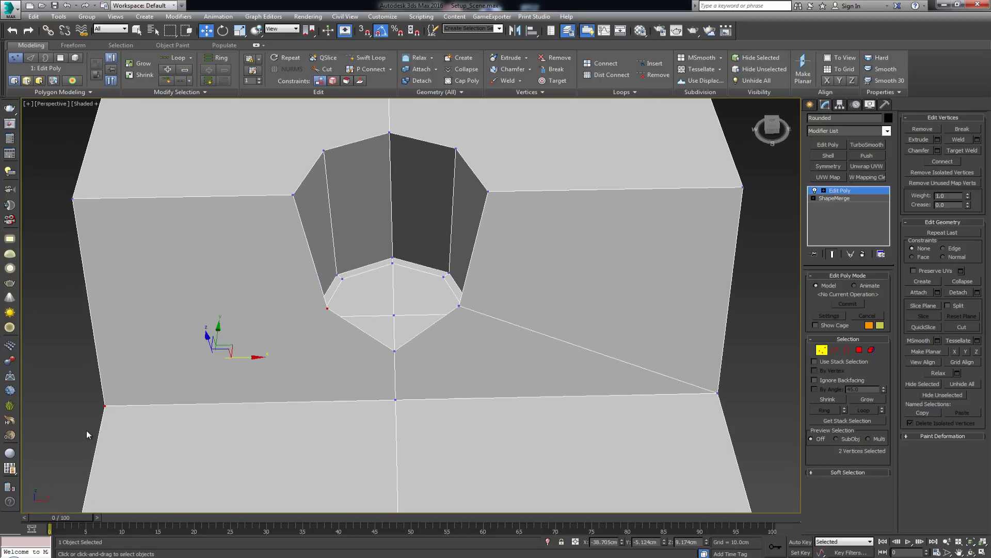
key("ctrl+shift+e")
- Connect the recess's two rear side rim vertices to the upper face's rear corner vertices and clear the selection
middle_click_drag(105, 414, 88, 157, "alt")
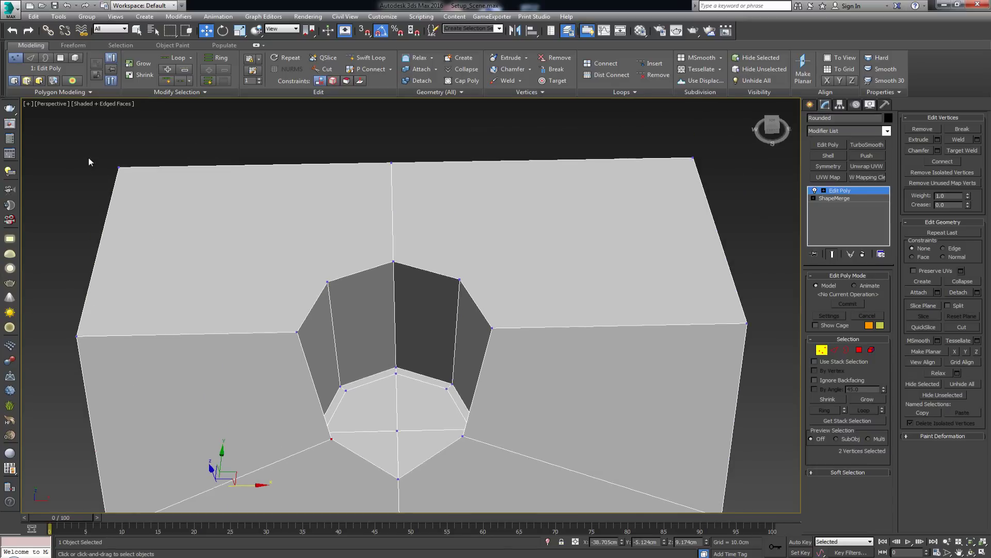
left_click(118, 167)
left_click(326, 283, "ctrl")
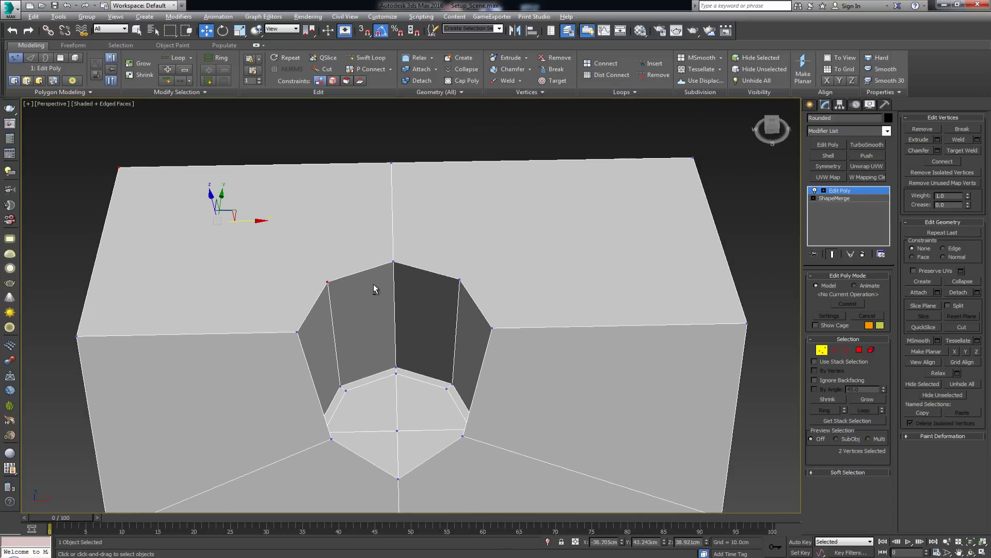
key("ctrl+shift+e")
left_click(459, 280)
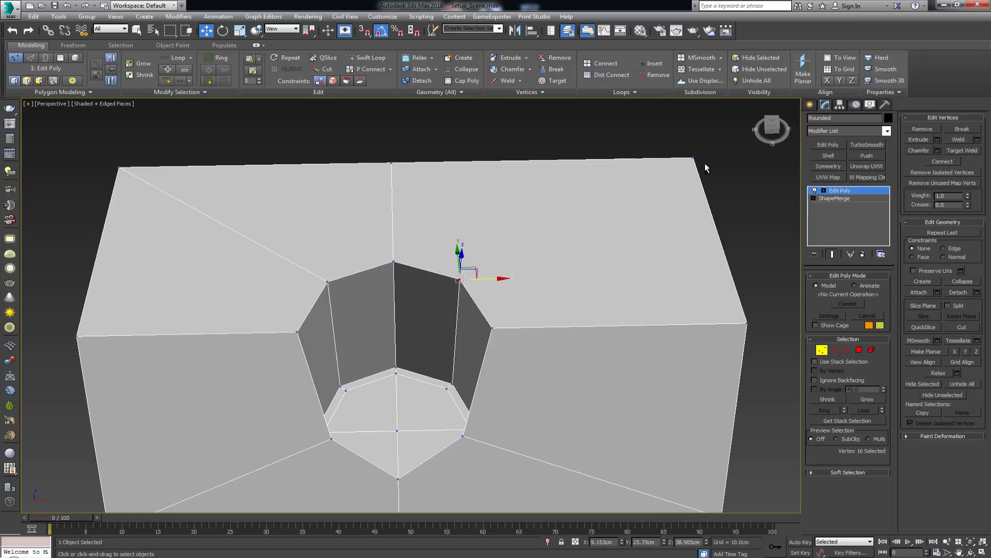
left_click(692, 158, "ctrl")
key("alt")
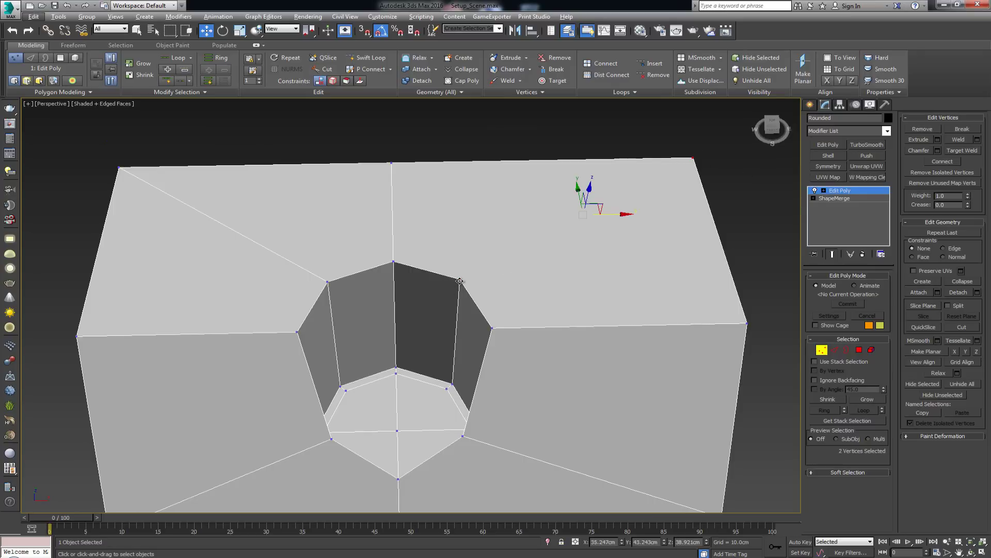
key("ctrl+shift+e")
left_click(571, 232)
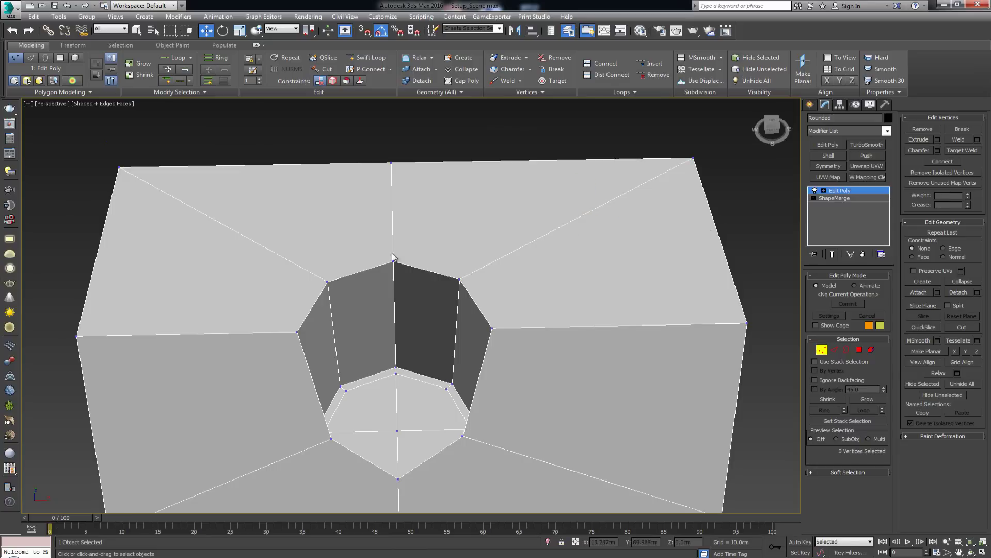
- Add a TurboSmooth modifier to the recessed mesh and set its iterations to 2
middle_click_drag(485, 360, 466, 248, "alt")
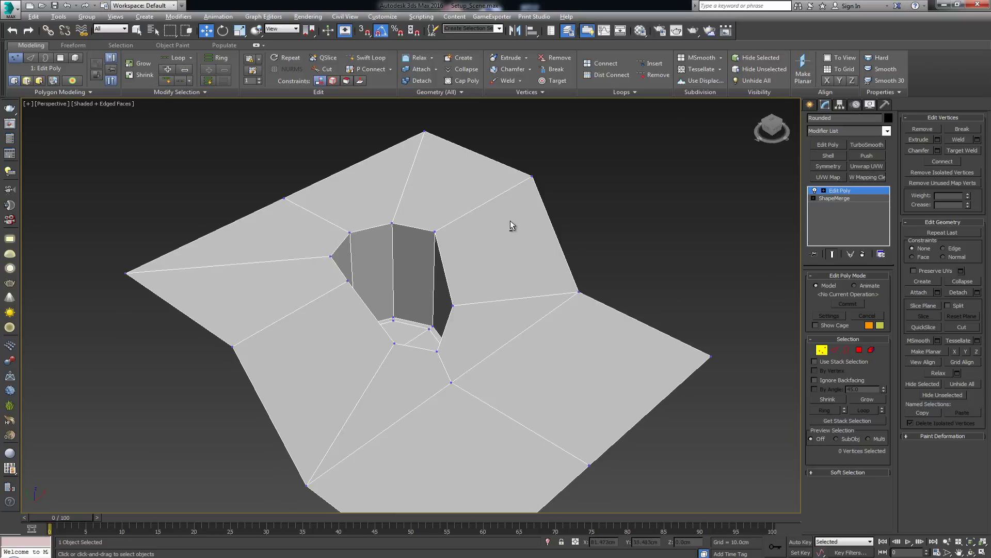
middle_click_drag(510, 221, 787, 239, "alt")
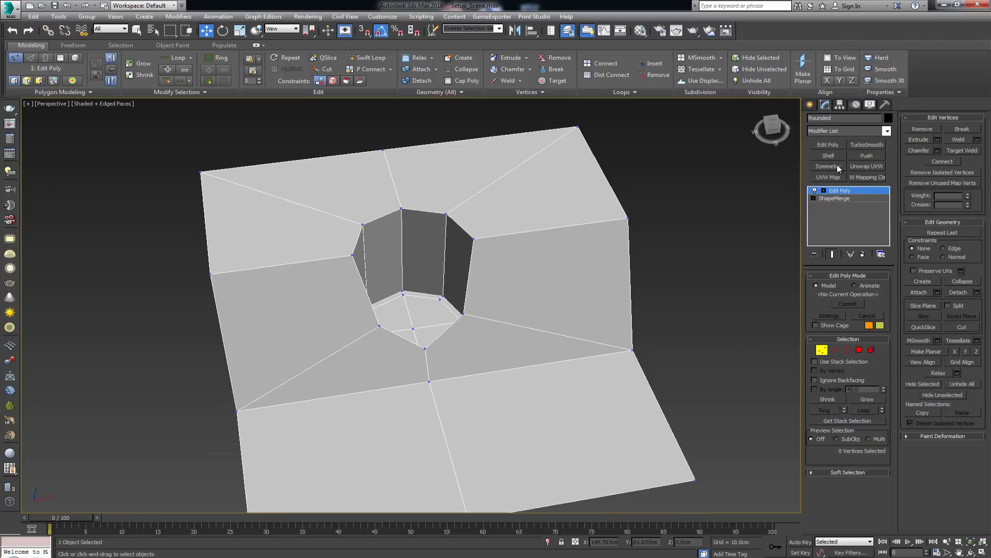
left_click(867, 144)
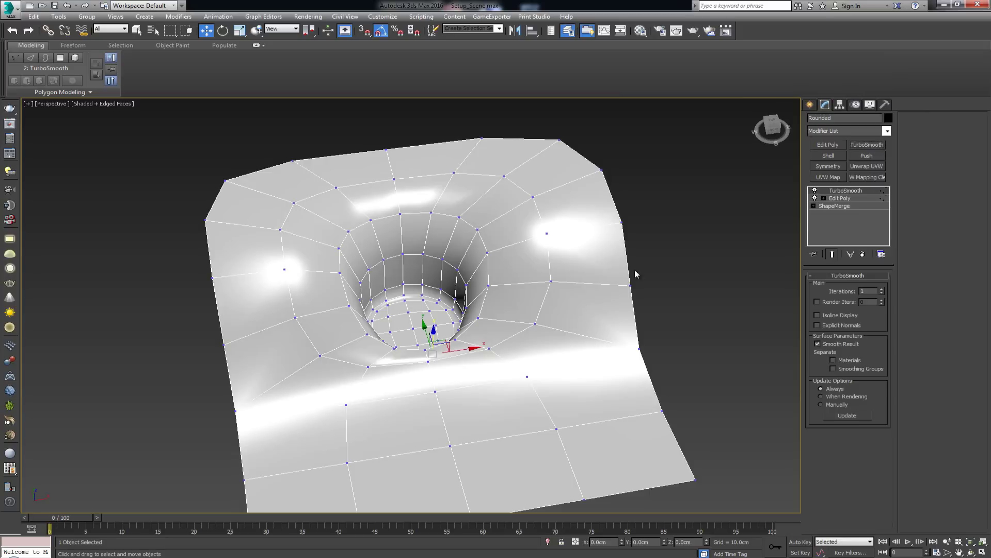
middle_click_drag(530, 304, 550, 285, "alt")
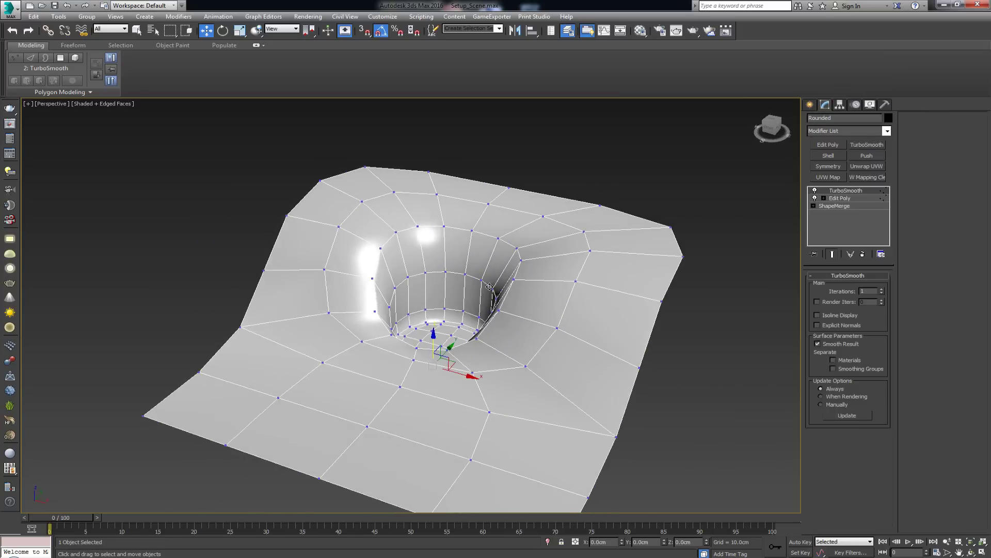
left_click(882, 290)
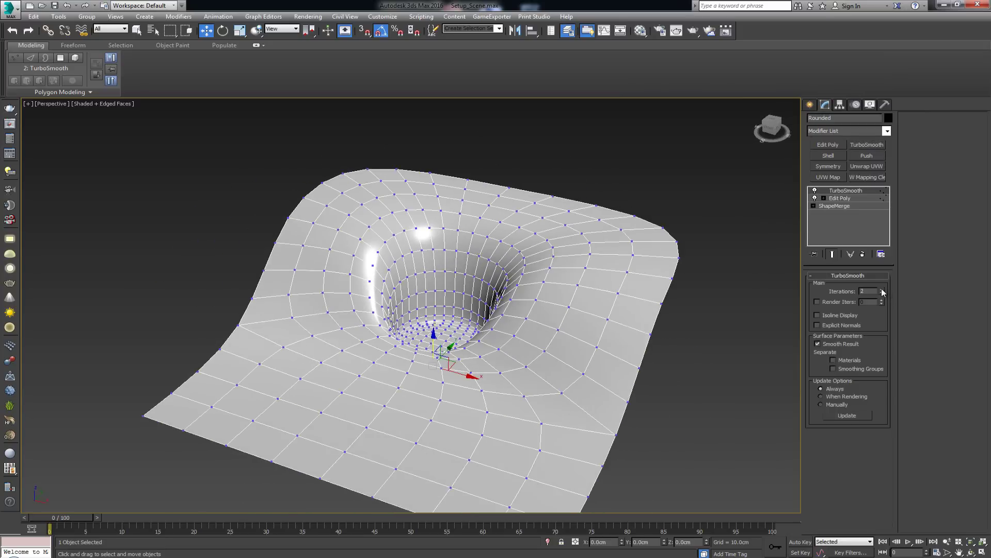
- Return to the Edit Poly level beneath TurboSmooth and leave vertex sub-object mode
left_click(855, 200)
left_click(821, 349)
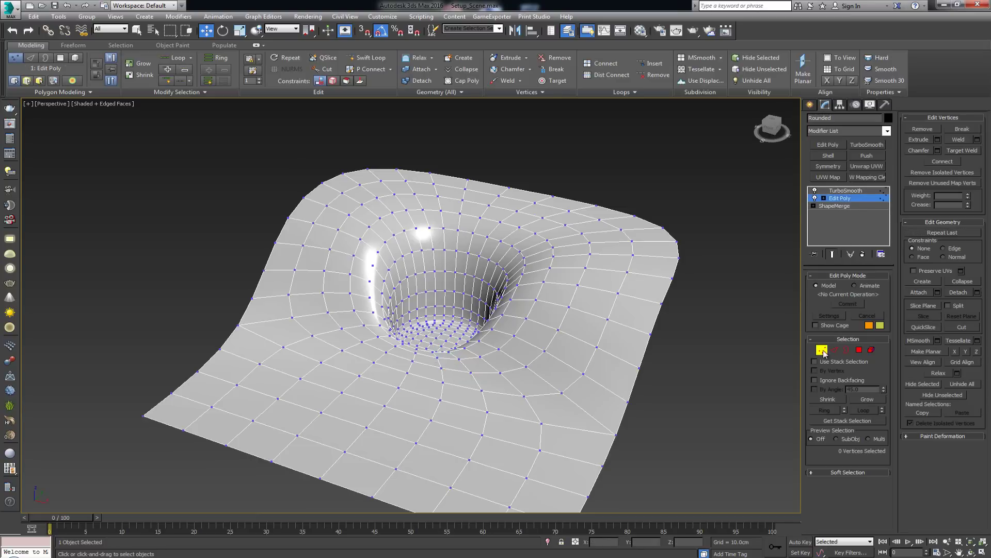
left_click(823, 352)
left_click(727, 318)
- Check the smoothed recess without edge display, and switch off the TurboSmooth modifier
mouse_move(727, 318)
middle_mouse_down("alt")
mouse_move(558, 280)
mouse_move(608, 277)
mouse_move(591, 268)
mouse_move(531, 290)
mouse_move(517, 327)
mouse_move(531, 309)
middle_mouse_up("alt")
key("F4")
left_click(519, 272)
left_click(815, 191)
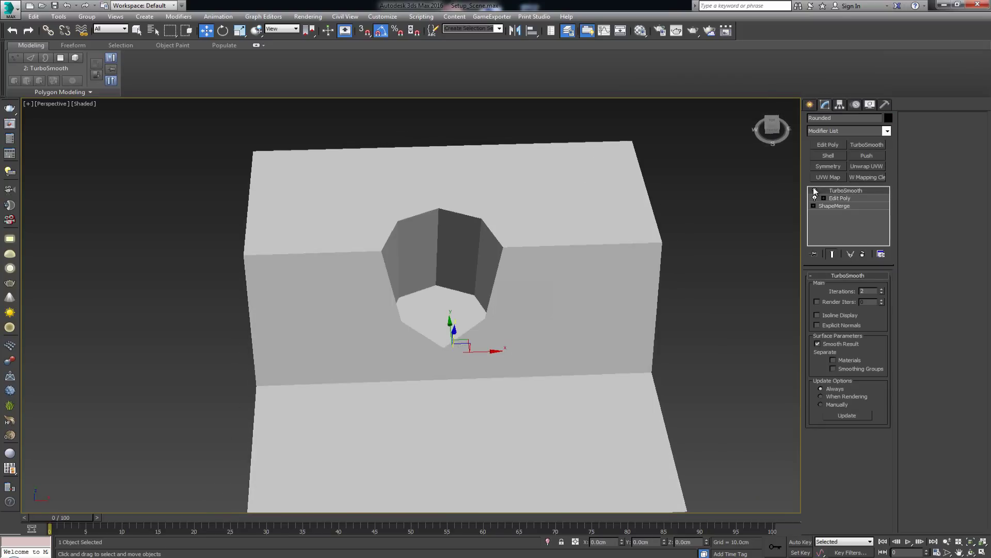
- Select the complete edge loop around the recess's rim at the Edit Poly level
left_click(851, 199)
scroll(463, 298, "up", 6)
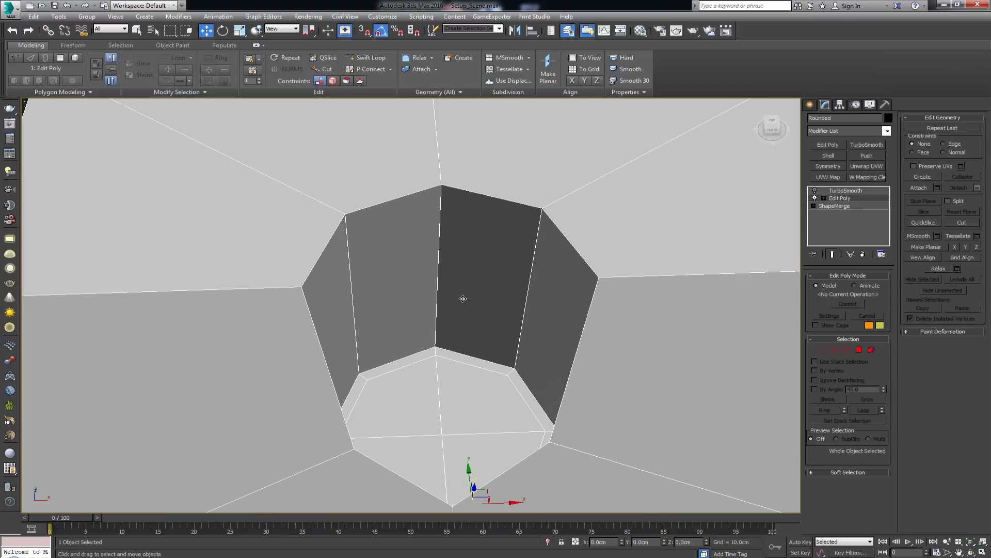
middle_click_drag(463, 298, 507, 323, "alt")
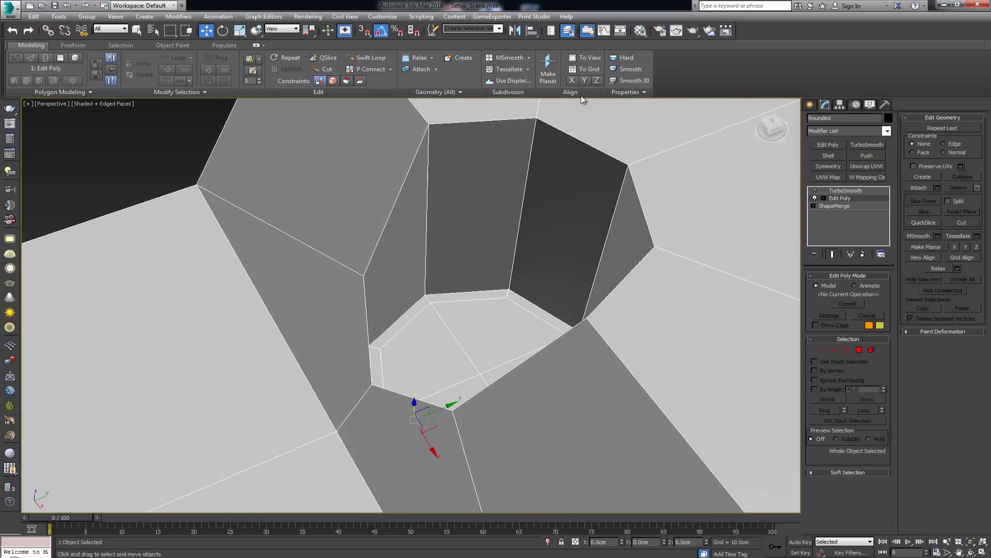
middle_click_drag(677, 245, 673, 296, "alt")
key("2")
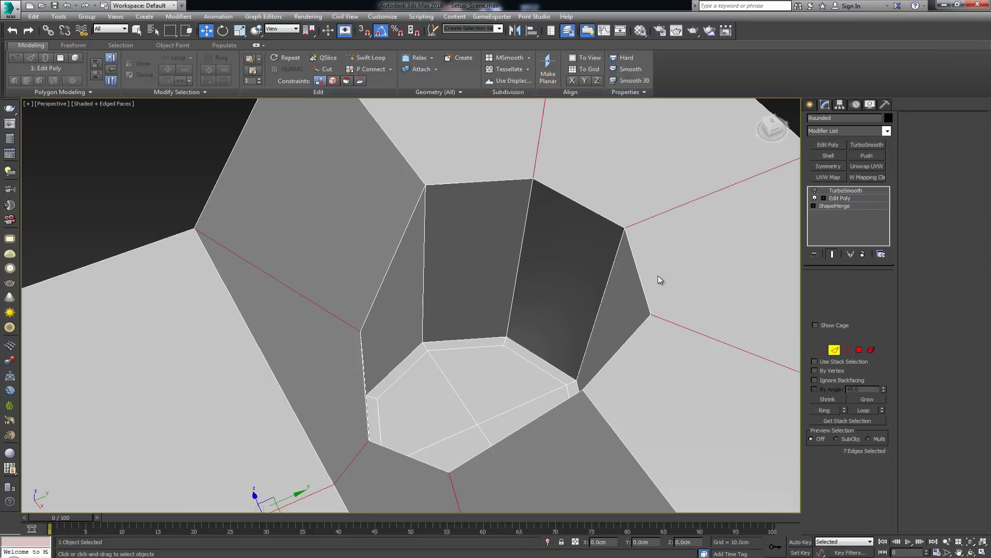
double_click(640, 273)
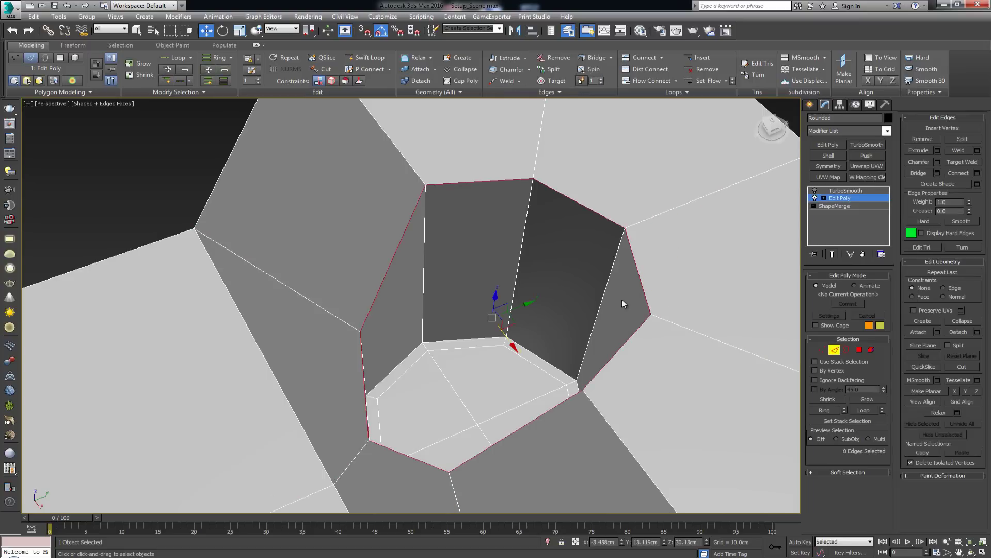
- Chamfer the selected rim loop as a Quad Chamfer with an amount of 0.3 cm
middle_click_drag(624, 303, 644, 349, "alt")
middle_click_drag(746, 324, 694, 353, "alt")
middle_click_drag(734, 454, 686, 421)
left_click(938, 162)
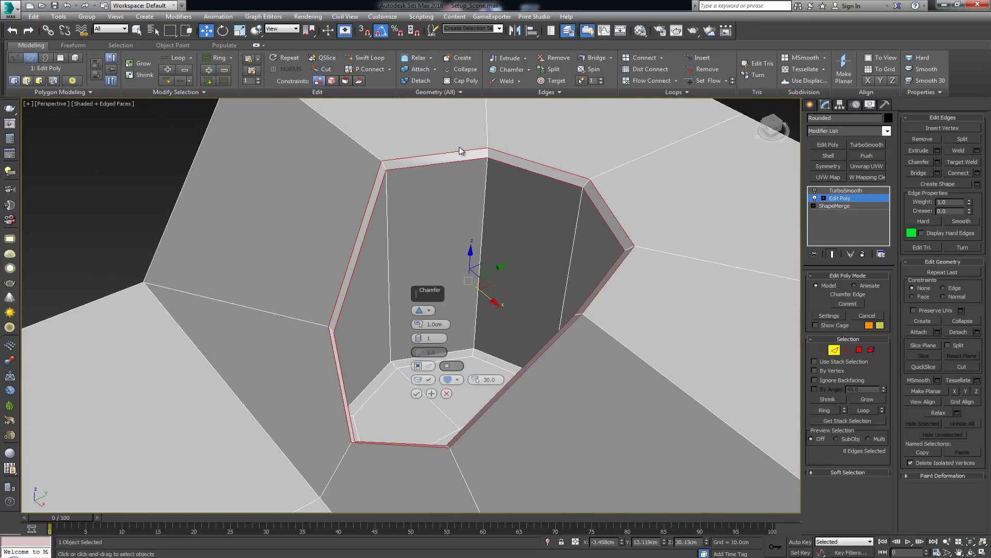
scroll(474, 197, "up", 5)
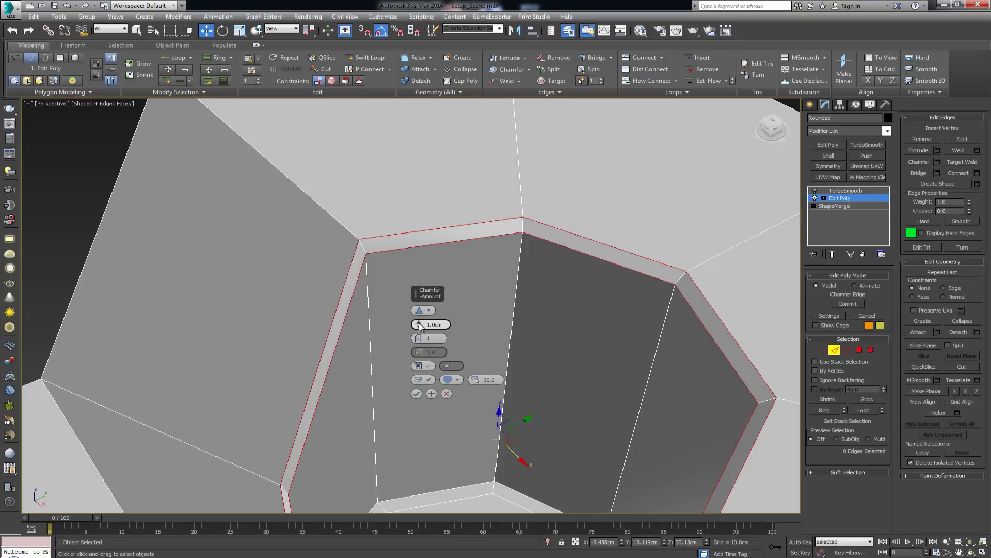
left_click(429, 311)
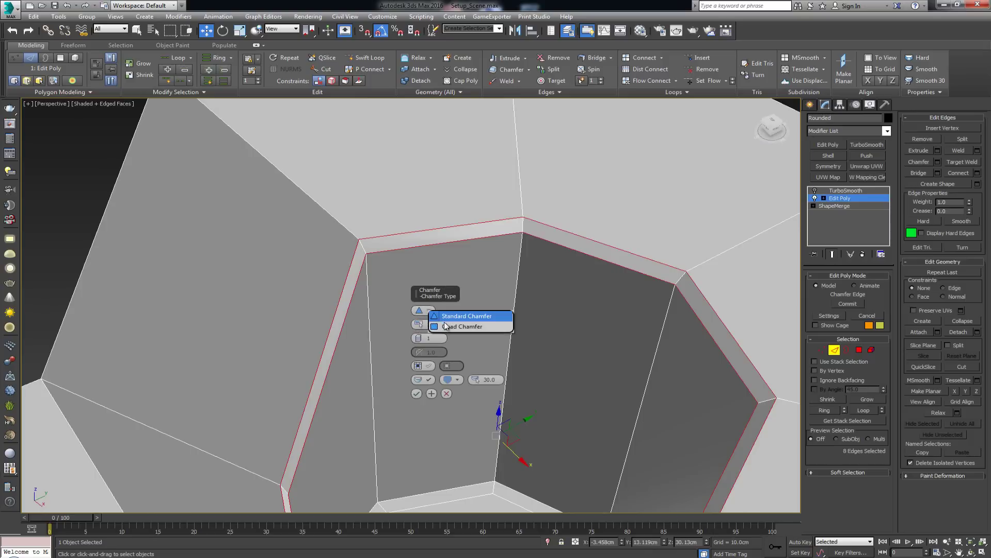
left_click(455, 326)
middle_click_drag(396, 305, 410, 252)
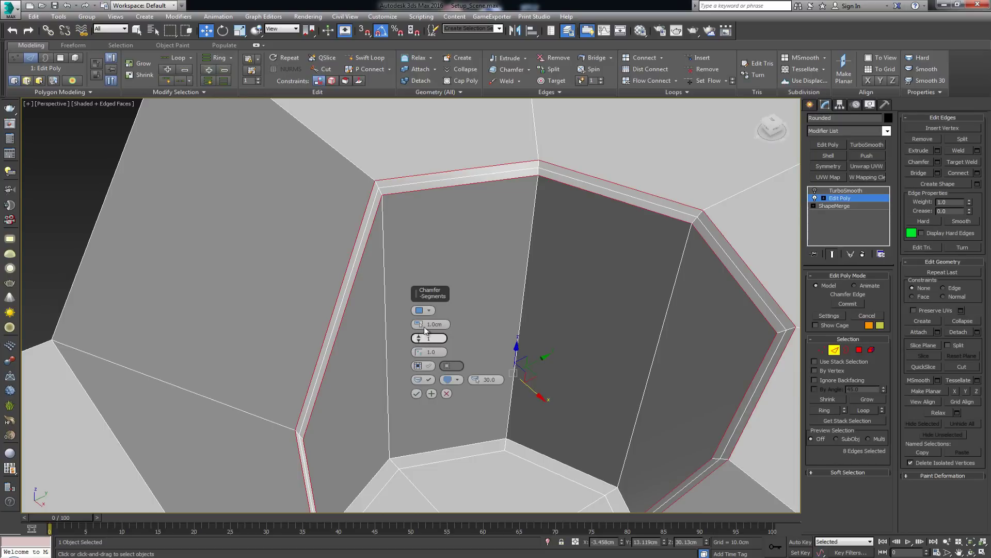
left_click_drag(446, 324, 428, 324)
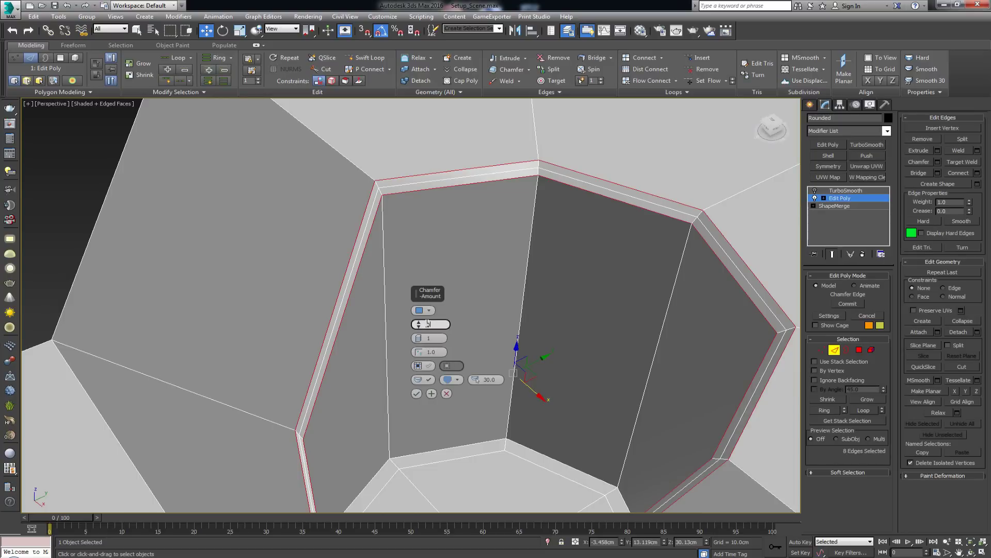
type("0.3cm")
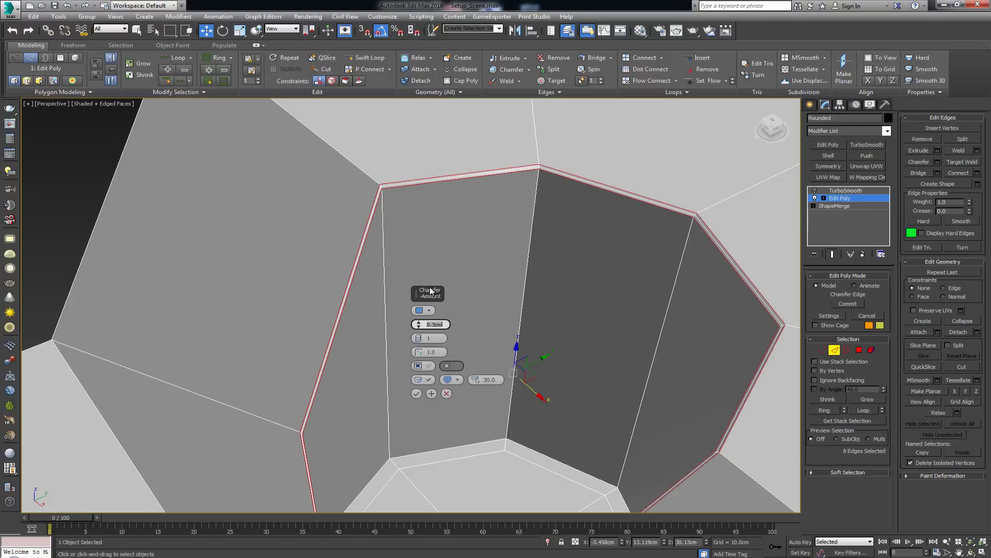
scroll(504, 237, "down", 5)
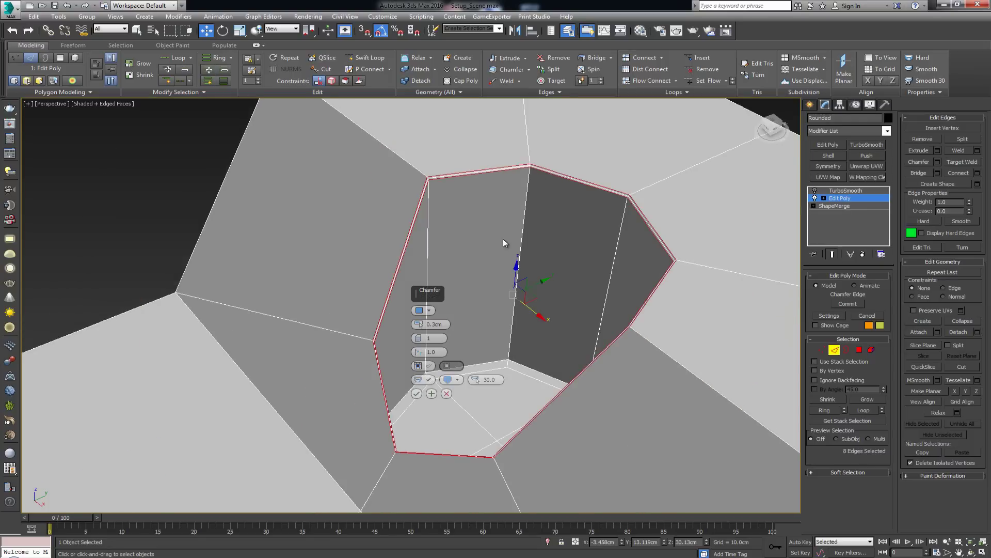
- Try an edge tension of 0.5 on the rim's quad chamfer
middle_click_drag(503, 238, 531, 248, "alt")
scroll(487, 224, "up", 3)
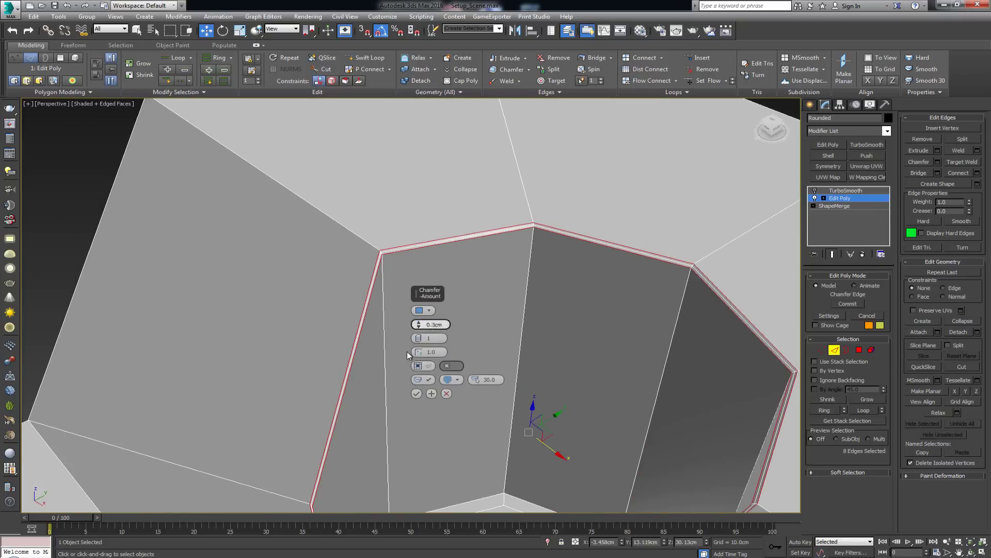
left_click(432, 352)
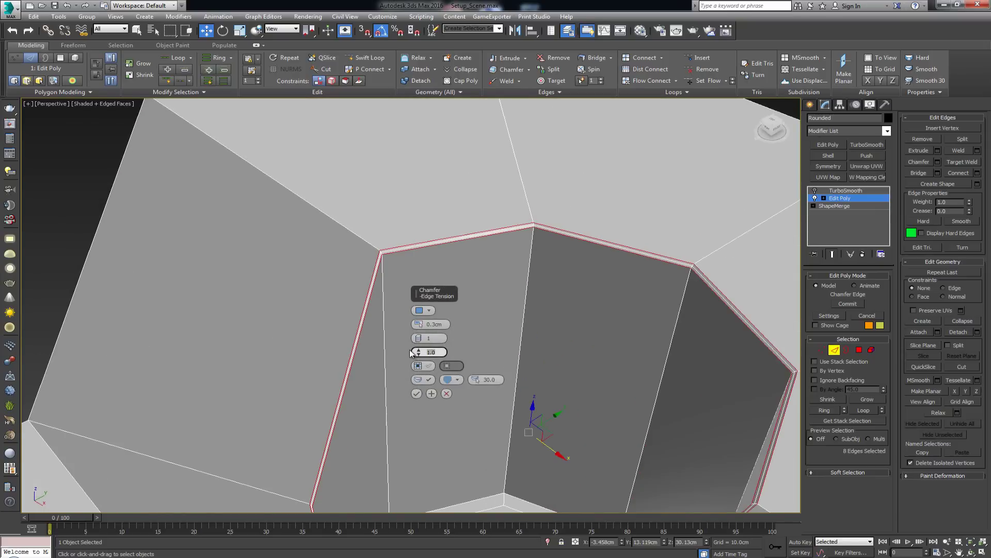
type("0.5")
key("Return")
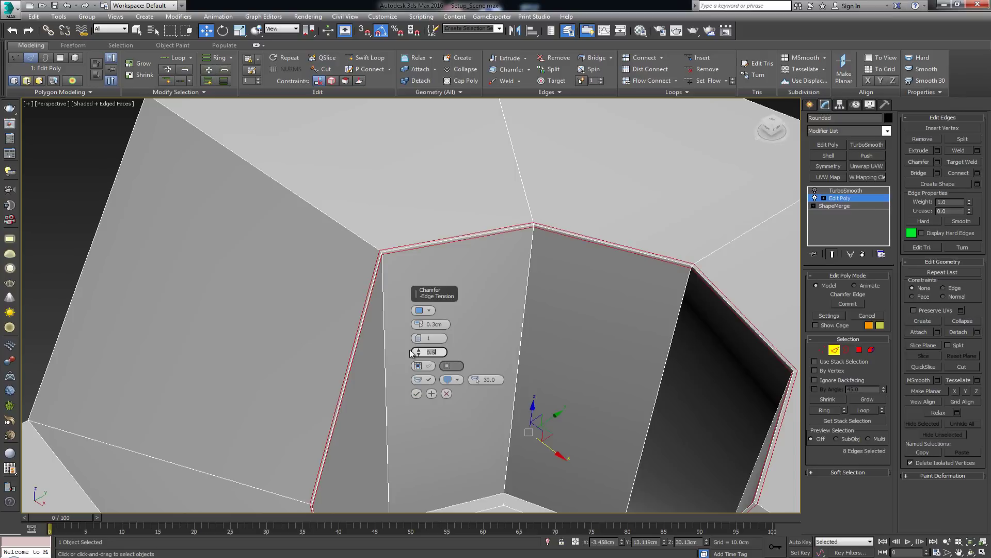
- Inspect the chamfered rim corner up close and set the chamfer's edge tension to 1.0
middle_click_drag(475, 260, 503, 313, "alt")
middle_click_drag(371, 272, 371, 320, "alt")
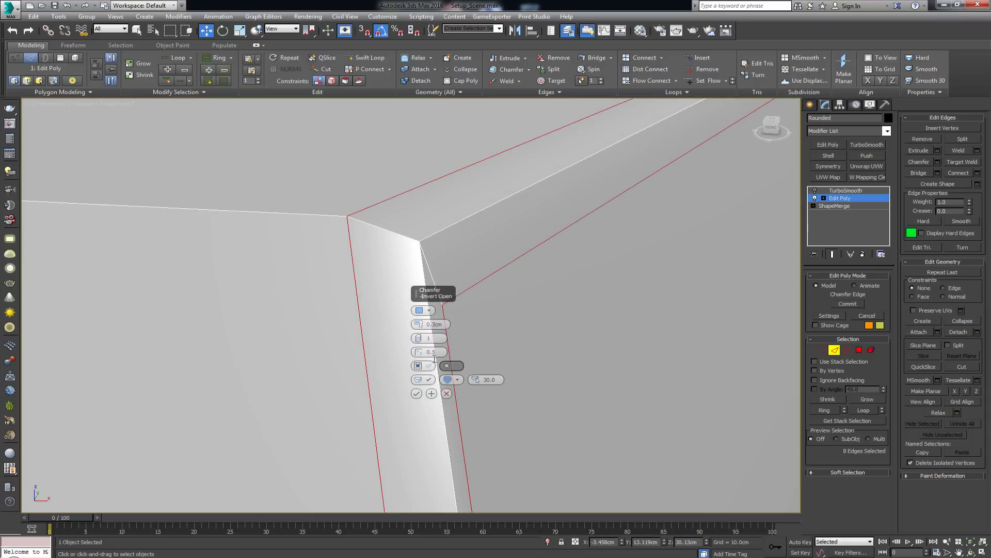
left_click_drag(409, 351, 408, 348)
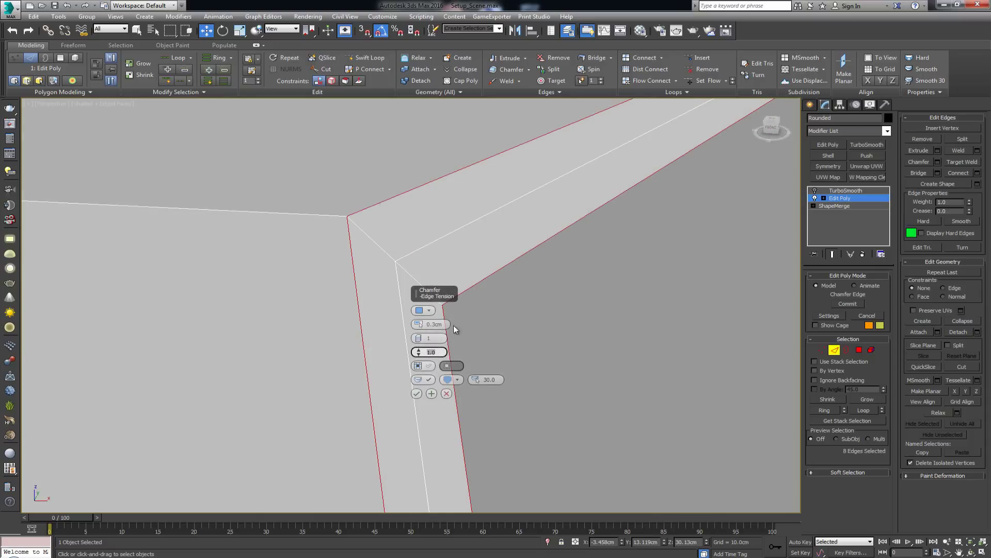
- Set the rim chamfer's edge tension to 0.5, apply the chamfer and clear the edge selection
type("5")
key("Return")
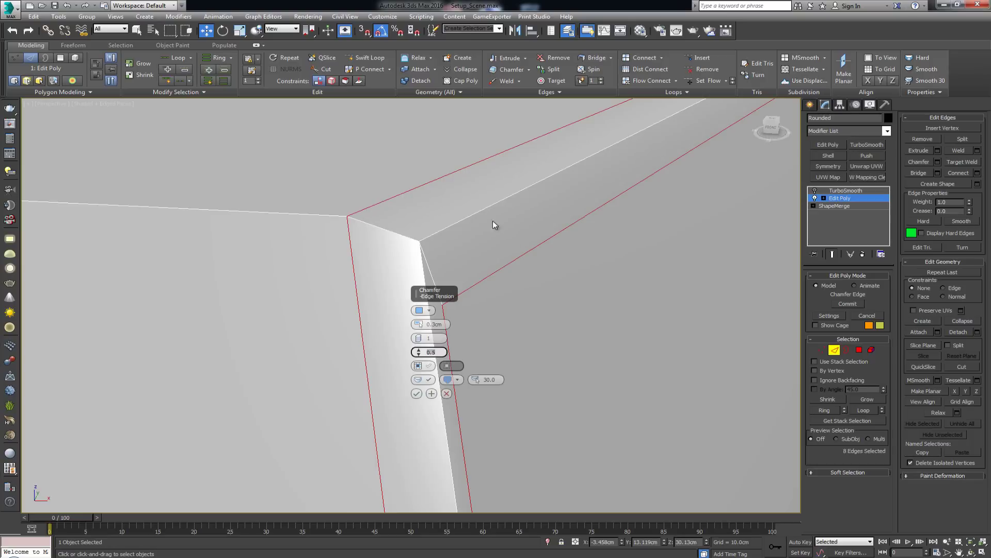
left_click(417, 394)
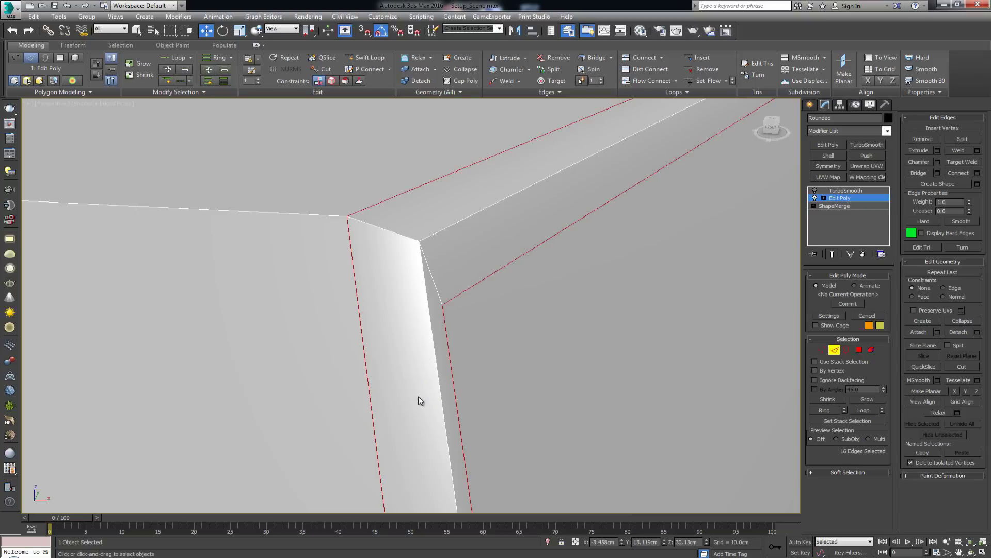
middle_click_drag(418, 395, 380, 203)
scroll(399, 286, "down", 5)
left_click(506, 129)
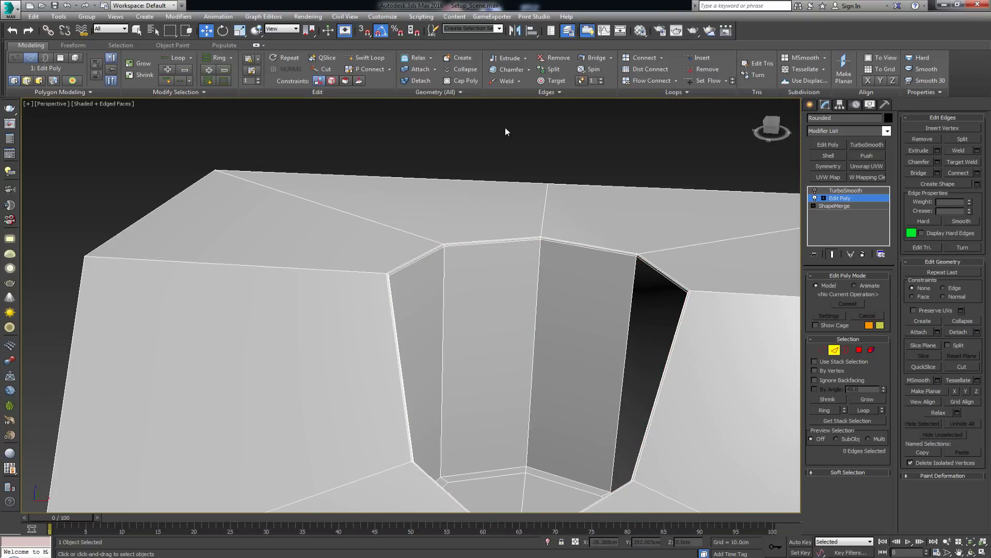
- Leave edge level, re-enable TurboSmooth on the recessed object and inspect the smoothed rim without the wireframe
left_click(833, 351)
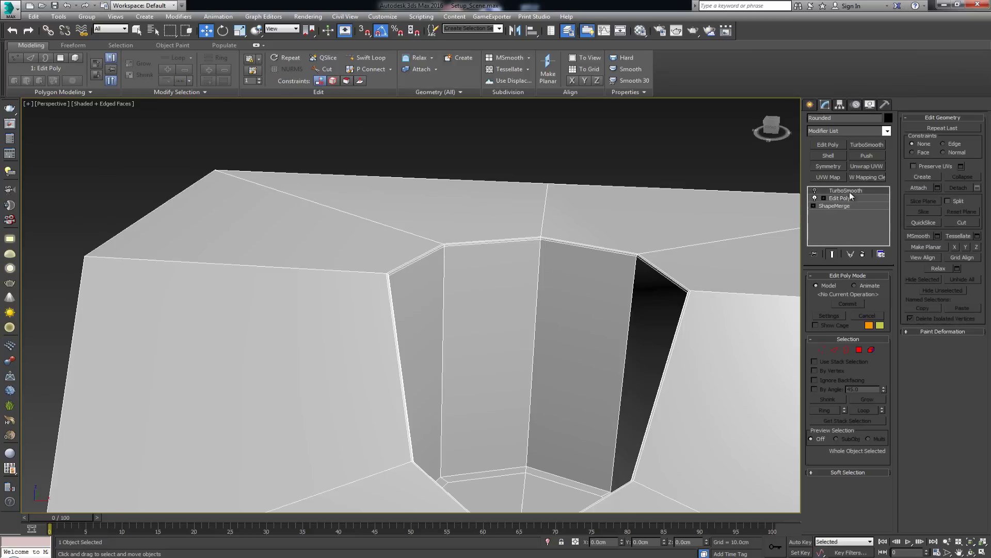
left_click(850, 190)
left_click(814, 190)
scroll(483, 252, "down", 5)
left_click(505, 128)
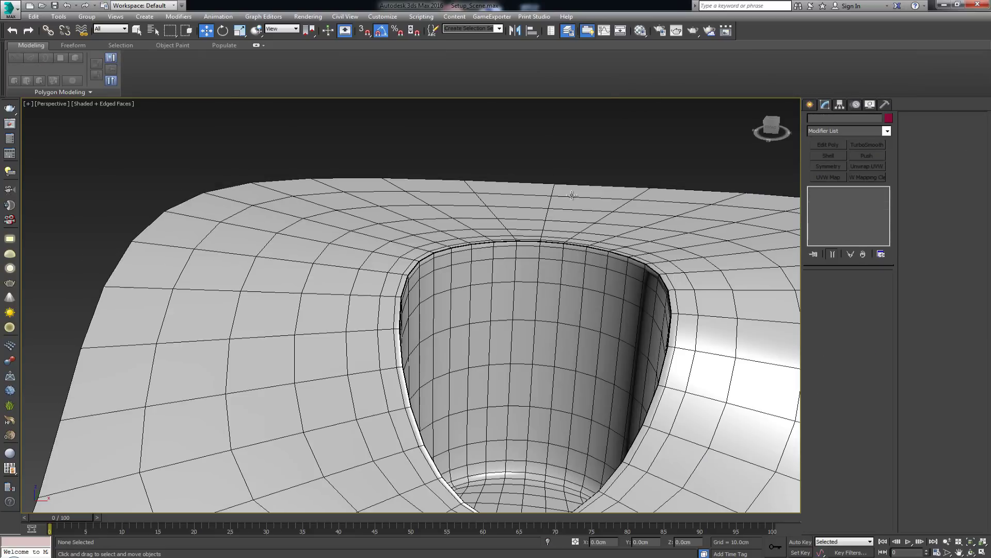
middle_click_drag(483, 252, 509, 286, "alt")
key("F4")
left_click(509, 286)
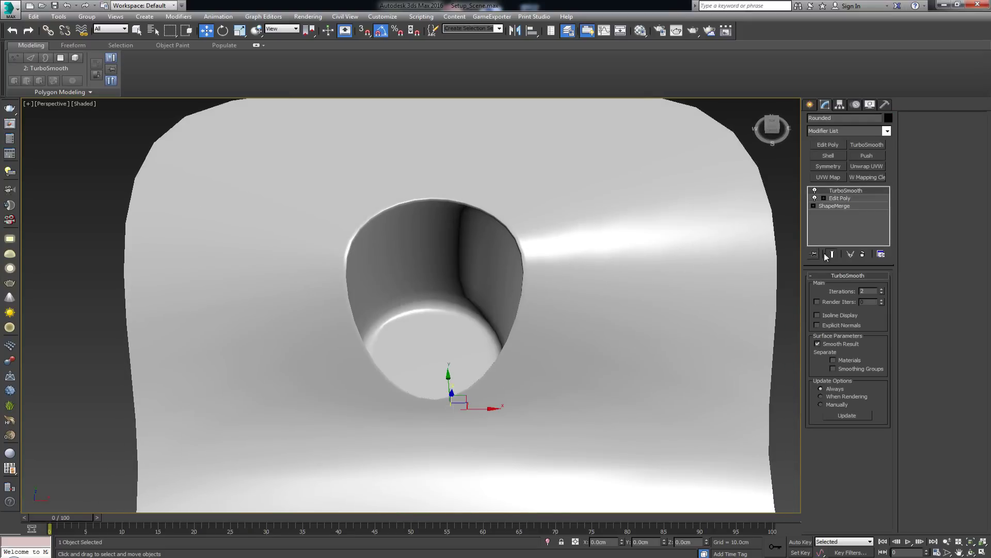
- Set TurboSmooth to 3 iterations with Isoline Display on, and check the recess from an angled view
left_click(882, 289)
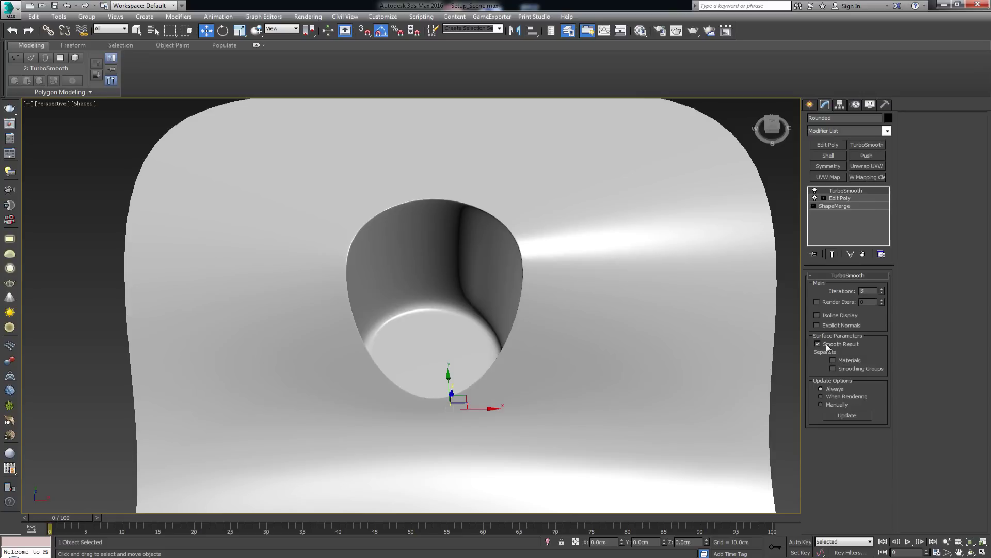
key("F4")
left_click(817, 315)
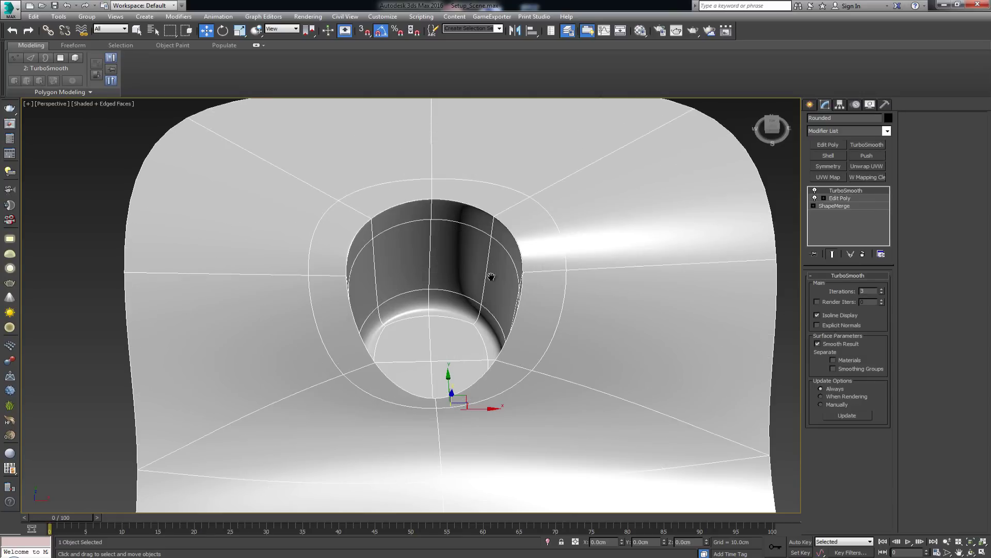
scroll(486, 276, "down", 3)
mouse_move(435, 262)
middle_mouse_down("alt")
mouse_move(498, 248)
mouse_move(440, 221)
mouse_move(437, 241)
mouse_move(449, 248)
mouse_move(462, 228)
mouse_move(478, 238)
mouse_move(510, 230)
mouse_move(465, 215)
mouse_move(425, 224)
mouse_move(390, 239)
mouse_move(383, 256)
mouse_move(397, 253)
mouse_move(150, 332)
mouse_move(168, 357)
mouse_move(186, 338)
mouse_move(245, 330)
mouse_move(284, 343)
mouse_move(330, 310)
middle_mouse_up("alt")
left_click(492, 197)
key("F4")
left_click(344, 305)
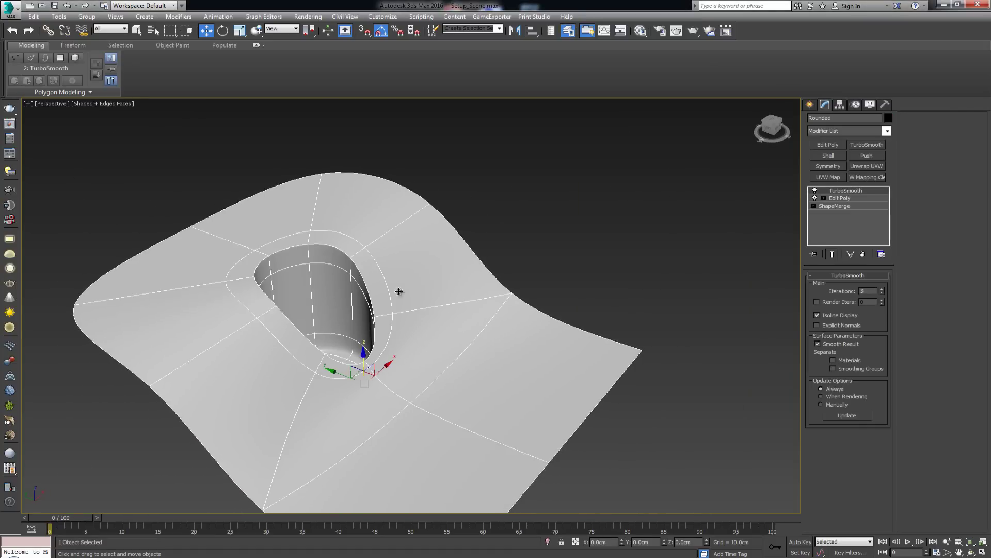
- Clear the recessed object from the view, bring up the Tapering corner mesh and select it for editing
scroll(372, 287, "down", 4)
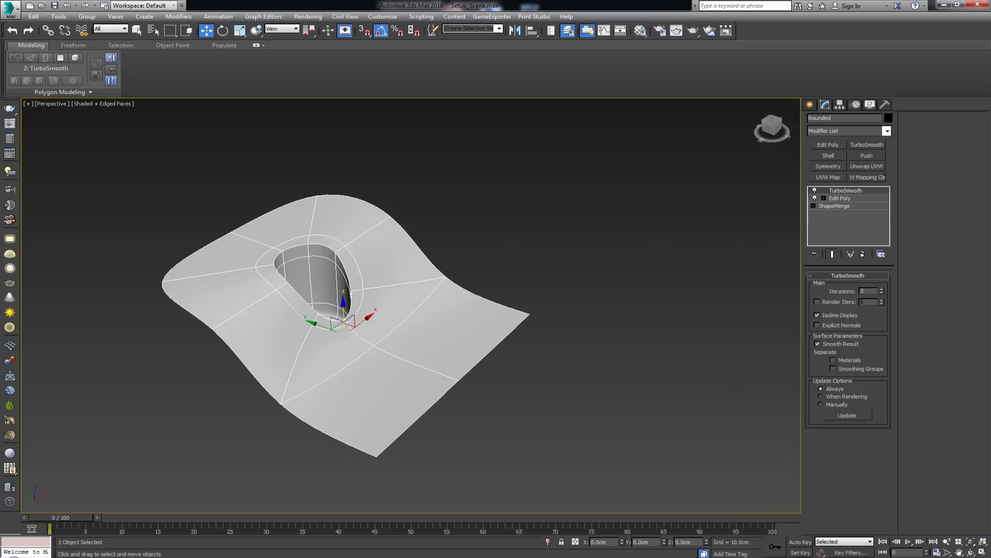
key("Delete")
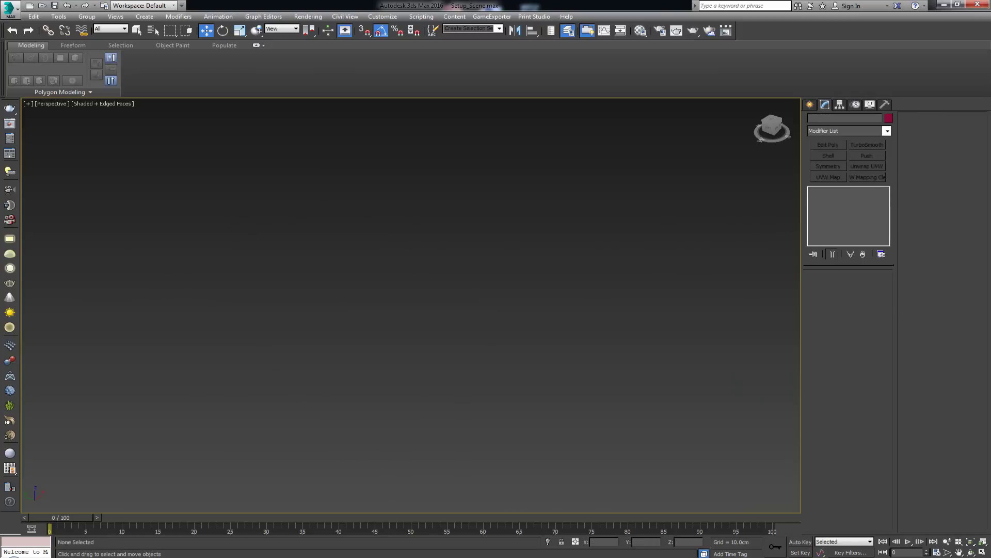
key("ctrl+z")
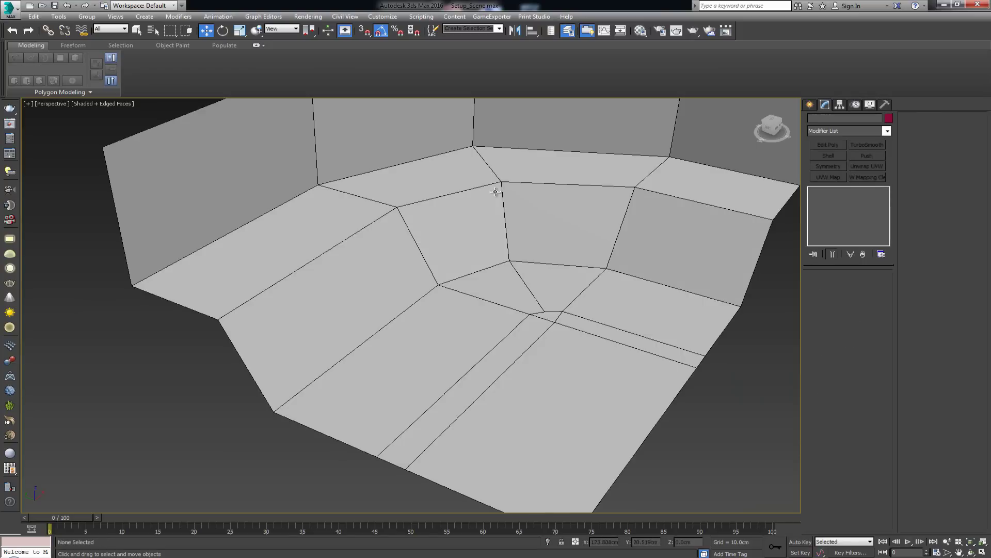
middle_click_drag(496, 192, 570, 286, "alt")
left_click(447, 290)
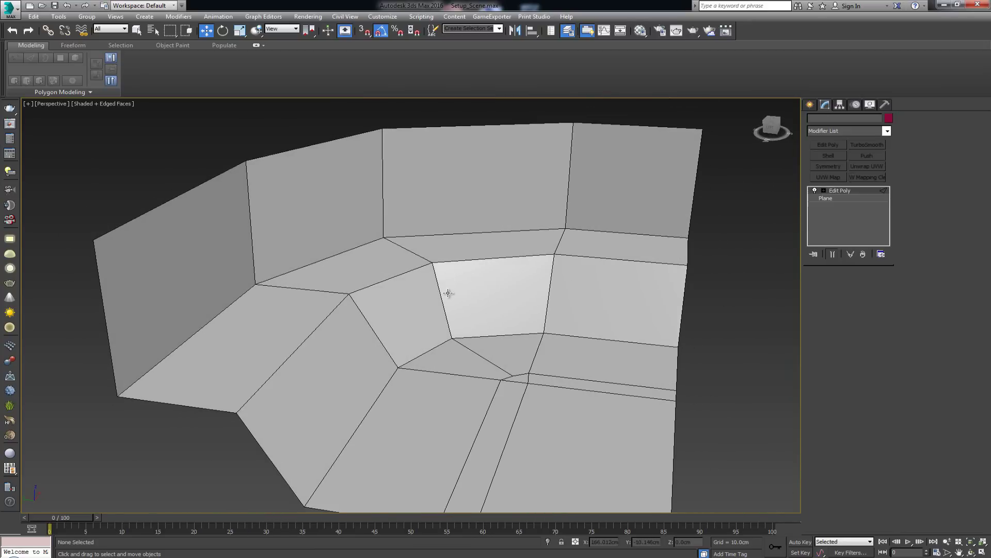
middle_click_drag(430, 295, 412, 281, "alt")
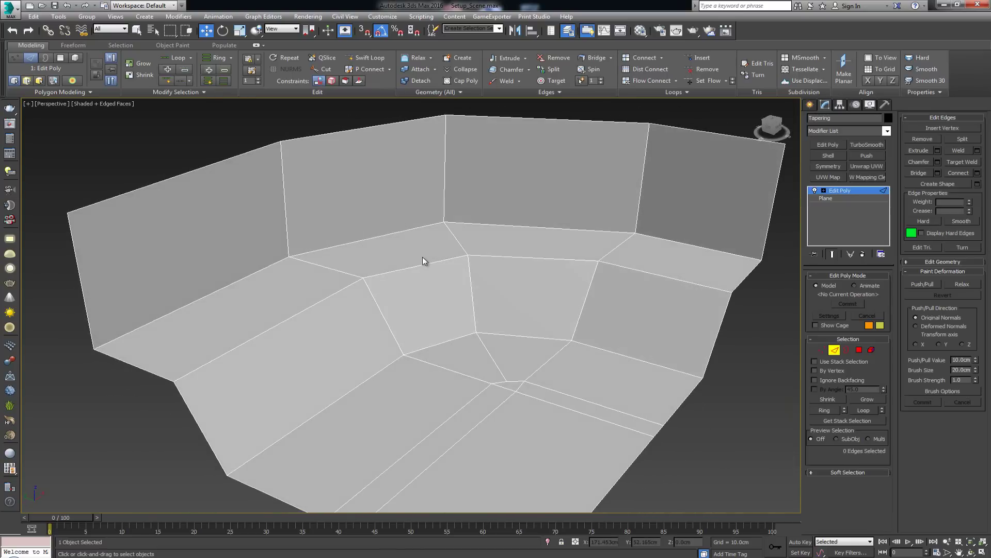
- Add TurboSmooth with 3 iterations to the Tapering mesh and inspect the smoothed corner from several angles
left_click(868, 145)
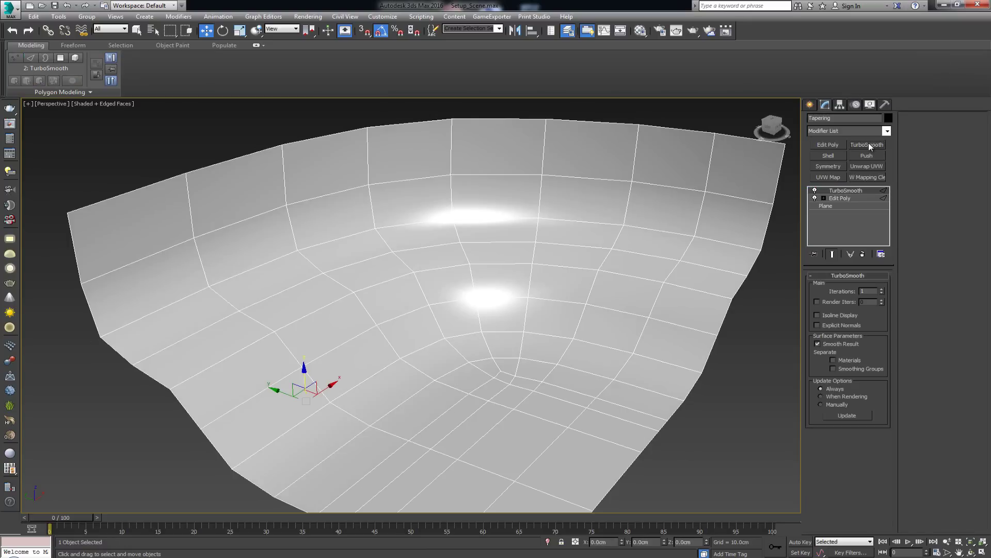
left_click(748, 342)
key("F4")
left_click(564, 291)
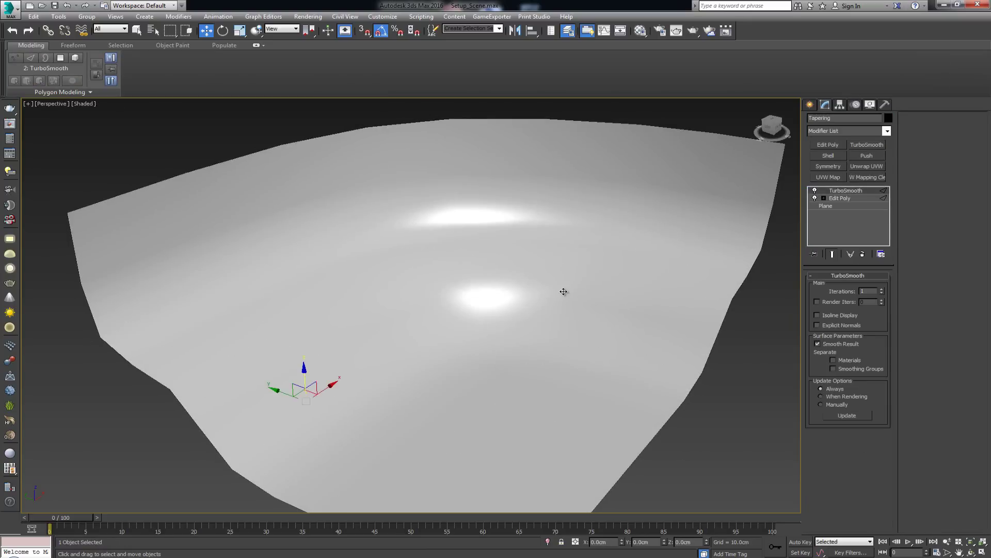
left_click(882, 289)
key("F4")
left_click(882, 290)
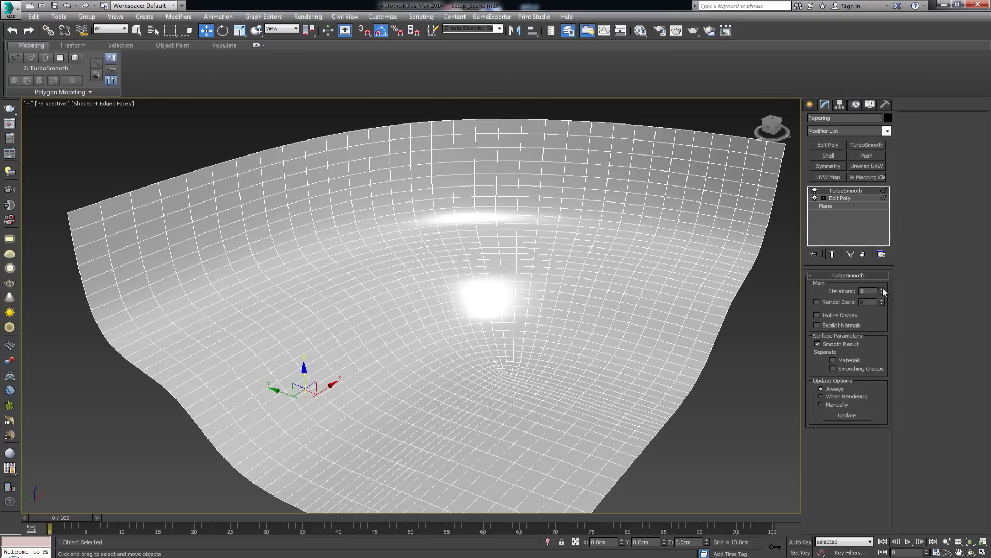
middle_click_drag(511, 285, 575, 275, "alt")
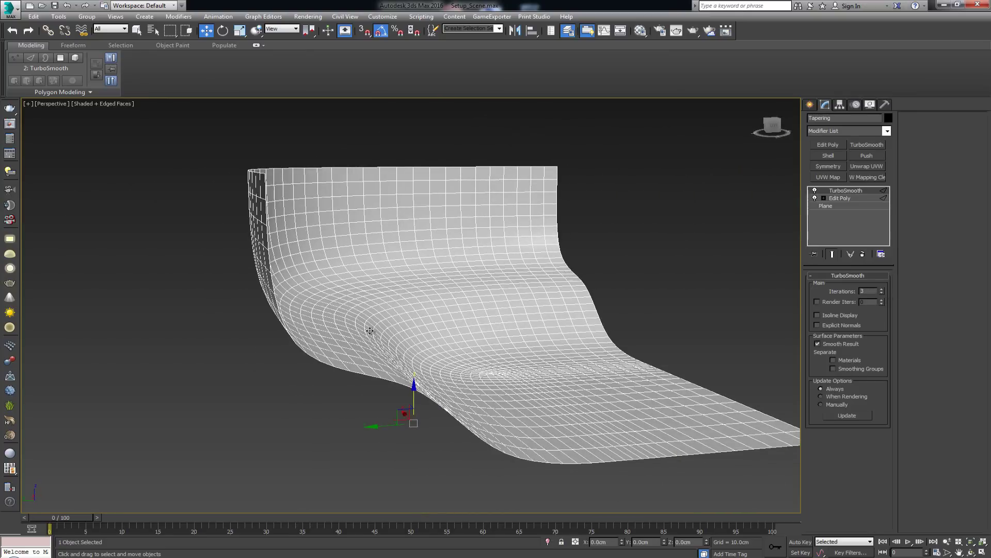
mouse_move(478, 376)
middle_mouse_down("alt")
mouse_move(465, 356)
mouse_move(447, 382)
mouse_move(465, 401)
mouse_move(465, 369)
mouse_move(504, 371)
mouse_move(460, 374)
mouse_move(497, 376)
mouse_move(484, 369)
middle_mouse_up("alt")
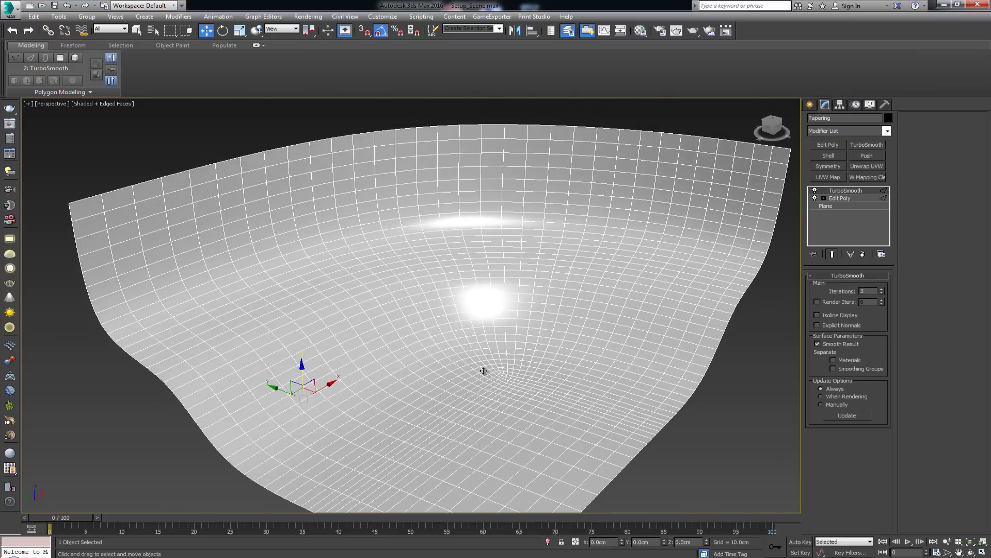
- Check the smoothed surface without wireframe, remove the TurboSmooth modifier and leave edge level
key("F4")
key("F4")
left_click(863, 253)
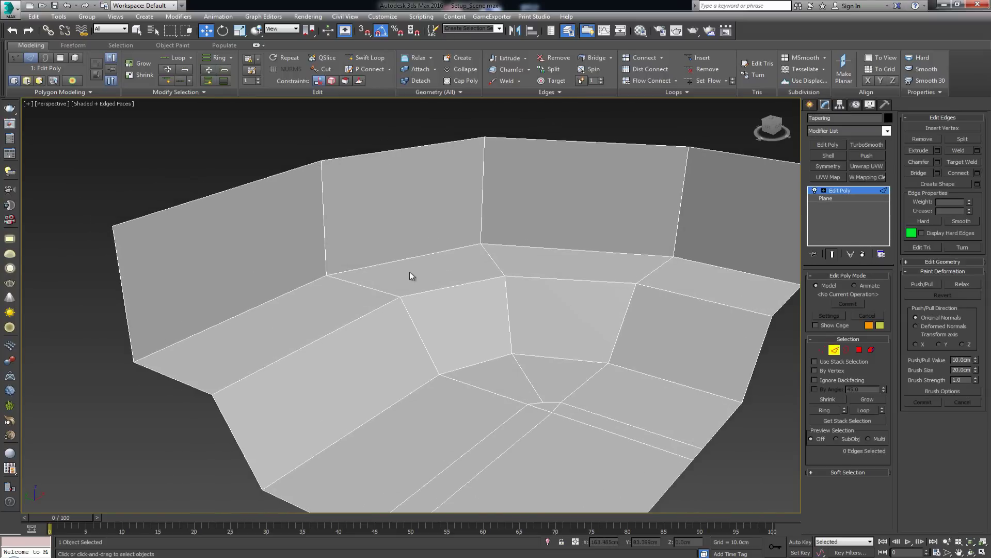
scroll(410, 271, "up", 3)
key("2")
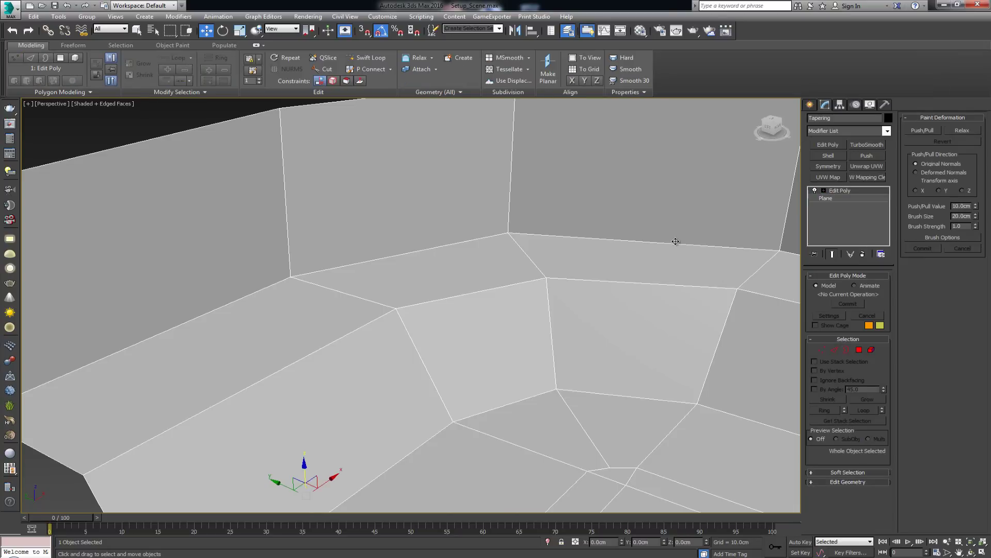
scroll(656, 301, "down", 3)
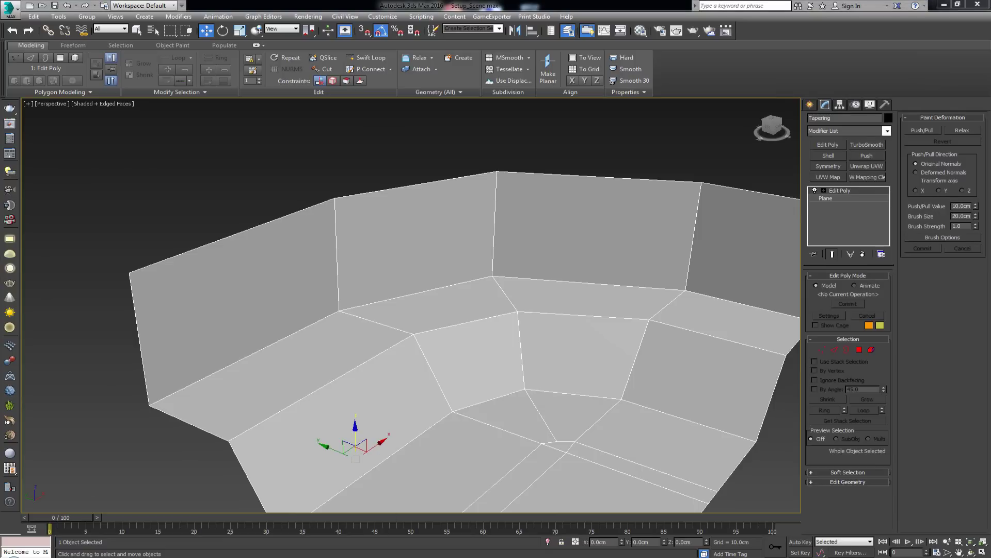
- Open the Side car photo in Windows Photo Viewer, examine the crease fading out on the front door, and close it
key("alt+Tab")
double_click(580, 150)
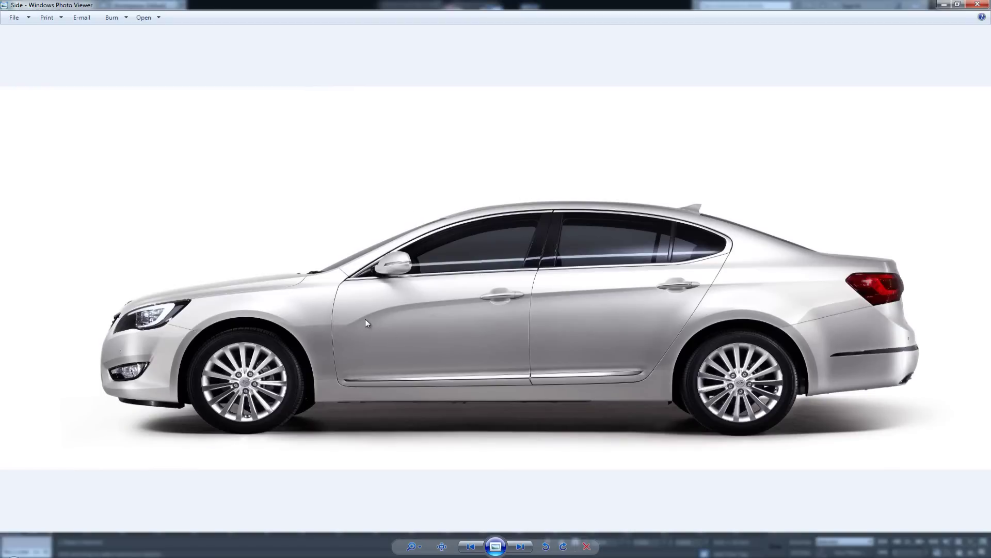
scroll(399, 312, "up", 4)
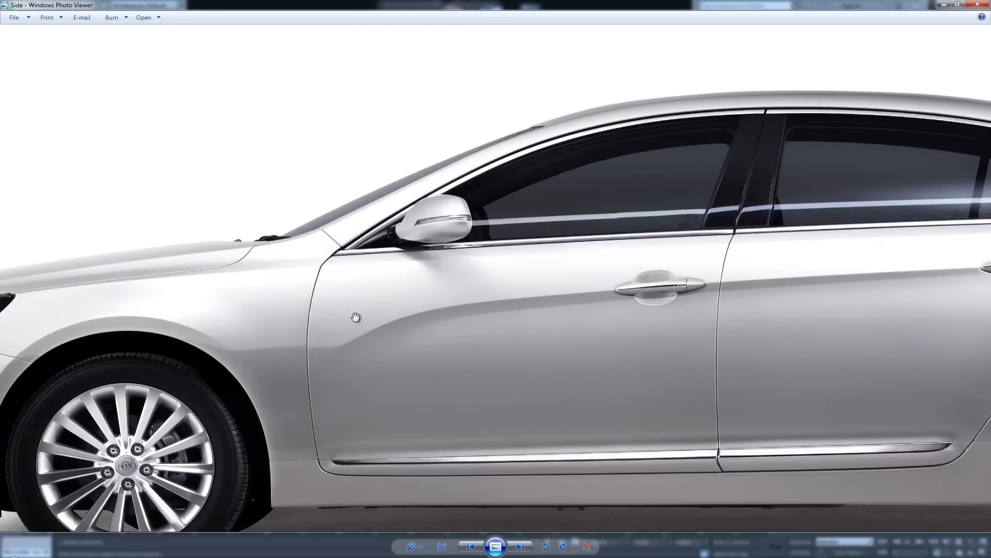
left_click_drag(526, 335, 403, 304)
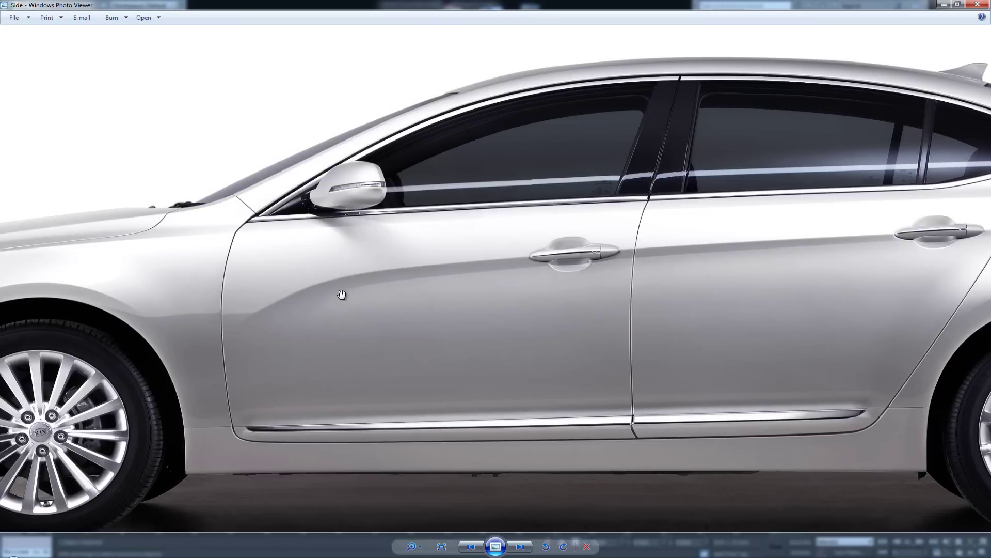
scroll(340, 295, "up", 4)
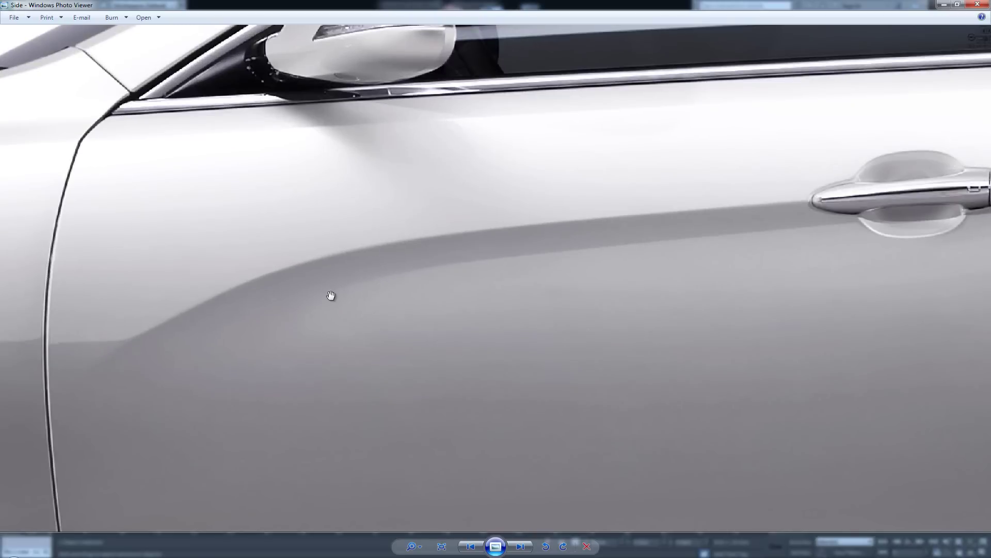
scroll(358, 299, "down", 3)
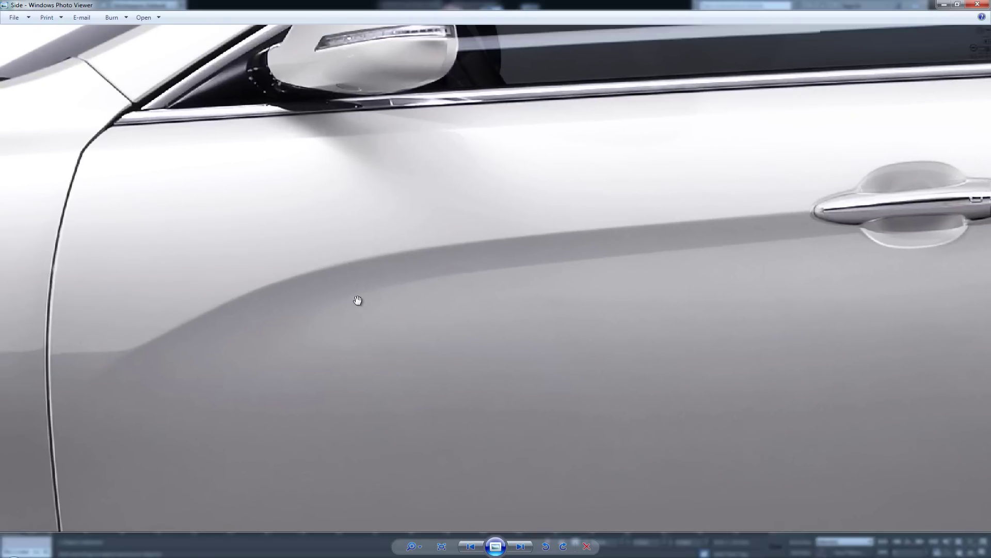
scroll(358, 300, "down", 2)
scroll(406, 291, "down", 2)
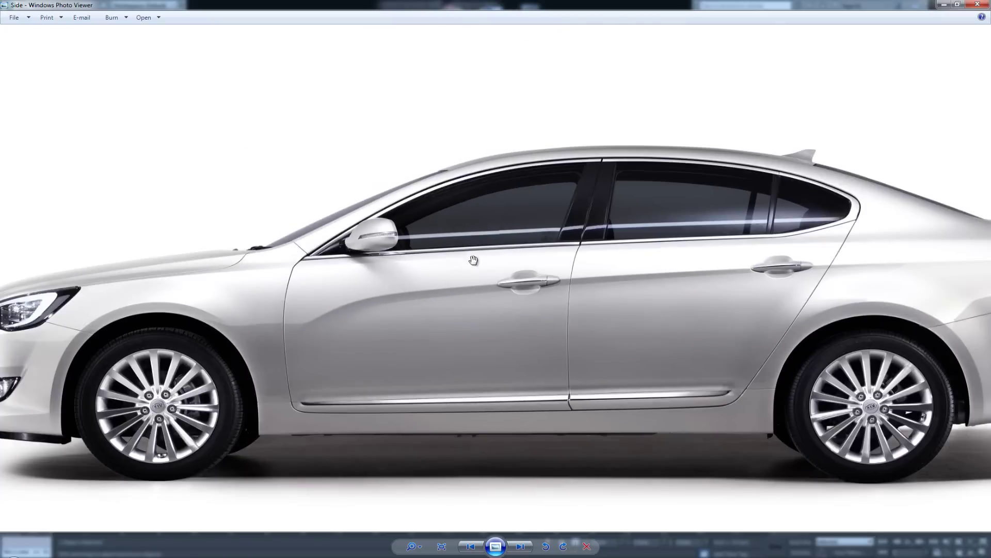
left_click_drag(581, 240, 539, 271)
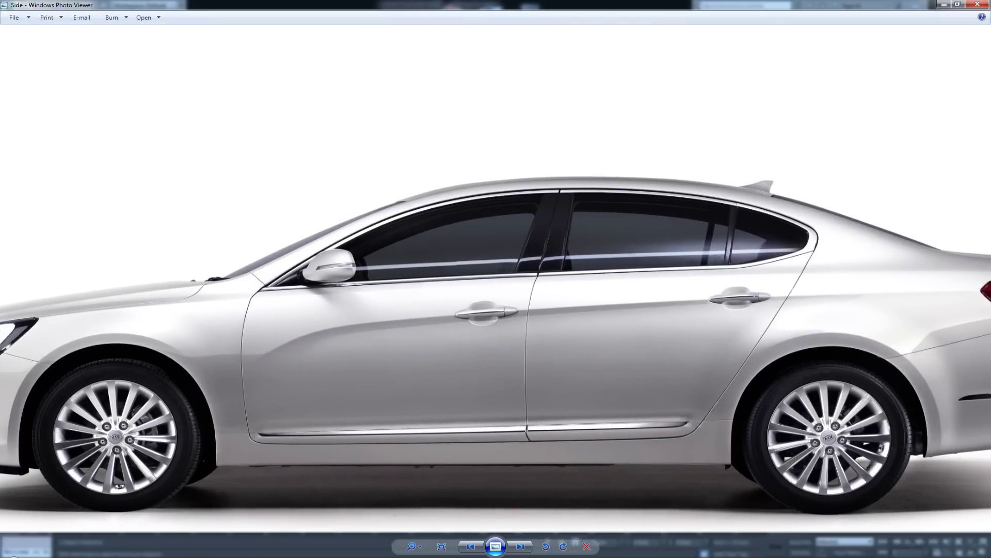
left_click(979, 5)
- Select the two complete edge loops bordering the narrow ledge below the upright wall on the Tapering mesh
scroll(418, 203, "down", 2)
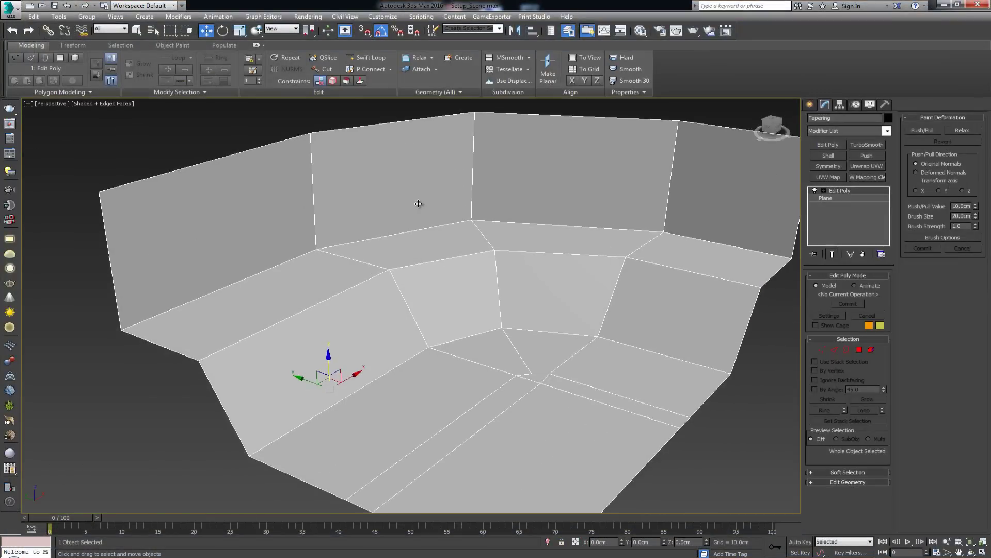
scroll(487, 278, "up", 3)
middle_click_drag(487, 279, 408, 250)
scroll(383, 297, "down", 1)
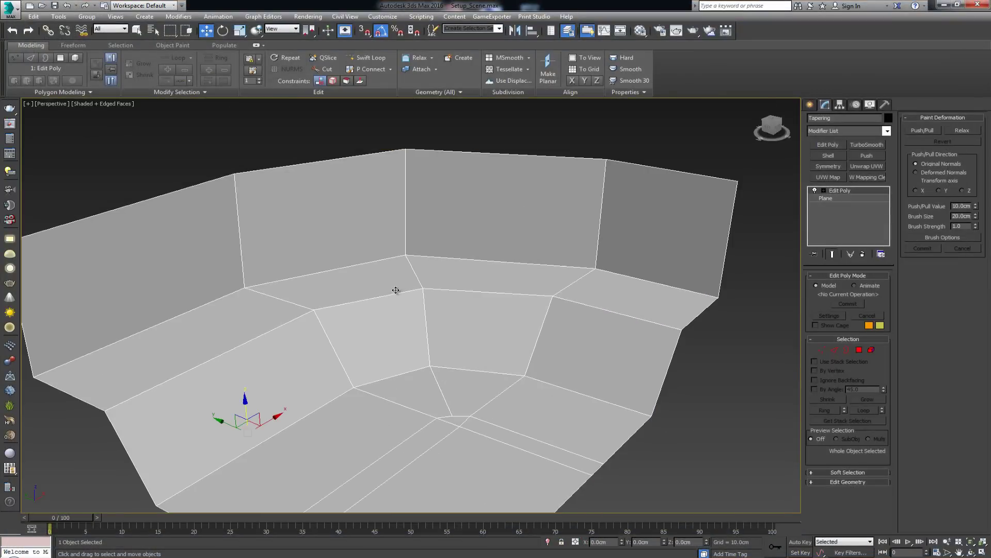
key("2")
double_click(639, 279)
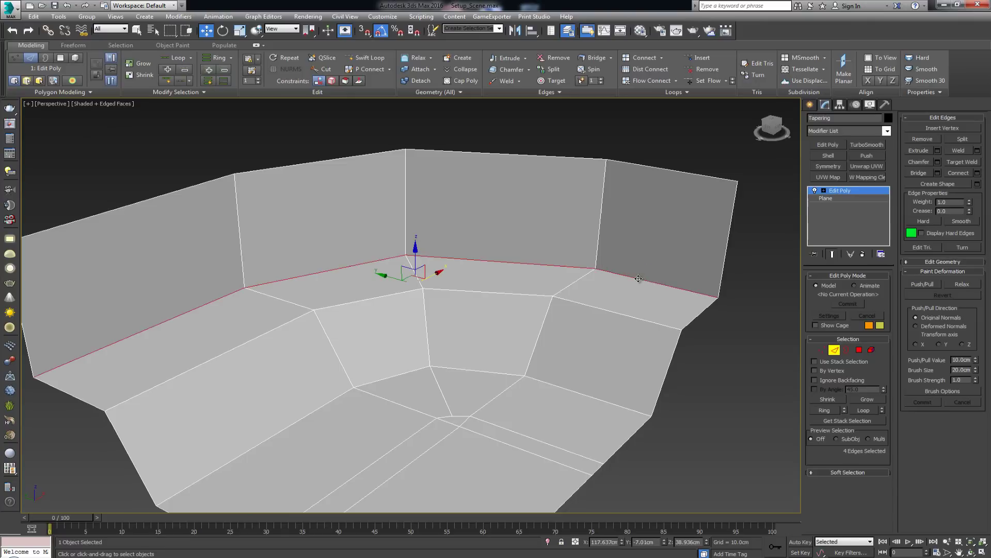
double_click(340, 306, "ctrl")
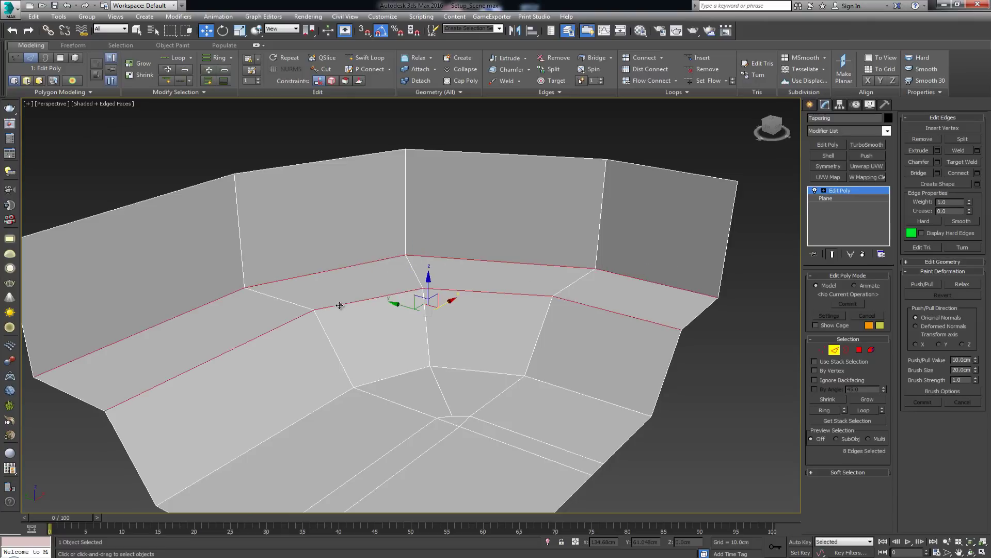
- Chamfer the two selected ledge edge loops by 0.2 cm with 2 segments
middle_click_drag(341, 283, 782, 404, "alt")
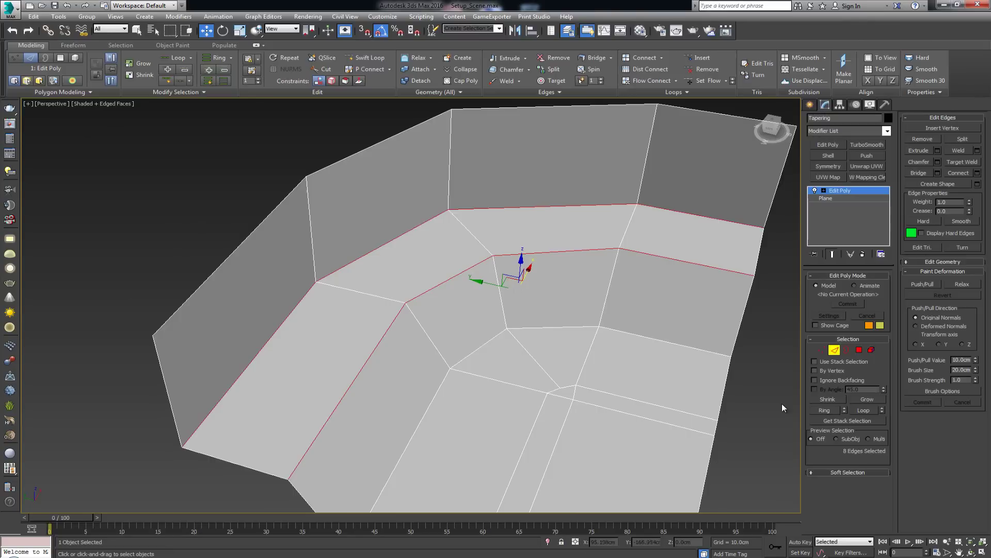
left_click(938, 163)
scroll(465, 253, "up", 5)
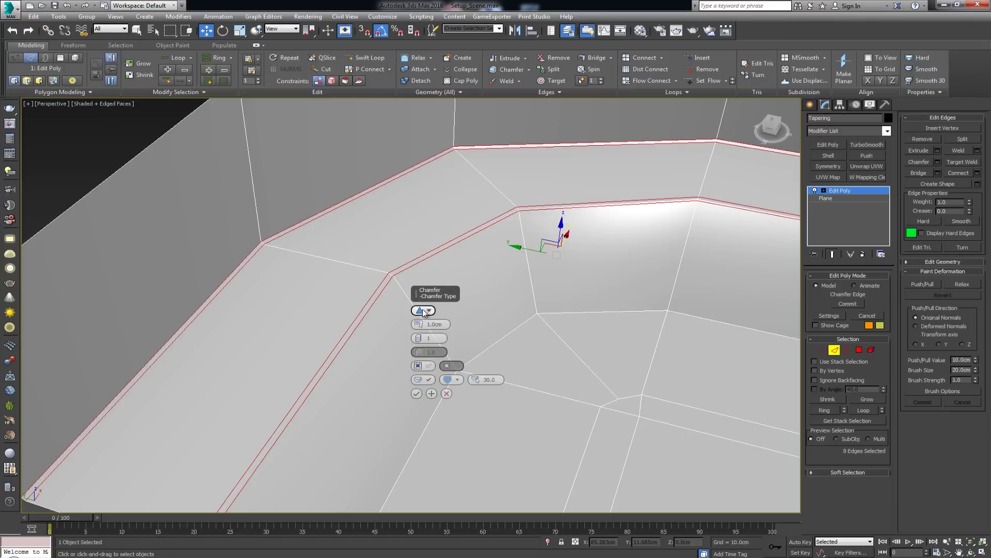
middle_click_drag(563, 206, 369, 182)
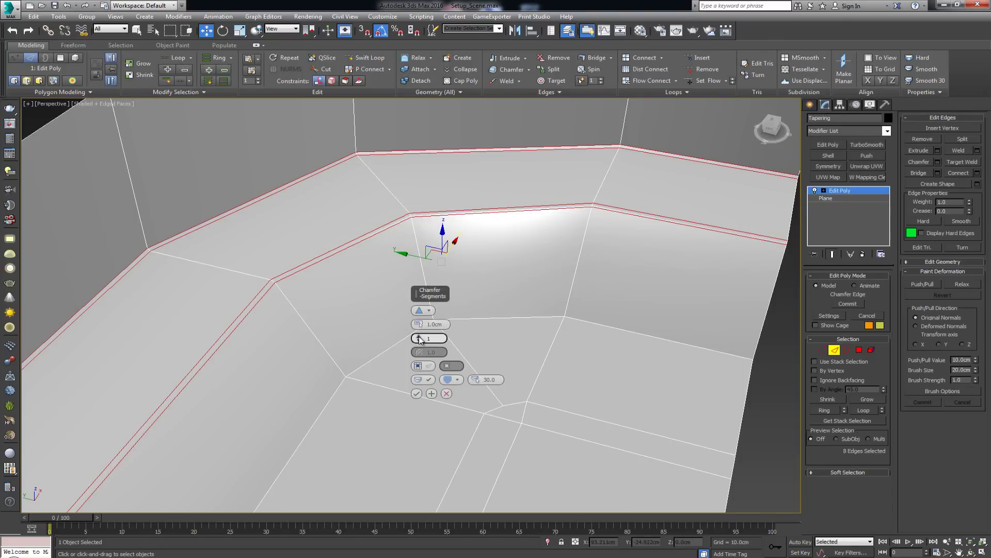
left_click_drag(421, 339, 421, 335)
scroll(265, 287, "up", 3)
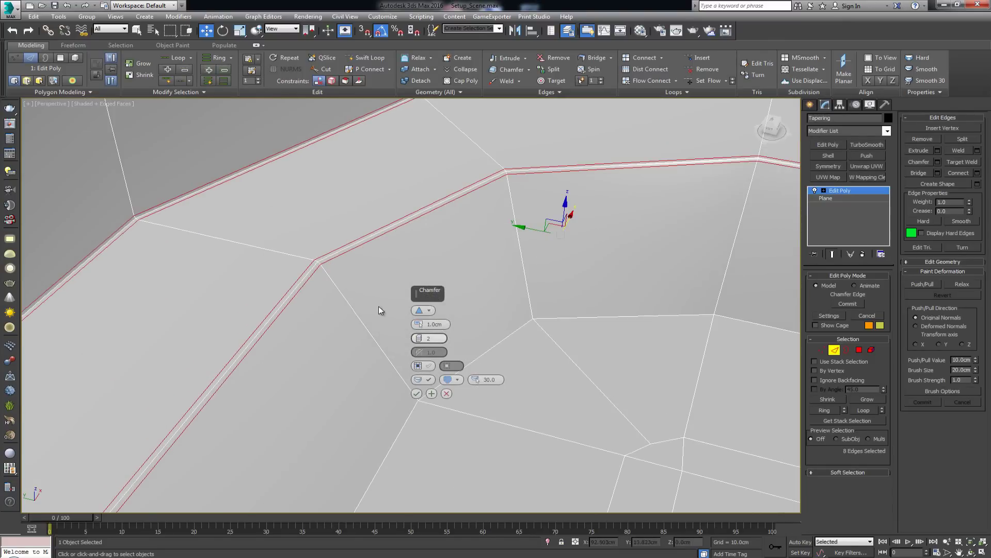
left_click_drag(420, 324, 421, 328)
scroll(382, 274, "up", 5)
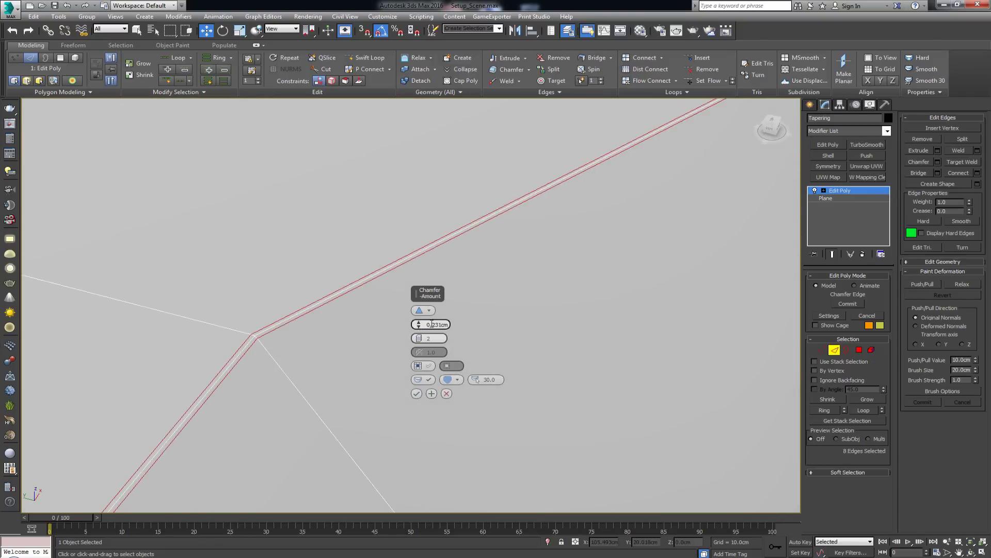
left_click_drag(433, 325, 468, 321)
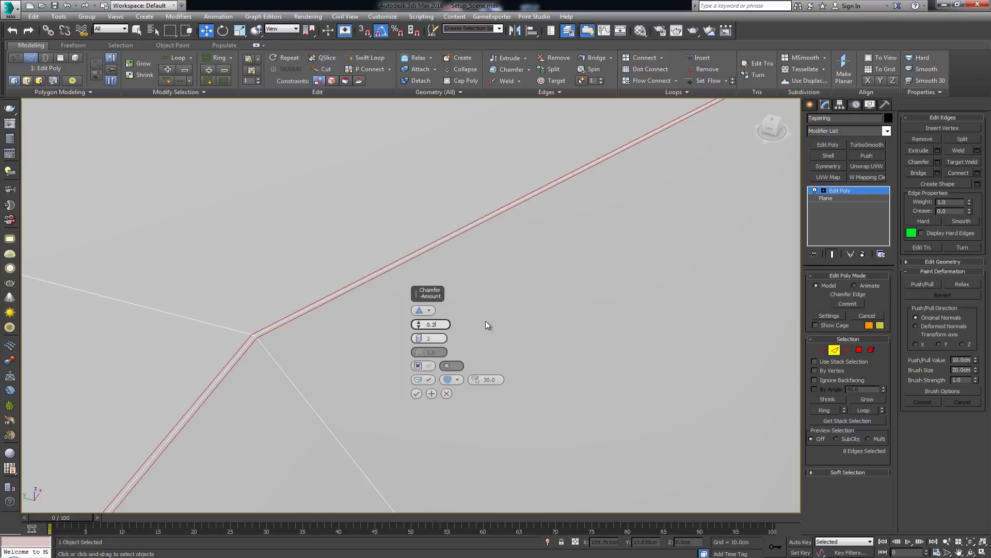
type("2")
key("Return")
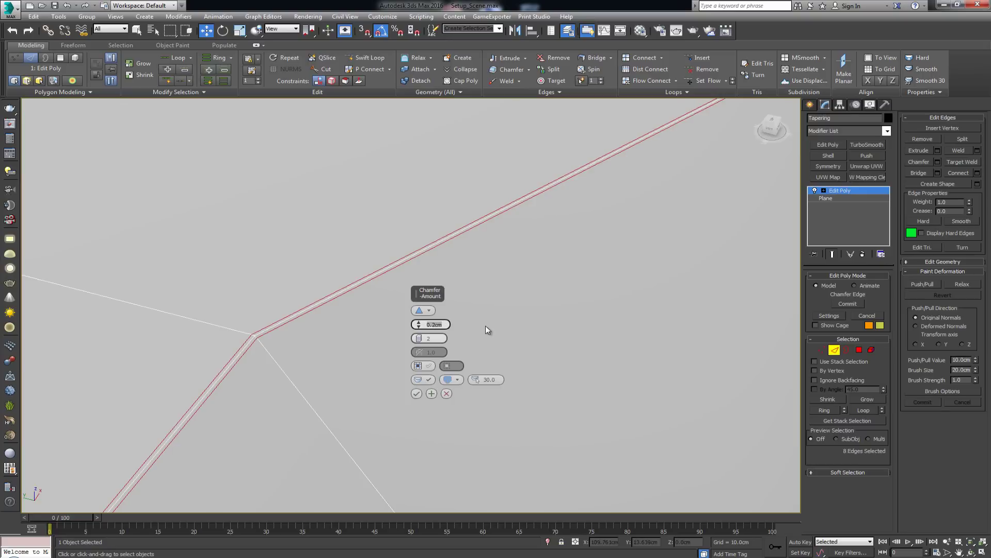
left_click(416, 393)
- Chamfer the full edge loop where the sloped wall meets the flat floor by 0.2 cm with 2 segments
scroll(395, 317, "down", 4)
scroll(391, 312, "down", 3)
middle_click_drag(425, 316, 474, 305, "alt")
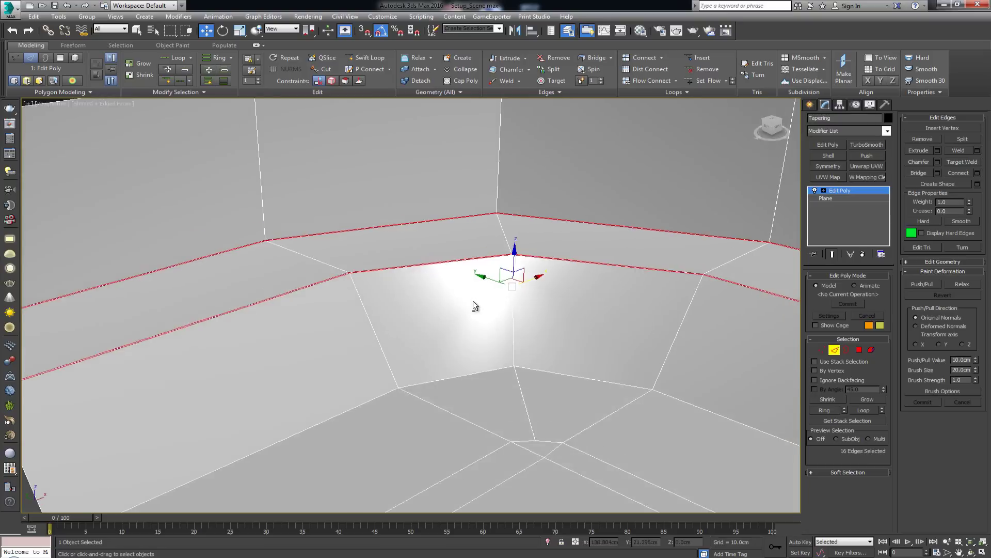
scroll(454, 287, "down", 4)
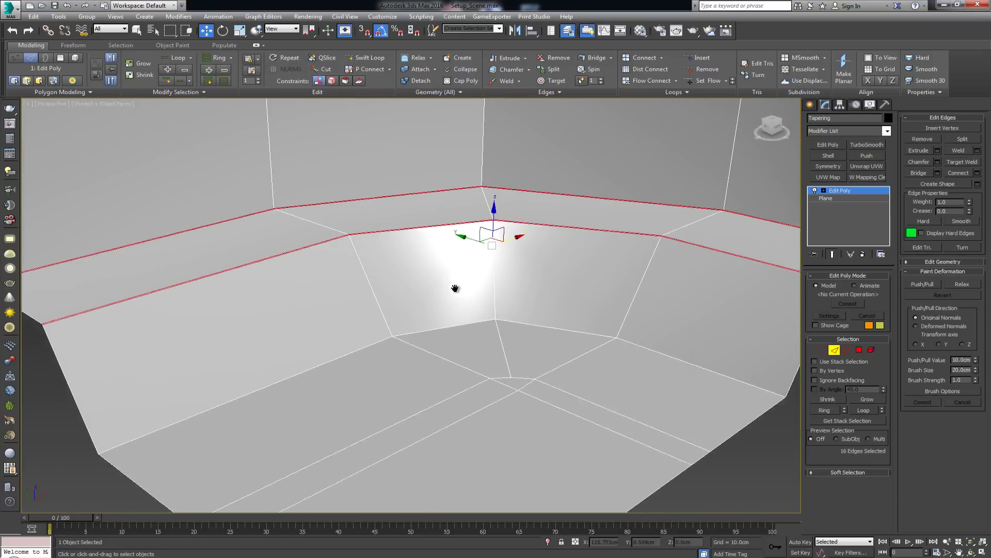
left_click(615, 338)
double_click(538, 330)
middle_click_drag(537, 333, 525, 338, "alt")
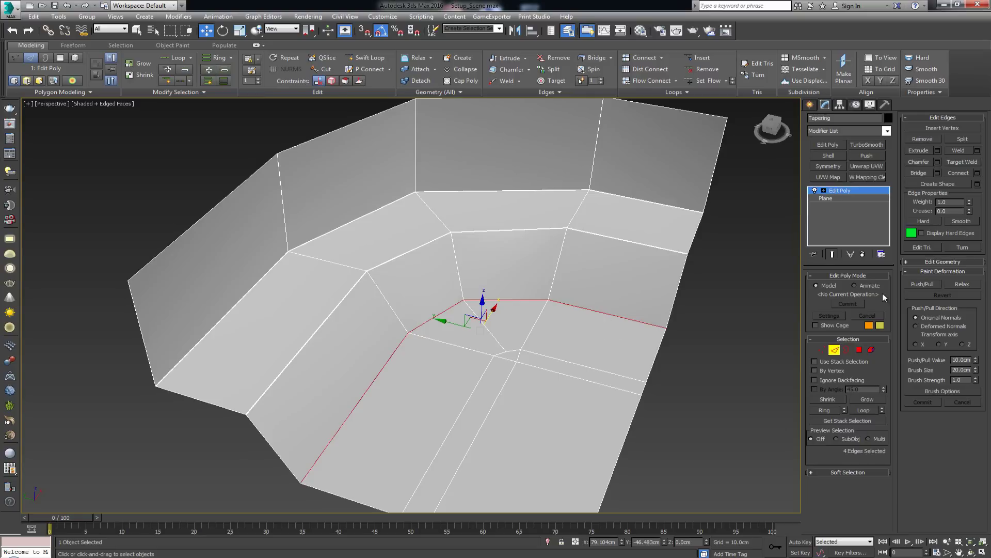
left_click(937, 162)
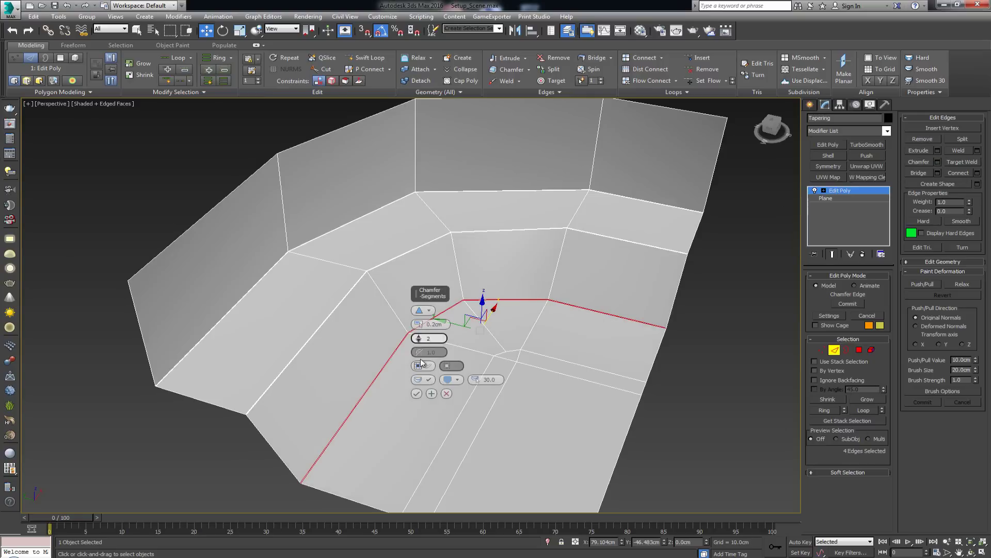
left_click(418, 398)
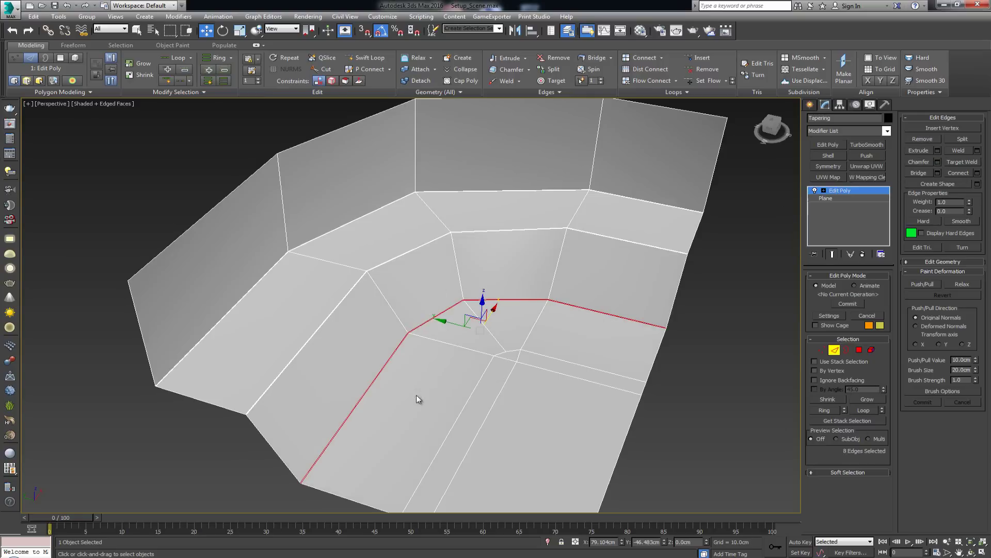
- Add TurboSmooth with 3 iterations and Isoline Display to the whole mesh, and inspect the creases without wireframe
left_click(834, 351)
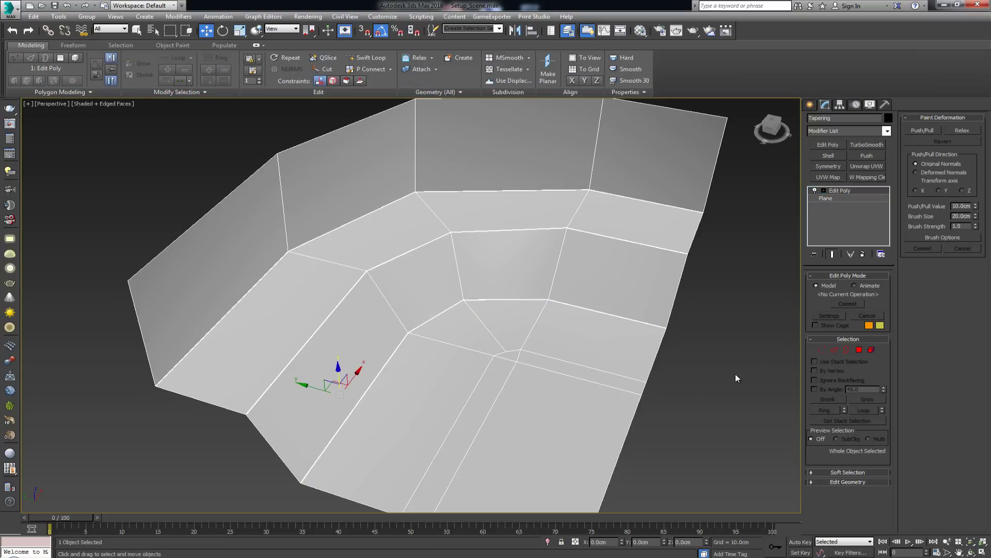
left_click(865, 145)
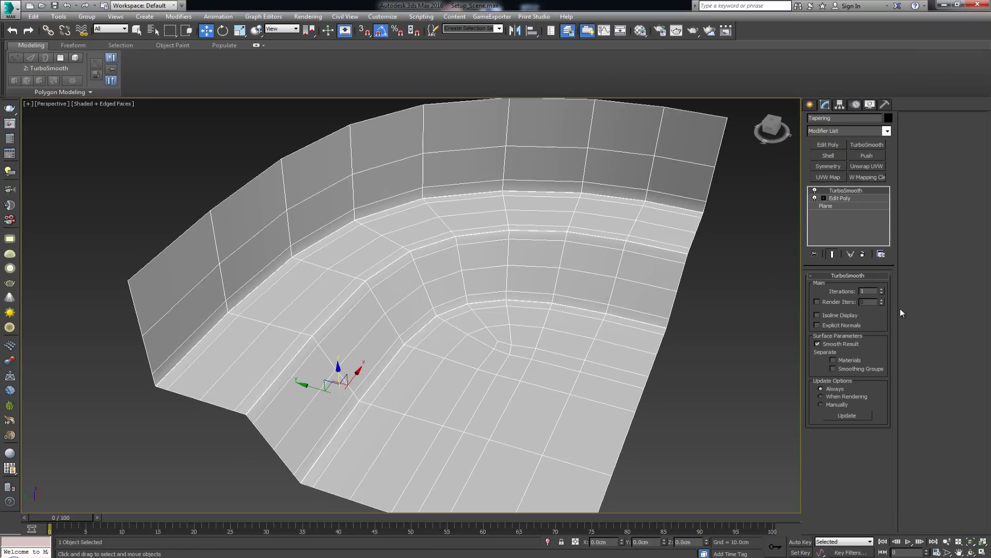
left_click(881, 289)
left_click(881, 289)
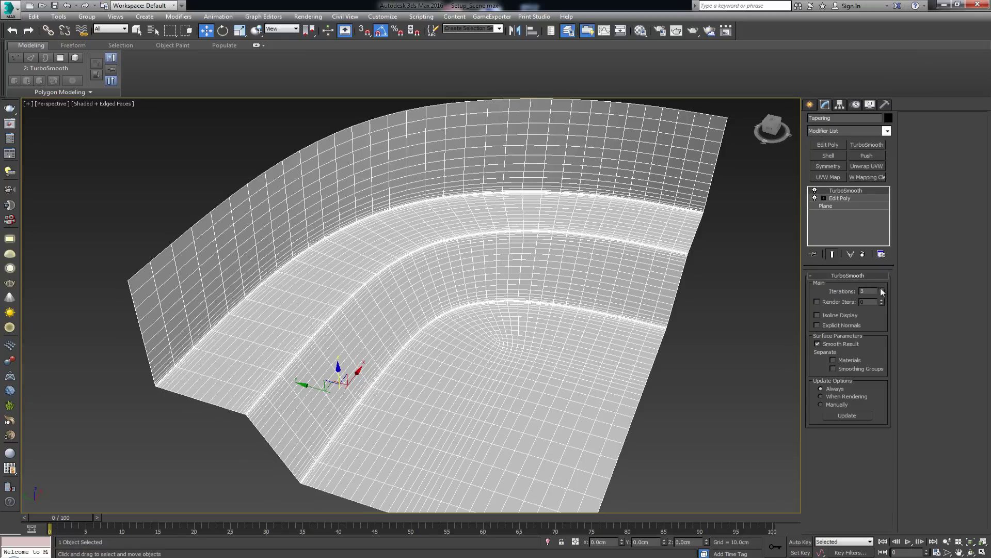
left_click(840, 315)
left_click(739, 373)
key("F4")
mouse_move(466, 301)
middle_mouse_down("alt")
mouse_move(487, 295)
mouse_move(496, 277)
mouse_move(421, 284)
mouse_move(433, 274)
mouse_move(436, 304)
mouse_move(455, 246)
mouse_move(458, 292)
mouse_move(461, 256)
mouse_move(502, 234)
mouse_move(472, 235)
middle_mouse_up("alt")
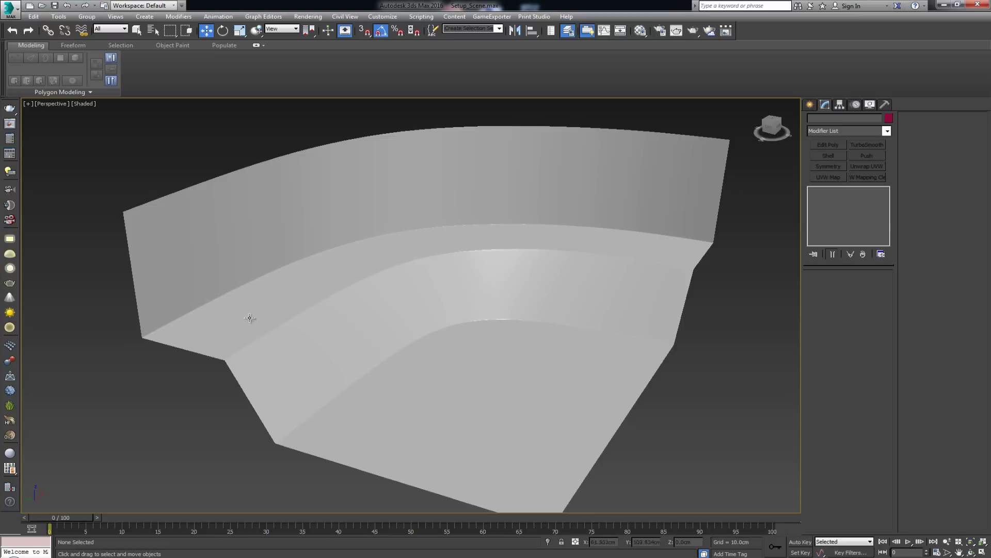
- Reselect the Tapering mesh with edged faces shown, return to its Edit Poly level and turn off the TurboSmooth display
left_click(250, 302)
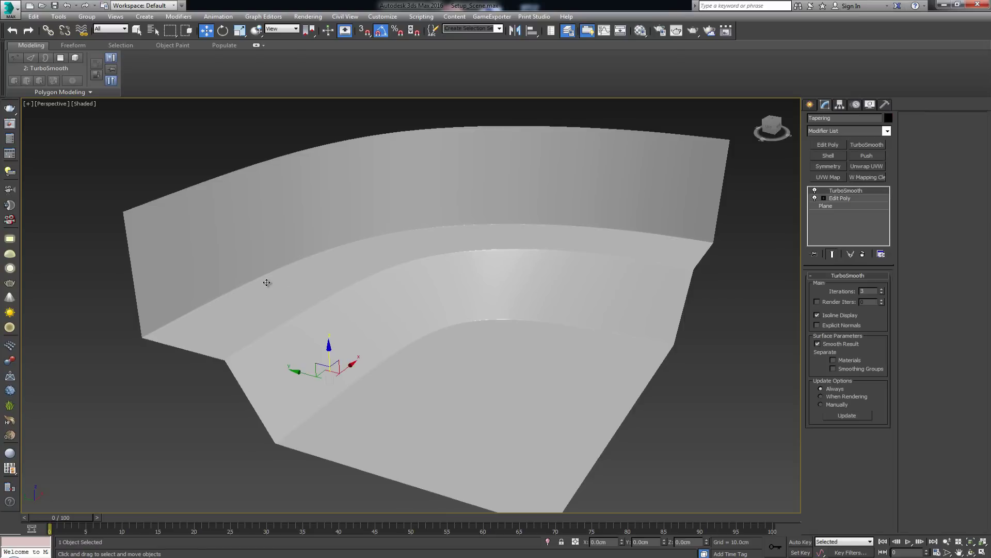
key("F4")
scroll(310, 284, "up", 6)
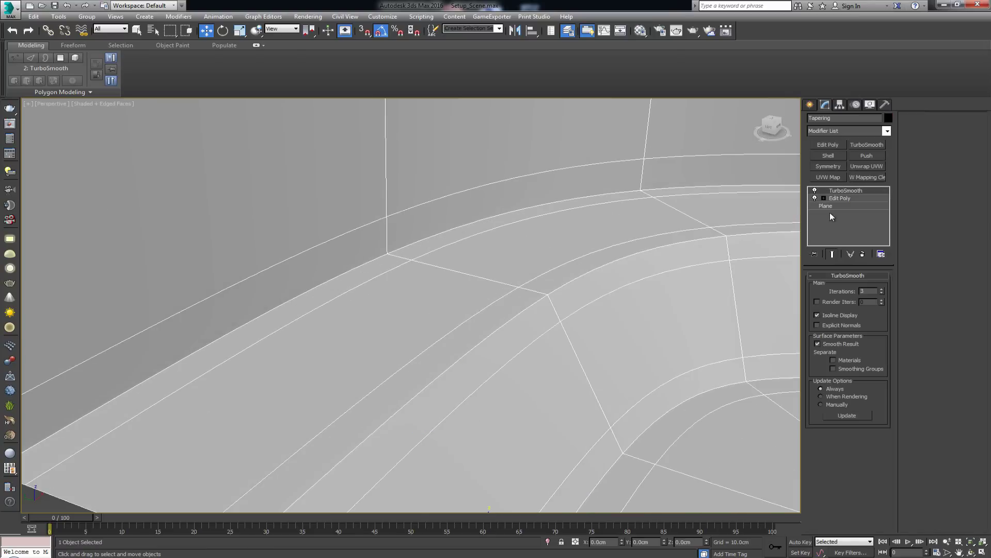
left_click(842, 198)
left_click(815, 191)
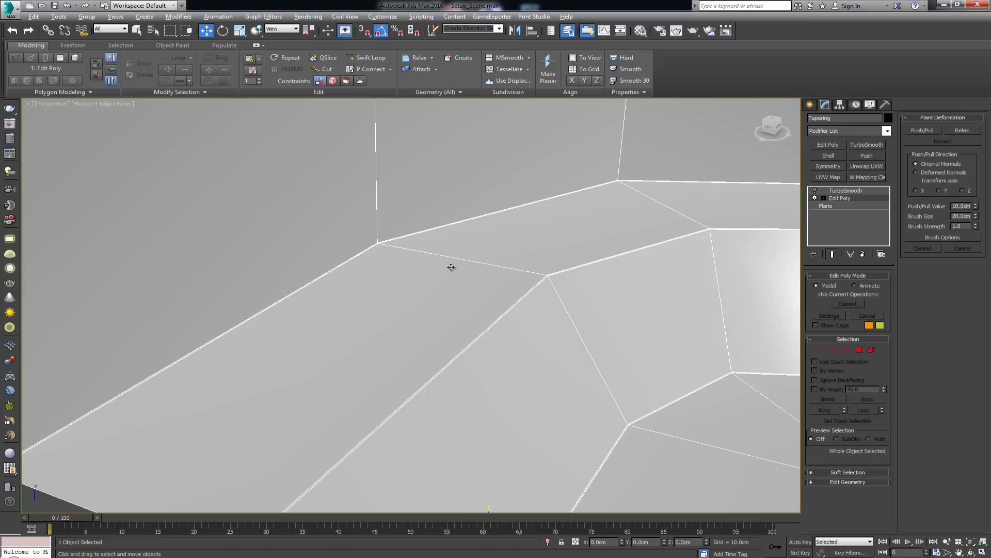
- Select the two outer chamfer edges on both sides of the ledge's lower crease, along its first two spans up to the corner's middle
middle_click_drag(452, 266, 431, 284)
scroll(431, 284, "up", 3)
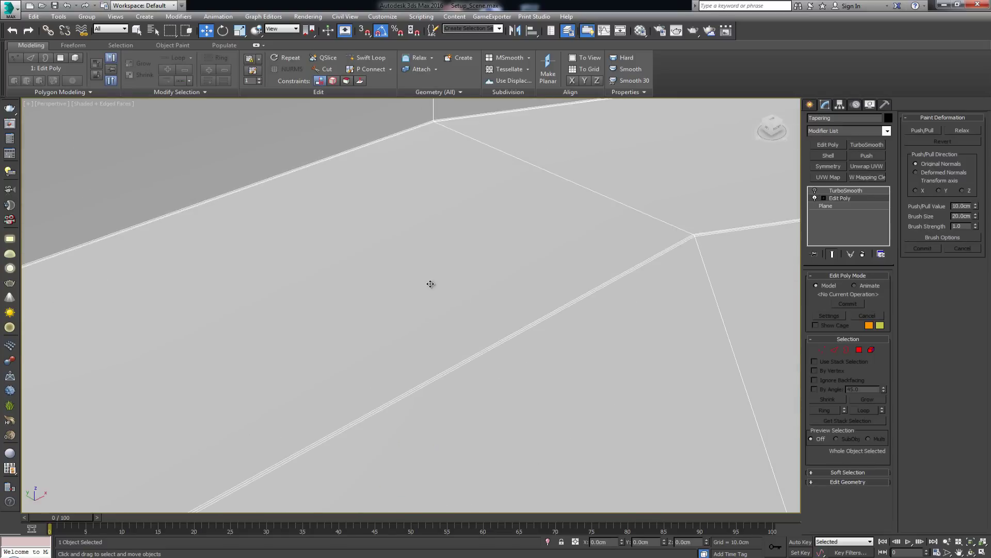
middle_click_drag(629, 290, 518, 330)
scroll(517, 310, "up", 3)
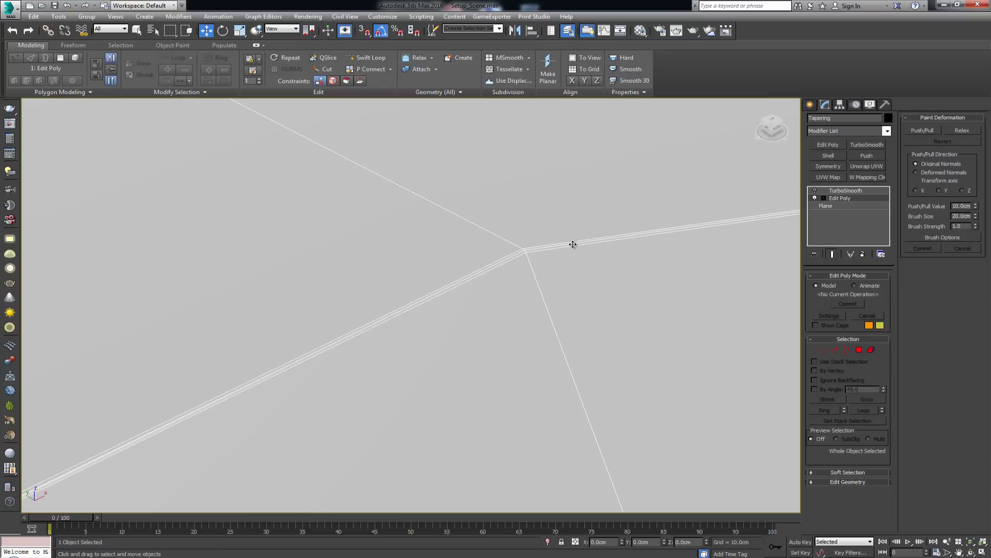
middle_click_drag(564, 253, 469, 315)
scroll(469, 315, "down", 5)
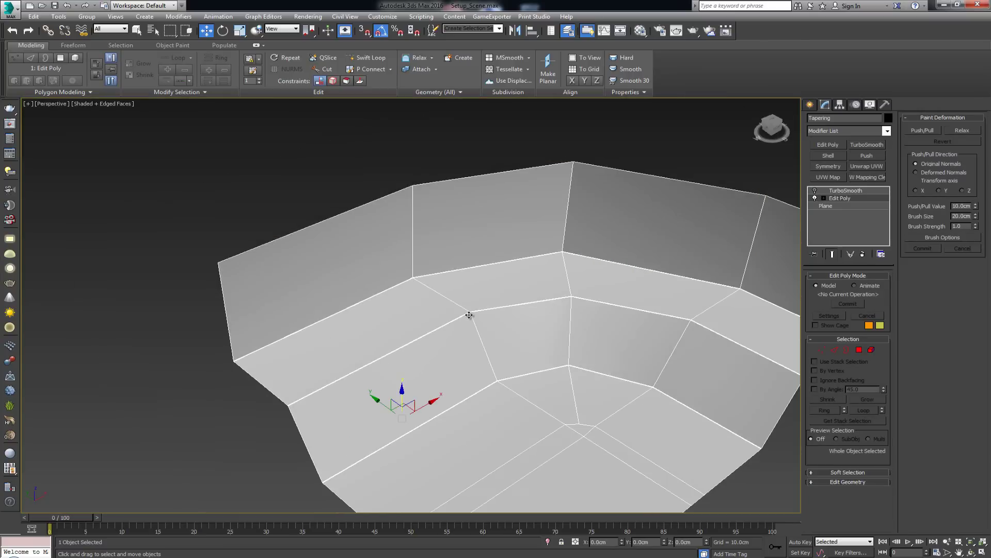
scroll(469, 315, "up", 5)
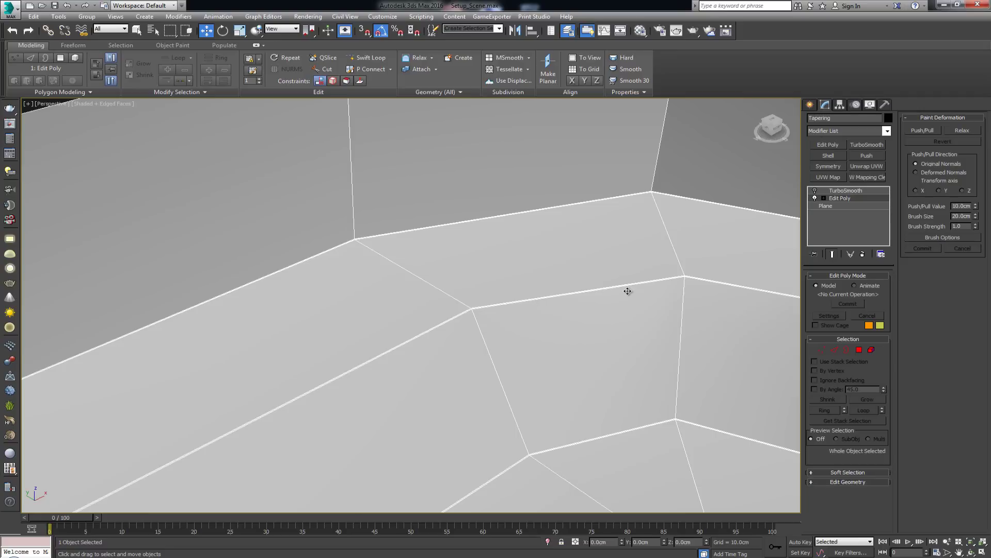
scroll(529, 301, "up", 4)
scroll(503, 301, "up", 4)
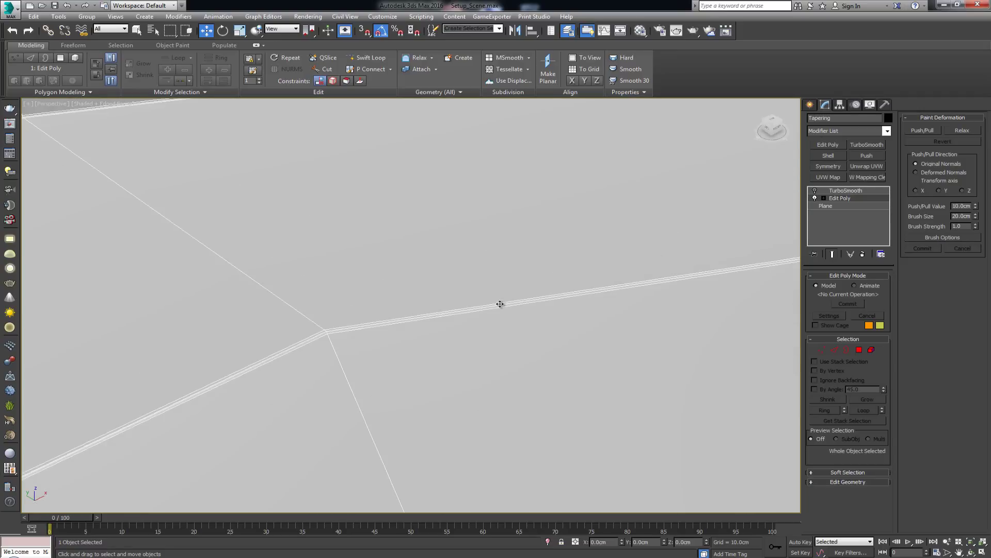
key("2")
left_click(316, 334)
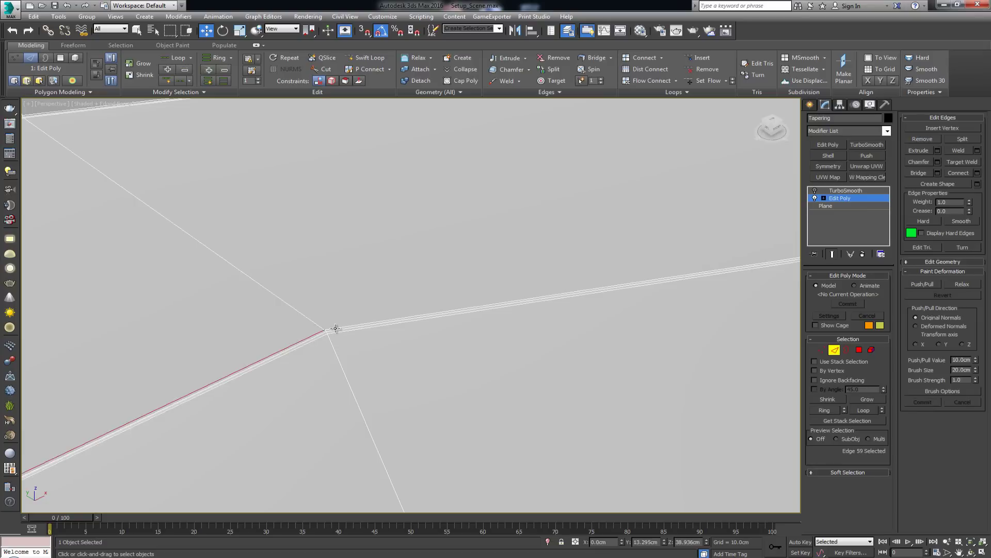
left_click(335, 329, "ctrl")
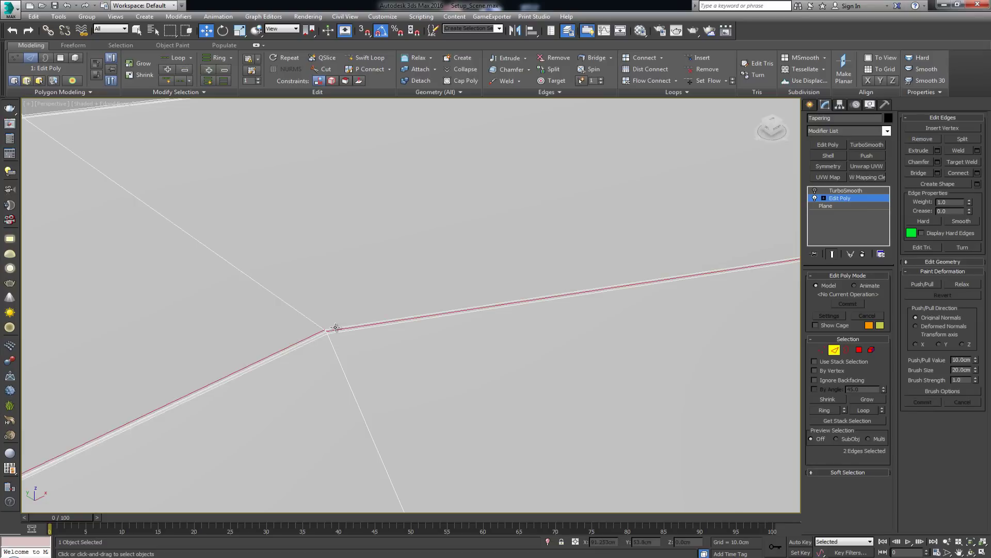
left_click(336, 329, "alt")
left_click(336, 327, "ctrl")
left_click(323, 337, "ctrl")
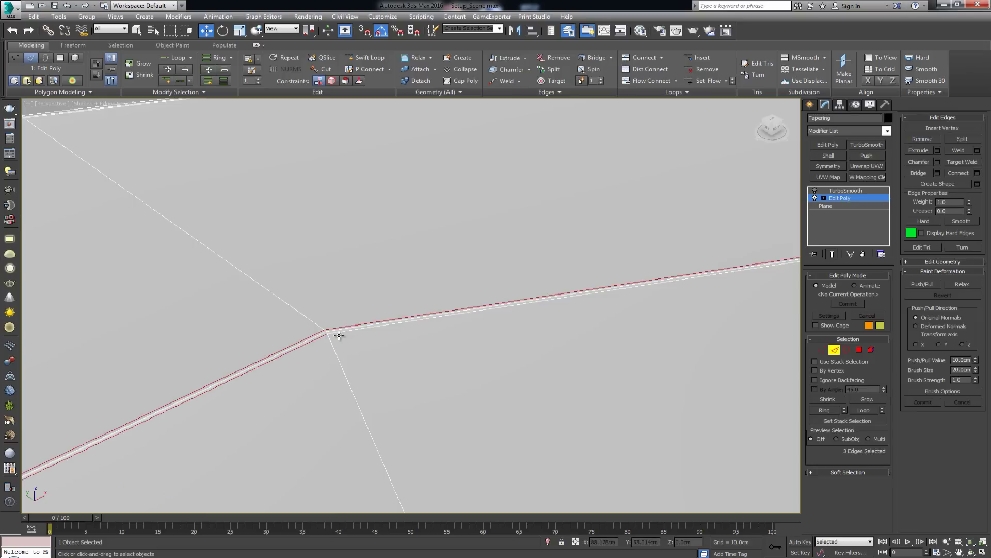
left_click(350, 331, "ctrl")
- Apply Set Flow to the four selected support edges to spread them away from the crease
scroll(389, 332, "down", 6)
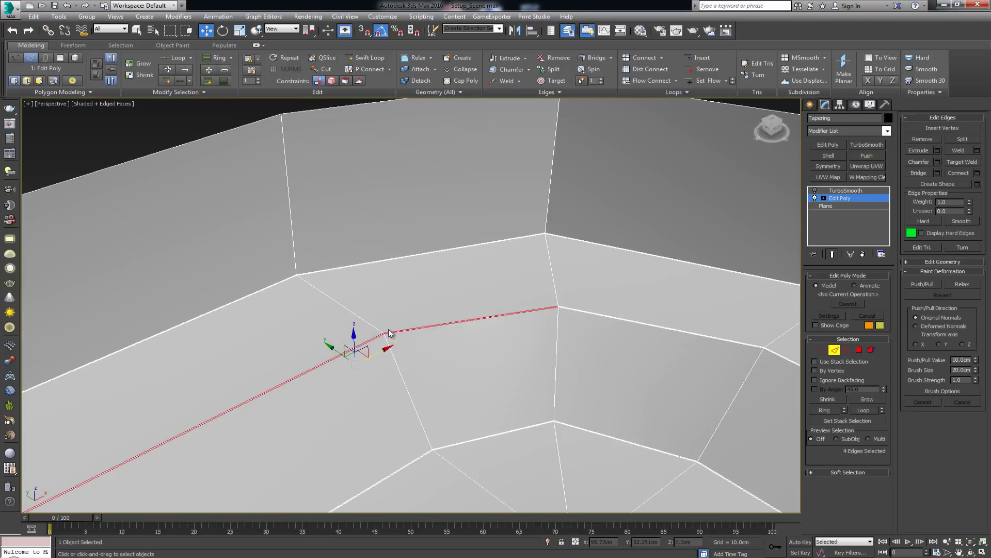
middle_click_drag(389, 332, 447, 270)
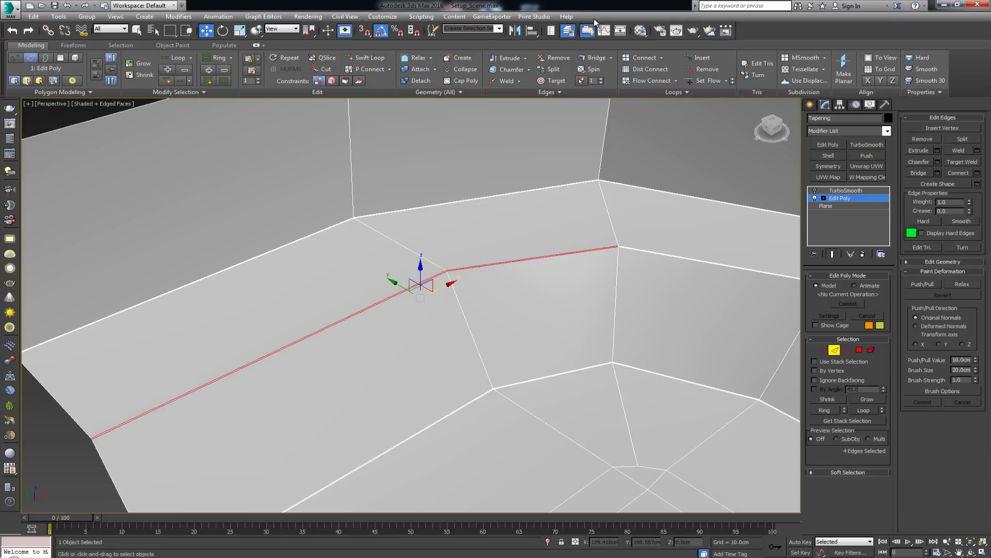
scroll(457, 266, "up", 5)
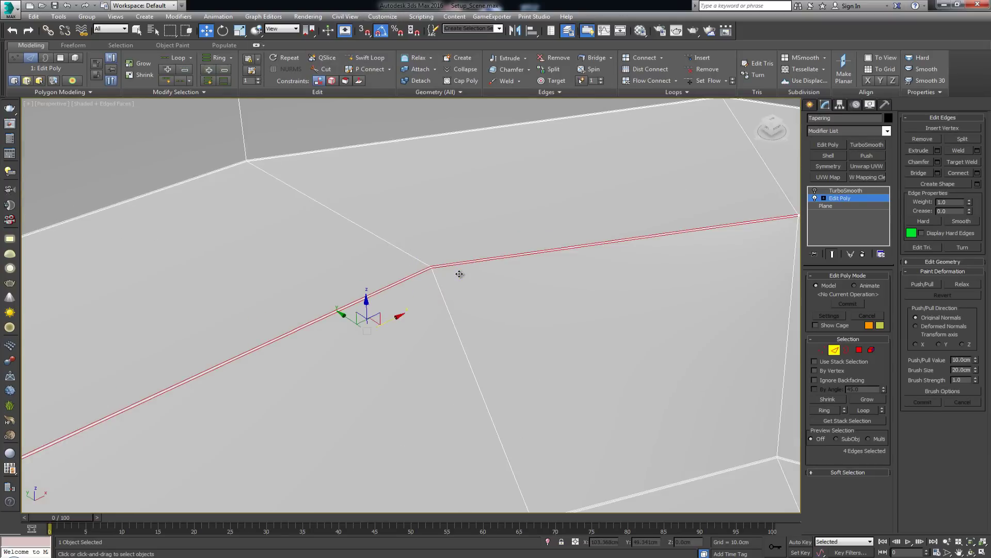
scroll(403, 261, "up", 5)
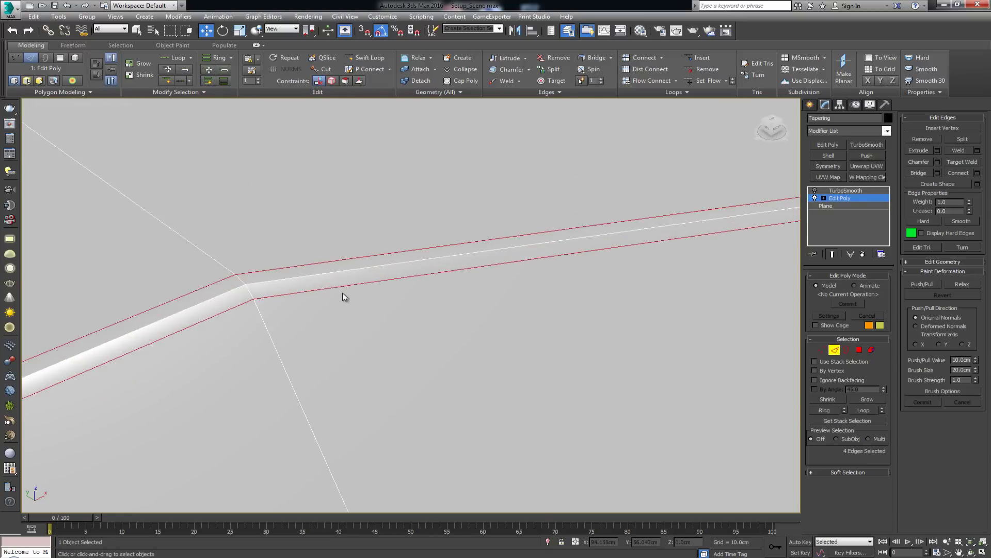
scroll(344, 295, "down", 3)
scroll(343, 294, "down", 5)
scroll(343, 293, "up", 4)
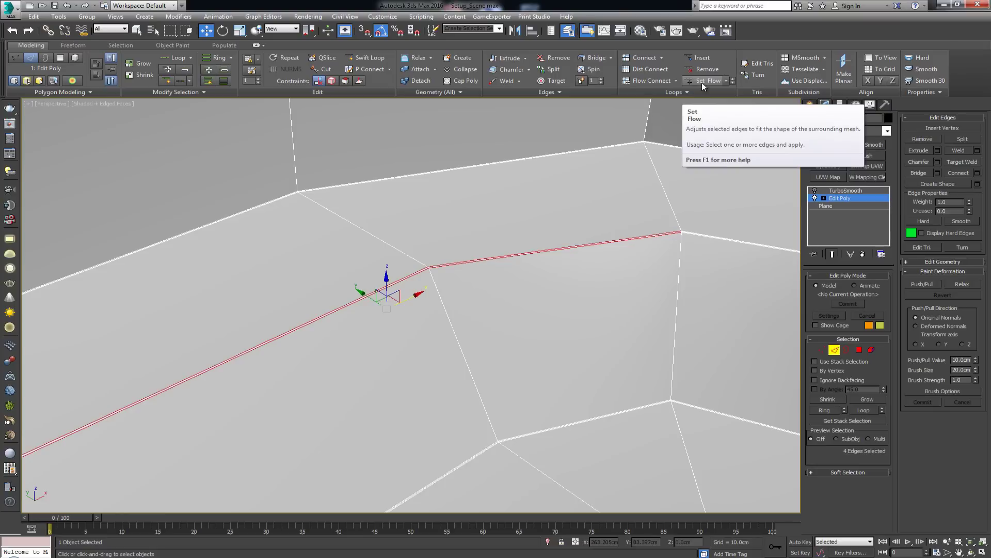
scroll(322, 329, "up", 4)
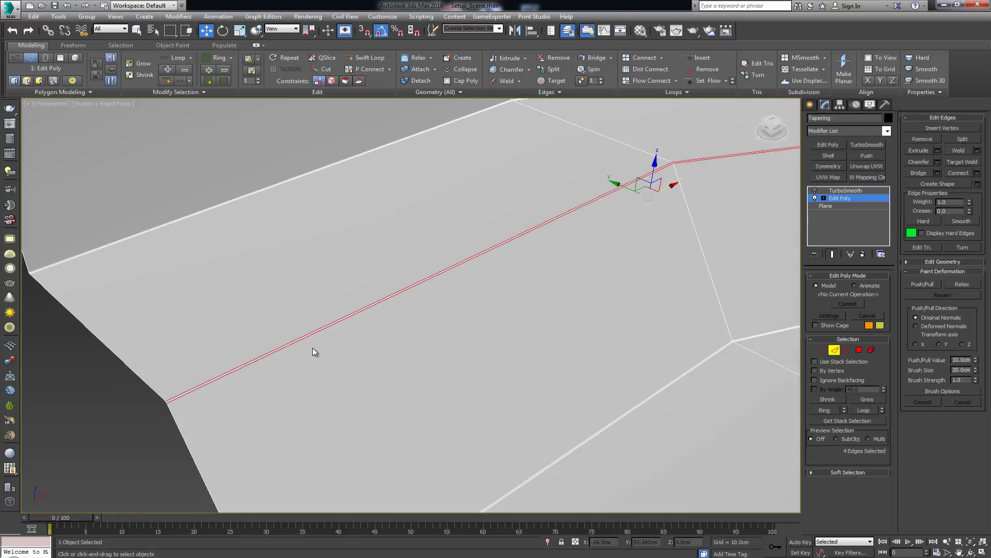
scroll(258, 369, "down", 6)
scroll(291, 359, "up", 3)
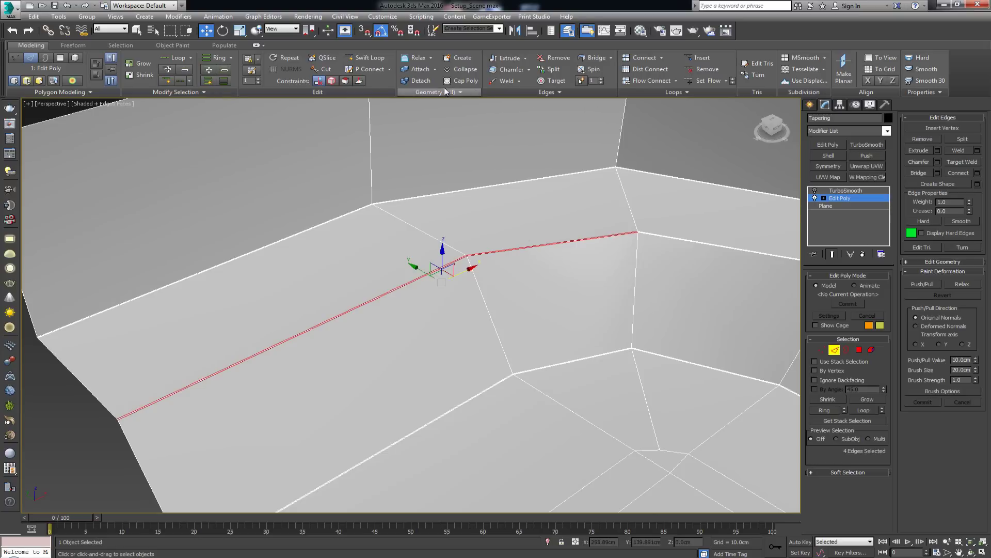
left_click(704, 82)
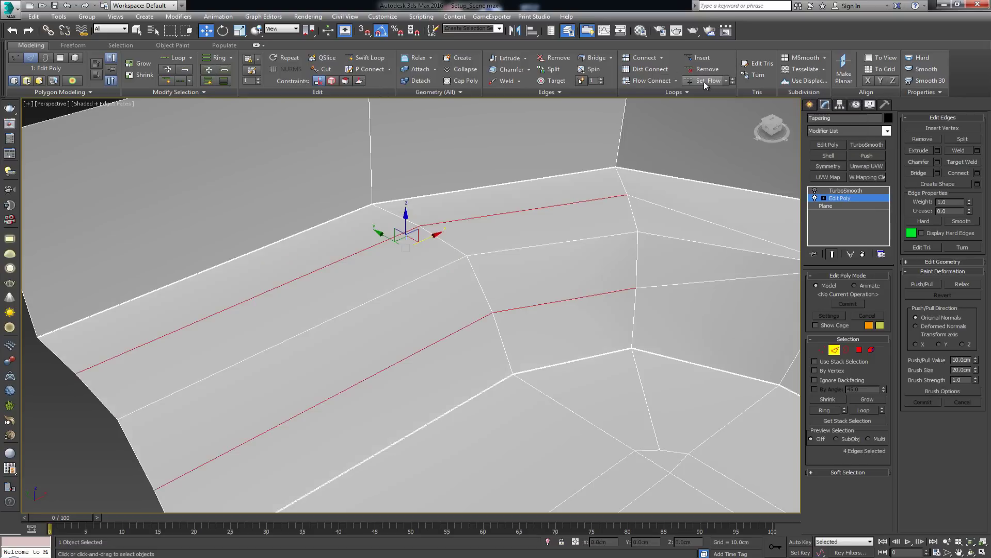
- Slide the support vertex above the ledge's lower crease at the corner's middle along its edge until it sits close to the crease
middle_click_drag(559, 221, 524, 196)
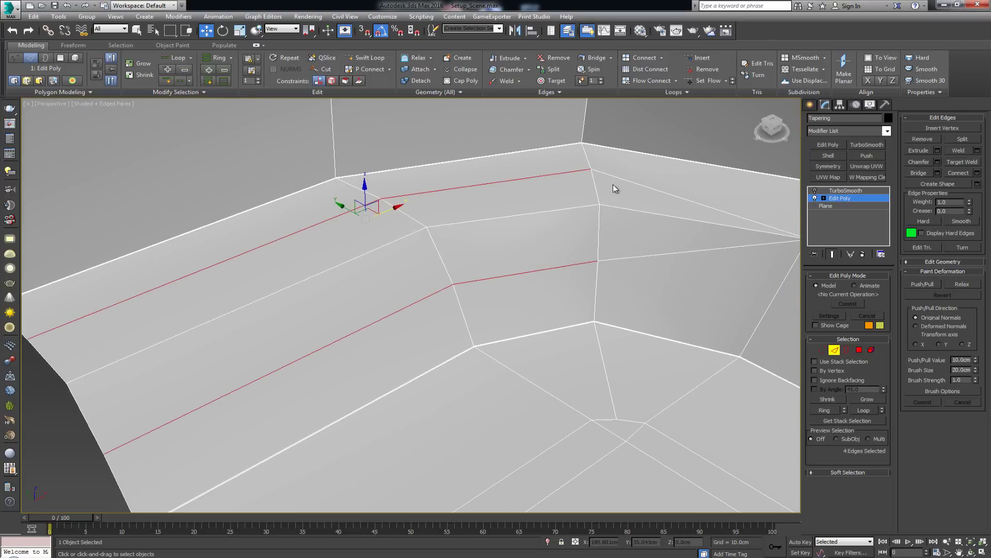
middle_click_drag(613, 187, 518, 252)
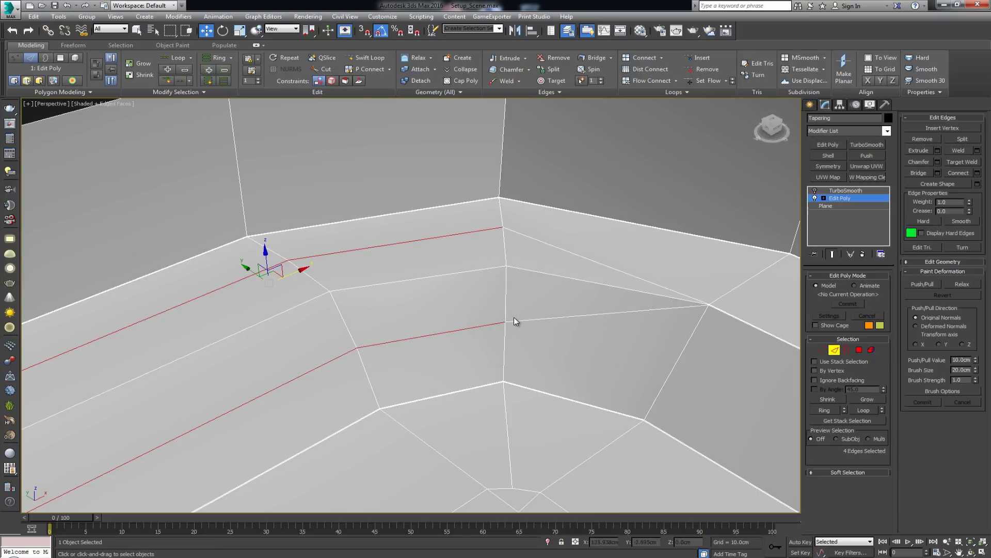
key("1")
left_click(503, 228)
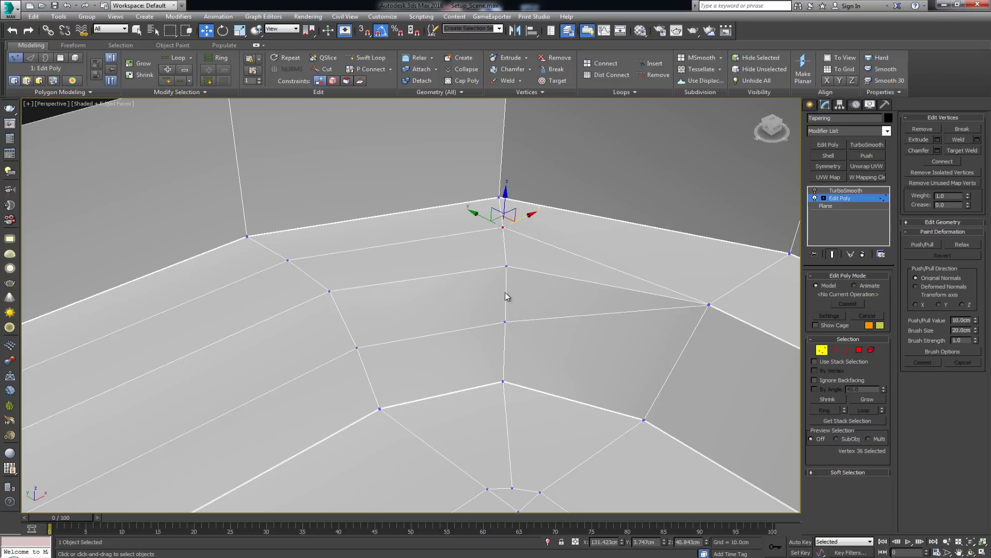
middle_click_drag(505, 293, 664, 284, "alt")
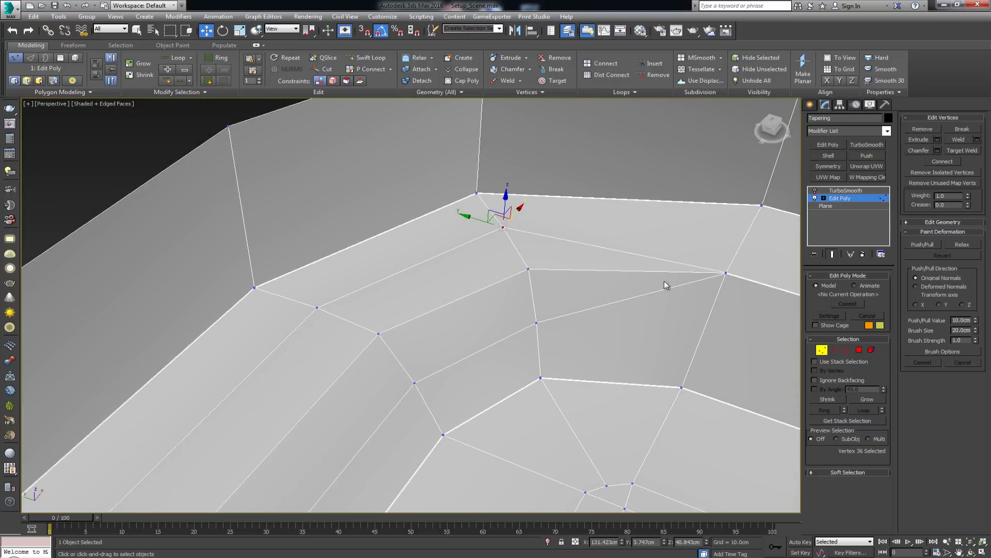
left_click(930, 223)
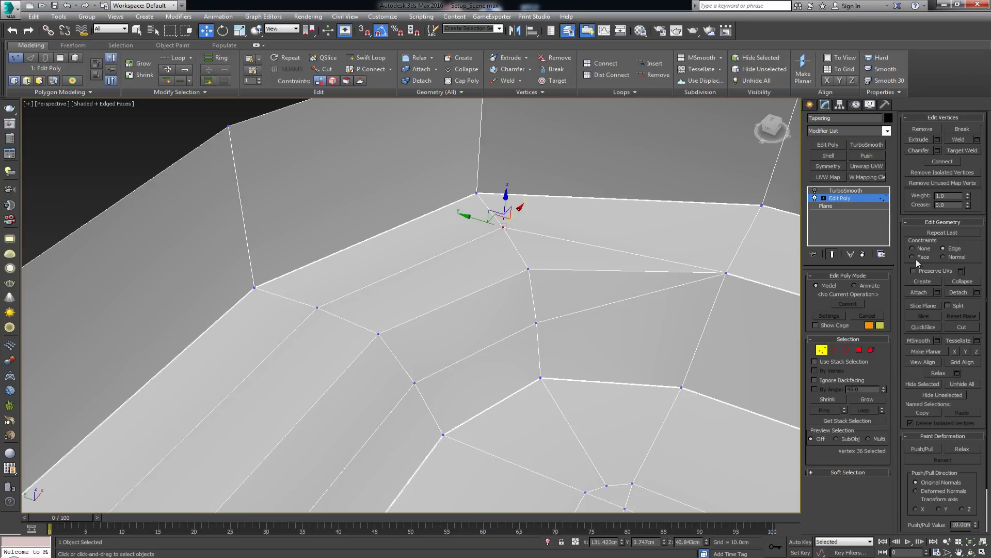
scroll(752, 281, "up", 3)
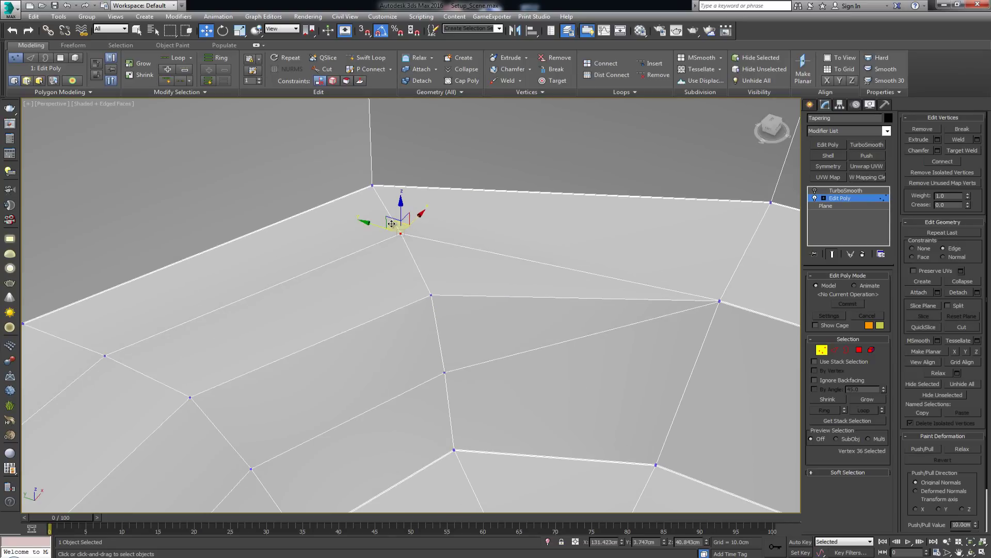
left_click_drag(391, 223, 442, 325)
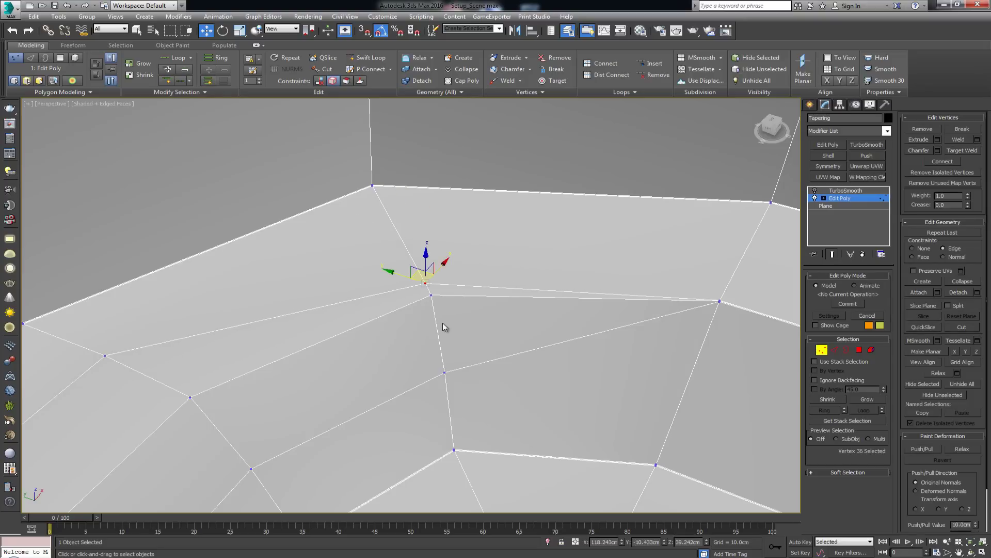
- Slide the support vertex below the ledge's lower crease at the corner's middle up its edge, close to the crease
left_click(444, 371)
left_click_drag(437, 364, 433, 340)
middle_click_drag(433, 340, 410, 330, "alt")
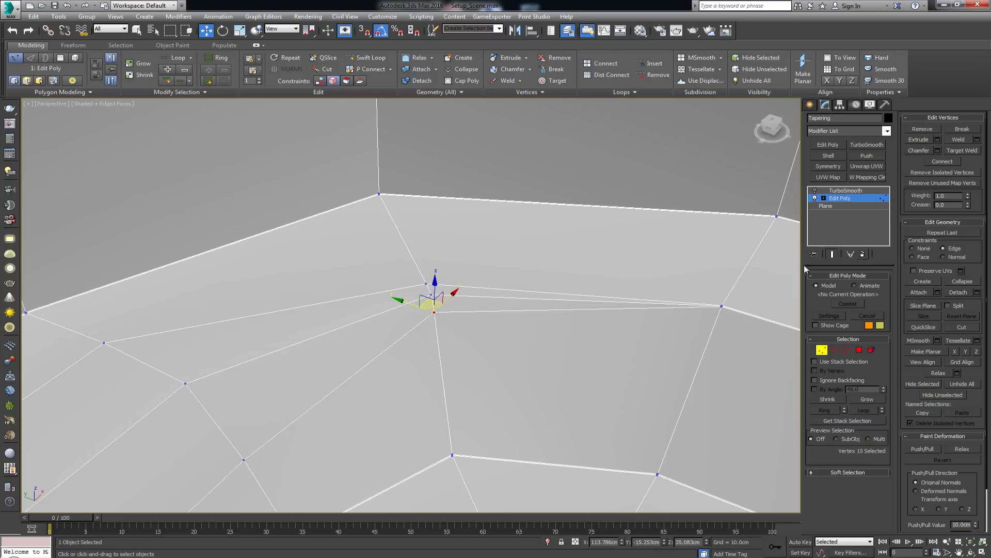
- Turn the TurboSmooth display back on, deselect the mesh and inspect how the ledge's lower crease fades, with and without wireframe
middle_click_drag(538, 228, 547, 222)
scroll(547, 222, "down", 3)
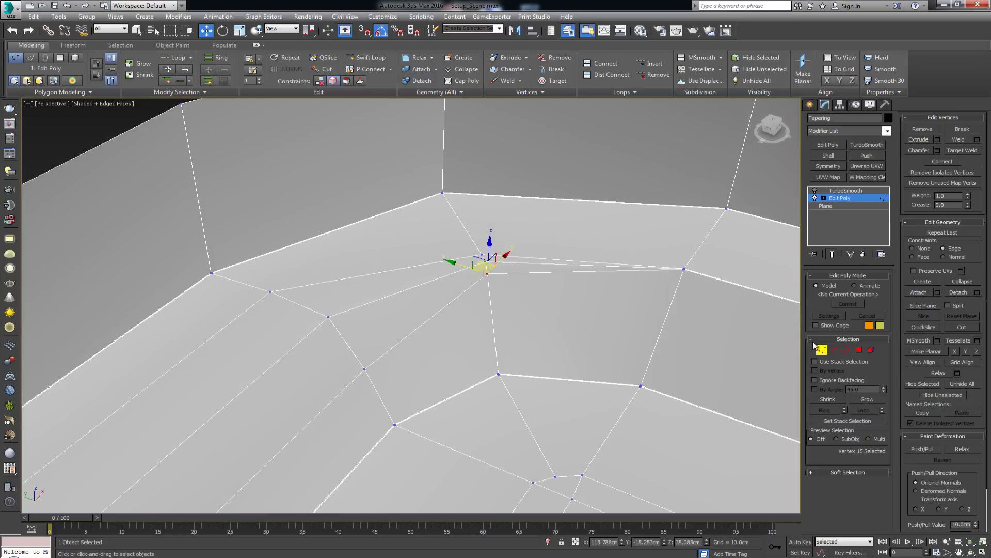
left_click(822, 349)
scroll(568, 267, "down", 2)
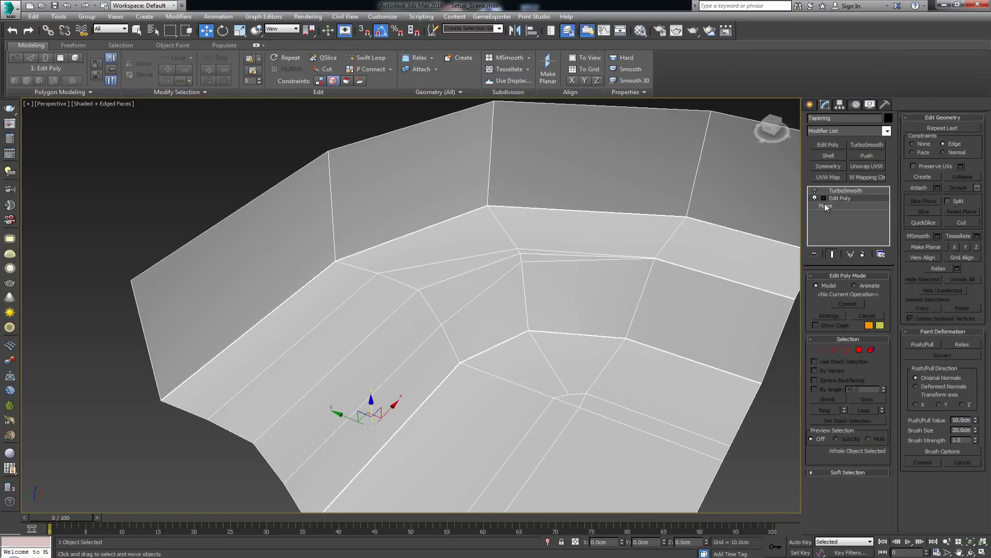
left_click(815, 190)
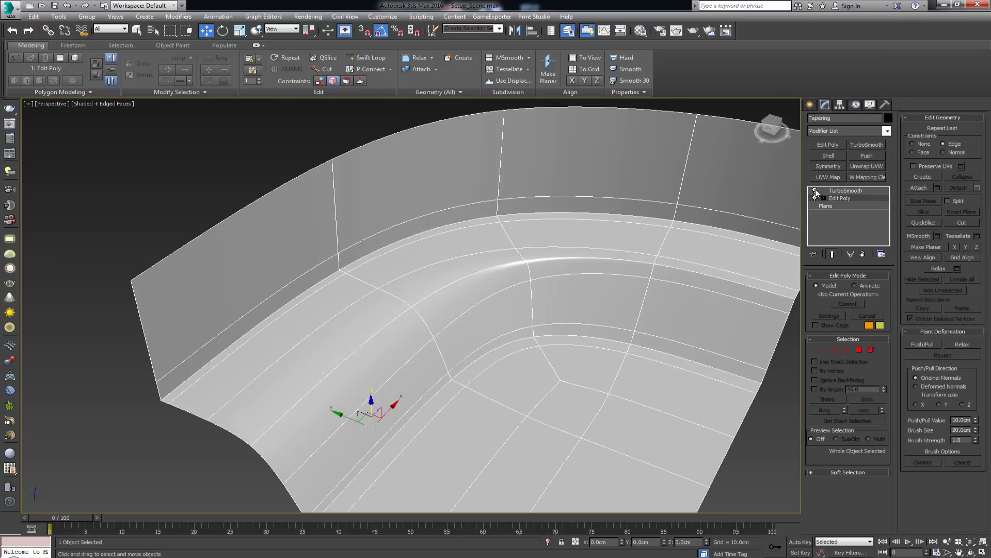
key("ctrl+d")
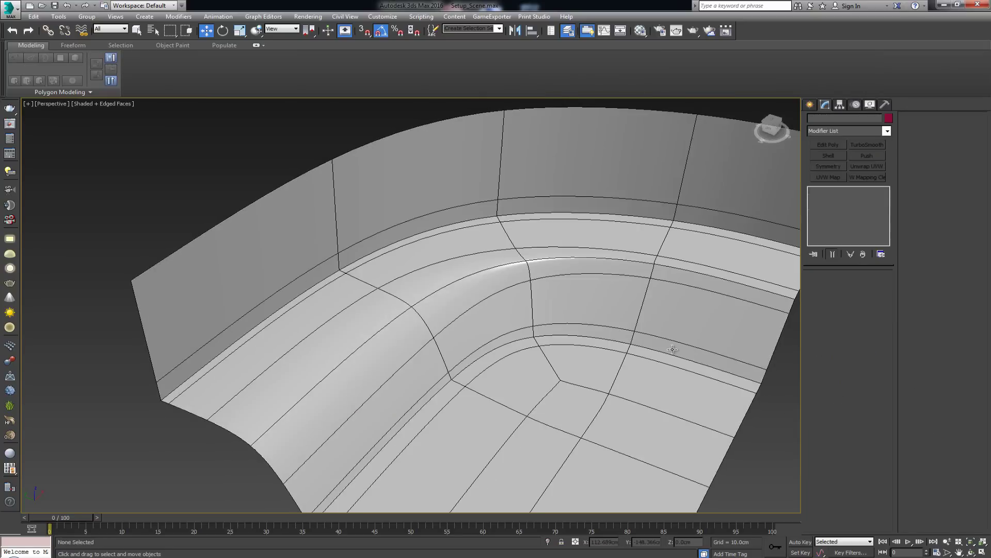
key("F4")
mouse_move(564, 273)
middle_mouse_down("alt")
mouse_move(551, 284)
mouse_move(577, 270)
mouse_move(354, 312)
mouse_move(317, 330)
middle_mouse_up("alt")
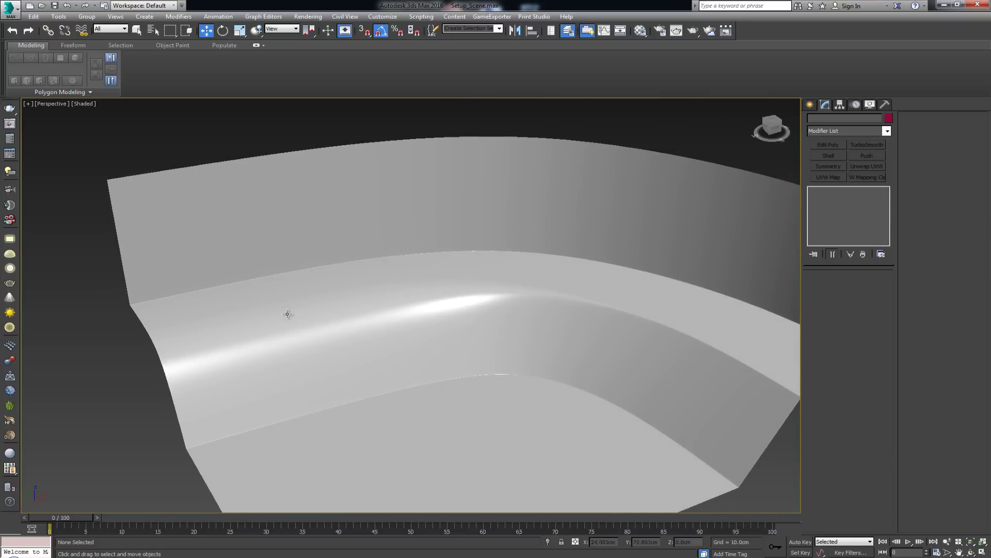
middle_click_drag(323, 325, 351, 345, "alt")
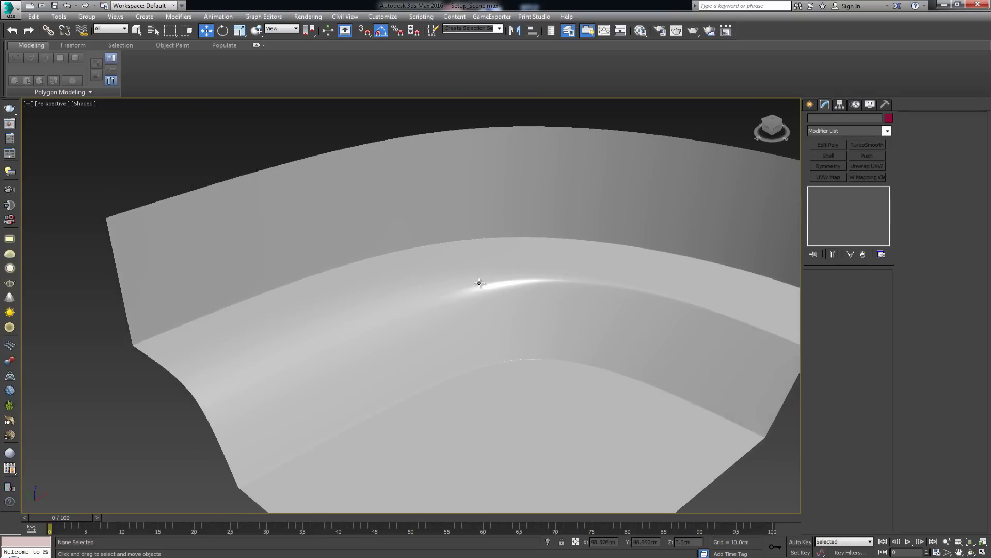
scroll(480, 281, "up", 4)
key("F4")
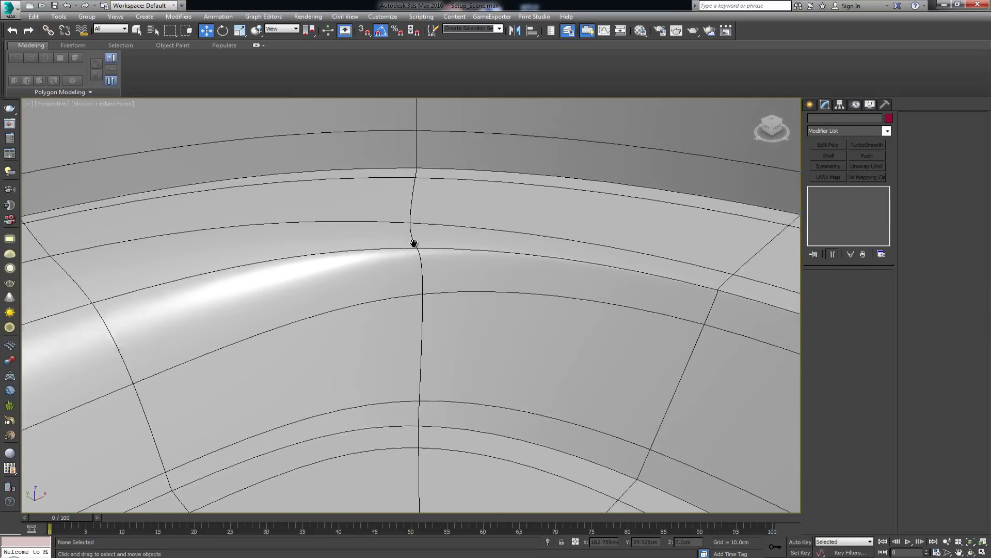
middle_click_drag(602, 309, 414, 243)
scroll(411, 242, "down", 2)
scroll(438, 245, "down", 1)
scroll(439, 249, "up", 3)
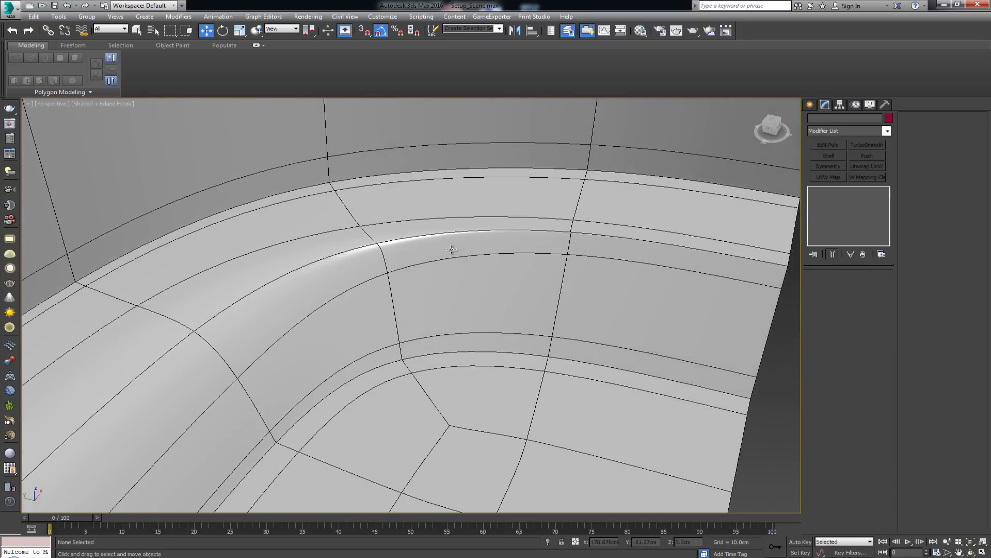
key("F4")
middle_click_drag(403, 250, 317, 261, "alt")
- Reselect the Tapering mesh with edged faces shown, return to its Edit Poly level and turn off the TurboSmooth display
left_click(316, 261)
key("F4")
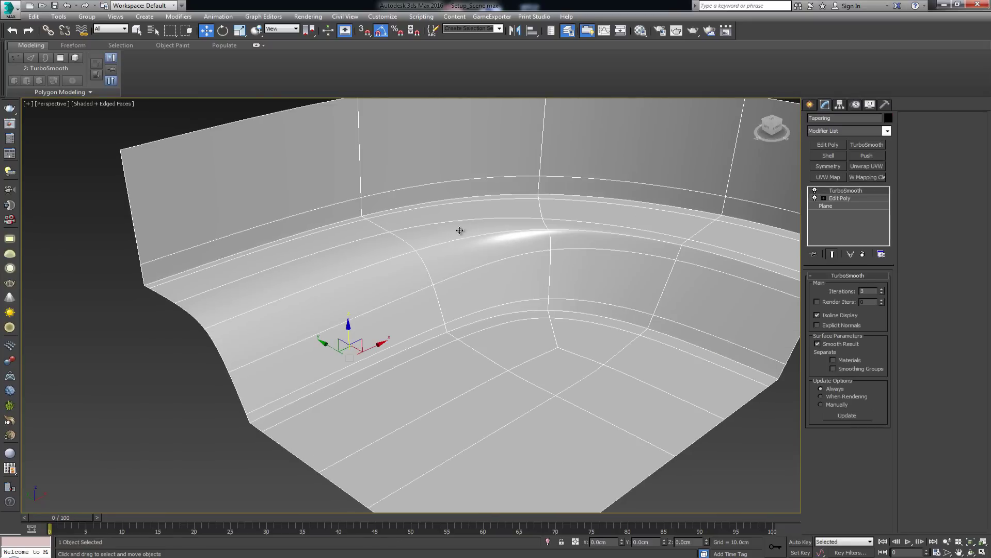
left_click(847, 199)
left_click(815, 191)
- Try Set Flow on the four outer chamfer edges either side of the crease between wall and ledge, along its first two spans
middle_click_drag(251, 264, 411, 281)
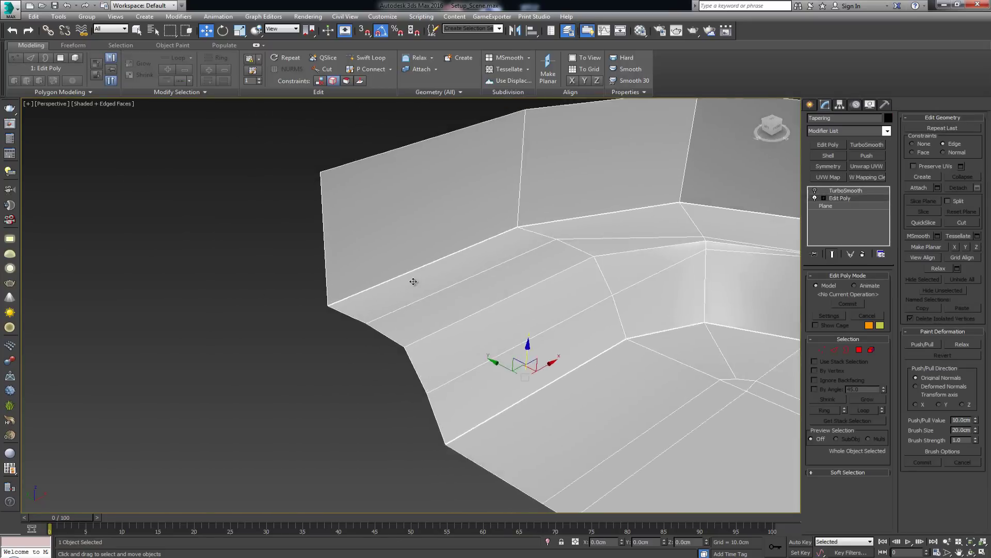
scroll(402, 277, "up", 5)
key("2")
left_click(349, 267)
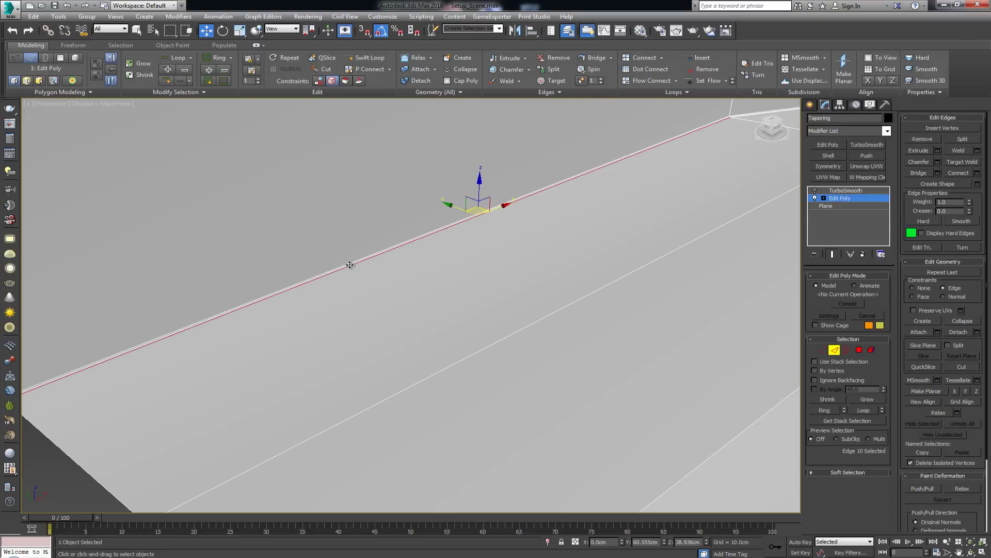
scroll(372, 310, "down", 4)
middle_click_drag(392, 356, 372, 319, "alt")
left_click(354, 274, "ctrl")
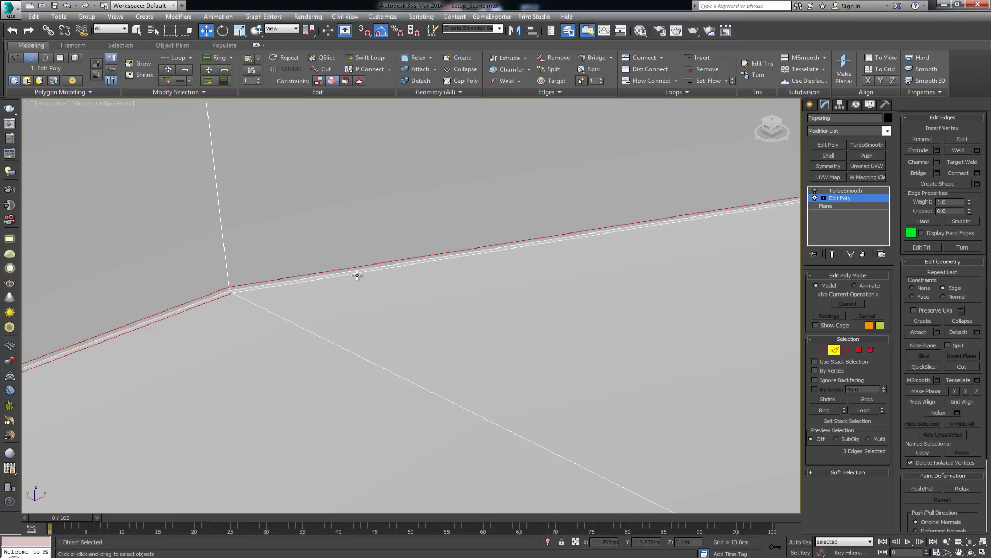
middle_click_drag(428, 304, 381, 356, "alt")
scroll(382, 355, "down", 4)
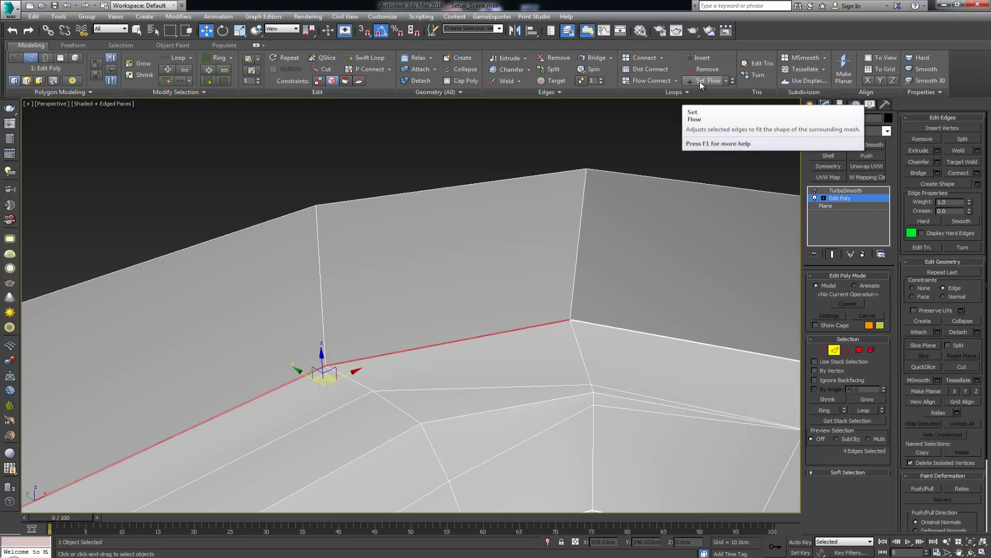
middle_click_drag(255, 360, 321, 314)
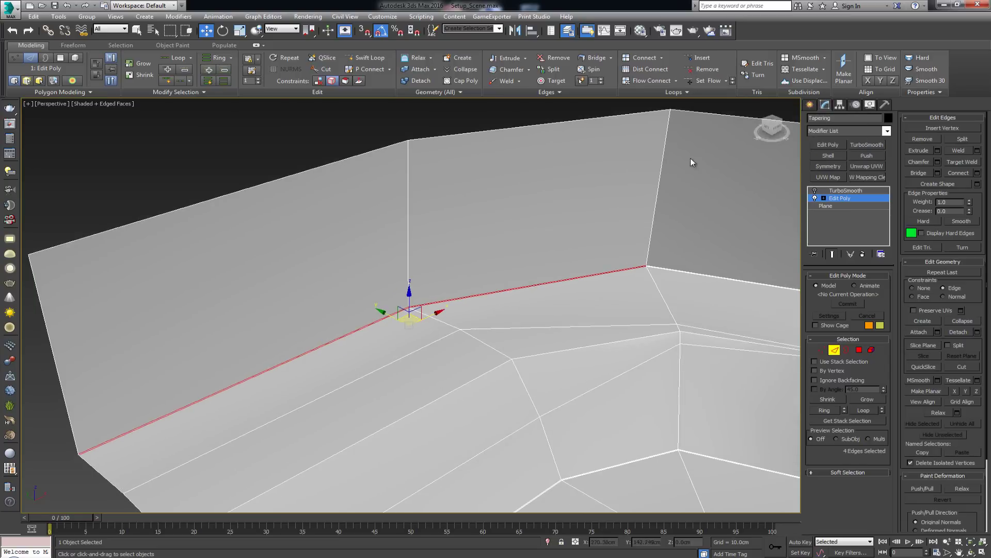
left_click(715, 80)
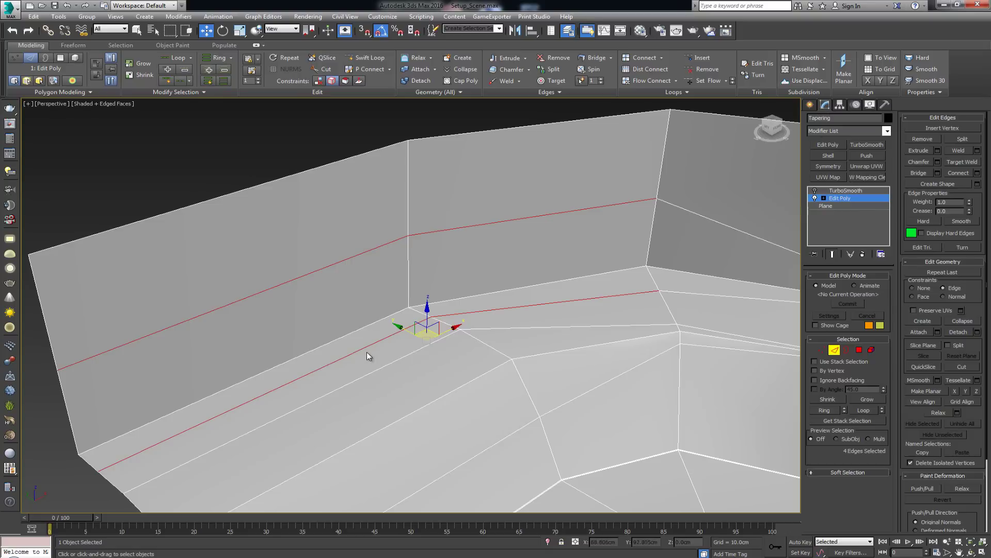
- Undo the Set Flow on the wall-to-ledge crease's support edges and clear the edge selection
left_click(415, 236)
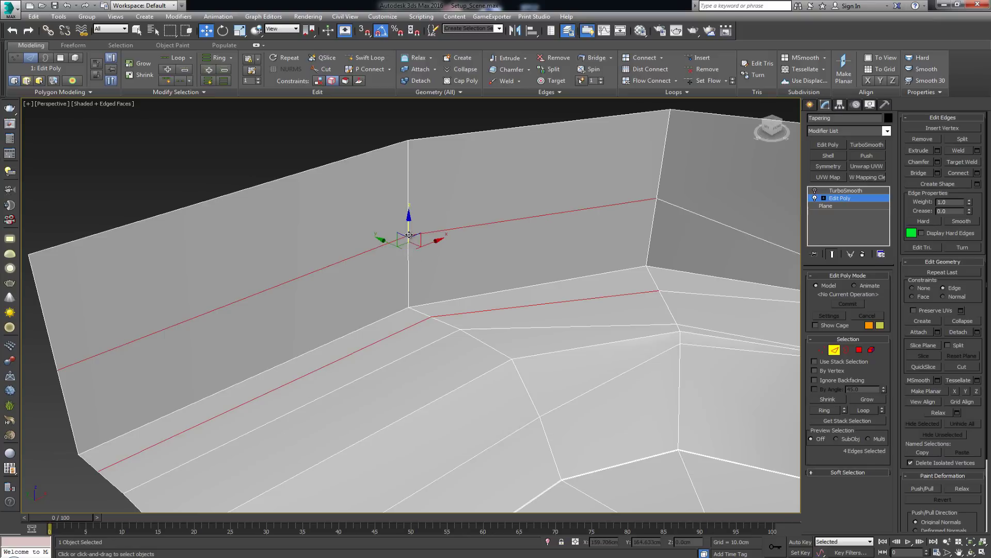
middle_click_drag(409, 235, 433, 276, "alt")
scroll(457, 250, "down", 4)
scroll(456, 252, "up", 2)
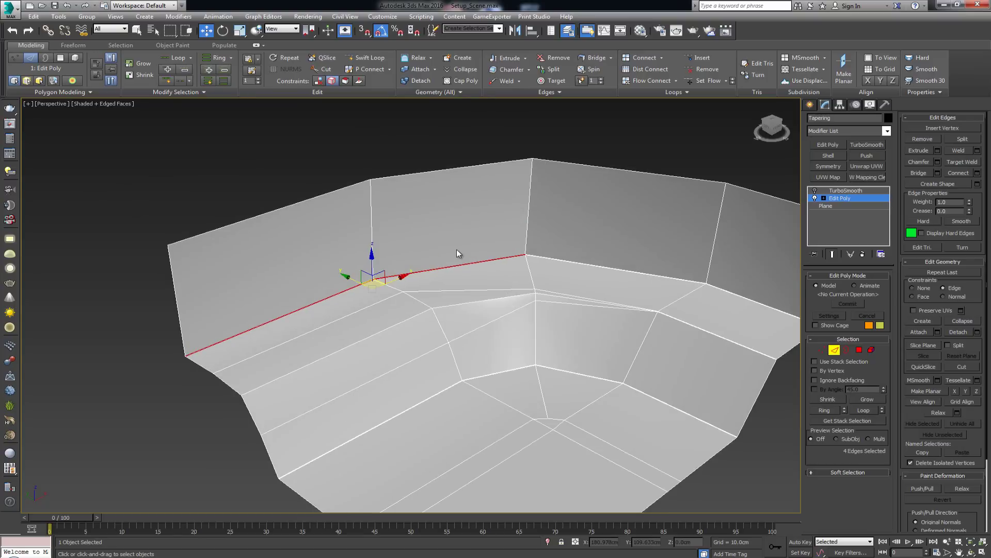
left_click(441, 140)
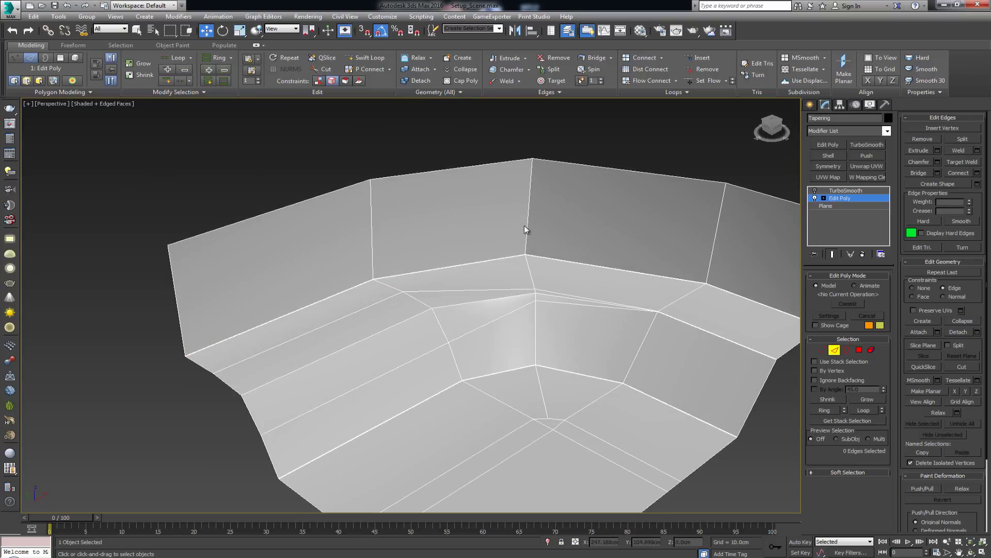
- Add a horizontal edge loop around the middle of the upright wall with Swift Loop
middle_click_drag(524, 228, 491, 225)
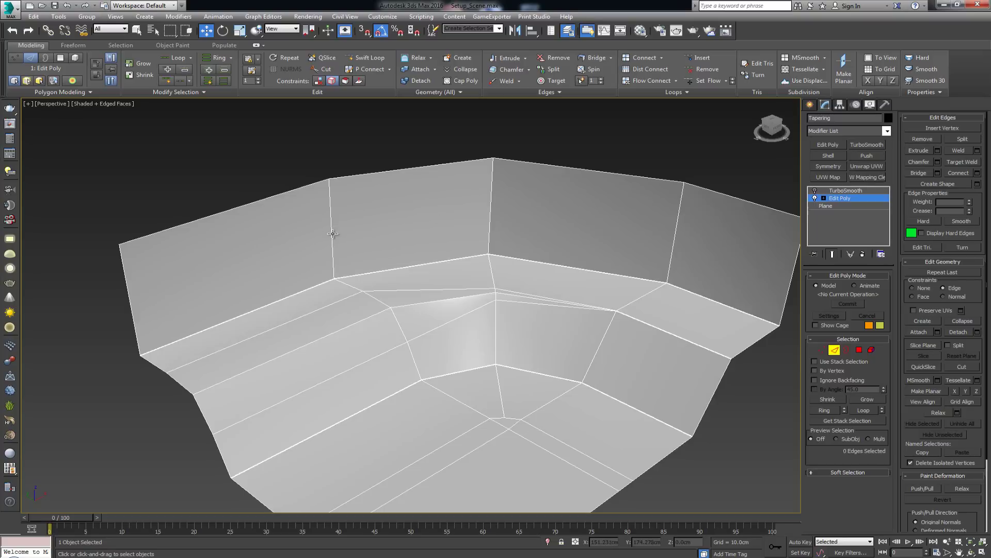
key("shift+alt+w")
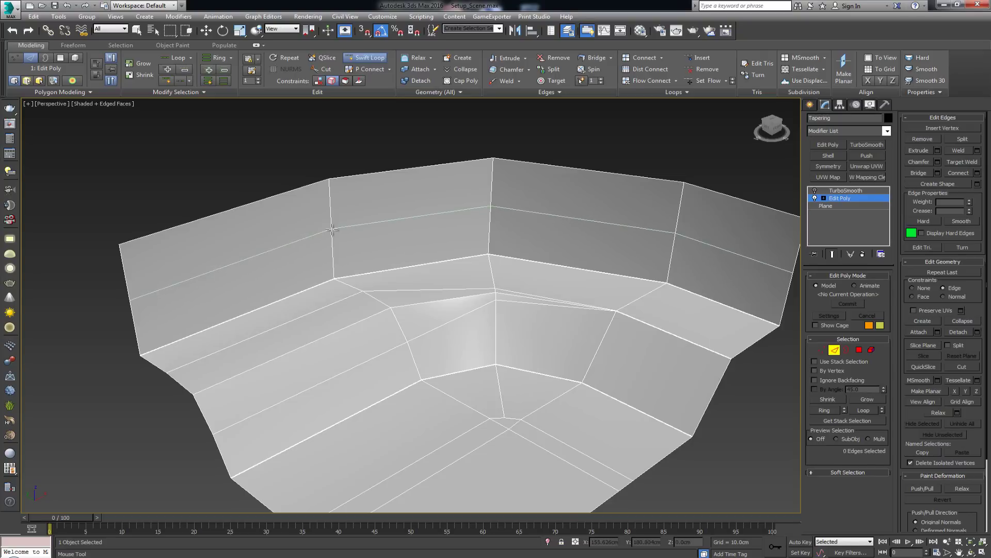
left_click(331, 229)
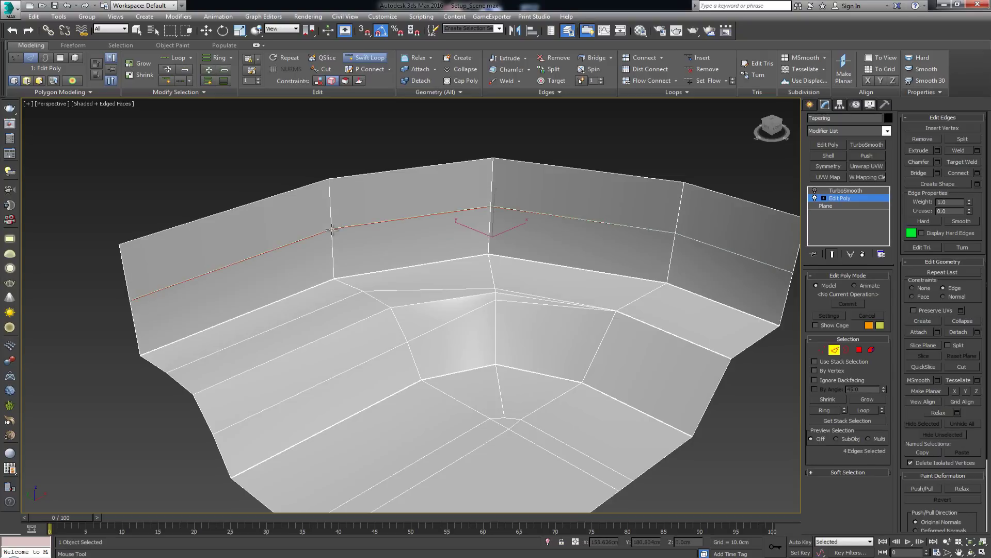
key("w")
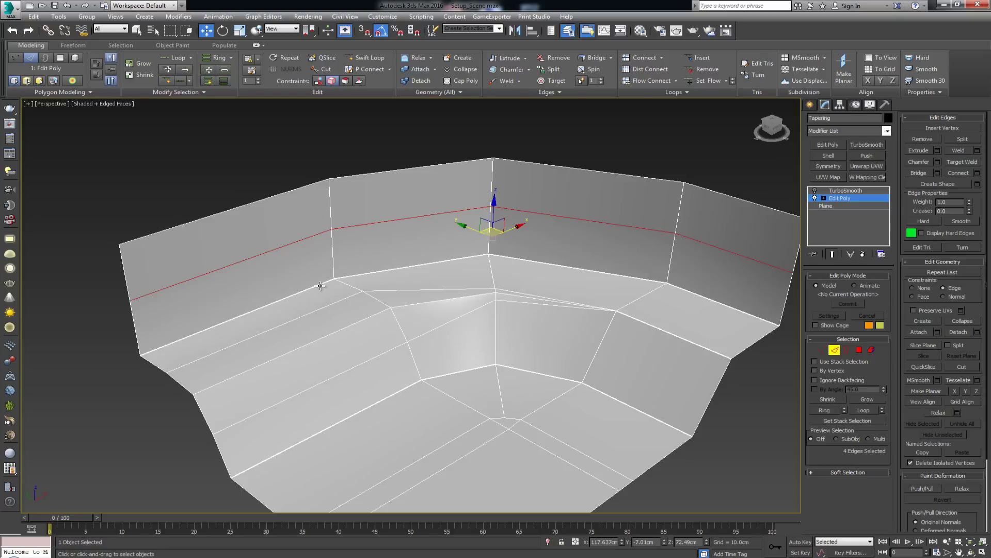
- Select the four outer chamfer edges along the wall-to-ledge crease's first two spans and spread them away from the crease with Set Flow
key("2")
scroll(319, 285, "up", 10)
key("Page_Up")
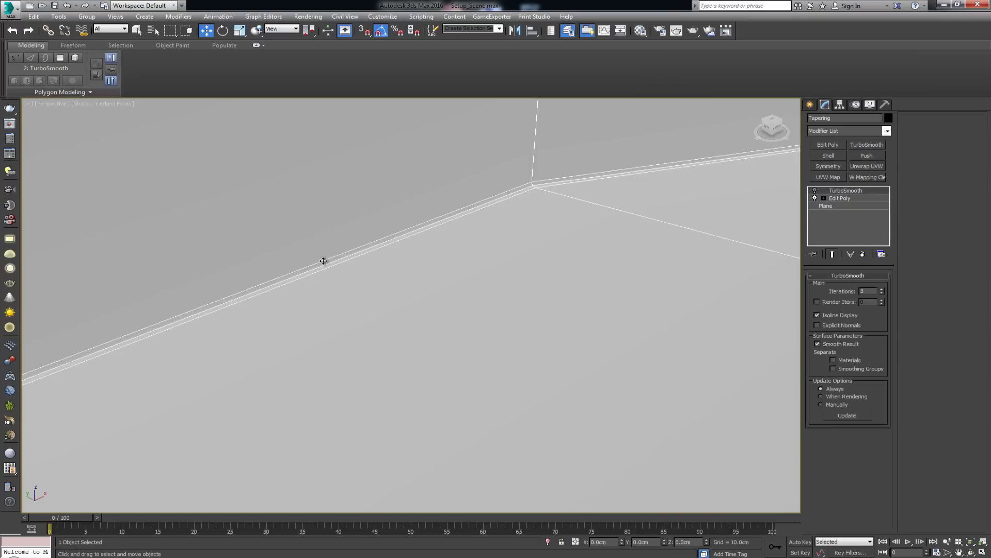
left_click(849, 199)
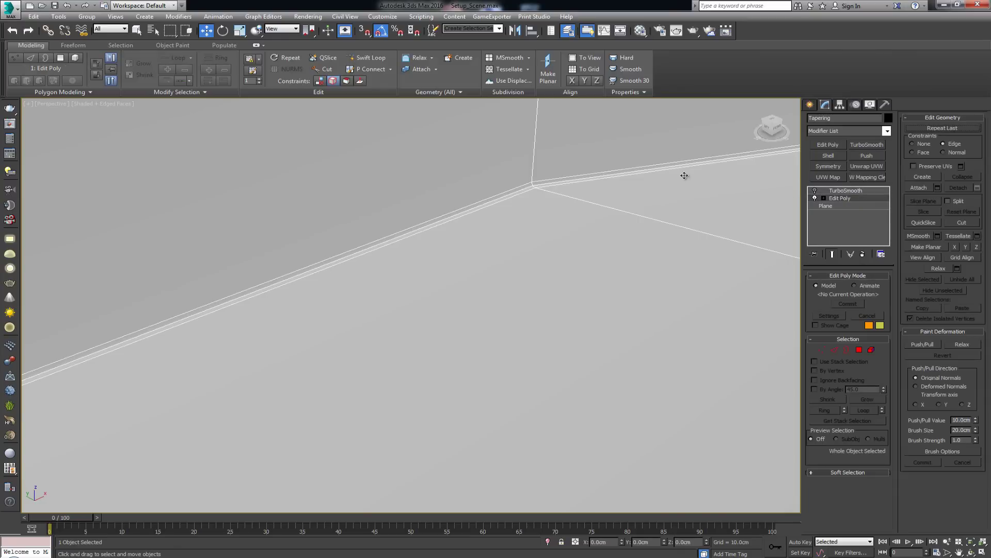
key("2")
left_click(526, 183)
left_click(540, 182, "ctrl")
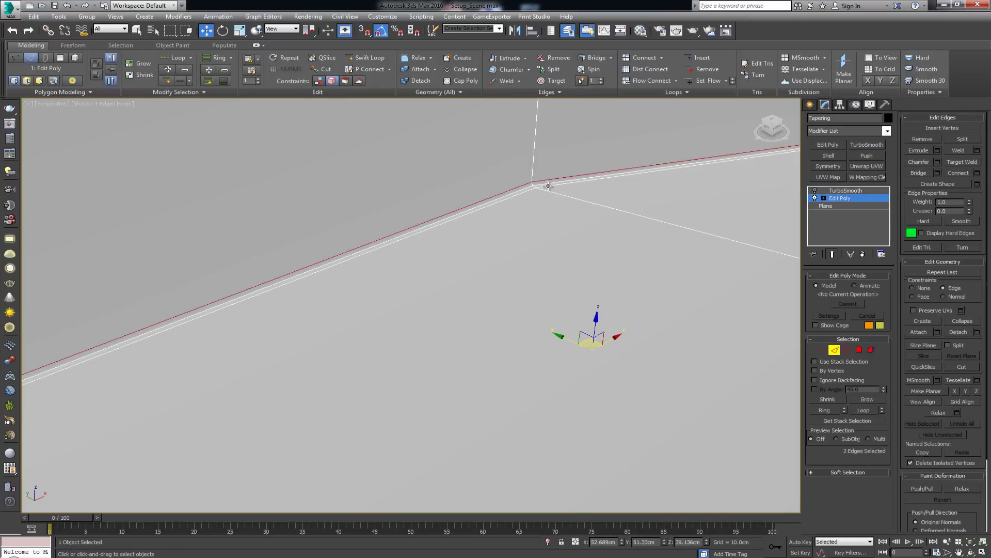
left_click(549, 187, "ctrl")
left_click(527, 193, "ctrl")
middle_click_drag(632, 214, 675, 117, "alt")
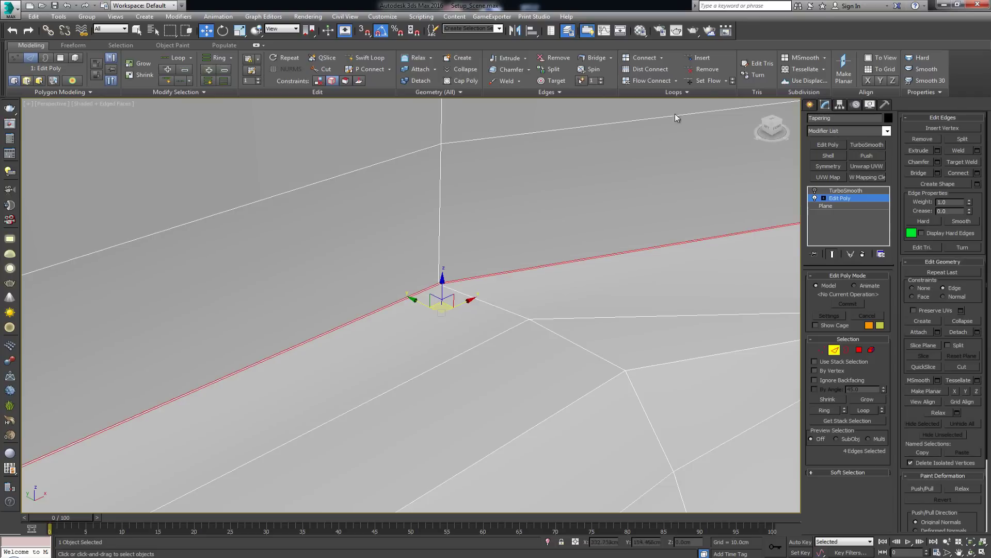
left_click(711, 81)
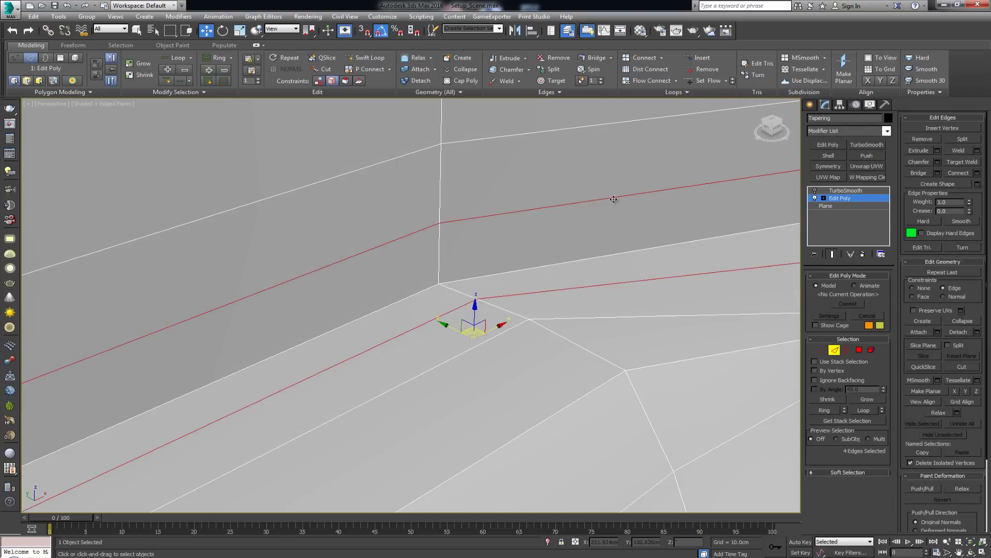
- Select the support vertex on the wall just above the wall-to-ledge crease at the corner's middle
middle_click_drag(614, 199, 367, 308, "alt")
key("1")
left_click(411, 269)
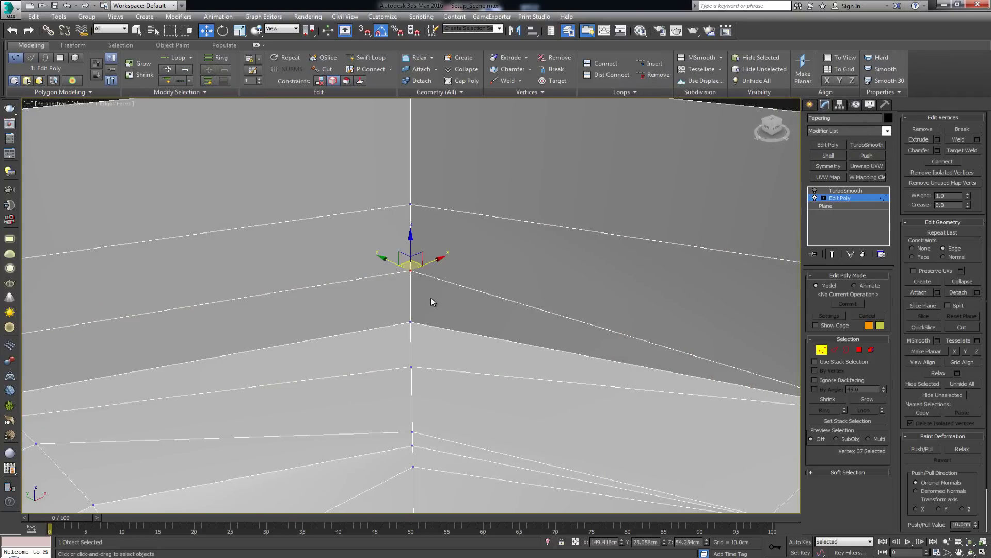
middle_click_drag(433, 302, 420, 306, "alt")
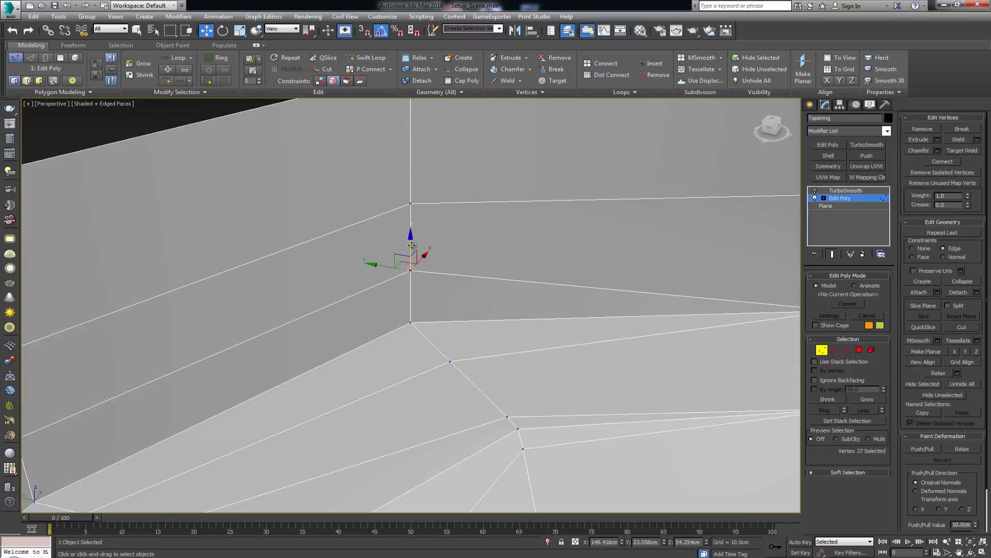
- Slide the two vertices beside the wall-to-ledge crease along their edges, closer to the crease corner
left_click_drag(412, 245, 411, 276)
left_click(450, 361)
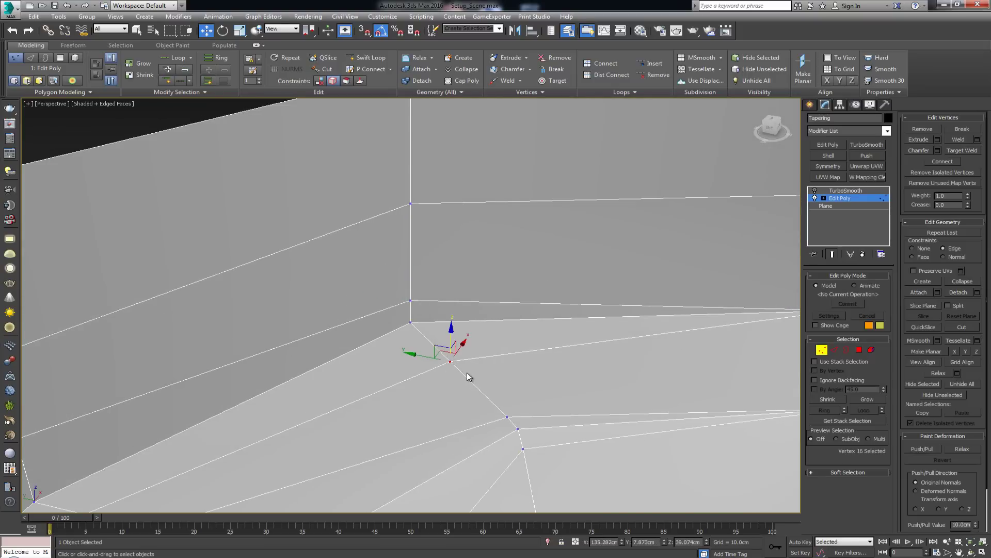
left_click_drag(437, 352, 413, 326)
middle_click_drag(435, 295, 436, 256)
scroll(437, 256, "down", 4)
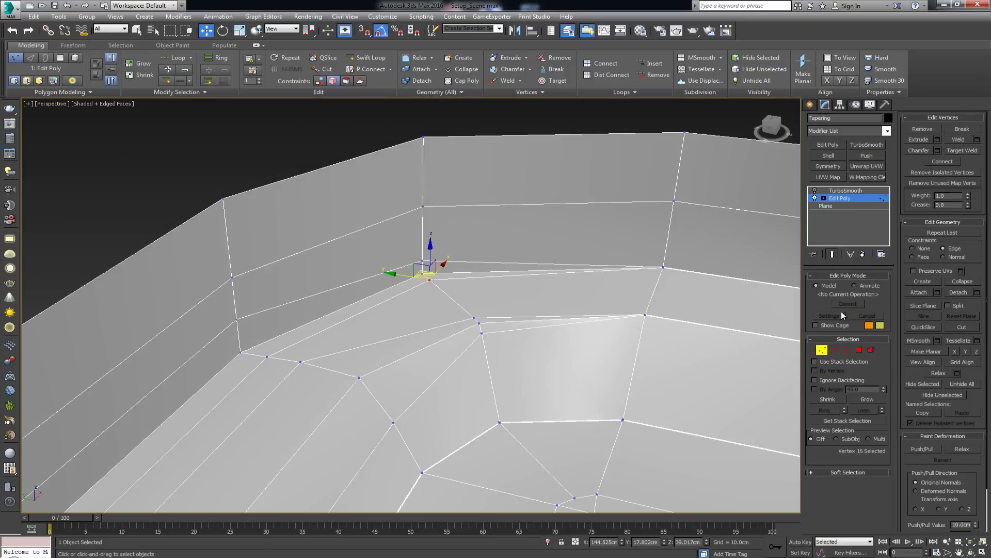
- Turn on the TurboSmooth result, hide the edge display, and examine how the crease softens along the curved wall
left_click(823, 350)
left_click(815, 191)
scroll(501, 268, "down", 5)
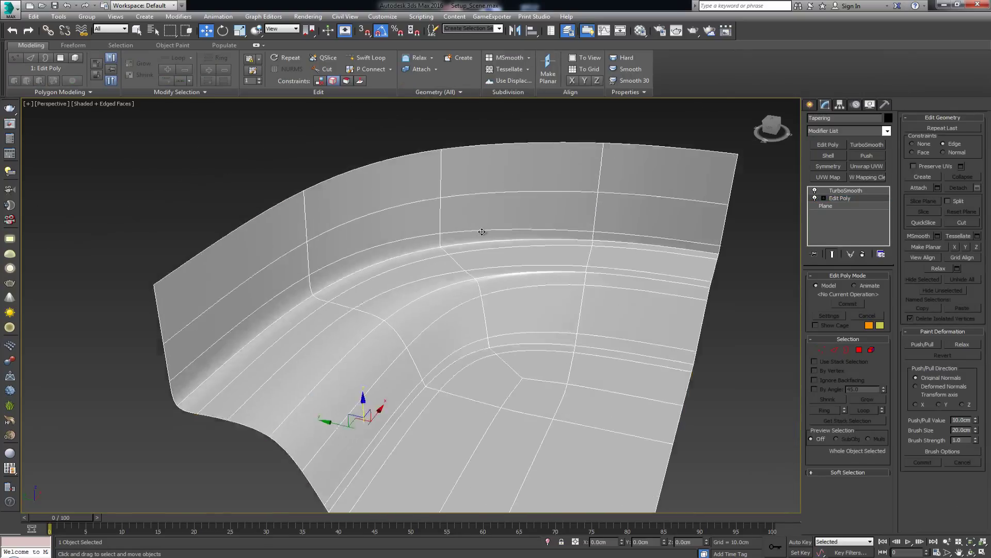
left_click(510, 147)
key("F4")
scroll(453, 290, "up", 3)
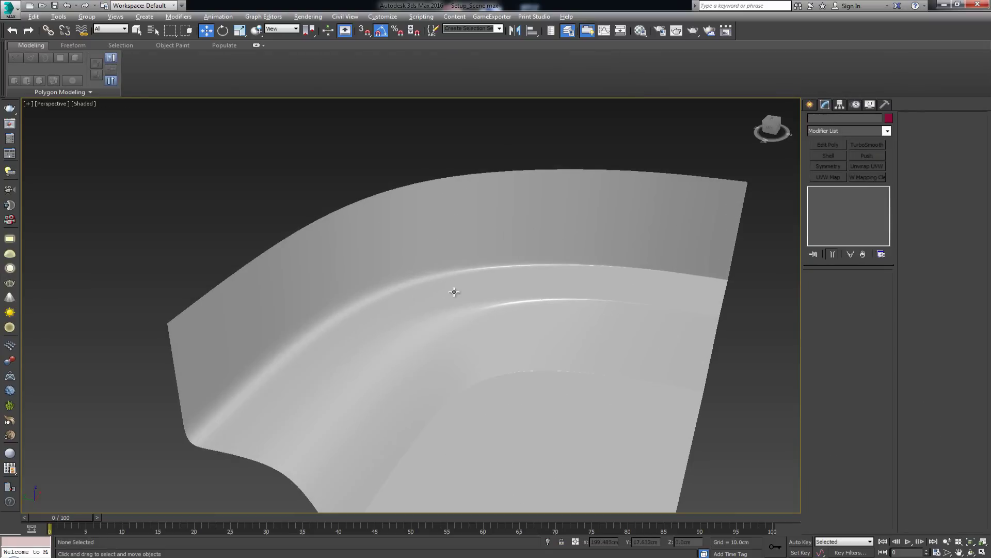
middle_click_drag(453, 290, 292, 355, "alt")
scroll(460, 276, "up", 2)
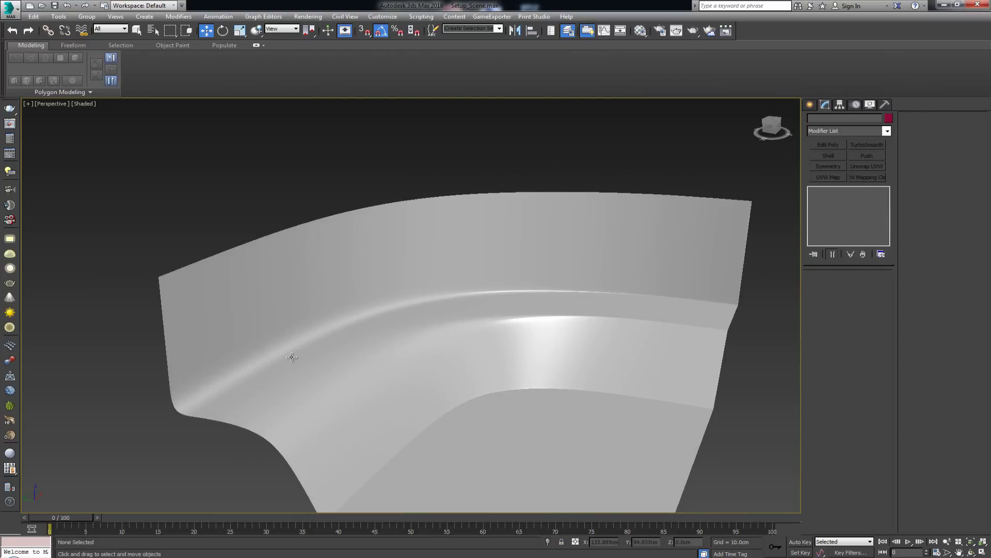
scroll(273, 373, "up", 4)
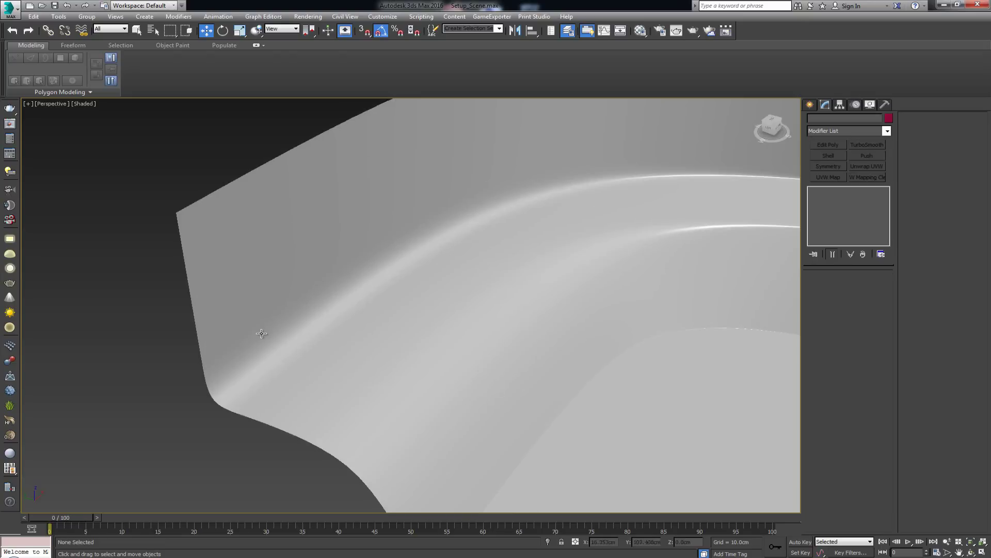
- Turn off the TurboSmooth result on the Tapering mesh and return to its Edit Poly level with edged faces displayed
left_click(329, 364)
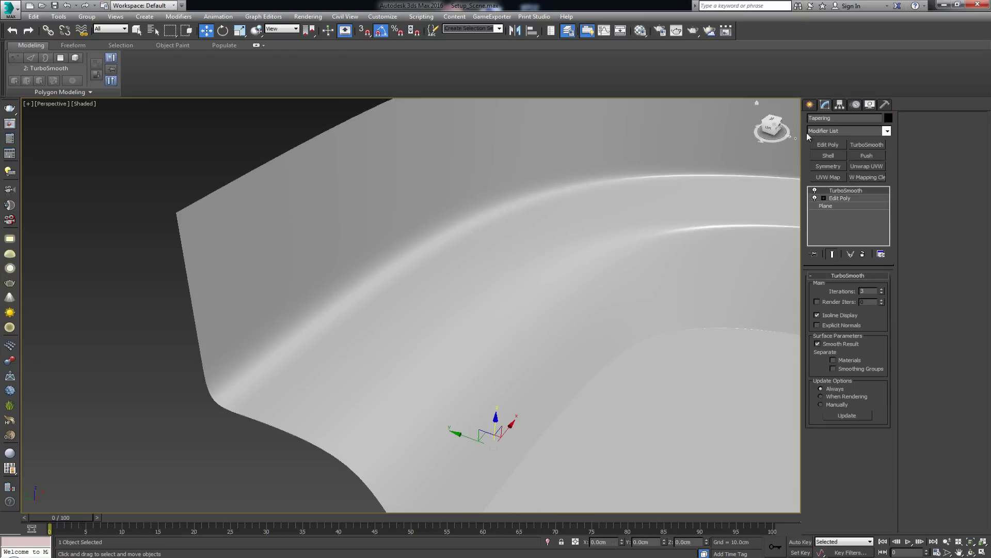
left_click(816, 190)
left_click(839, 202)
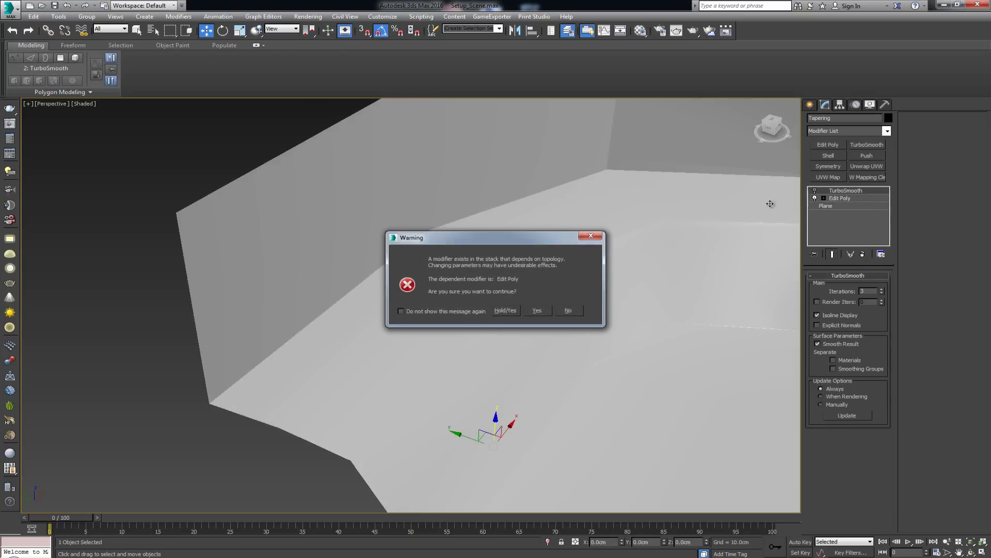
left_click(568, 310)
left_click(863, 198)
key("F4")
scroll(356, 253, "up", 4)
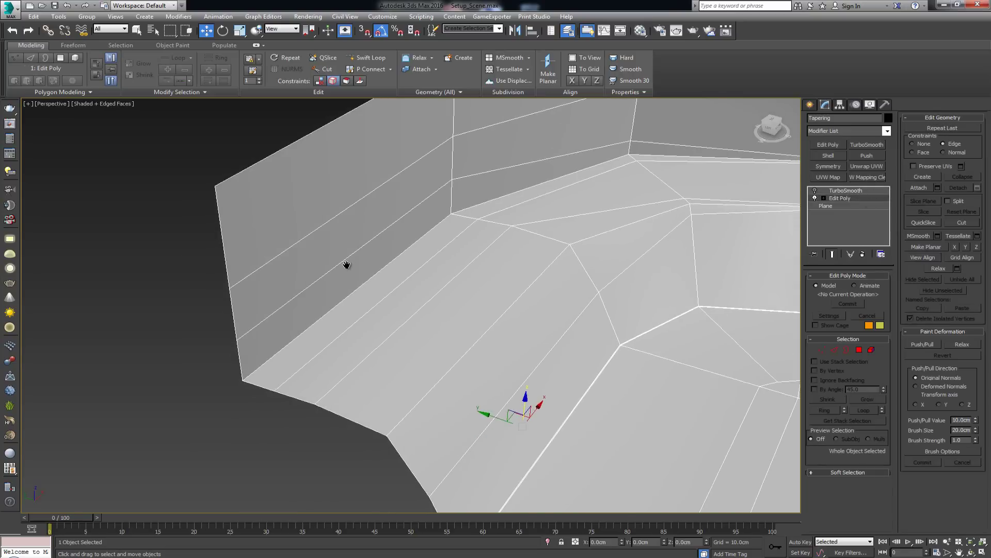
- Slide the two support edges on the ledge farther away from the wall crease at the mesh's soft end
key("1")
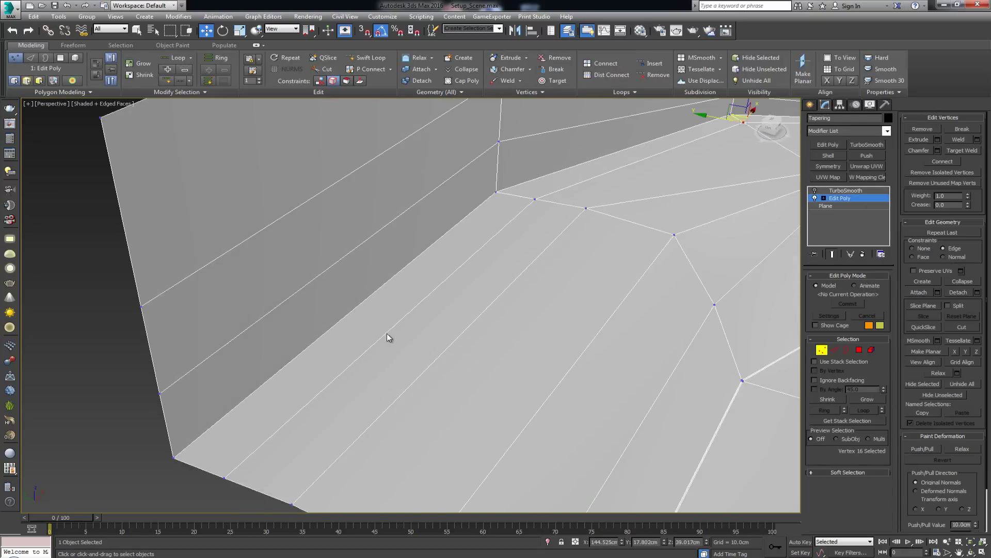
key("2")
left_click(456, 343)
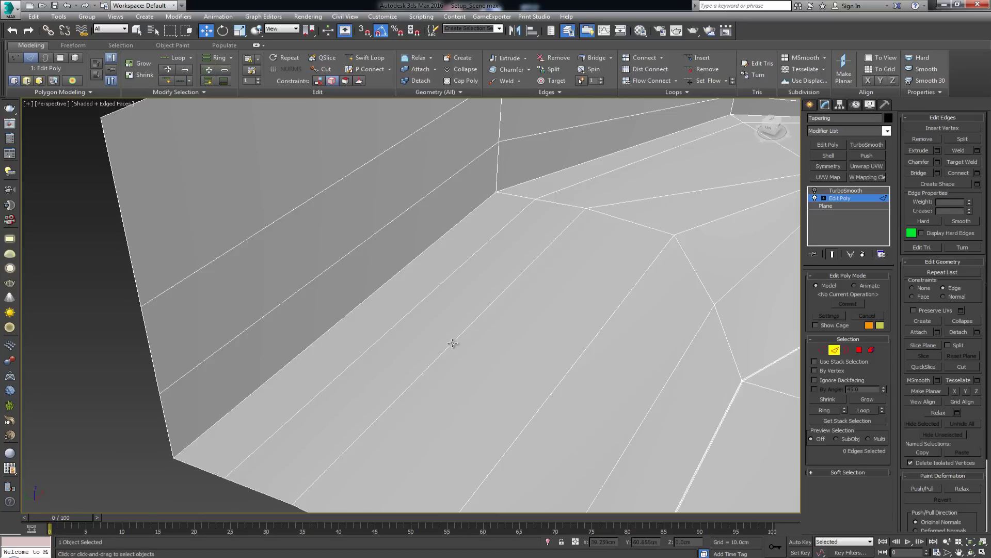
left_click(454, 340)
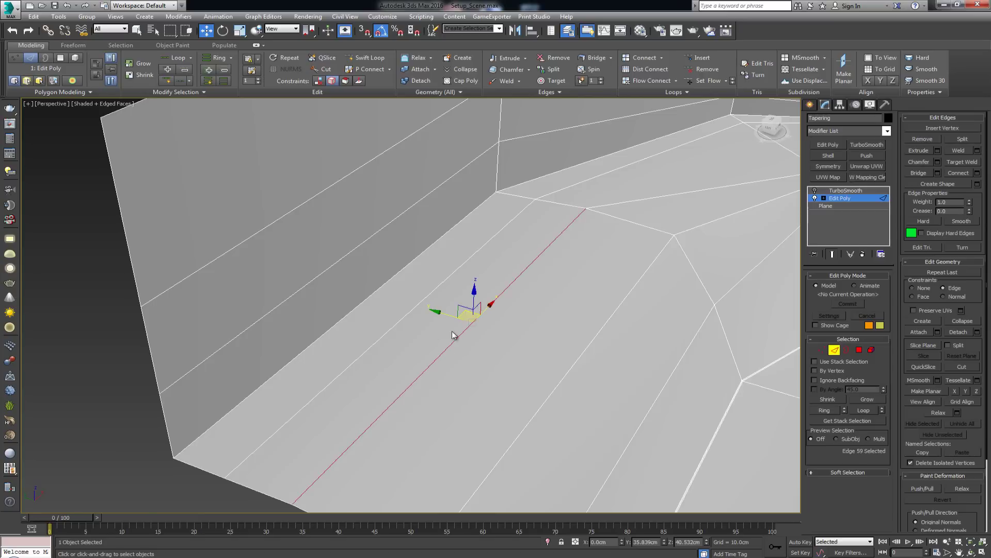
left_click(485, 326)
left_click(394, 329)
left_click_drag(397, 299, 416, 306)
- Slide the two support edges on the wall upward, farther away from the crease at the mesh's soft end
left_click(290, 220)
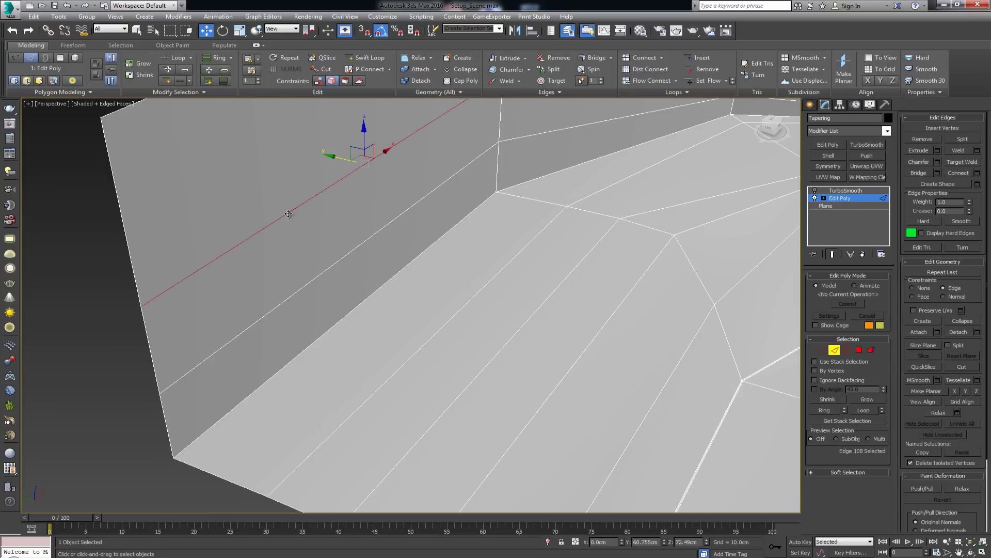
middle_click_drag(290, 220, 382, 169, "alt")
left_click_drag(372, 175, 367, 106)
left_click(396, 261)
left_click_drag(377, 251, 376, 214)
- Turn on the TurboSmooth result without edged faces and examine the crease tapering from soft to sharp
left_click(835, 350)
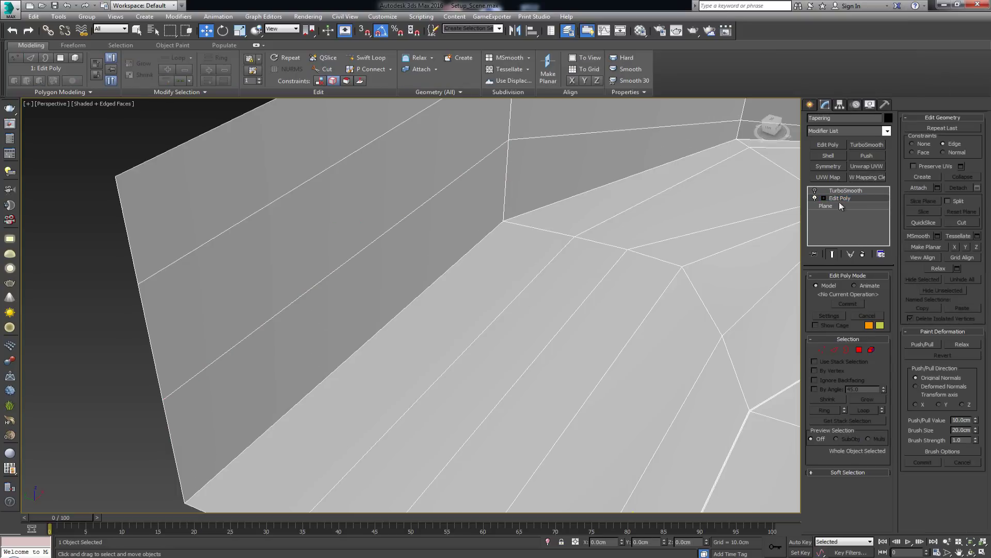
left_click(815, 190)
scroll(532, 272, "down", 2)
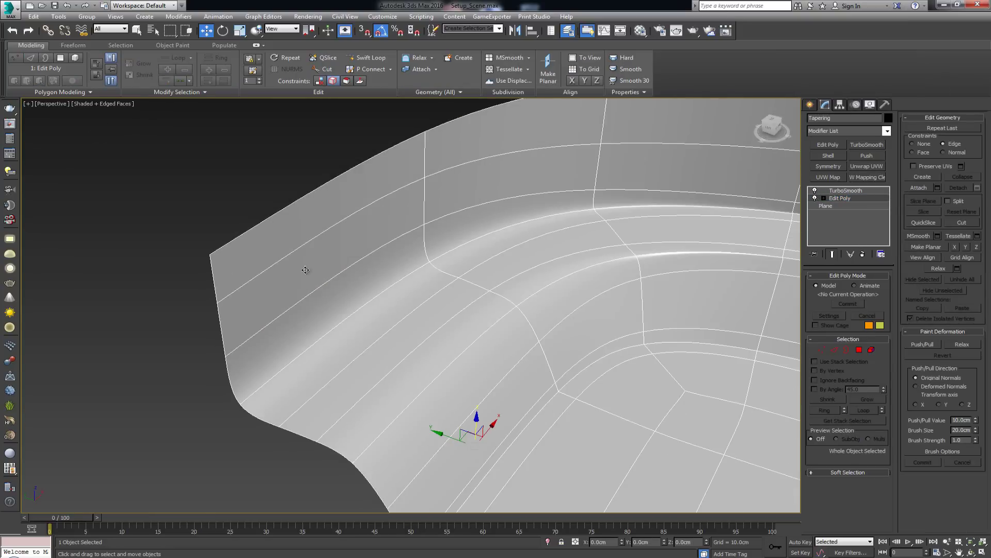
scroll(439, 395, "down", 4)
left_click(674, 367)
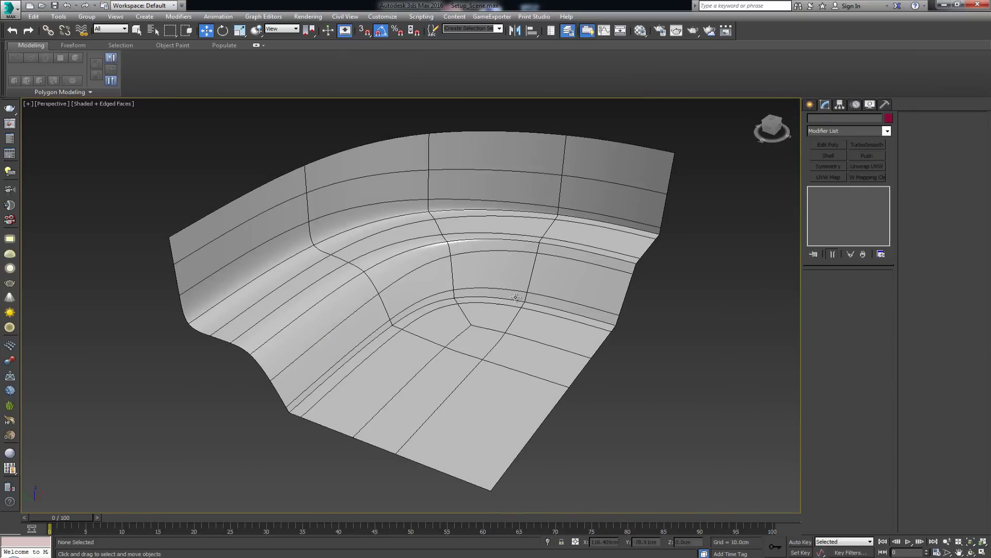
key("F4")
mouse_move(491, 310)
middle_mouse_down("alt")
mouse_move(525, 305)
mouse_move(511, 297)
mouse_move(432, 303)
mouse_move(482, 311)
middle_mouse_up("alt")
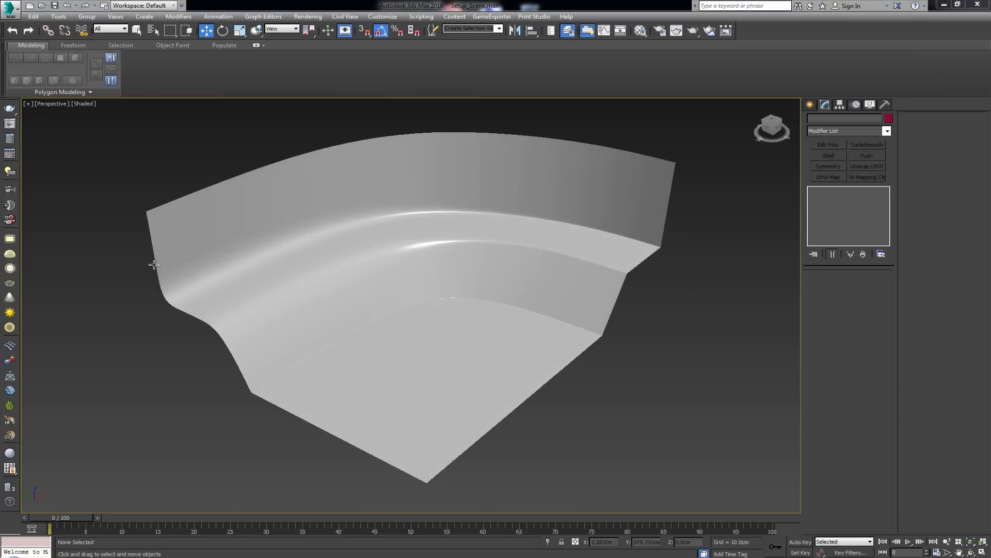
middle_click_drag(355, 295, 434, 297, "alt")
- Select the mesh, display its edges over the smoothed surface, and examine the support loops at the sharp end
left_click(476, 290)
scroll(474, 298, "down", 2)
scroll(338, 294, "up", 4)
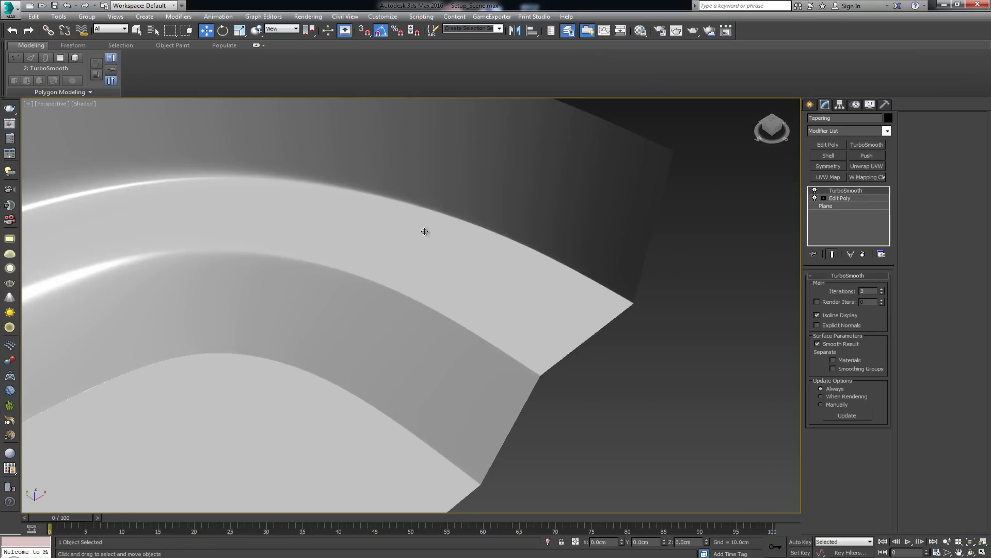
key("F4")
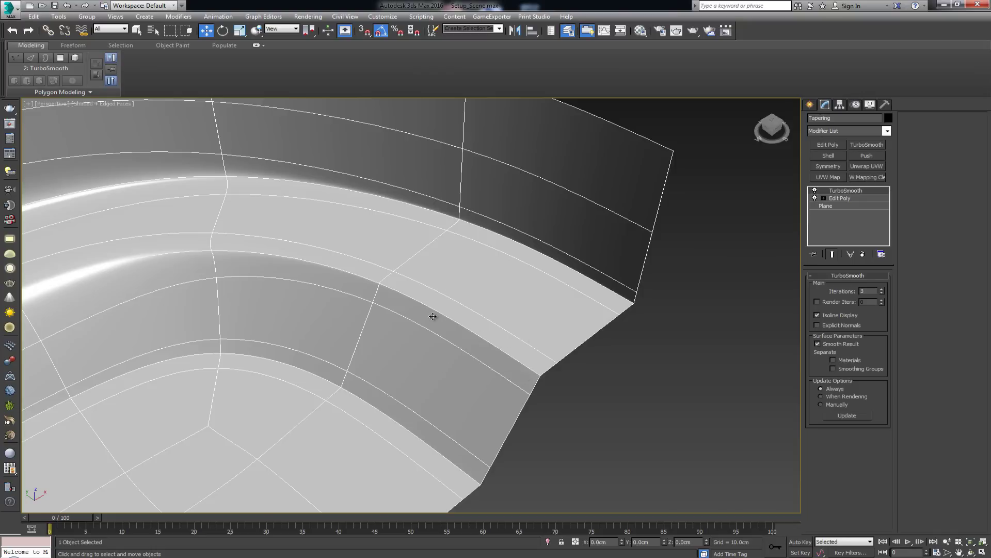
middle_click_drag(476, 337, 498, 343, "alt")
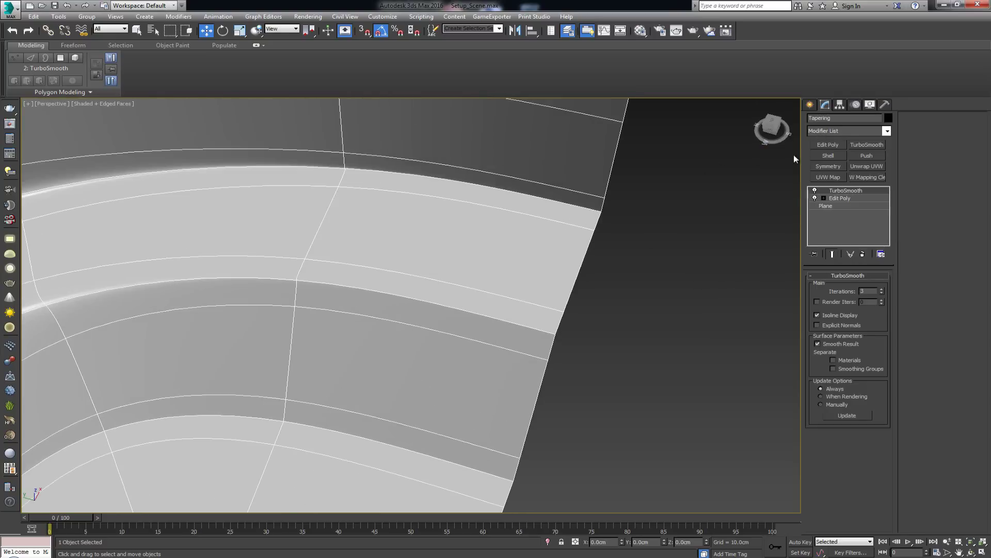
- Turn off the TurboSmooth result and examine the tightly spaced support edges at the sharp end of the mesh
left_click(816, 190)
scroll(460, 205, "up", 3)
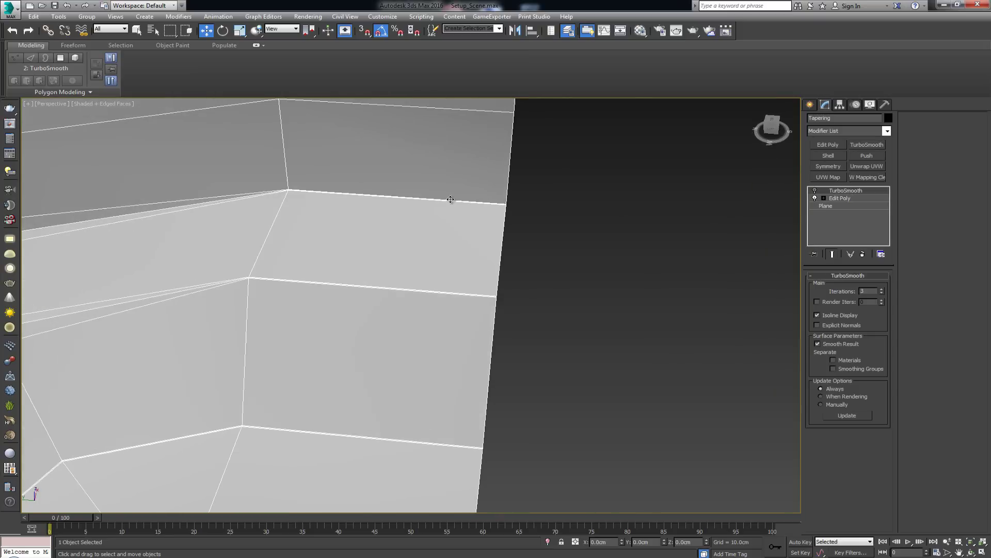
scroll(442, 233, "down", 4)
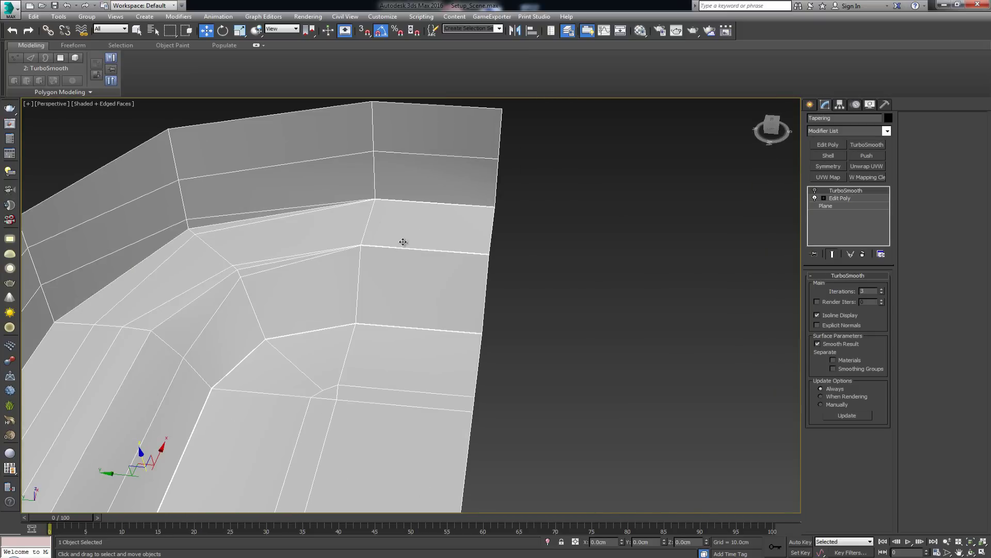
middle_click_drag(446, 231, 437, 261)
scroll(438, 262, "up", 3)
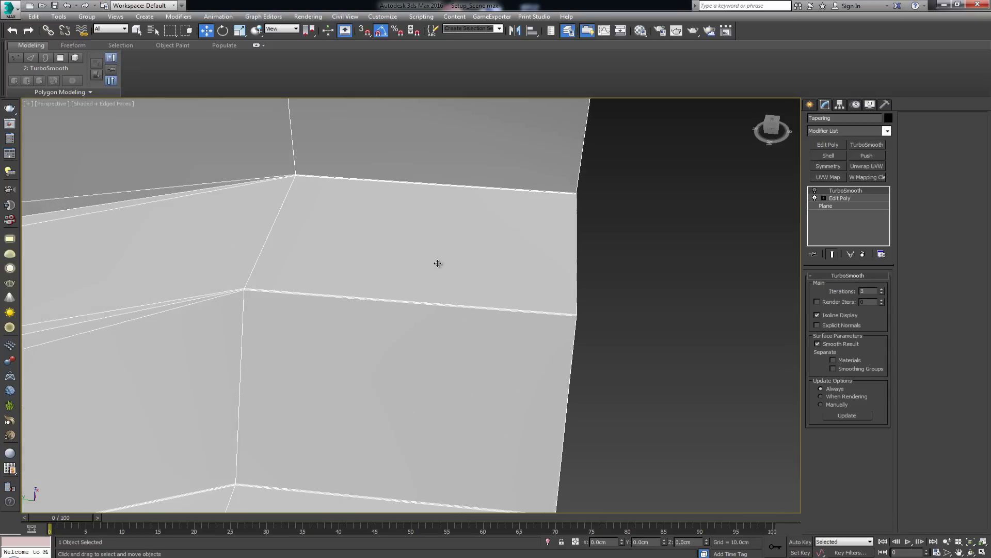
scroll(346, 295, "up", 2)
scroll(347, 296, "up", 2)
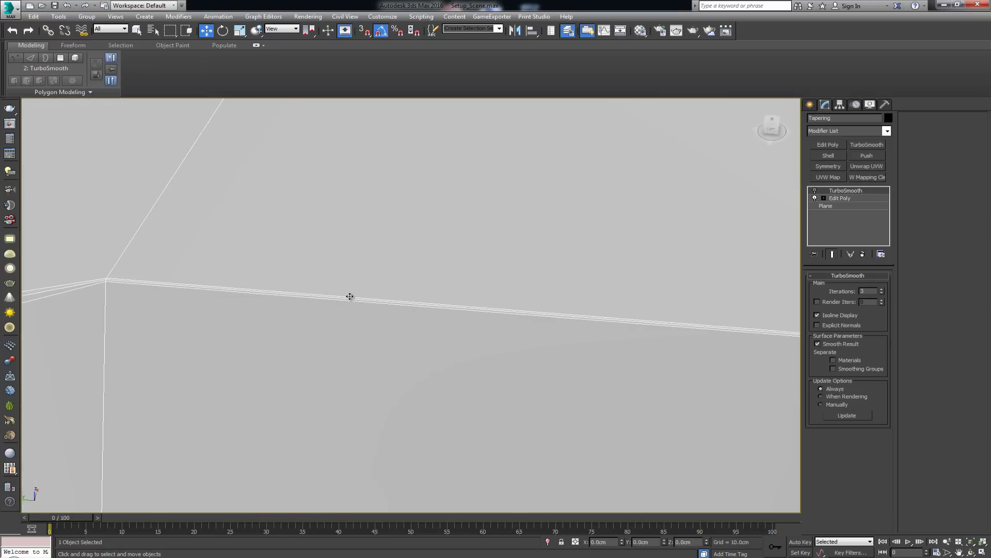
scroll(350, 270, "down", 4)
scroll(351, 269, "down", 5)
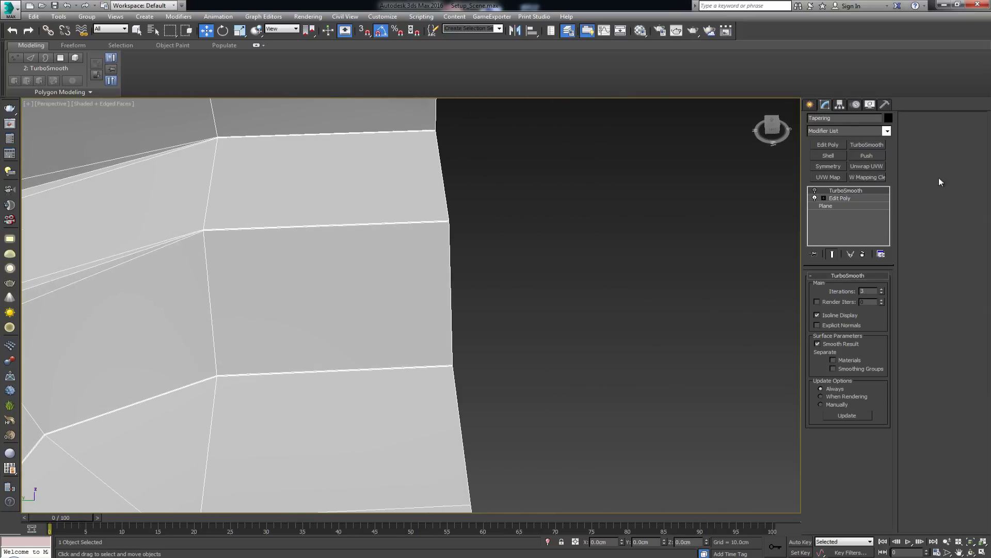
- Draw a circle spline about 20 cm in radius on the floor beside the lower slope and nudge its position
left_click(809, 105)
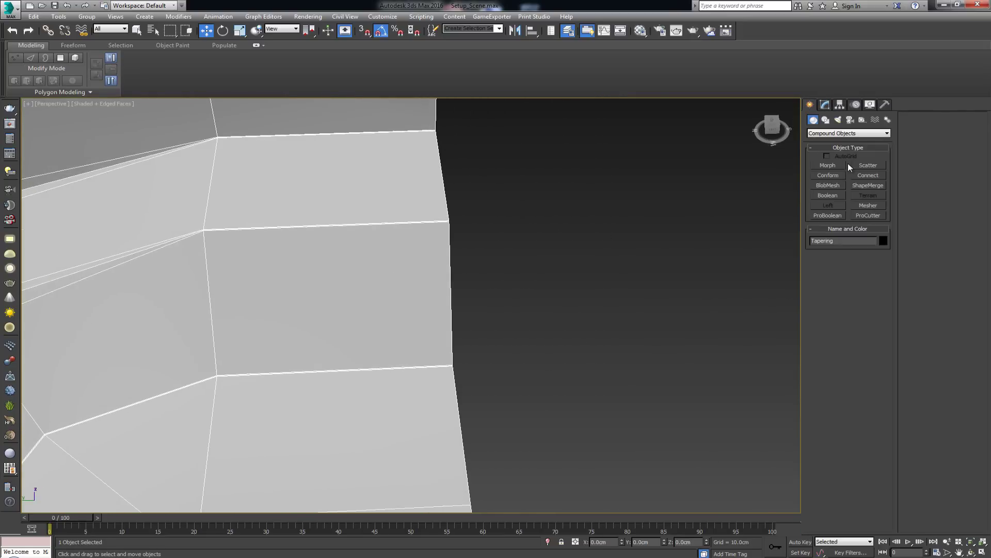
left_click(826, 120)
left_click(828, 182)
left_click(383, 334)
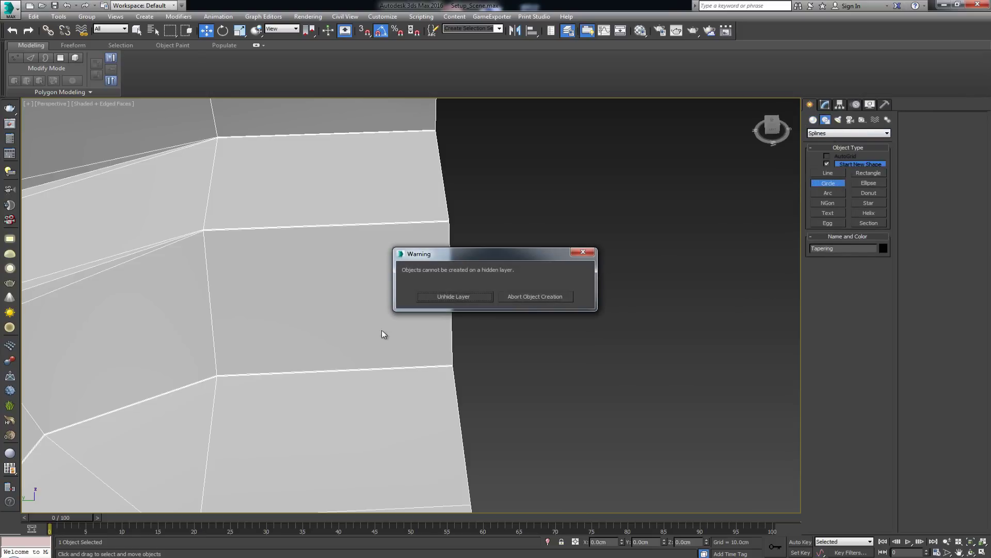
left_click(582, 252)
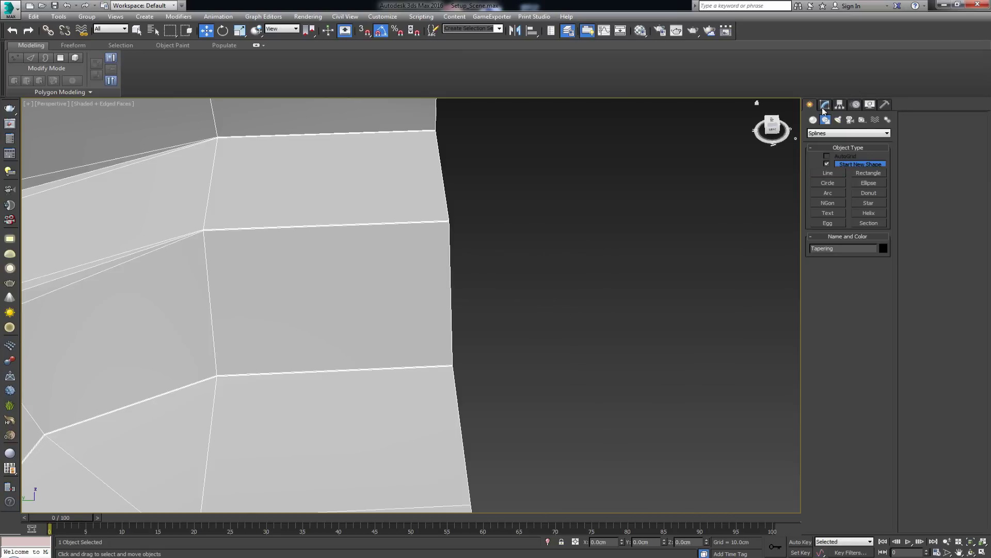
left_click(828, 182)
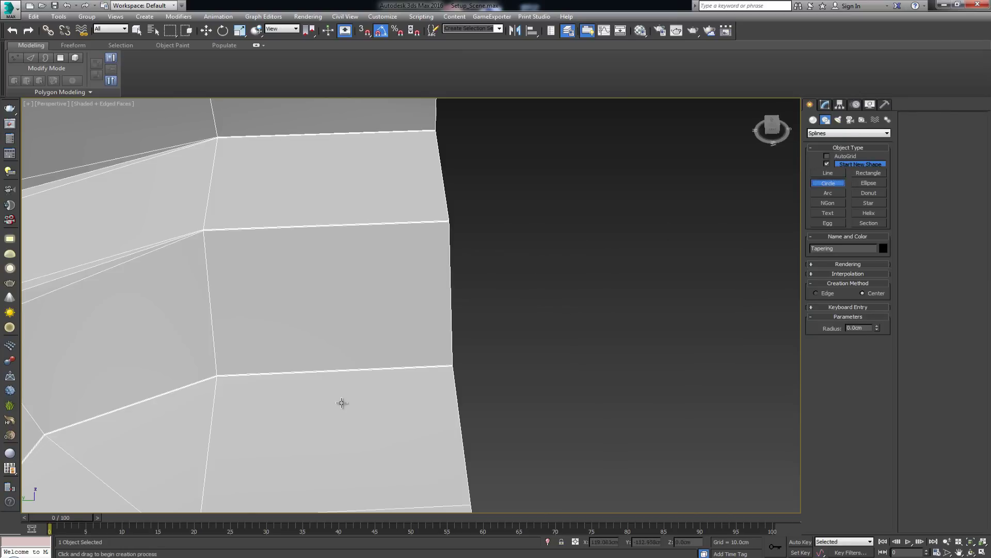
left_click_drag(365, 416, 387, 365)
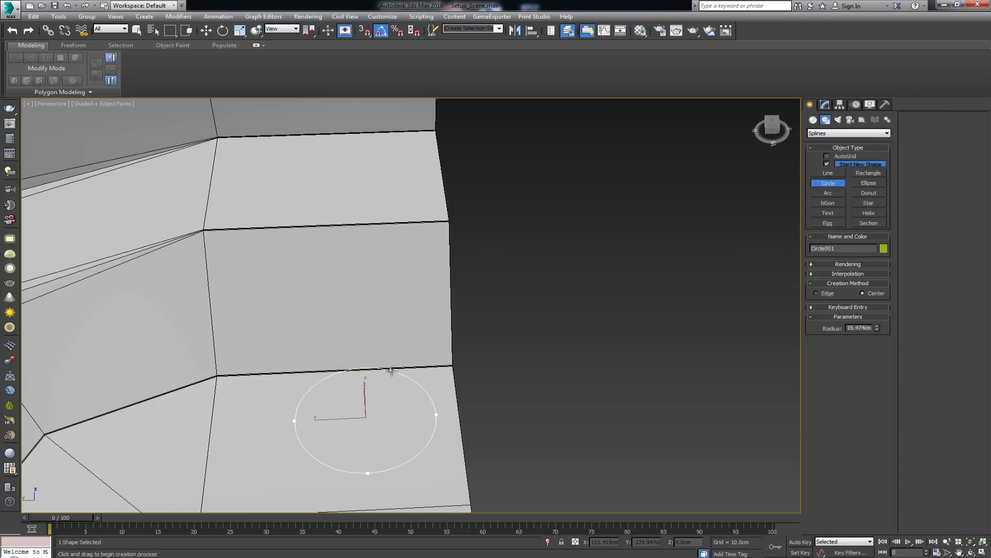
middle_click_drag(382, 391, 354, 400)
key("w")
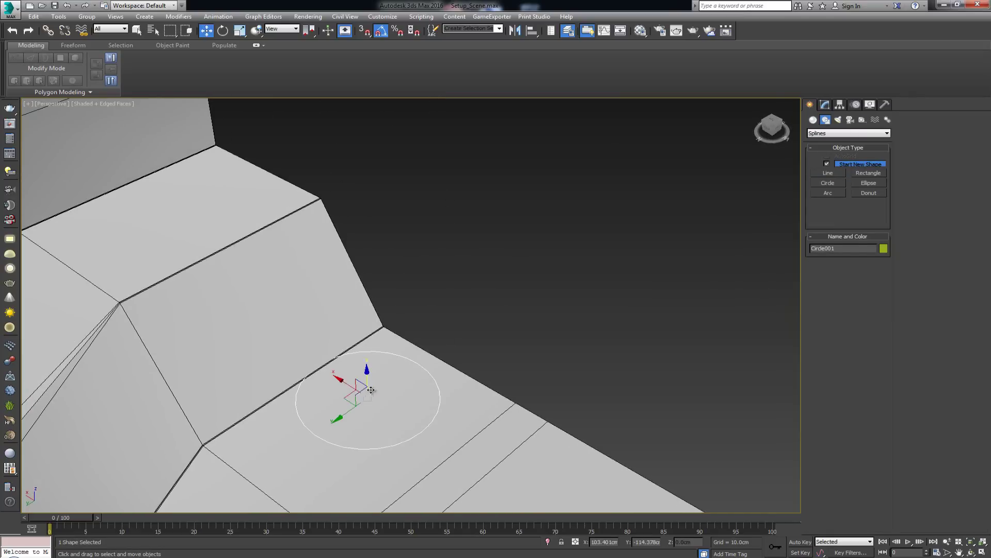
left_click_drag(355, 405, 356, 408)
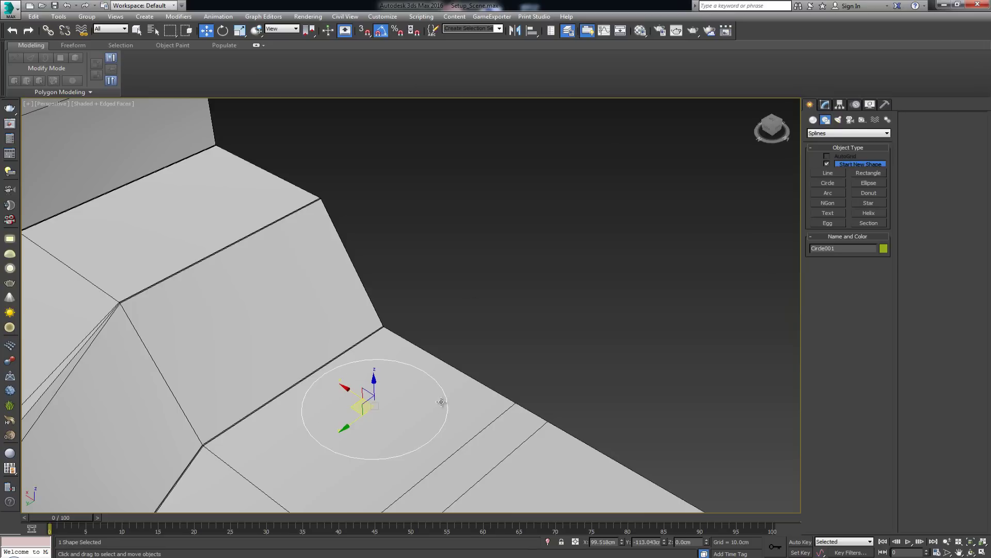
- Set the circle's interpolation steps to 1
left_click(824, 105)
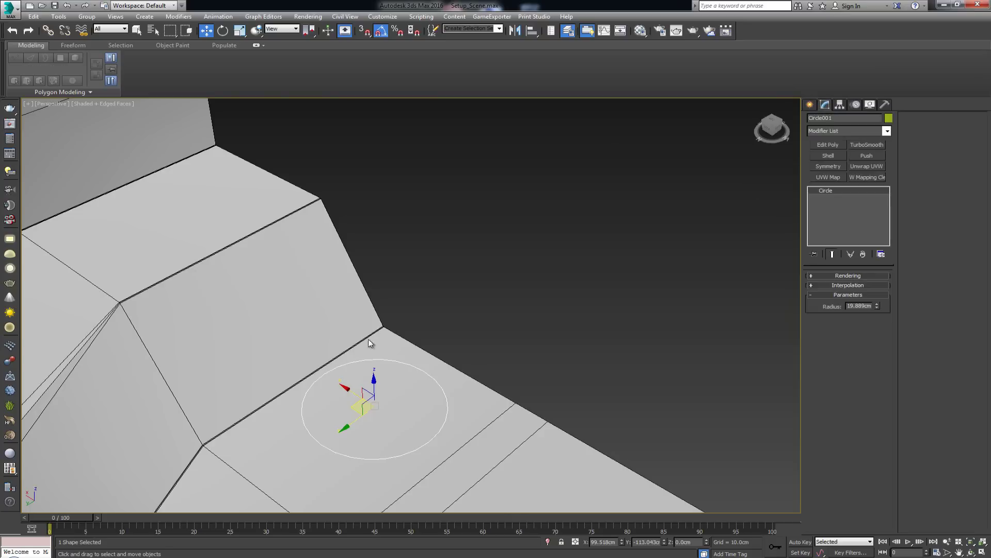
left_click(853, 287)
right_click(874, 297)
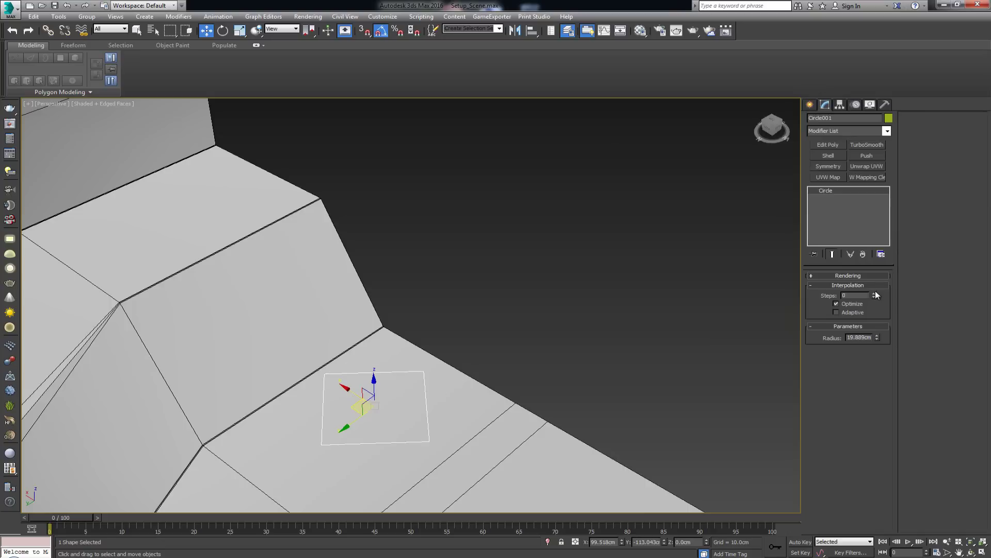
left_click(874, 294)
middle_click_drag(740, 297, 339, 231, "alt")
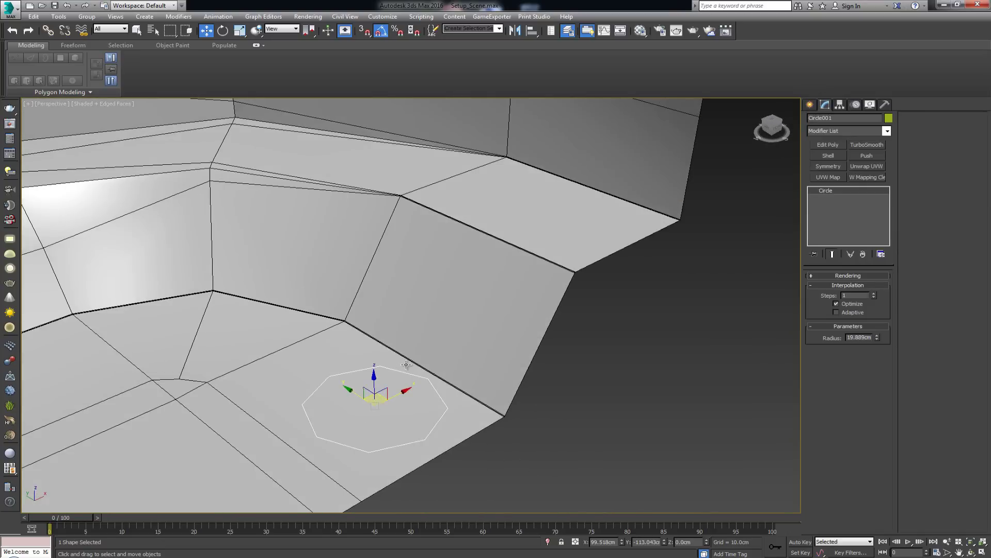
- Move the circle up off the floor and over the lower slope, to about 115 cm in X and 26 cm in height
left_click(380, 396)
left_click_drag(401, 398, 429, 283)
scroll(444, 295, "up", 3)
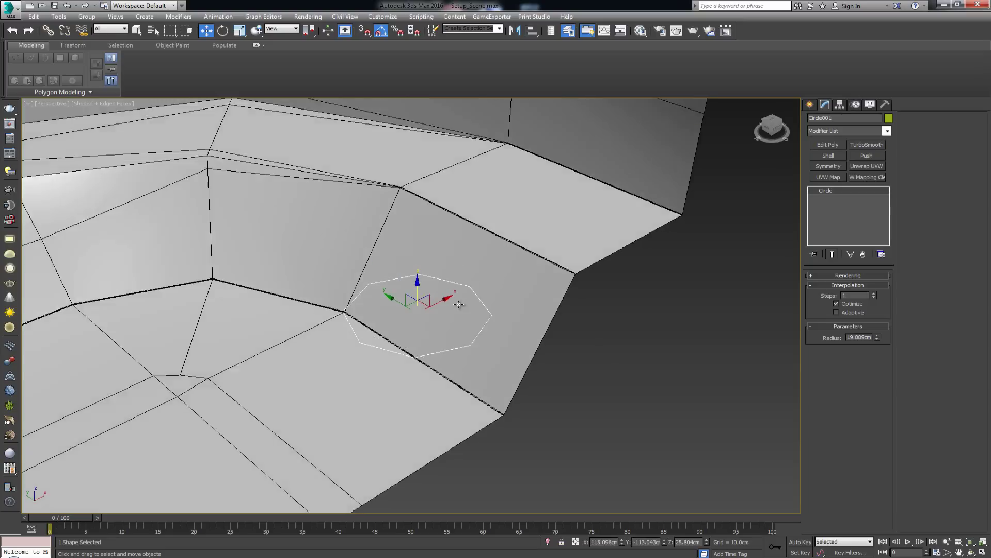
left_click(447, 326)
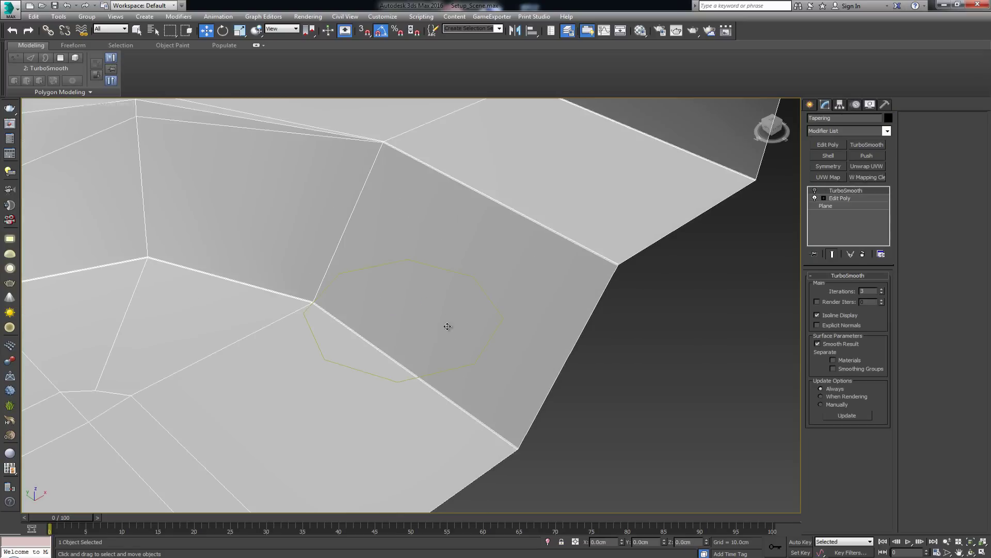
left_click(468, 363)
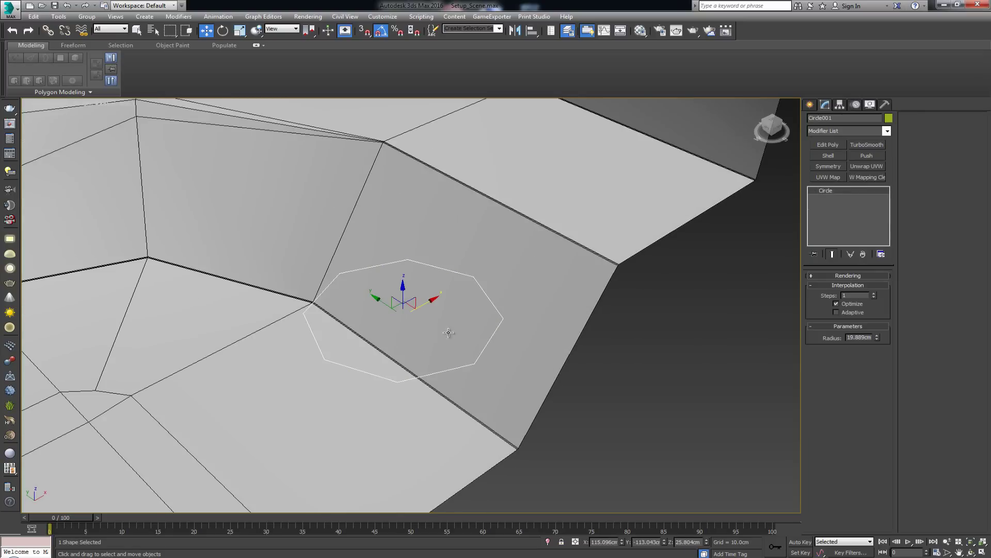
left_click(422, 307)
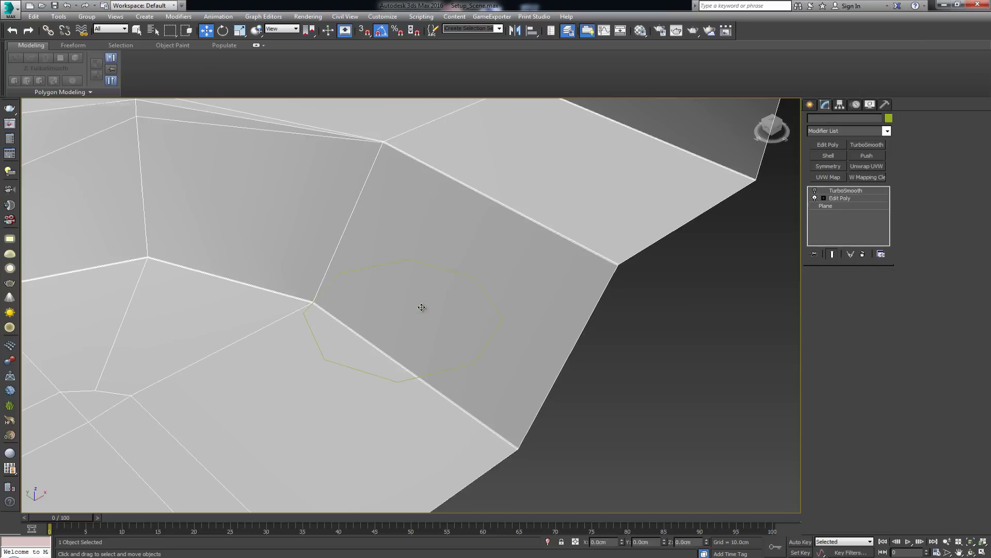
left_click(434, 371)
- Snap the circle along X to the outer corner vertex of the ridge above the lower slope
key("s")
left_click_drag(476, 364, 623, 268)
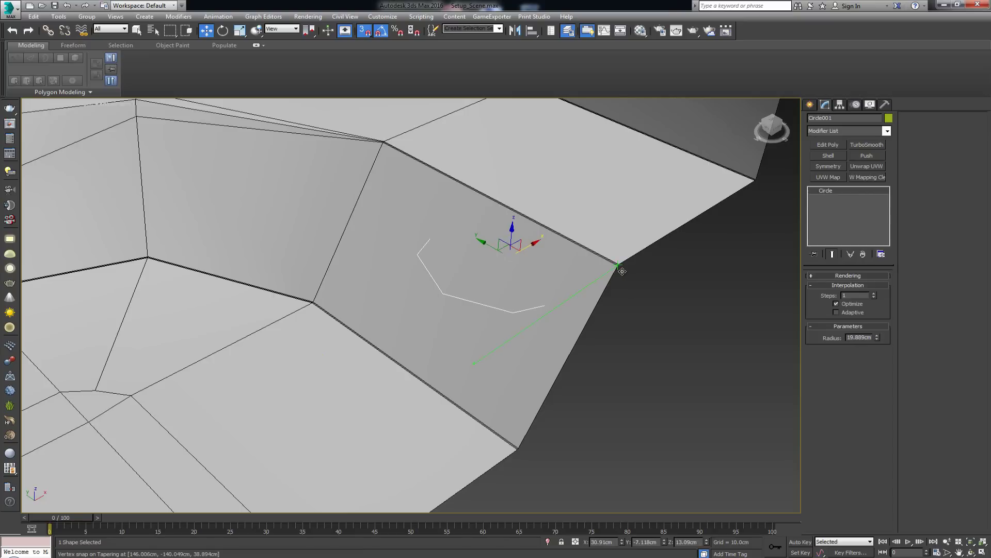
scroll(598, 284, "up", 6)
mouse_move(569, 308)
middle_mouse_down("alt")
mouse_move(551, 289)
mouse_move(556, 303)
middle_mouse_up("alt")
key("s")
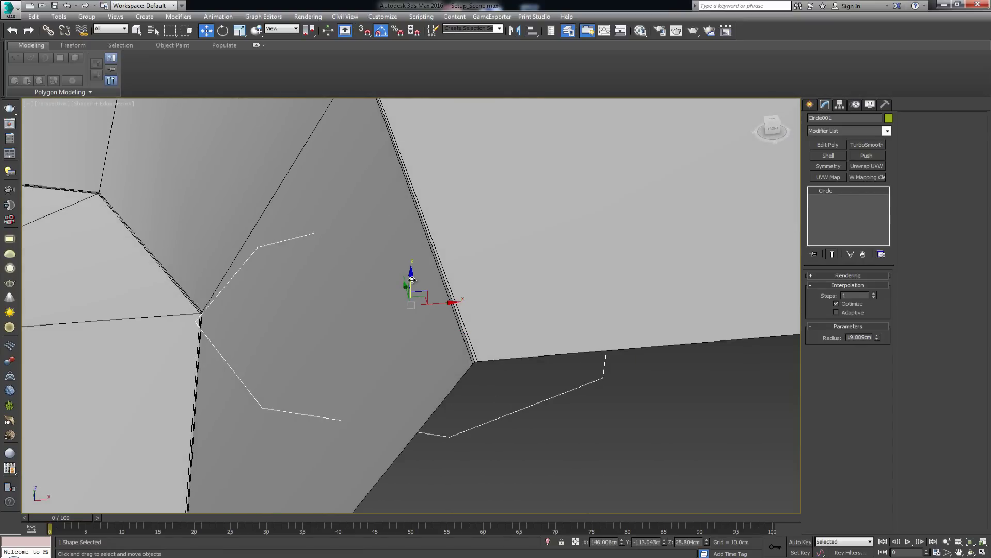
- Raise the circle above the ridge to about 52 cm in height
left_click_drag(418, 280, 440, 159)
scroll(454, 340, "down", 5)
middle_click_drag(409, 356, 449, 289, "alt")
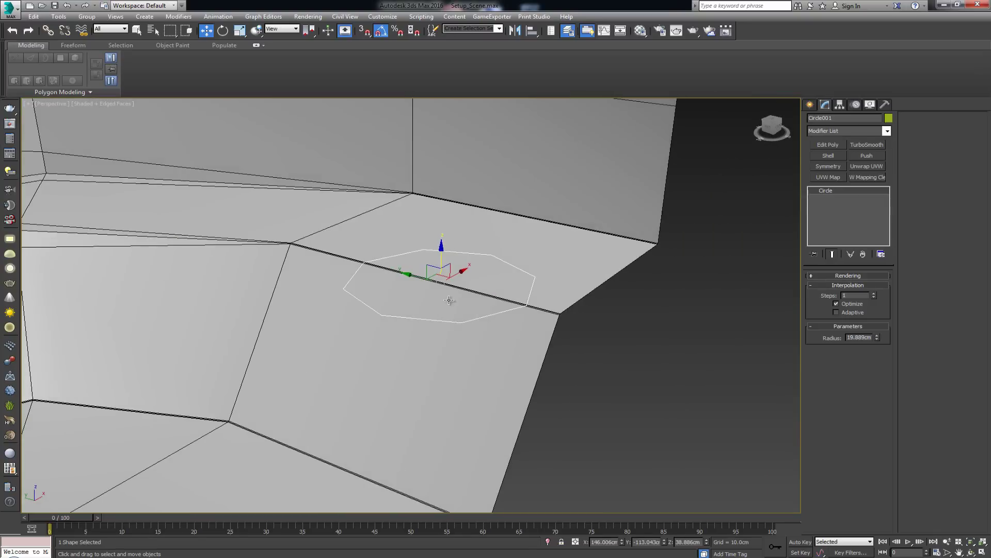
left_click_drag(442, 246, 442, 192)
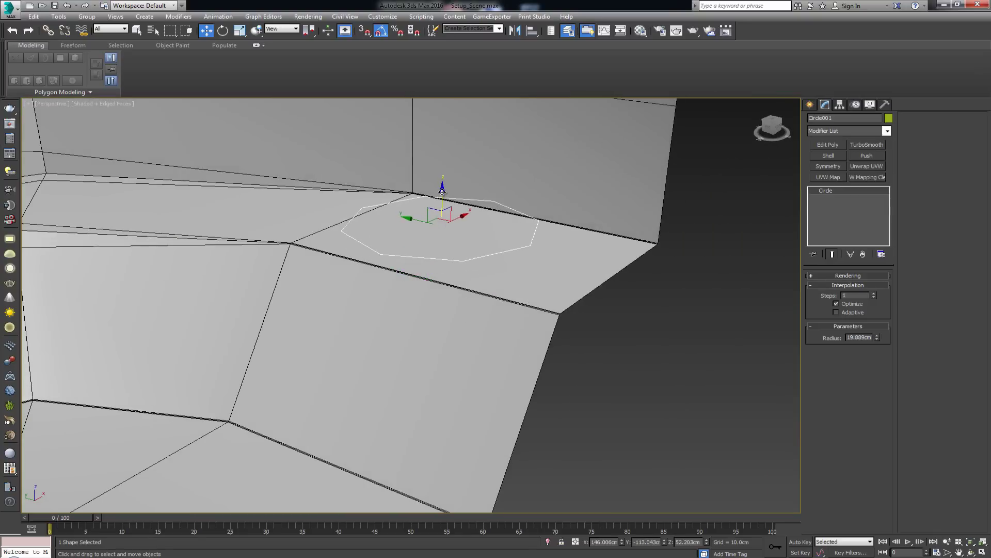
- Select the mesh and remove its TurboSmooth modifier
left_click(458, 312)
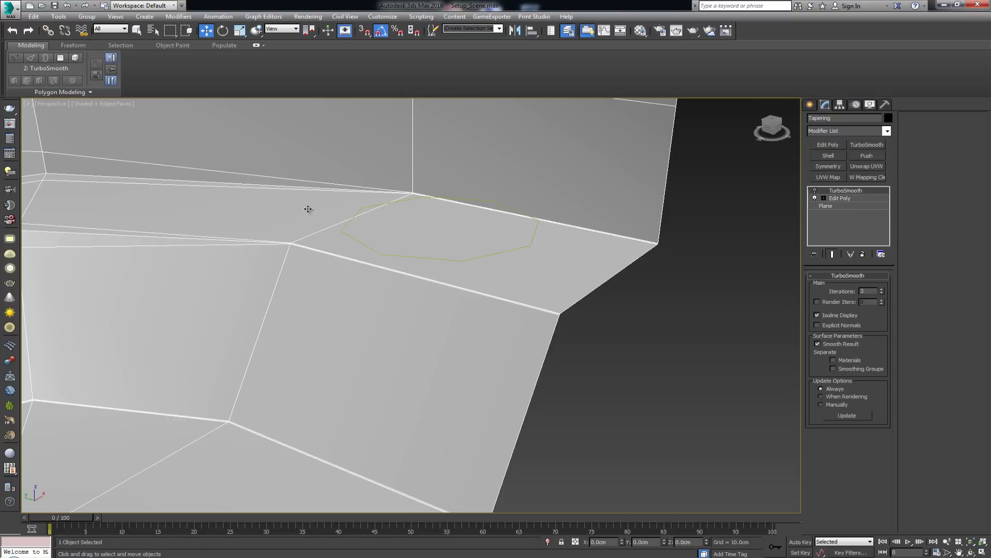
middle_click_drag(541, 238, 536, 251, "alt")
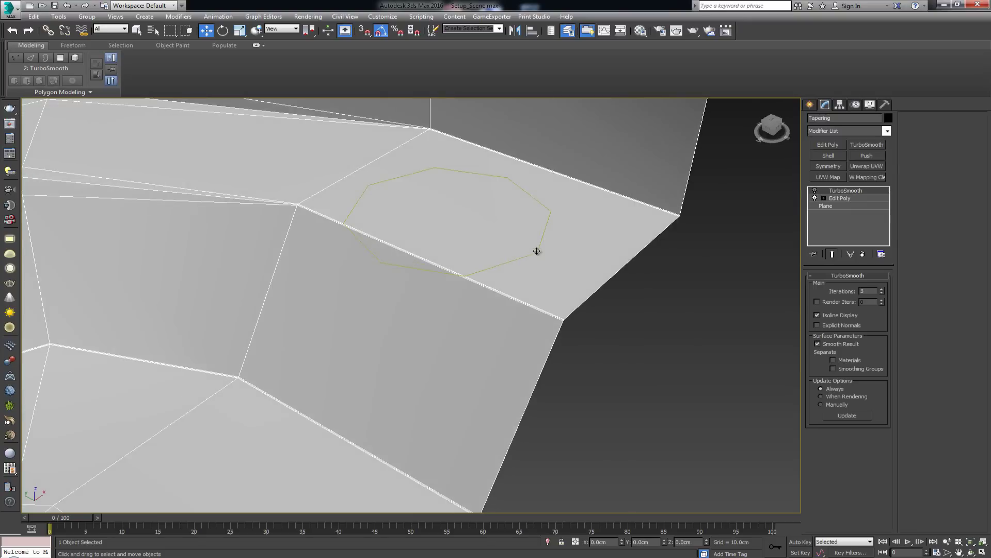
left_click(863, 255)
scroll(508, 223, "down", 3)
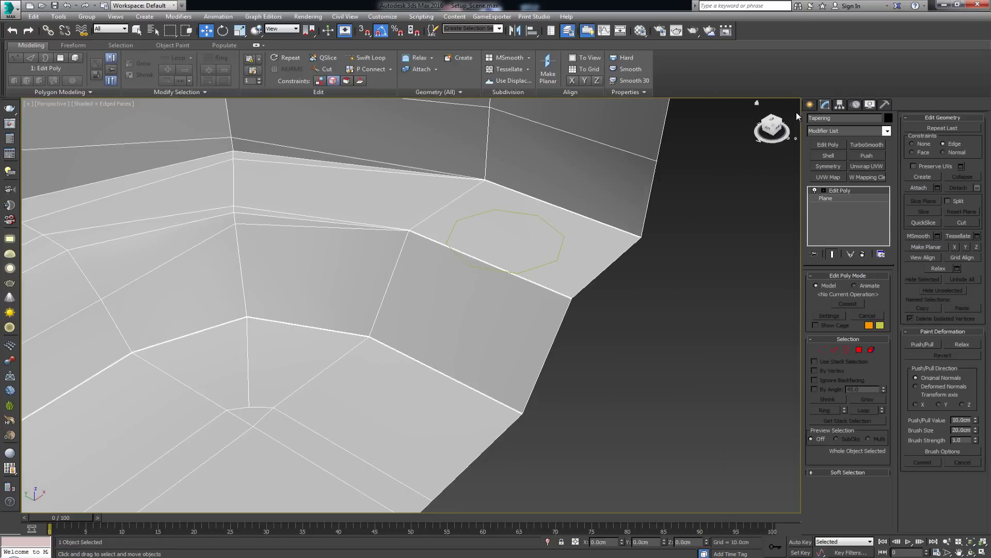
left_click(810, 105)
left_click(814, 121)
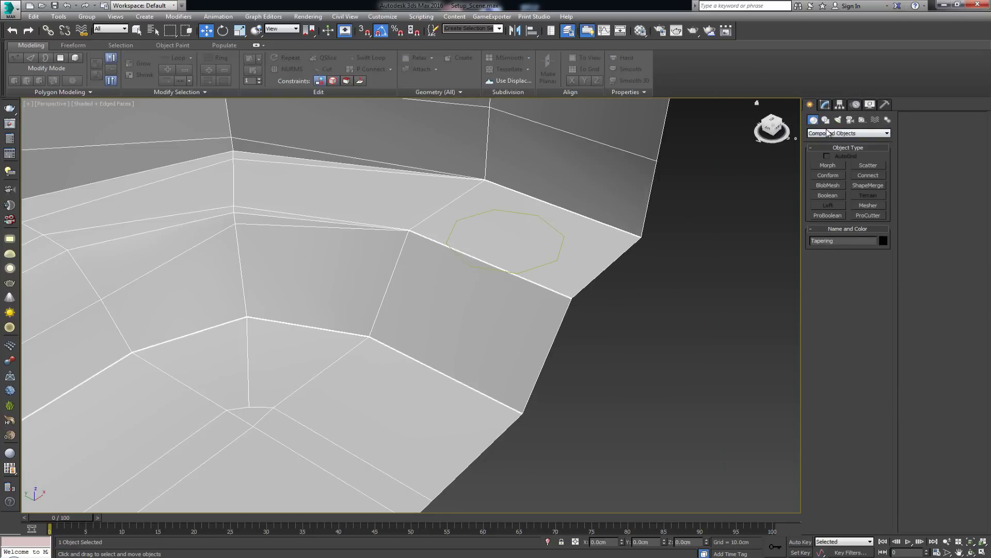
left_click(872, 186)
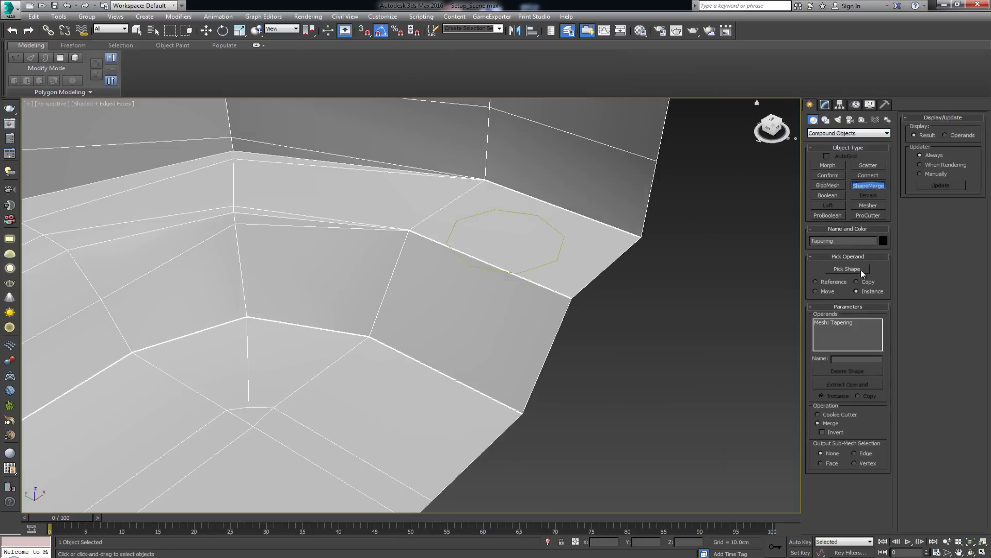
left_click(848, 269)
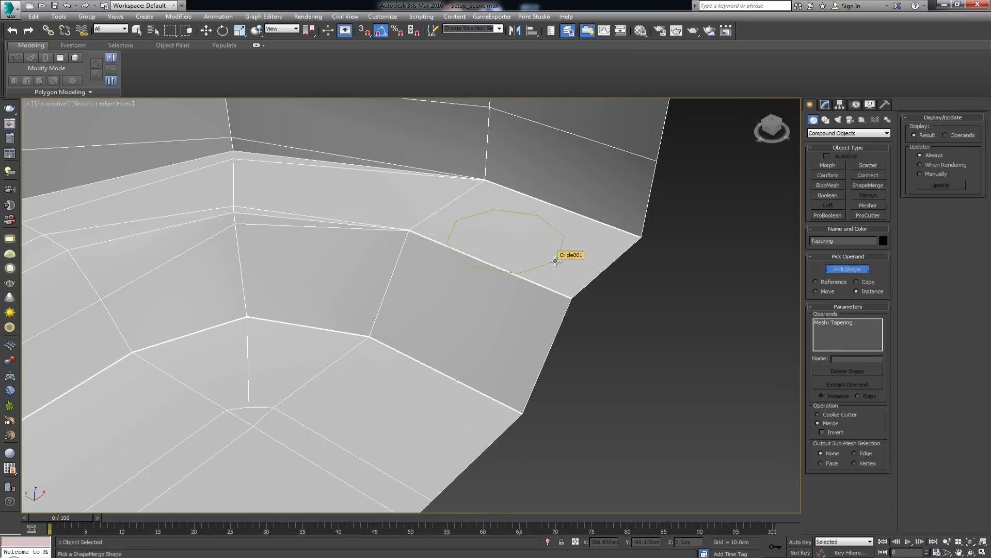
scroll(537, 277, "up", 5)
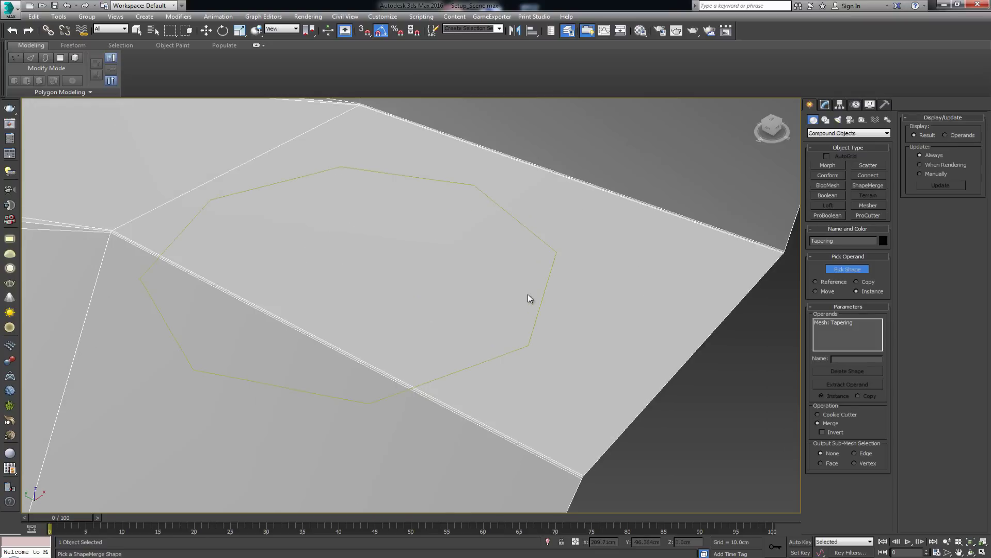
right_click(336, 282)
middle_click_drag(218, 261, 229, 264, "alt")
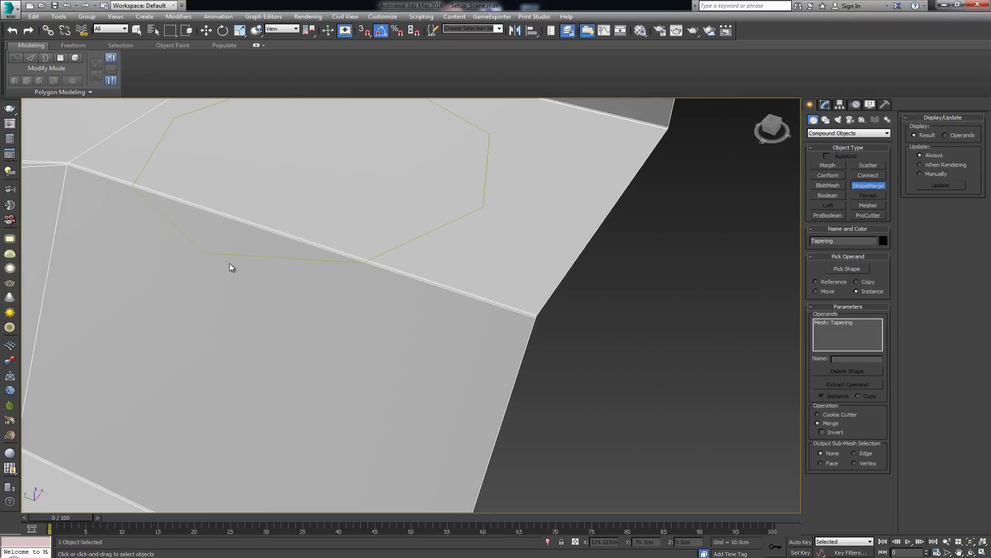
- Add a single Edit Poly modifier above the mesh's ShapeMerge
left_click(825, 105)
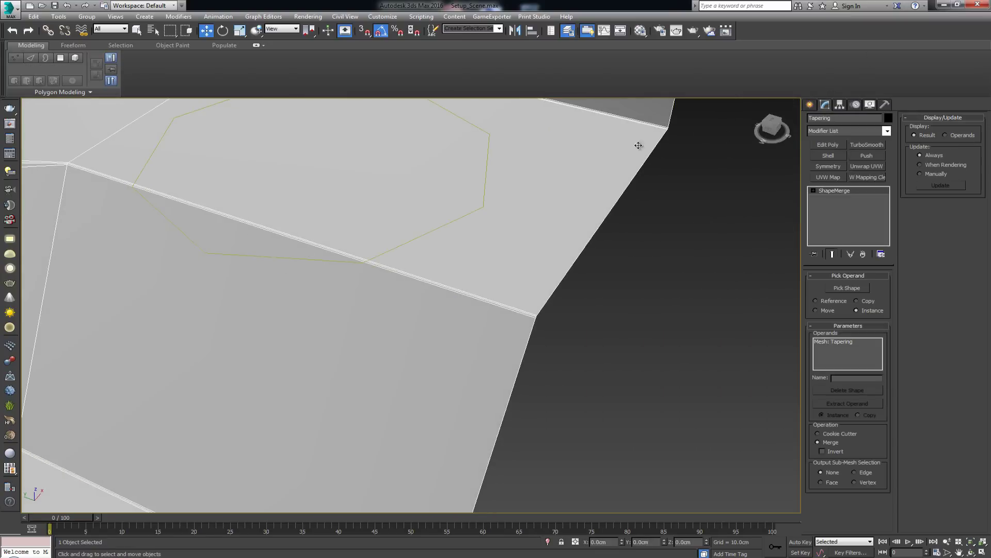
middle_click_drag(525, 151, 662, 178)
double_click(824, 144)
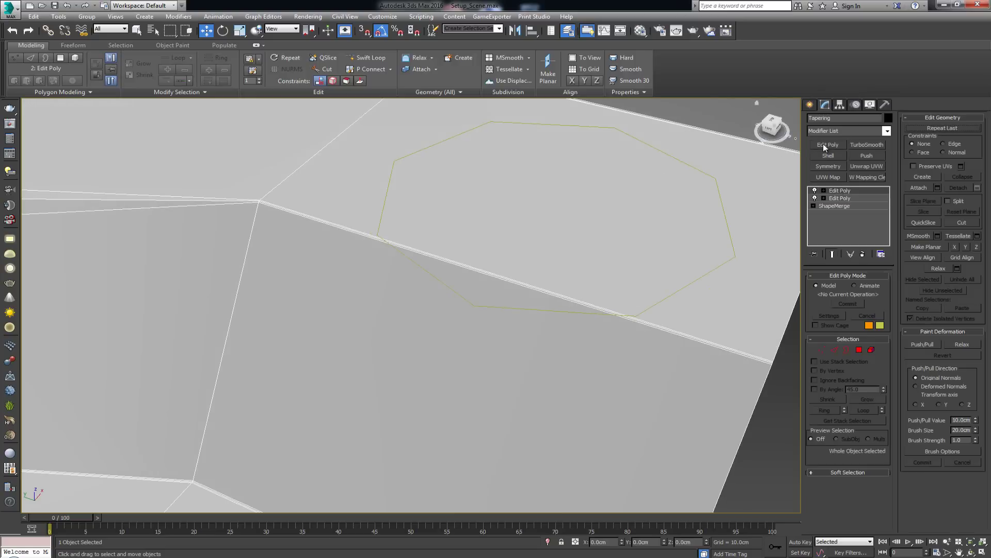
left_click(863, 254)
- Remove the two support edges beside the ridge under the circle, keeping only the ridge edge itself
key("2")
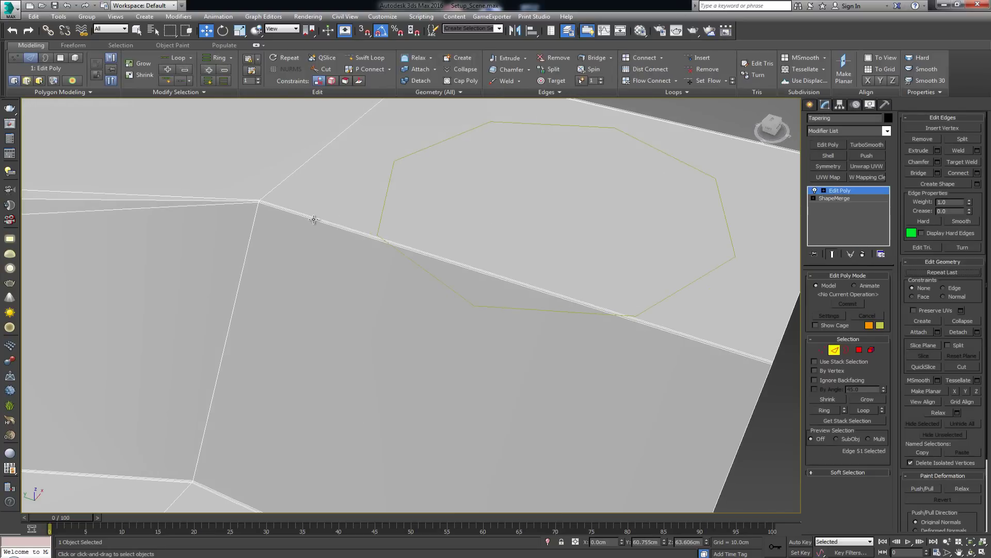
left_click(314, 219)
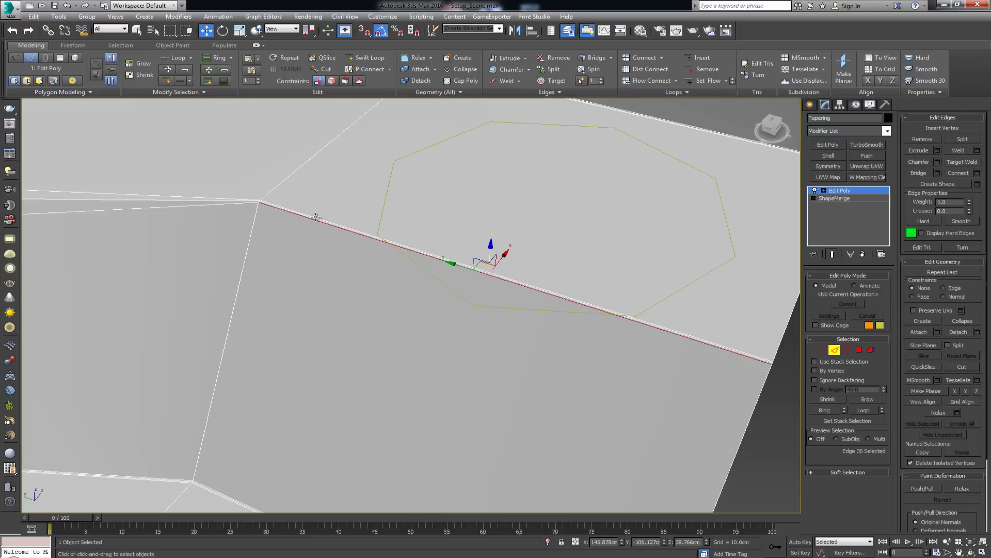
left_click(316, 217, "ctrl")
key("ctrl+d")
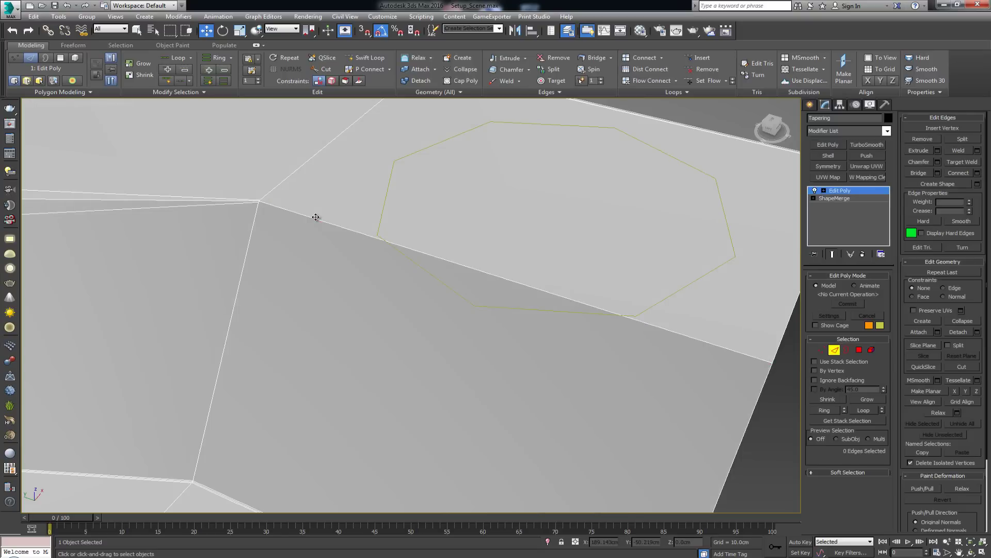
scroll(395, 239, "down", 3)
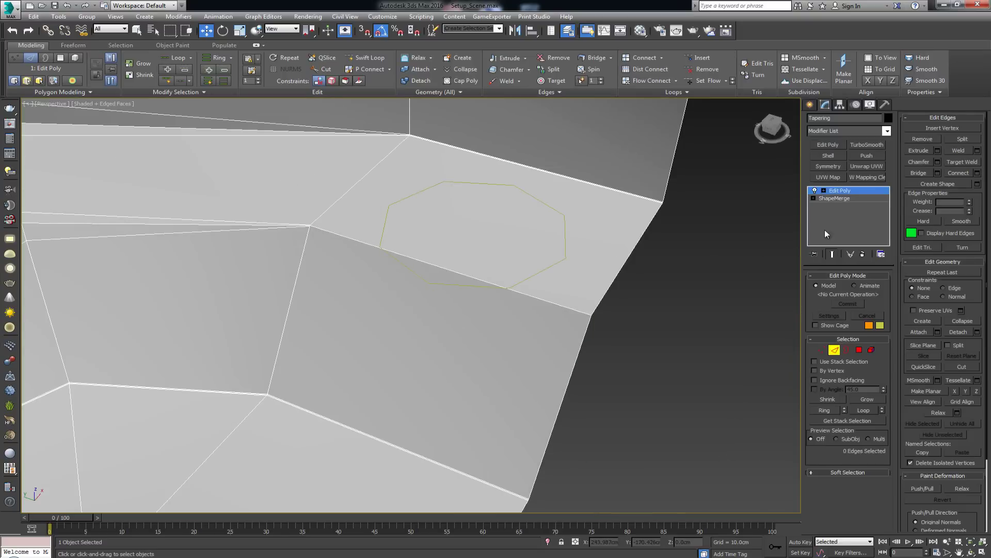
- Merge the circle's outline into the mesh with ShapeMerge, using the Instance and Merge options
left_click(809, 105)
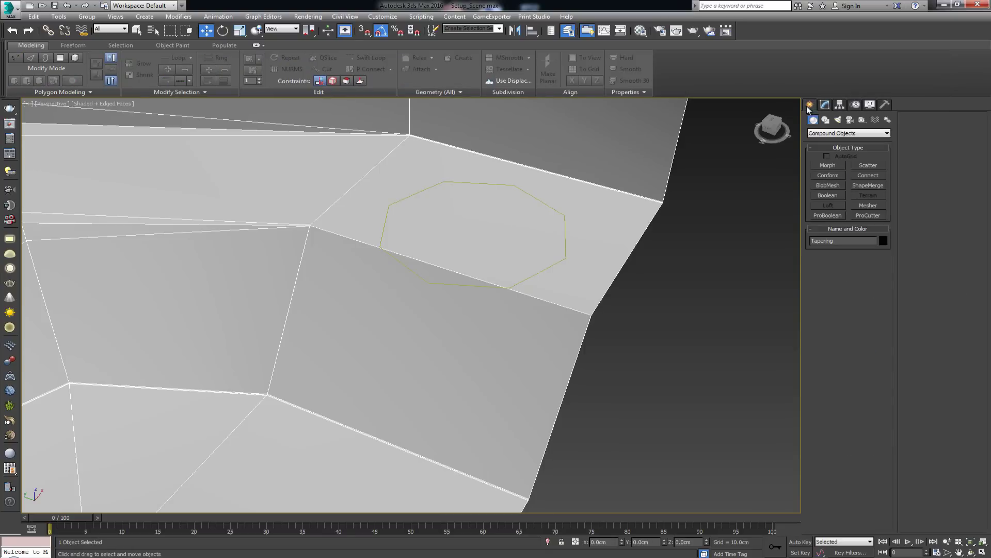
left_click(859, 184)
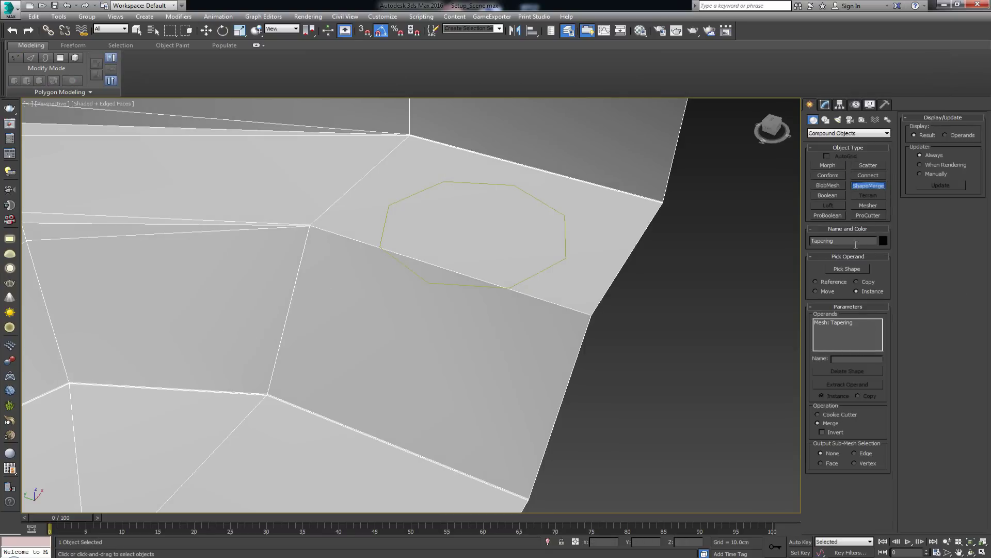
left_click(847, 268)
left_click(546, 267)
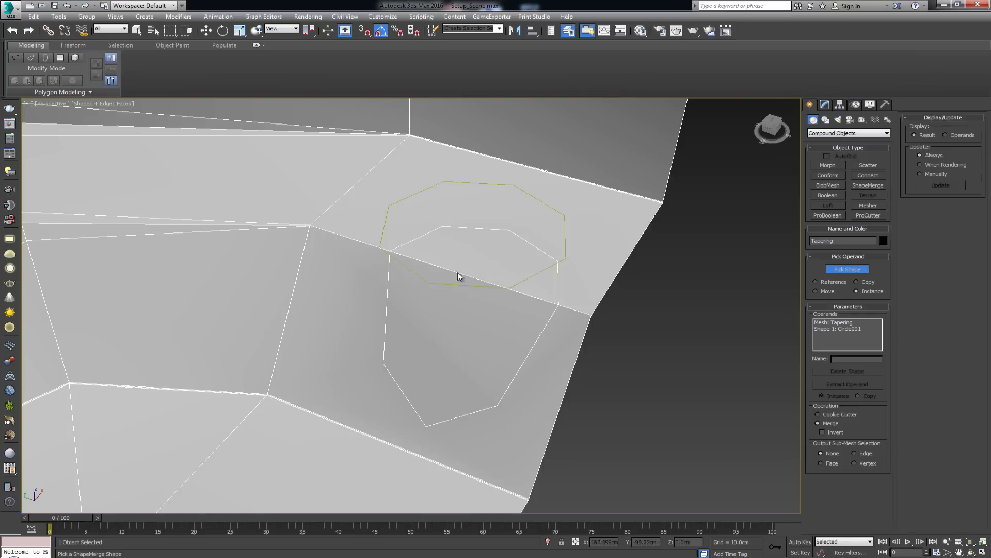
key("w")
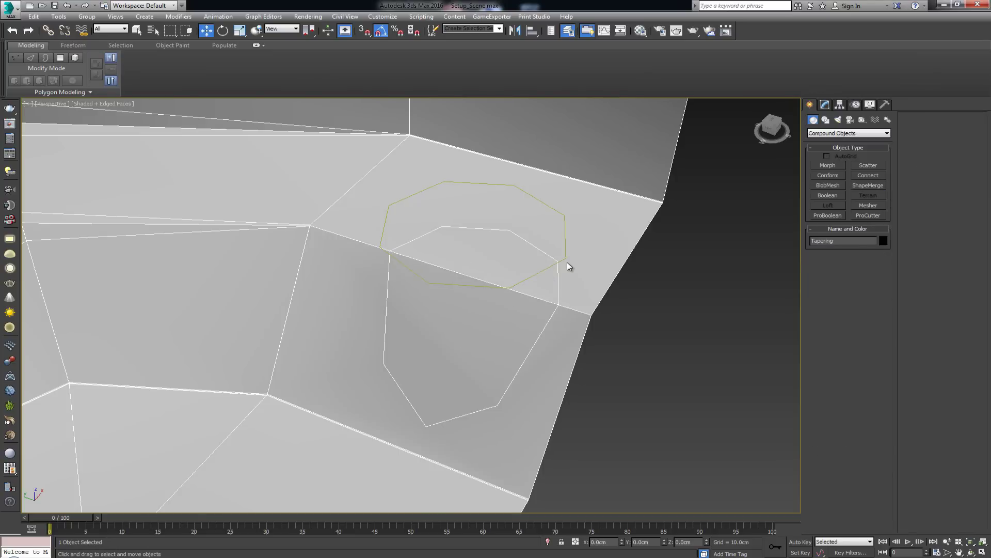
- Convert the merged mesh to Editable Poly and delete the separate Circle001 spline
left_click(824, 104)
right_click(581, 166)
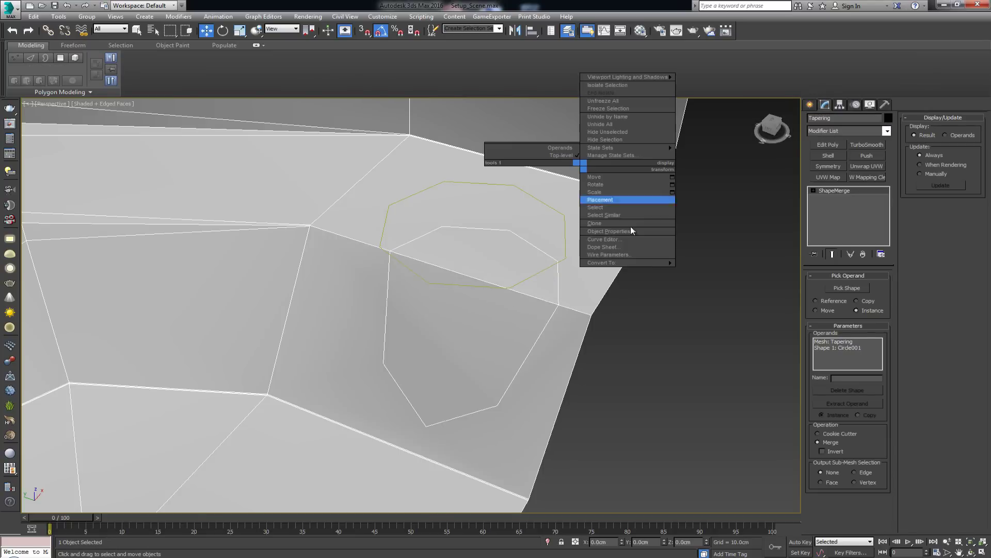
mouse_move(666, 262)
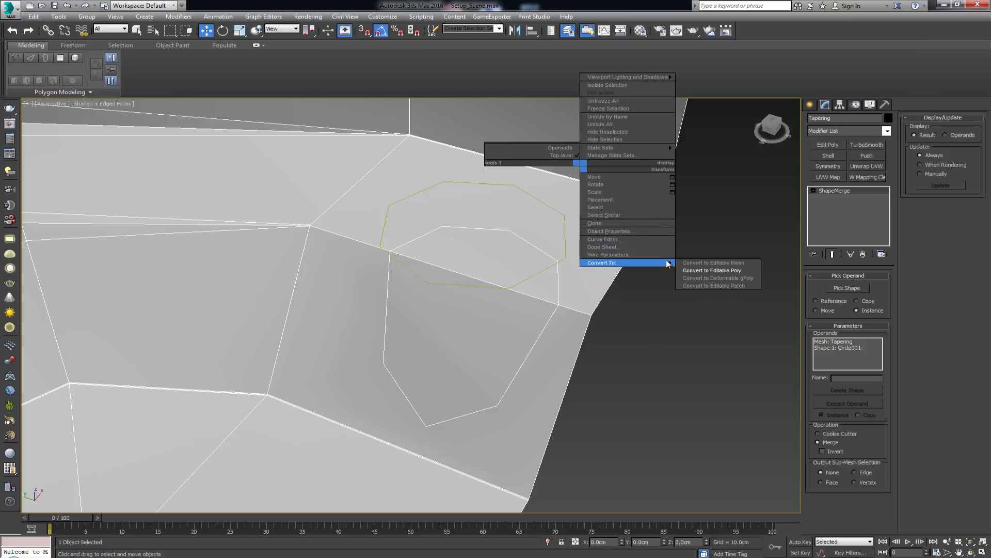
left_click(706, 272)
left_click(565, 249)
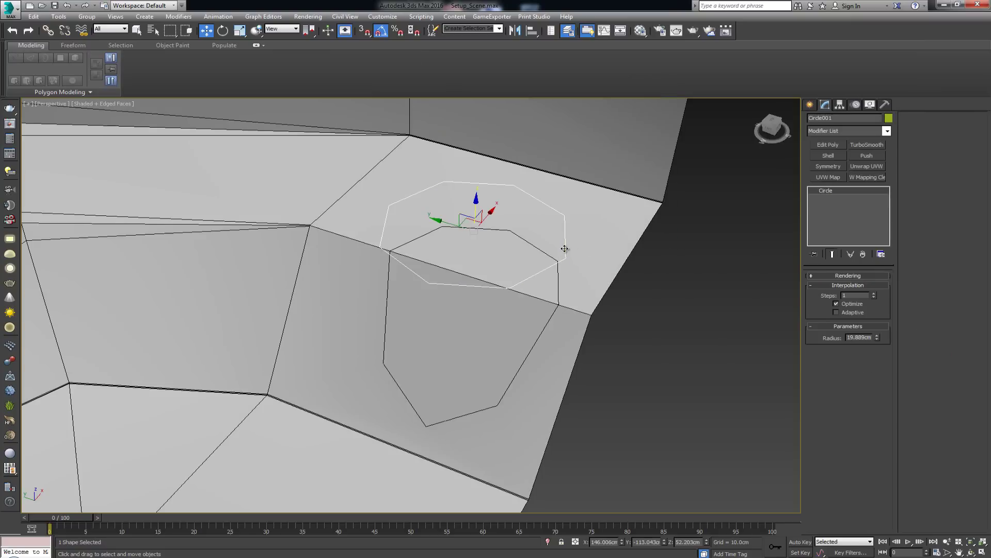
key("Delete")
left_click(565, 248)
- Remove the surplus vertices lying between the corners of the merged circle outline on the ledge and slope
key("1")
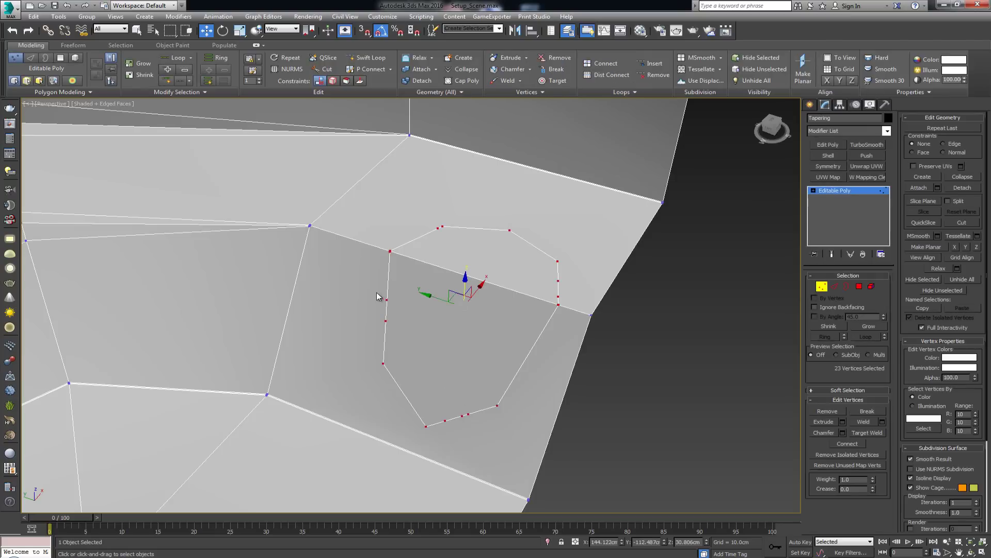
left_click_drag(376, 287, 424, 336)
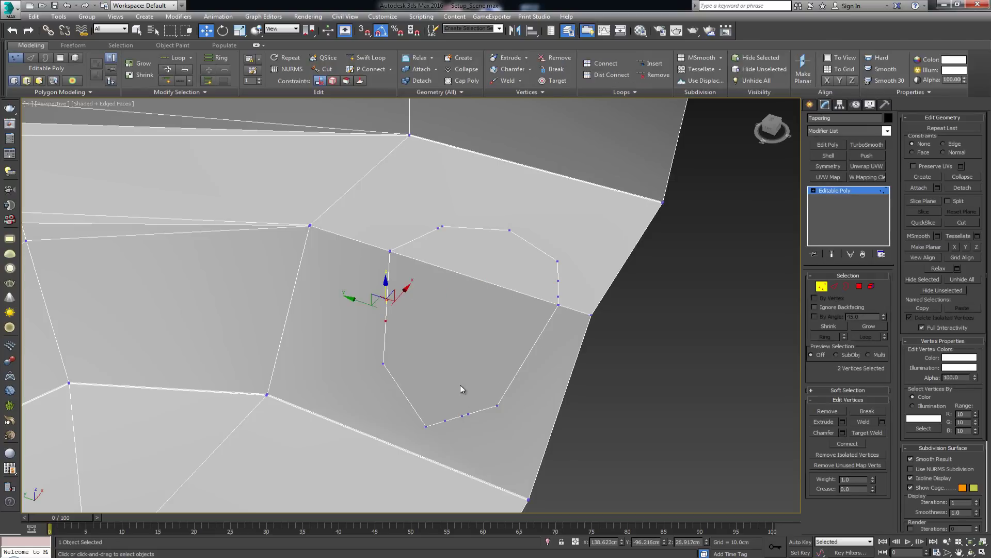
left_click_drag(439, 405, 471, 427, "ctrl")
left_click_drag(549, 274, 579, 305, "ctrl")
left_click_drag(432, 224, 445, 237, "ctrl")
middle_click_drag(456, 266, 537, 254, "alt")
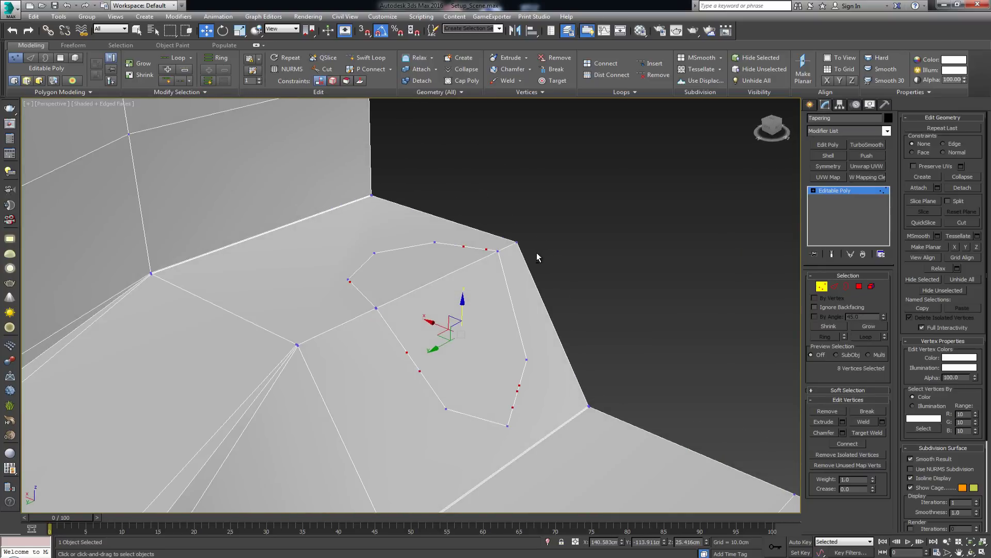
left_click(537, 253)
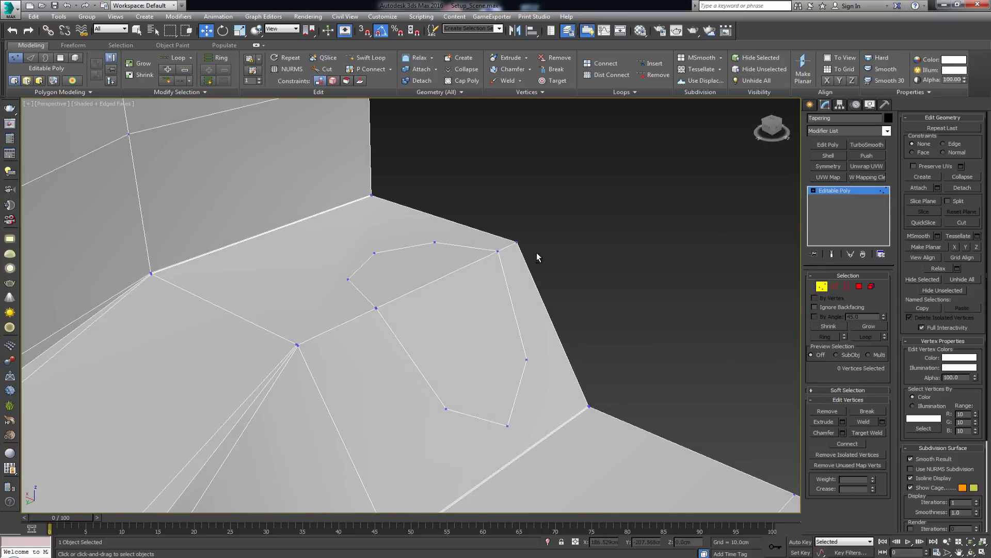
- Weld the merged circle's outline vertices across the ridge with a threshold of 0.1 cm
middle_click_drag(513, 288, 461, 303, "alt")
scroll(423, 300, "down", 5)
scroll(477, 307, "up", 6)
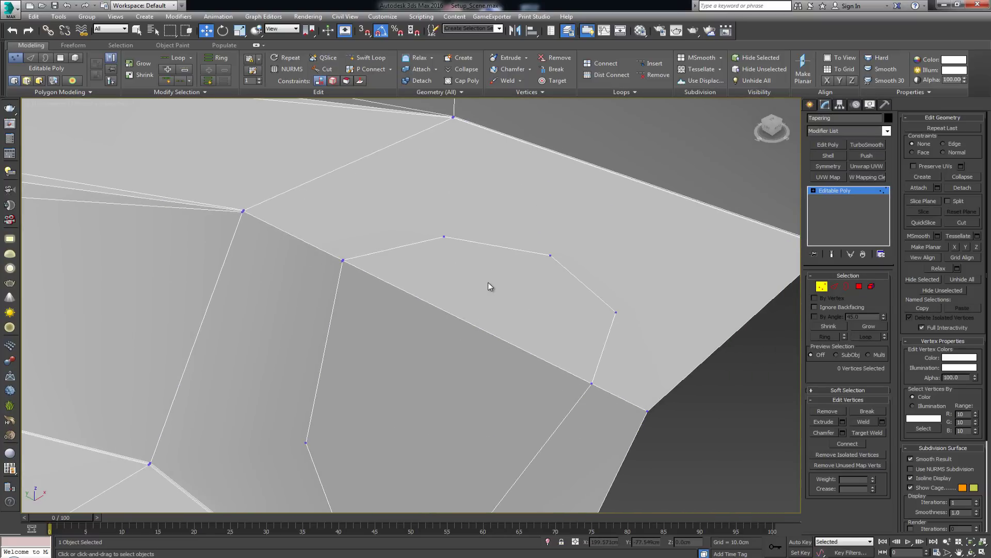
scroll(507, 303, "down", 4)
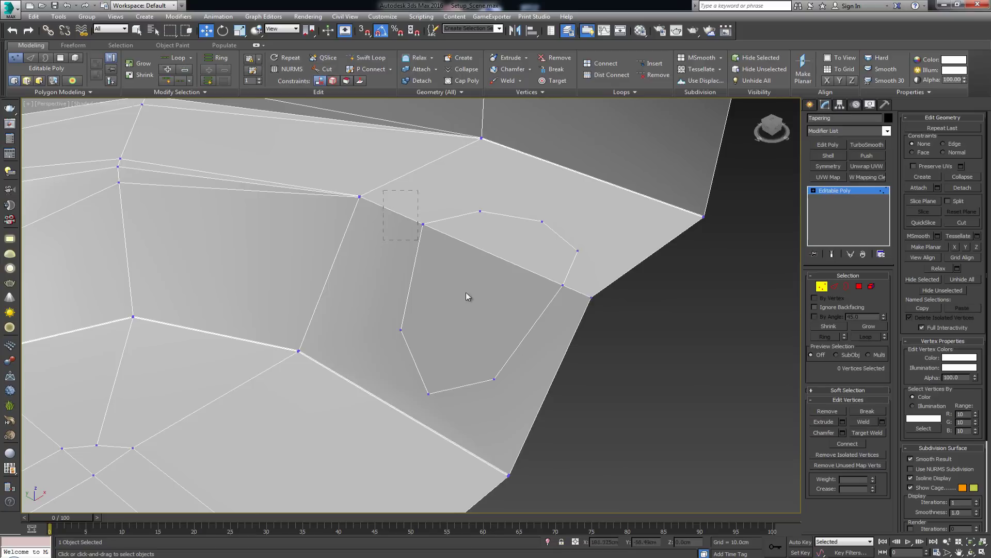
left_click_drag(602, 407, 599, 407)
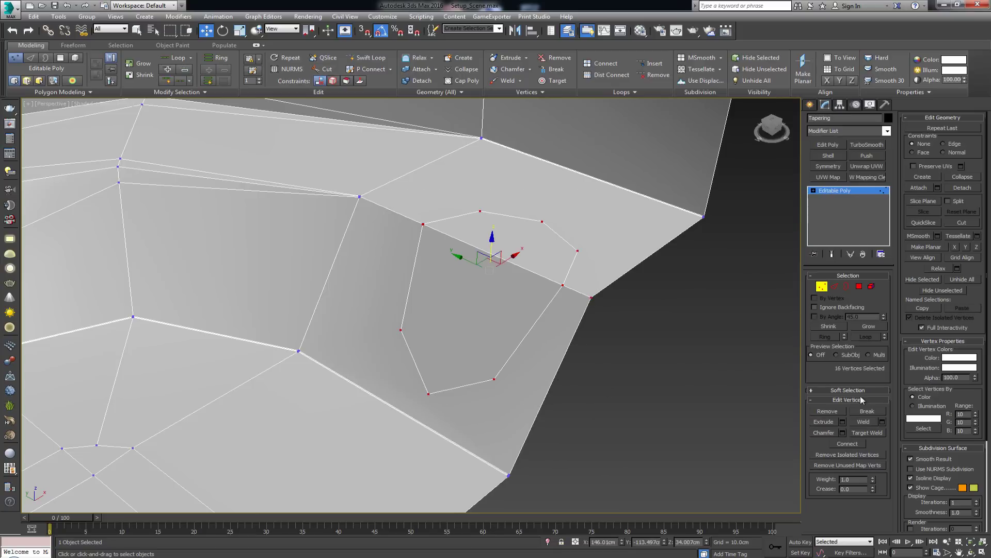
left_click(883, 422)
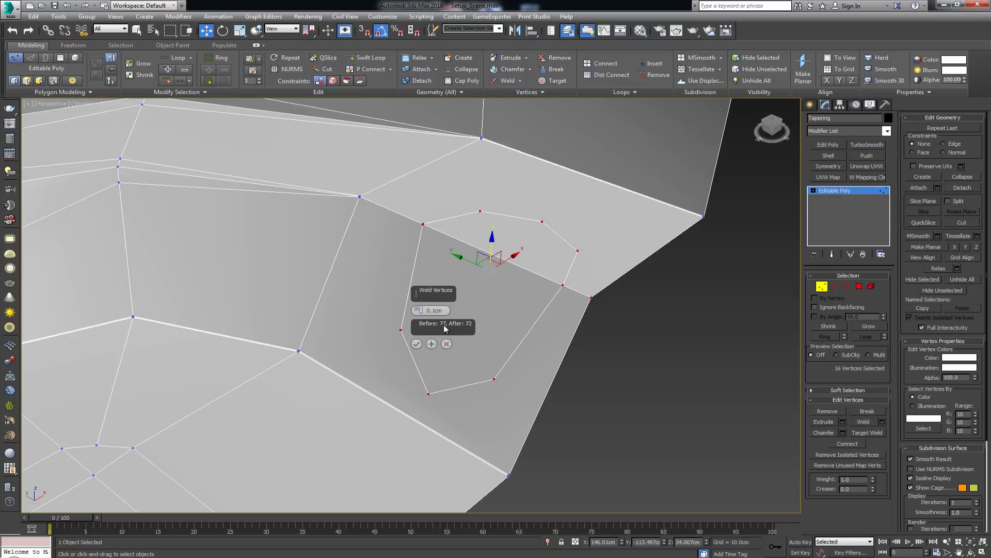
left_click(417, 344)
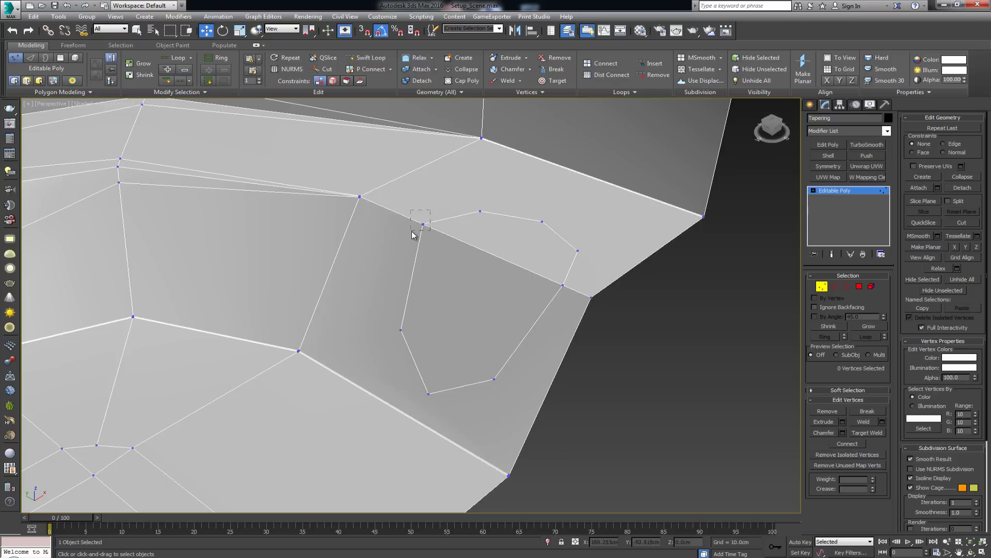
- Remove the two surplus outline vertices on either side of the point where the circle crosses the ridge
scroll(428, 285, "up", 5)
middle_click_drag(428, 284, 515, 294, "alt")
left_click(378, 257)
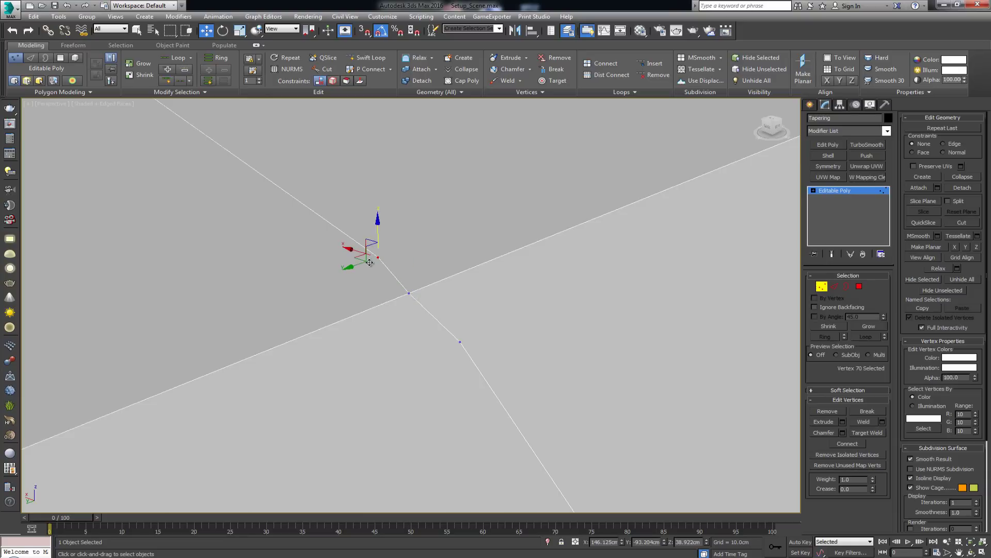
left_click_drag(443, 352, 438, 355)
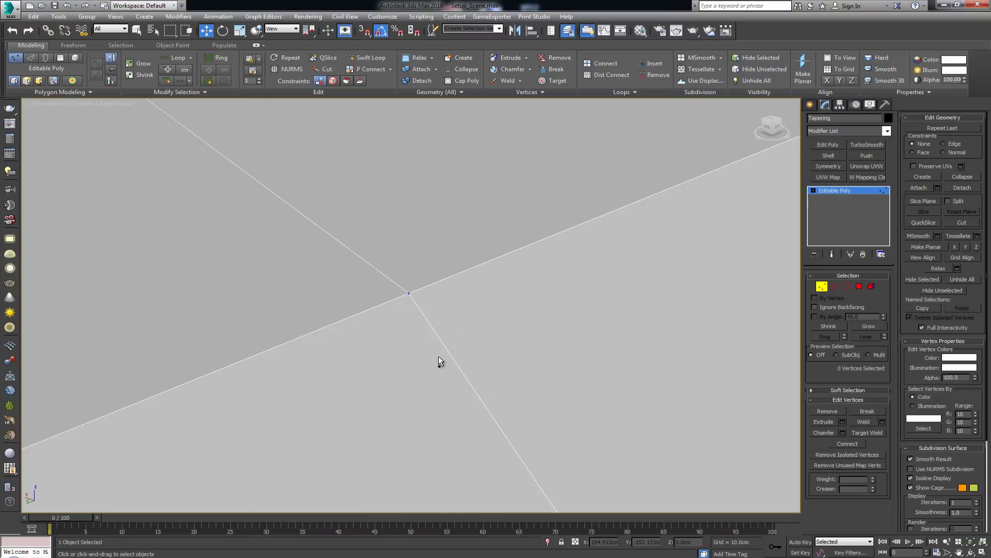
middle_click_drag(438, 356, 438, 234, "alt")
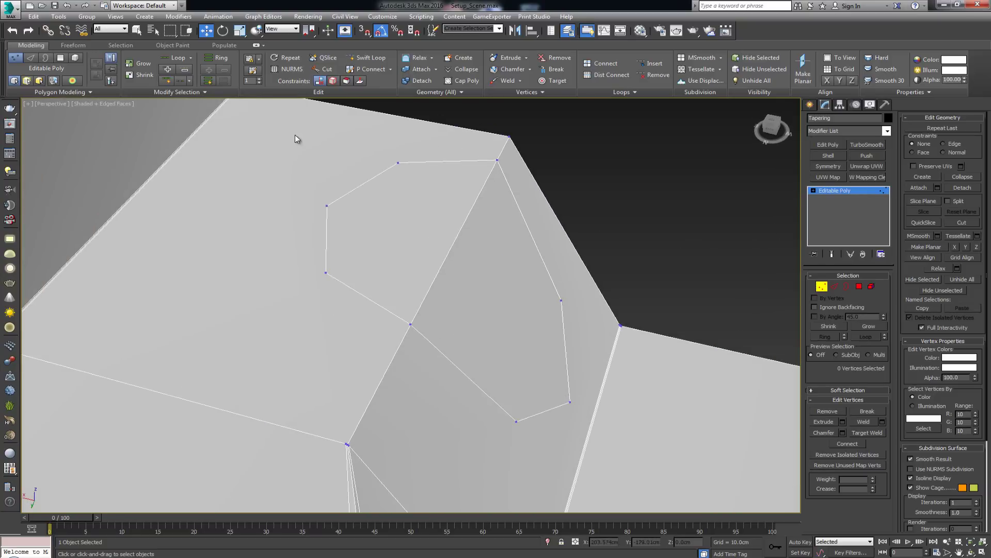
left_click_drag(651, 398, 636, 427)
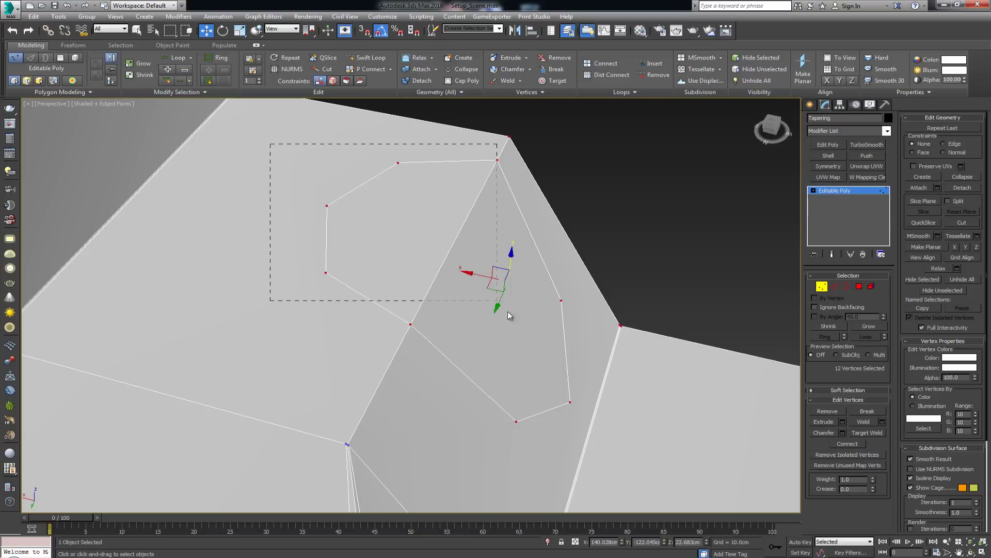
left_click_drag(508, 315, 585, 433)
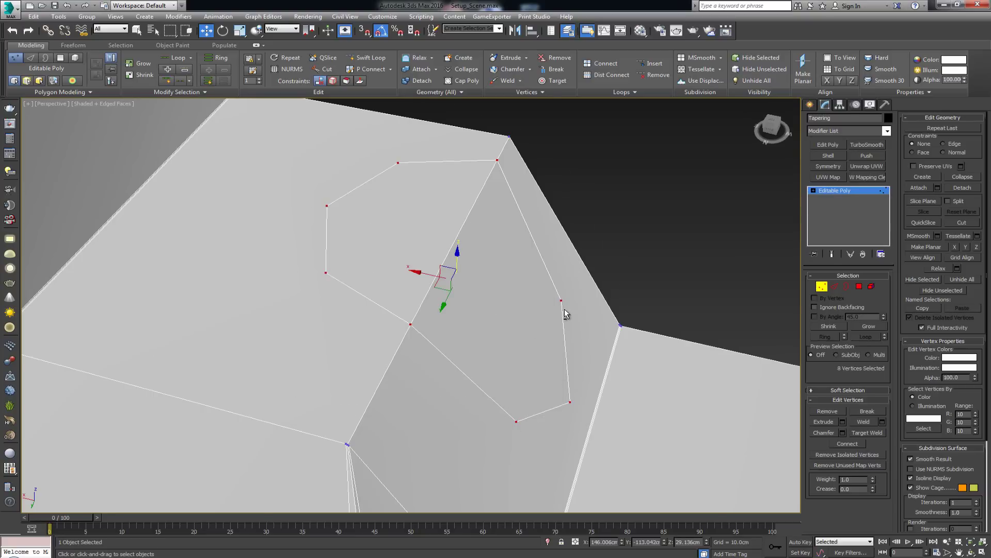
middle_click_drag(564, 309, 491, 311, "alt")
left_click(883, 422)
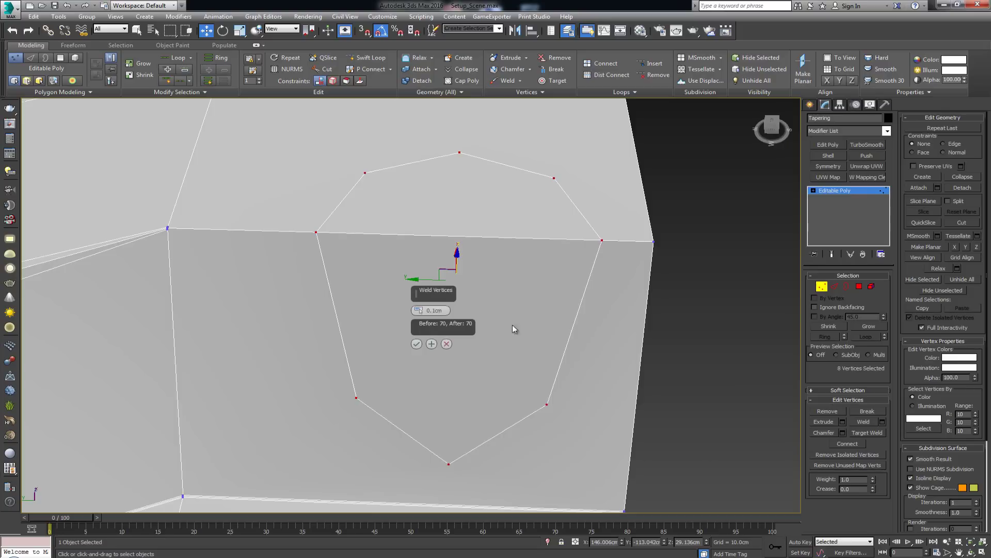
left_click_drag(419, 311, 424, 264)
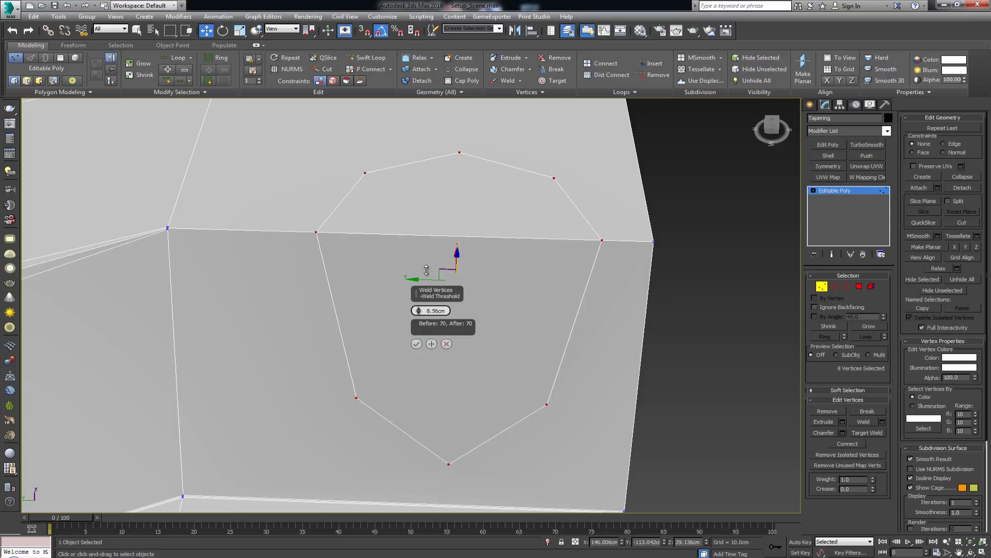
left_click(446, 343)
scroll(408, 248, "down", 3)
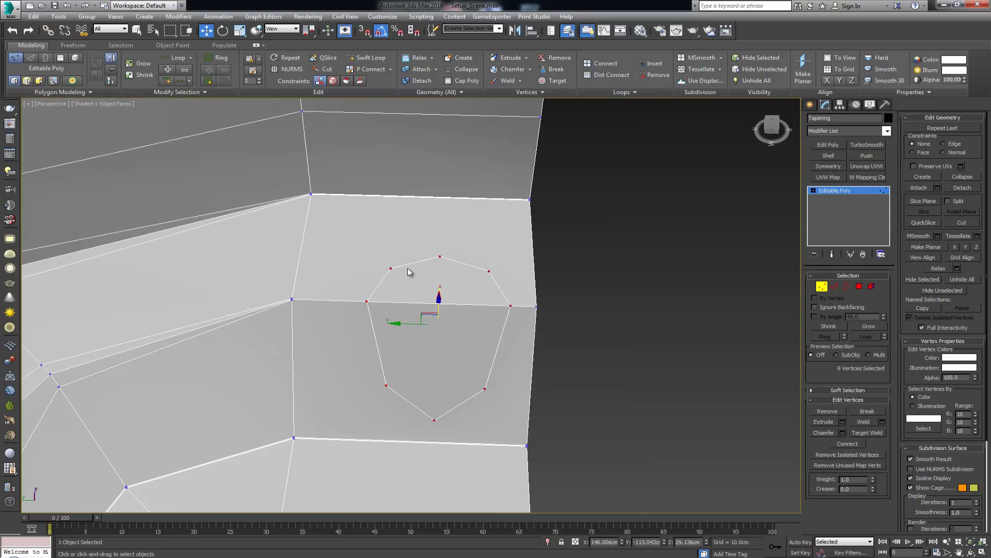
left_click(464, 302)
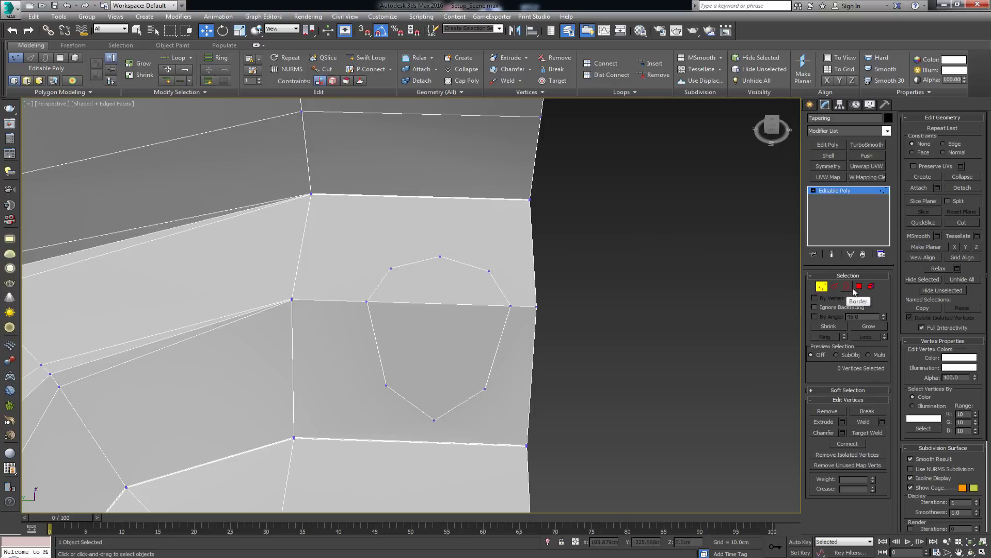
- Start a Slice Plane on the whole mesh in the Left view and rotate the plane from horizontal to vertical
middle_click_drag(478, 295, 432, 222)
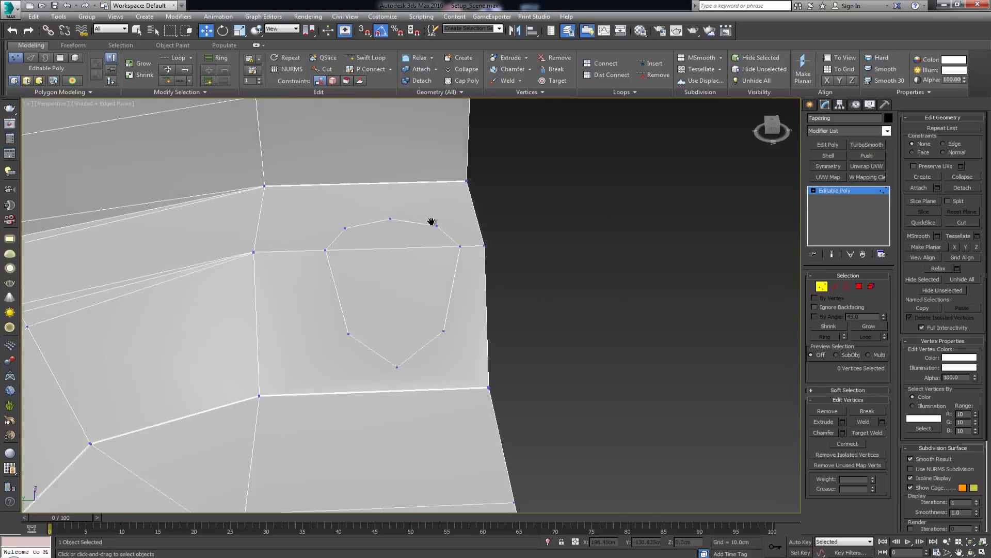
scroll(432, 218, "down", 2)
scroll(414, 219, "up", 6)
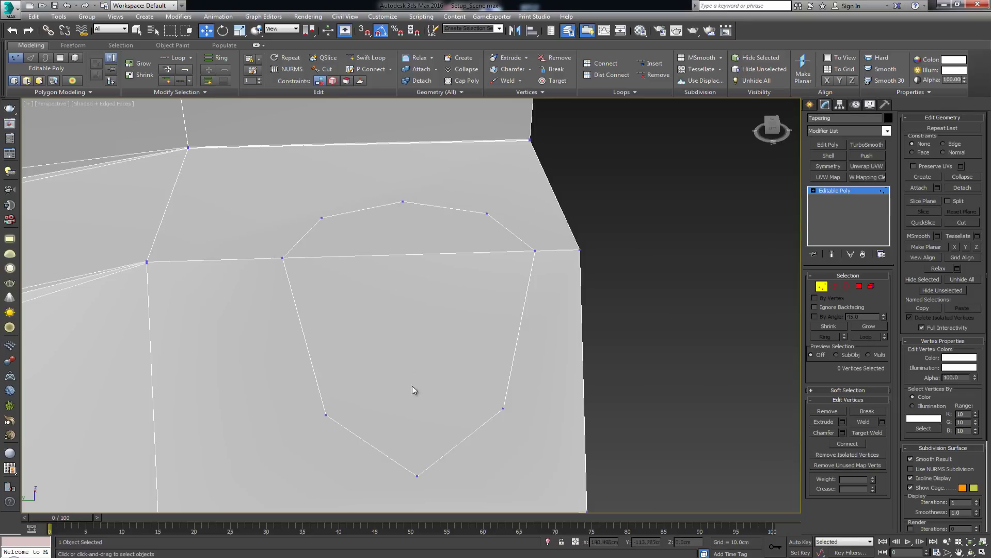
key("alt+w")
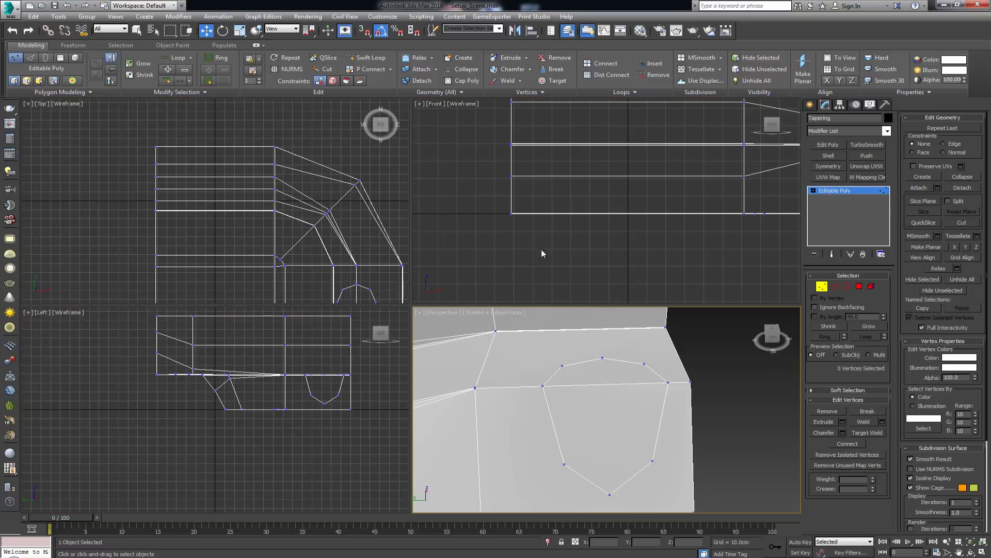
scroll(753, 186, "down", 2)
middle_click_drag(752, 186, 331, 312)
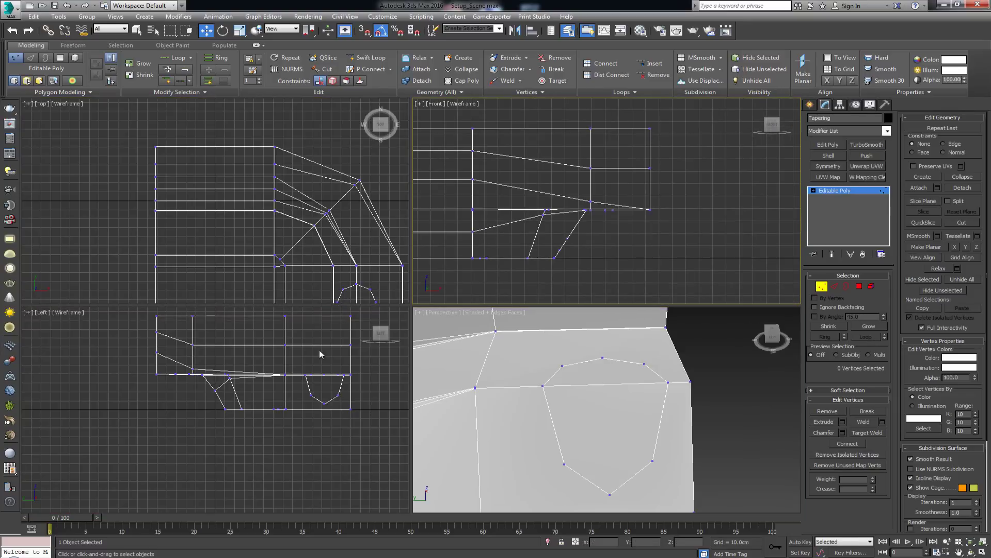
scroll(315, 358, "up", 3)
key("alt+w")
middle_click_drag(443, 371, 259, 308)
scroll(259, 309, "up", 2)
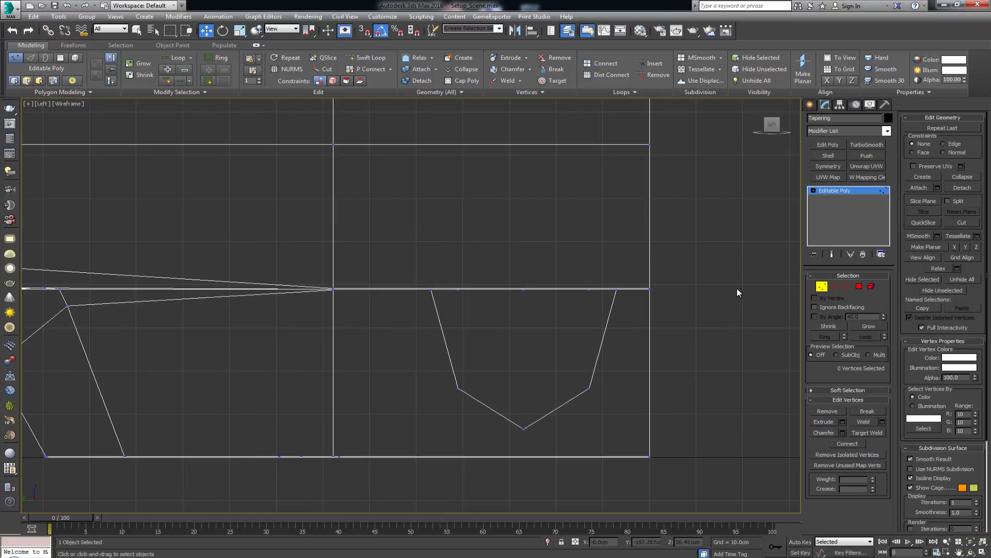
left_click(819, 287)
left_click(819, 287)
middle_click_drag(666, 245, 614, 265)
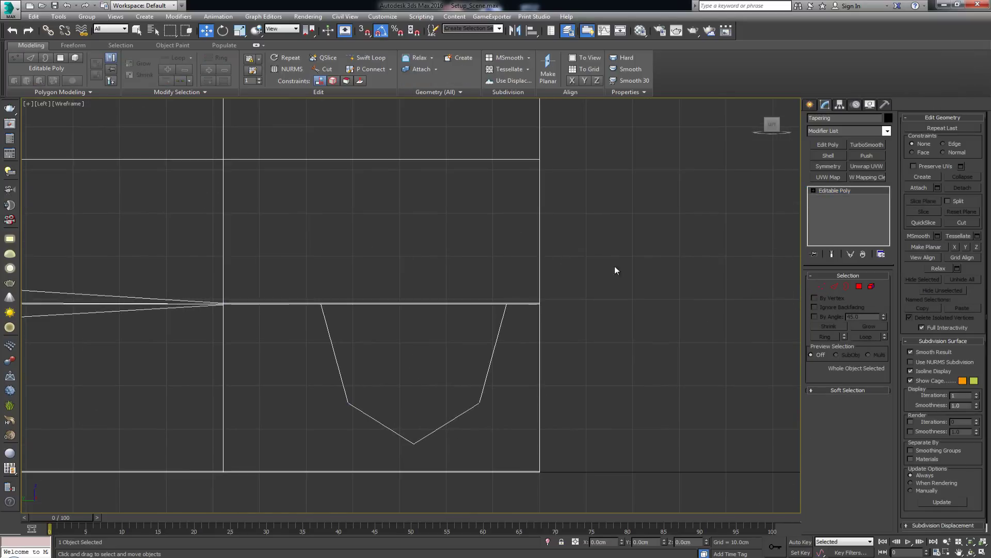
left_click(929, 204)
key("e")
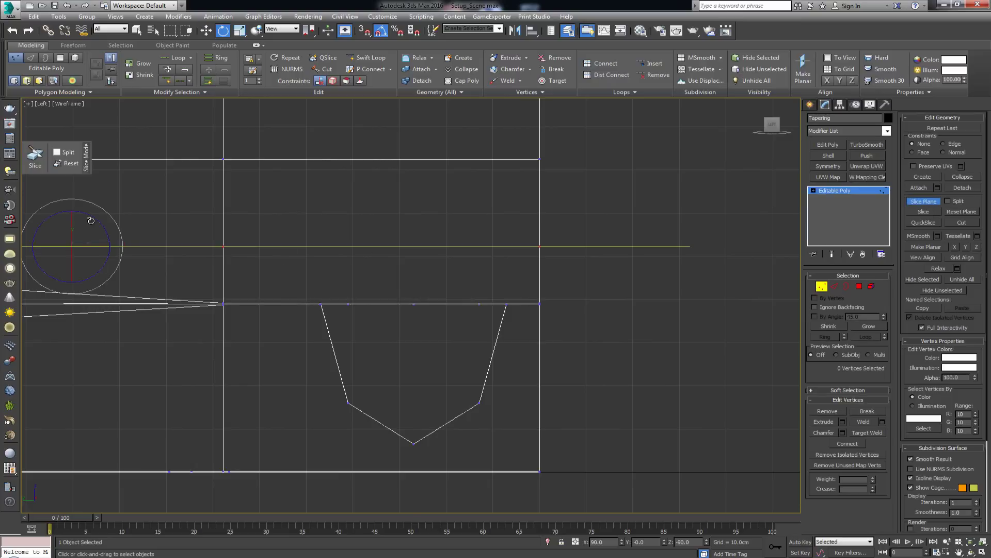
left_click_drag(94, 222, 104, 284)
key("w")
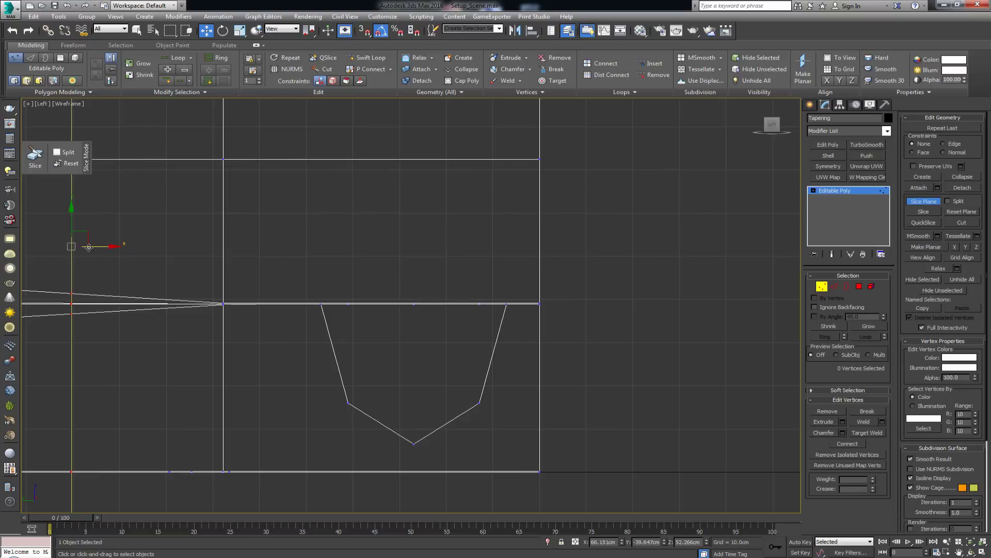
- Snap the slice plane to the circle outline's middle vertex and slice the whole mesh there
key("s")
left_click_drag(96, 248, 414, 310)
key("s")
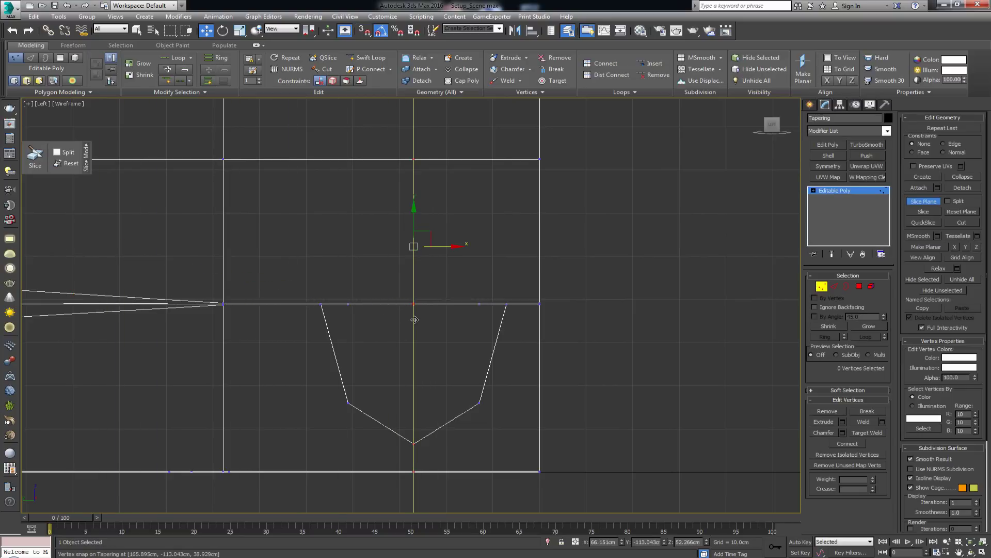
key("alt+w")
key("alt+w")
middle_click_drag(531, 343, 472, 310, "alt")
scroll(472, 310, "down", 8)
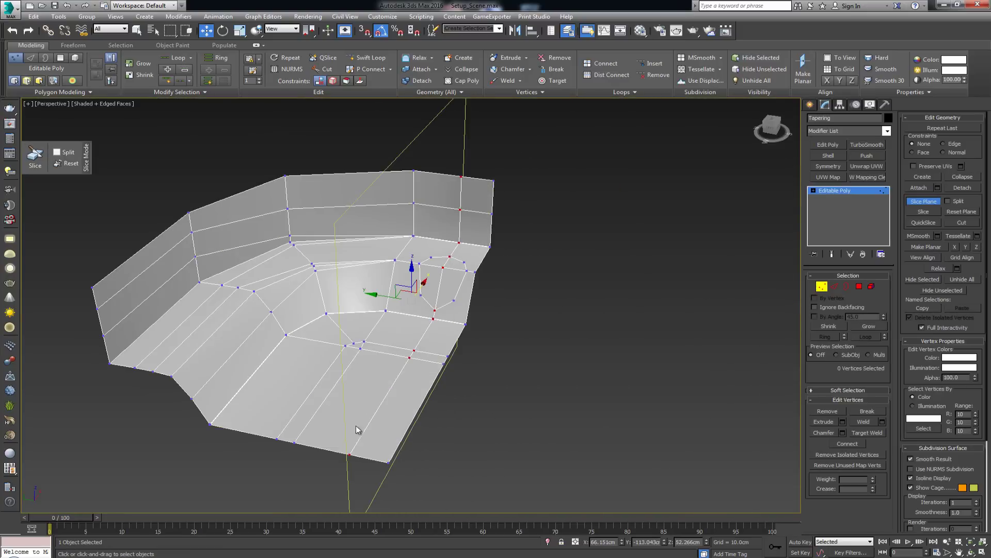
left_click(925, 212)
left_click(923, 202)
left_click(571, 281)
- Delete the four polygons inside the circle outline to open a hole across the ridge
scroll(439, 268, "up", 6)
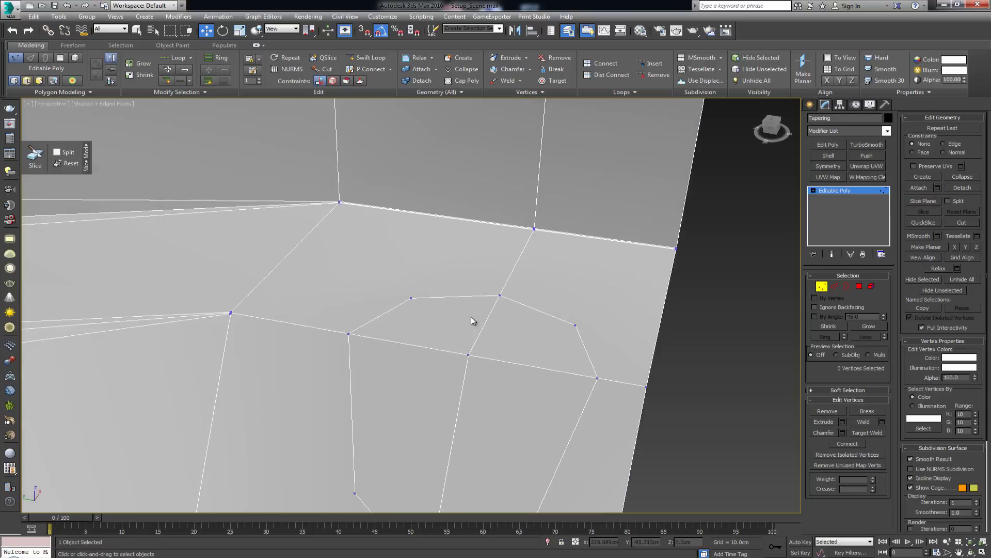
middle_click_drag(471, 317, 468, 204)
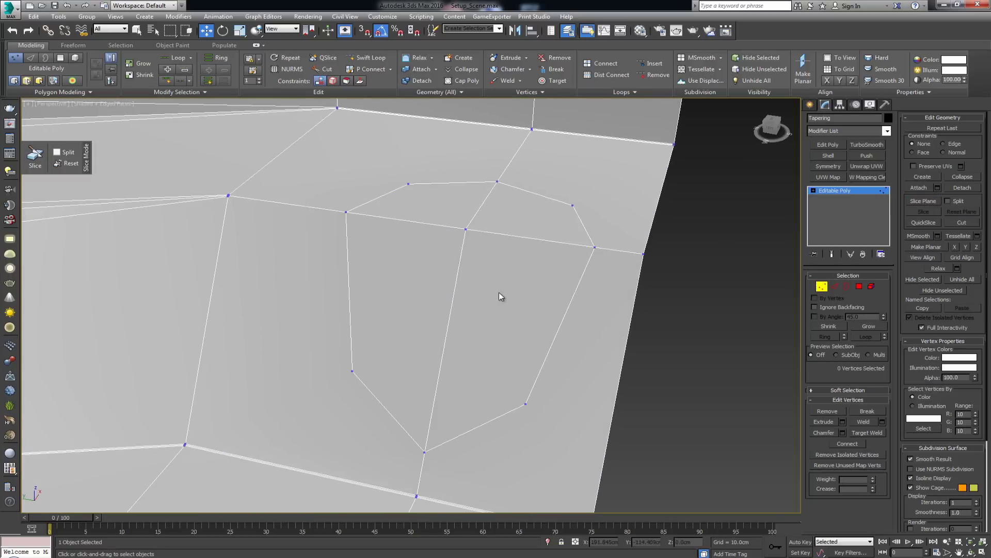
left_click(859, 286)
left_click(467, 234)
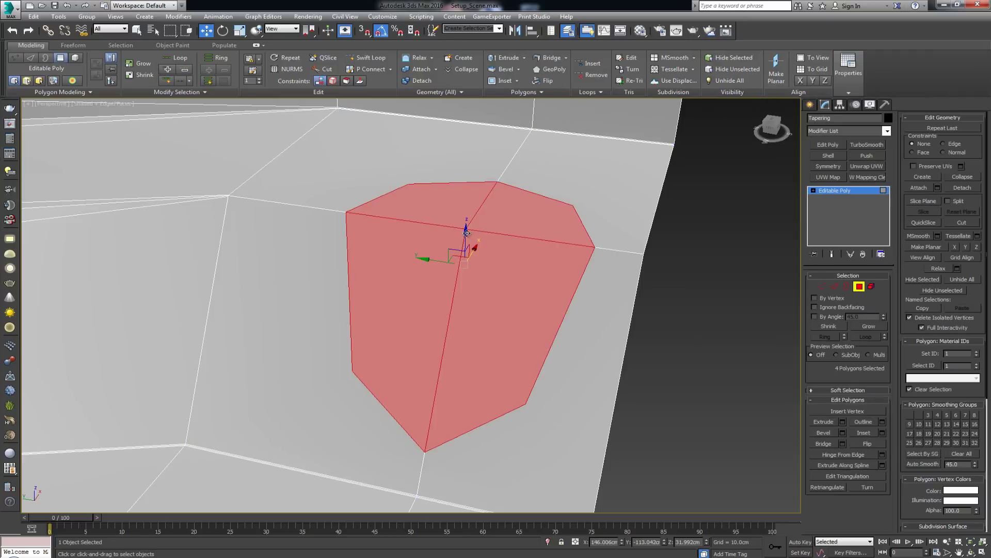
left_click(444, 218)
left_click(517, 226, "ctrl")
left_click(504, 258, "ctrl")
left_click(399, 273, "ctrl")
key("Delete")
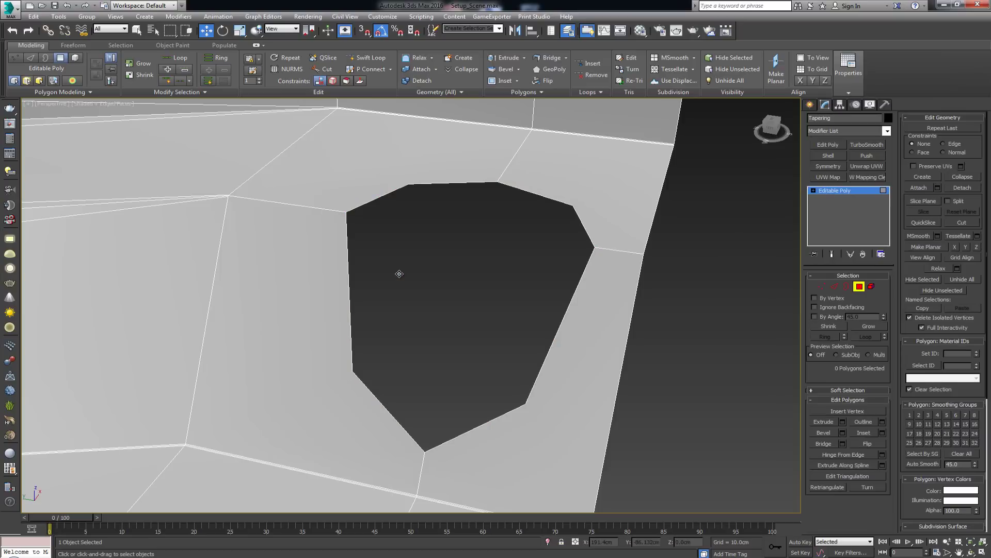
- Extend the hole's border straight down along Z to form the pocket's side walls
key("3")
left_click(574, 231)
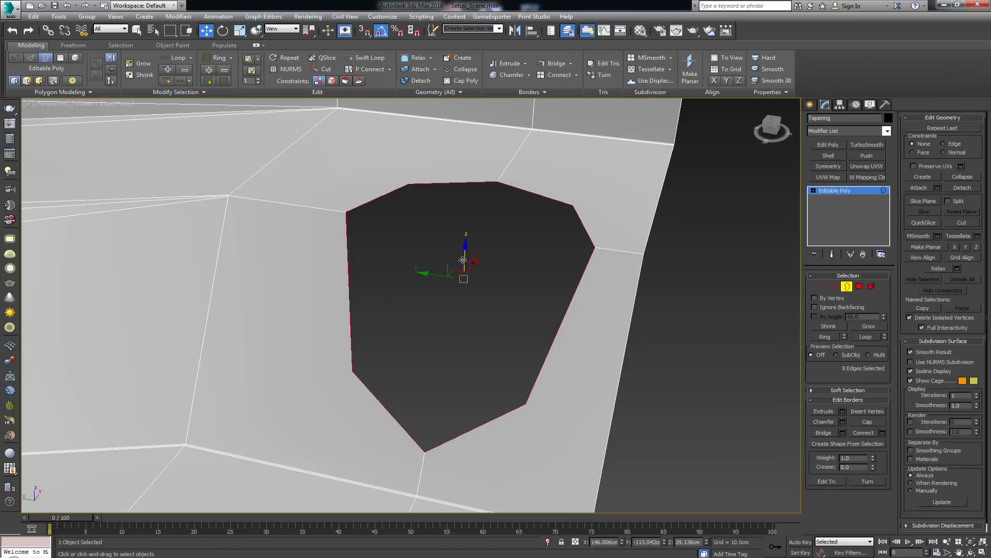
left_click_drag(465, 254, 485, 473, "shift")
middle_click_drag(563, 320, 452, 328, "alt")
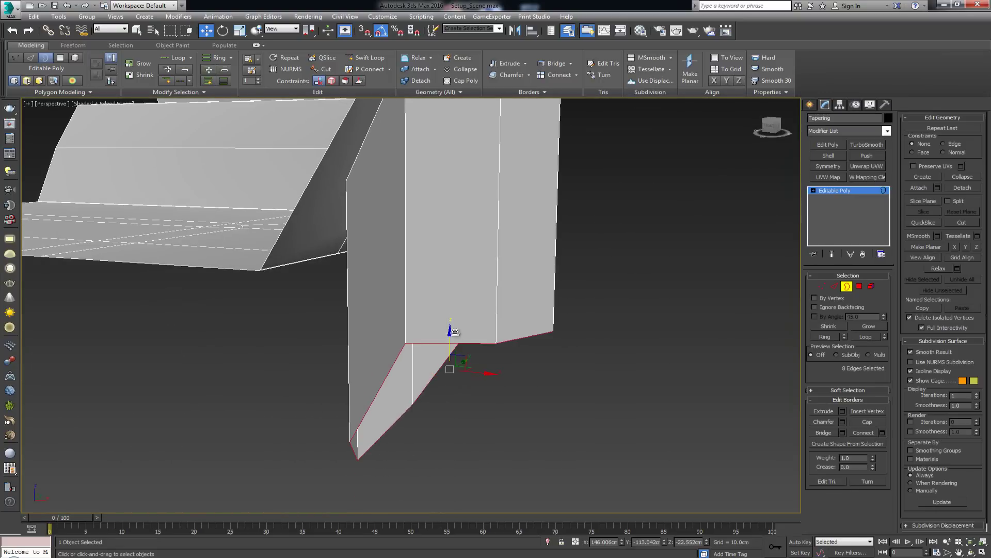
- Scale the extended lower border along Z until it lies flat
key("r")
left_click_drag(451, 328, 452, 398)
left_click_drag(434, 182, 421, 219)
middle_click_drag(420, 219, 542, 289, "alt")
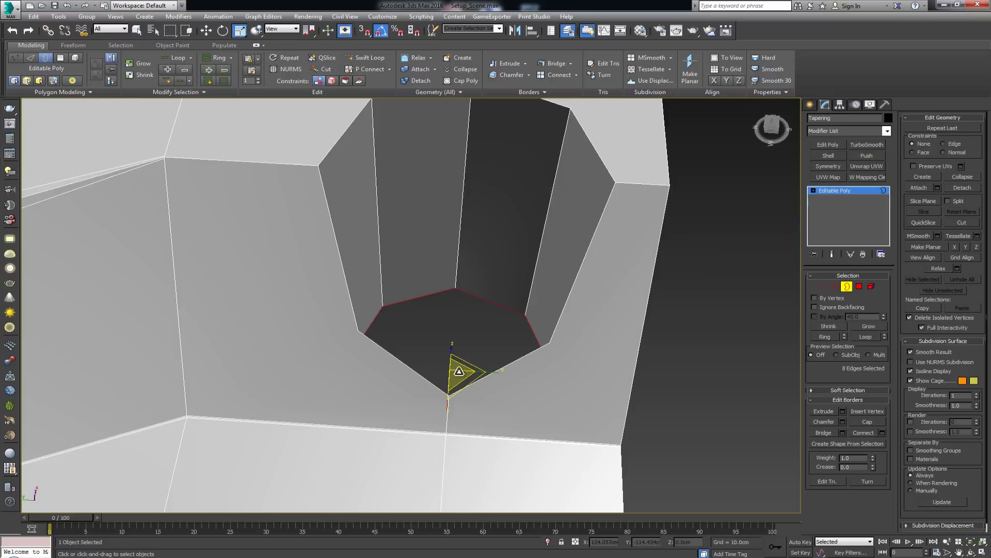
- Scale copies of the lower border inward to form the floor's support ring, and collapse the innermost border to a centre vertex
left_click_drag(460, 371, 463, 401, "shift")
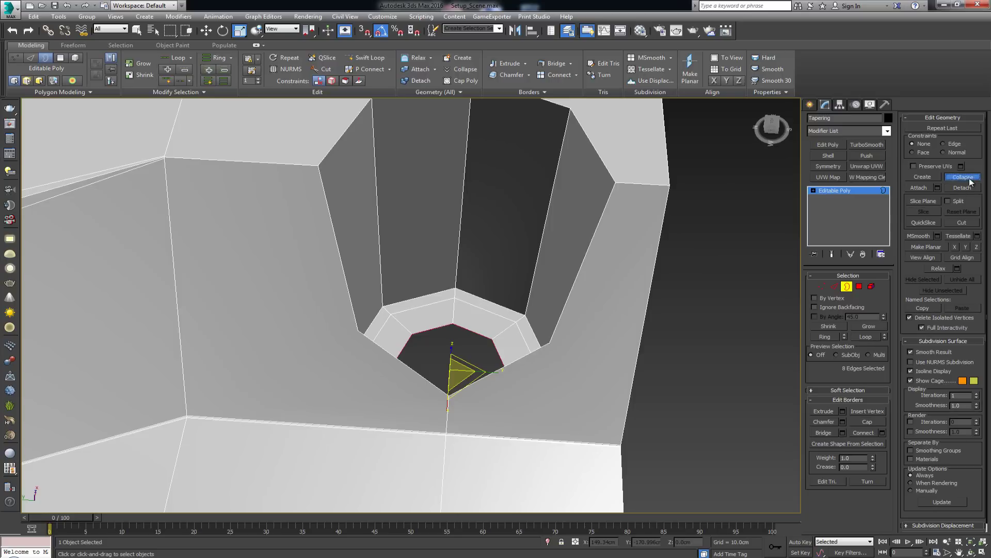
left_click(963, 176)
- Remove every second spoke edge from the pocket floor's centre fan, turning its triangles into four quads
middle_click_drag(555, 290, 513, 289, "alt")
scroll(514, 292, "up", 6)
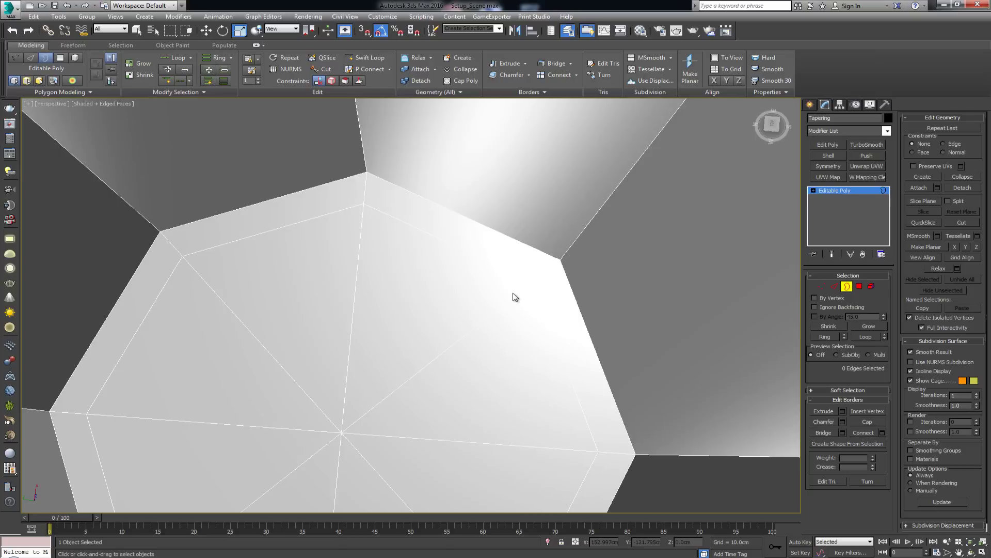
middle_click_drag(403, 312, 411, 284)
key("2")
left_click(402, 232)
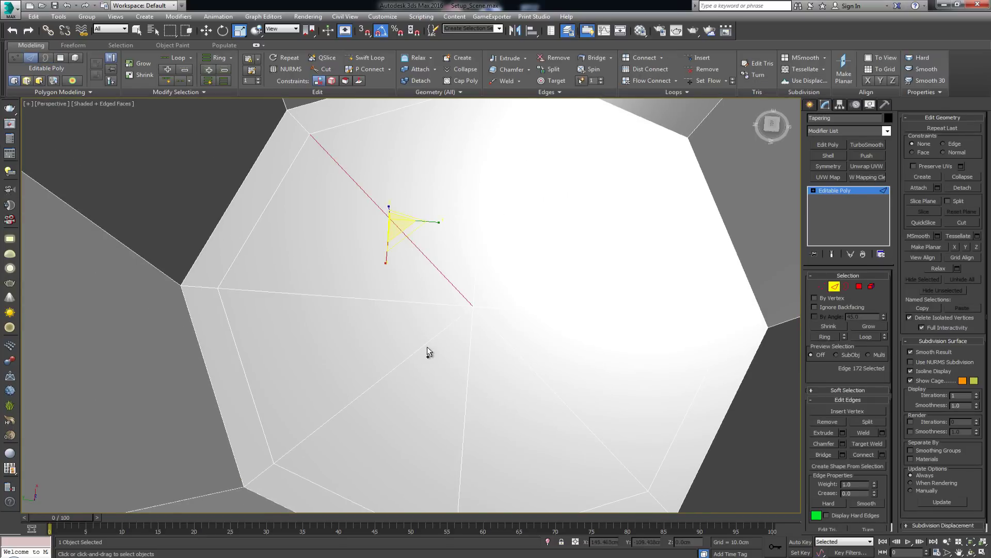
left_click(422, 346, "ctrl")
left_click(513, 346, "ctrl")
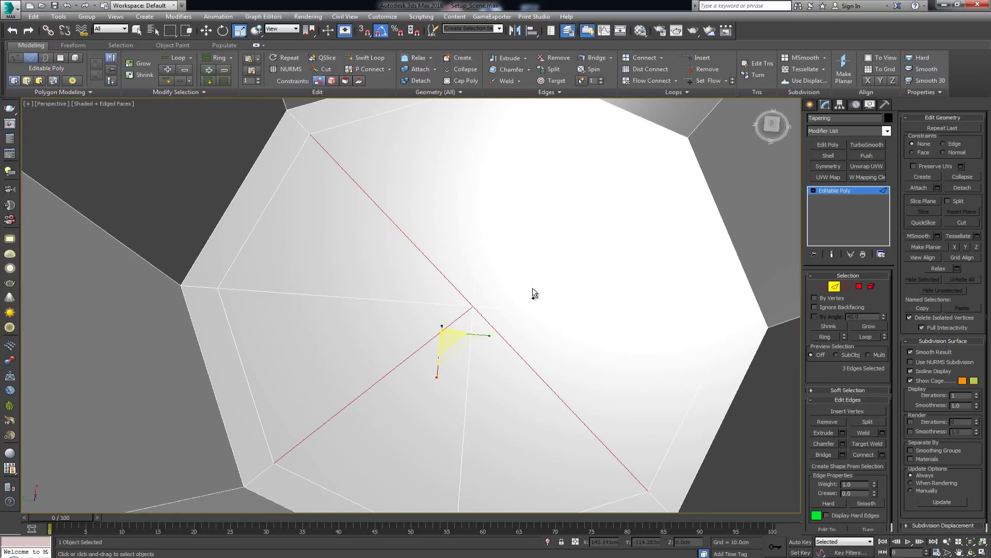
left_click(539, 255, "ctrl")
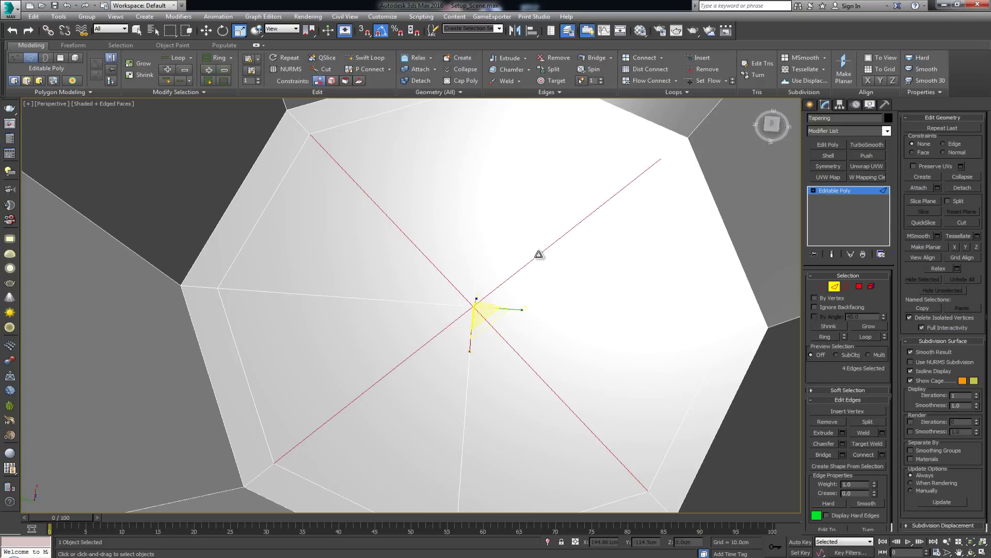
key("BackSpace")
scroll(539, 253, "down", 3)
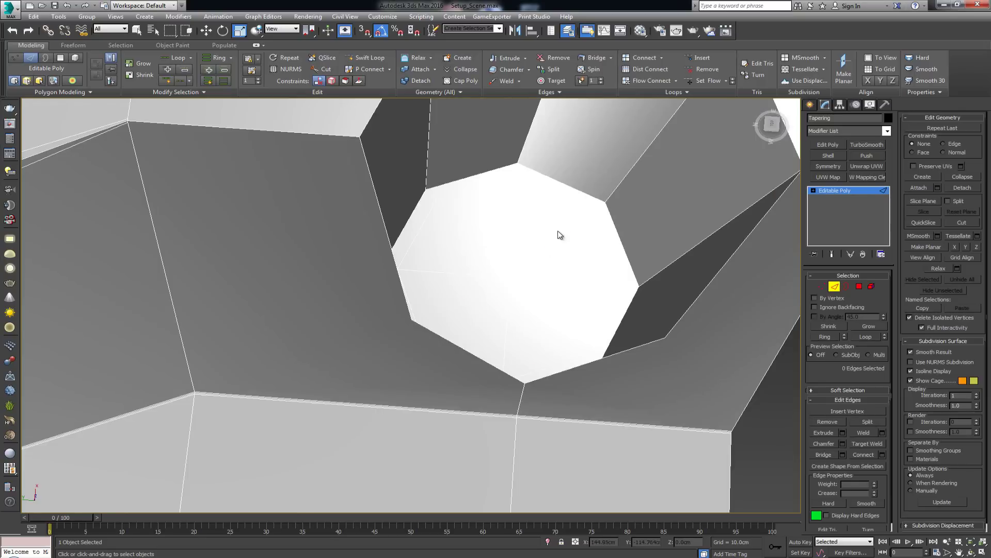
- Connect the lower slope's corner vertex at the mesh's outer end to the nearest vertex on the hole's rim
middle_click_drag(560, 234, 419, 295, "alt")
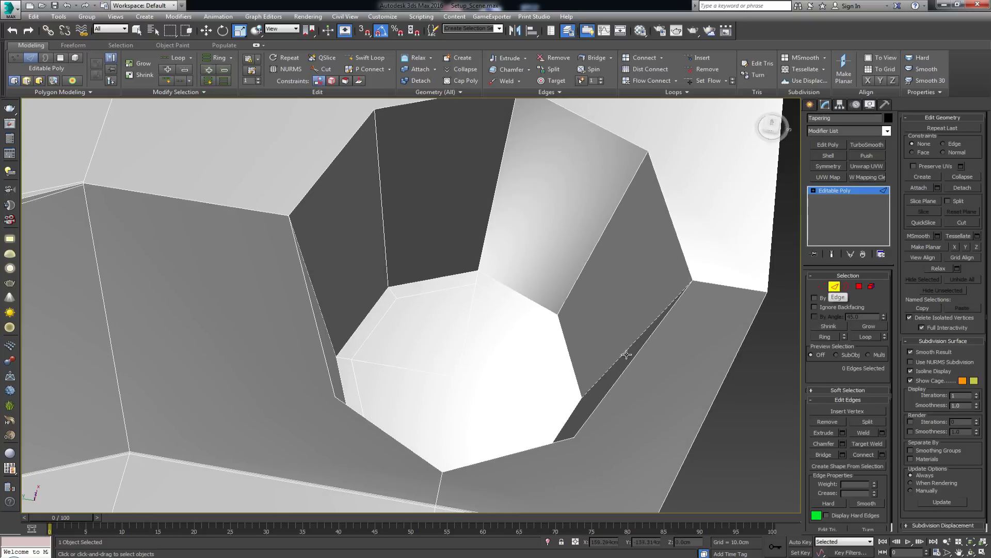
middle_click_drag(625, 354, 595, 281)
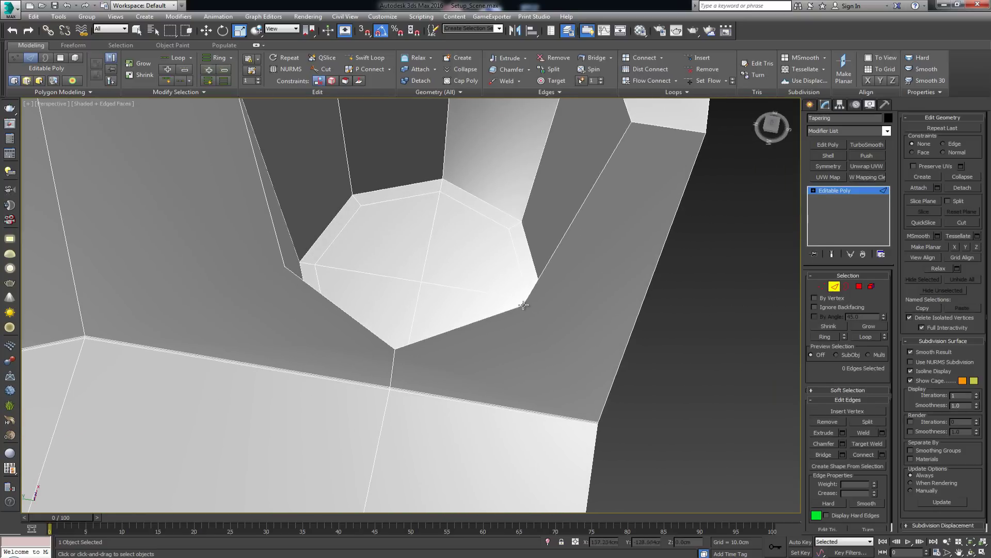
key("1")
left_click(598, 421)
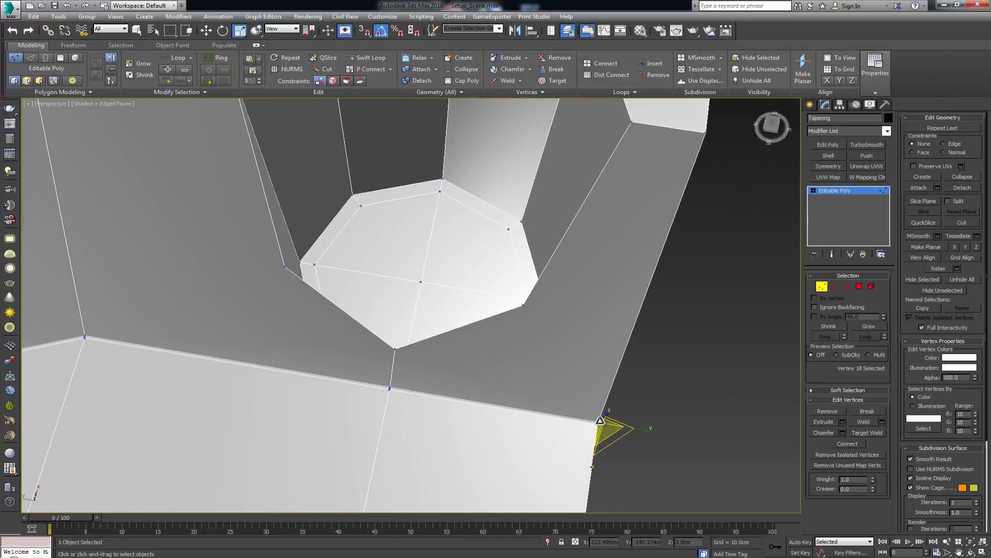
key("z")
key("w")
middle_click_drag(517, 375, 442, 349, "alt")
middle_click_drag(422, 284, 438, 136, "alt")
scroll(362, 217, "down", 3)
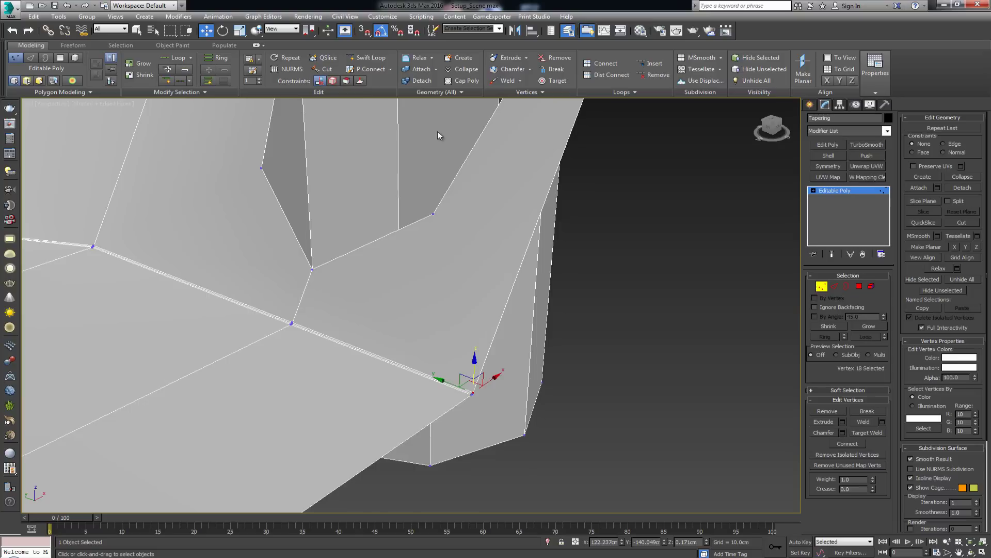
left_click(434, 213, "ctrl")
middle_click_drag(321, 250, 358, 161, "alt")
- Connect the edge-loop vertices on the hole's inner side, on the lower and upper slopes, to their nearest rim vertices
left_click(187, 475)
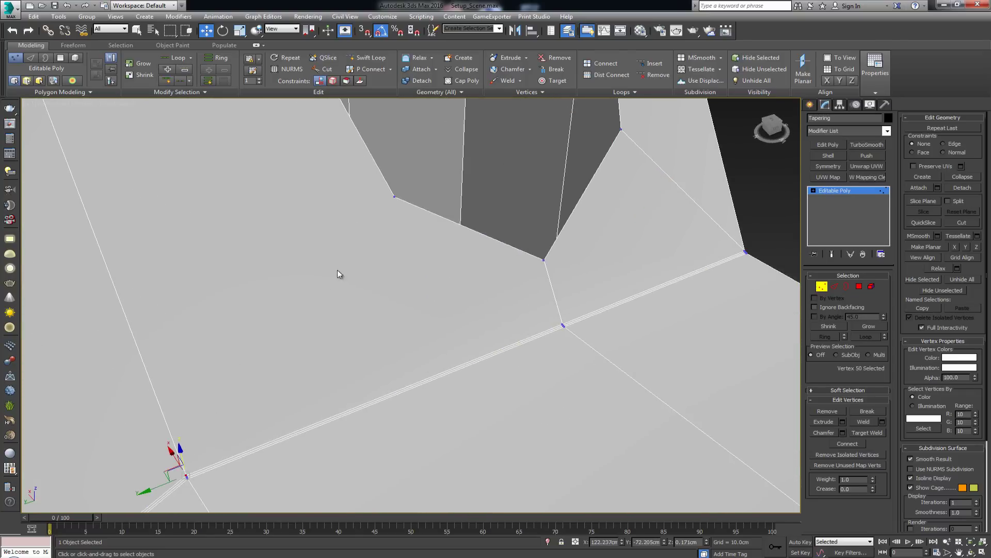
left_click(396, 199, "ctrl")
middle_click_drag(332, 188, 357, 268)
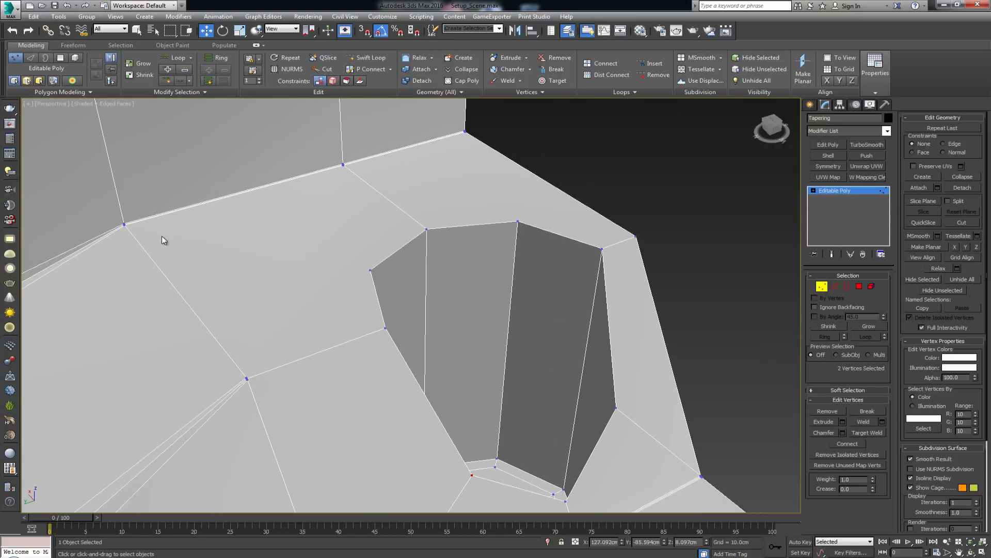
left_click(125, 226)
left_click(368, 270, "ctrl")
middle_click_drag(463, 185, 434, 200, "alt")
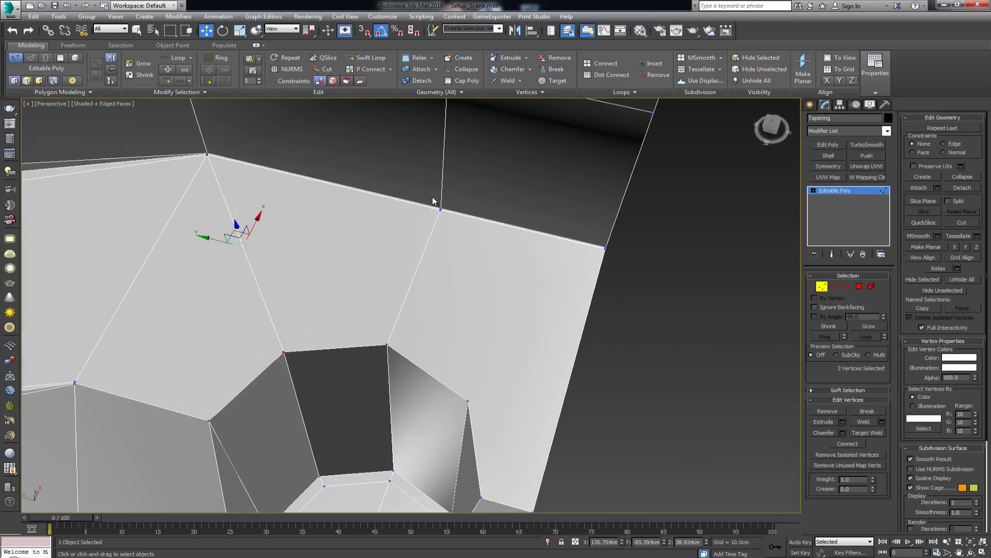
- Connect the upper slope's corner vertex at the mesh's outer end to the nearest vertex on the hole's rim
left_click(606, 248)
key("z")
scroll(364, 390, "down", 2)
left_click(423, 290)
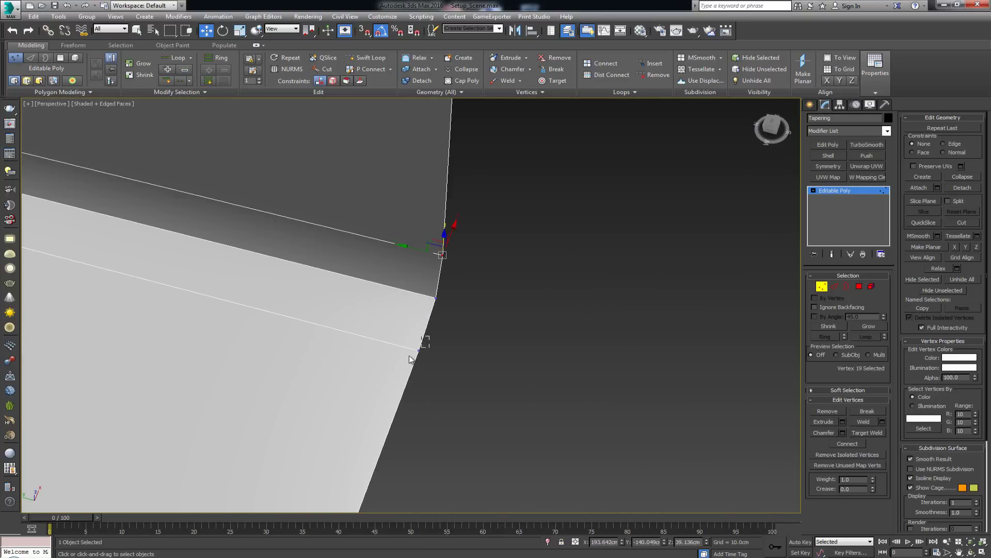
scroll(532, 272, "down", 5)
scroll(533, 275, "up", 3)
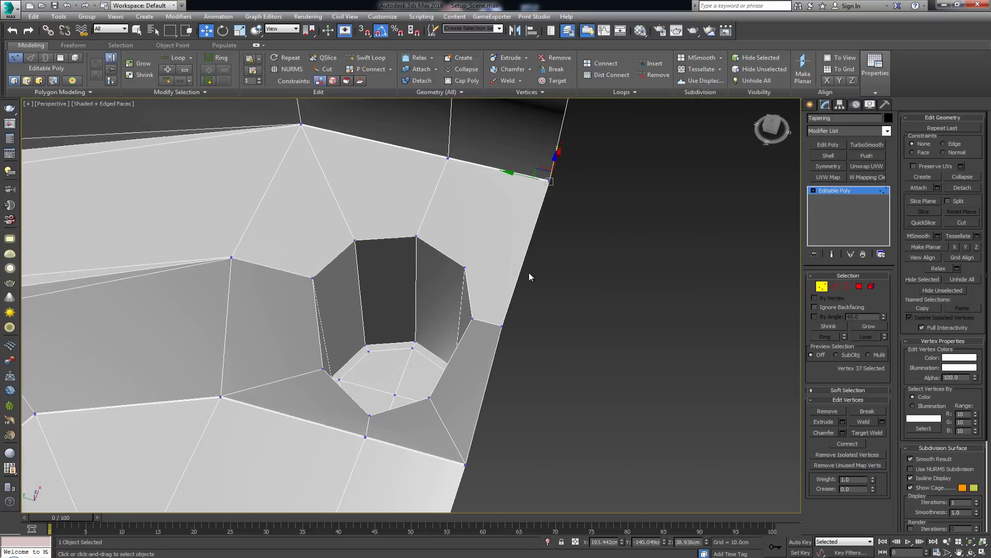
left_click(465, 268)
left_click(549, 180)
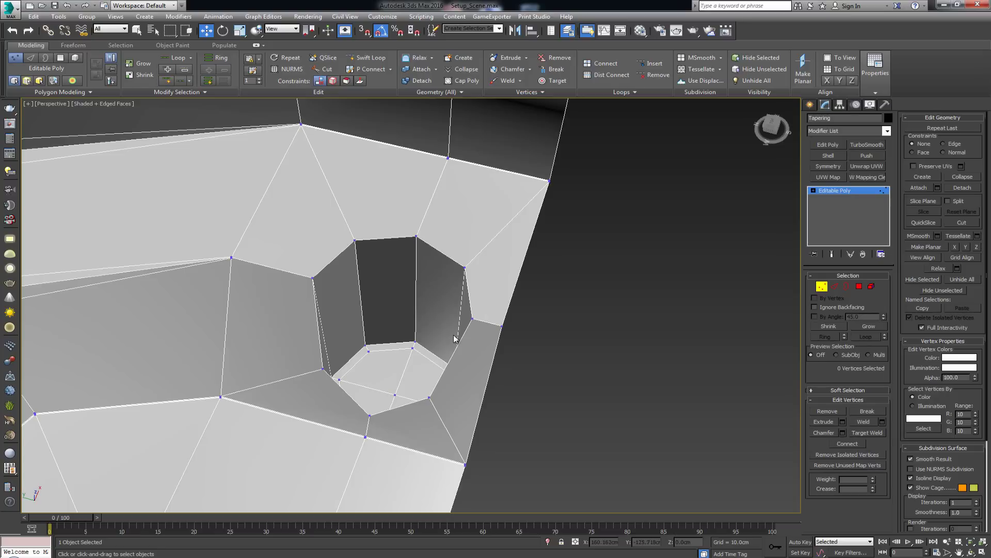
middle_click_drag(458, 332, 456, 333, "alt")
- Apply TurboSmooth with 2 iterations to the whole mesh and inspect the pocket's shading with edged faces hidden
left_click(821, 286)
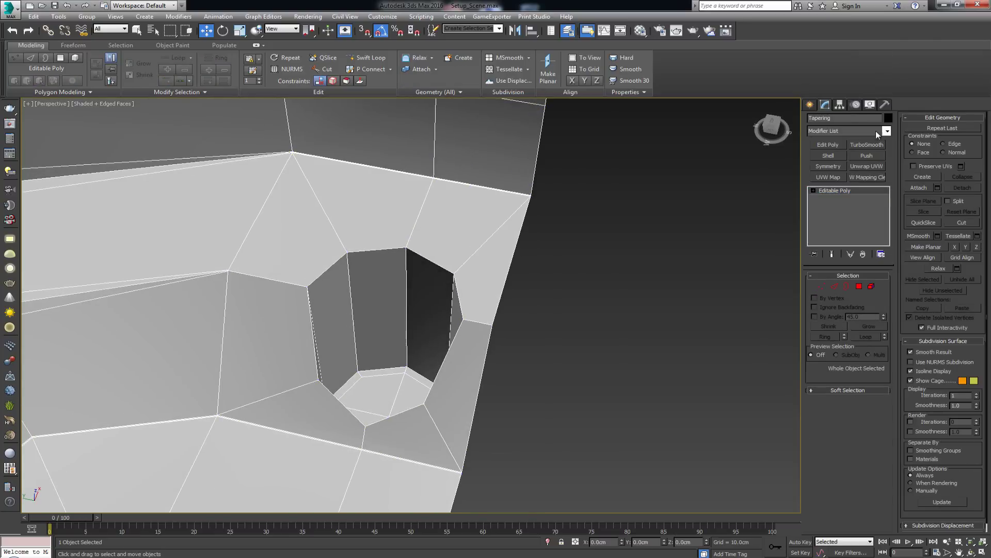
left_click(872, 144)
middle_click_drag(227, 213, 289, 196, "alt")
left_click(882, 290)
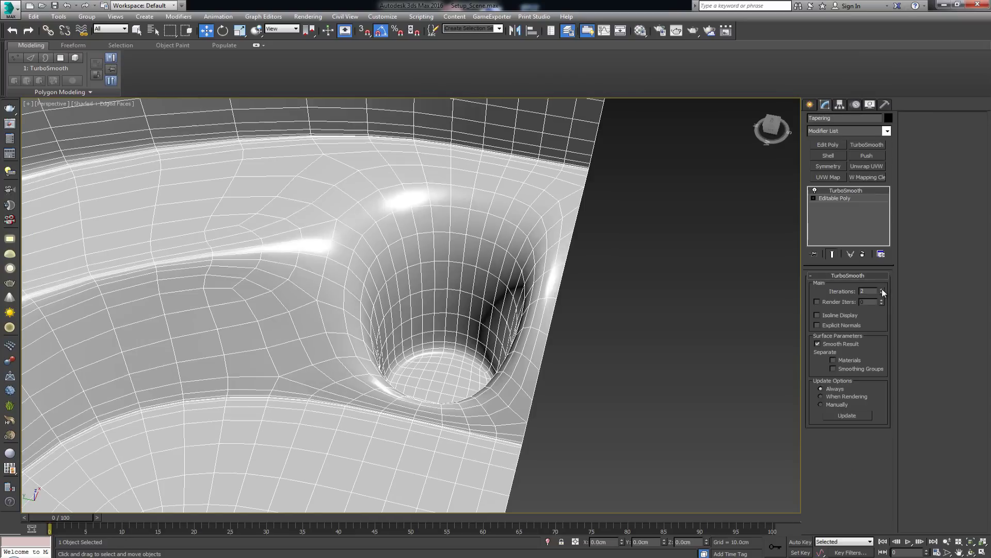
left_click(627, 314)
key("F4")
middle_click_drag(436, 331, 506, 293, "alt")
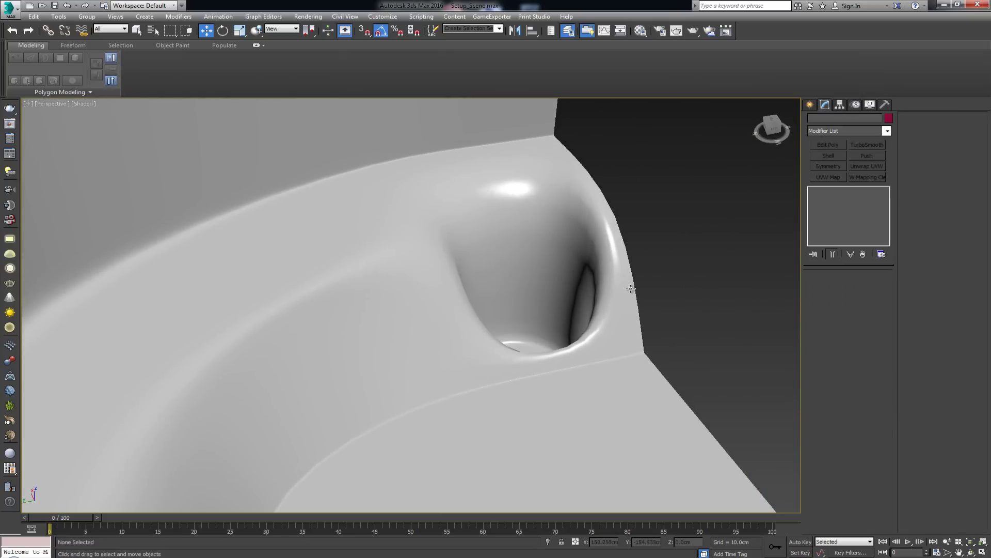
middle_click_drag(631, 288, 259, 247)
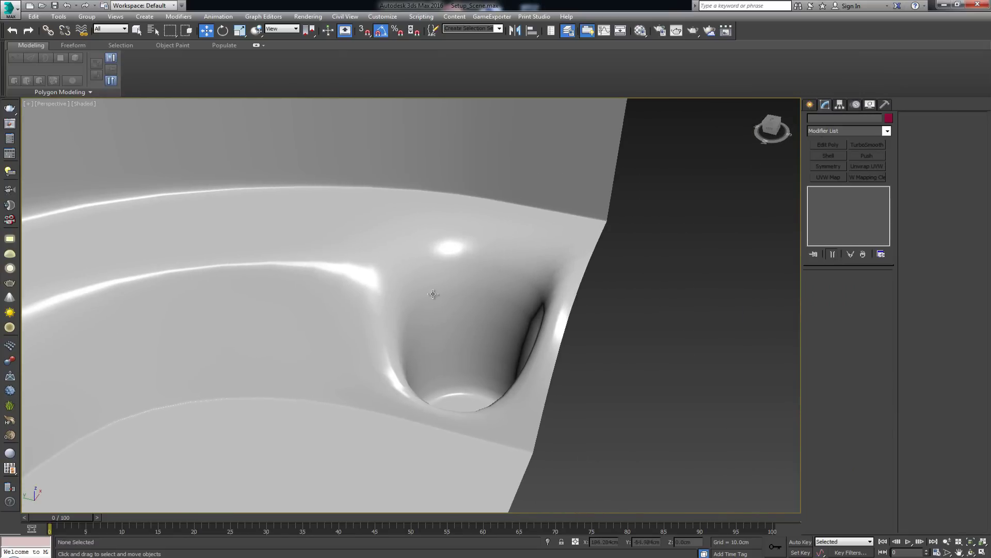
- Remove the TurboSmooth modifier from the mesh and display edged faces again
left_click(452, 288)
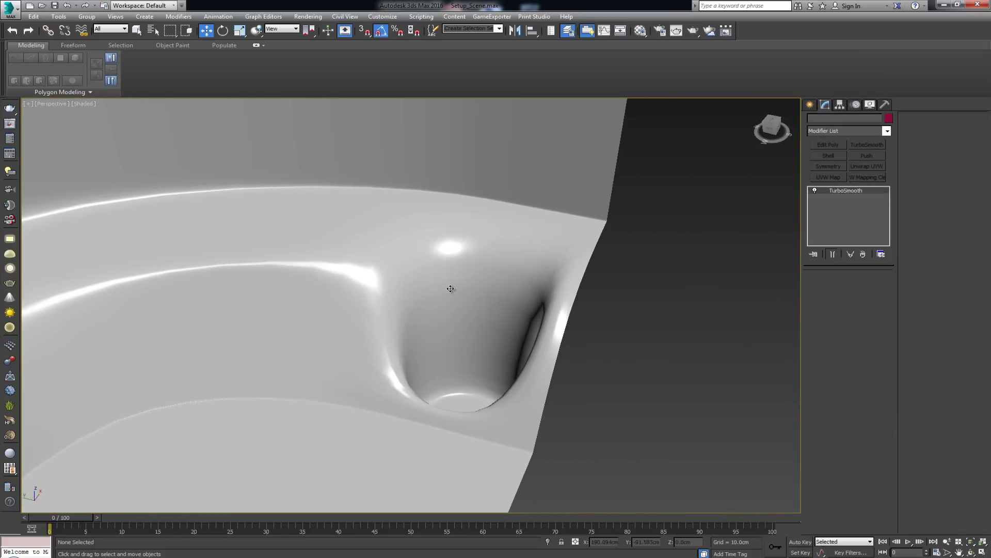
left_click(863, 254)
scroll(533, 259, "up", 3)
key("F4")
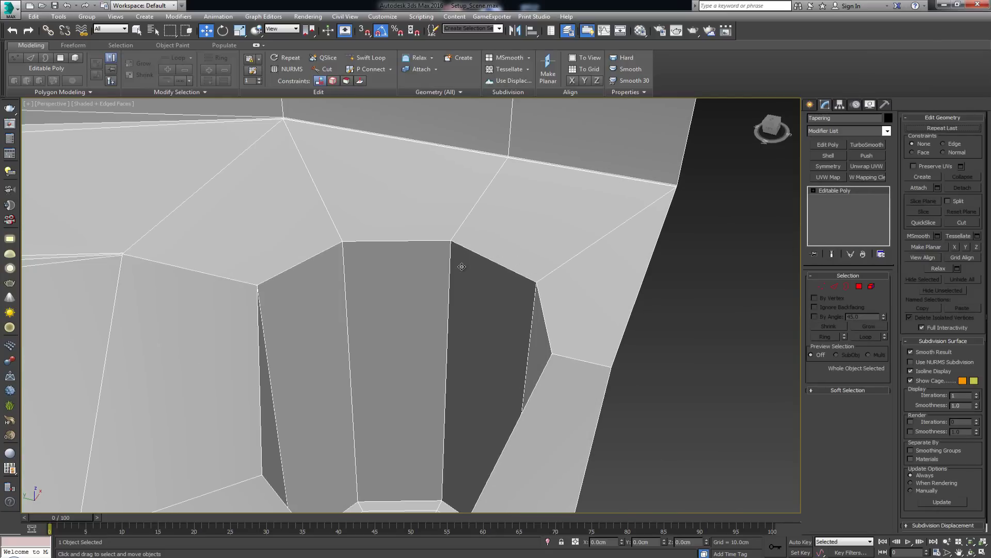
- Start a chamfer on the complete edge loop around the hole's rim, with the chamfer type set to Quad
key("2")
double_click(313, 256)
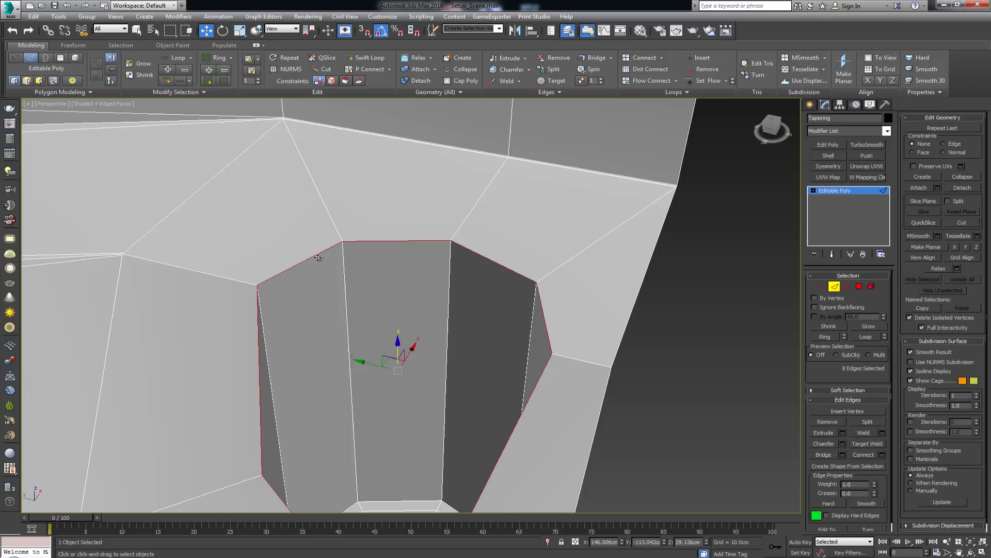
middle_click_drag(363, 303, 386, 243, "alt")
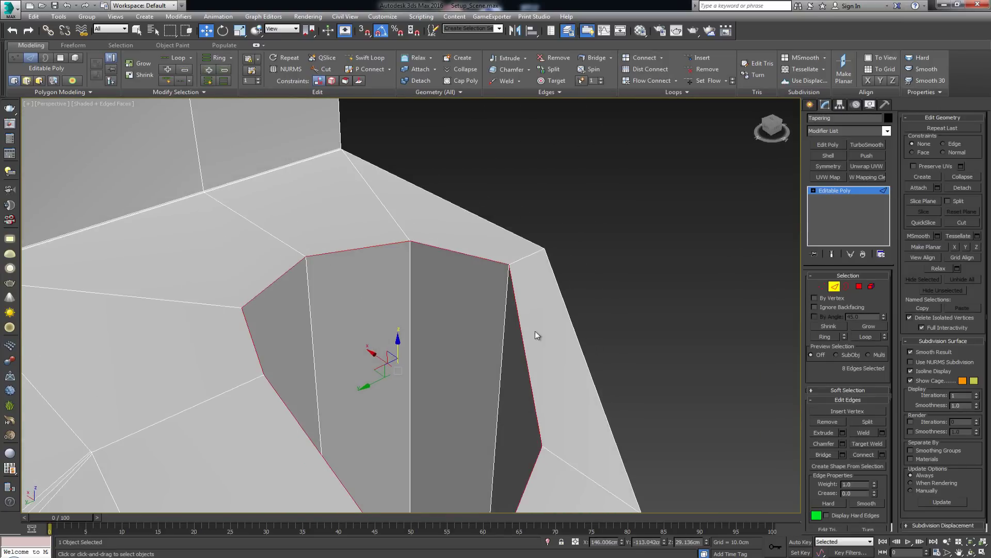
middle_click_drag(495, 382, 351, 122, "alt")
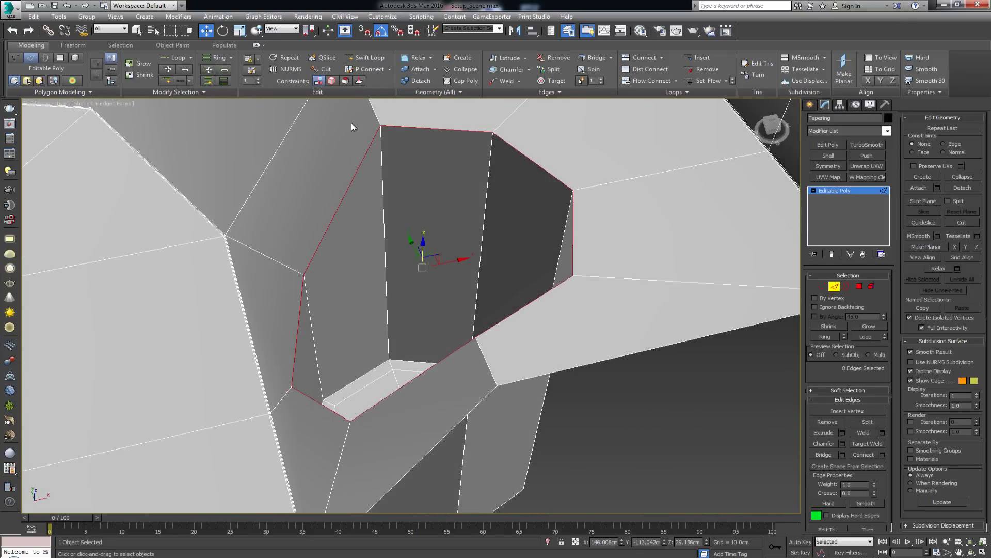
left_click(842, 443)
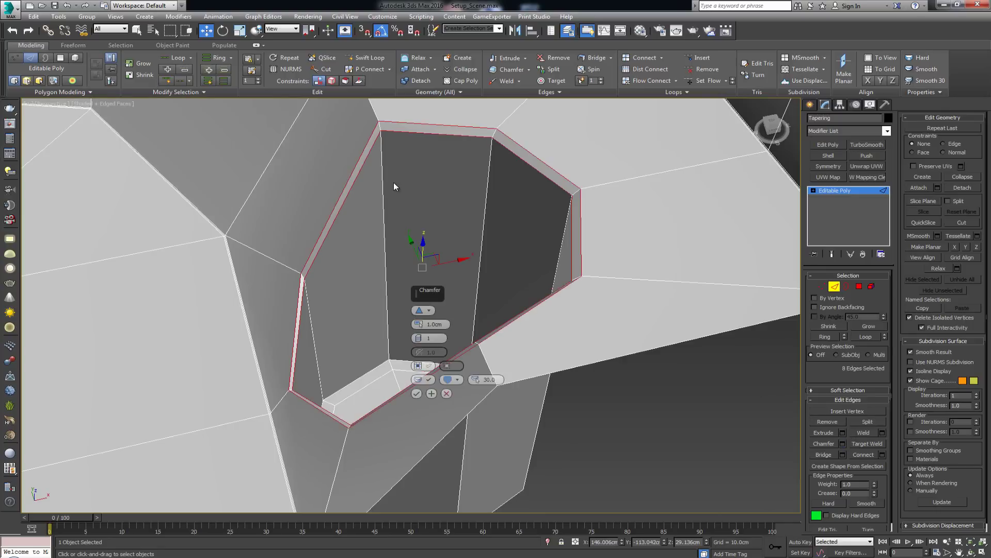
scroll(413, 233, "up", 5)
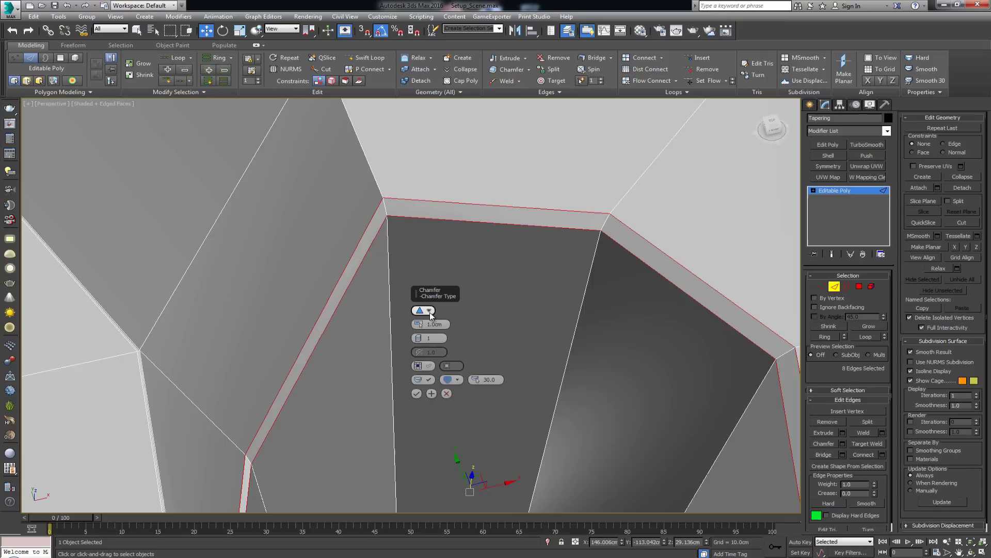
left_click(424, 310)
left_click(444, 327)
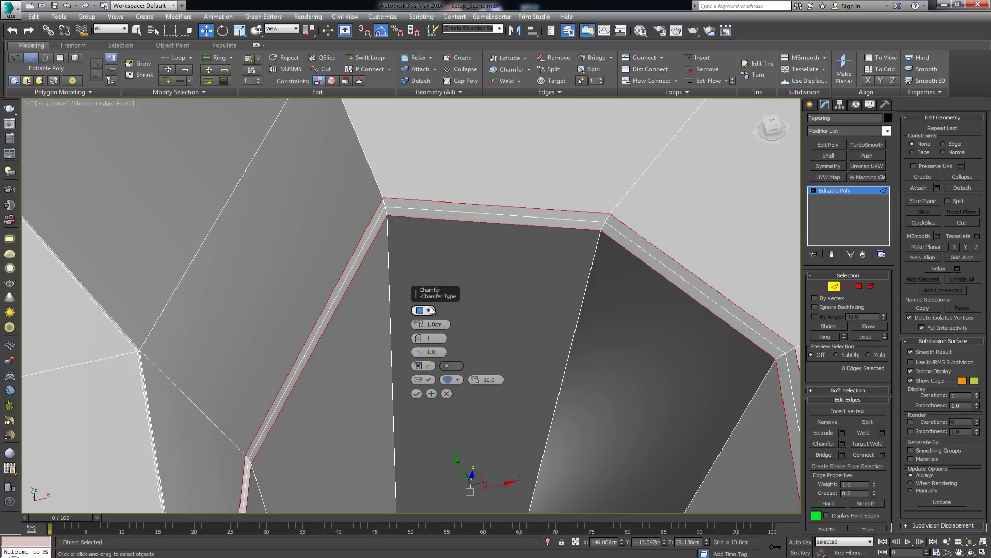
- Set the rim chamfer's edge tension to 0.5 and amount to 0.3 cm, apply it, and return to the whole object
double_click(425, 351)
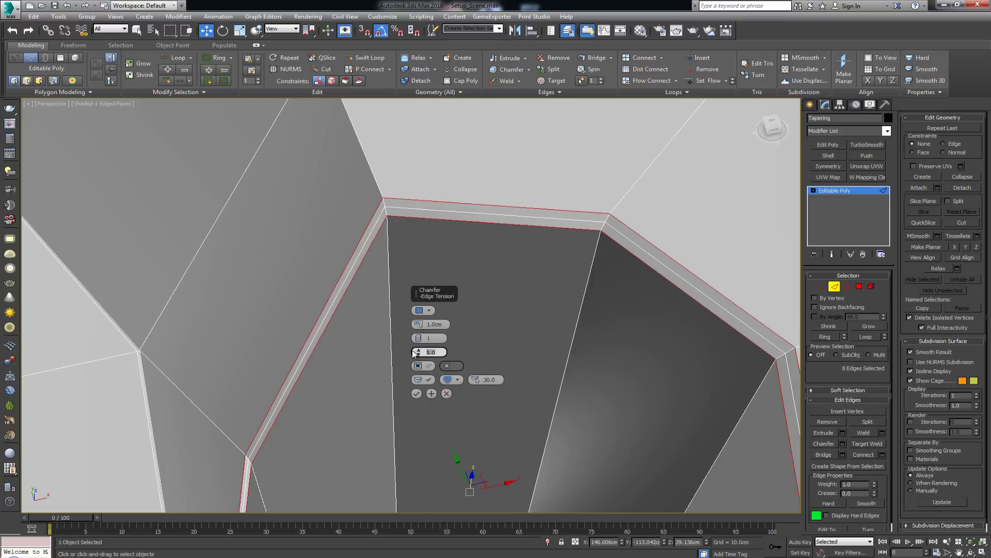
key("Return")
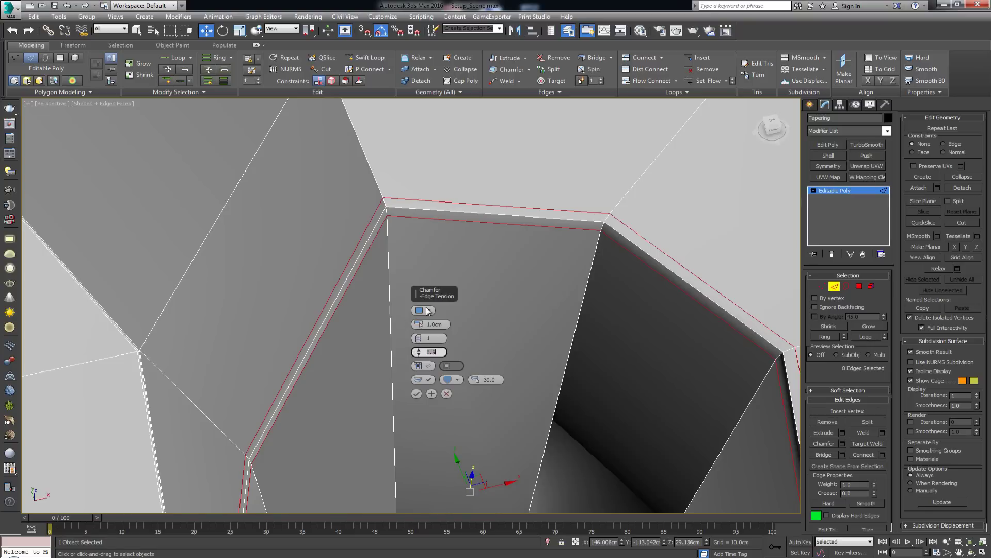
key("alt+shift+w")
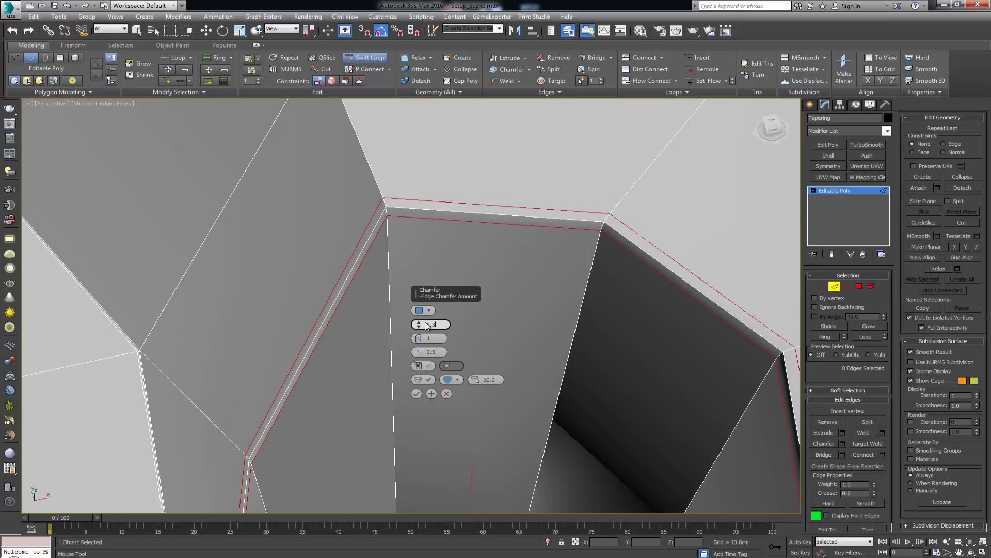
key("Return")
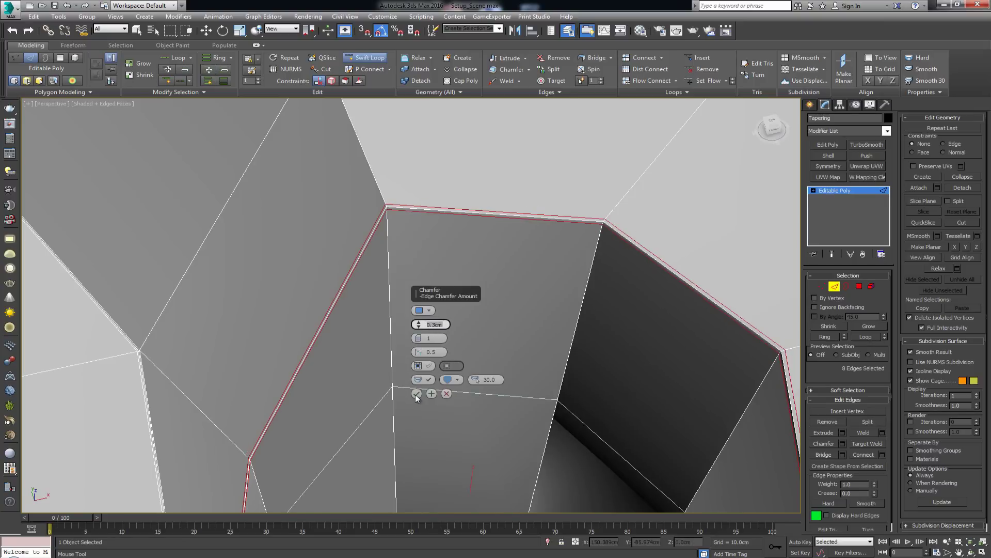
left_click(416, 393)
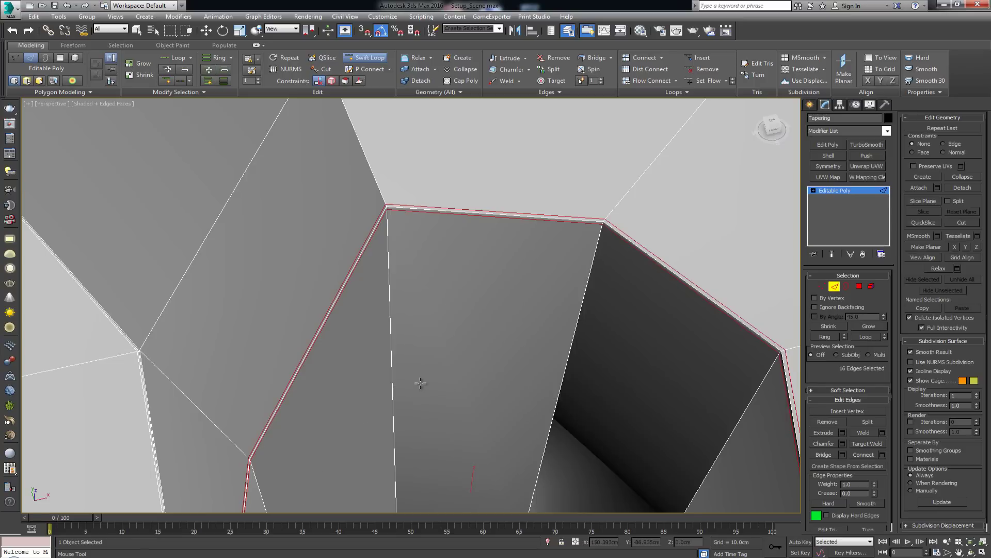
key("w")
left_click(444, 290)
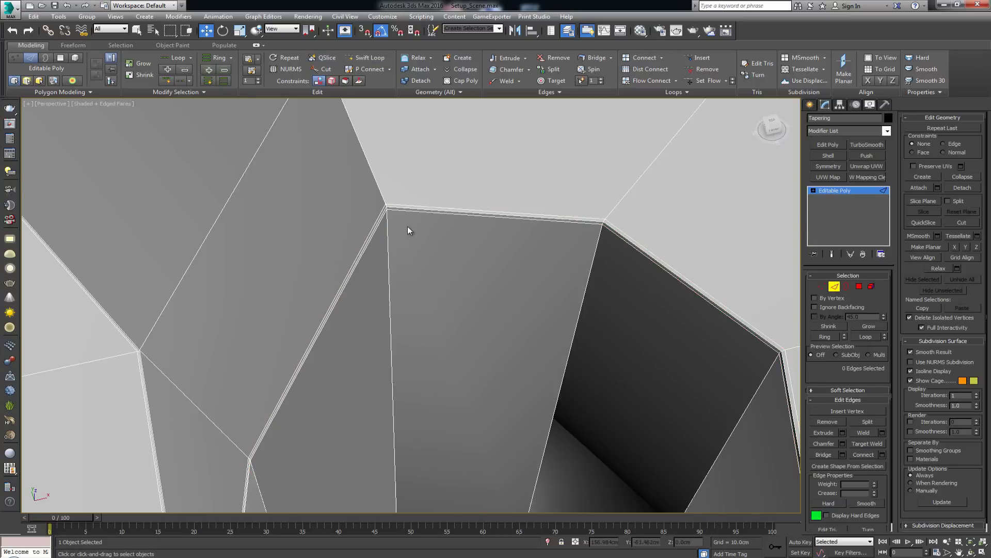
scroll(408, 227, "down", 5)
middle_click_drag(407, 226, 398, 268, "alt")
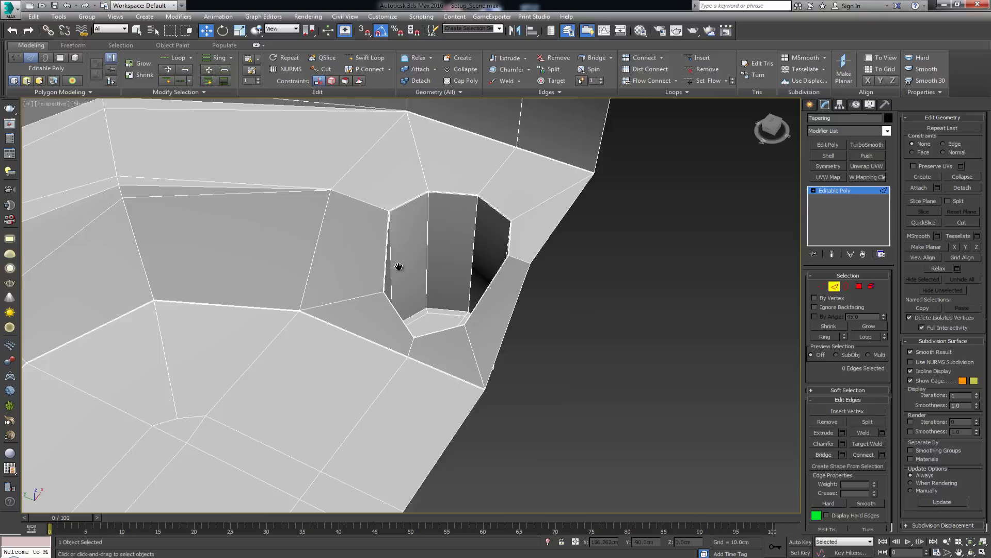
scroll(398, 268, "up", 3)
left_click(836, 287)
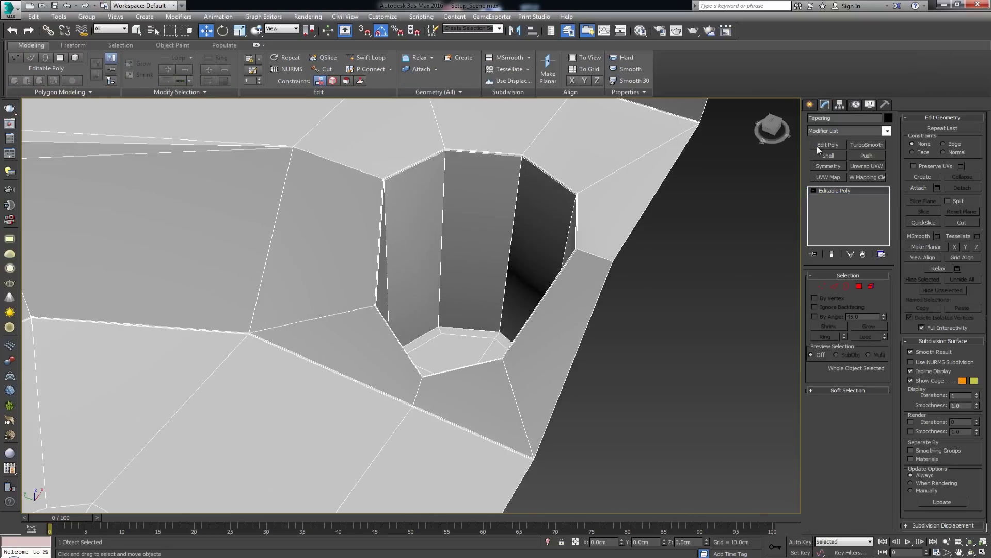
- Apply TurboSmooth with 3 iterations to the mesh and inspect the shading of the hole and ridge with edged faces hidden
left_click(871, 142)
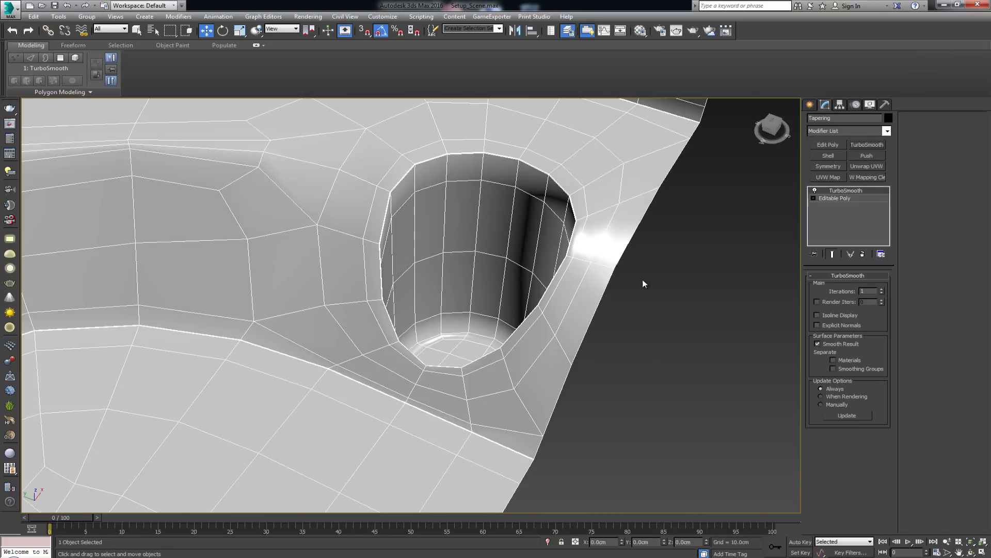
left_click(669, 292)
left_click(568, 231)
scroll(568, 230, "down", 2)
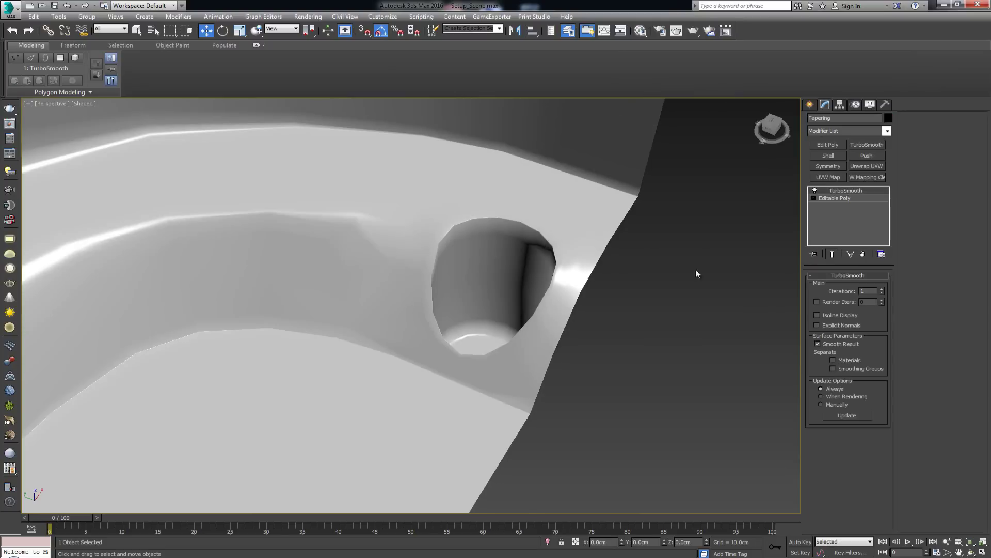
left_click(882, 289)
left_click(882, 290)
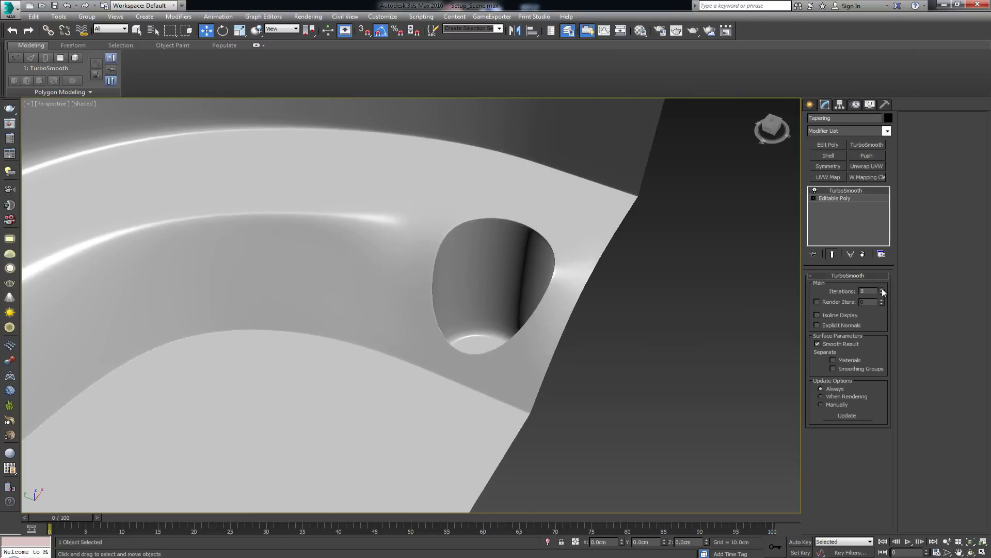
mouse_move(486, 298)
middle_mouse_down("alt")
mouse_move(525, 288)
mouse_move(479, 289)
middle_mouse_up("alt")
scroll(485, 315, "up", 3)
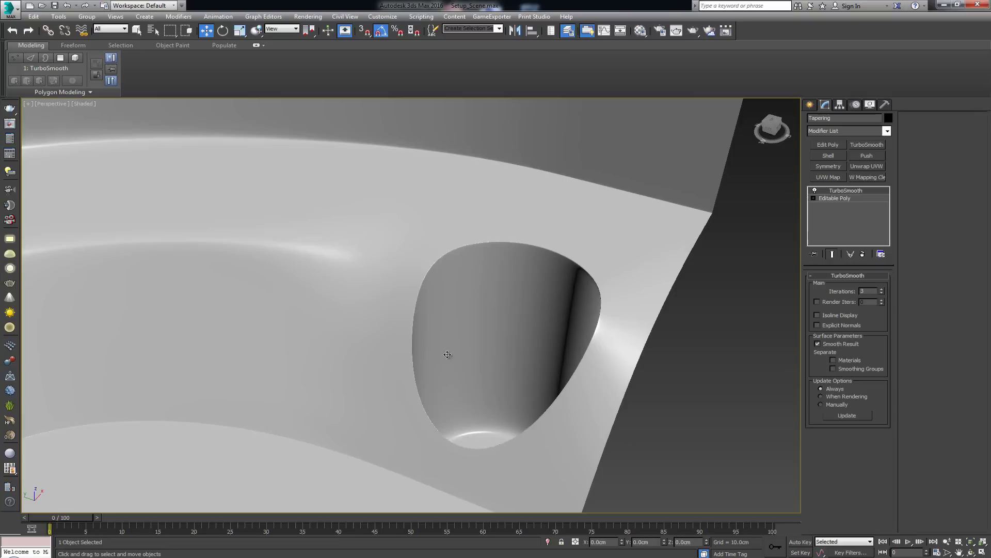
middle_click_drag(372, 214, 439, 316, "alt")
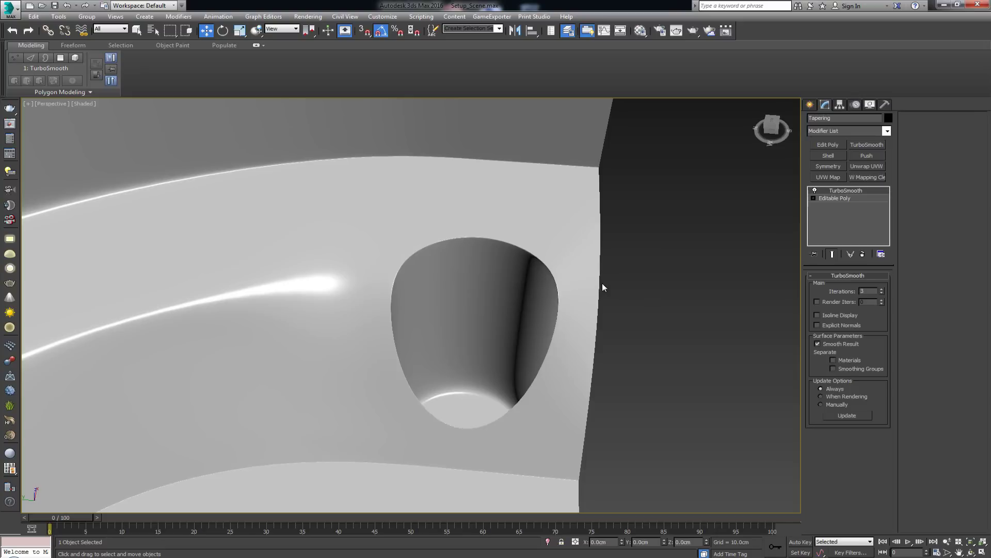
scroll(453, 272, "down", 4)
scroll(454, 269, "up", 3)
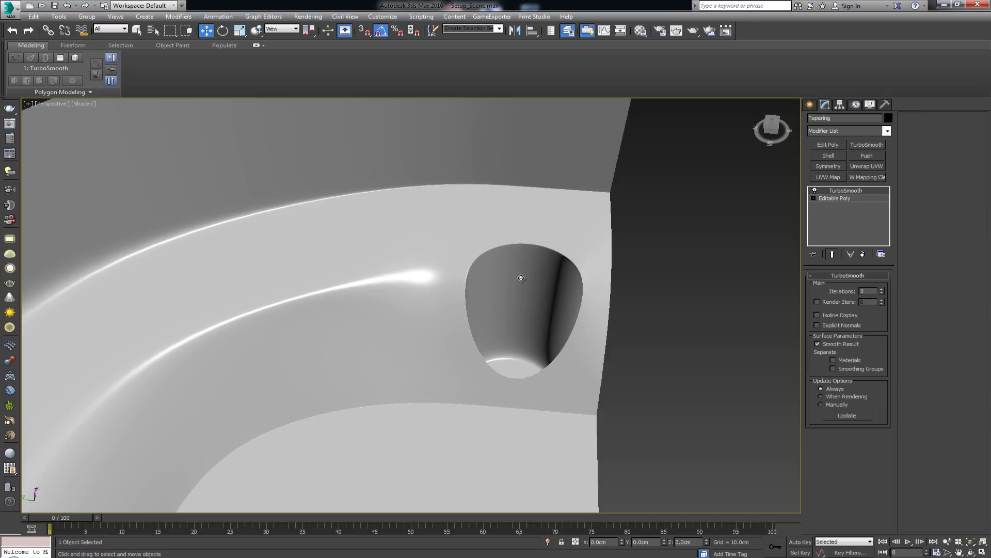
scroll(519, 300, "up", 3)
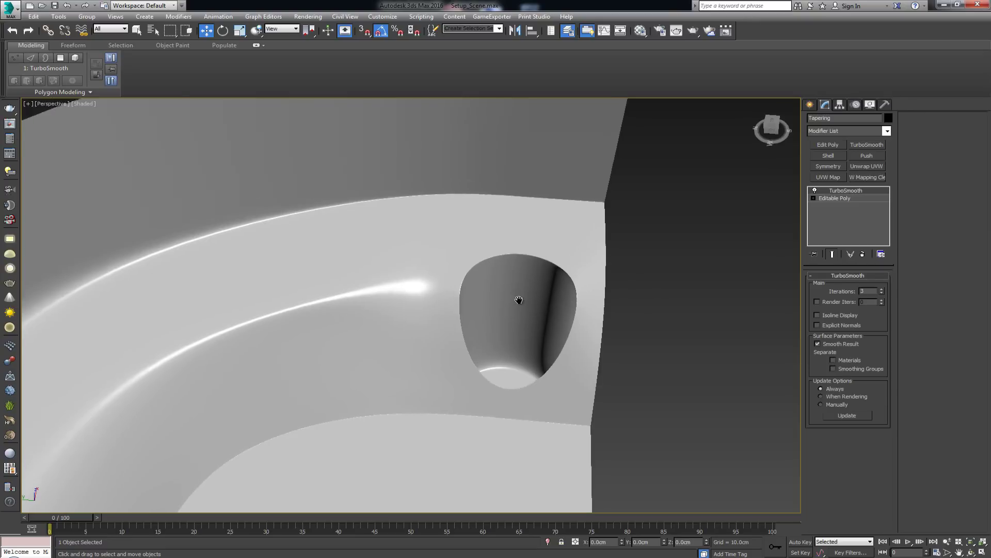
- Return to the Editable Poly level with TurboSmooth switched off and edged faces shown, and check the vertices where the ridge's support edges converge beside the hole
left_click(829, 198)
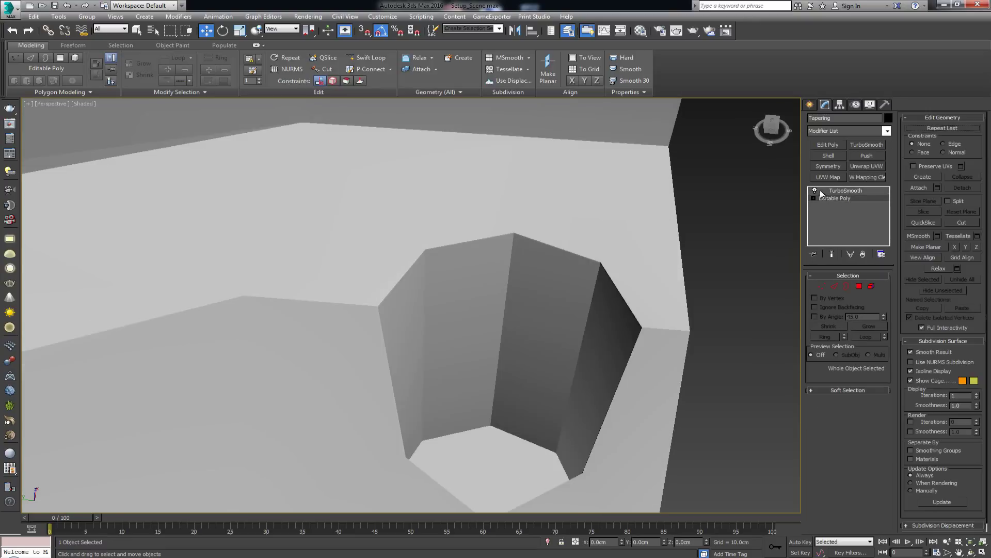
scroll(386, 272, "up", 3)
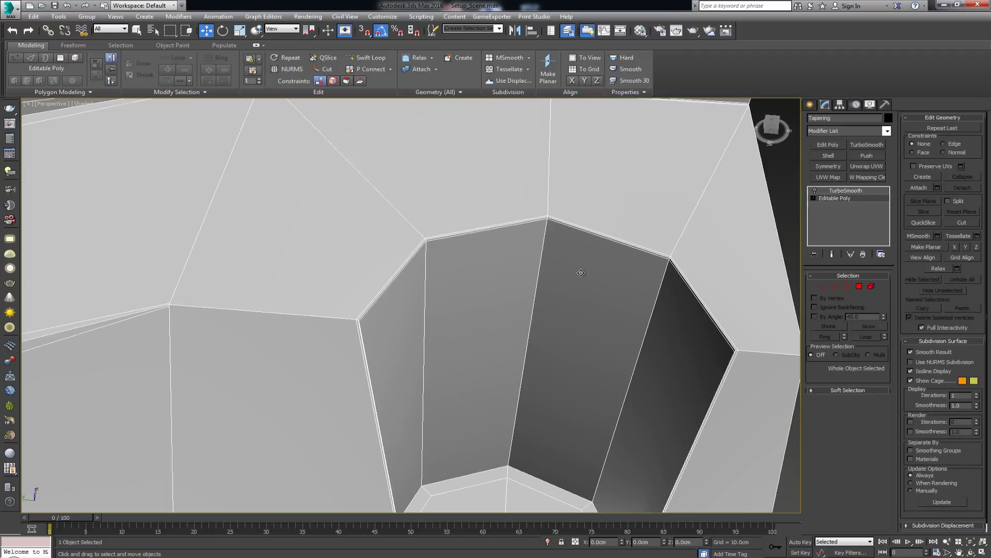
middle_click_drag(581, 273, 389, 257, "alt")
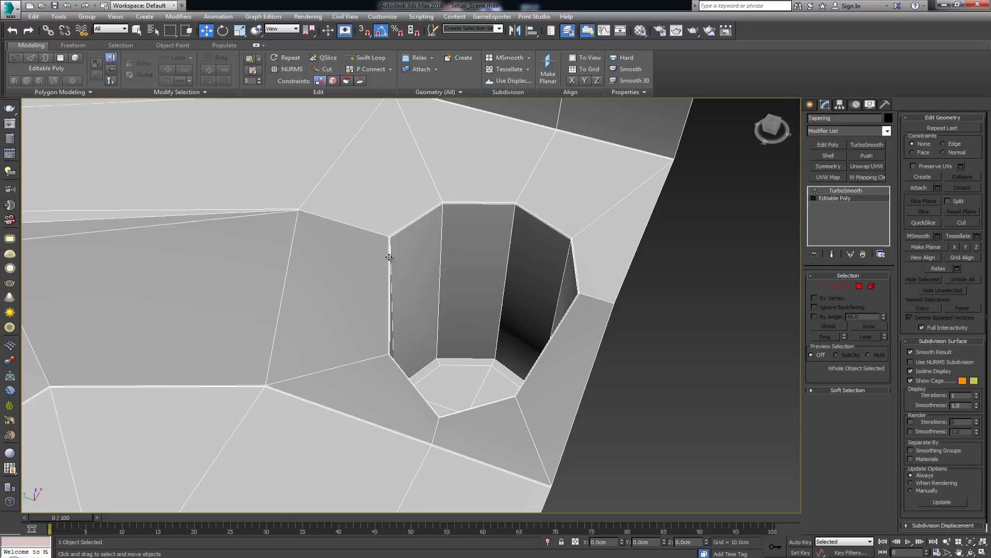
scroll(336, 215, "up", 2)
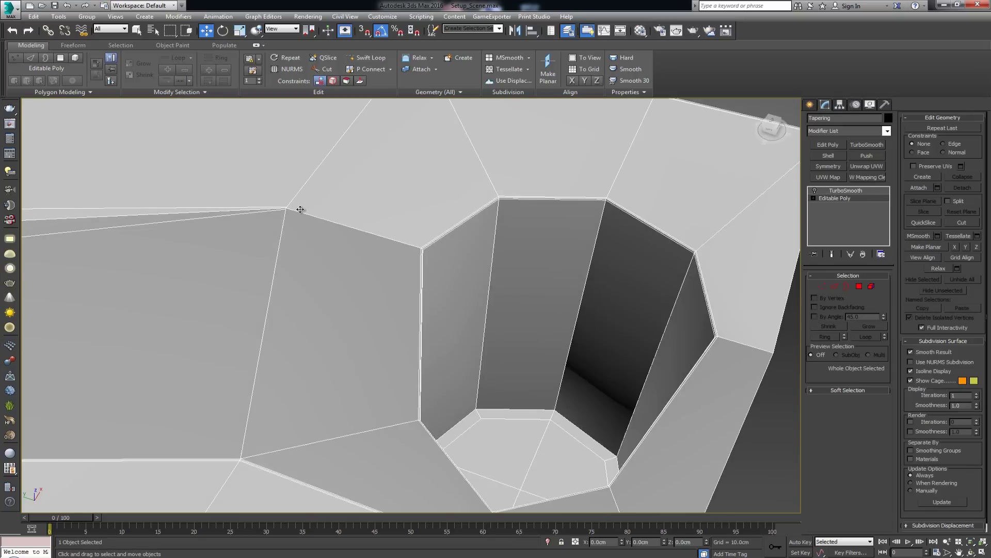
scroll(300, 209, "up", 4)
key("1")
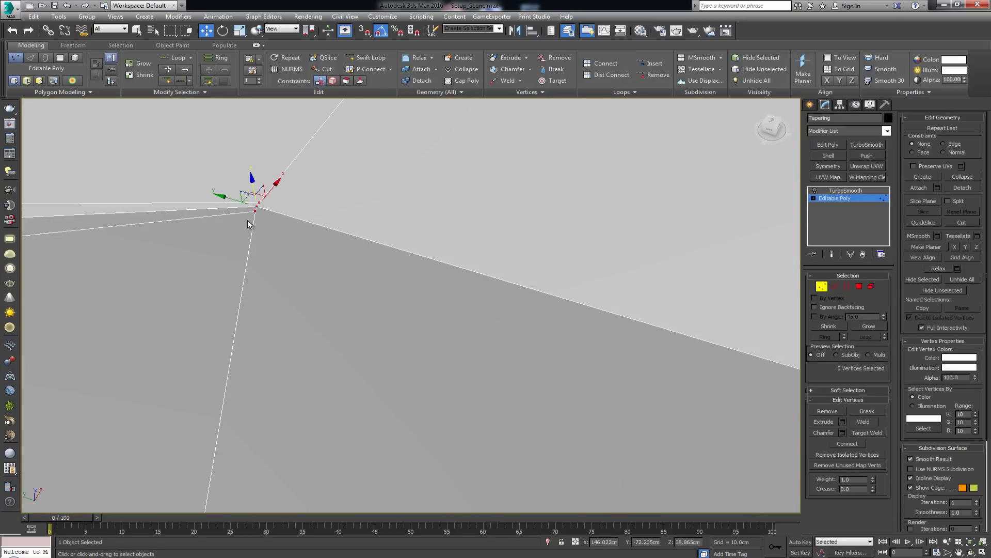
middle_click_drag(247, 220, 327, 302, "alt")
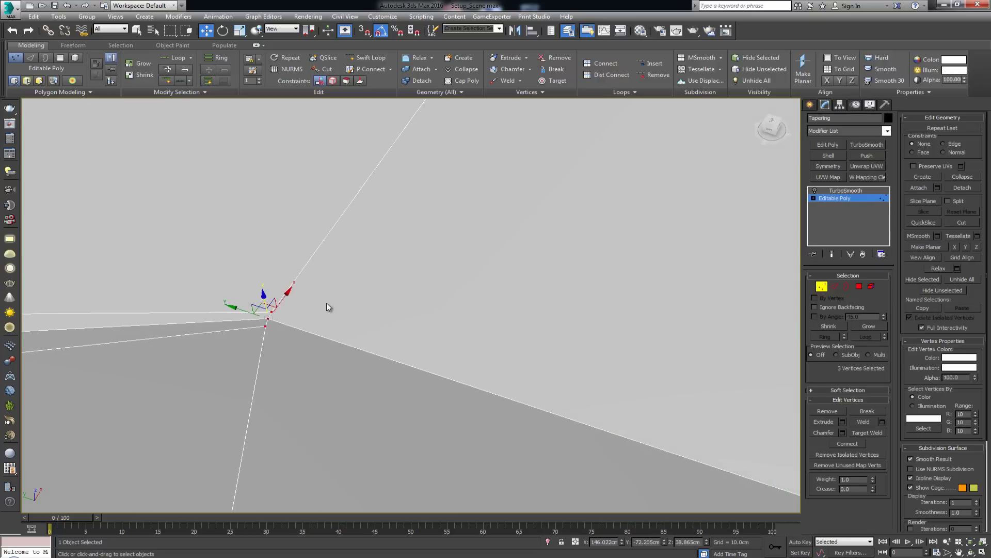
left_click(485, 284)
middle_click_drag(485, 284, 410, 318, "alt")
scroll(395, 297, "up", 3)
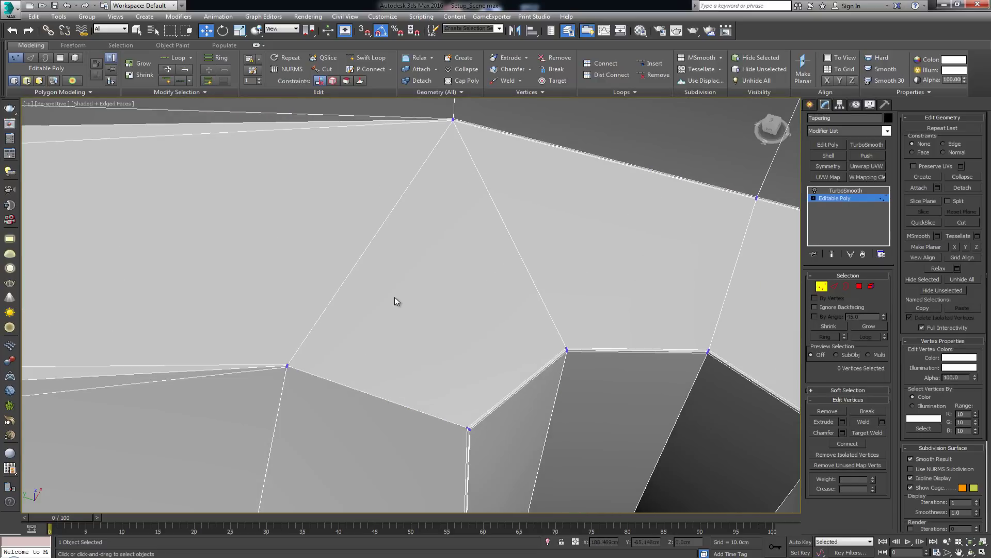
middle_click_drag(466, 360, 284, 184)
- Select the ridge edge loop running through the hole, and deselect the portion along the already supported part of the ridge
key("2")
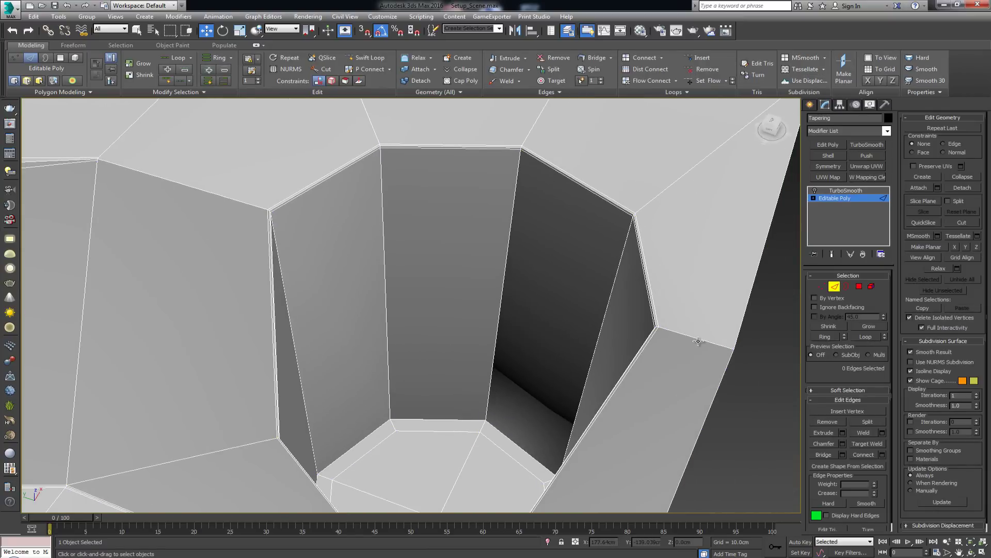
double_click(699, 341)
scroll(400, 340, "down", 3)
middle_click_drag(399, 341, 399, 299, "alt")
scroll(398, 299, "down", 3)
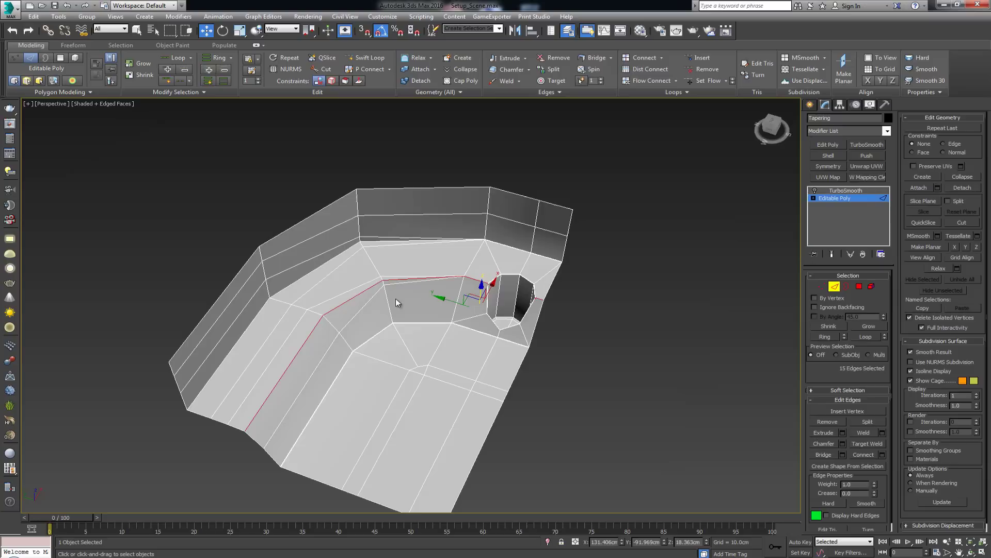
left_click_drag(437, 250, 207, 462, "alt")
scroll(439, 374, "up", 5)
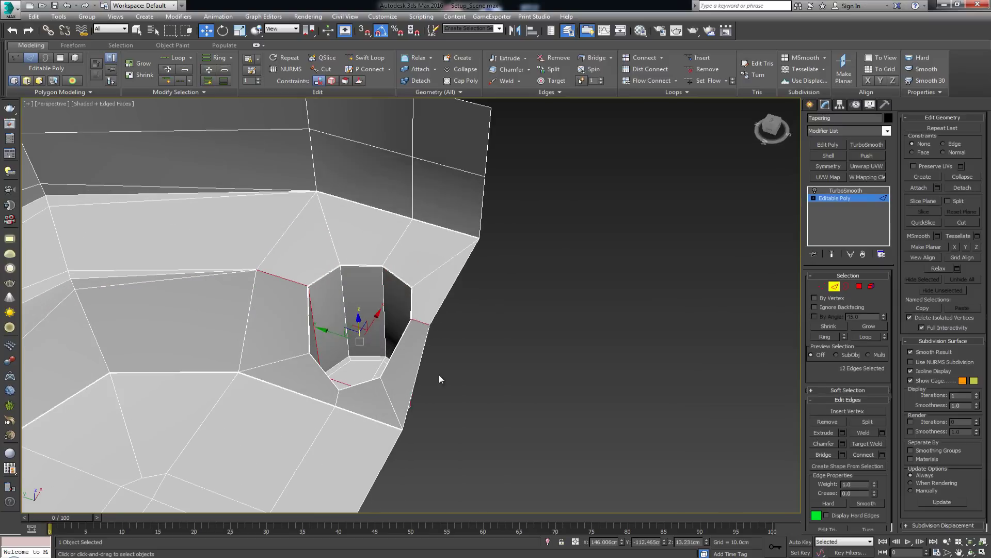
middle_click_drag(439, 374, 327, 285)
scroll(336, 289, "up", 6)
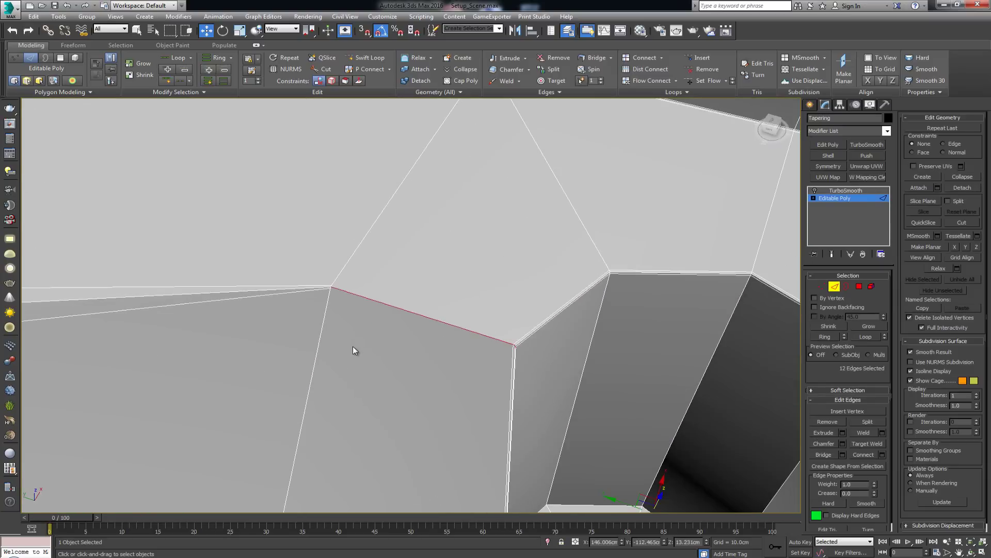
- Chamfer the selected ridge edges through the hole by 0.2 cm with edge tension 0.5
left_click(844, 444)
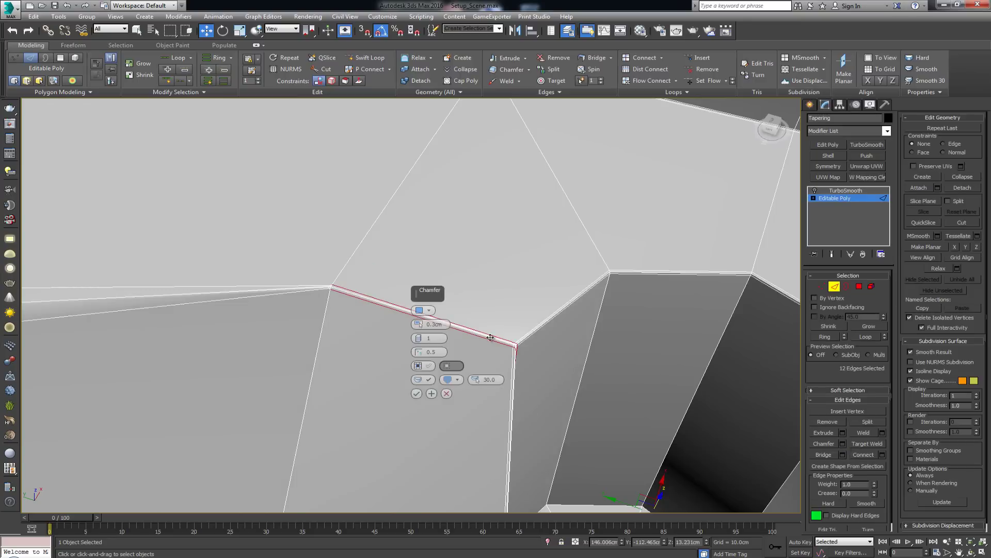
scroll(382, 289, "up", 3)
scroll(382, 290, "up", 4)
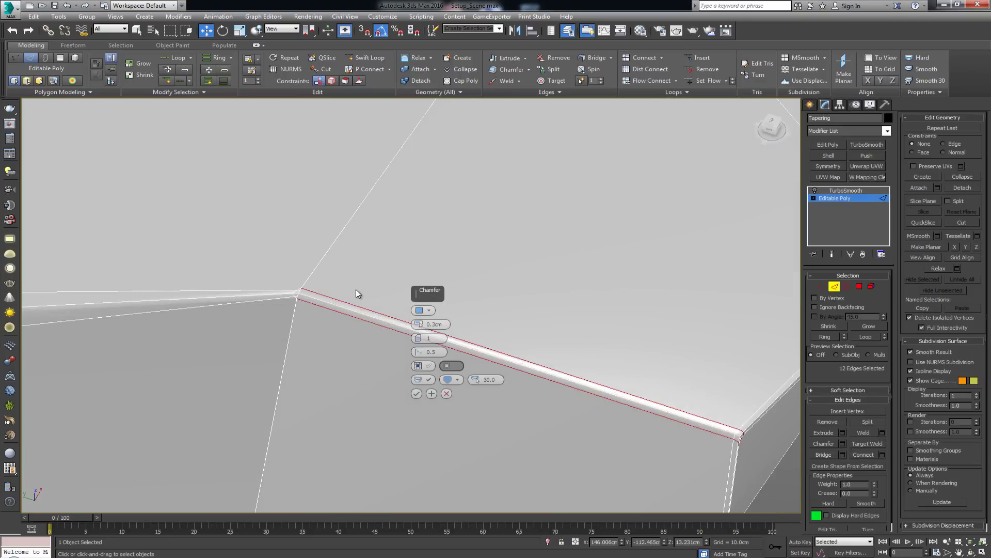
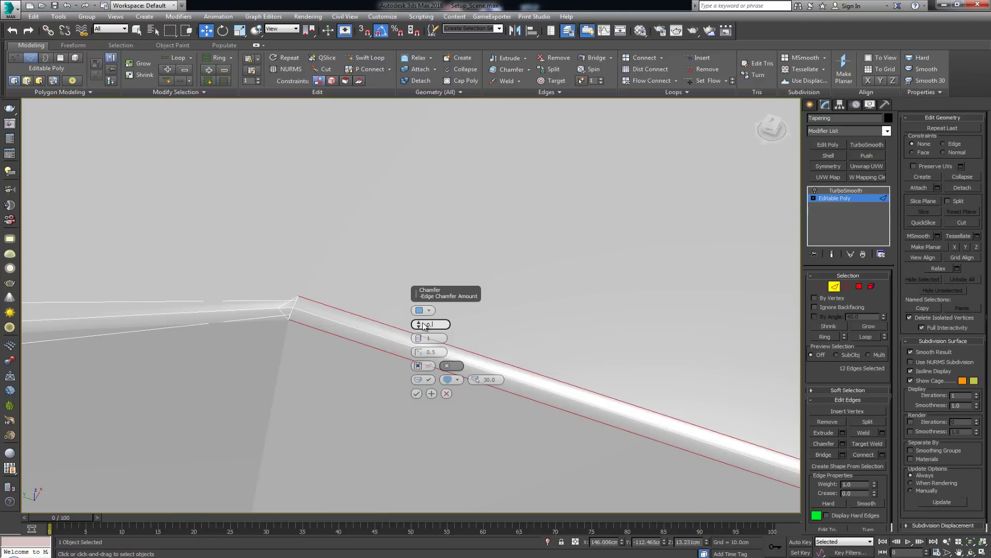
type("2")
key("Return")
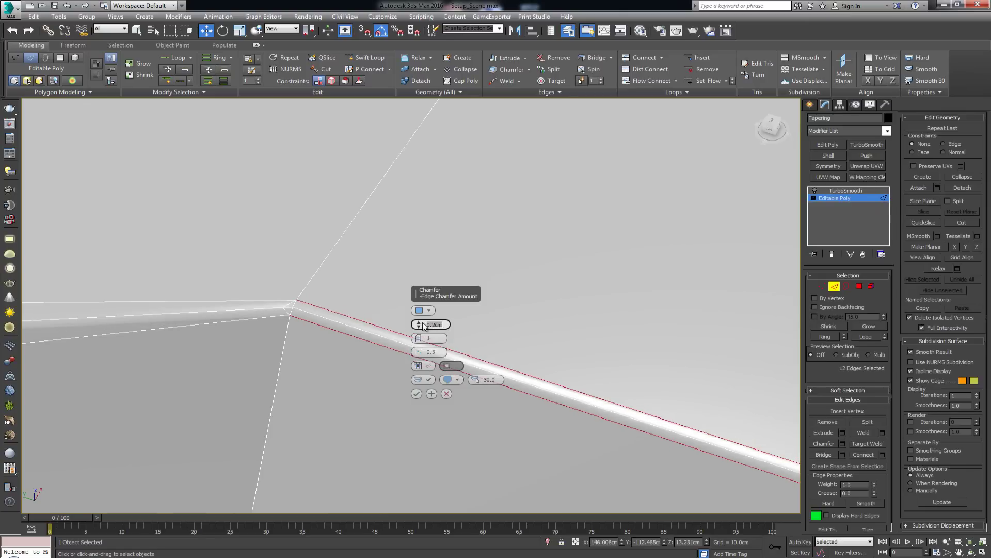
left_click(416, 393)
- Weld the two doubled vertex pairs at the upper and lower ends of the corner where the new chamfer meets the old ridge support edges
key("1")
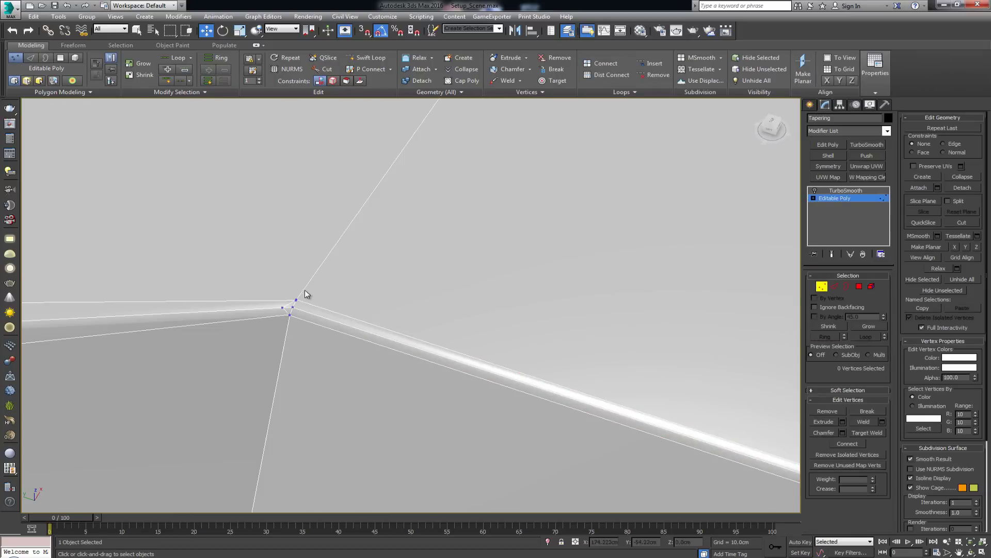
key("z")
scroll(309, 312, "down", 6)
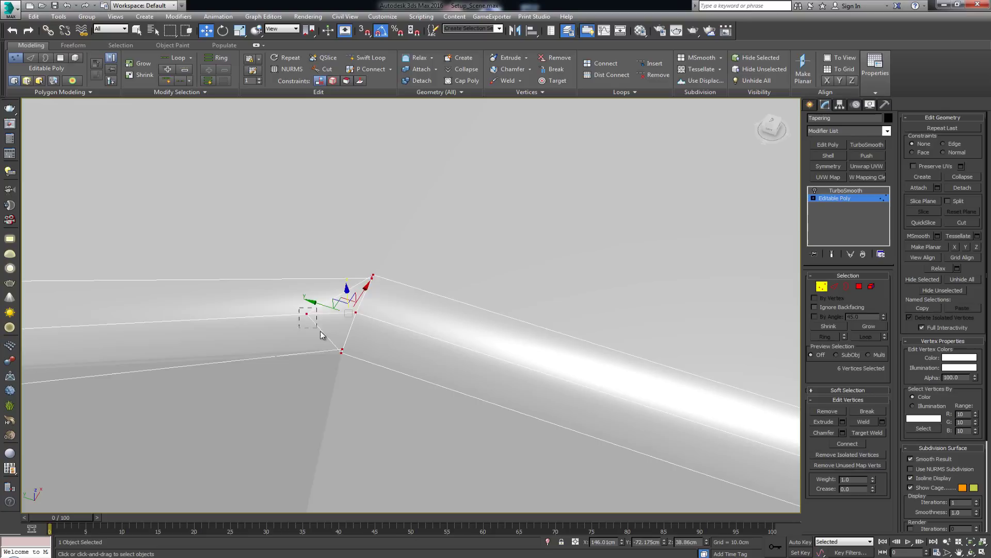
left_click(301, 325)
left_click_drag(354, 342, 333, 360)
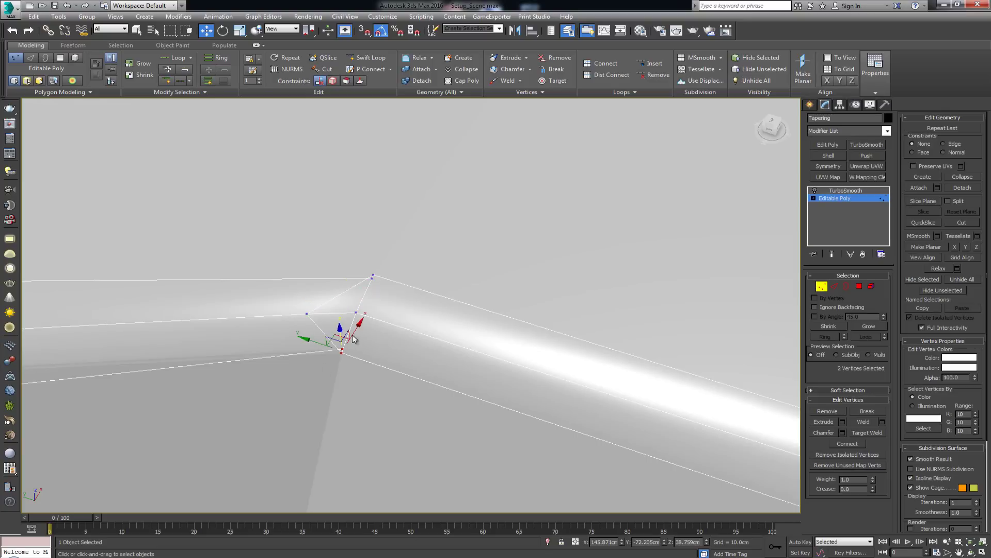
left_click_drag(395, 268, 363, 291, "ctrl")
left_click(882, 422)
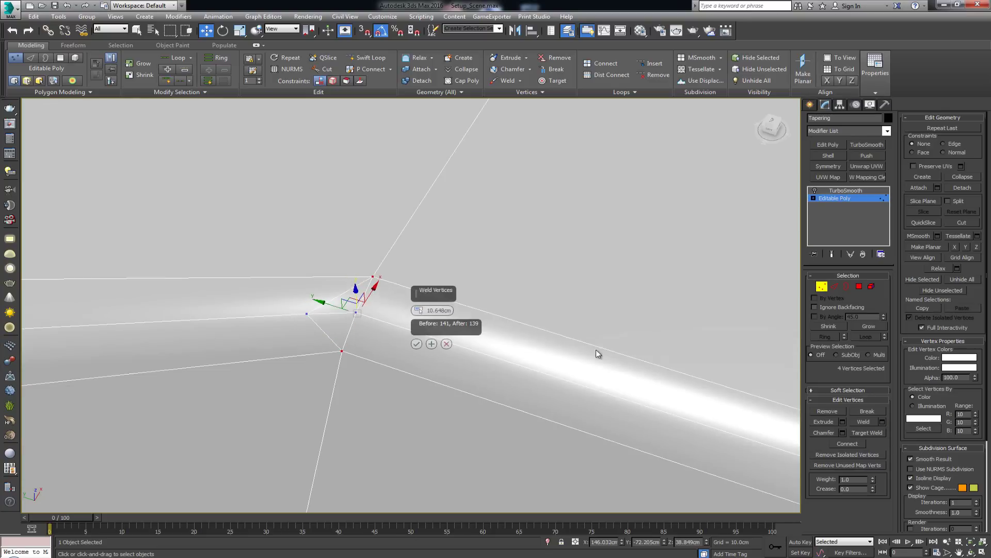
left_click(421, 349)
- Remove the two leftover diagonal edges at the ridge corner so the support edges run through cleanly, and return to the whole object
key("2")
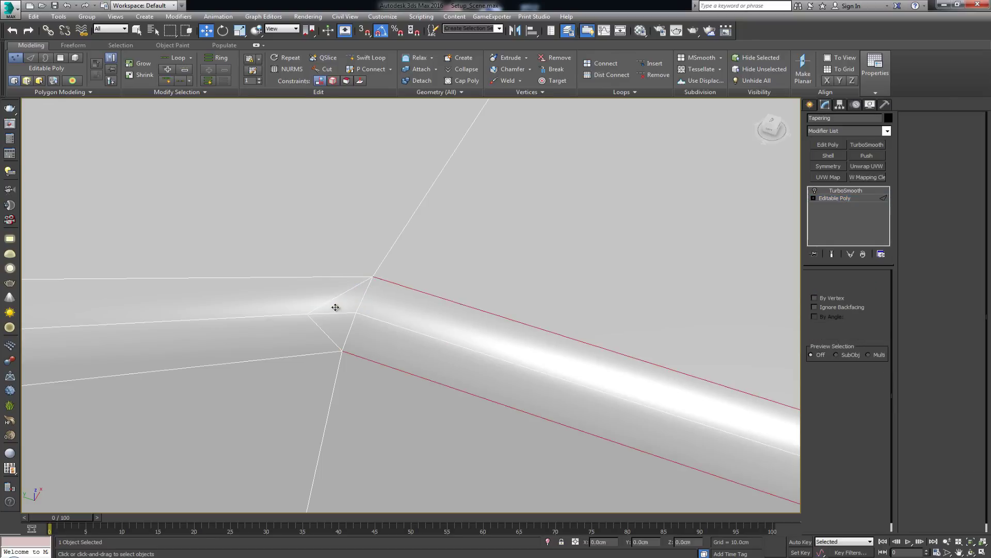
left_click(327, 332)
left_click(324, 333, "ctrl")
key("BackSpace")
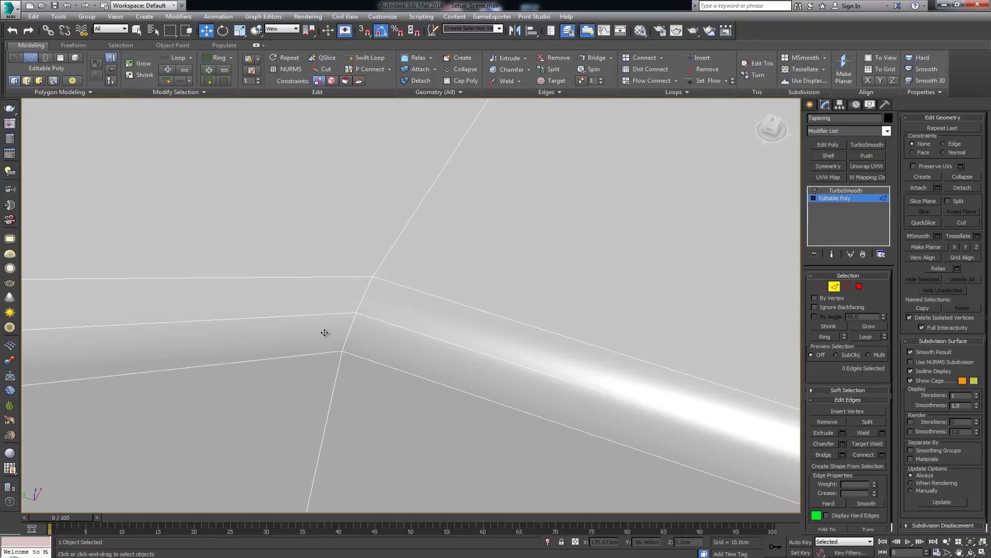
left_click(834, 286)
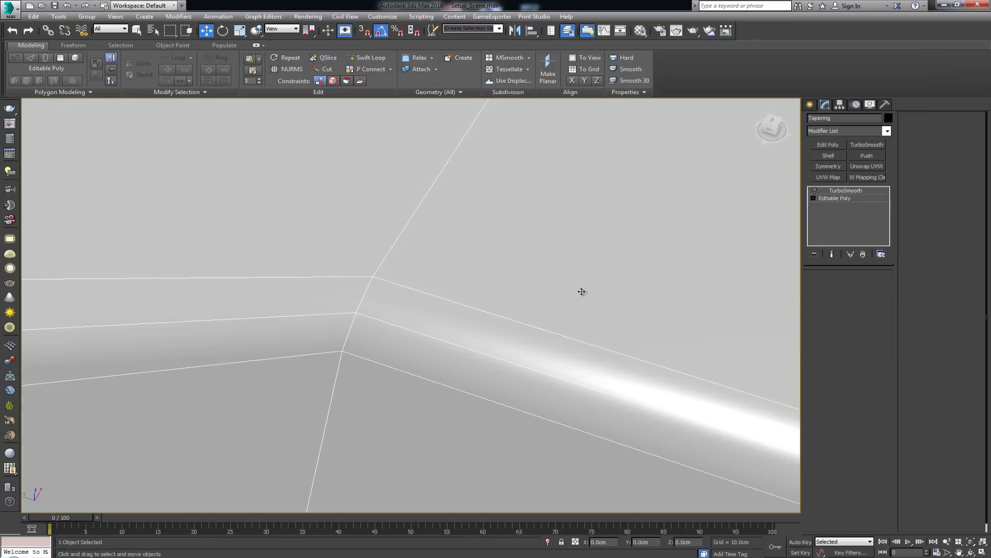
- Switch the TurboSmooth result back on, deselect the mesh, and hide edged faces
scroll(450, 216, "down", 3)
scroll(553, 317, "down", 3)
left_click(846, 191)
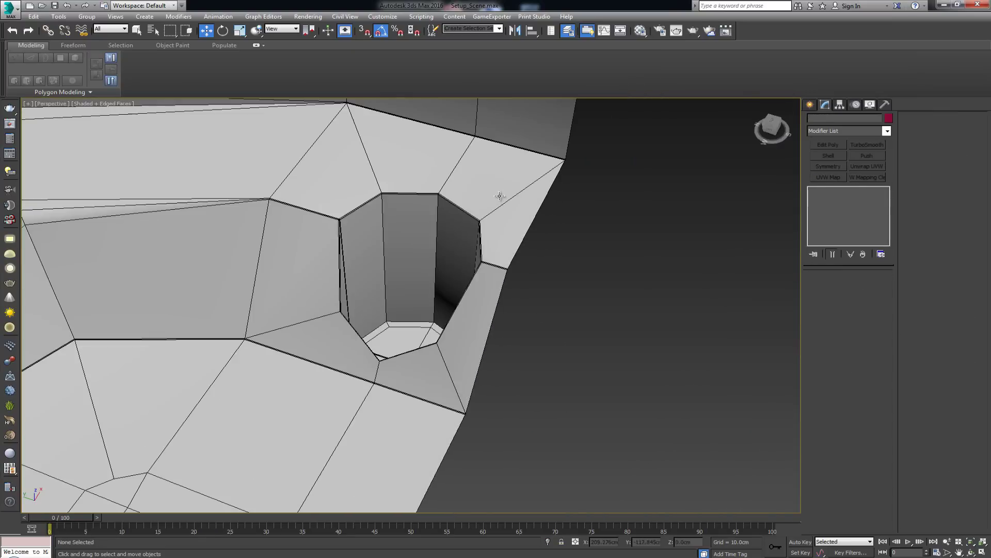
left_click(815, 190)
left_click(643, 283)
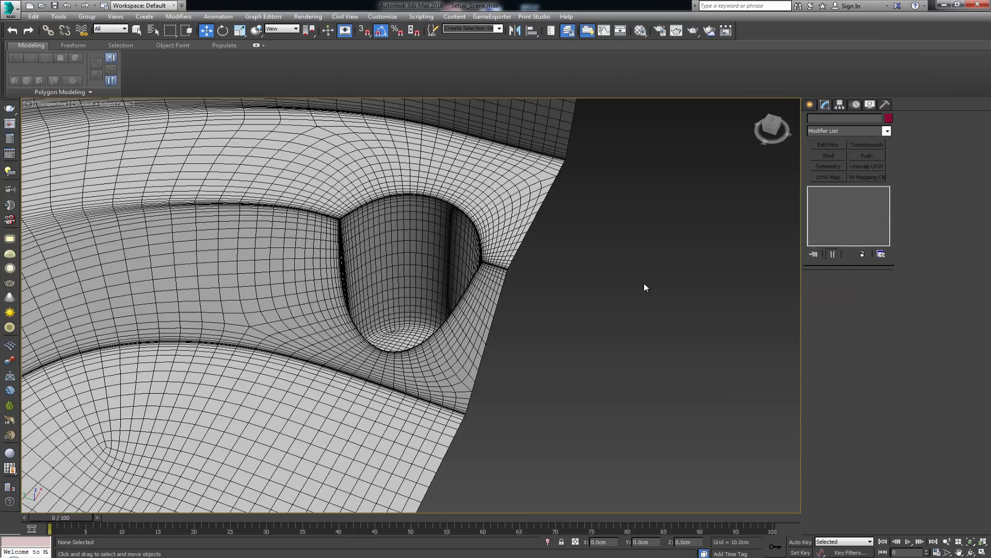
key("F4")
- Examine the smoothed pocket's rim, inner walls and floor where the sharpened ridge runs through the hole
middle_click_drag(512, 253, 347, 217, "alt")
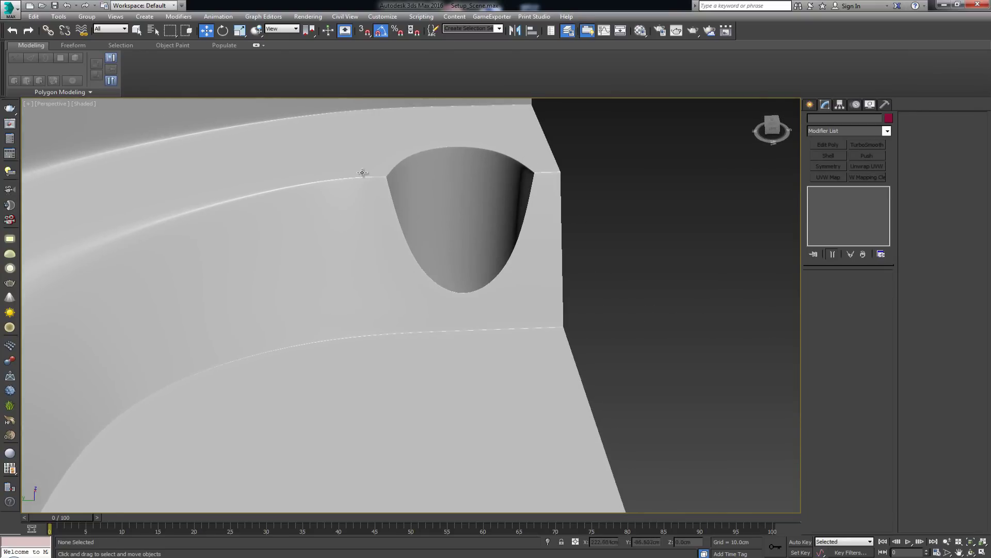
middle_click_drag(363, 172, 382, 191)
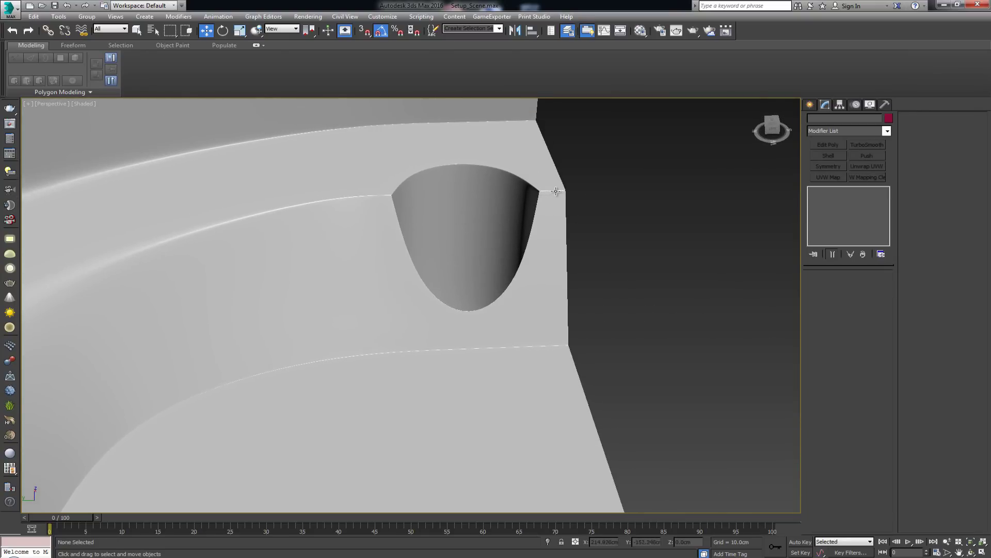
scroll(480, 236, "down", 5)
middle_click_drag(481, 236, 435, 257, "alt")
middle_click_drag(475, 226, 413, 280)
scroll(511, 260, "up", 5)
scroll(379, 295, "up", 5)
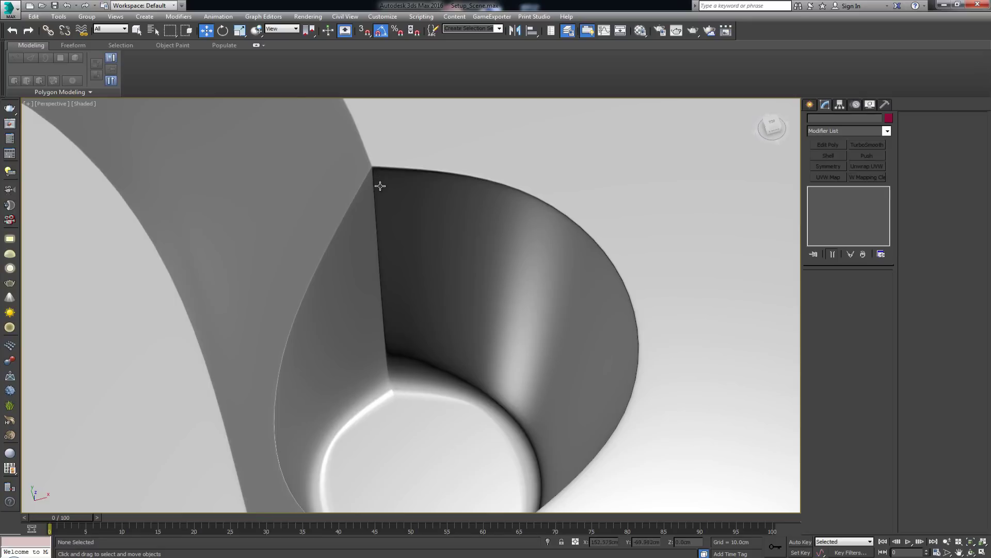
middle_click_drag(398, 398, 485, 403, "alt")
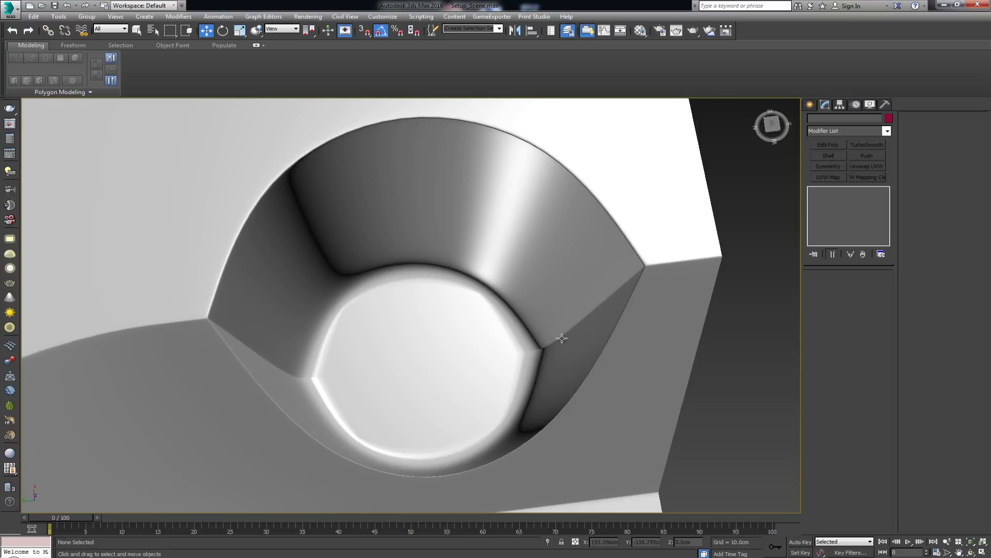
- Select the tapering mesh and show its unsmoothed Editable Poly cage at the edge level near the rim's ridge corner
left_click(383, 238)
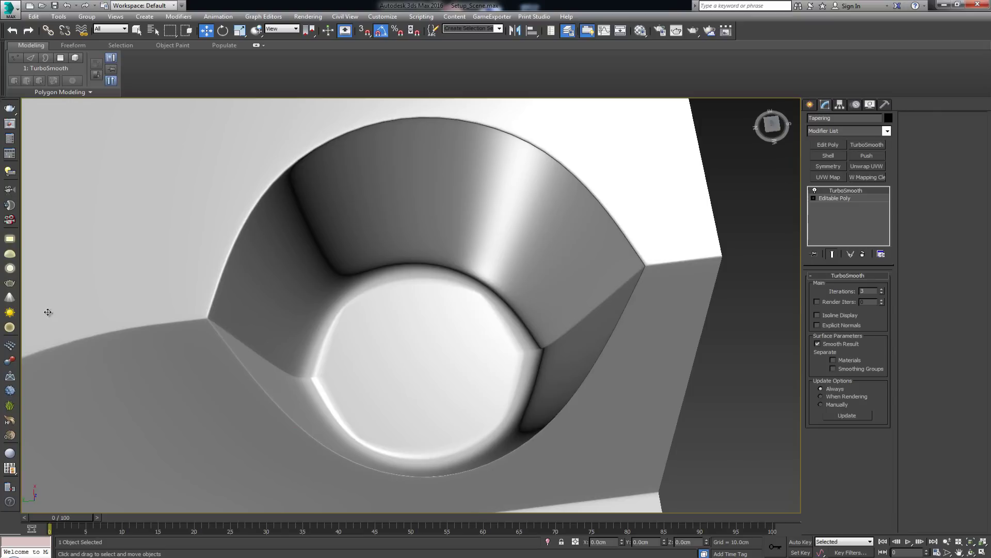
middle_click_drag(158, 324, 313, 218, "alt")
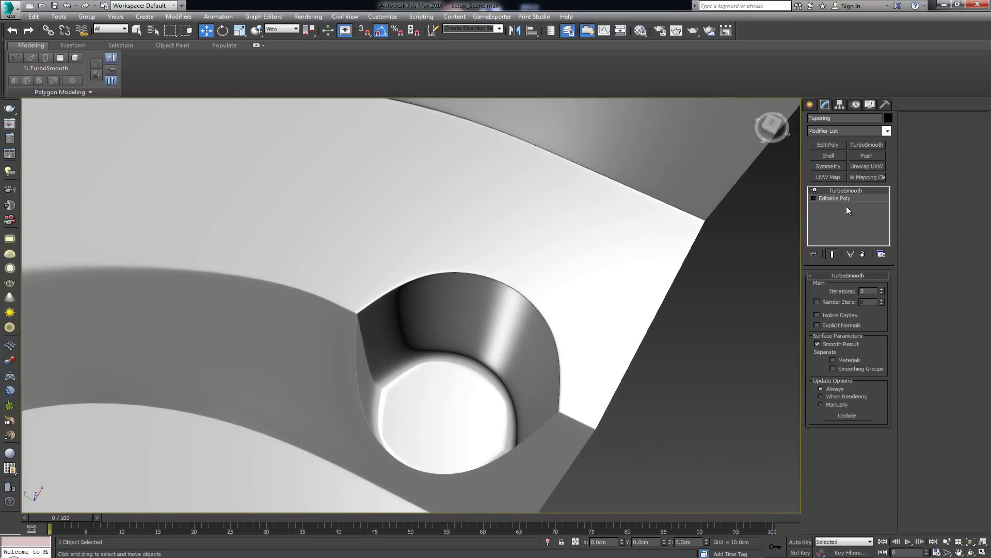
left_click(834, 198)
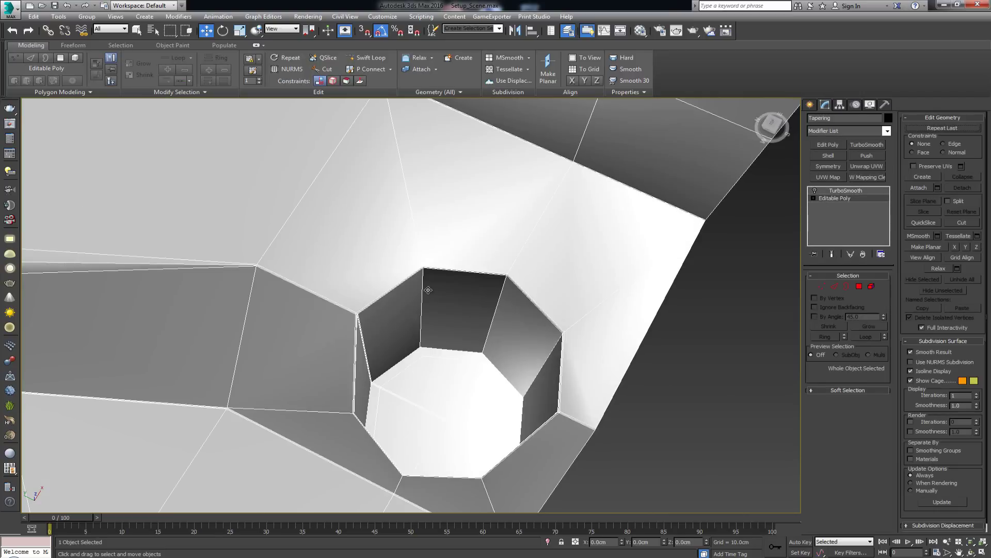
middle_click_drag(429, 291, 429, 252)
key("Page_Up")
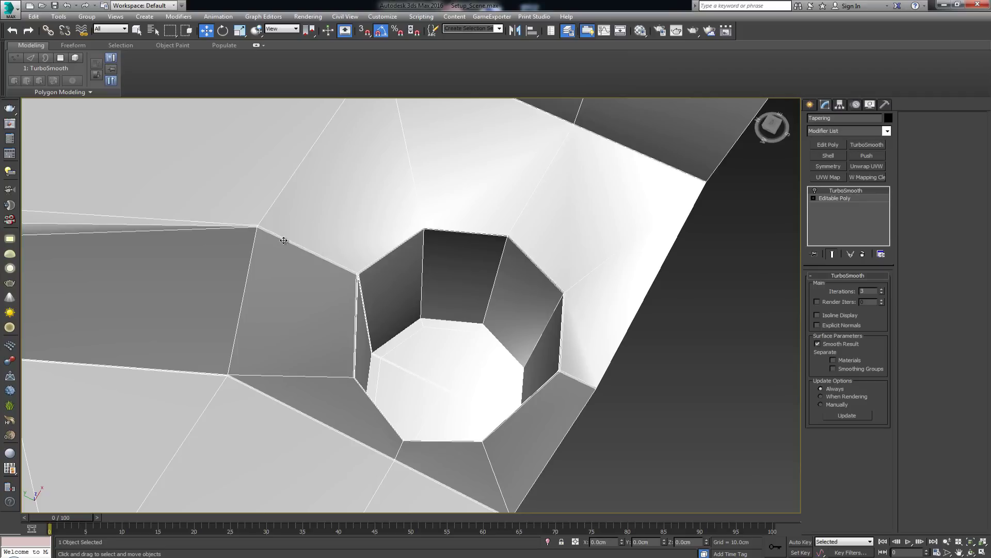
scroll(320, 280, "up", 3)
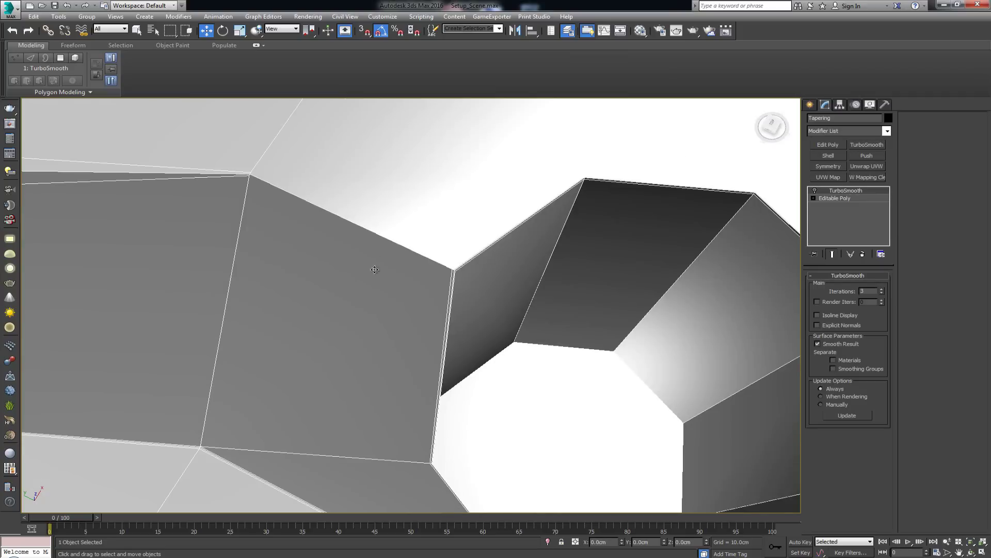
left_click(845, 198)
key("2")
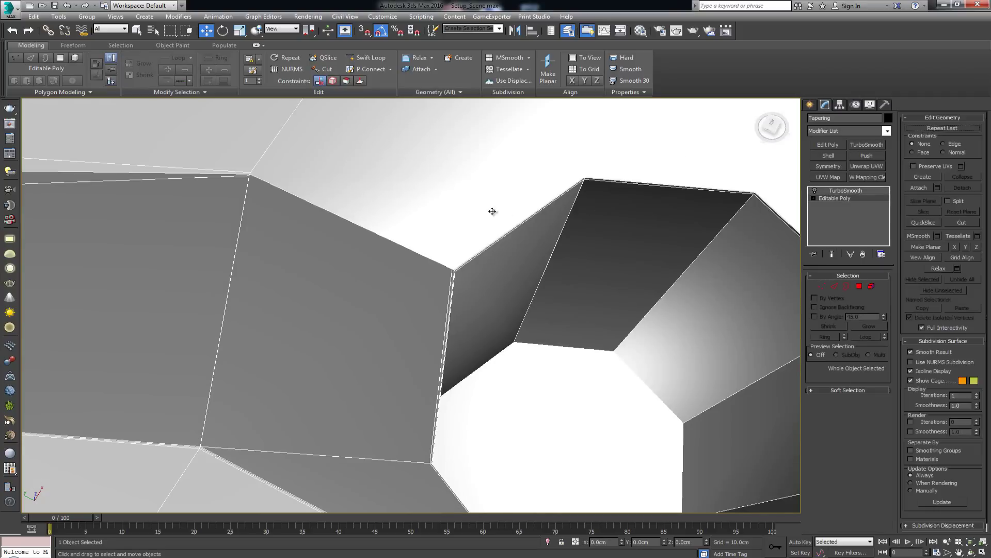
- Cut a support edge just below the ridge, snapped from the neighbouring ridge vertex to the hole's rim corner
left_click(587, 399)
left_click(352, 222)
key("z")
mouse_move(404, 256)
middle_mouse_down("alt")
mouse_move(571, 307)
mouse_move(542, 283)
mouse_move(510, 221)
mouse_move(515, 288)
mouse_move(504, 239)
mouse_move(475, 237)
mouse_move(470, 269)
middle_mouse_up("alt")
left_click(437, 222)
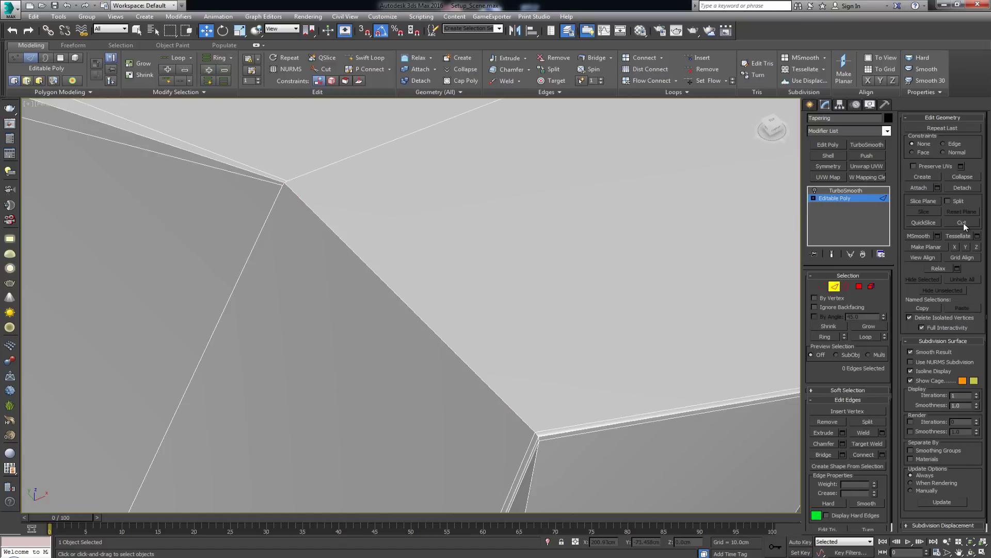
key("1")
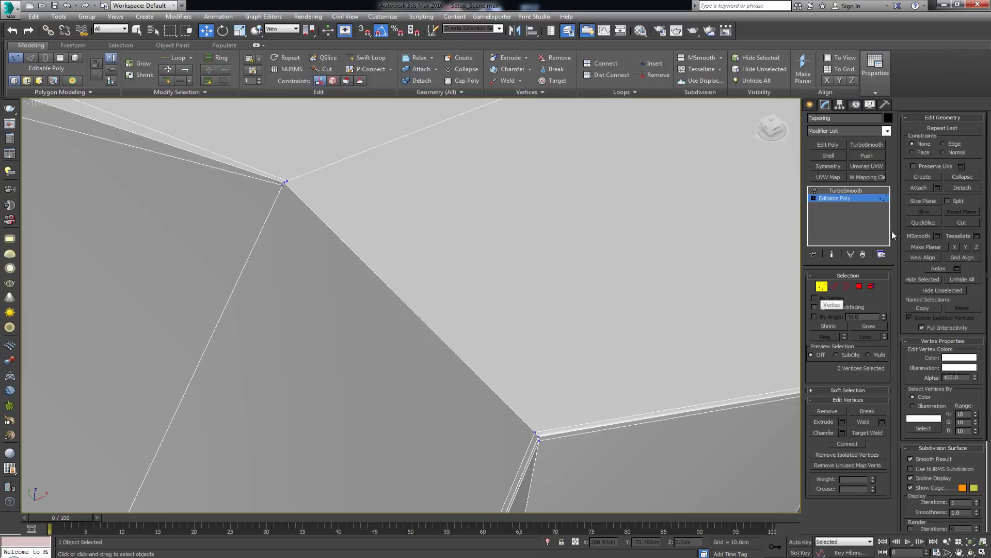
left_click(962, 222)
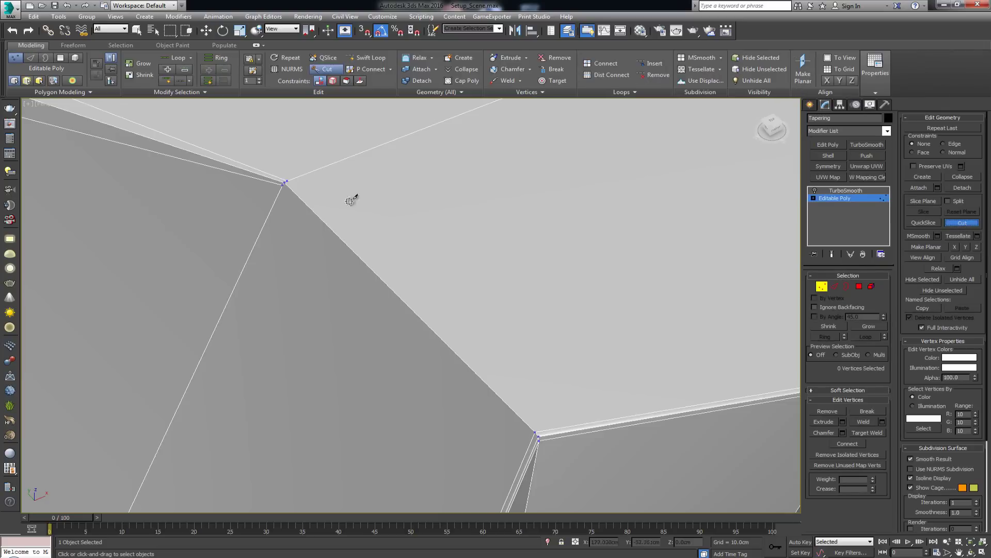
left_click(282, 184)
right_click(342, 245)
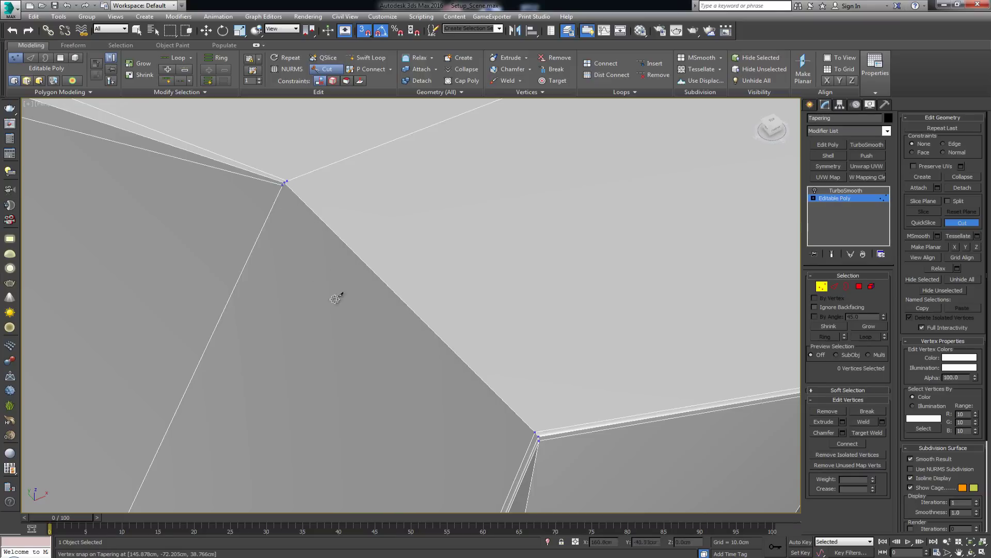
left_click(534, 437)
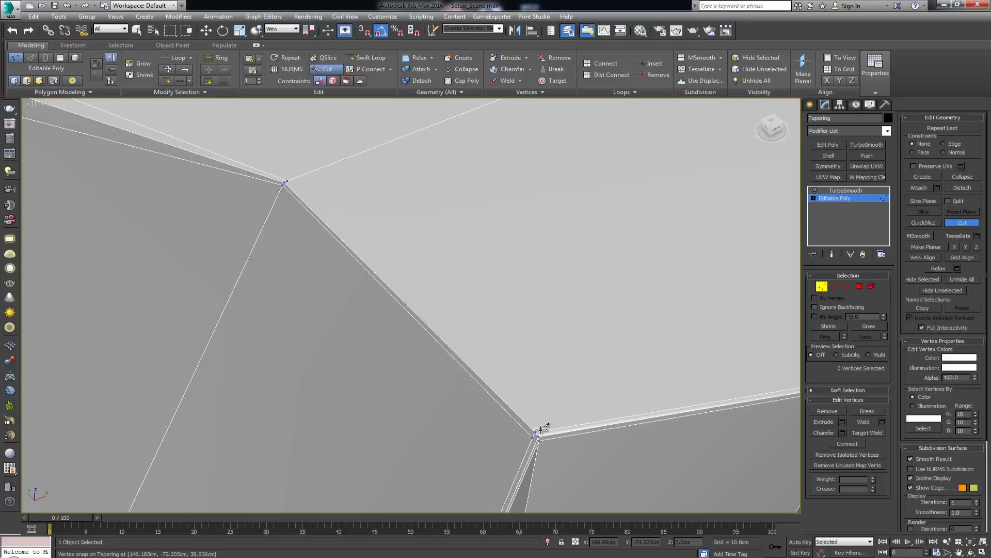
- Cut support edges around the rim's ridge corner, across the rim and inner wall and back to the new ridge support edge
middle_click_drag(565, 416, 491, 294)
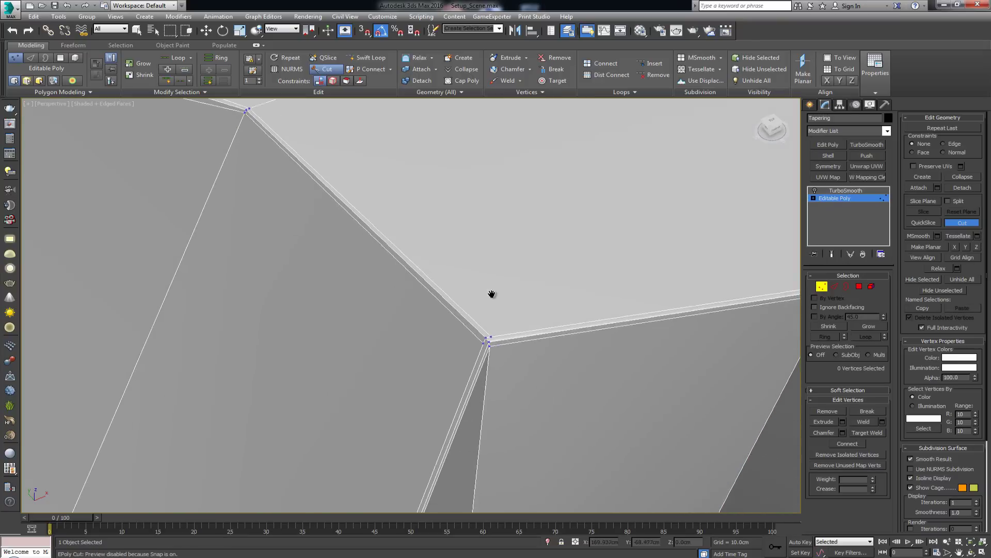
scroll(490, 284, "up", 3)
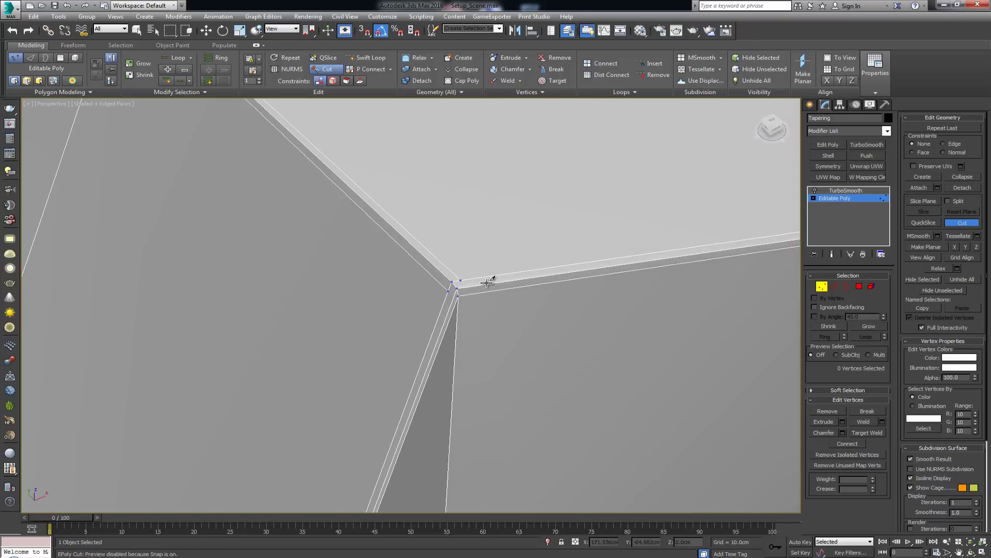
scroll(455, 274, "up", 2)
left_click(450, 283)
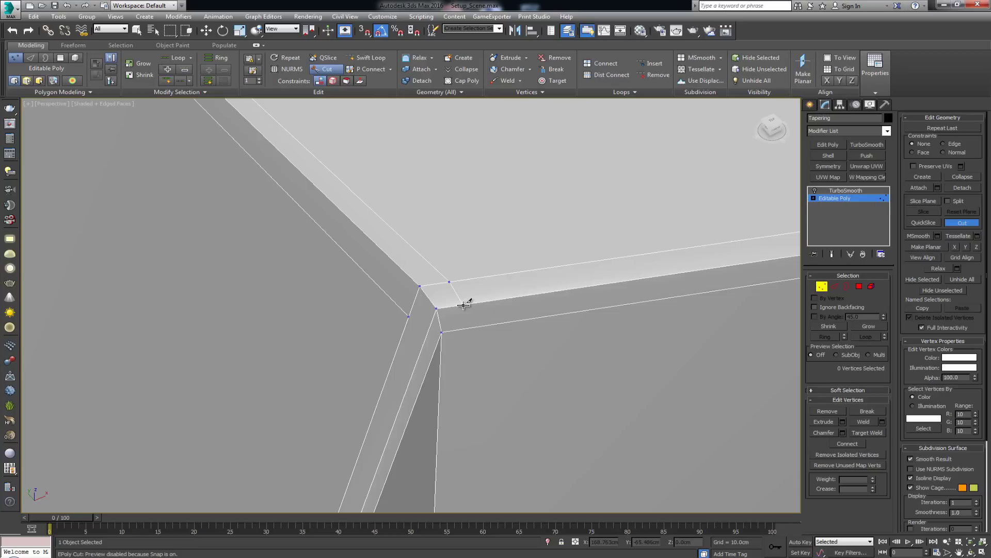
left_click(462, 305)
left_click(442, 332)
left_click(426, 334)
left_click(409, 316)
right_click(436, 338)
- Remove the leftover diagonal edge running down from the ridge corner into the pocket's inner wall
key("2")
left_click(441, 324)
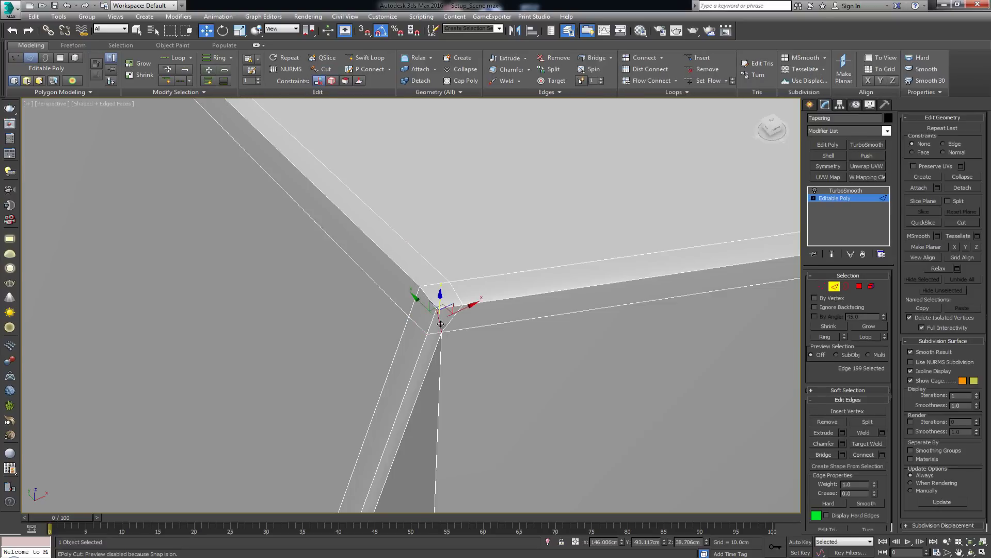
key("z")
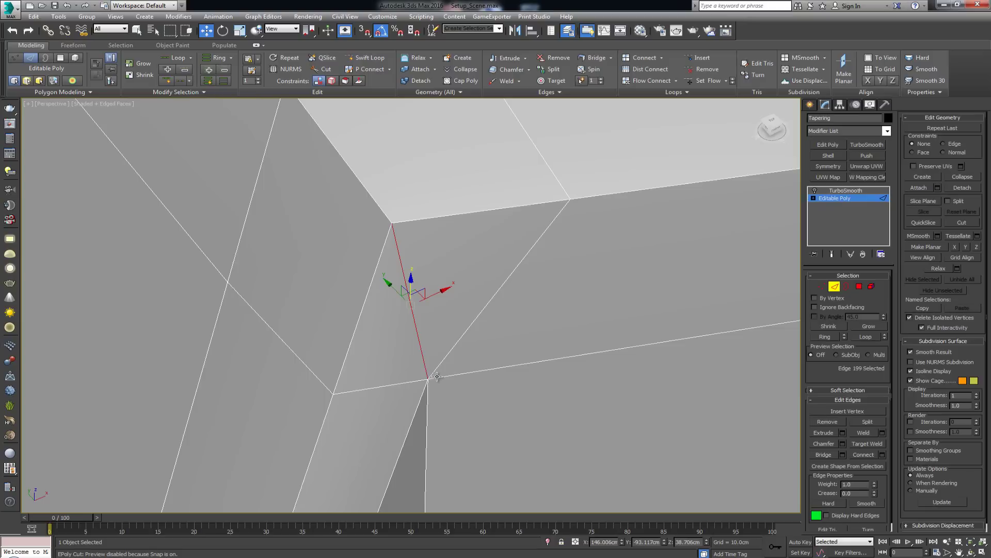
key("BackSpace")
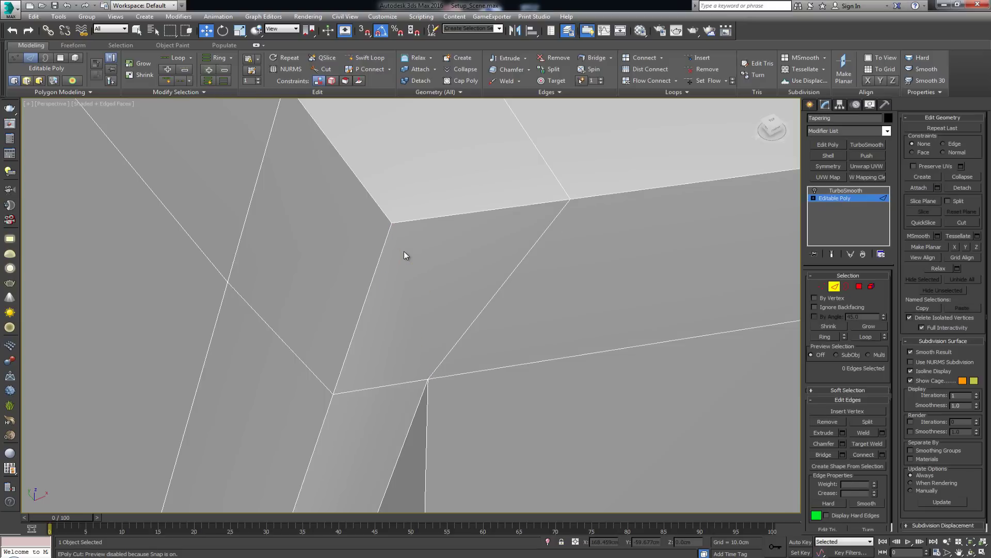
scroll(407, 252, "down", 3)
scroll(407, 252, "up", 3)
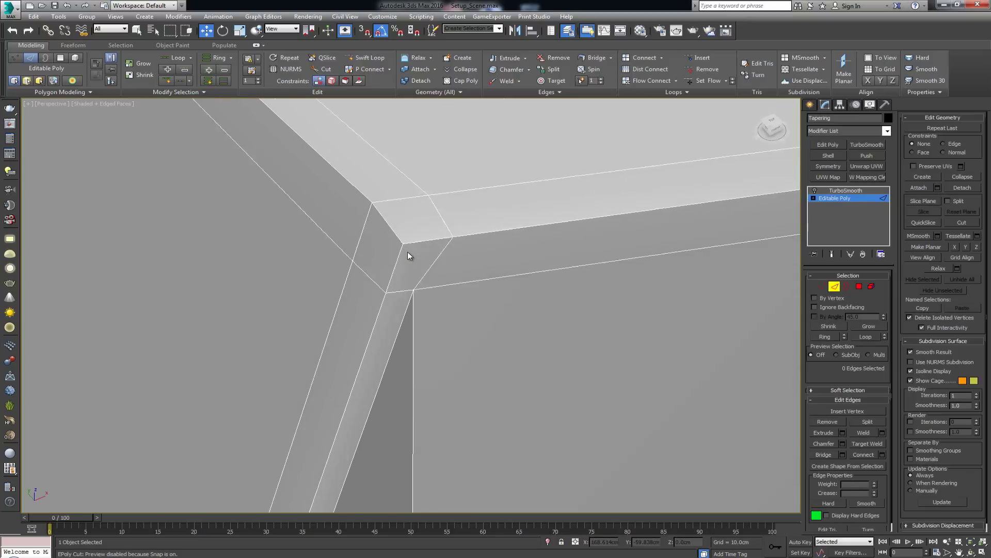
scroll(408, 331, "down", 2)
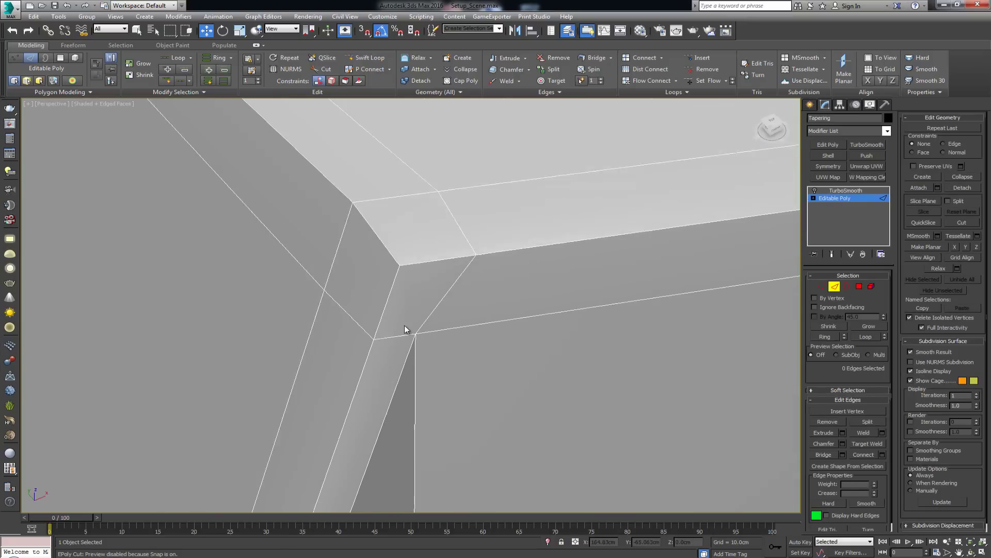
- Check the vertices gathered at the reworked ridge corner, then clear the selection
middle_click_drag(404, 324, 404, 221, "alt")
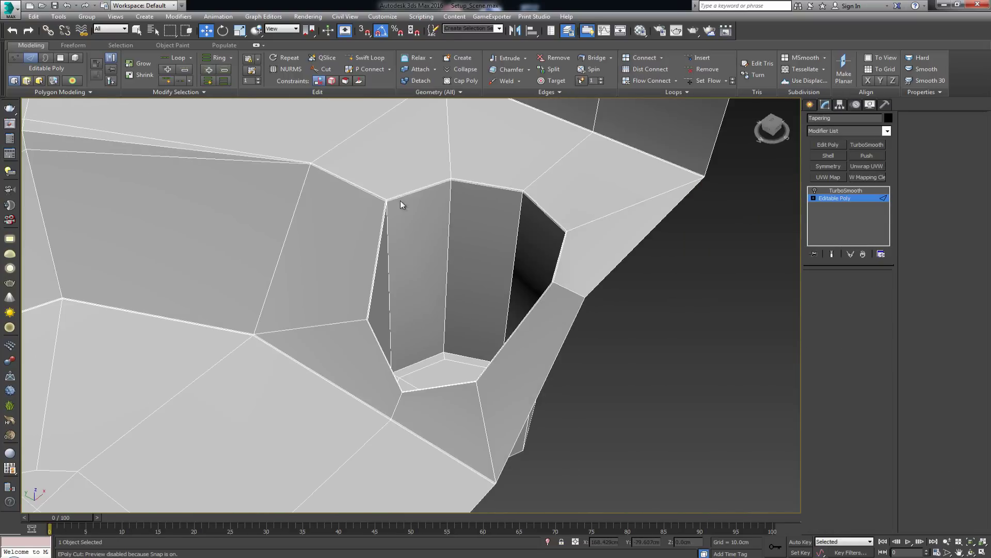
key("1")
left_click_drag(361, 170, 413, 204)
scroll(394, 241, "up", 4)
scroll(449, 289, "down", 1)
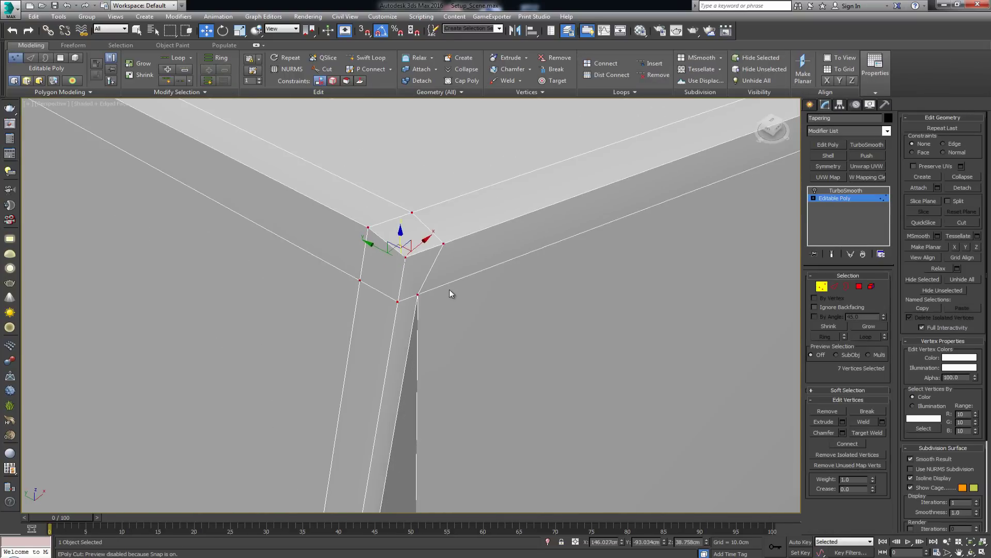
left_click(450, 289)
scroll(465, 294, "up", 5)
scroll(467, 343, "down", 6)
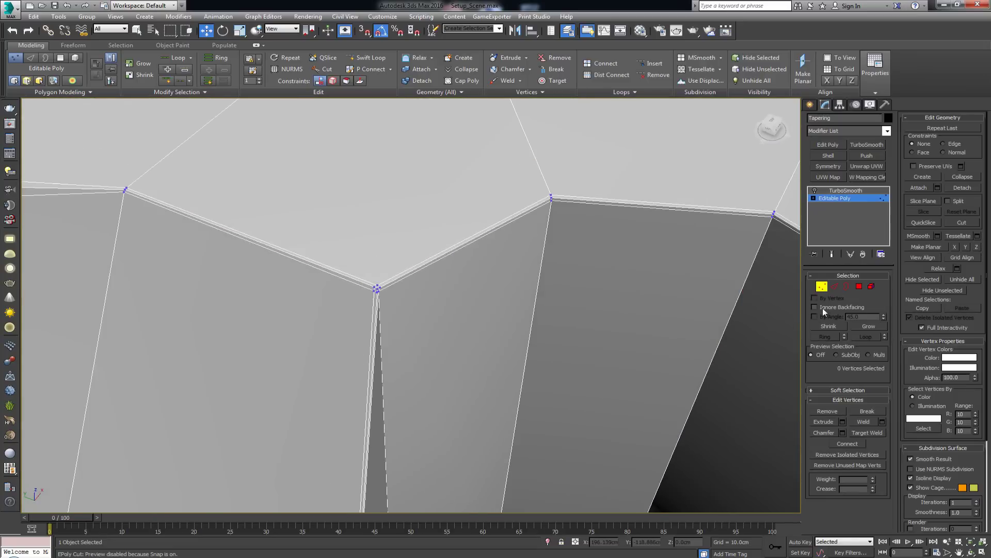
- Return to the TurboSmooth result and hide edged faces
left_click(845, 191)
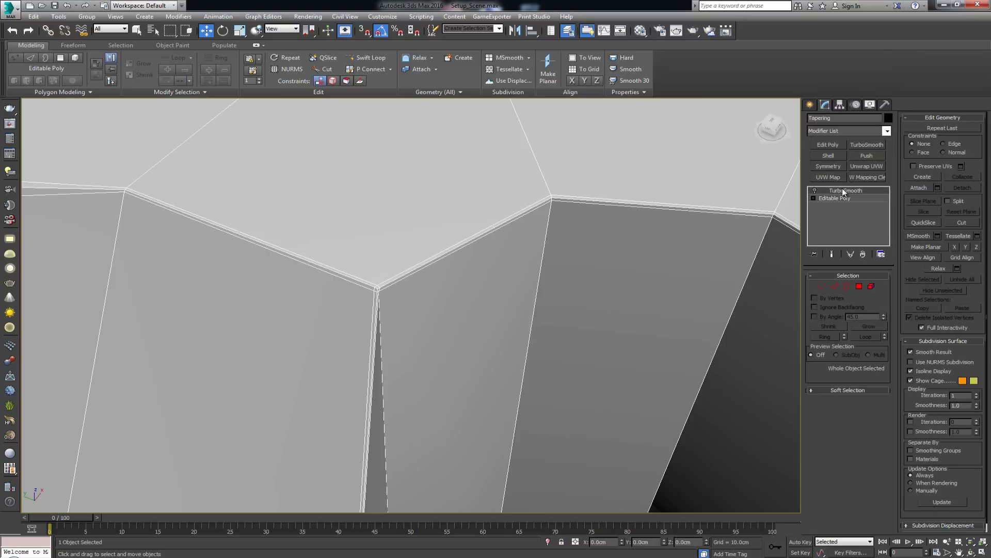
mouse_move(490, 278)
middle_mouse_down()
mouse_move(405, 248)
mouse_move(447, 294)
mouse_move(475, 412)
mouse_move(373, 247)
middle_mouse_up()
key("F4")
scroll(458, 270, "down", 4)
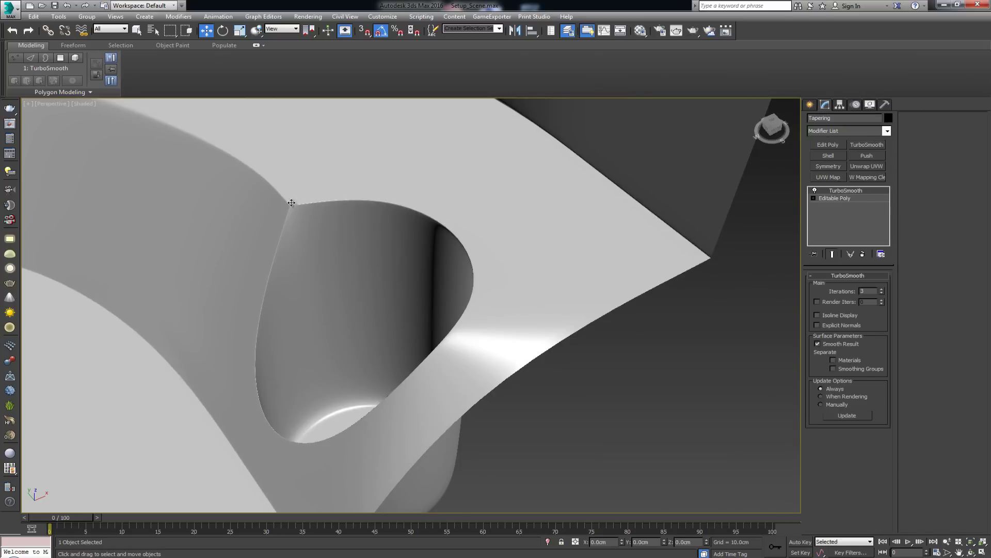
- Examine the smoothed ridge corner up close, with edged faces shown to check how the support edges flow
scroll(293, 210, "up", 4)
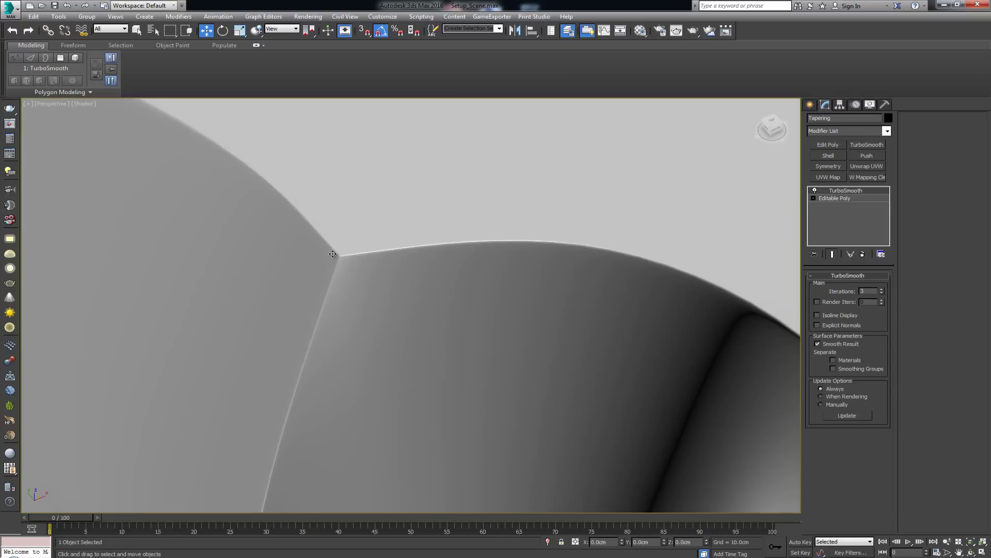
scroll(340, 257, "up", 3)
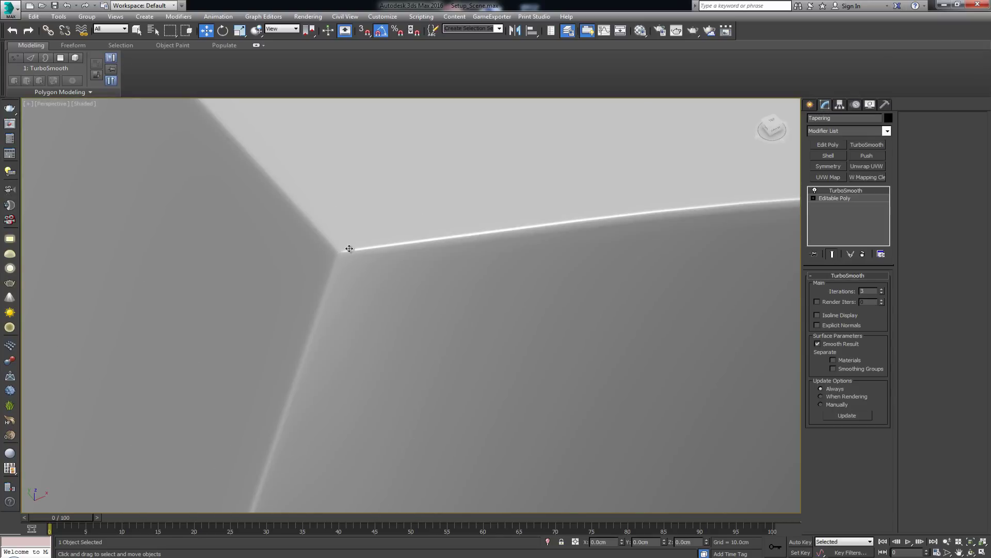
scroll(345, 257, "up", 2)
key("F4")
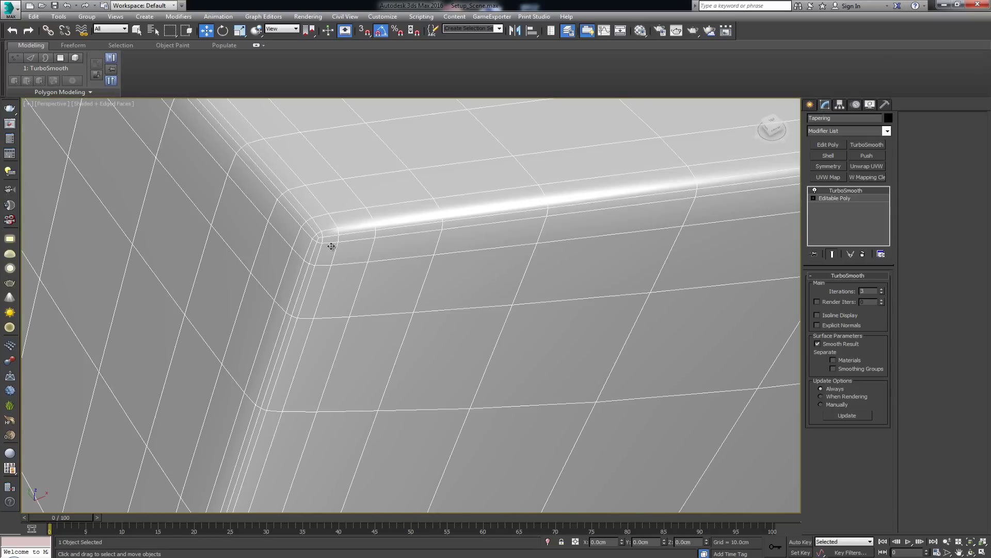
scroll(332, 246, "up", 1)
scroll(360, 271, "down", 1)
middle_click_drag(465, 348, 448, 331)
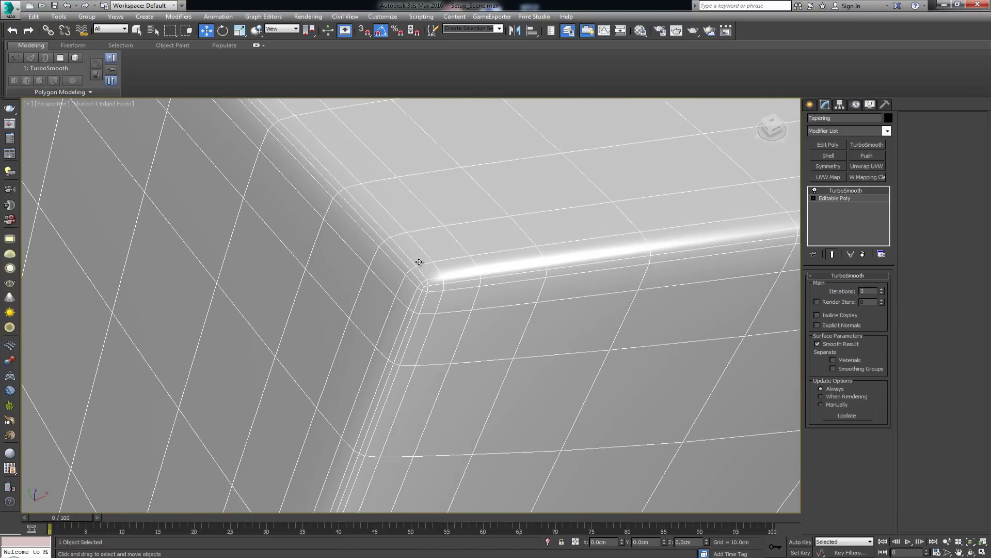
- Switch off TurboSmooth and return to vertex editing at the rim's opposite ridge corner with nothing selected
left_click(815, 191)
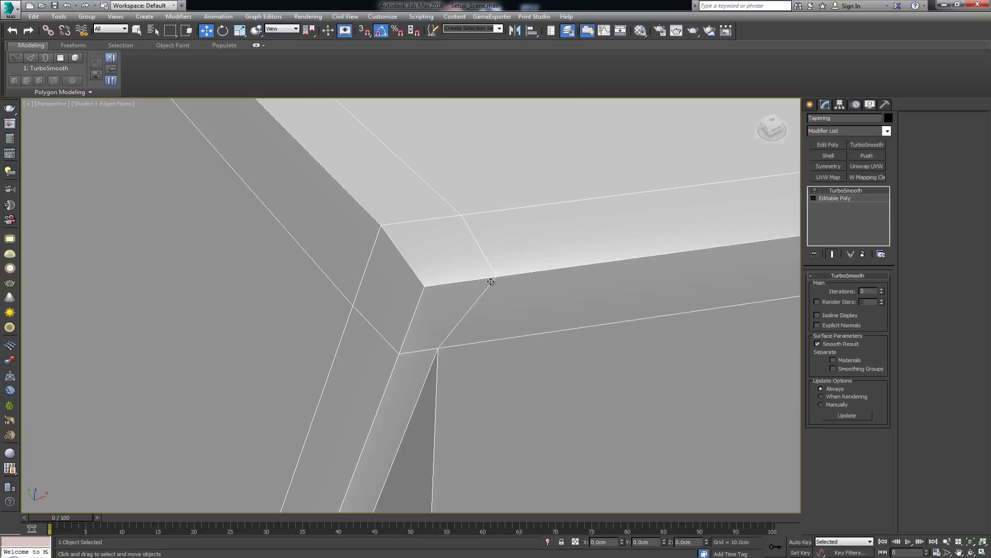
scroll(538, 248, "down", 10)
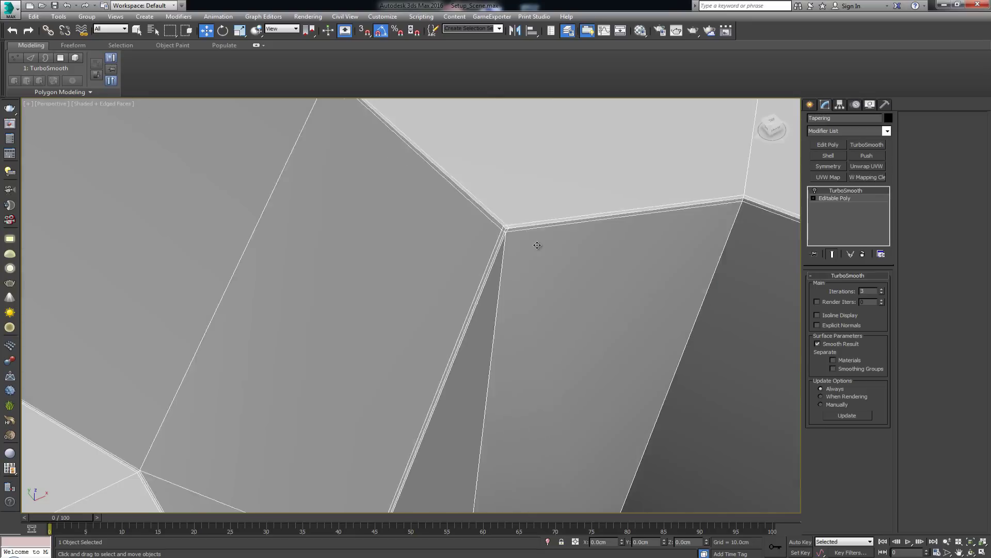
middle_click_drag(528, 278, 800, 171, "alt")
left_click(835, 197)
key("1")
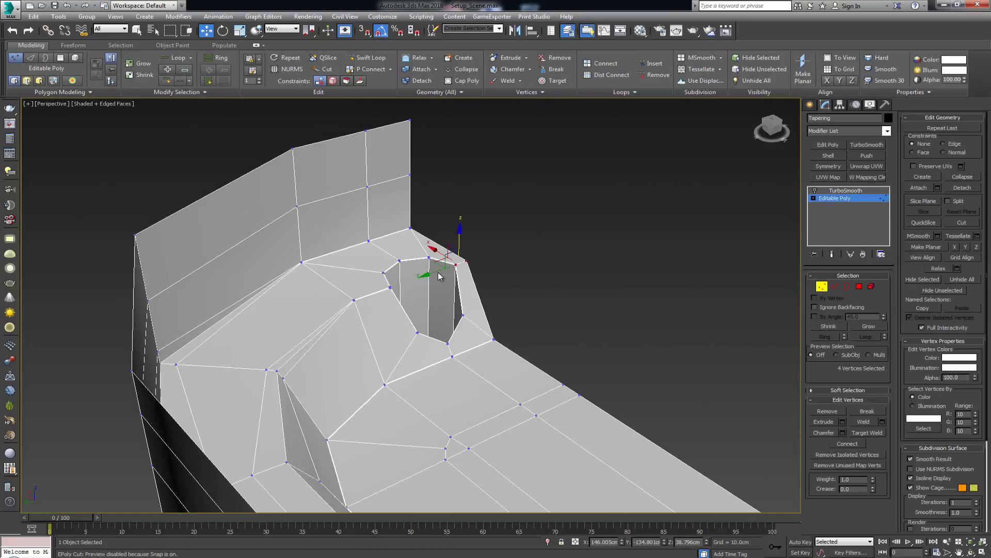
scroll(438, 275, "up", 10)
middle_click_drag(438, 276, 524, 209, "alt")
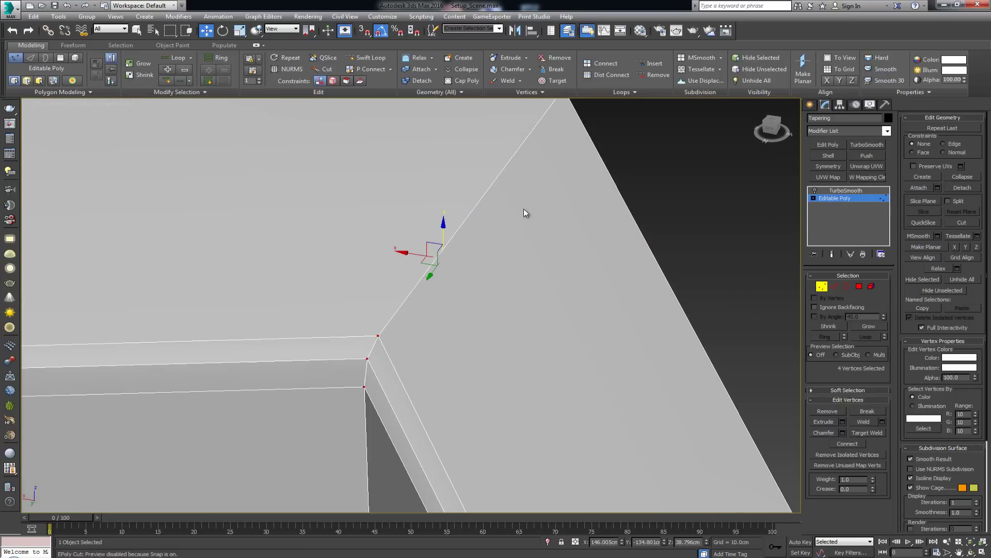
left_click(524, 209)
- Cut support edges from the inner wall vertex across the rim's support edges beside the opposite ridge corner
left_click(962, 222)
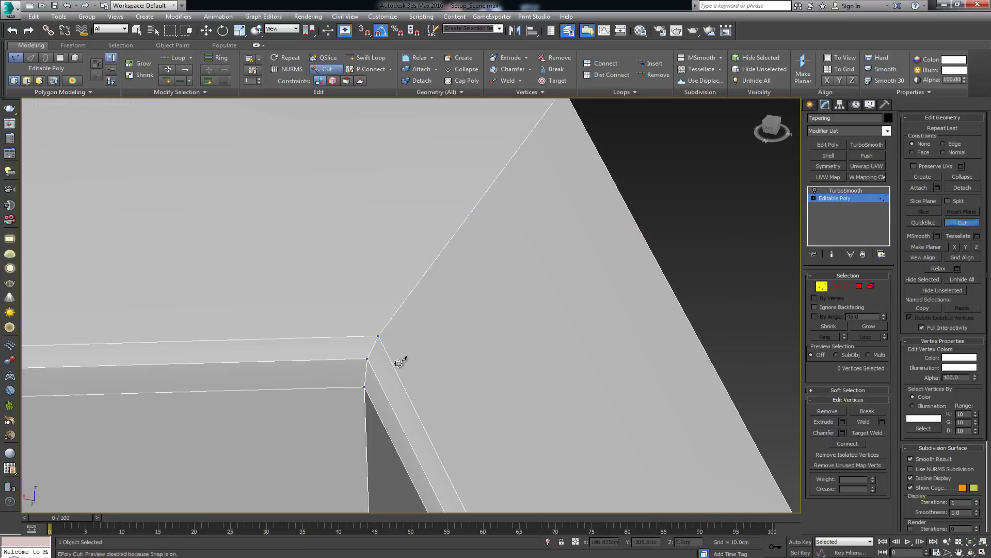
left_click(365, 386)
left_click(378, 380)
left_click(390, 358)
- Cut a support edge alongside the ridge from the rim's corner out to the mesh's open border
scroll(535, 217, "down", 6)
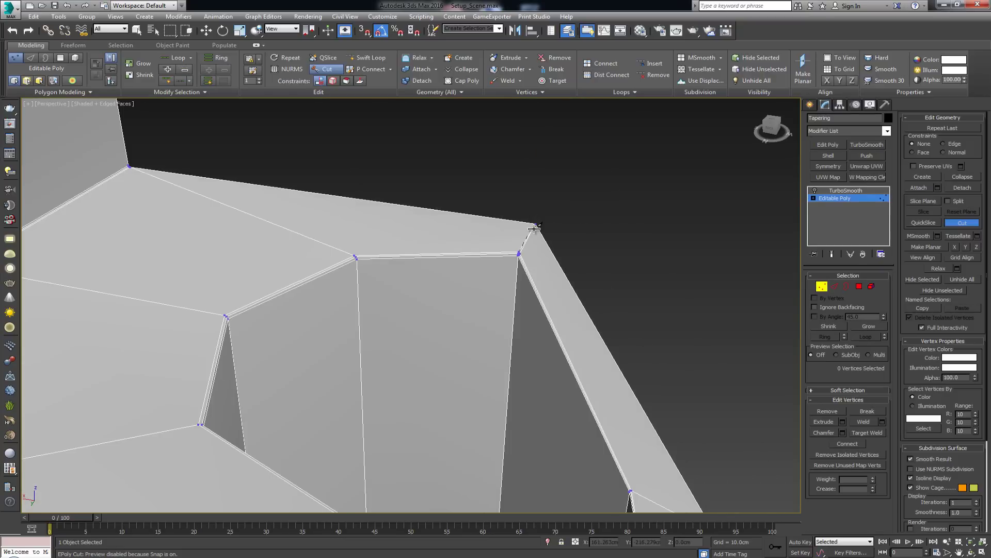
left_click(537, 225)
left_click(539, 239)
scroll(539, 239, "up", 5)
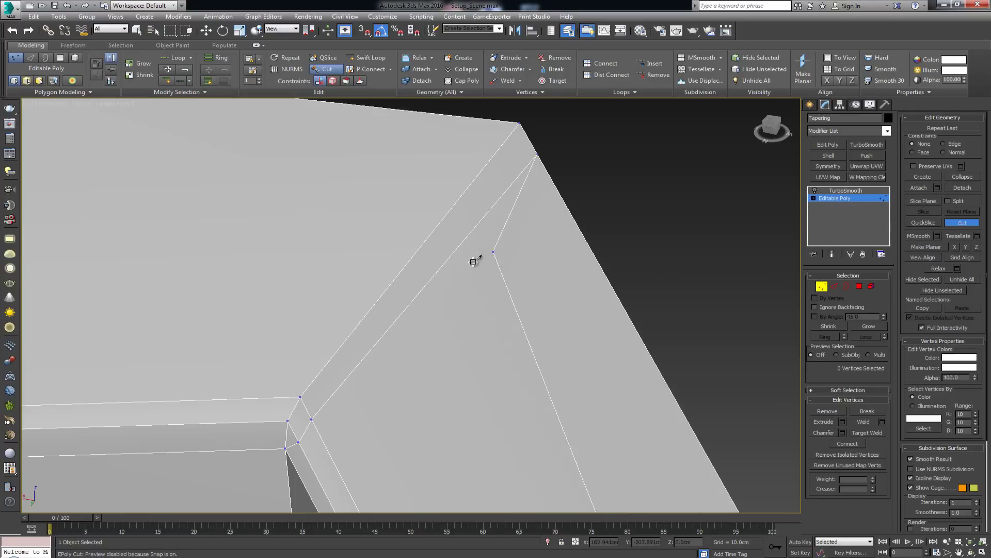
- Cut the matching support edge on the ridge's other side, from the inner wall vertex across the rim to the open border
left_click(284, 447)
left_click(267, 422)
left_click(282, 397)
left_click(452, 176)
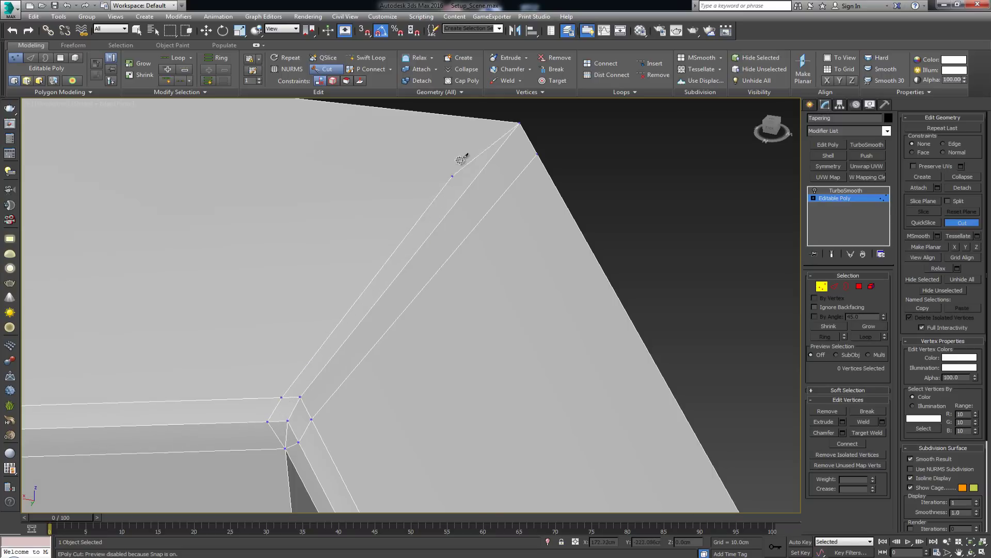
left_click(509, 121)
right_click(541, 164)
- Nudge the border vertex at the end of the first ridge support edge closer to the ridge
left_click(537, 154)
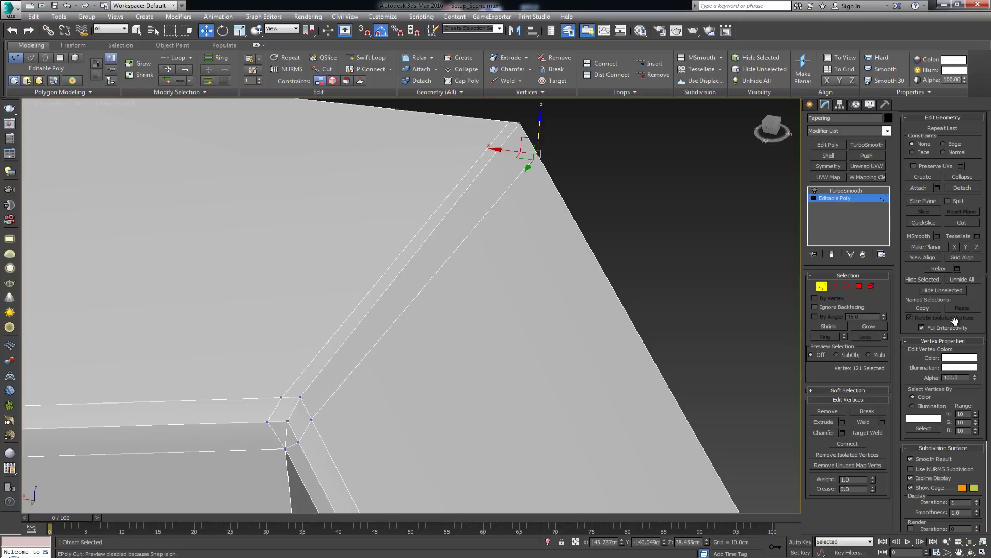
left_click(944, 341)
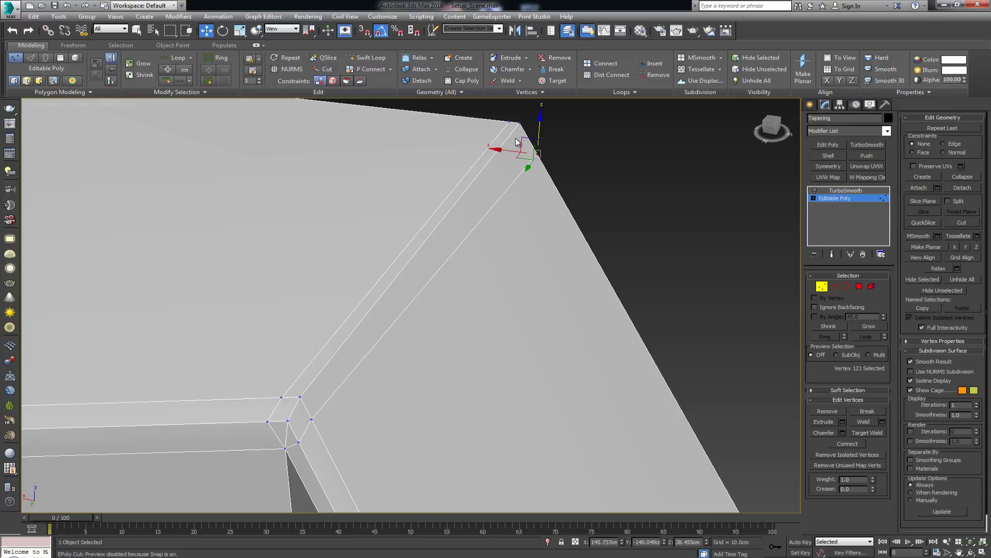
left_click_drag(531, 148, 531, 147)
scroll(498, 314, "down", 5)
scroll(463, 313, "up", 5)
middle_click_drag(718, 347, 599, 356)
- Clear the edge selection at the rim's ridge corner and turn TurboSmooth back on
key("2")
left_click(429, 326)
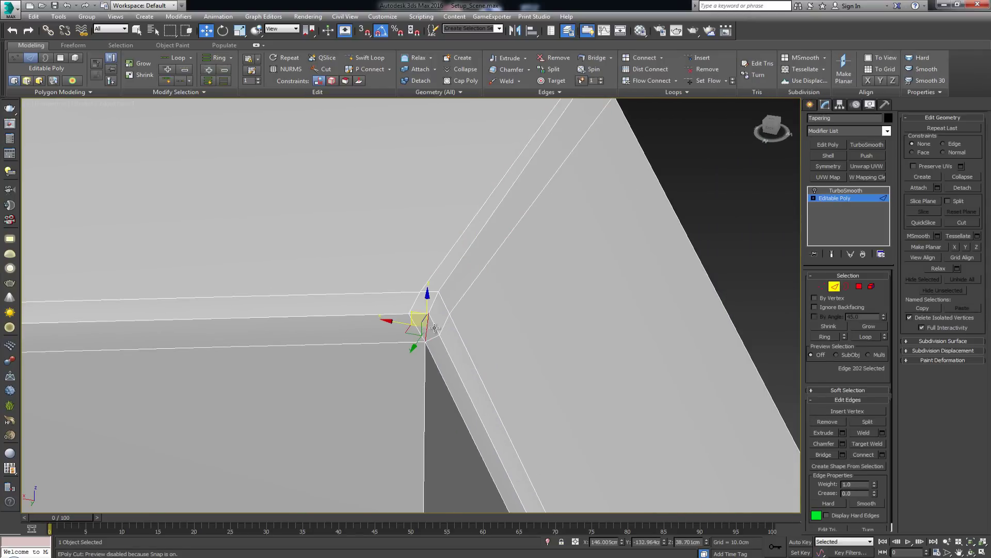
key("ctrl+d")
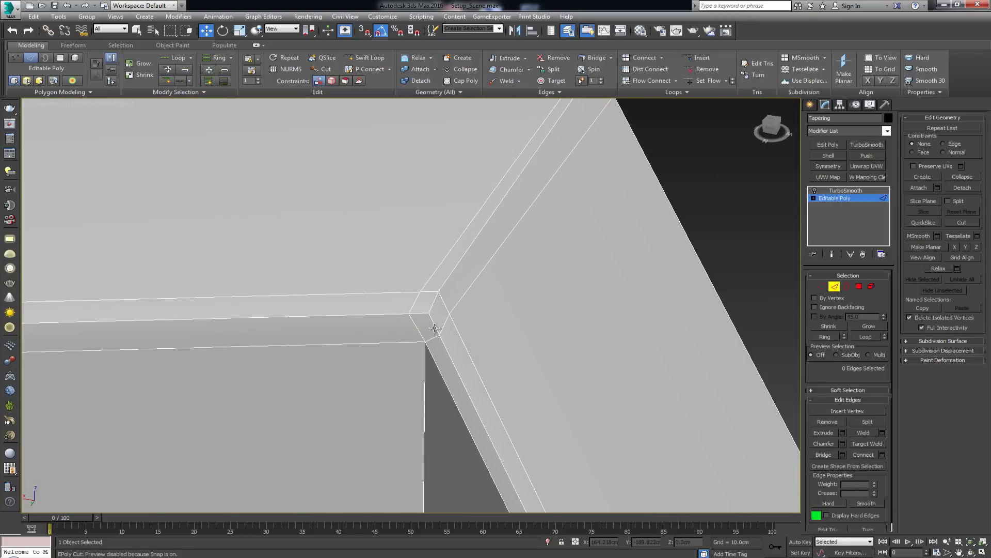
left_click(846, 190)
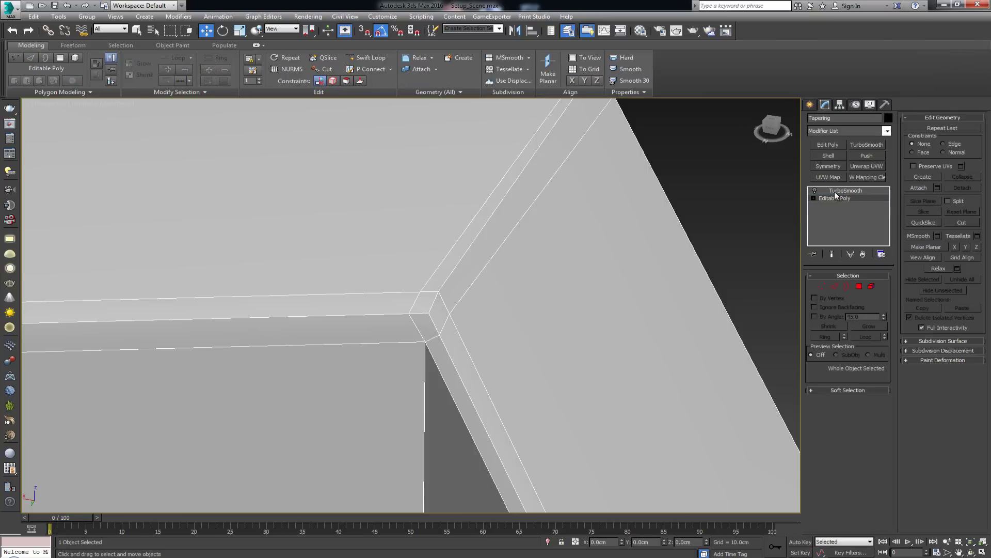
left_click(814, 190)
scroll(708, 181, "down", 10)
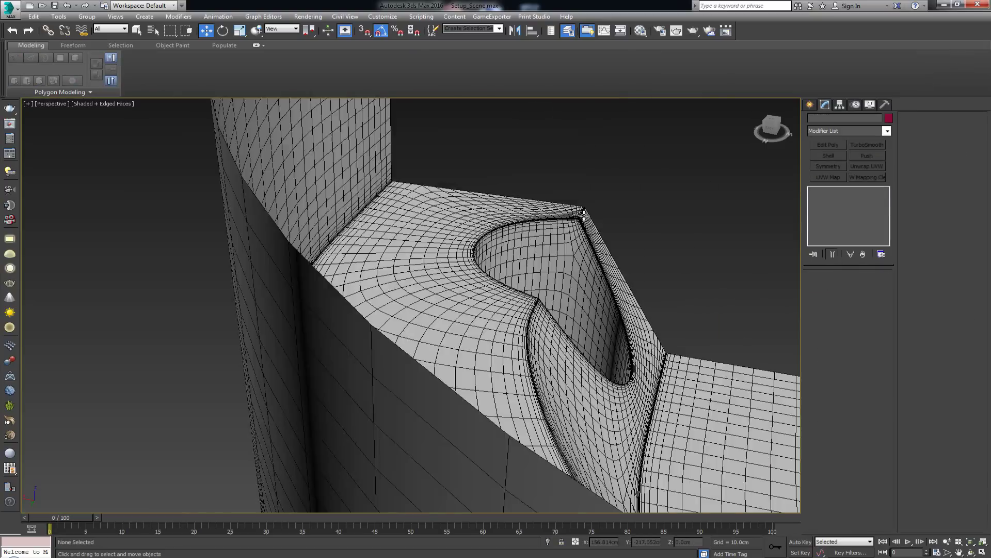
- Examine the smoothed pocket and ridge from several angles with edged faces hidden
middle_click_drag(709, 181, 592, 210, "alt")
key("F4")
scroll(582, 239, "down", 8)
middle_click_drag(574, 242, 507, 289, "alt")
scroll(460, 284, "up", 2)
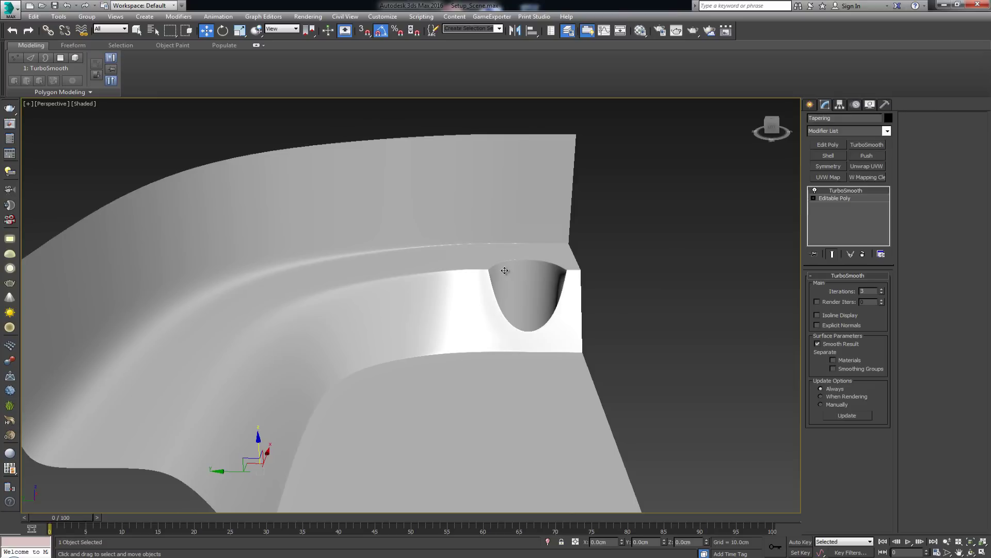
mouse_move(505, 270)
middle_mouse_down("alt")
mouse_move(525, 259)
mouse_move(492, 271)
middle_mouse_up("alt")
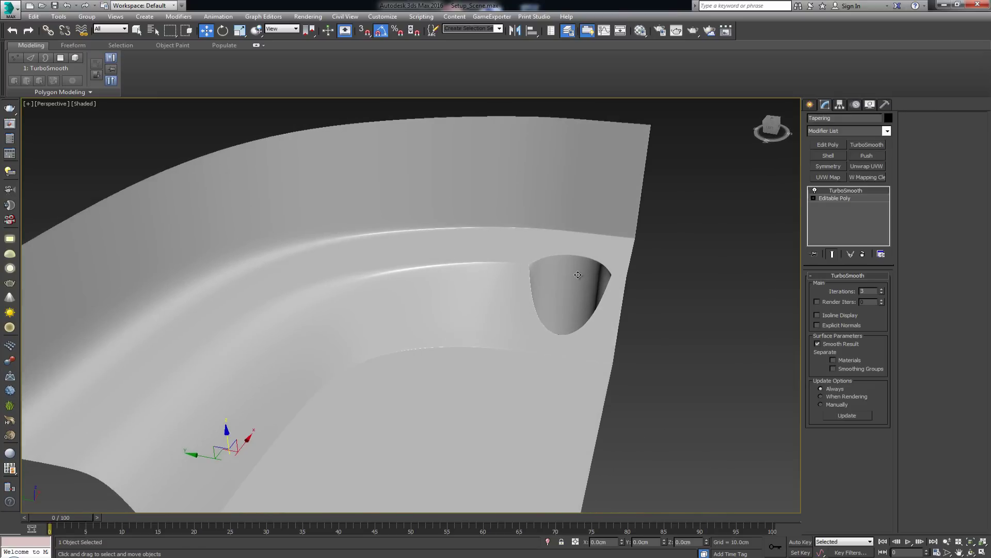
middle_click_drag(617, 279, 610, 280)
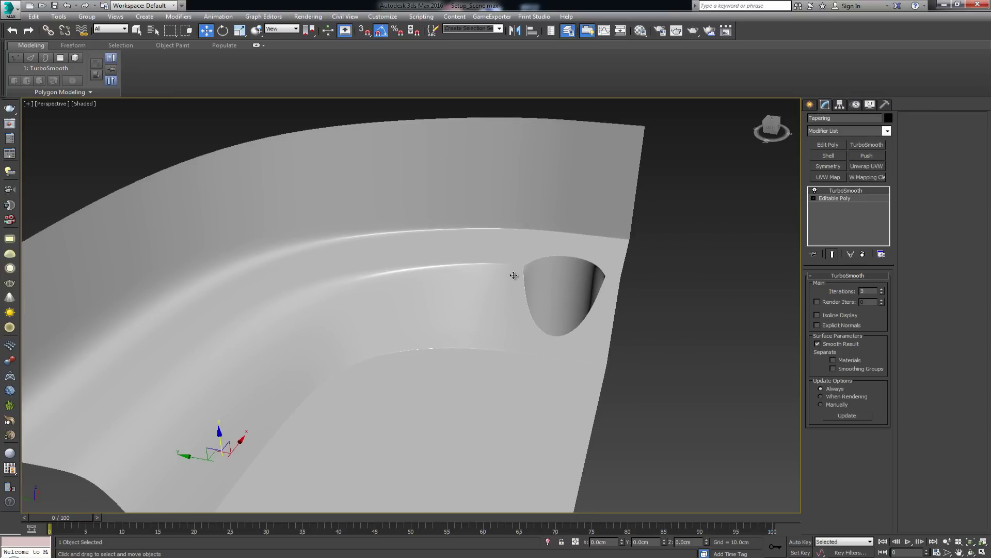
middle_click_drag(510, 275, 498, 276, "alt")
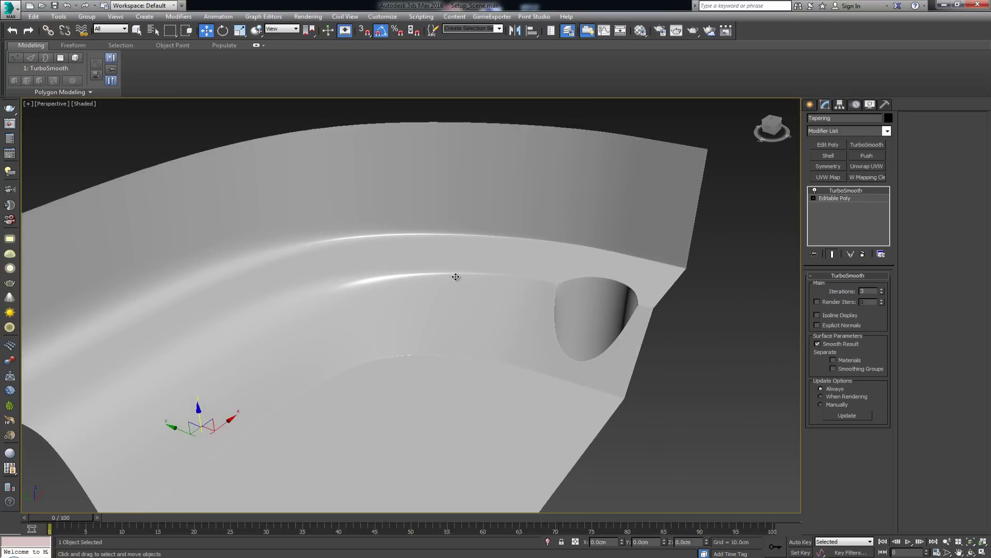
key("alt")
middle_click_drag(280, 293, 386, 274, "alt")
- Turn on Isoline Display for the TurboSmooth and show the mesh without edged faces
key("F4")
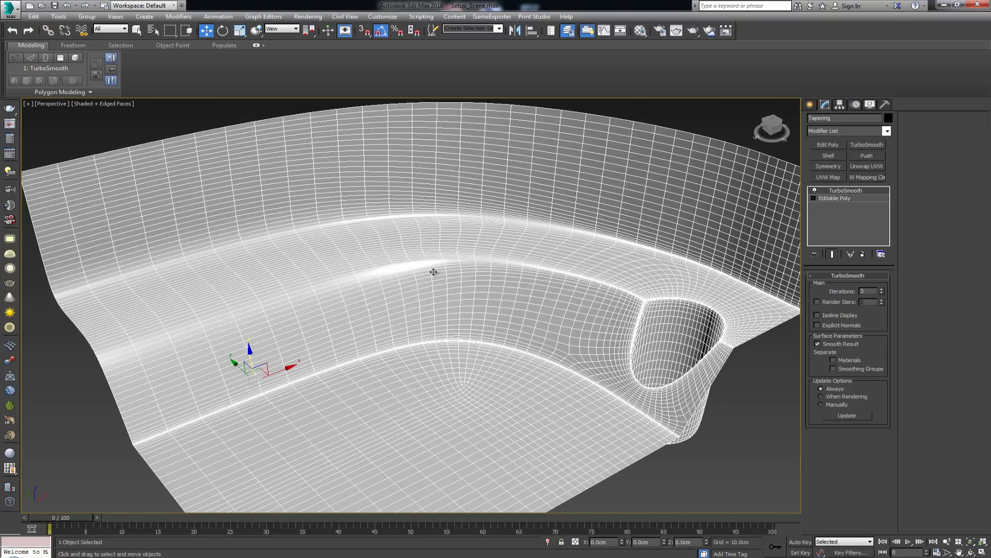
left_click(831, 318)
key("F4")
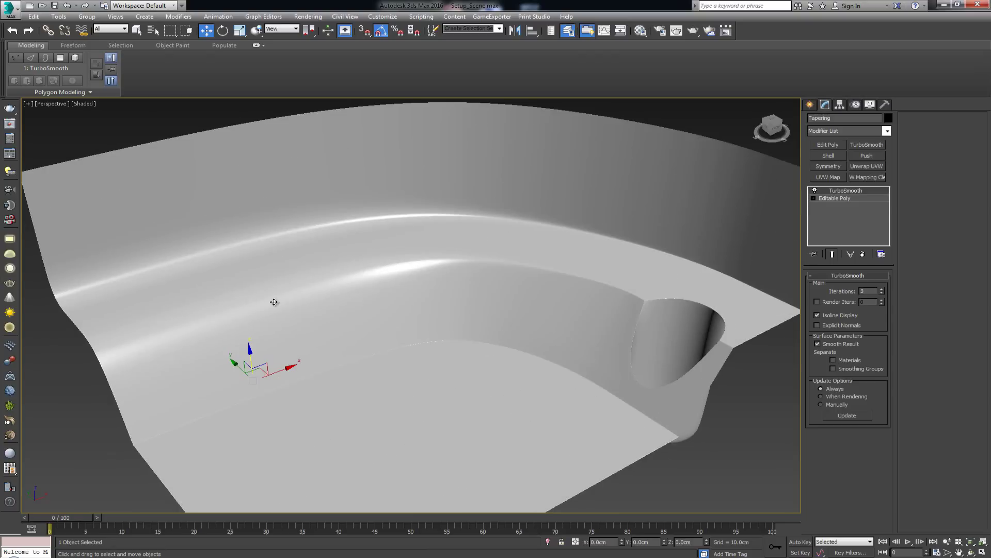
middle_click_drag(274, 302, 343, 275, "alt")
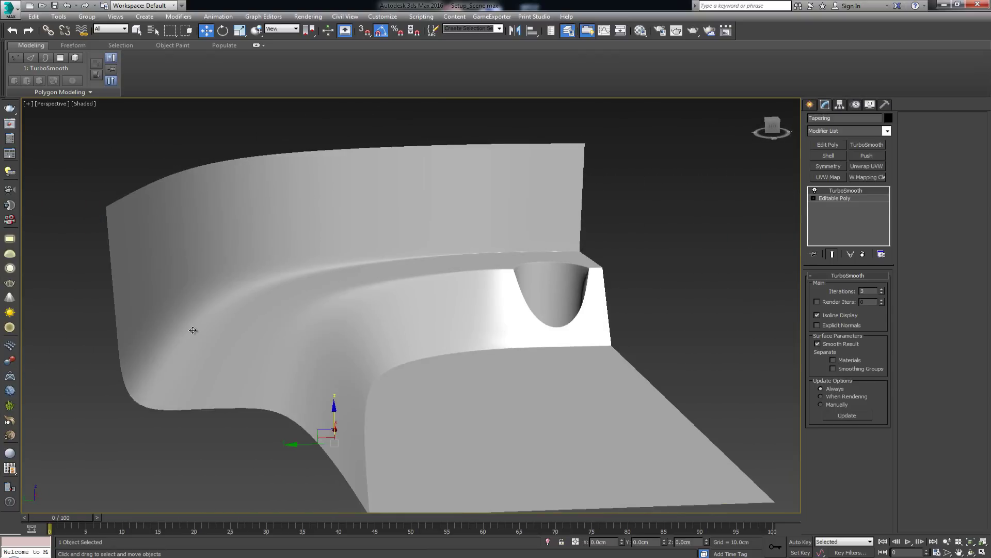
middle_click_drag(430, 410, 359, 390, "alt")
scroll(327, 394, "down", 3)
scroll(327, 394, "up", 3)
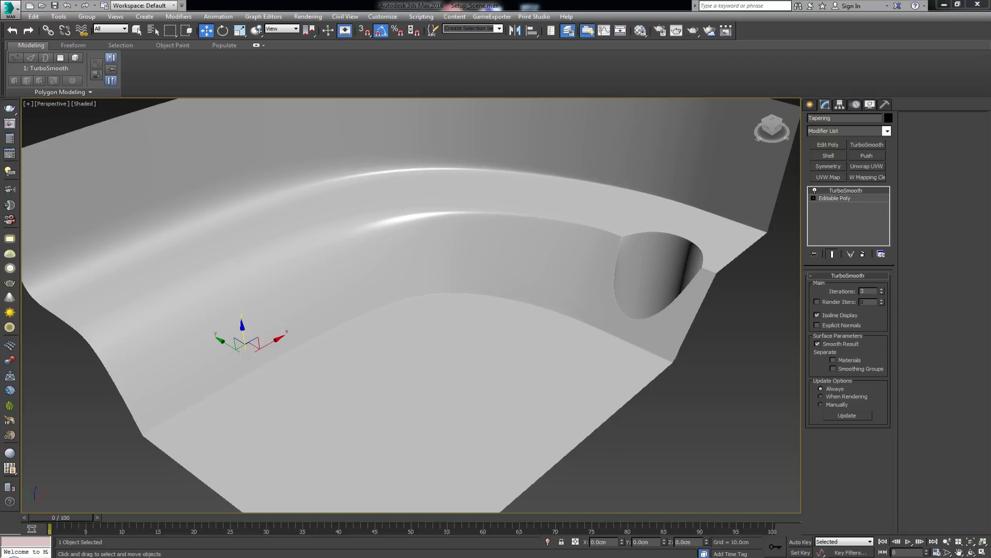
- Clear the tapering mesh from the scene and bring up the box with spherical cut-outs, framed with edged faces shown
key("Delete")
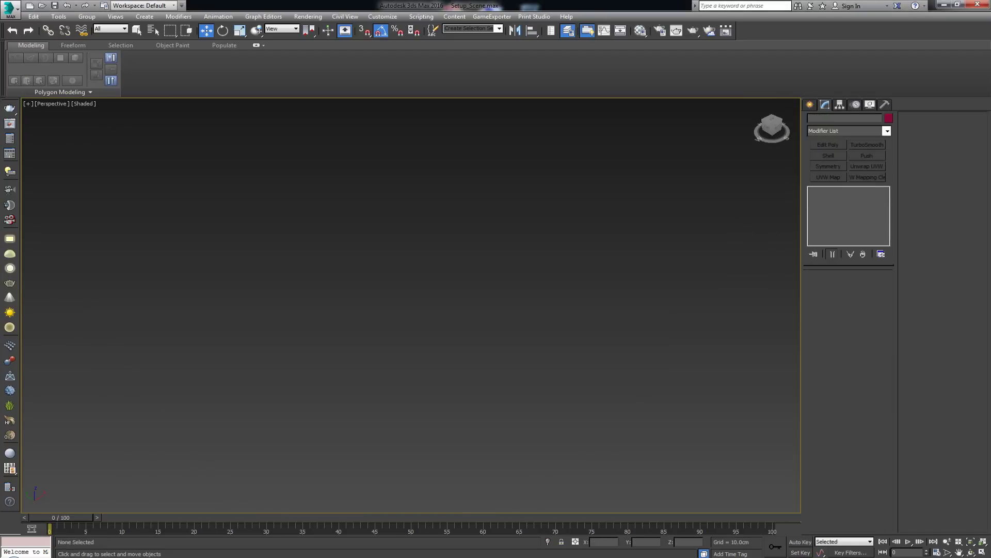
key("ctrl+z")
left_click(228, 313)
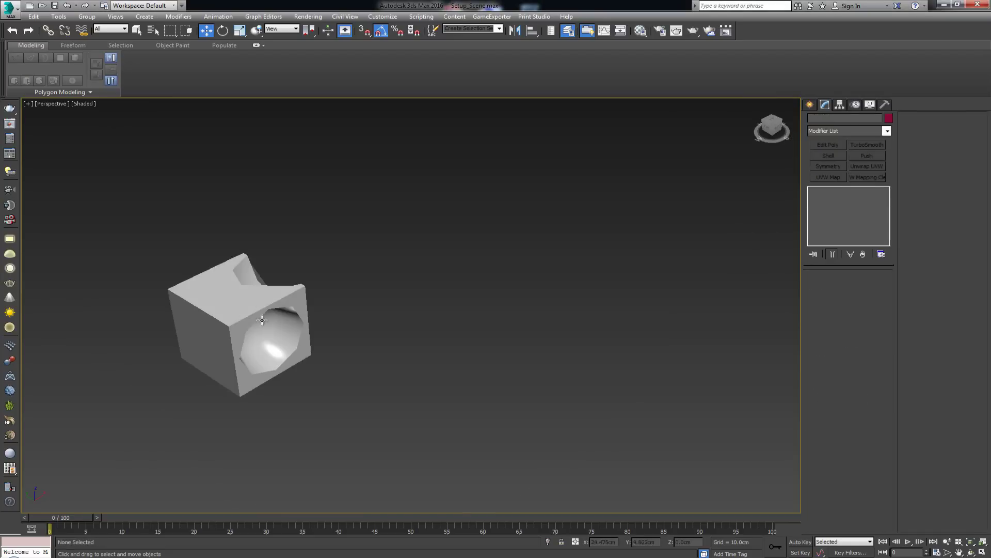
key("z")
mouse_move(228, 313)
middle_mouse_down("alt")
mouse_move(376, 321)
mouse_move(355, 296)
mouse_move(338, 337)
mouse_move(387, 323)
middle_mouse_up("alt")
key("F4")
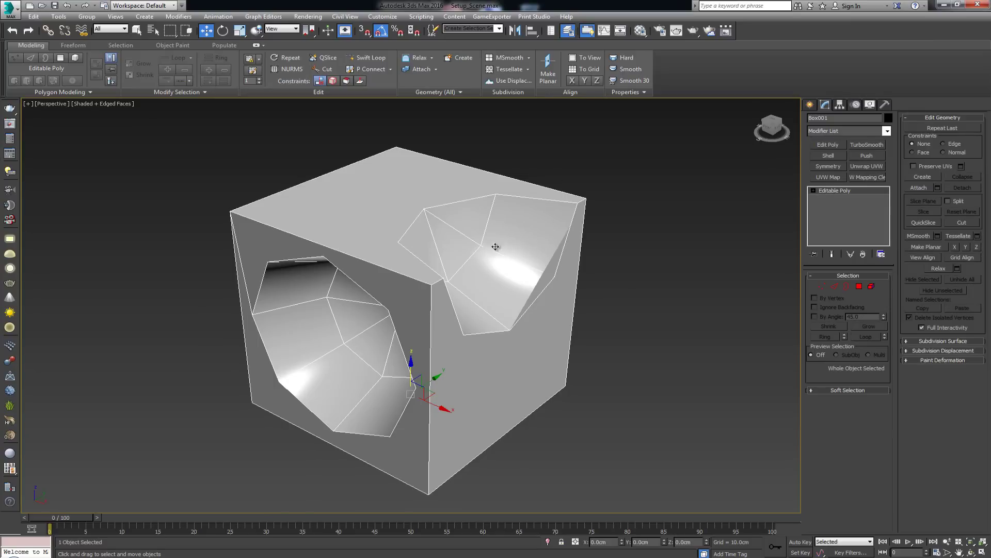
mouse_move(496, 247)
middle_mouse_down("alt")
mouse_move(521, 224)
mouse_move(495, 241)
middle_mouse_up("alt")
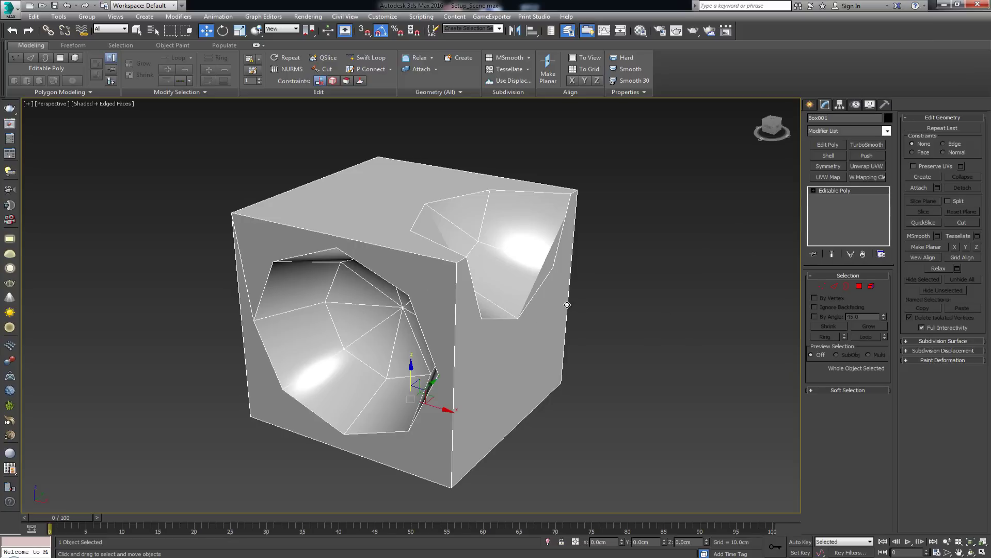
- Try TurboSmooth on the box with the spherical cut-outs and remove the modifier
left_click(874, 146)
middle_click_drag(413, 320, 507, 301, "alt")
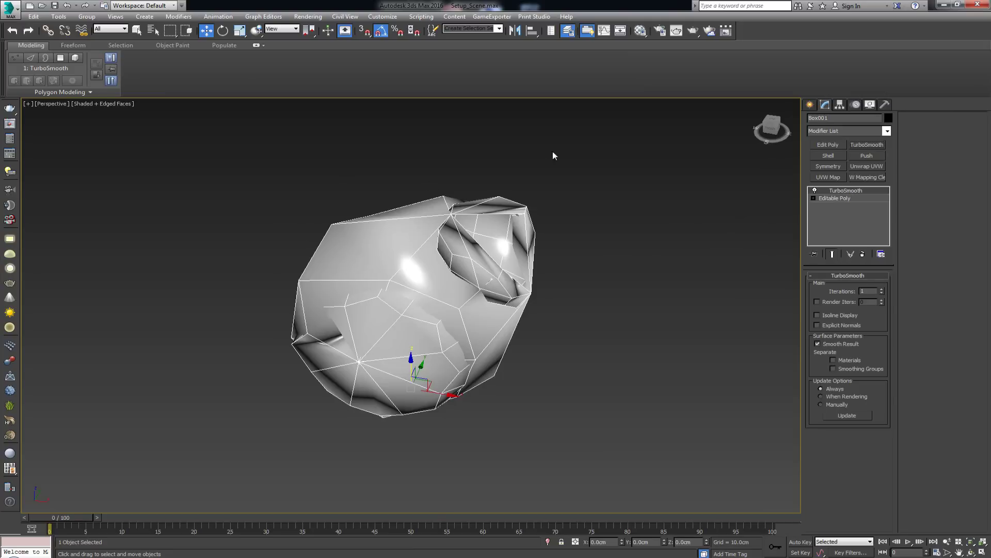
left_click(863, 253)
- Slice the box vertically through the middle of the edge cut-out, with the slice plane turned upright and snapped to the lowest rim vertex
middle_click_drag(580, 283, 557, 282, "alt")
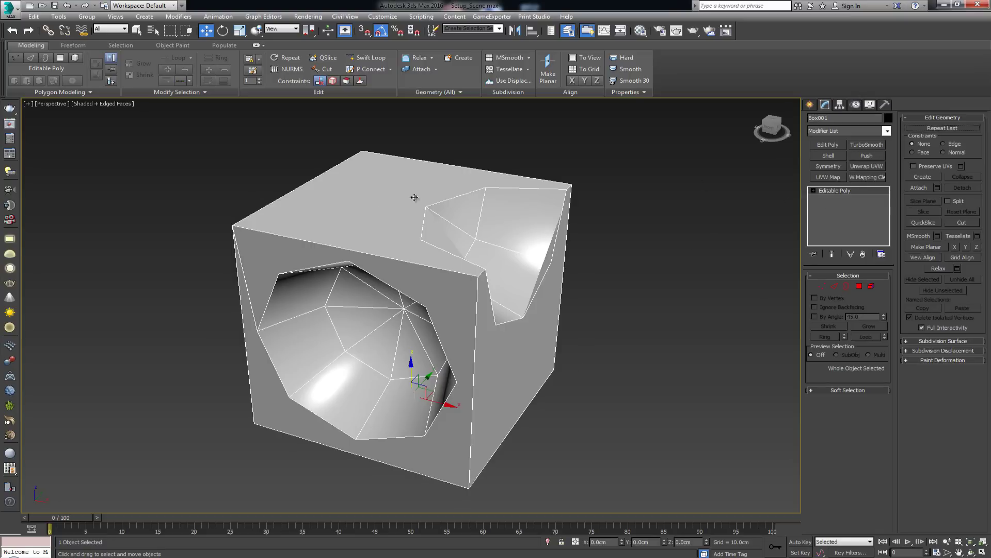
middle_click_drag(544, 408, 488, 411, "alt")
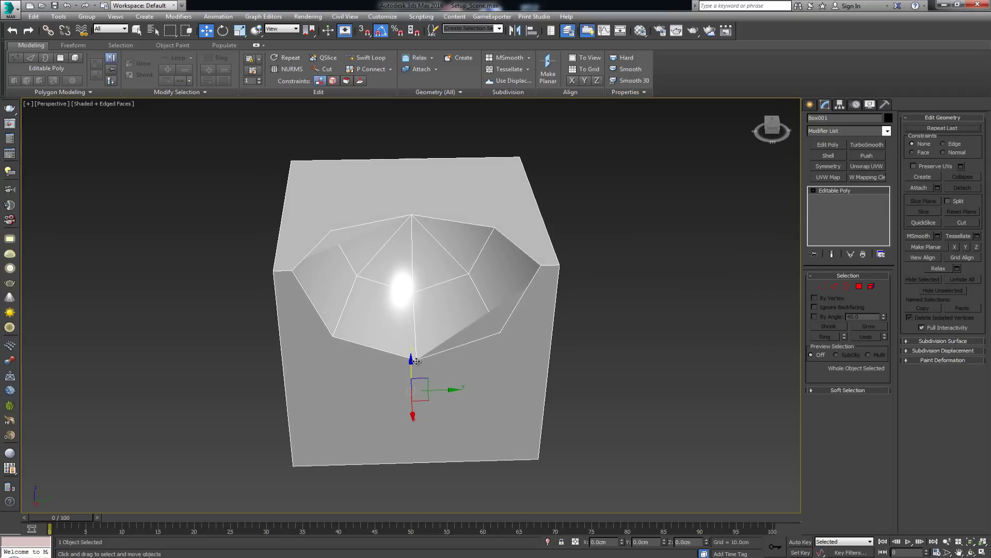
middle_click_drag(416, 361, 444, 330, "alt")
key("1")
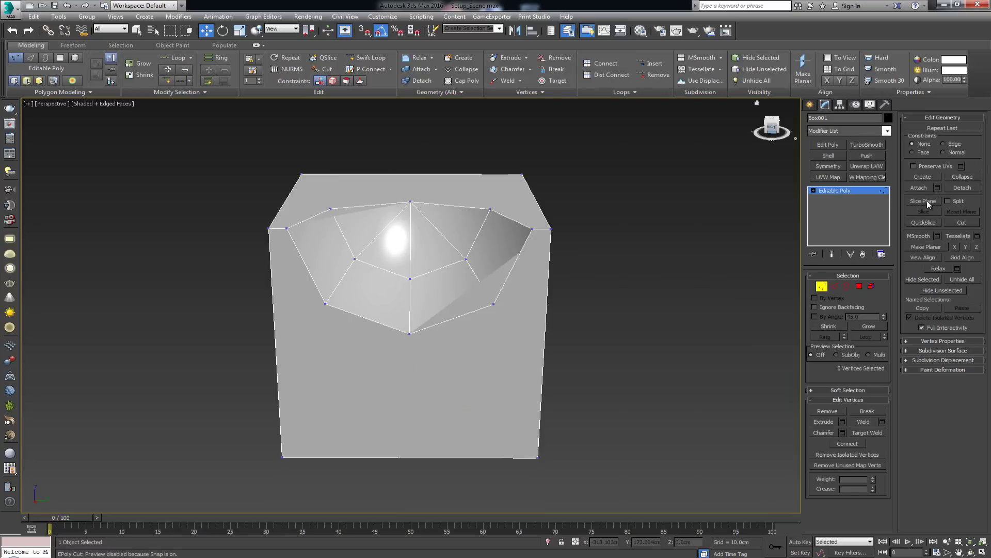
left_click(927, 200)
key("e")
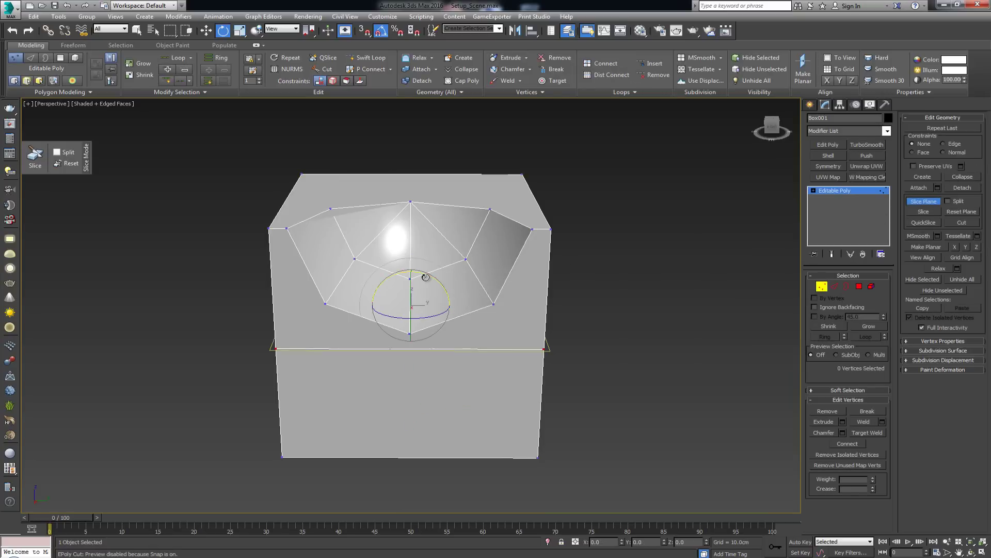
left_click_drag(423, 282, 419, 336)
key("w")
key("s")
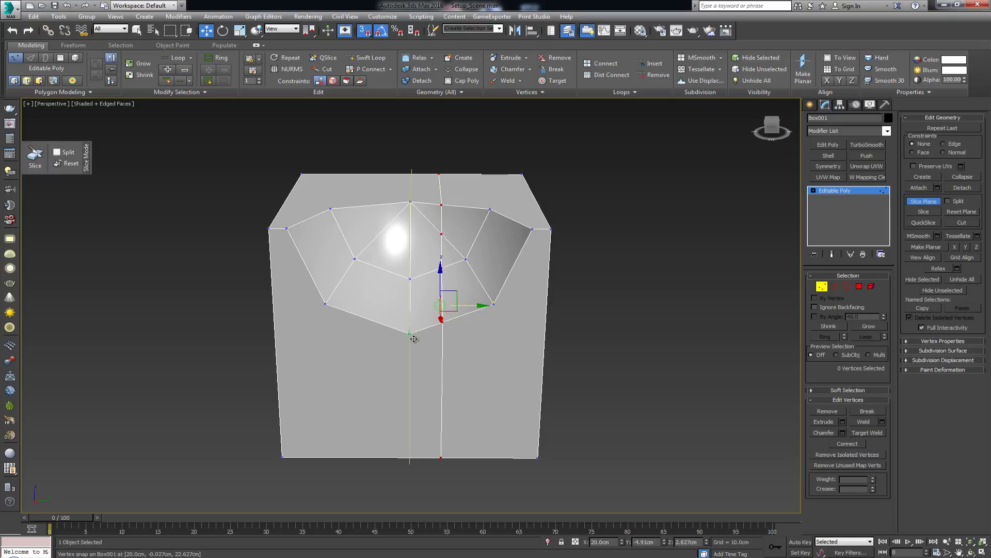
middle_click_drag(370, 326, 392, 331, "alt")
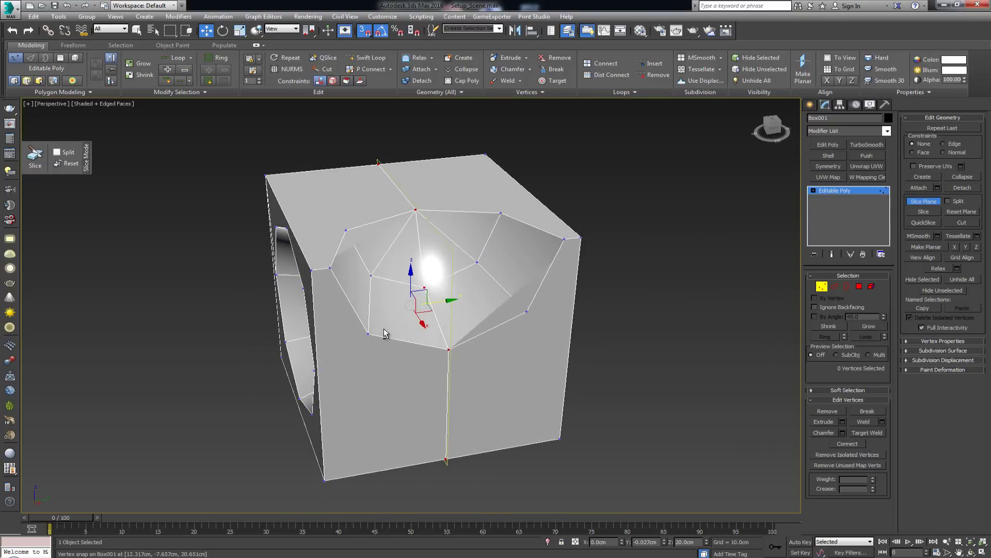
left_click(919, 210)
- Rotate the slice plane 90 degrees about Z, snap it to the front cut-out's centre vertex and slice the box
middle_click_drag(465, 298, 445, 287, "alt")
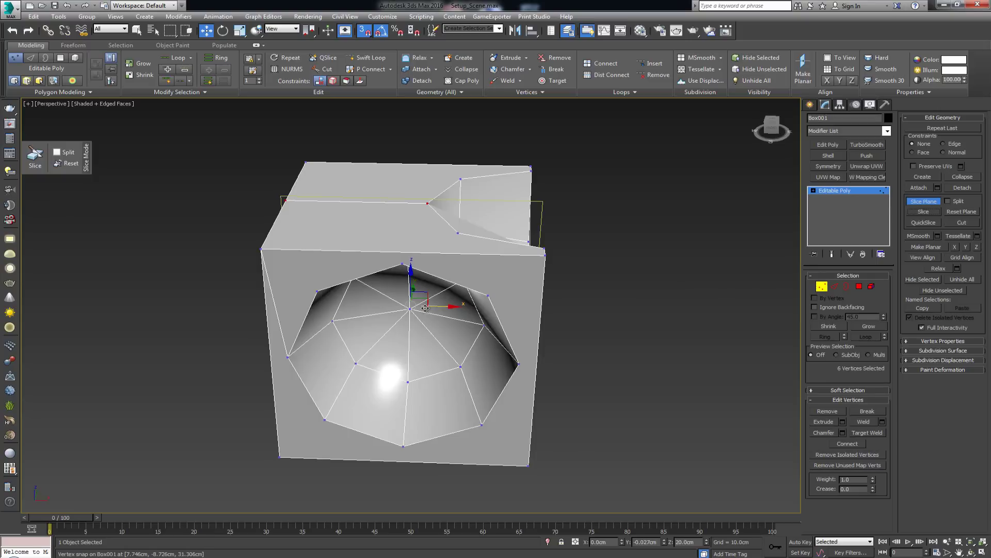
key("e")
left_click_drag(431, 309, 381, 328)
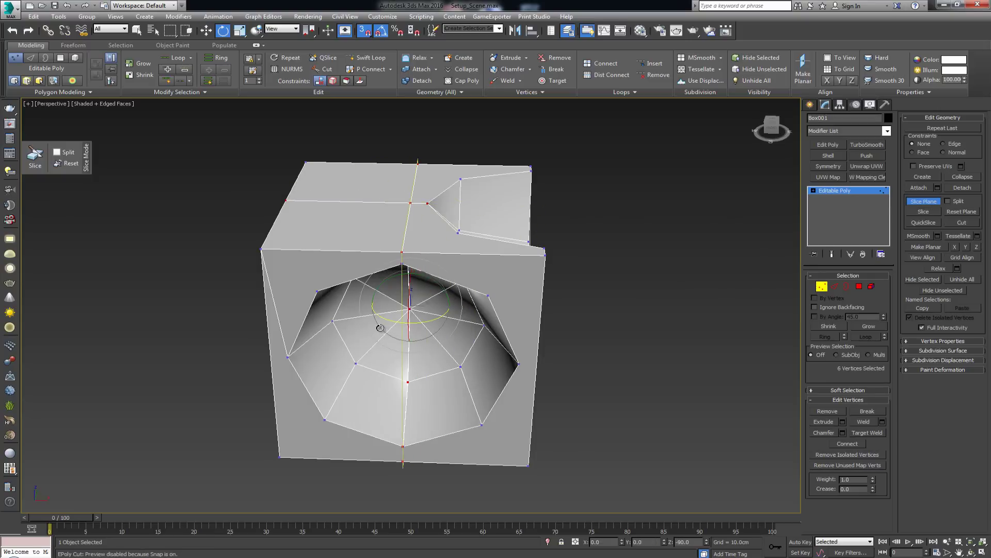
key("w")
left_click_drag(439, 306, 223, 291)
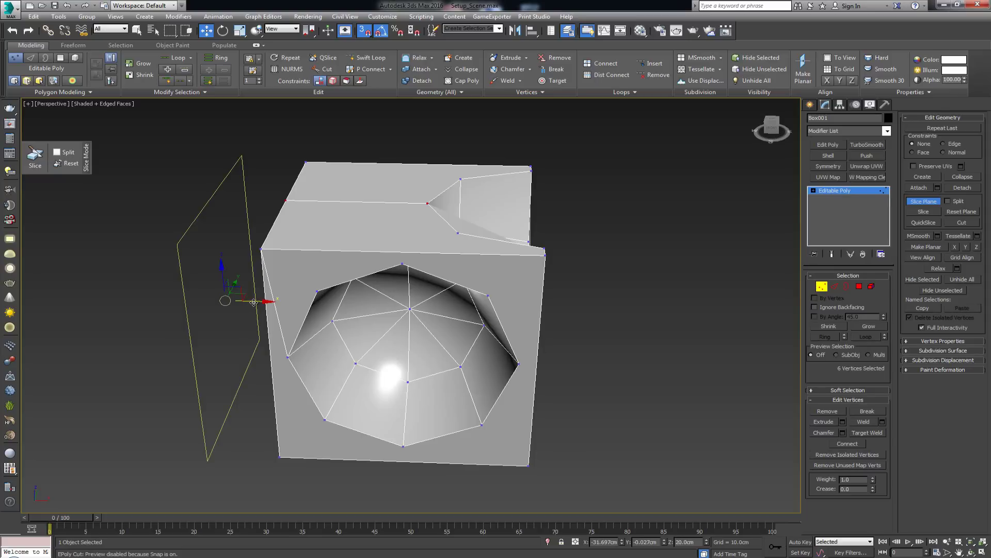
left_click_drag(253, 302, 411, 309)
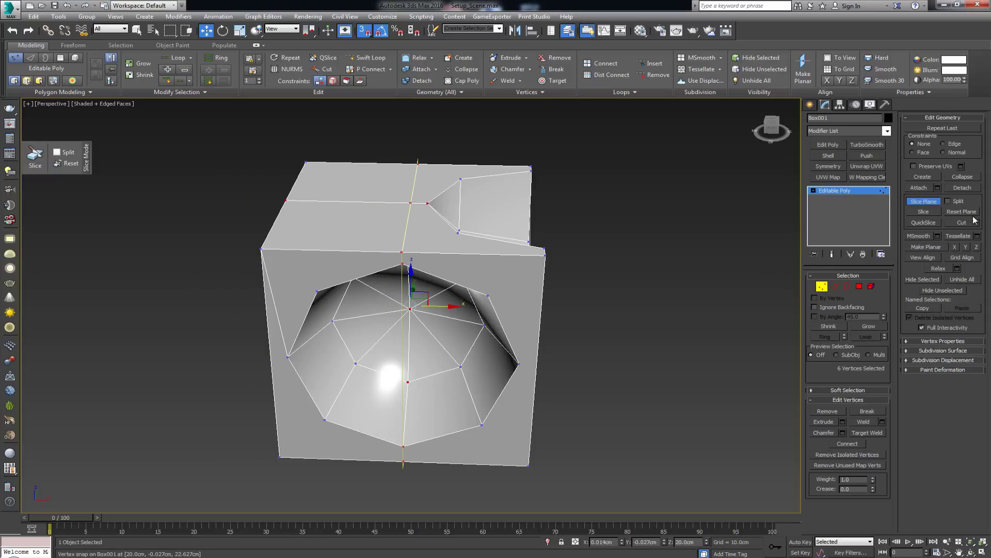
left_click(924, 211)
- Lay the slice plane flat with a 90-degree rotation about Y, lower it unsnapped to Z 0.885 cm and slice the box
middle_click_drag(423, 287, 408, 266, "alt")
key("e")
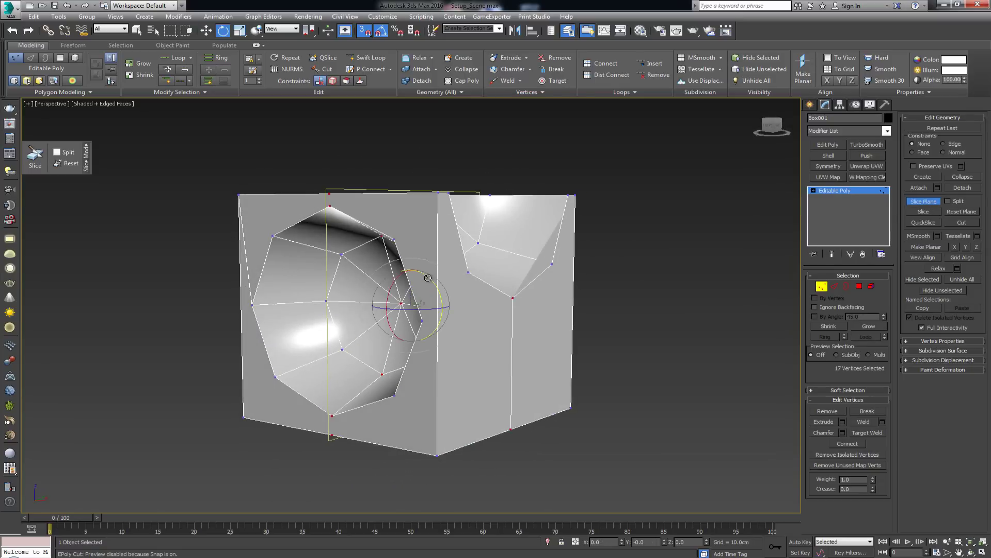
left_click_drag(427, 290, 432, 330)
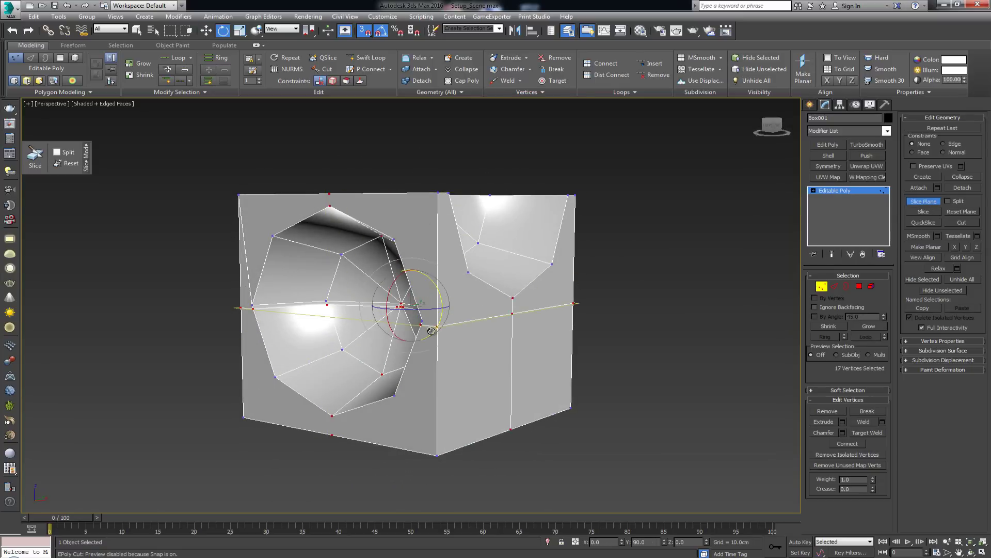
key("w")
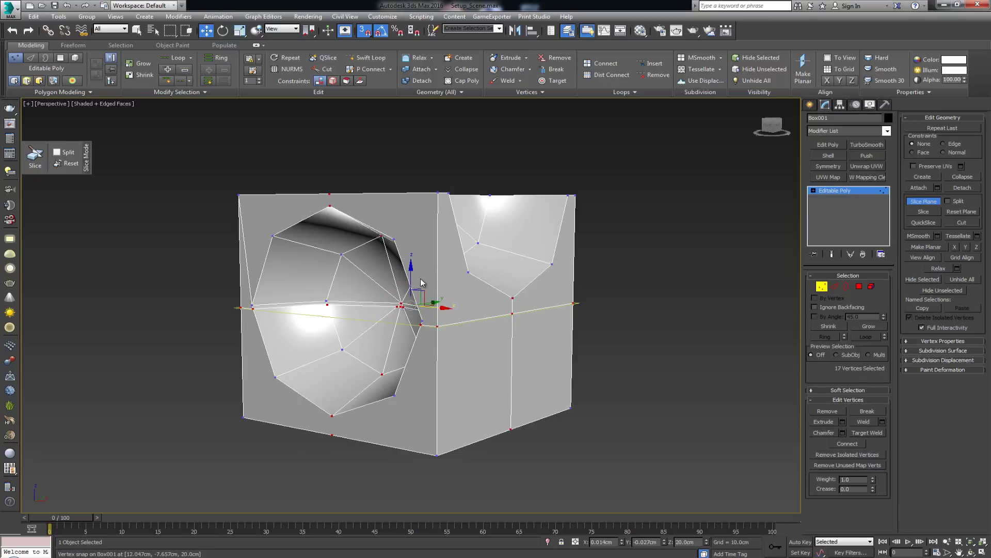
left_click_drag(418, 297, 401, 378)
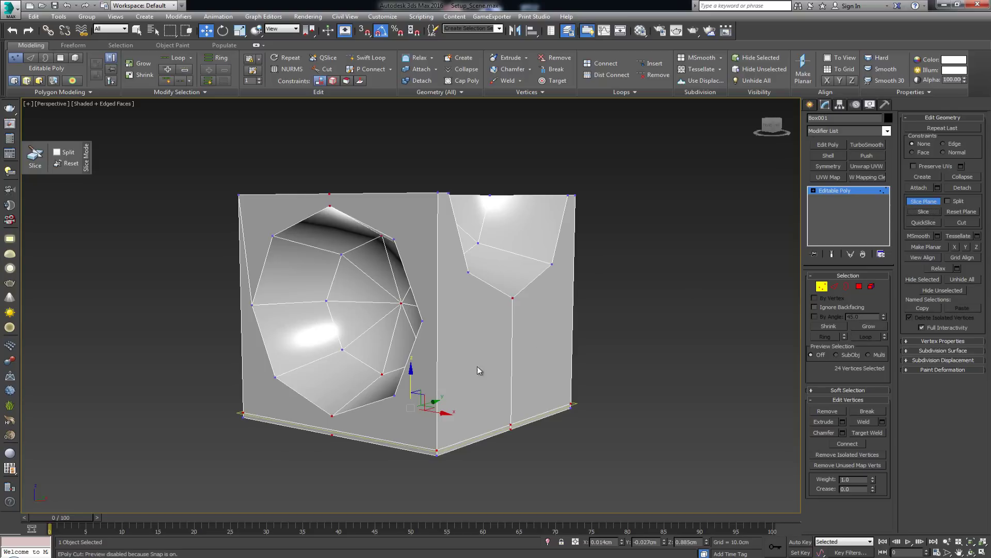
- Try placing the slice plane just below the box's top face, at Z 38.986 cm, and check how it crosses the cut-outs
left_click_drag(408, 387, 434, 177)
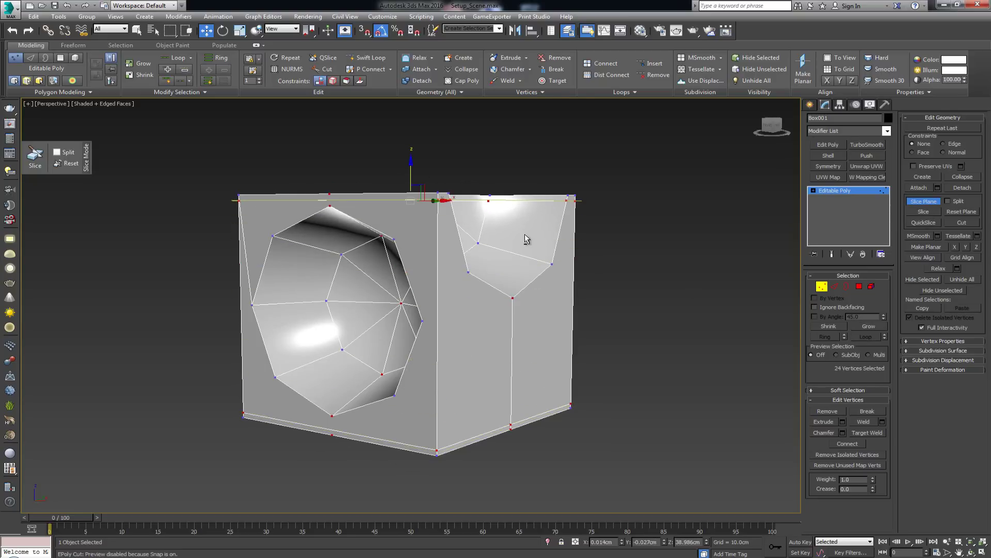
middle_click_drag(526, 237, 449, 263, "alt")
scroll(277, 249, "up", 3)
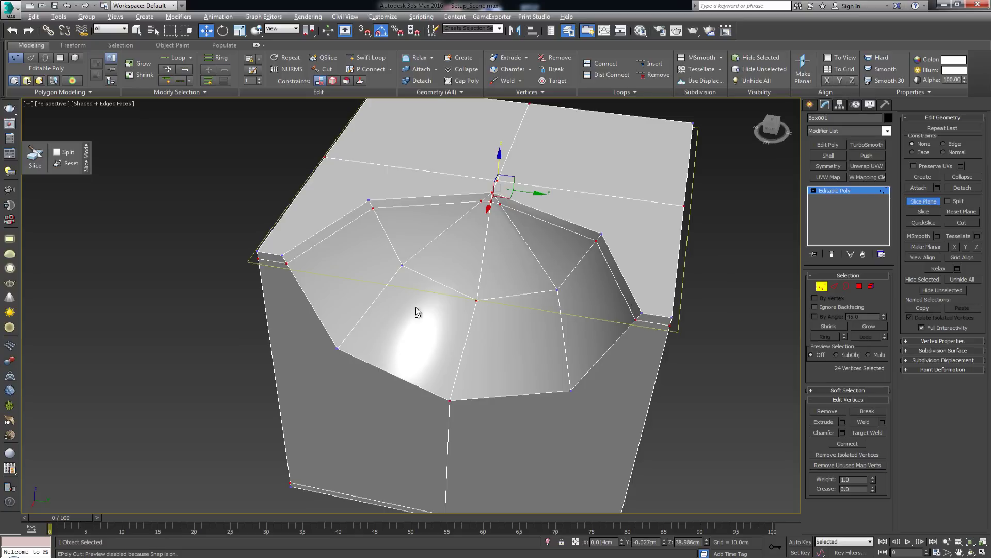
middle_click_drag(418, 313, 449, 296, "alt")
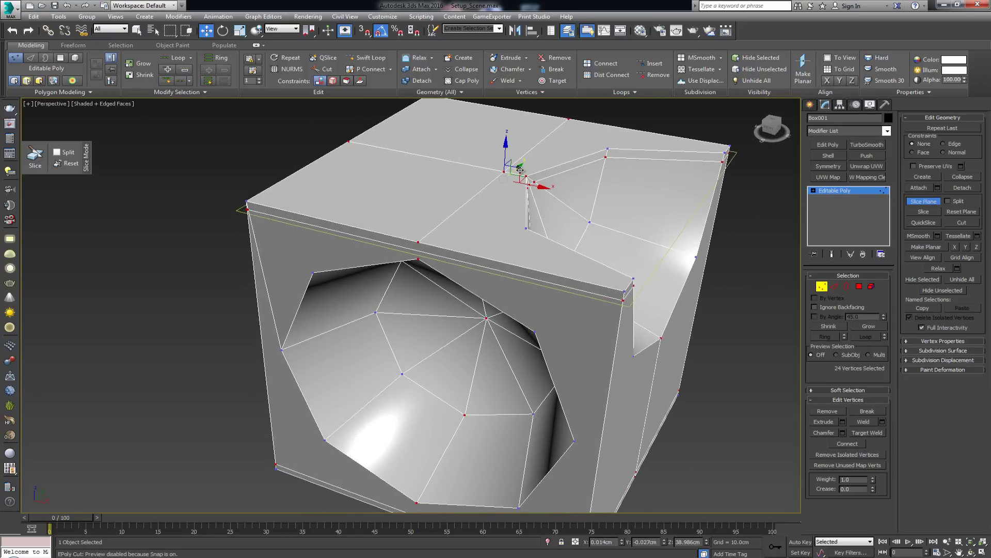
- Turn the slice plane upright and move it to X -19.148 cm, just inside the side face opposite the edge cut-out
key("e")
left_click_drag(527, 157, 545, 199)
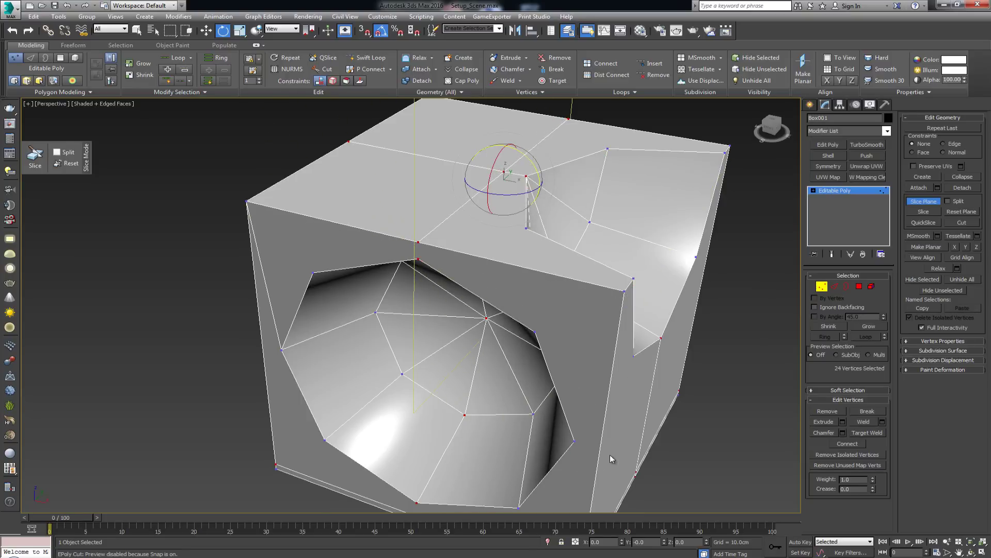
middle_click_drag(480, 286, 504, 315)
key("w")
left_click_drag(538, 214, 408, 197)
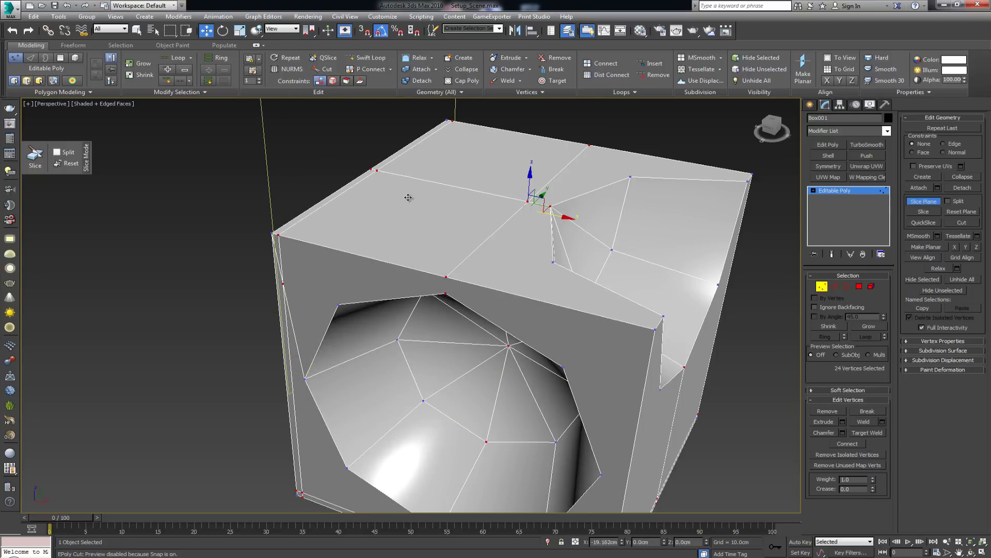
middle_click_drag(408, 198, 334, 308, "alt")
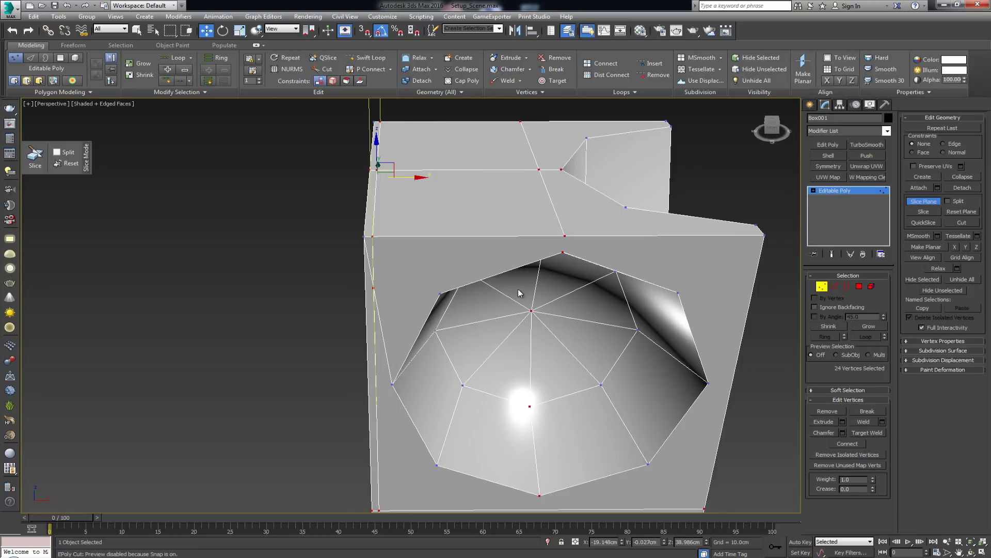
- Nudge the slice plane closer to that side face, at X -19.396 cm, and slice the box
scroll(519, 293, "down", 3)
scroll(444, 301, "up", 4)
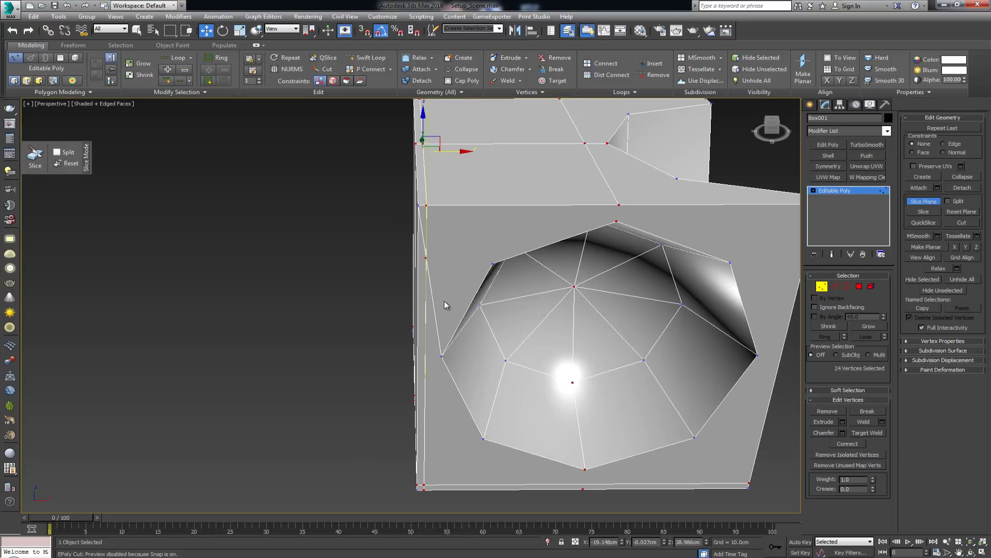
scroll(445, 292, "up", 5)
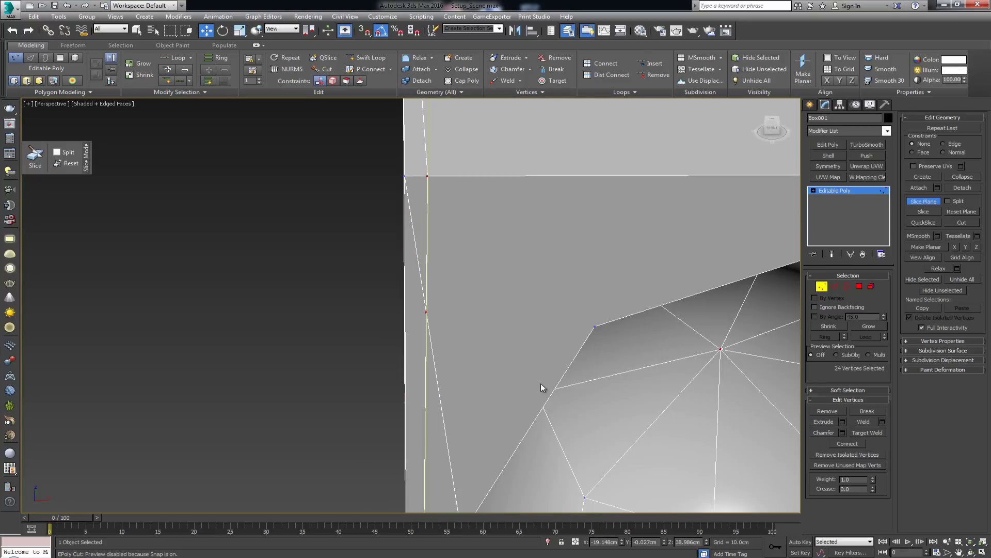
scroll(542, 386, "down", 3)
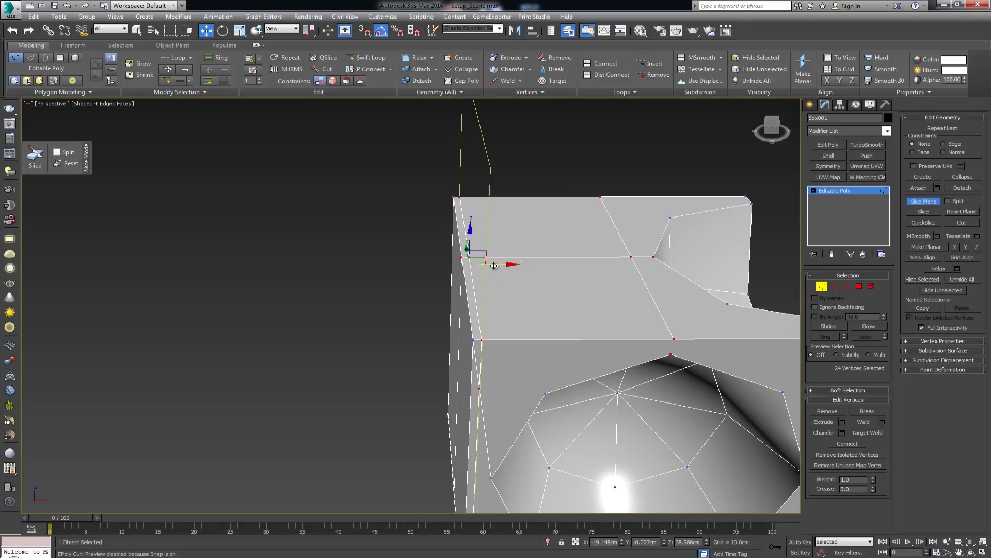
left_click_drag(493, 265, 489, 265)
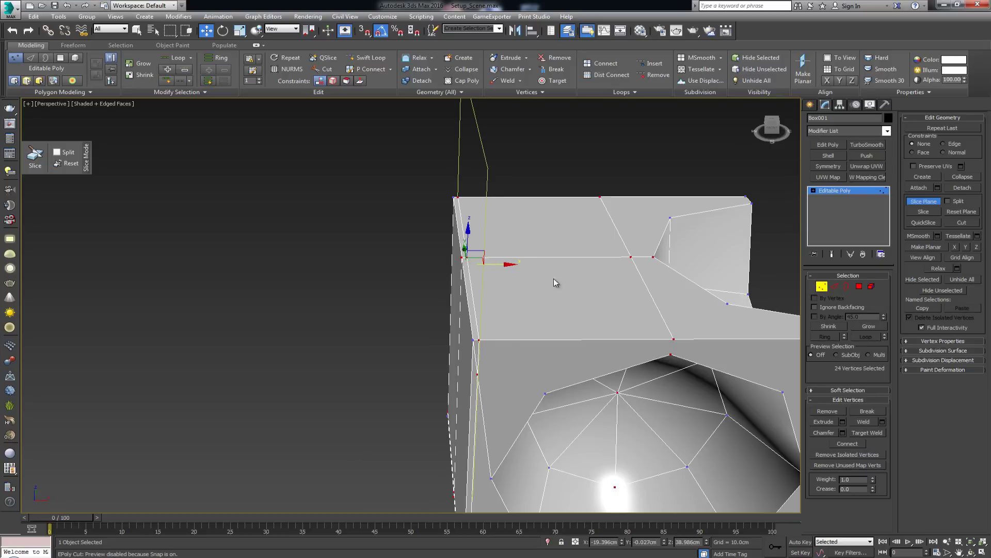
left_click(932, 210)
- Rotate the slice plane 90 degrees about Z, move it to Y -18.902 cm just behind the front face and slice the box
scroll(623, 324, "down", 4)
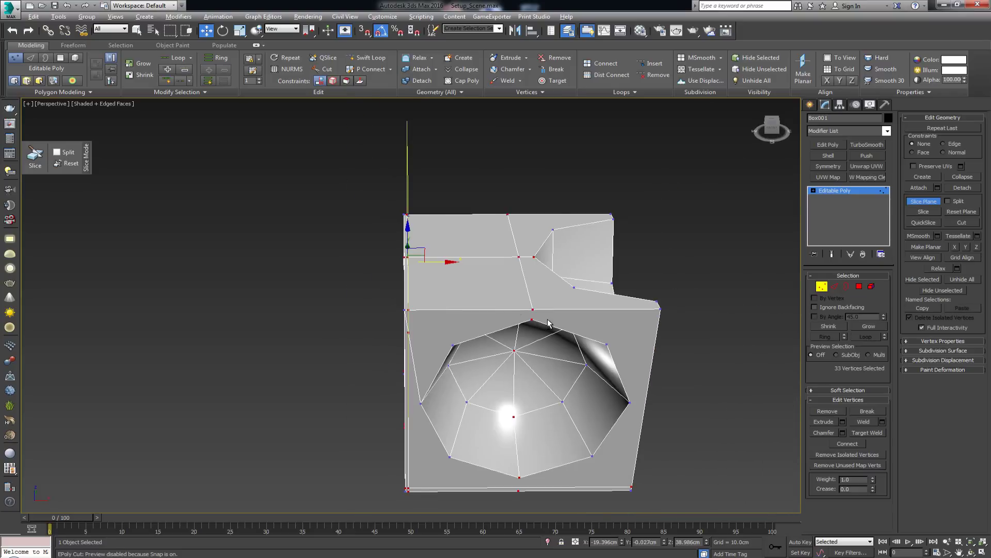
middle_click_drag(548, 324, 542, 243, "alt")
key("e")
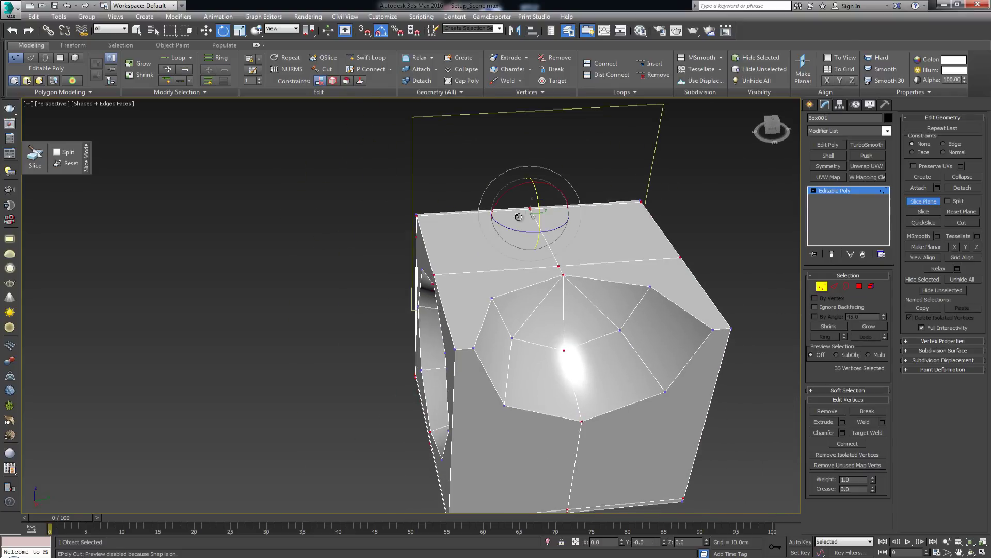
left_click_drag(517, 229, 448, 320)
key("w")
scroll(456, 311, "up", 3)
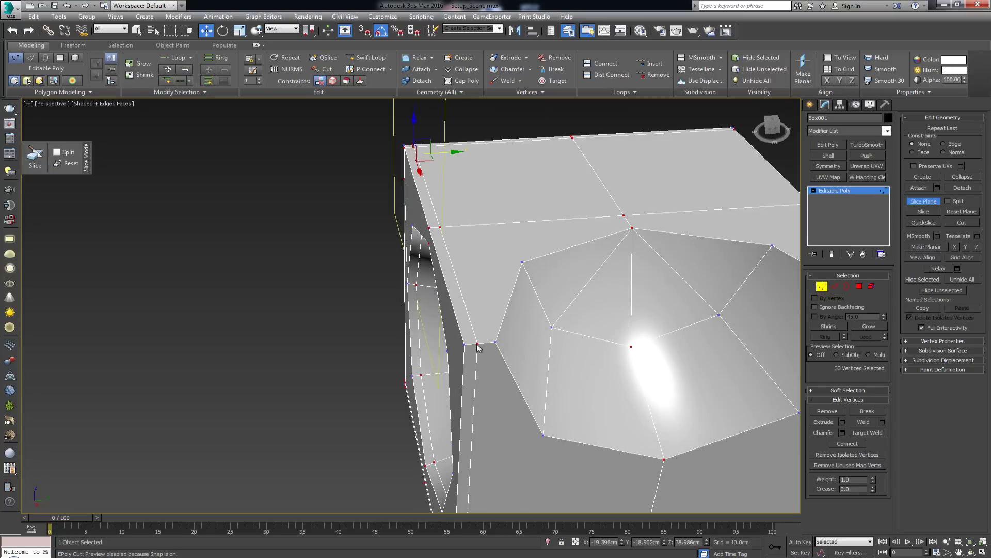
middle_click_drag(478, 348, 476, 396, "alt")
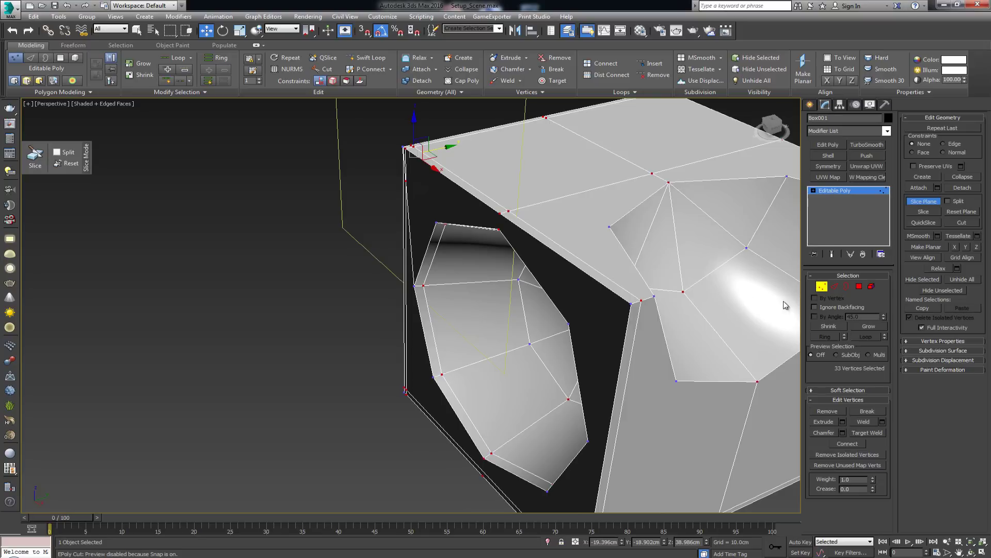
left_click(931, 211)
- Move the slice plane to Y 19.094 cm near the back face, slice the box and leave slice mode
scroll(658, 283, "down", 4)
middle_click_drag(484, 303, 563, 307, "alt")
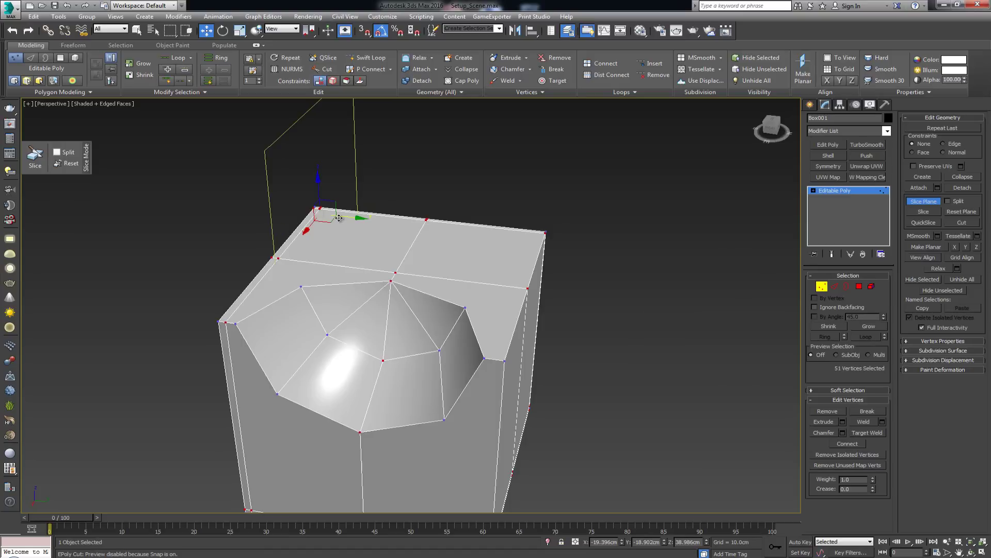
left_click_drag(339, 217, 565, 251)
left_click(924, 212)
middle_click_drag(593, 326, 573, 398, "alt")
scroll(573, 399, "up", 3)
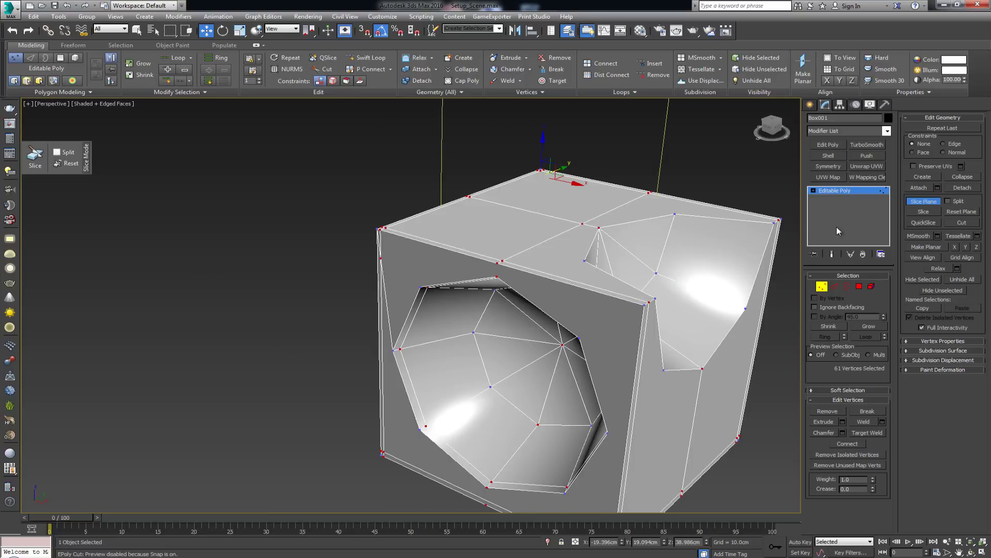
right_click(774, 232)
left_click(917, 203)
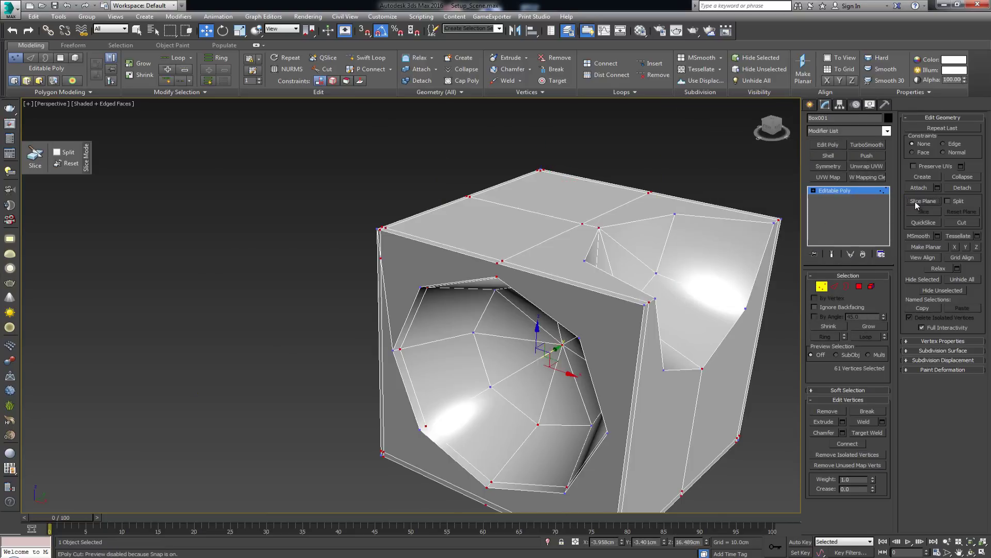
- Remove the eight-edge loop that the slice left just inside the front cut-out's rim
key("z")
left_click(835, 287)
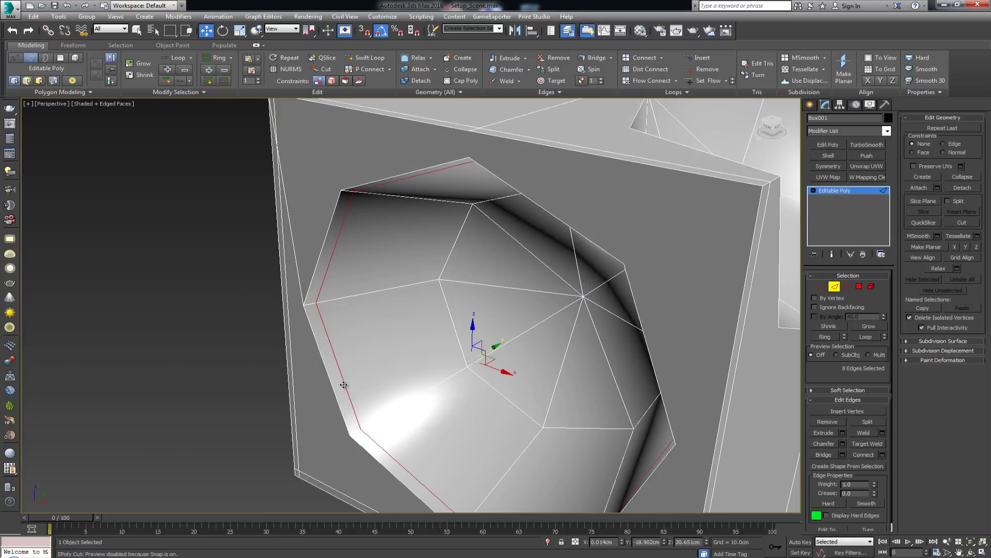
middle_click_drag(361, 385, 446, 246, "alt")
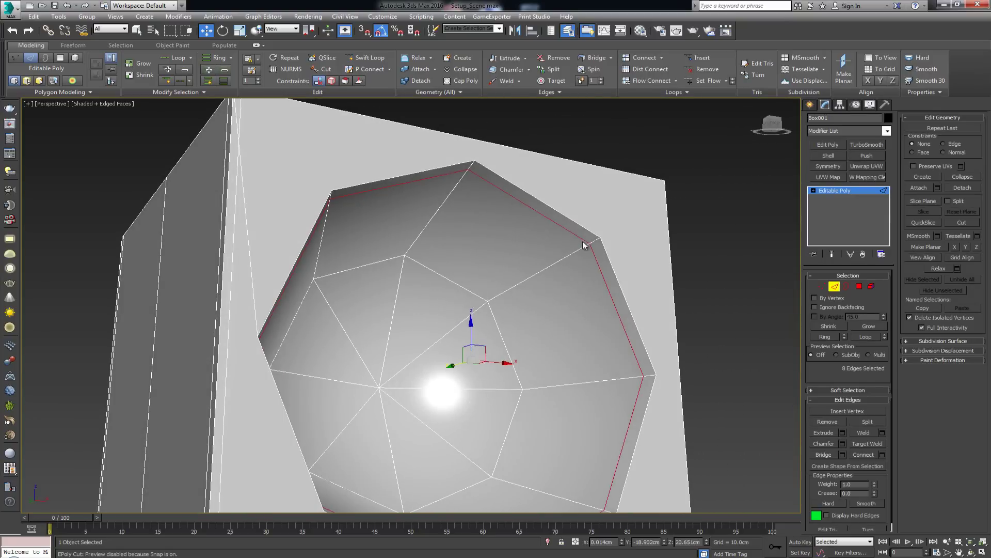
middle_click_drag(646, 407, 596, 441, "alt")
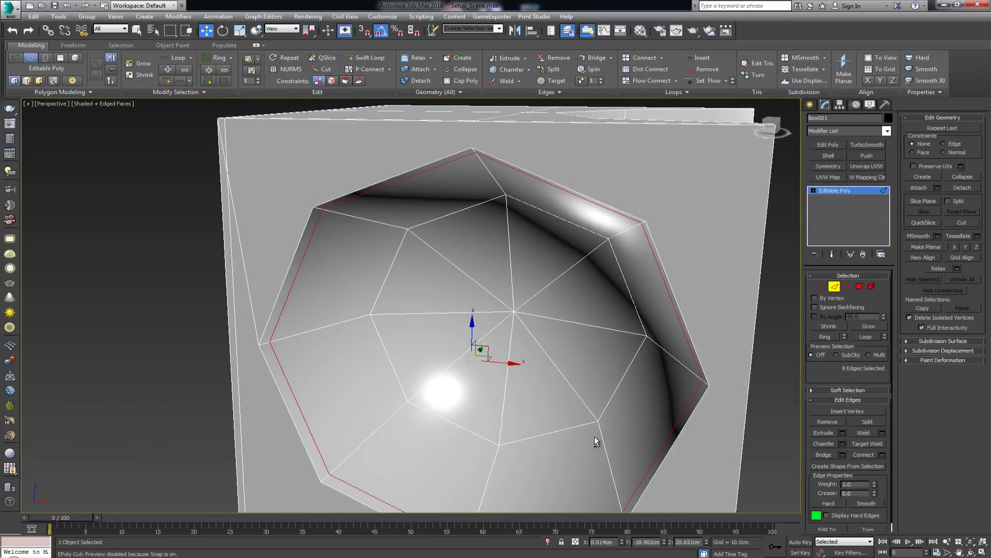
key("1")
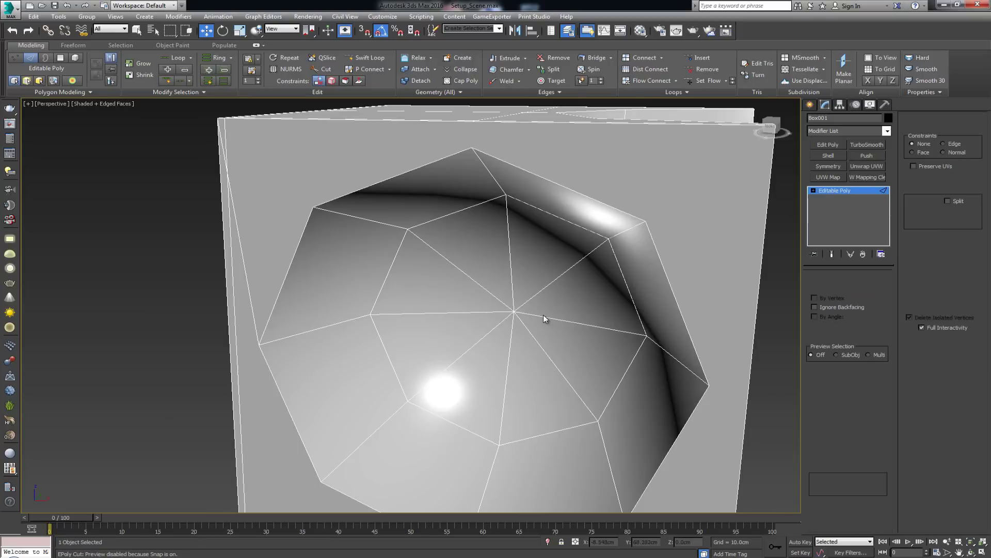
- Connect the front cut-out's topmost rim vertex to the middle vertex of the box's upper front edge
left_click(471, 149)
key("z")
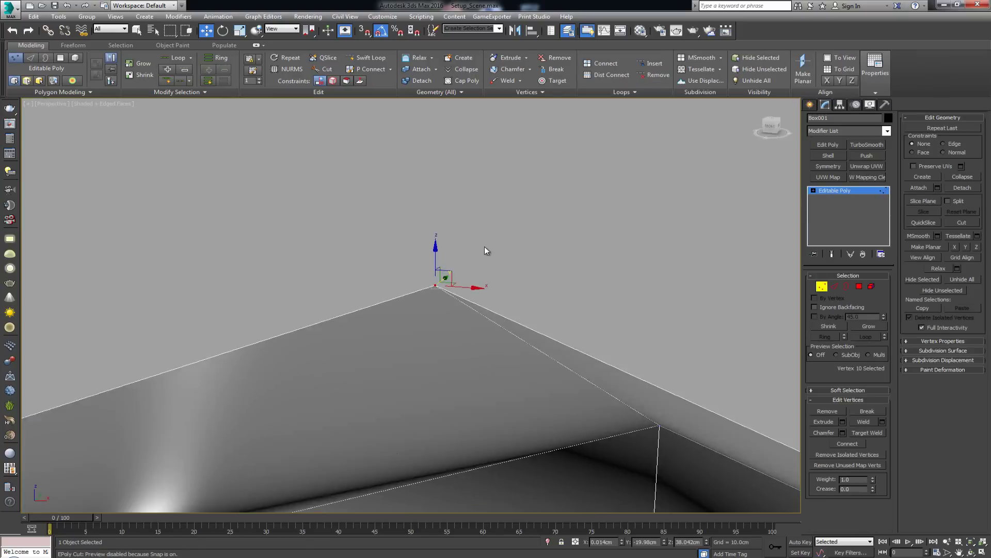
middle_click_drag(440, 286, 504, 343)
scroll(505, 342, "down", 3)
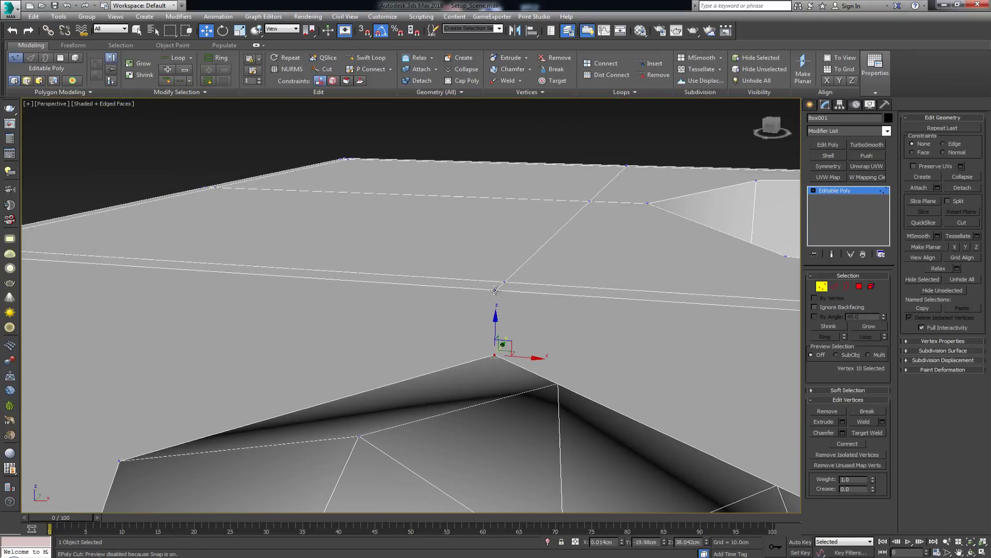
left_click(496, 293)
key("z")
scroll(506, 379, "down", 5)
scroll(519, 380, "up", 3)
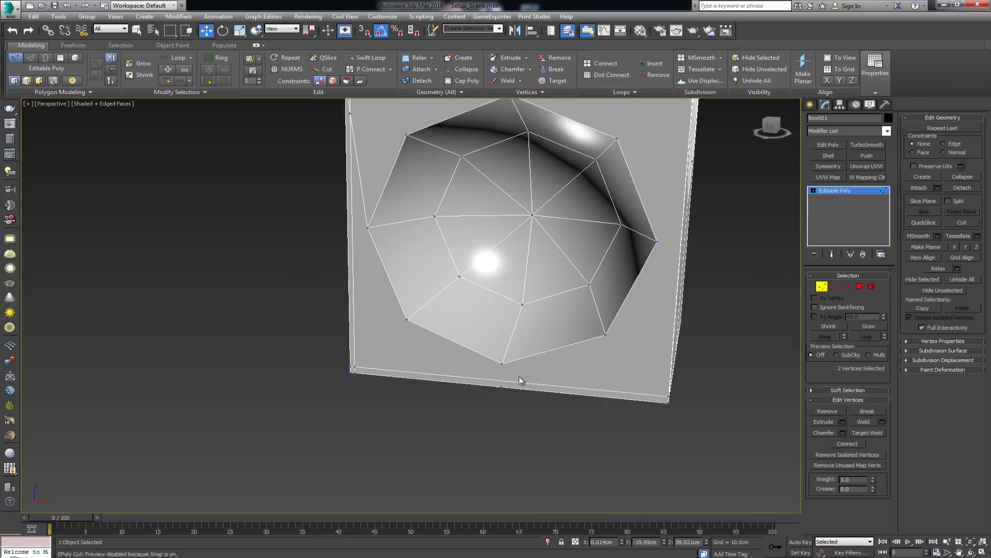
- Cut an edge from the front cut-out's lowest rim vertex down to the middle vertex of the box's bottom front edge
left_click(502, 364)
middle_click_drag(515, 385, 549, 401, "alt")
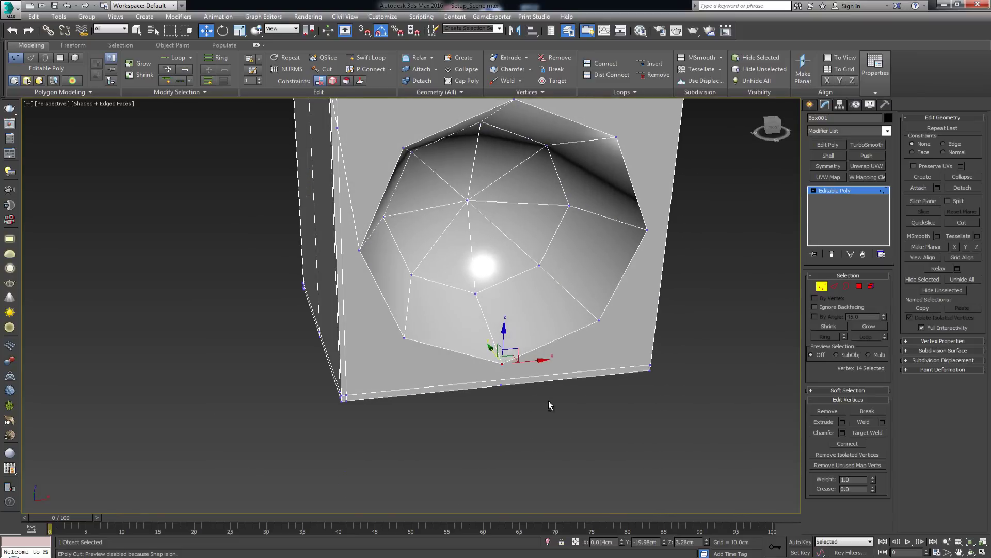
scroll(507, 402, "up", 5)
scroll(507, 402, "up", 3)
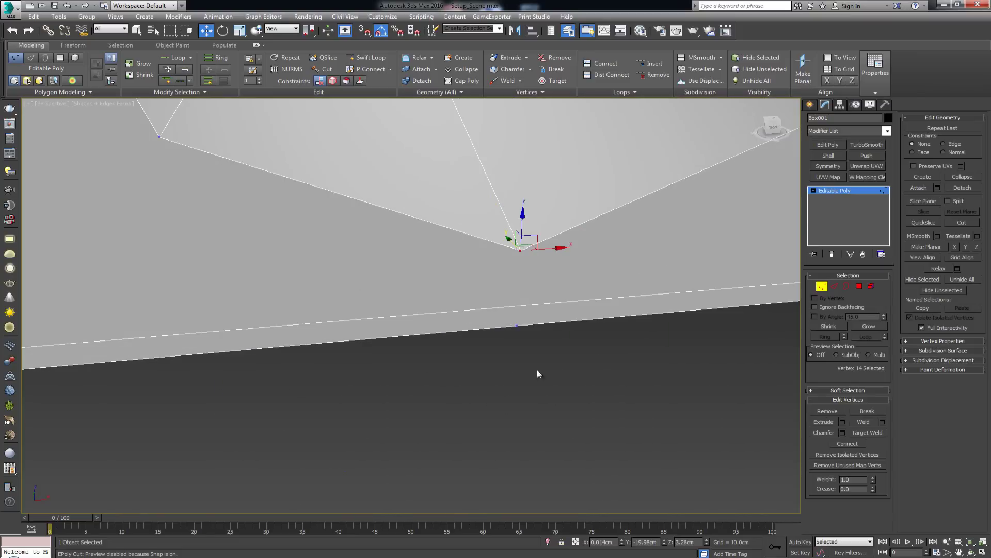
left_click(953, 222)
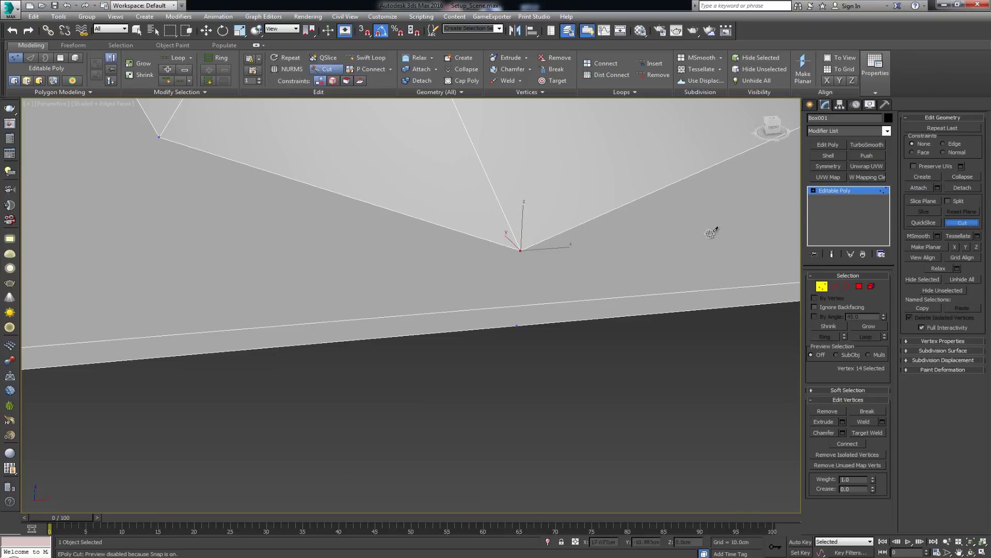
left_click(521, 250)
left_click(518, 306)
key("w")
left_click(522, 296)
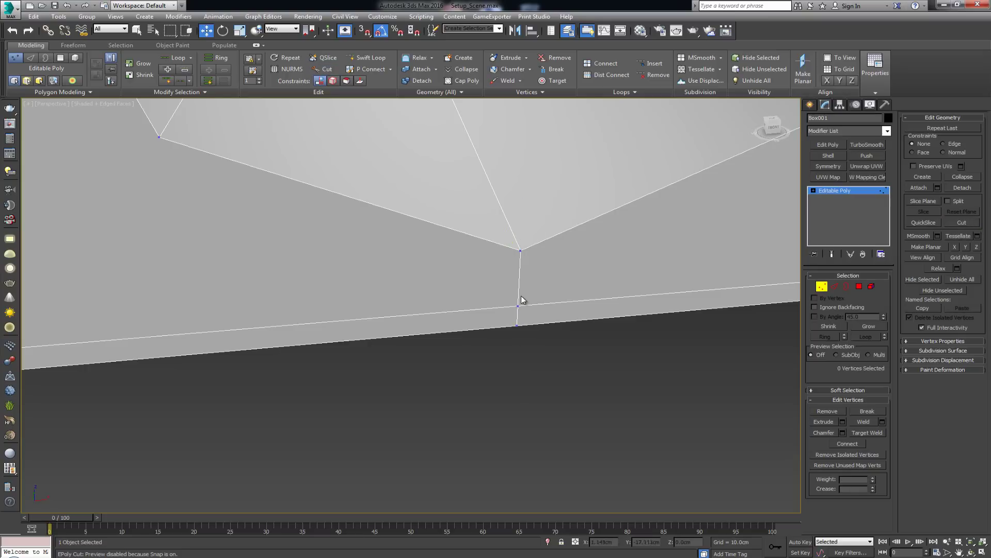
- Remove the long diagonal edge on the front face between the cut-out's side rim vertex and the box's upper corner
scroll(520, 312, "down", 5)
scroll(418, 264, "up", 3)
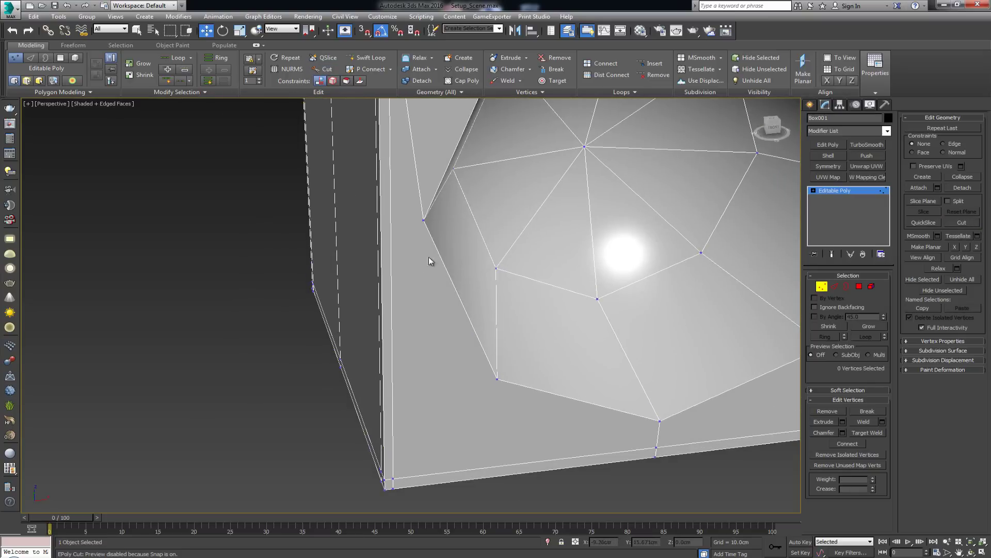
scroll(421, 204, "down", 2)
key("2")
left_click(421, 200)
scroll(427, 255, "down", 3)
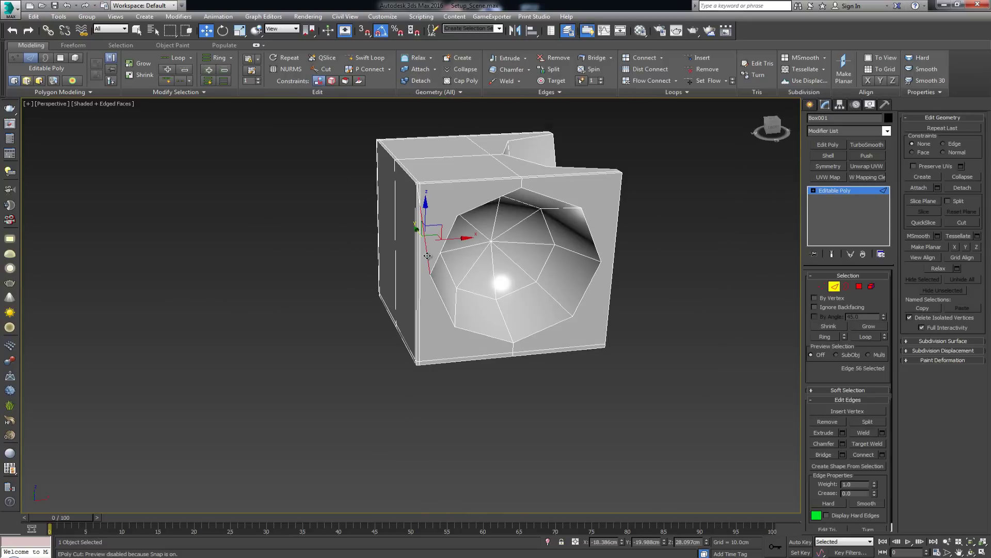
key("BackSpace")
scroll(429, 215, "up", 4)
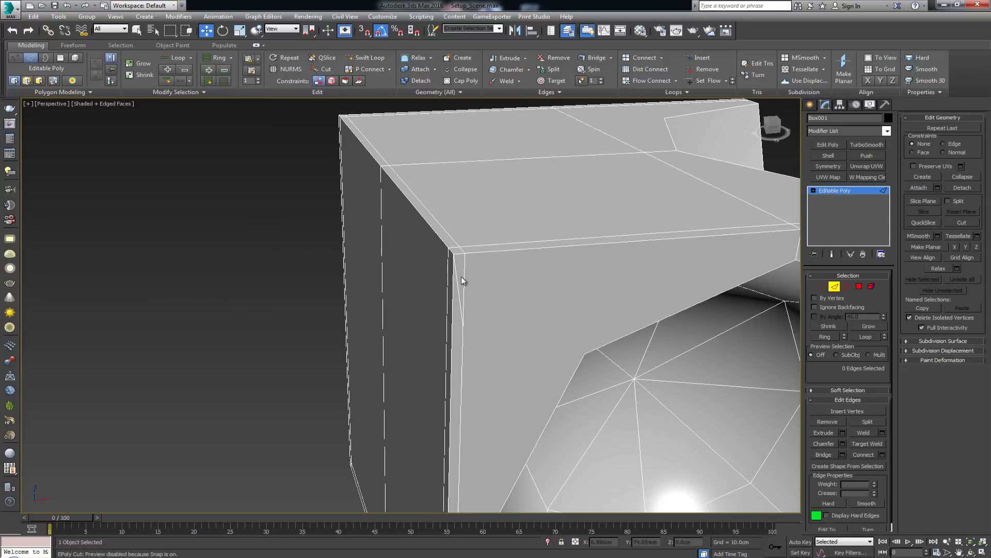
- Remove the short slanted edge on the front face, just below the upper corner away from the side cut-out
left_click(457, 277)
key("BackSpace")
scroll(558, 321, "down", 4)
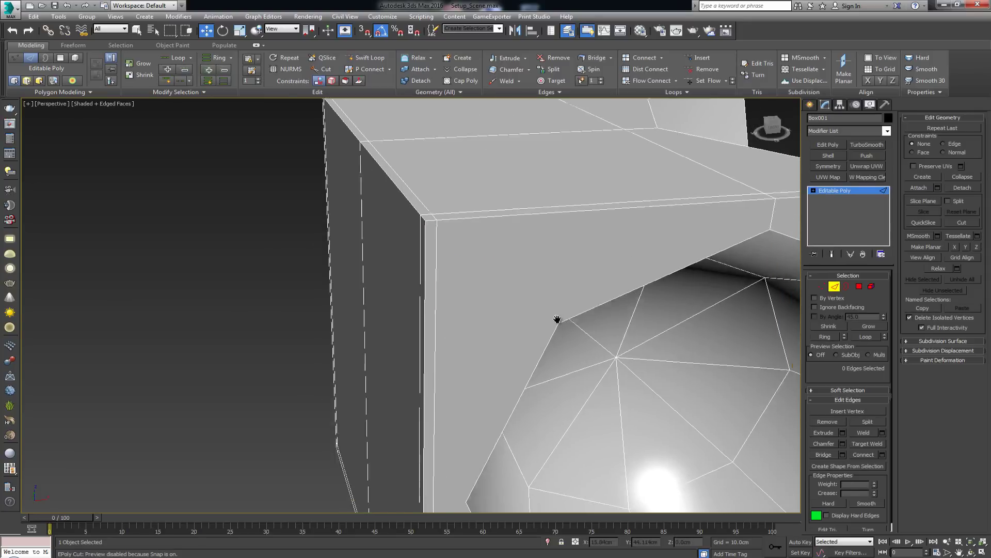
- Start a slice plane on the box and rotate it 90 degrees about X so that it lies horizontal
middle_click_drag(608, 315, 491, 333, "alt")
scroll(624, 333, "down", 3)
middle_click_drag(623, 332, 520, 326)
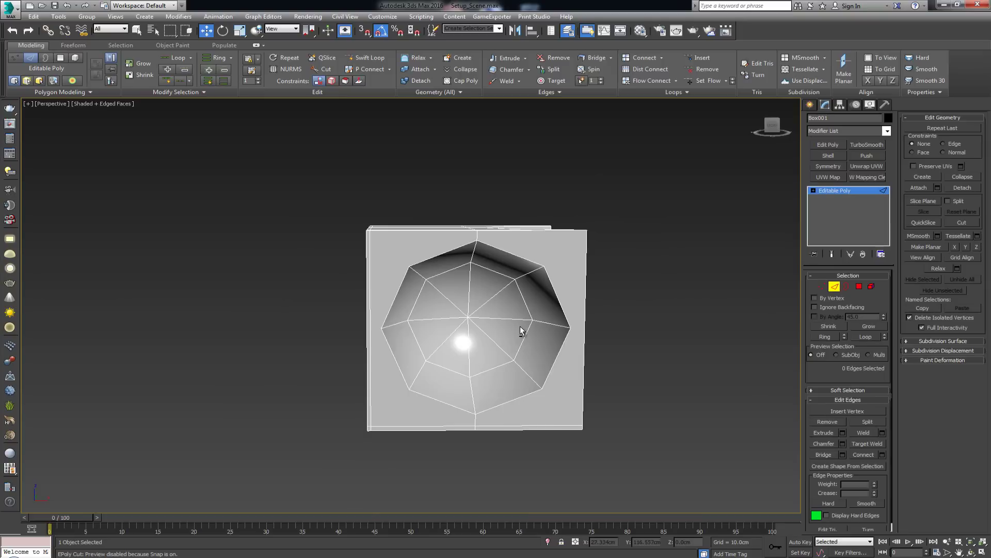
left_click(925, 200)
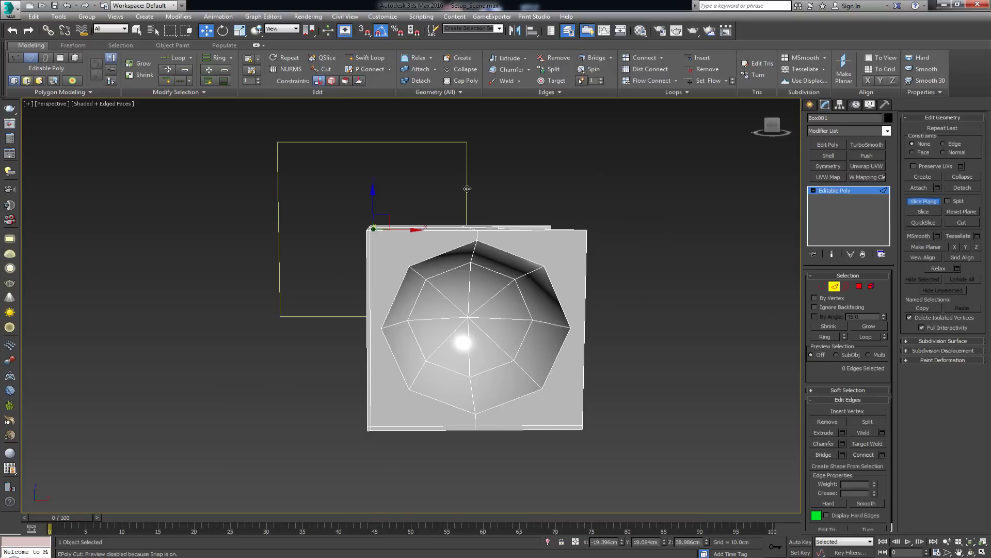
key("e")
left_click_drag(373, 225, 372, 250)
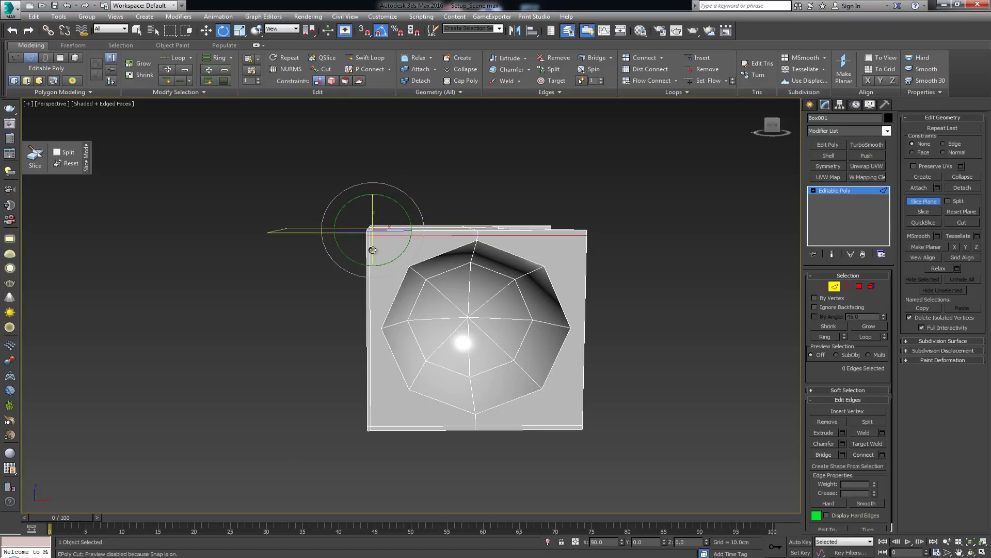
middle_click_drag(374, 250, 418, 241, "alt")
- Snap the slice plane down to the front cut-out's side rim vertex and slice the box horizontally at that height
key("w")
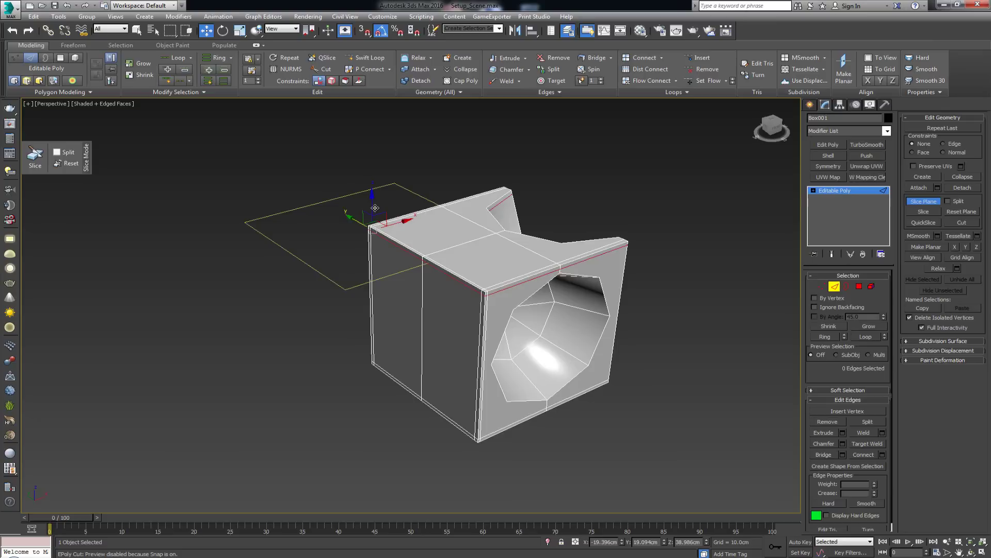
key("s")
left_click_drag(372, 208, 552, 305)
middle_click_drag(552, 305, 505, 289, "alt")
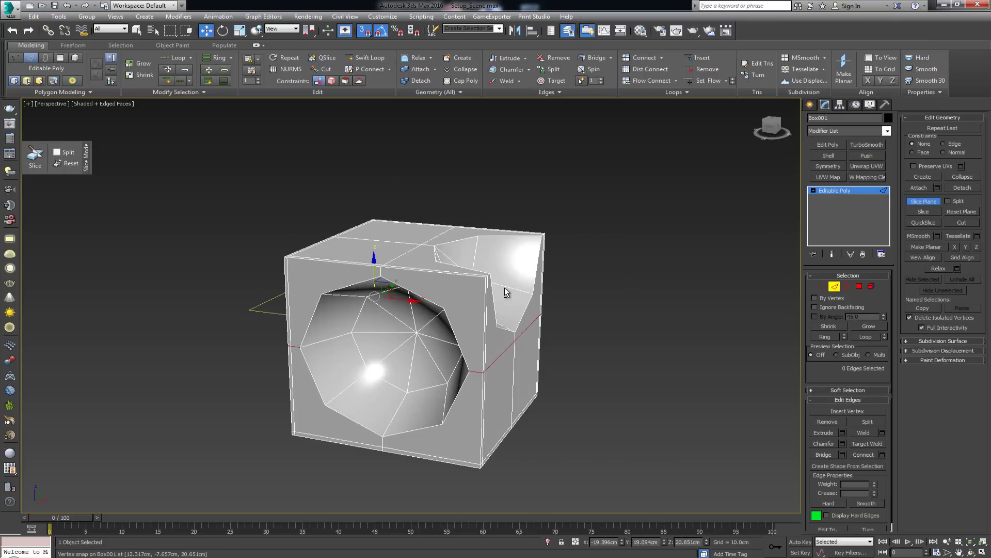
left_click(925, 211)
key("alt+c")
scroll(515, 348, "up", 5)
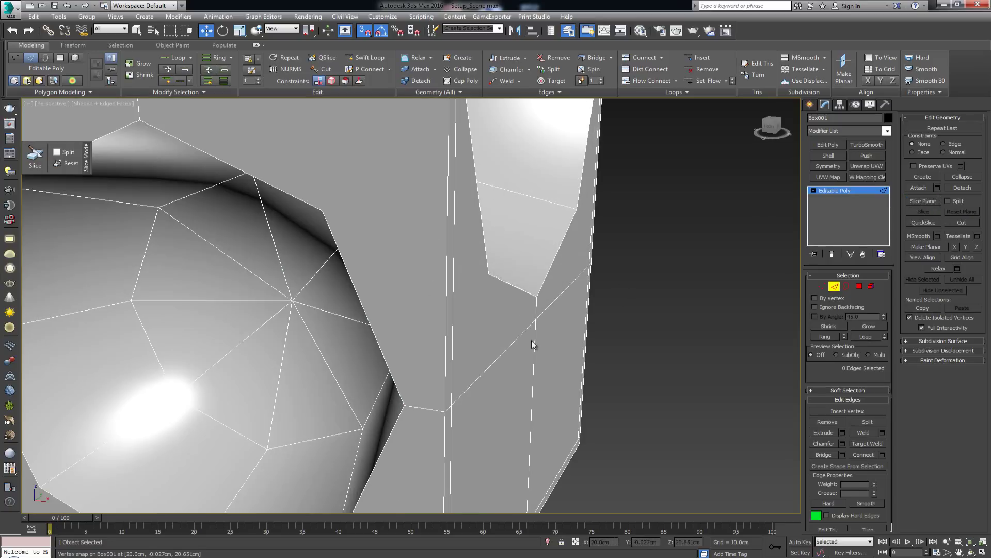
- Insert a short Swift Loop edge across the top face's front border strip, near the corner beside the side cut-out
key("1")
scroll(425, 374, "down", 3)
middle_click_drag(424, 374, 562, 315, "alt")
middle_click_drag(674, 294, 502, 328, "alt")
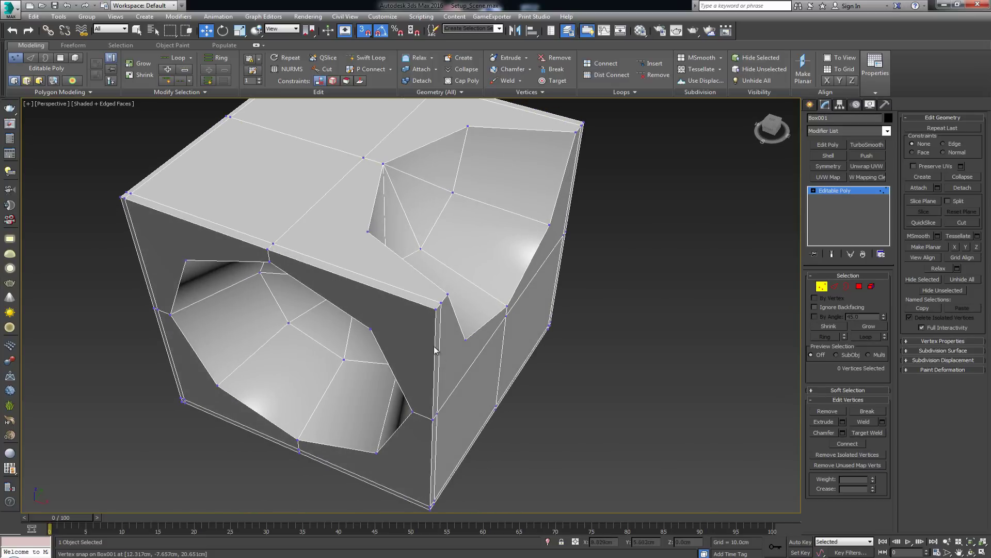
key("2")
left_click(430, 337)
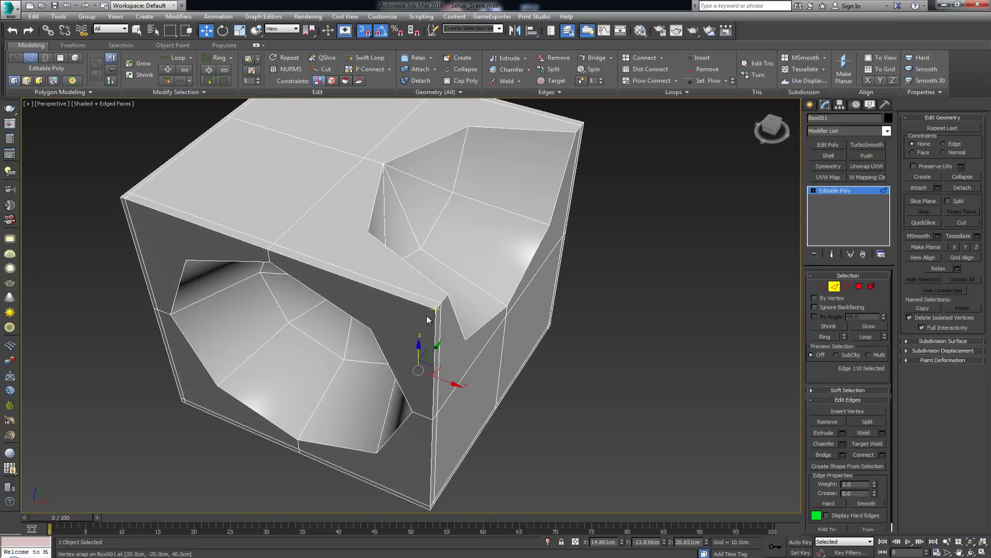
key("shift+alt+w")
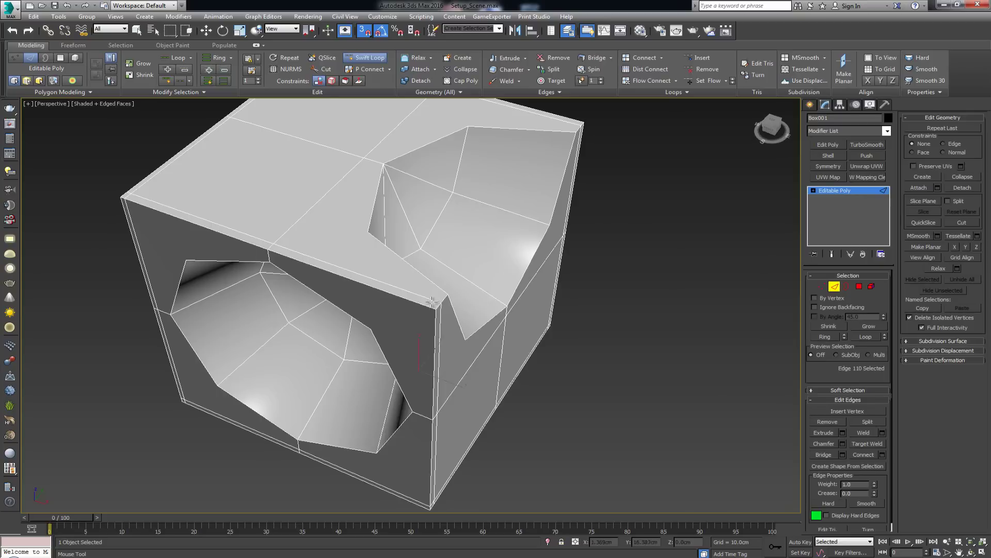
scroll(434, 305, "up", 4)
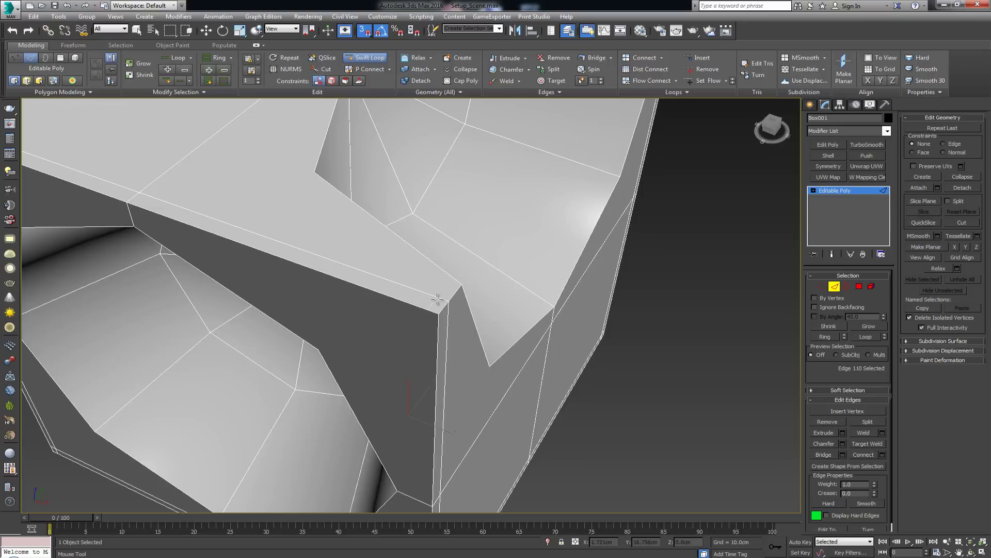
left_click(437, 299)
scroll(439, 323, "down", 3)
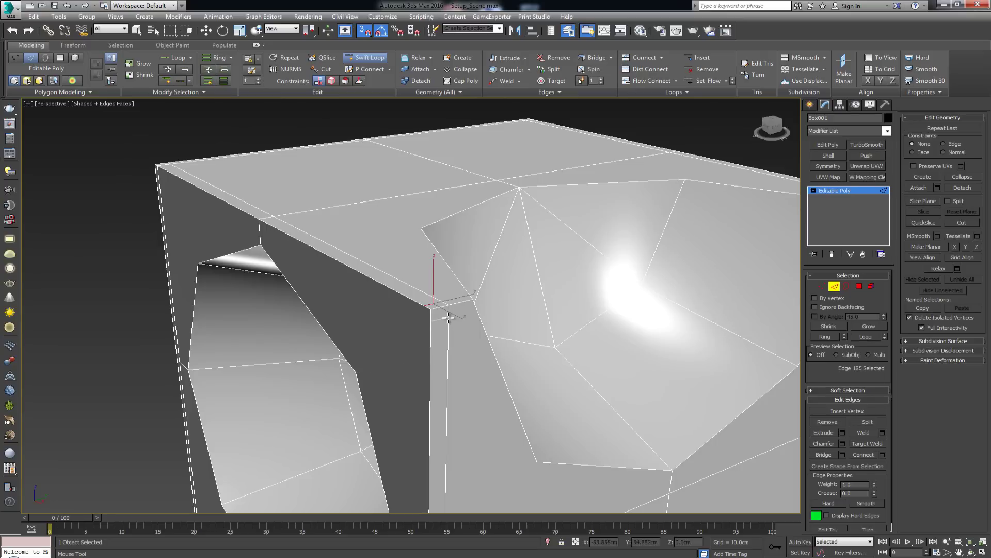
- Insert a Swift Loop edge just below the top on the side face, between the front corner and the side cut-out
left_click(449, 317)
key("w")
scroll(444, 335, "up", 5)
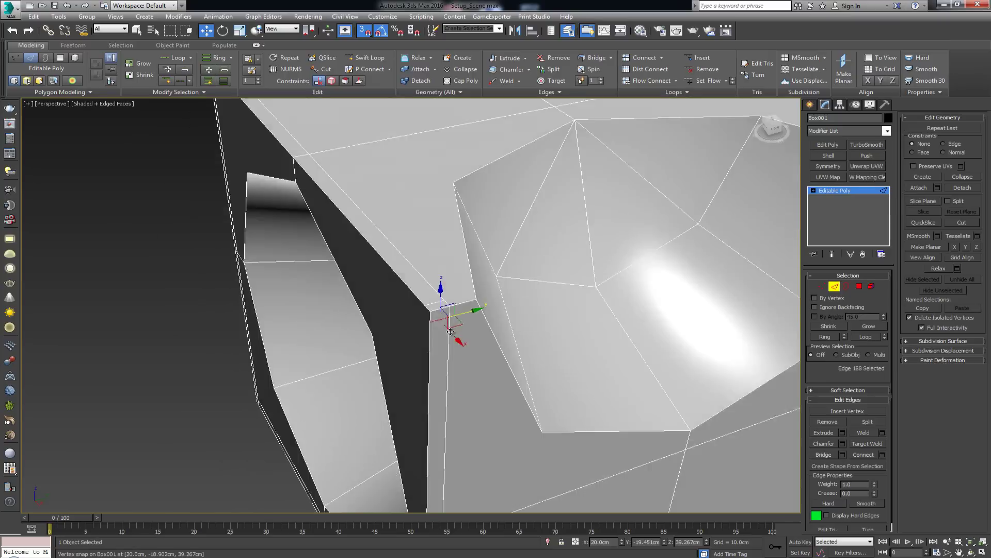
scroll(442, 342, "down", 3)
- Insert a Swift Loop just below the upper border on the box's side face opposite the side cut-out
middle_click_drag(432, 343, 513, 323, "alt")
key("alt+shift+w")
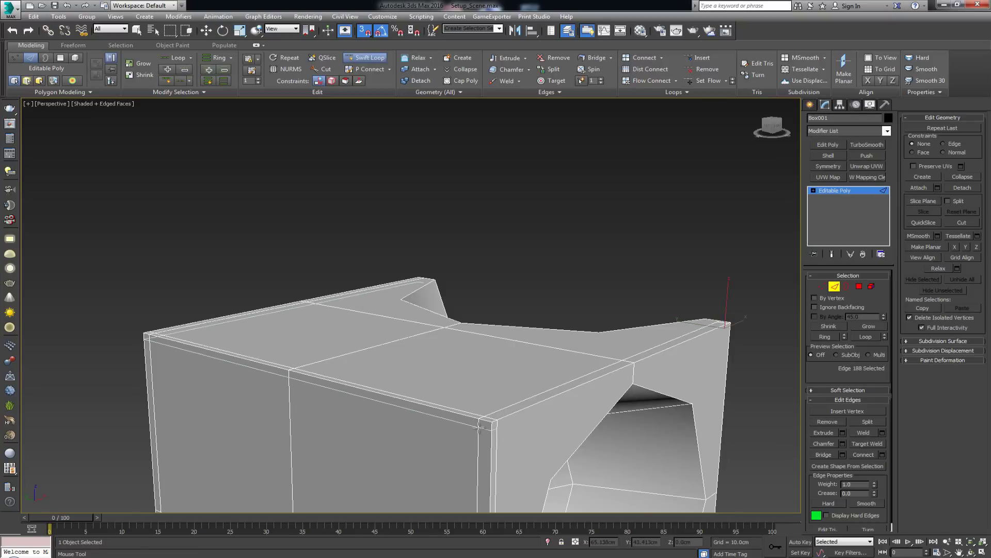
left_click(479, 426)
right_click(513, 436)
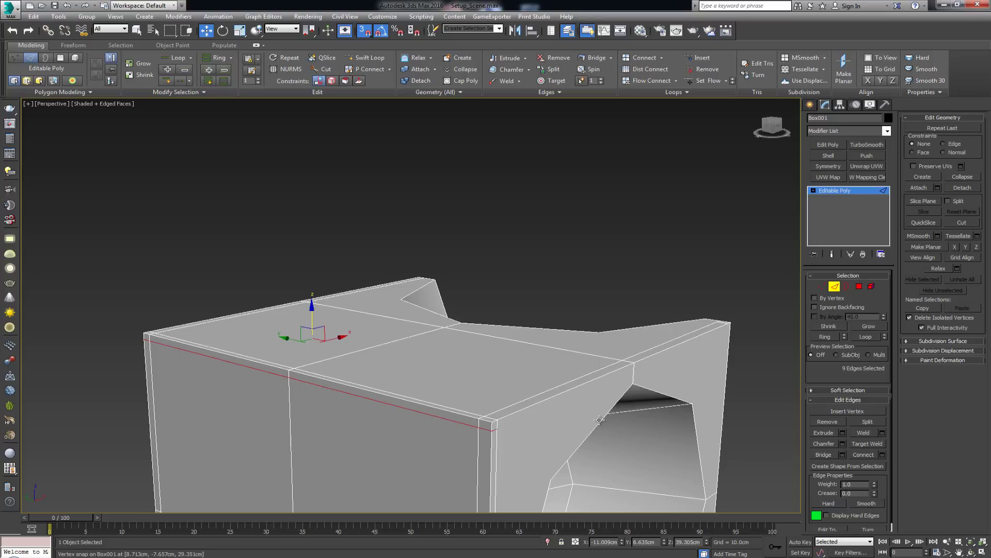
middle_click_drag(599, 423, 589, 424, "alt")
- Cut a horizontal edge across the front face just below its upper border, joining the side loops through the edge above the cut-out
left_click(822, 287, "ctrl")
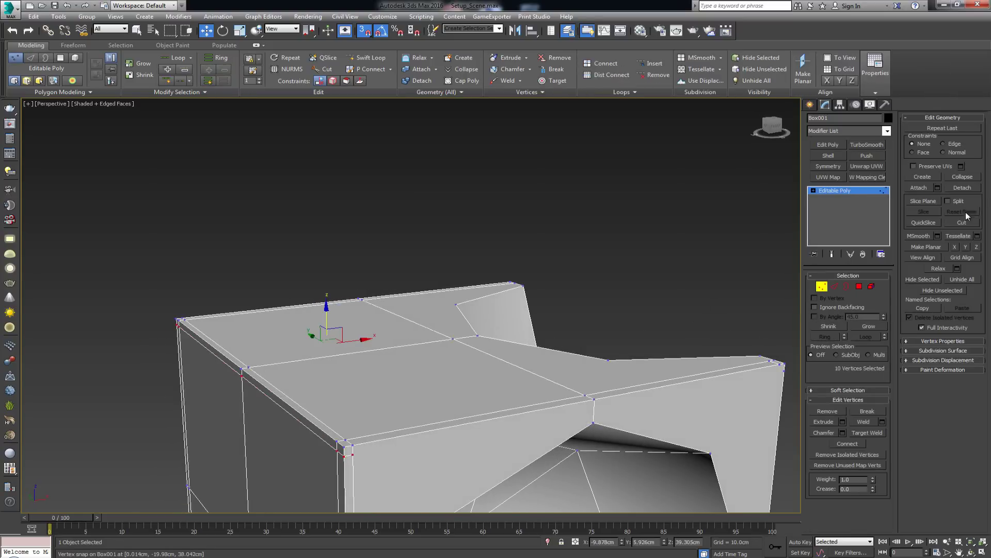
left_click(963, 225)
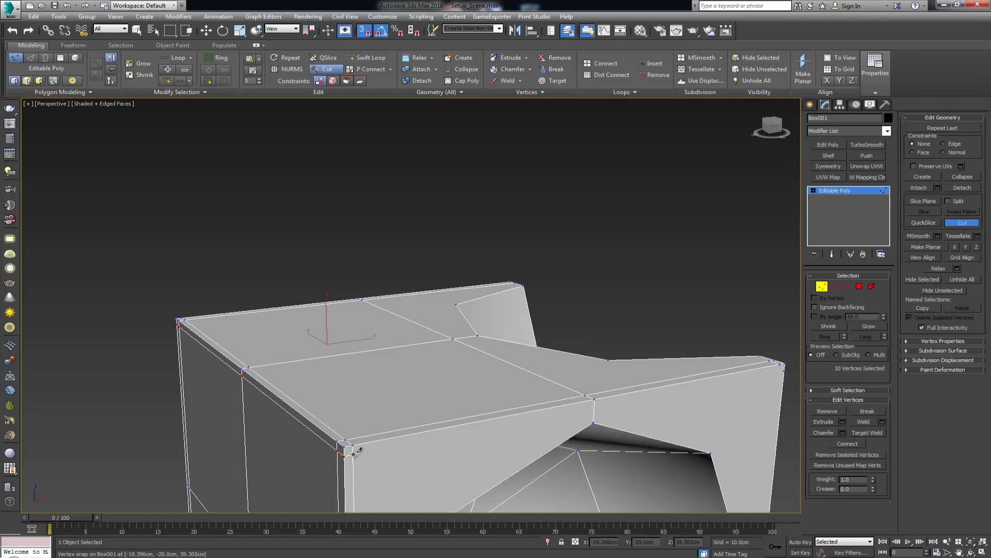
left_click(784, 371)
left_click(593, 408)
right_click(593, 407)
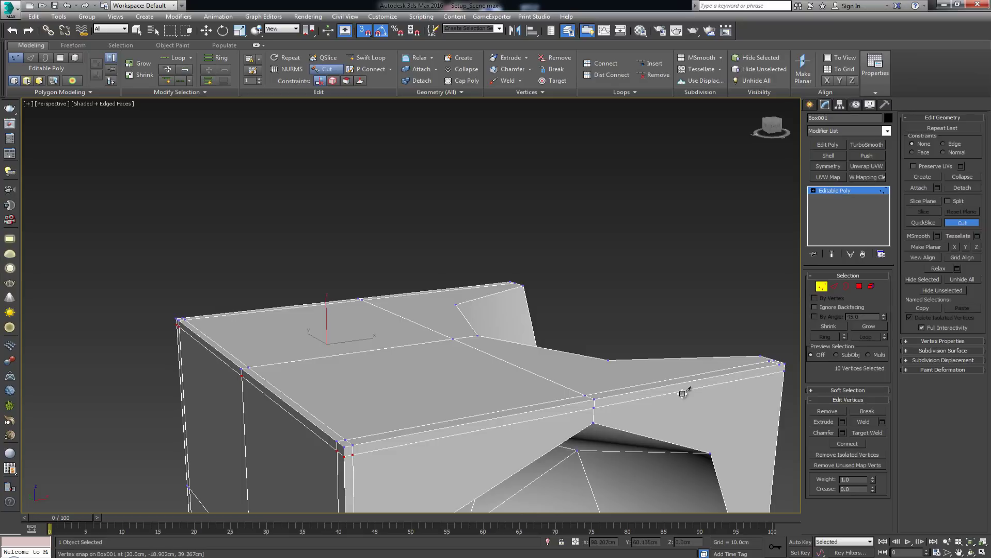
key("w")
left_click(706, 394)
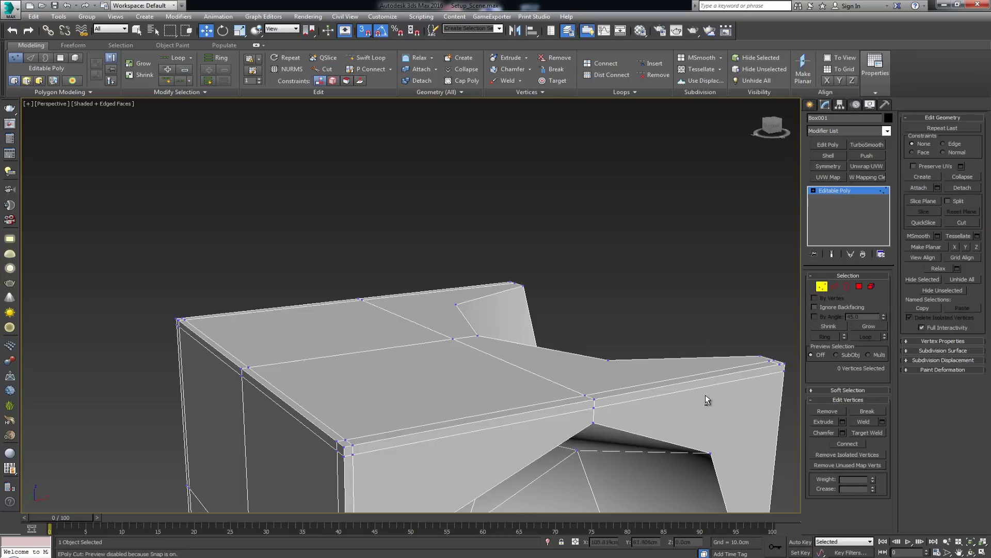
- Insert a Swift Loop around the box close to the border of the face with the side cut-out, starting at the bottom front corner
middle_click_drag(706, 394, 486, 400, "alt")
scroll(481, 333, "down", 5)
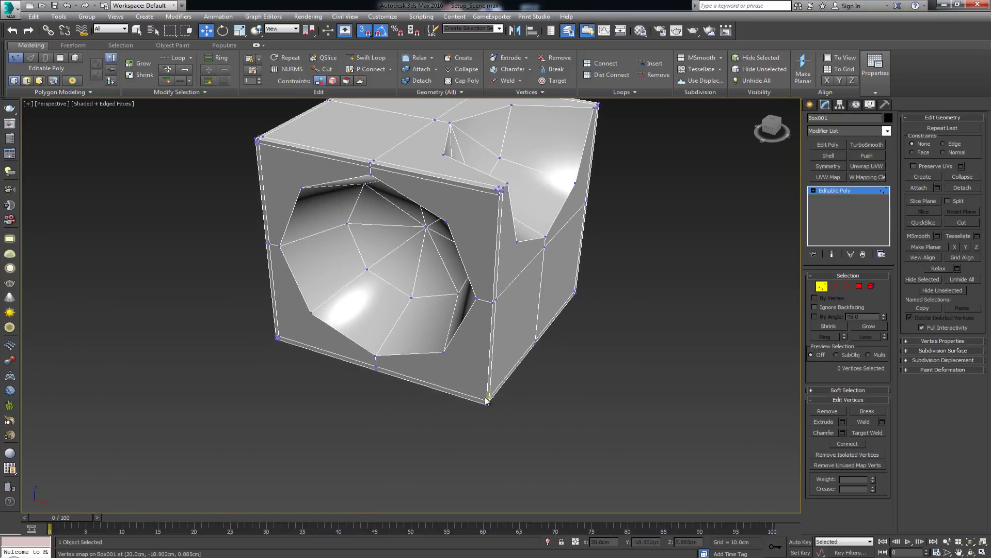
key("shift+alt+w")
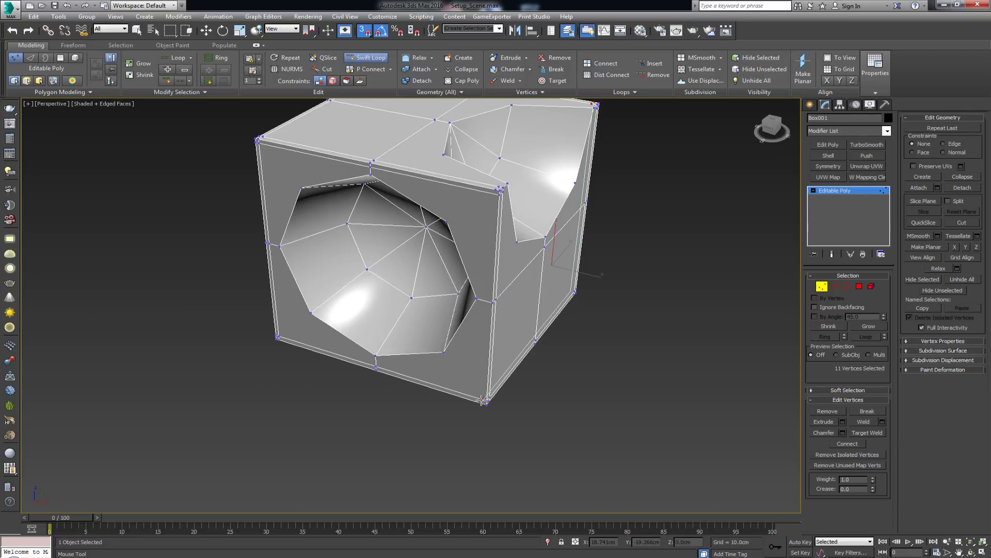
key("w")
- Cut a vertical edge down the front face beside the border nearest the side cut-out, from the upper to the lower corner vertex
middle_click_drag(503, 407, 637, 308, "alt")
scroll(500, 400, "up", 3)
scroll(620, 284, "up", 3)
scroll(628, 361, "down", 5)
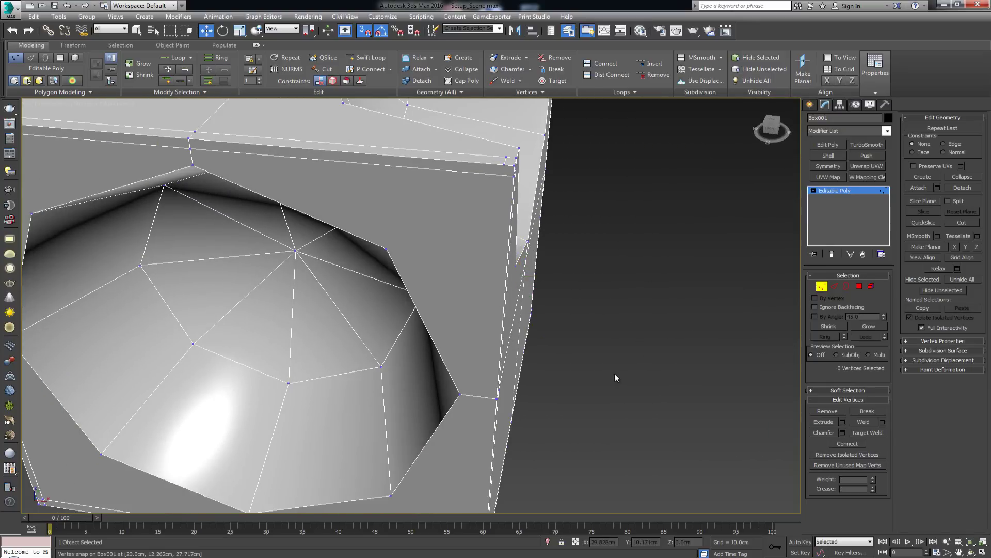
left_click(615, 373)
left_click(962, 223)
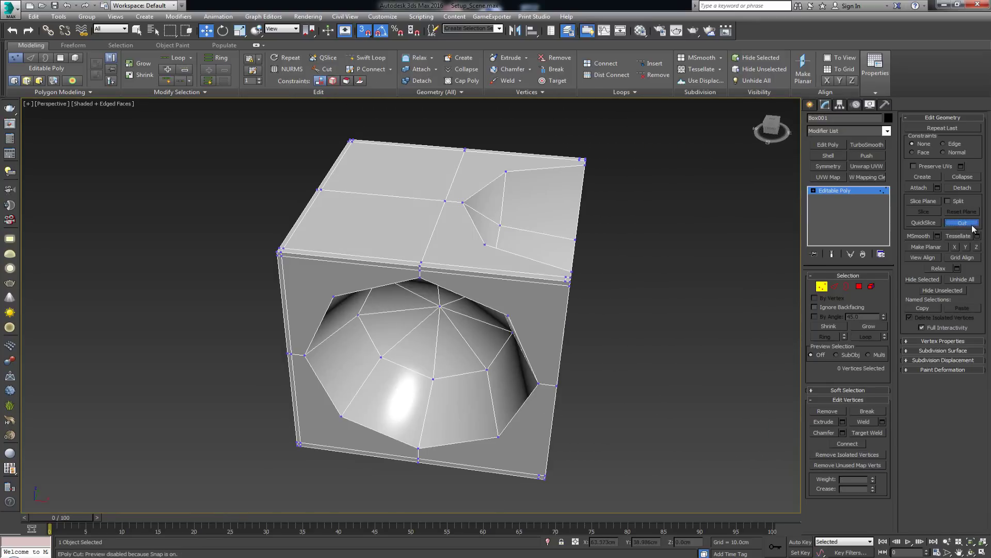
left_click(565, 281)
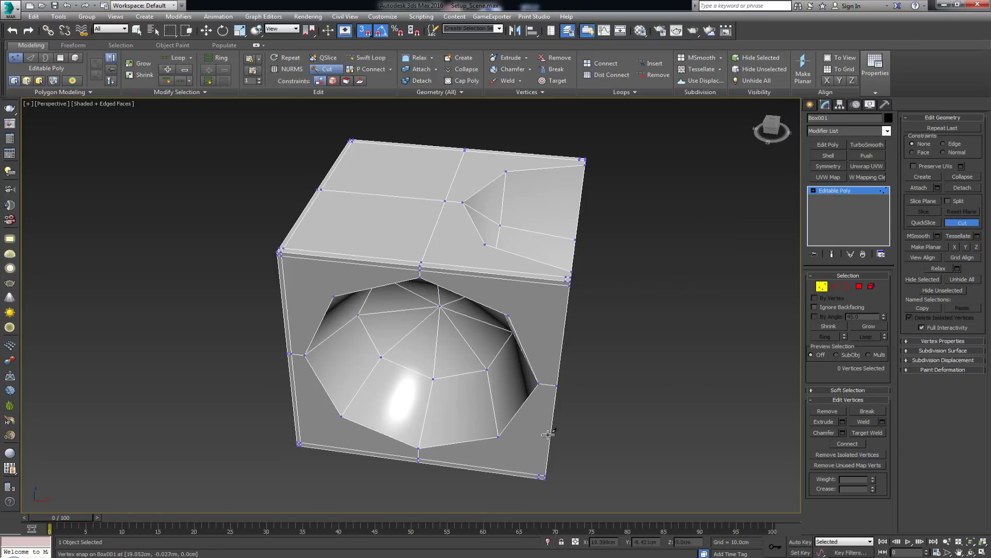
left_click(541, 471)
right_click(584, 429)
right_click(609, 314)
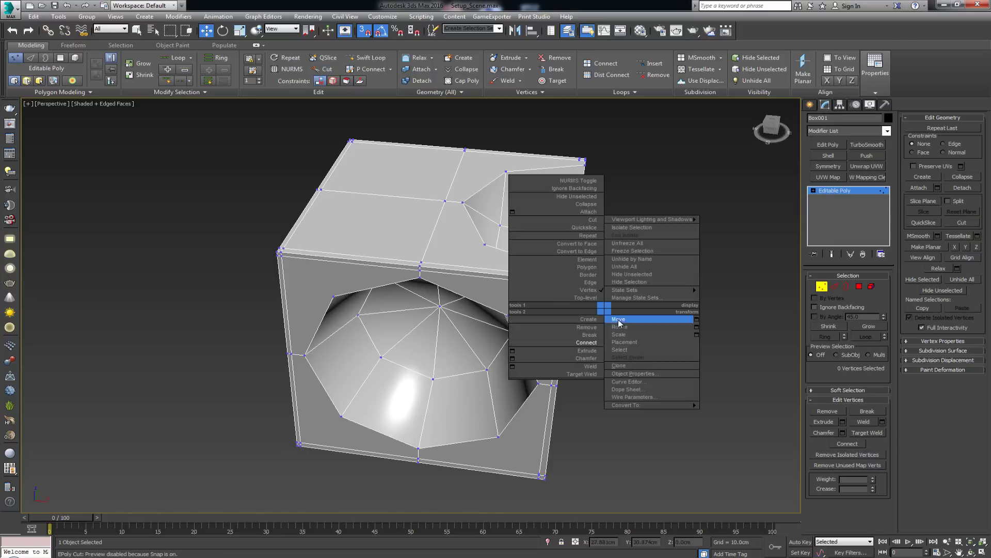
left_click(637, 312)
- Connect the front face's two upper inner corner vertices diagonally to the nearest rim vertices of the front cut-out
middle_click_drag(637, 312, 591, 321, "alt")
scroll(479, 328, "up", 8)
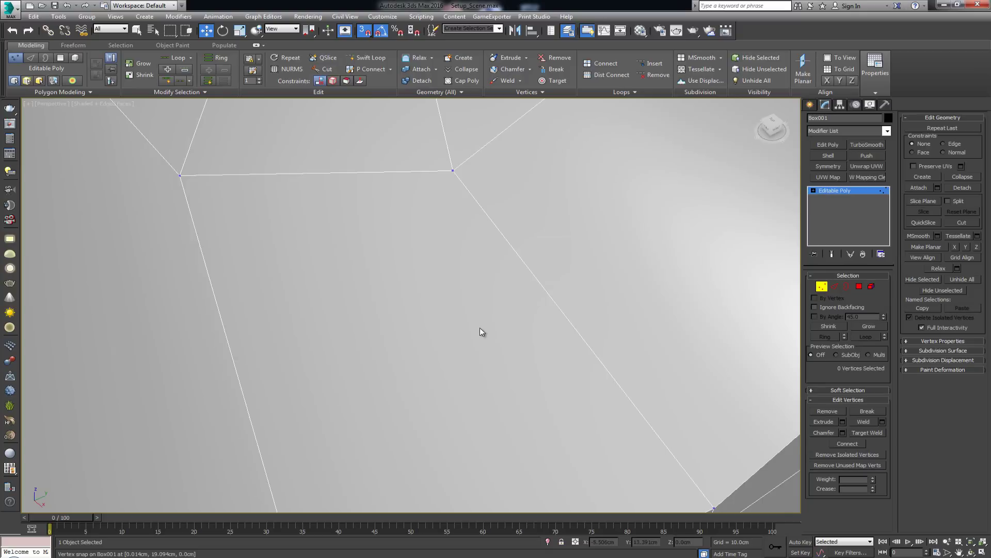
middle_click_drag(433, 338, 409, 265, "alt")
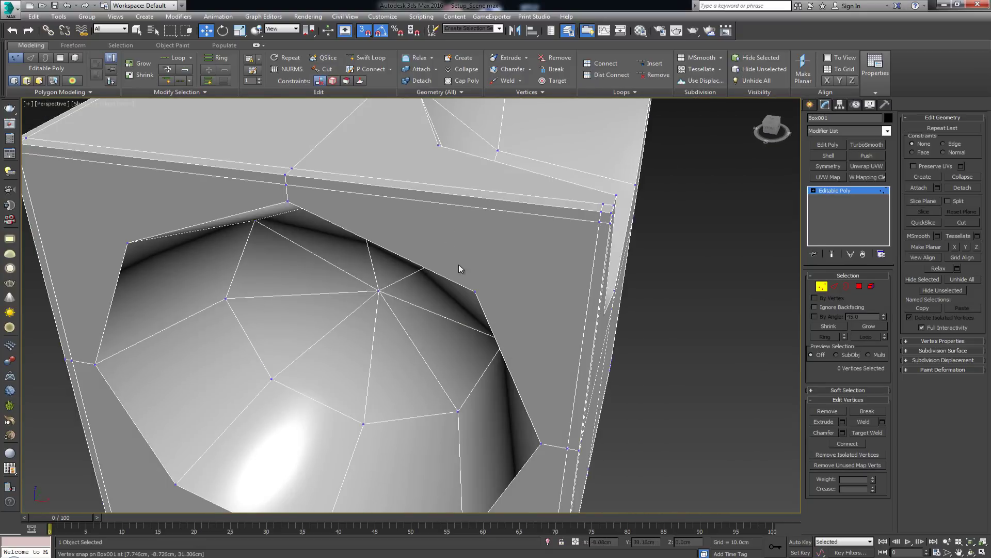
left_click(599, 222)
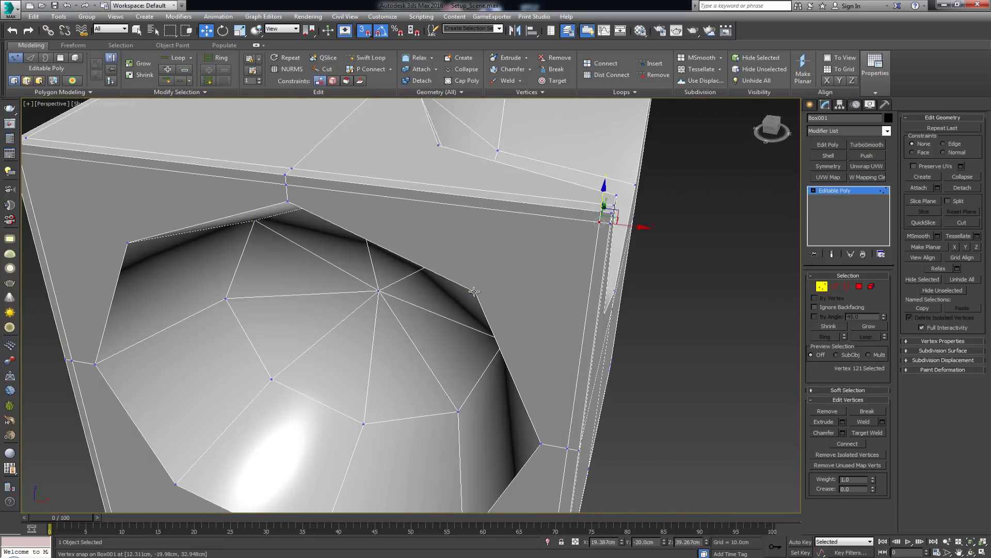
key("s")
middle_click_drag(130, 240, 393, 259)
left_click(361, 176)
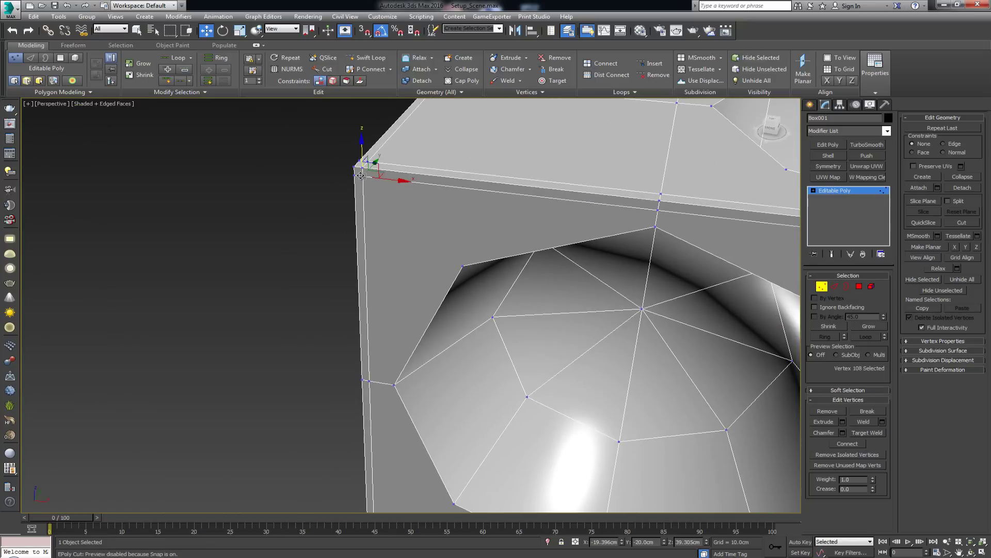
left_click(464, 267, "ctrl")
scroll(437, 296, "down", 3)
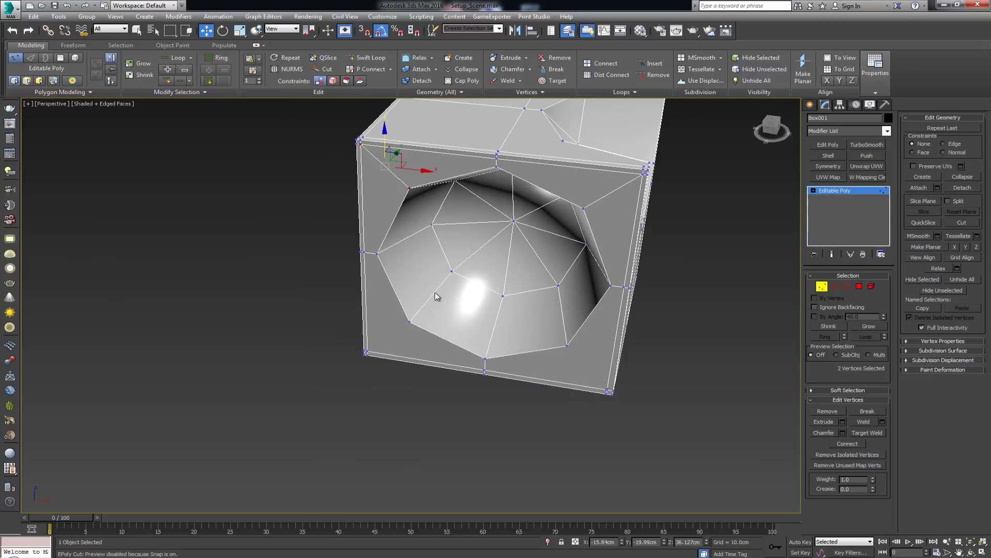
- Connect the front cut-out's two lower diagonal rim vertices to the front face's inner bottom corner vertices
left_click(410, 323)
left_click(368, 351, "ctrl")
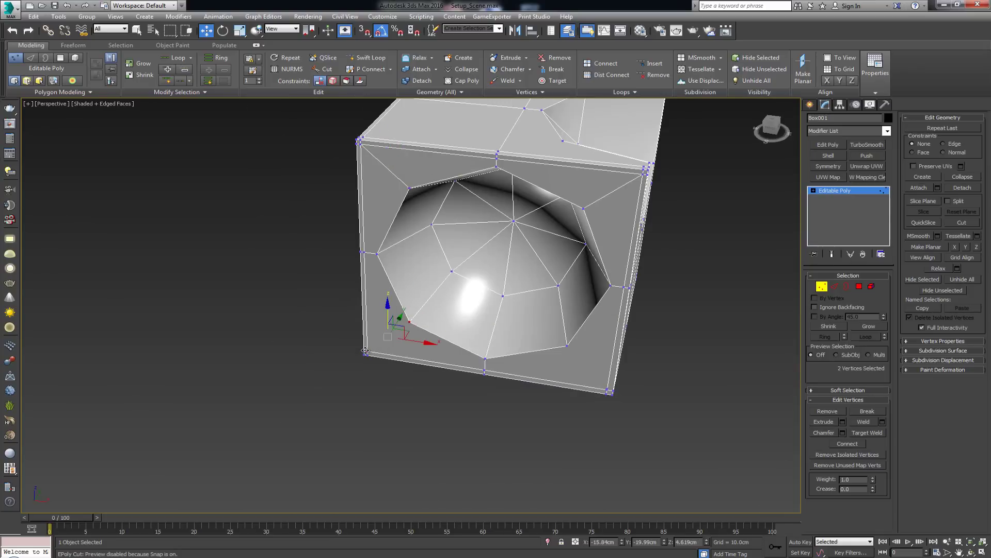
left_click(568, 345)
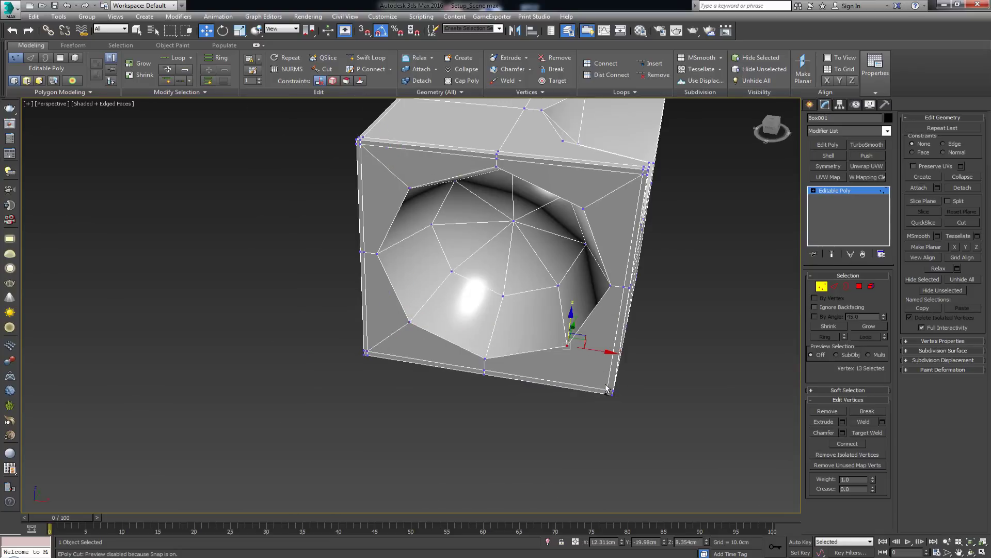
left_click(608, 391, "ctrl")
scroll(647, 345, "up", 4)
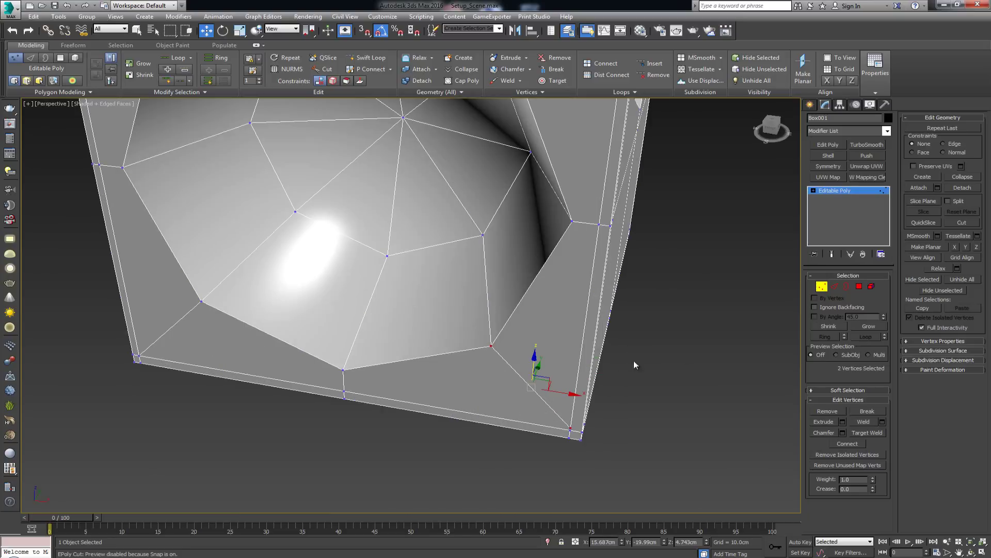
- Target-weld the stray end vertex of the front face's lower diagonal edge onto the adjacent border corner vertex near the side face
left_click(576, 427, "ctrl")
scroll(566, 405, "up", 5)
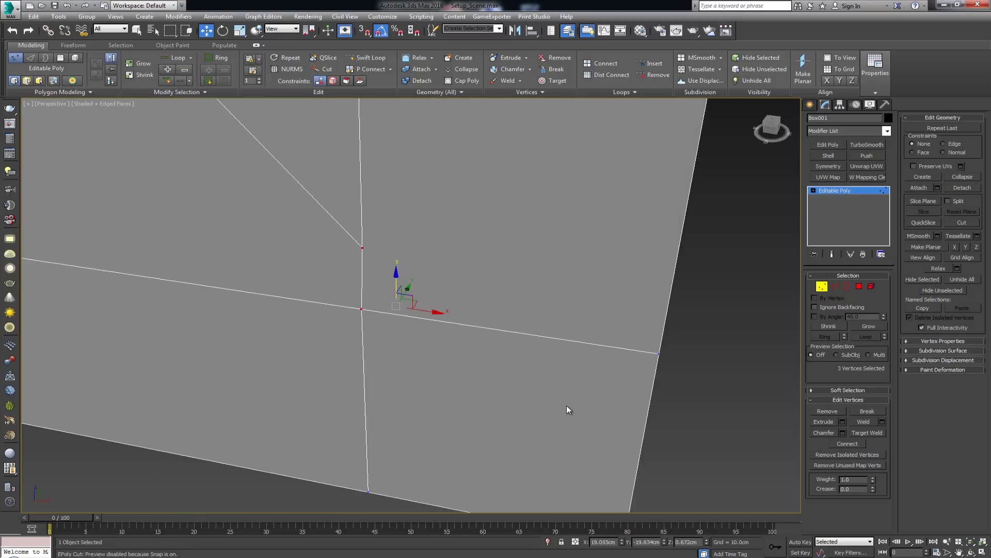
scroll(479, 299, "down", 5)
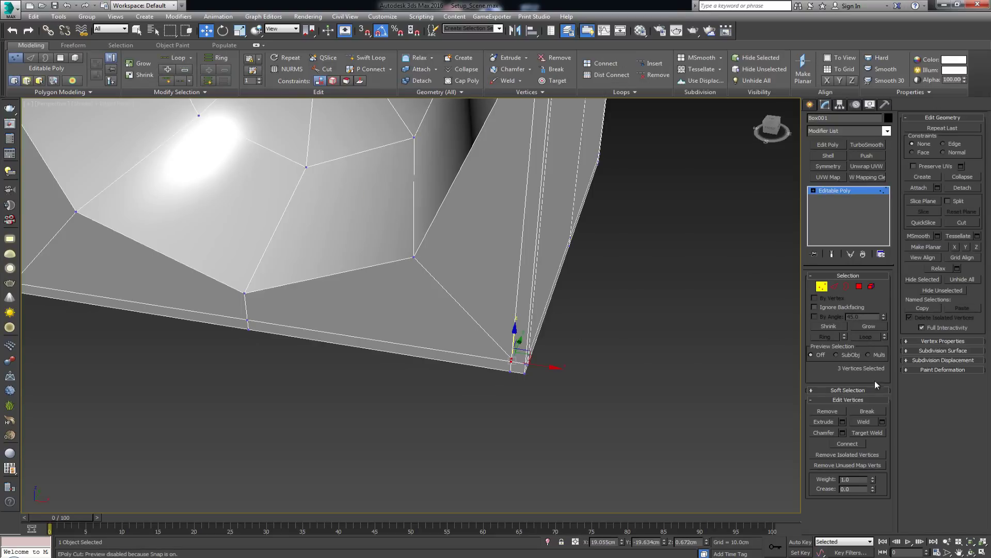
left_click(869, 433)
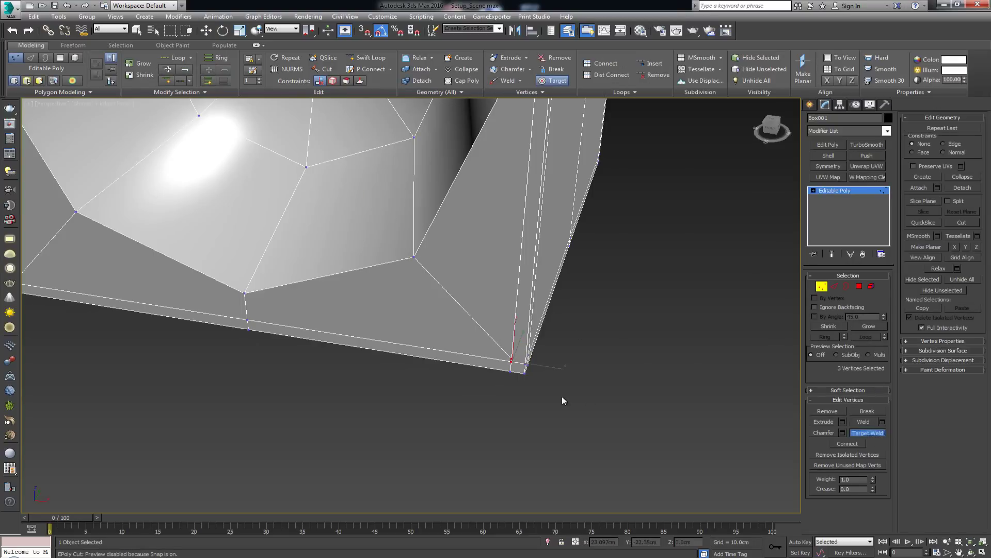
left_click(524, 368)
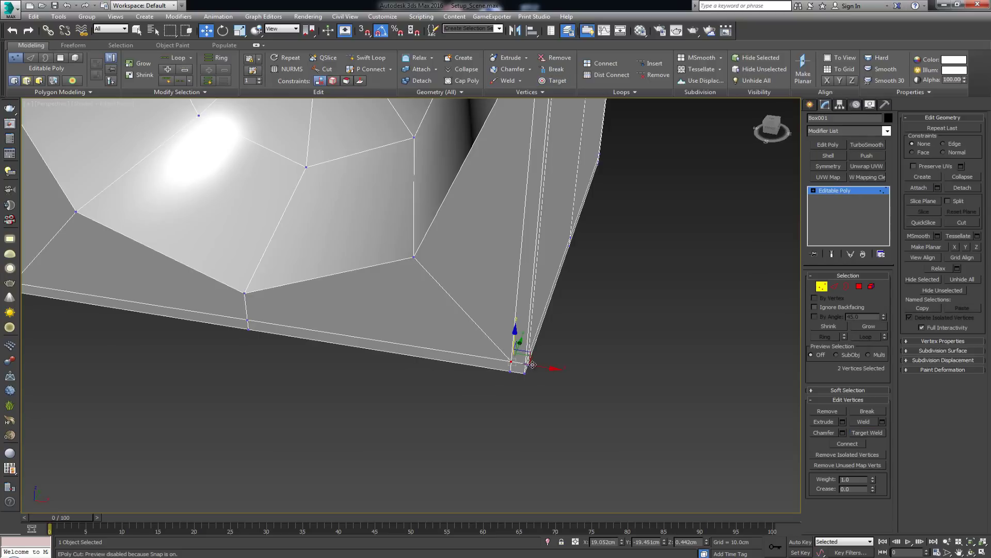
right_click(563, 353)
left_click(609, 328)
left_click(666, 295)
scroll(576, 264, "down", 3)
middle_click_drag(576, 264, 579, 322)
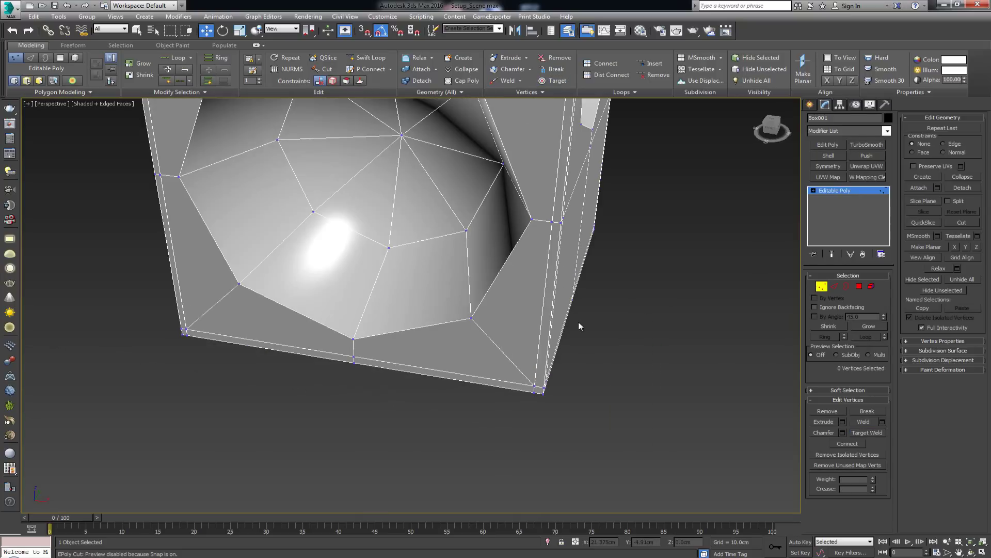
- Preview the box with a TurboSmooth modifier, inspect both cut-outs, and remove the modifier
left_click(821, 286)
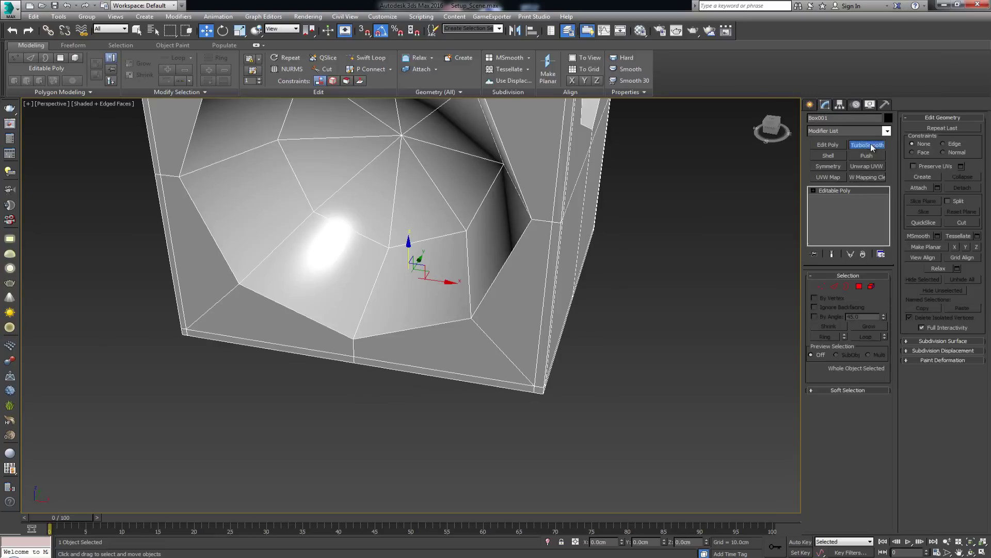
left_click(872, 146)
middle_click_drag(513, 186, 360, 246, "alt")
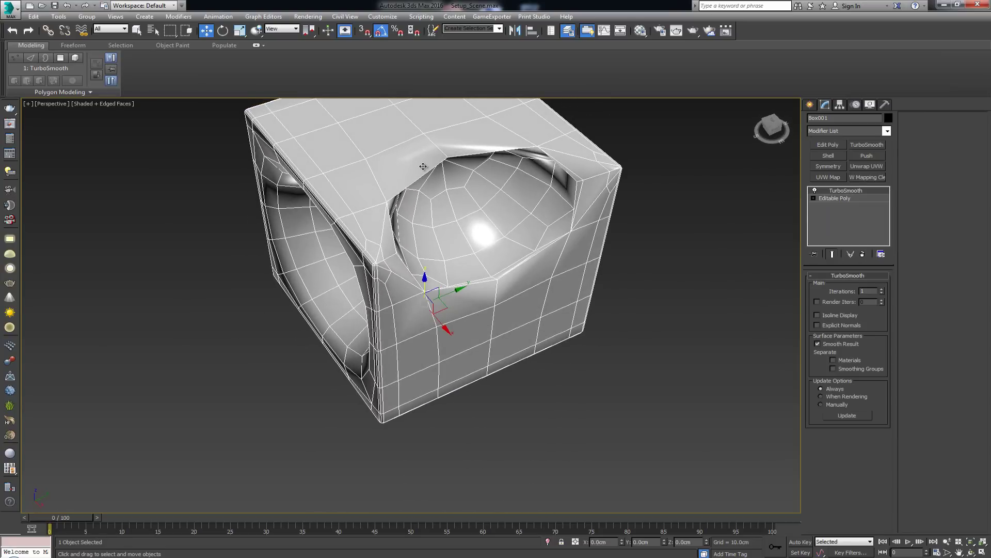
scroll(423, 166, "up", 3)
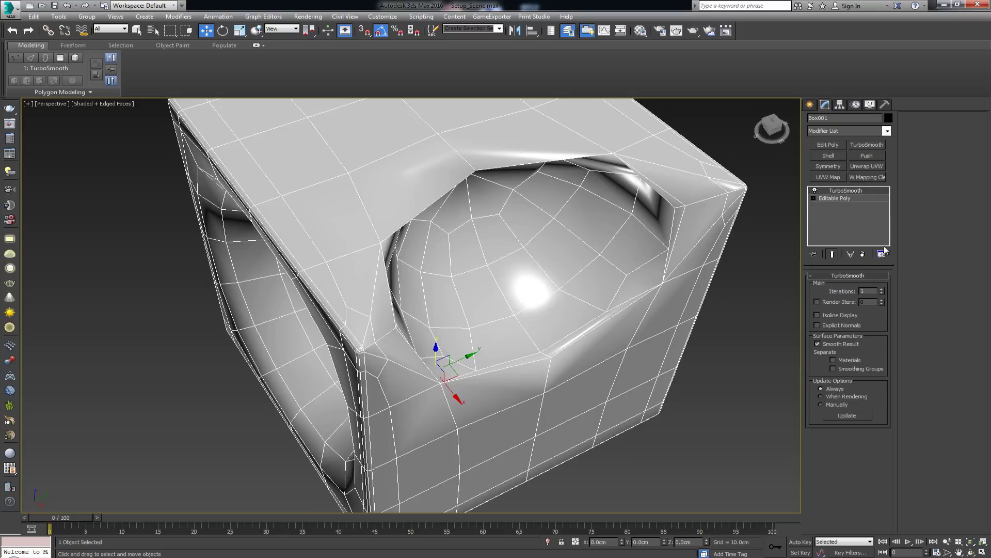
left_click(866, 255)
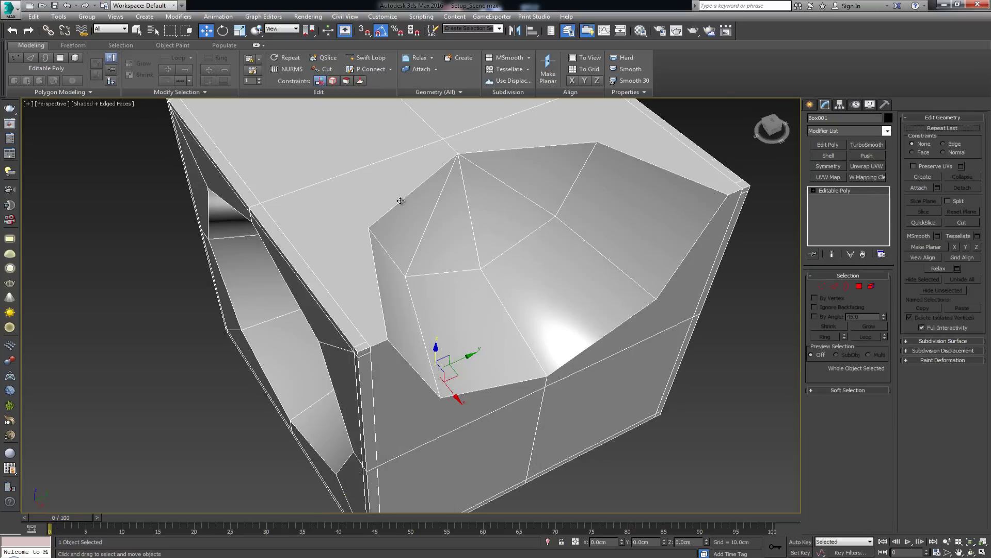
- Remove the four diagonal edges meeting at the centre of the front spherical cut-out
middle_click_drag(450, 207, 481, 235, "alt")
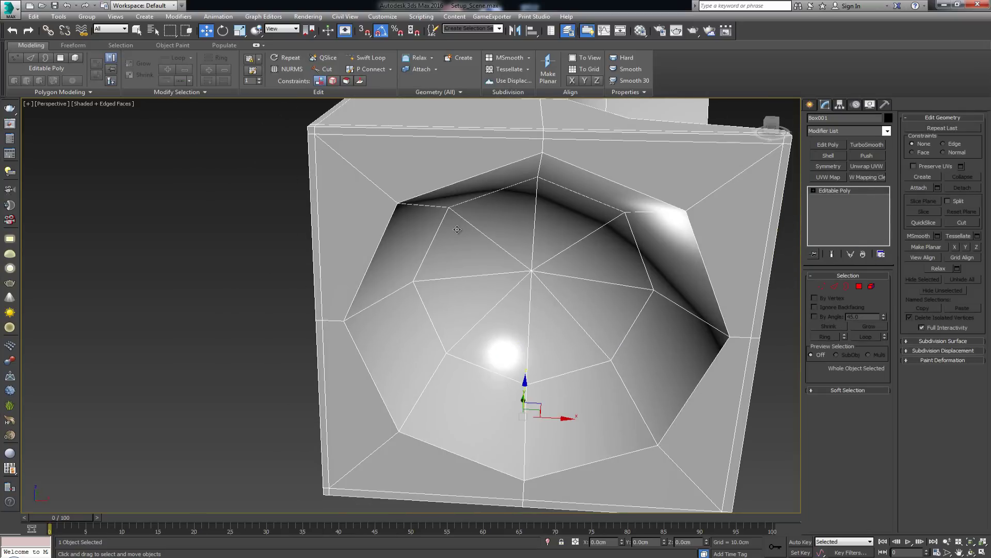
key("alt+c")
key("2")
left_click(482, 235)
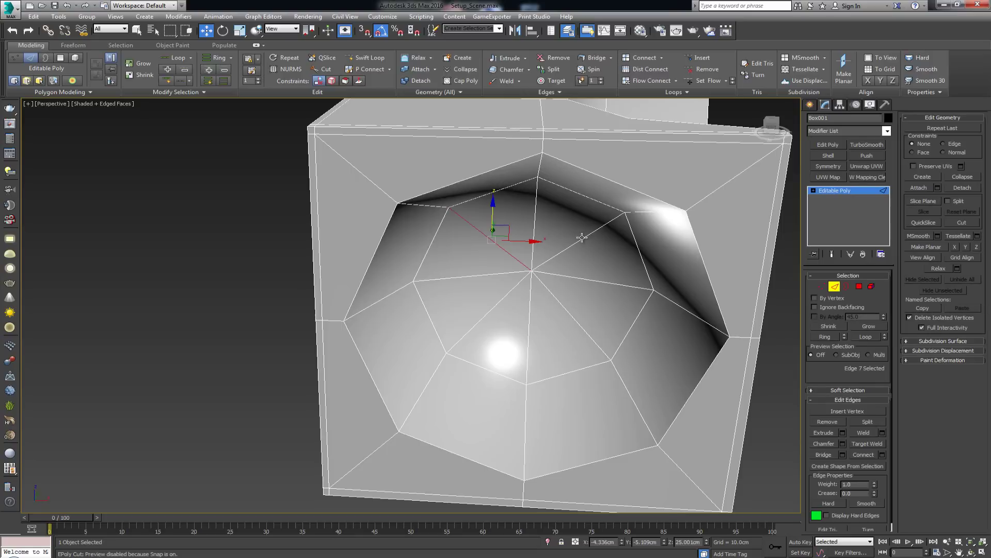
left_click(582, 237, "ctrl")
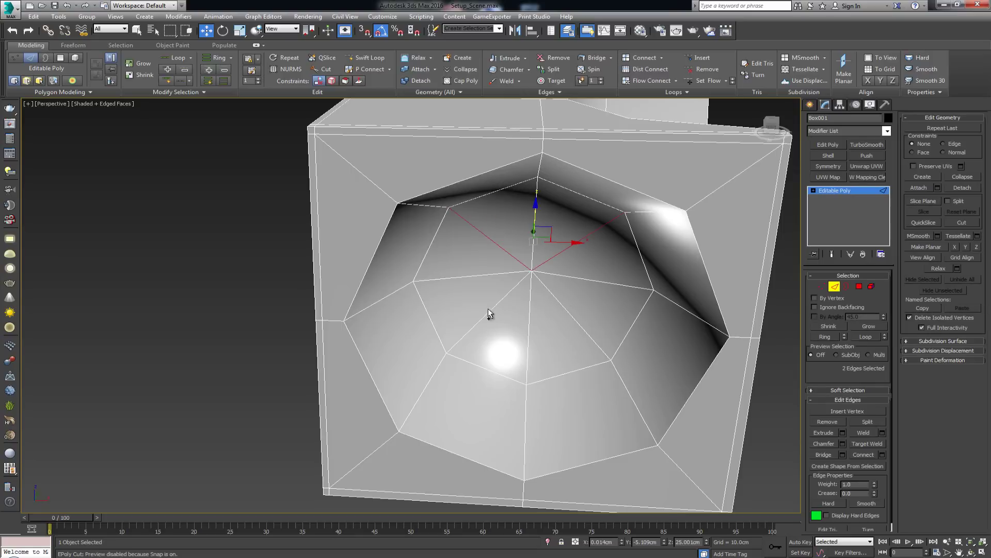
left_click(491, 308, "ctrl")
left_click(559, 304, "ctrl")
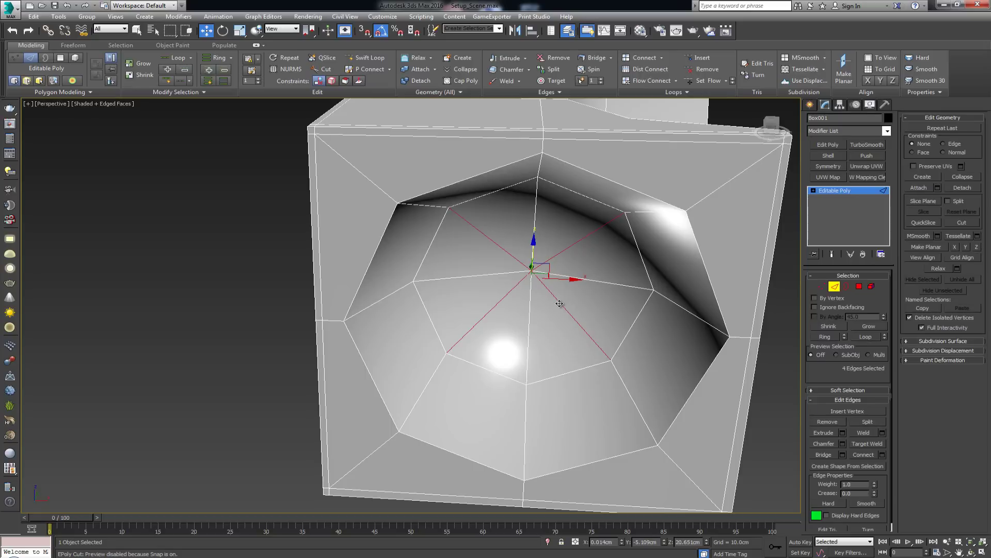
key("BackSpace")
key("2")
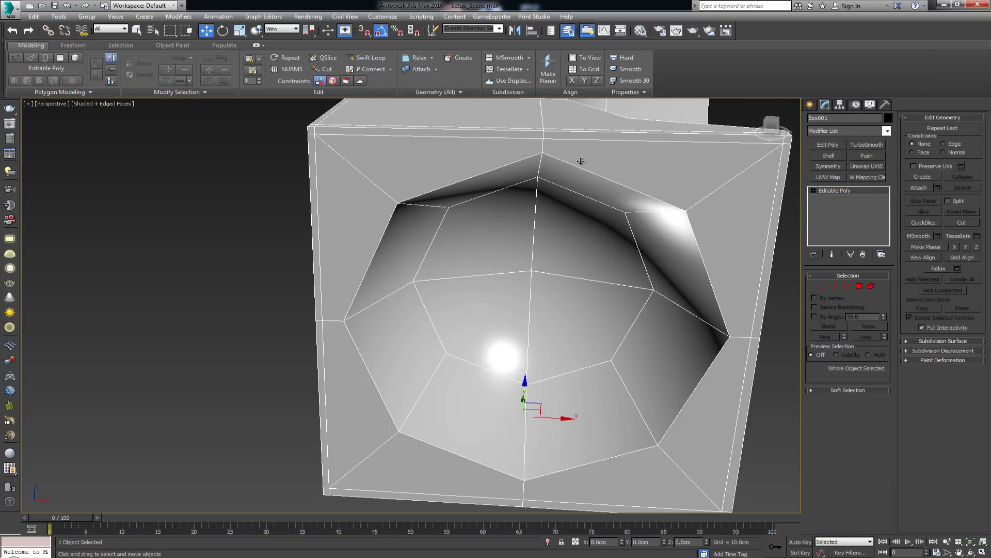
- Chamfer the front cut-out's complete rim loop by 0.2 cm with 2 segments
key("2")
double_click(574, 165)
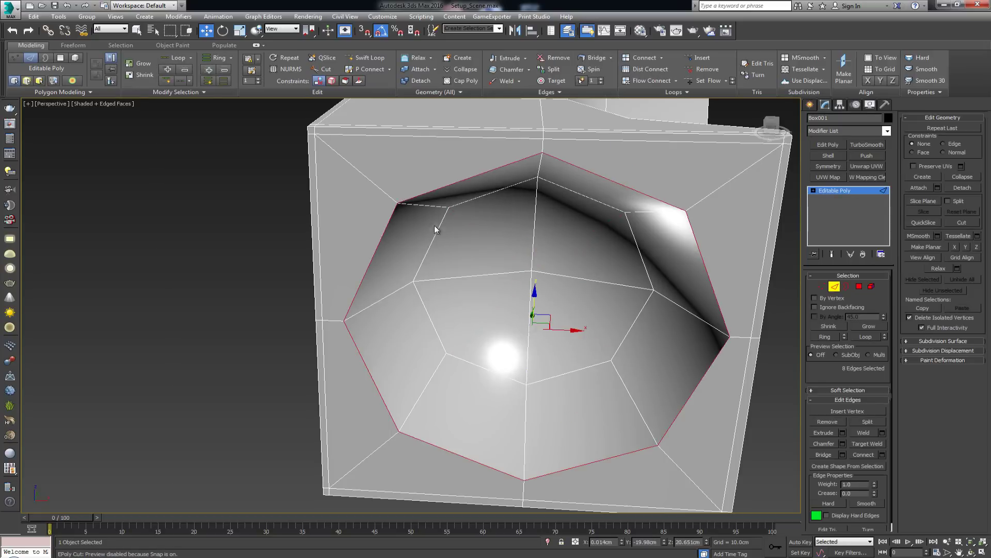
middle_click_drag(531, 191, 515, 194, "alt")
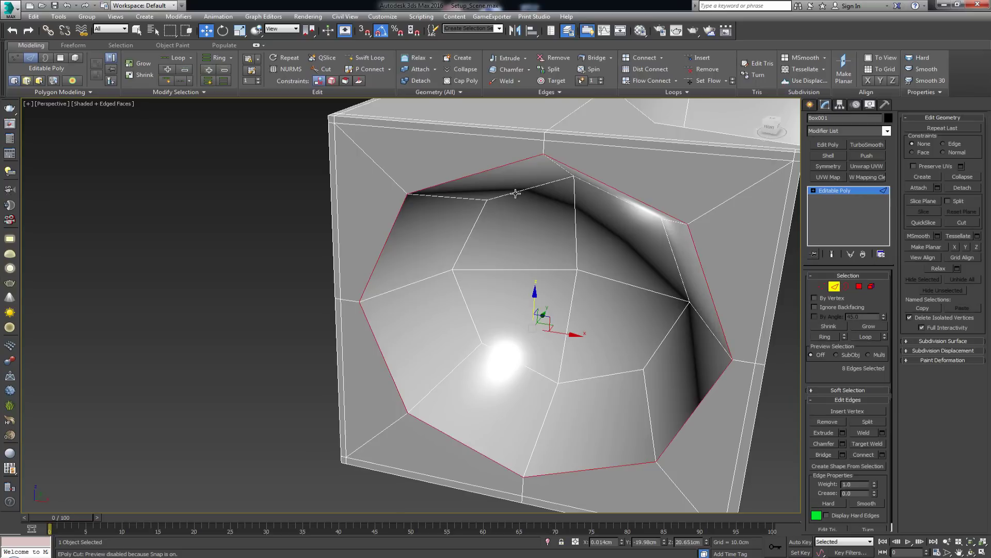
left_click(843, 443)
scroll(431, 217, "up", 5)
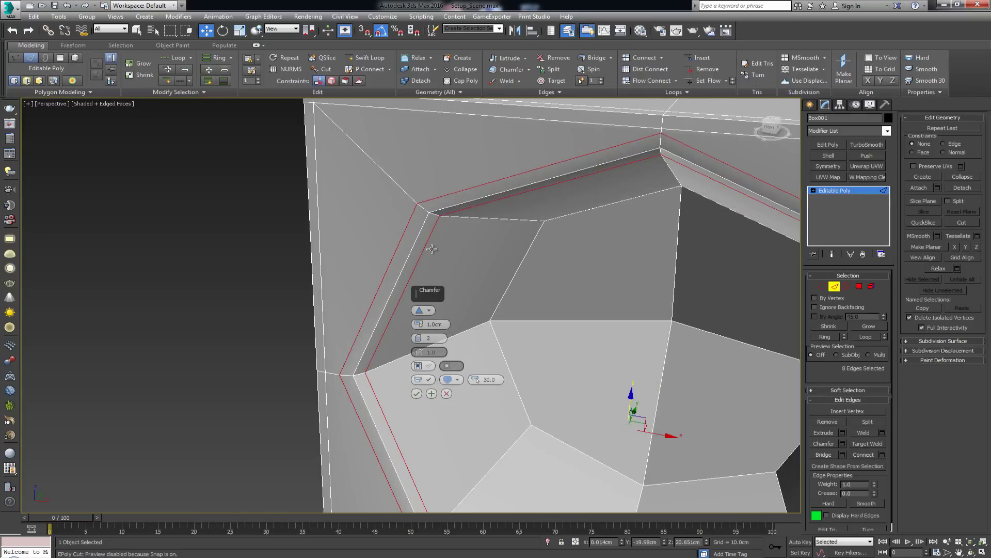
left_click_drag(421, 327, 419, 325)
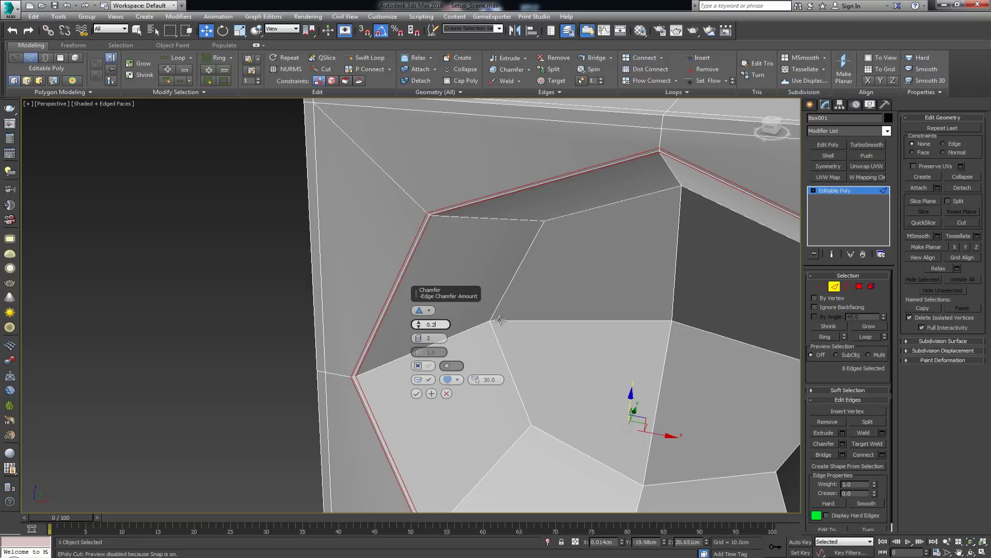
left_click(416, 394)
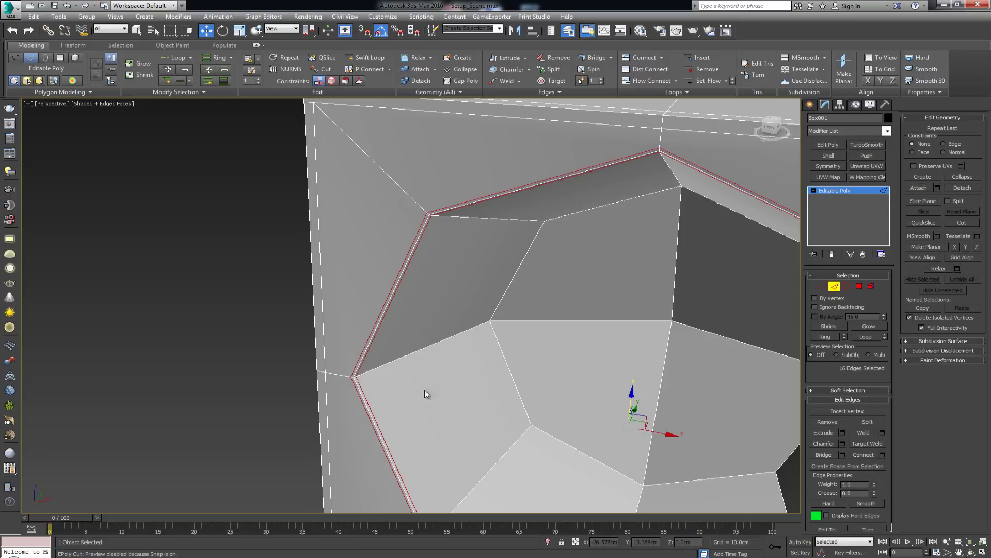
- Preview the box under TurboSmooth with 3 iterations and wireframe edges hidden, and remove the modifier and restore the edge display
left_click(835, 287)
left_click(862, 144)
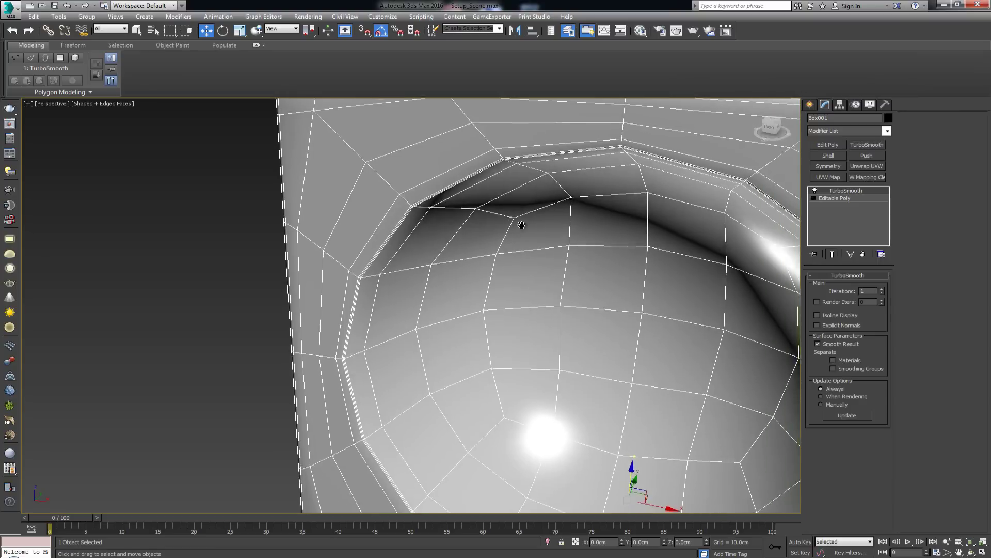
scroll(522, 225, "down", 5)
key("F4")
left_click(882, 289)
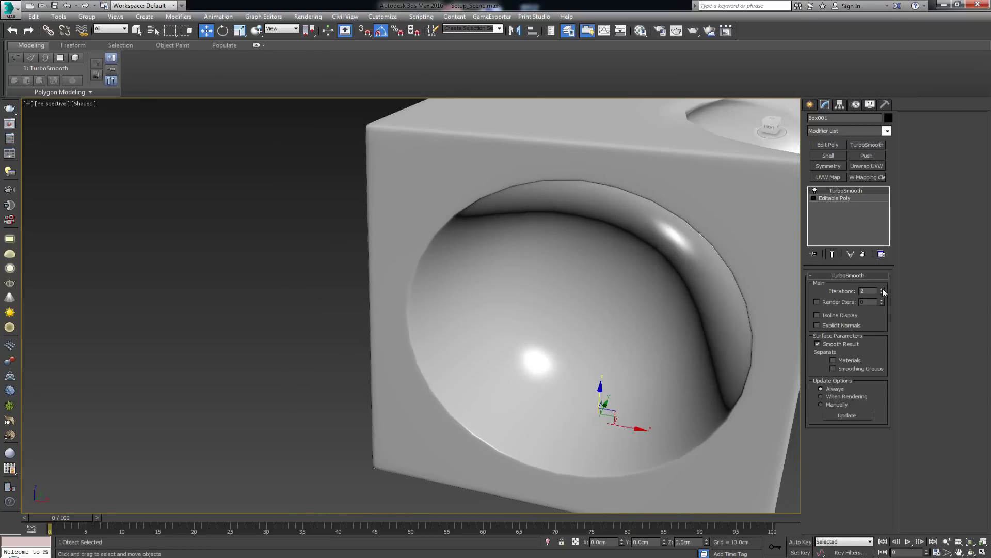
left_click(882, 289)
middle_click_drag(744, 279, 559, 284, "alt")
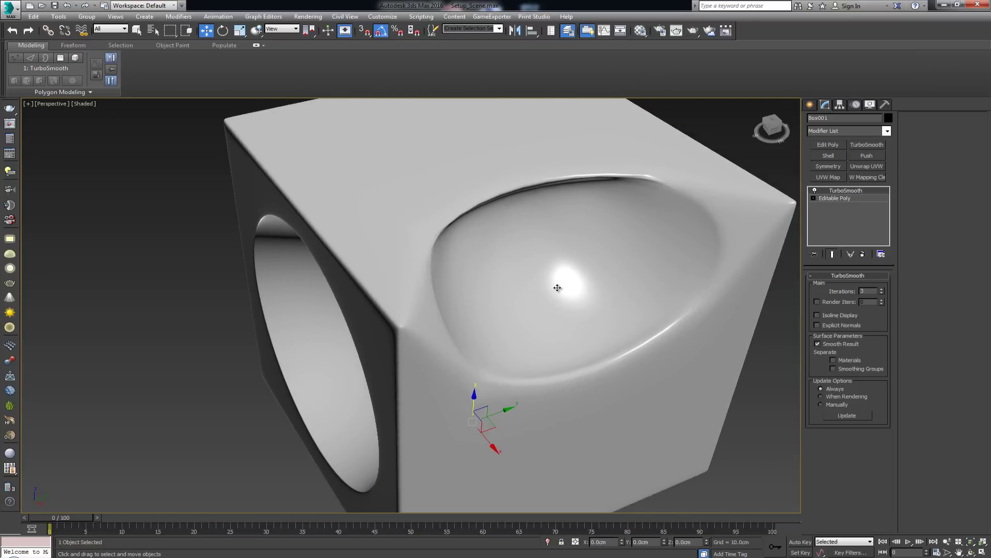
left_click(863, 254)
key("F4")
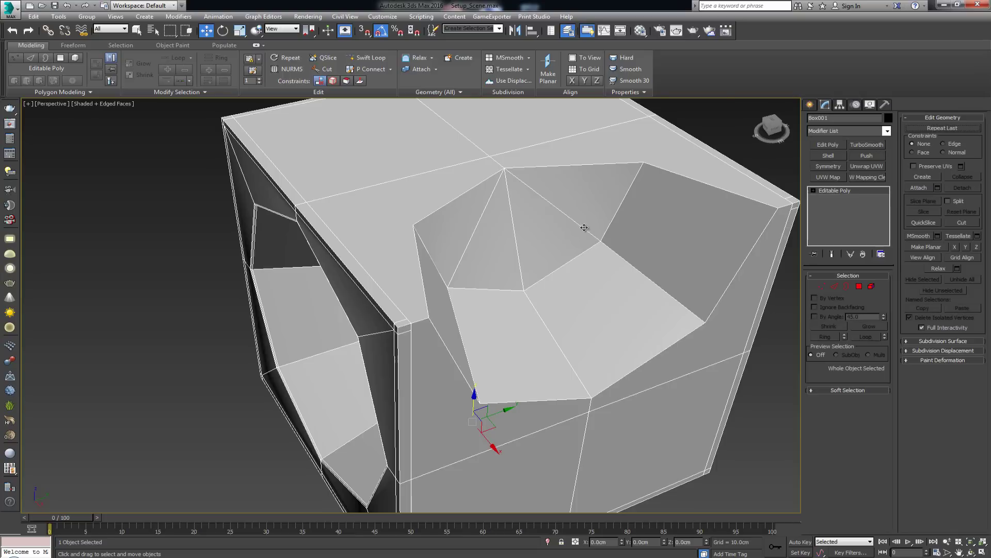
- Remove the two diagonal edges fanning down from the upper middle rim vertex inside the side cut-out
key("2")
left_click(489, 209)
left_click(551, 203, "ctrl")
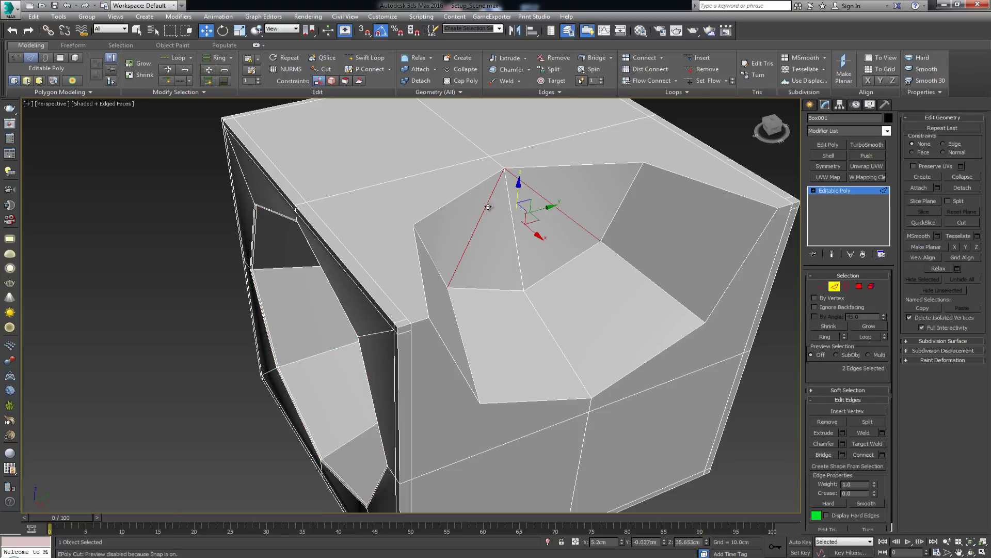
key("BackSpace")
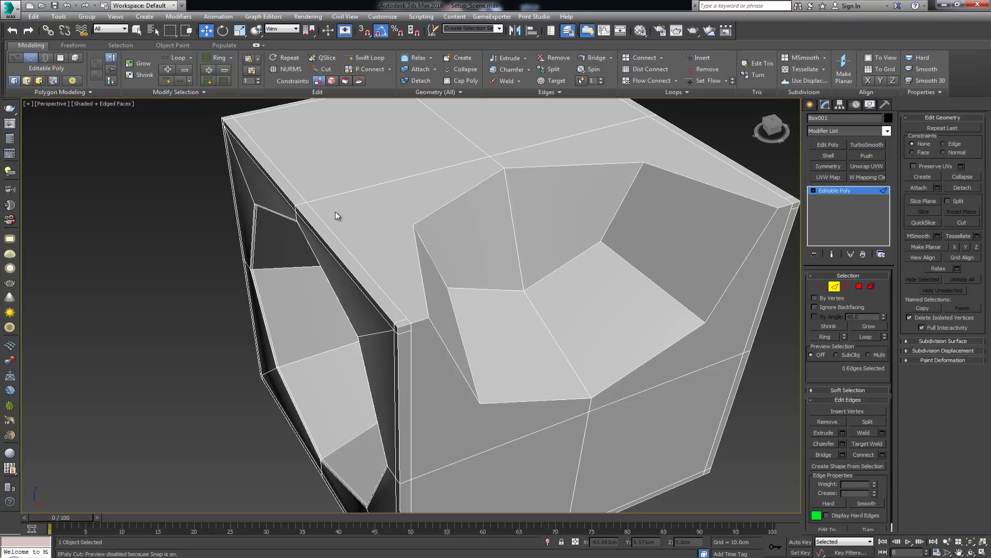
- Connect the side cut-out's two diagonal rim vertices on the top face to the inner border vertices at the ends of the middle edge
key("1")
left_click(307, 202)
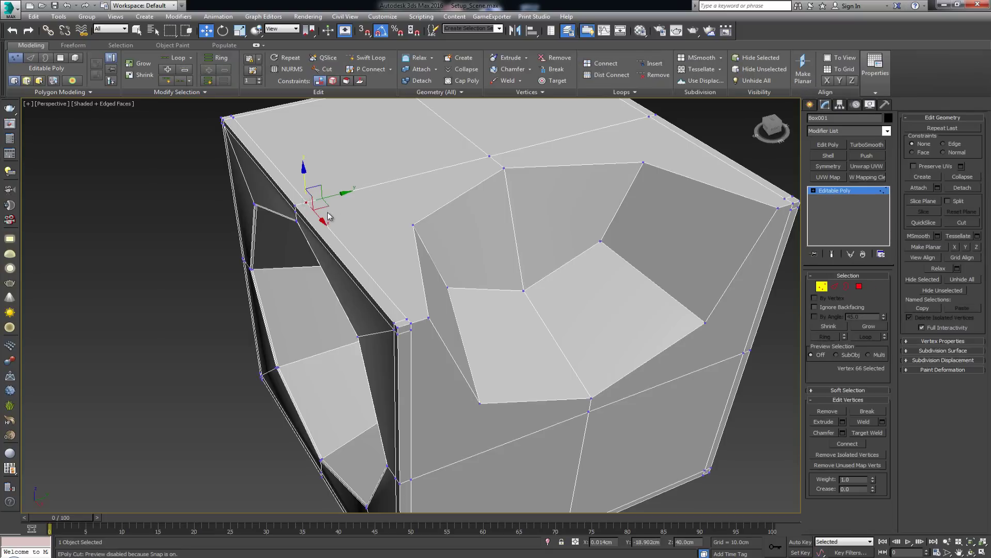
left_click(418, 224, "ctrl")
middle_click_drag(417, 224, 516, 215, "alt")
left_click(598, 142)
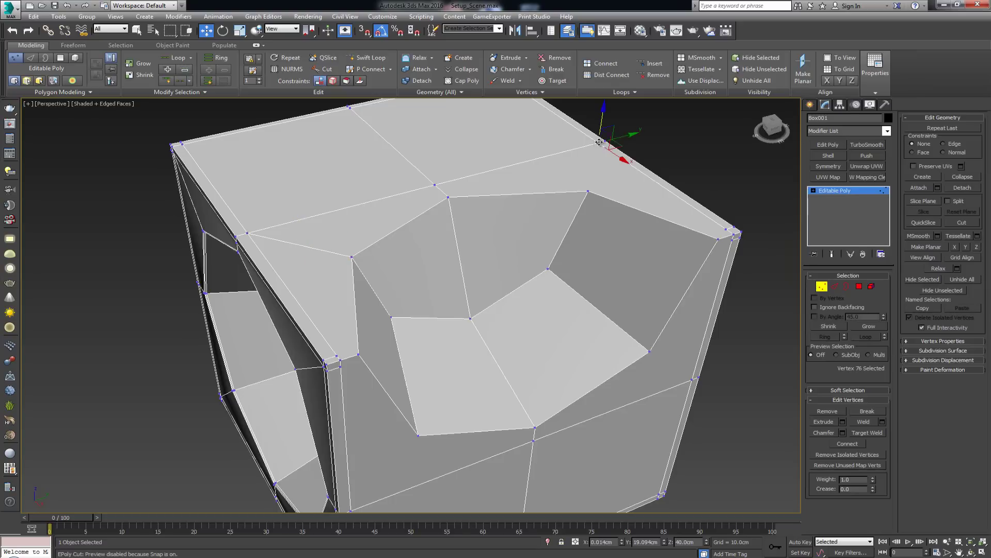
left_click(600, 143, "ctrl")
- Connect the side cut-out's two lower diagonal rim vertices to the side face's inner border vertices at mid-height
middle_click_drag(491, 246, 481, 150)
left_click(412, 323)
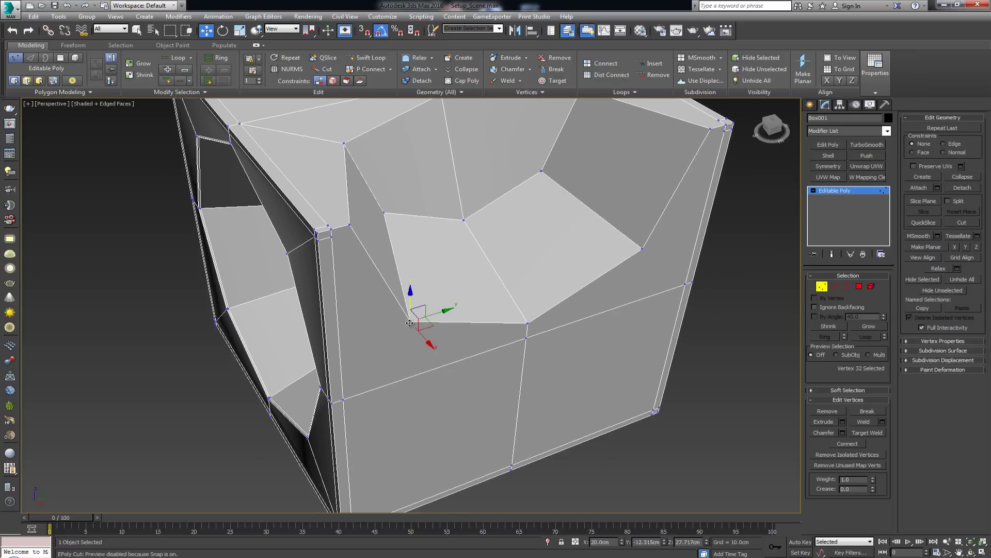
left_click(344, 401, "ctrl")
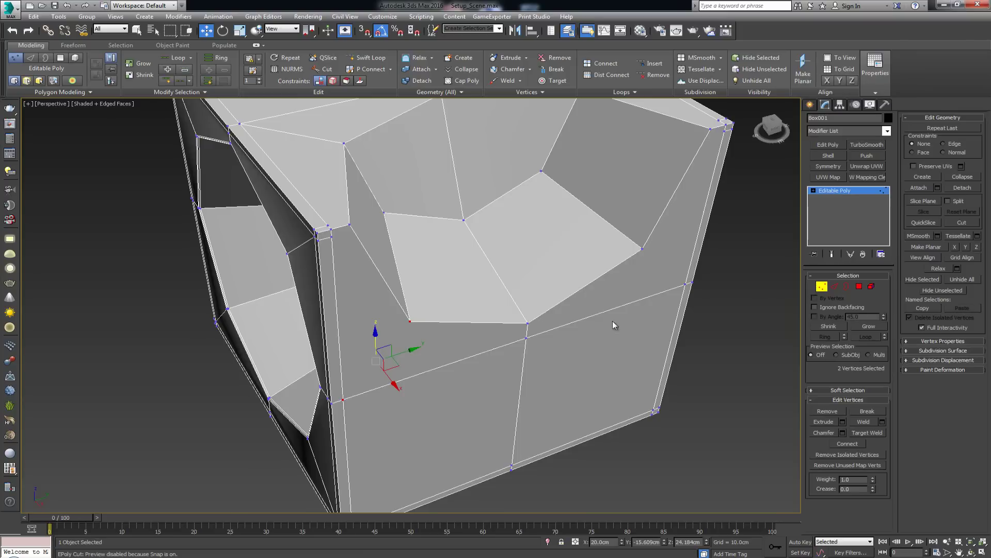
left_click(643, 249)
left_click(686, 284, "ctrl")
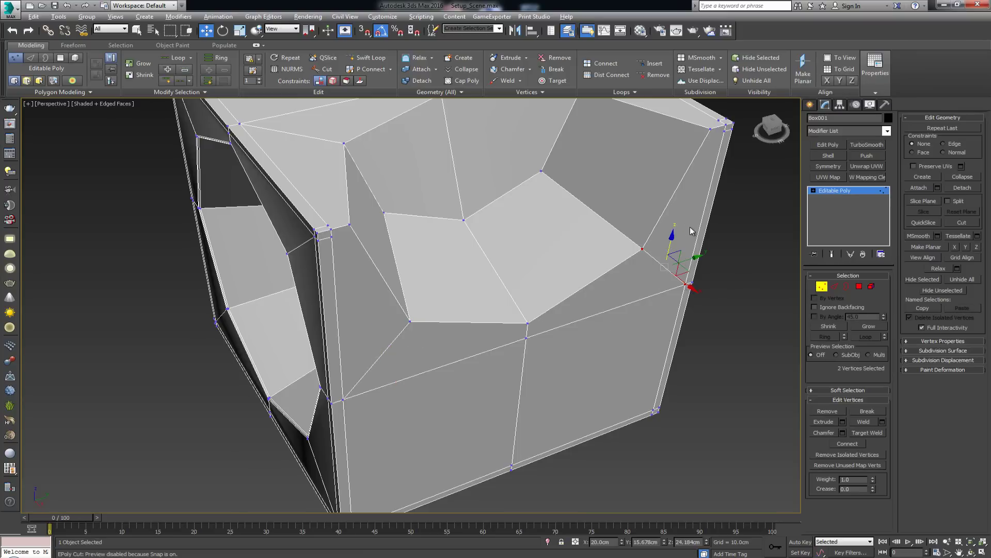
middle_click_drag(692, 231, 658, 261, "alt")
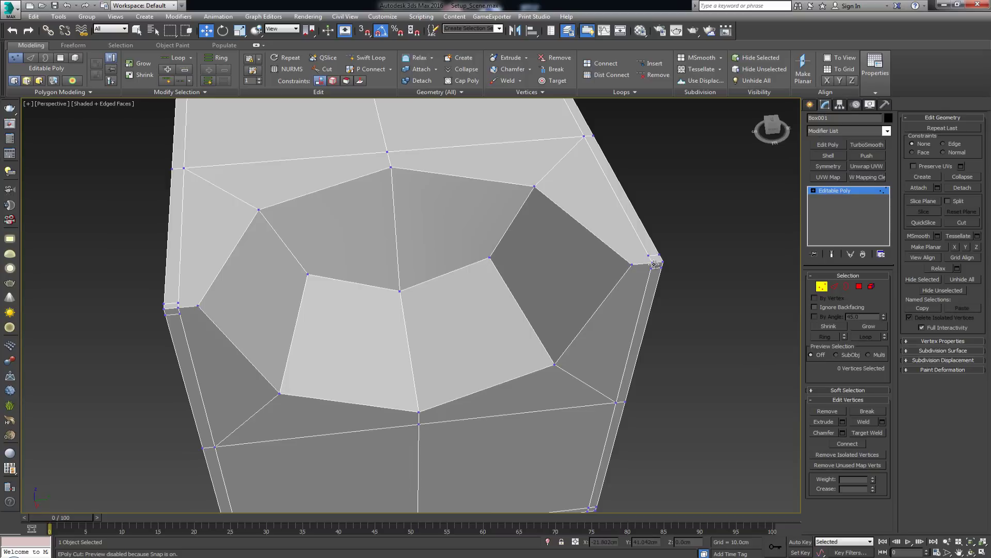
- Chamfer the complete rim loop of the side cut-out by 0.2 cm with 2 segments
key("2")
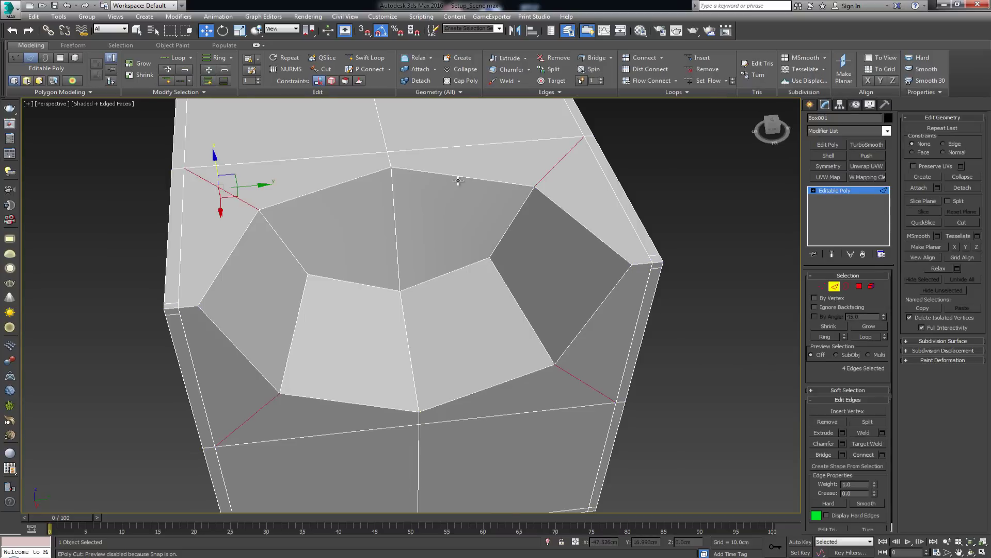
double_click(460, 177)
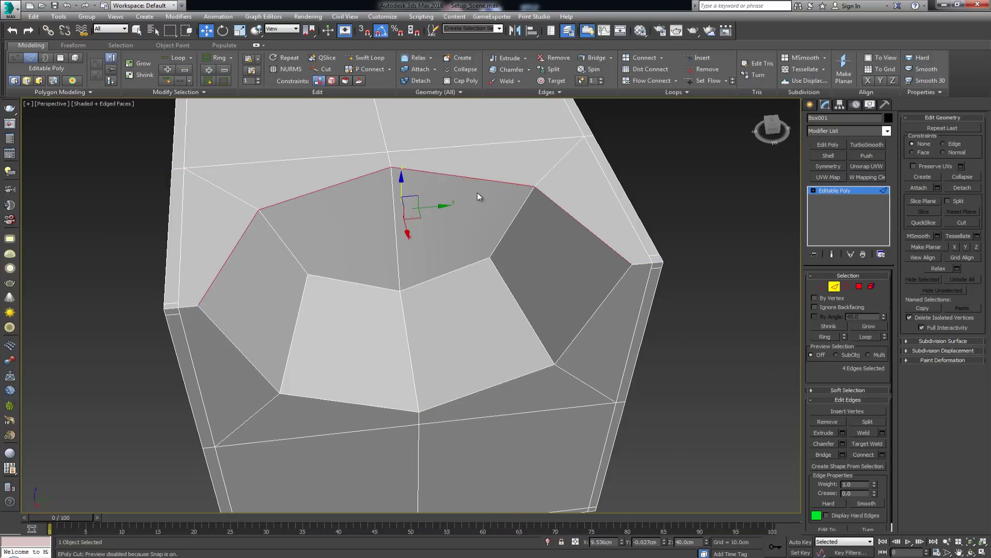
double_click(611, 292, "ctrl")
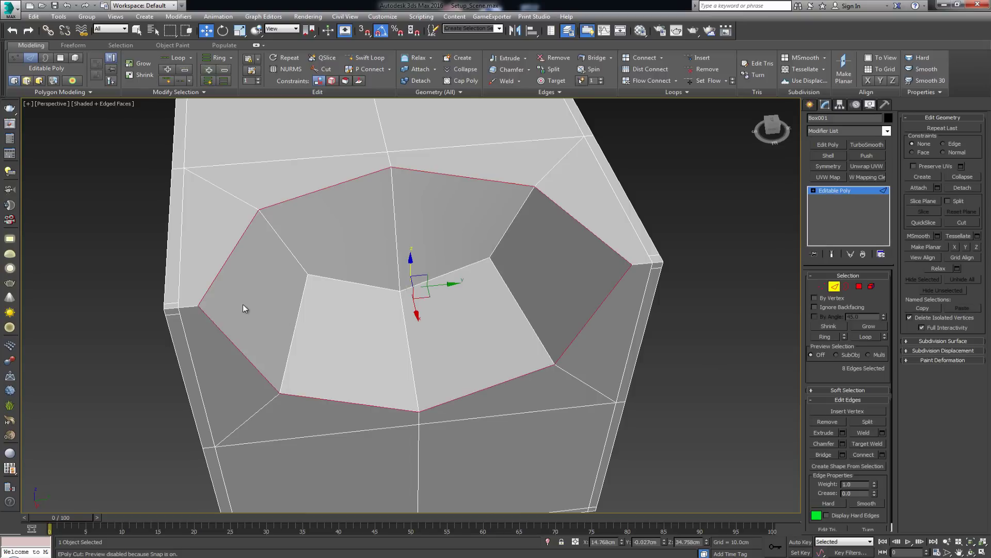
scroll(296, 310, "up", 3)
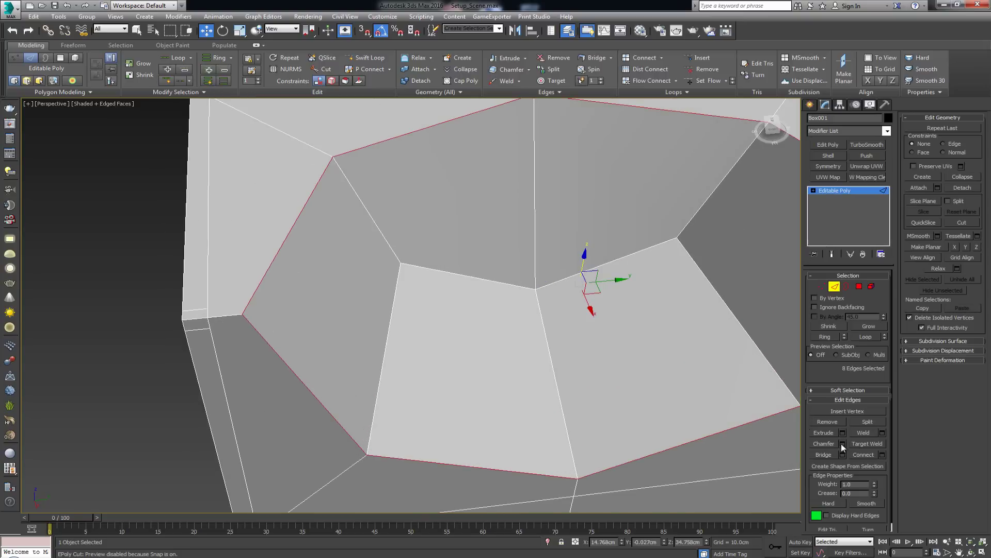
left_click(841, 444)
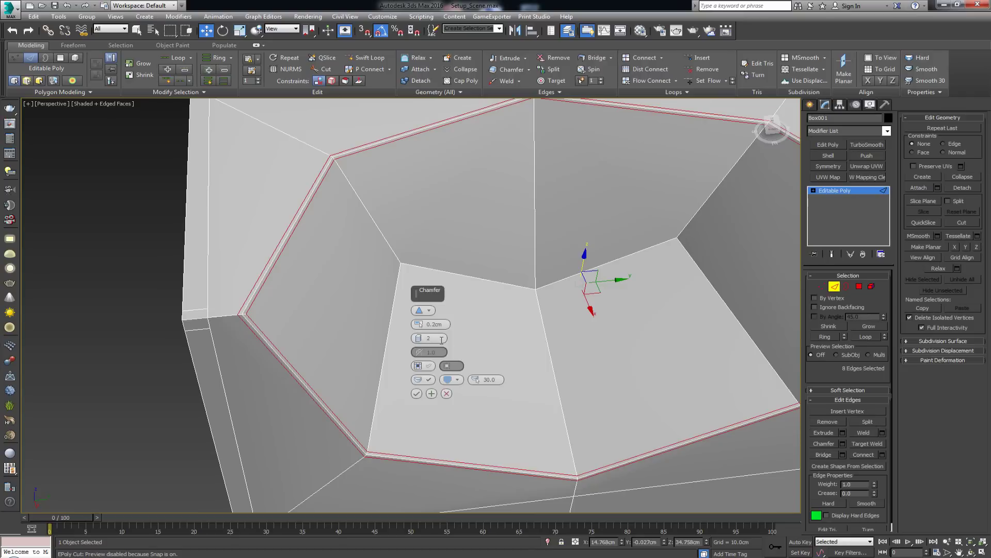
left_click(416, 395)
scroll(404, 328, "down", 2)
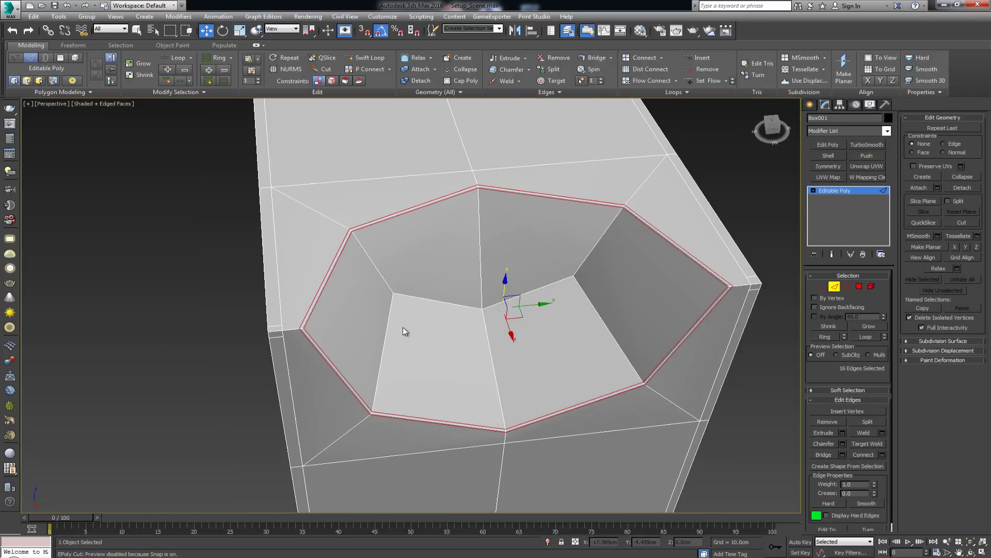
left_click(215, 305)
- Cut edges around the left rim corner of the side cut-out, joining the top and side faces' inner border vertices across the chamfer
scroll(217, 305, "up", 3)
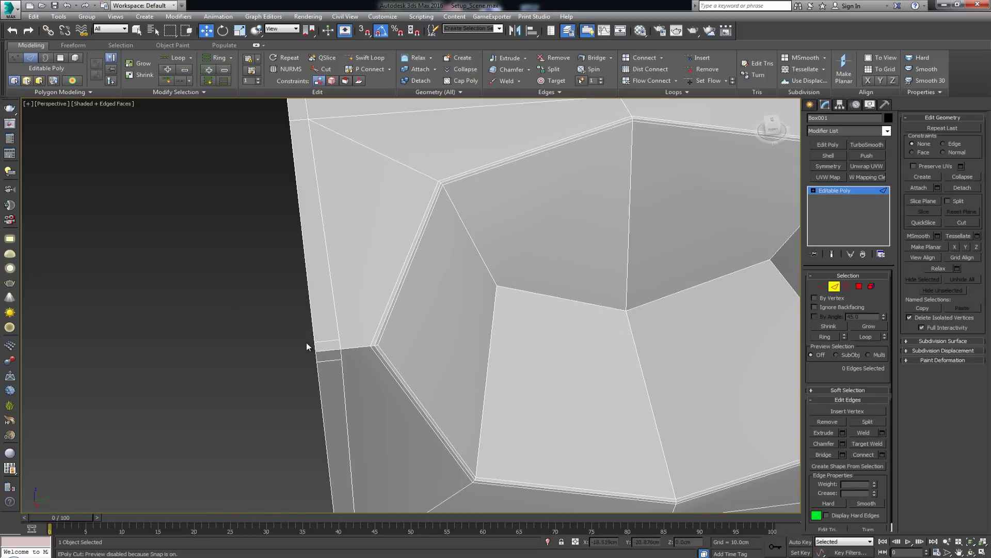
scroll(307, 346, "up", 2)
key("1")
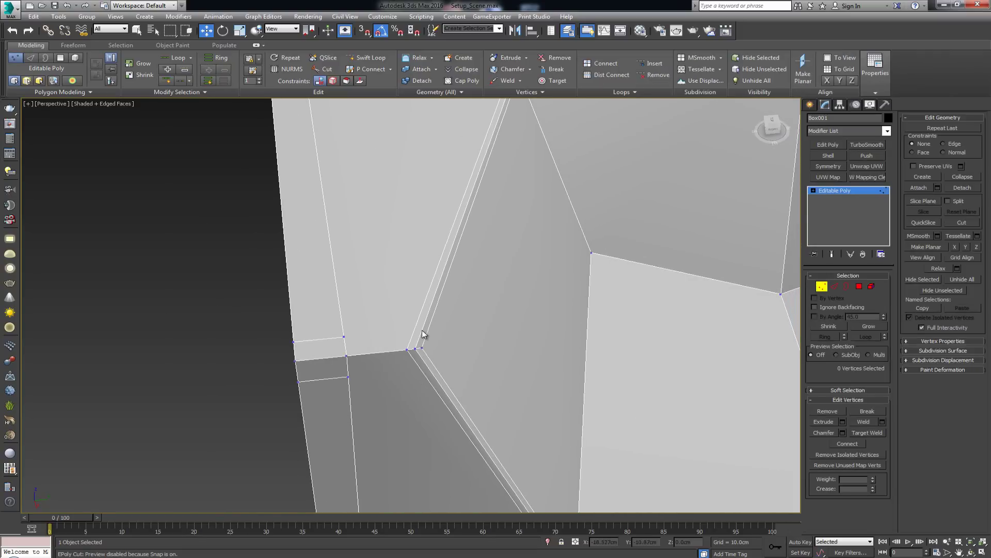
left_click(962, 223)
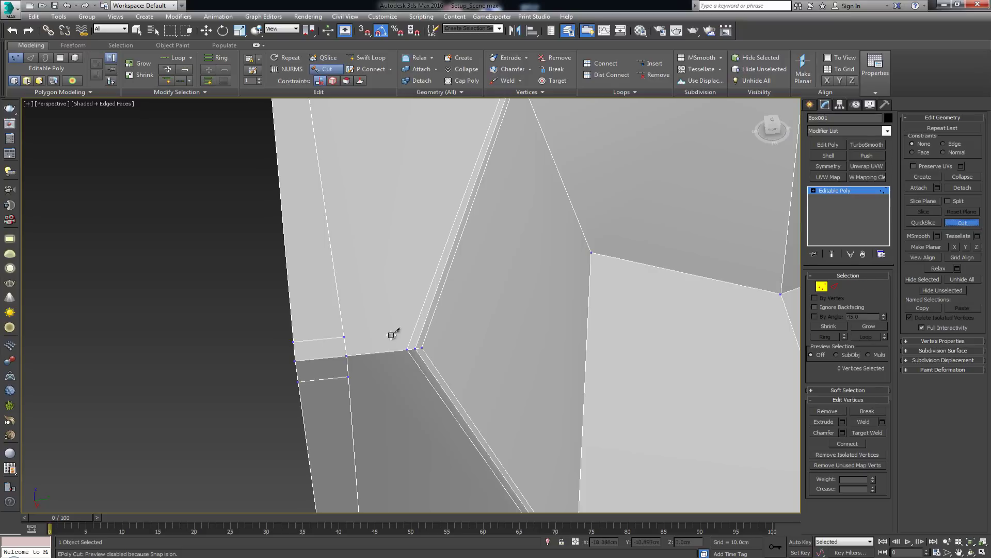
left_click(344, 337)
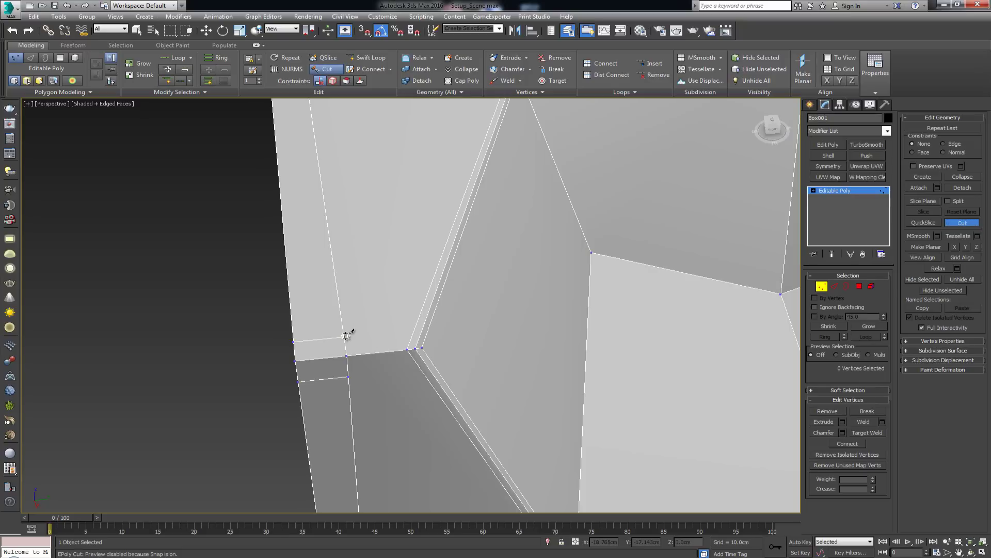
left_click(413, 337)
left_click(418, 340)
left_click(422, 348)
left_click(415, 360)
left_click(350, 376)
right_click(420, 351)
right_click(419, 350)
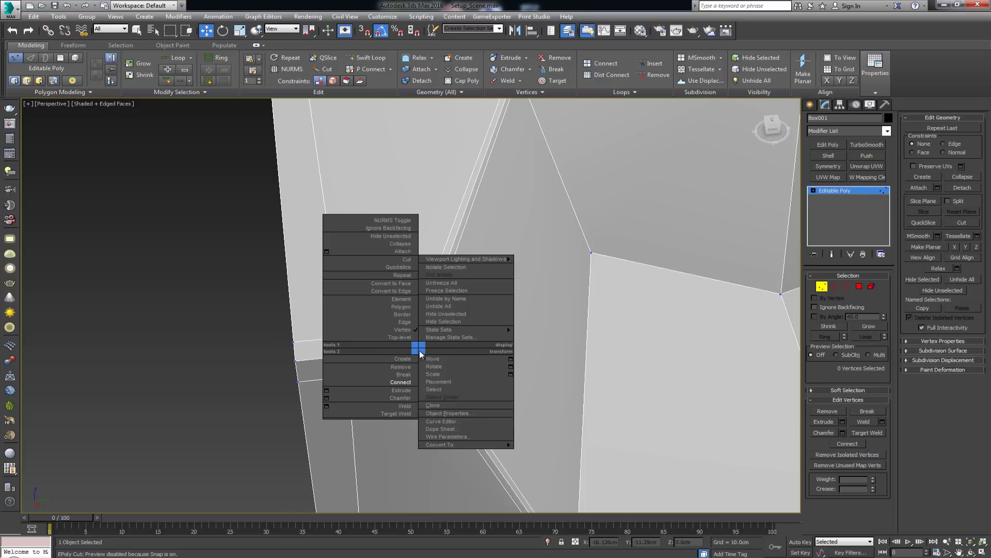
- Remove the short leftover edge on the inner side of the chamfer at the left rim corner
key("2")
left_click(428, 350)
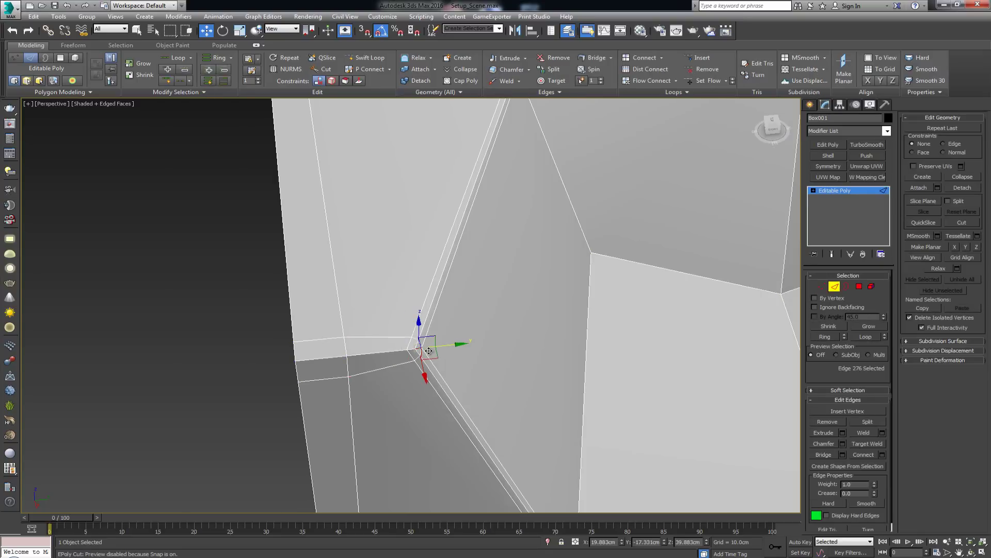
key("BackSpace")
scroll(429, 351, "up", 3)
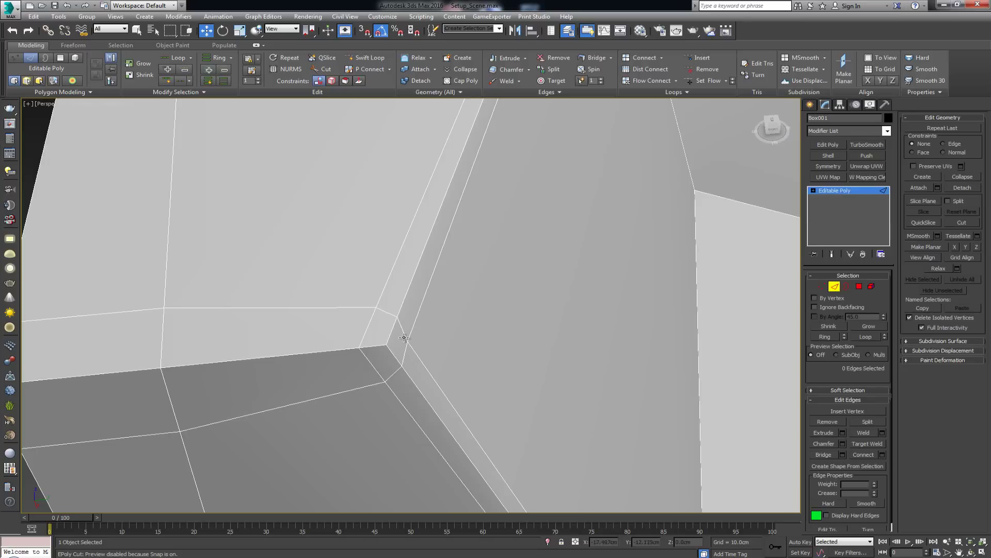
- Cut matching edges around the right rim corner, from the top face's inner border vertex across the chamfer to the side face's border vertex
scroll(538, 329, "down", 6)
scroll(574, 308, "up", 6)
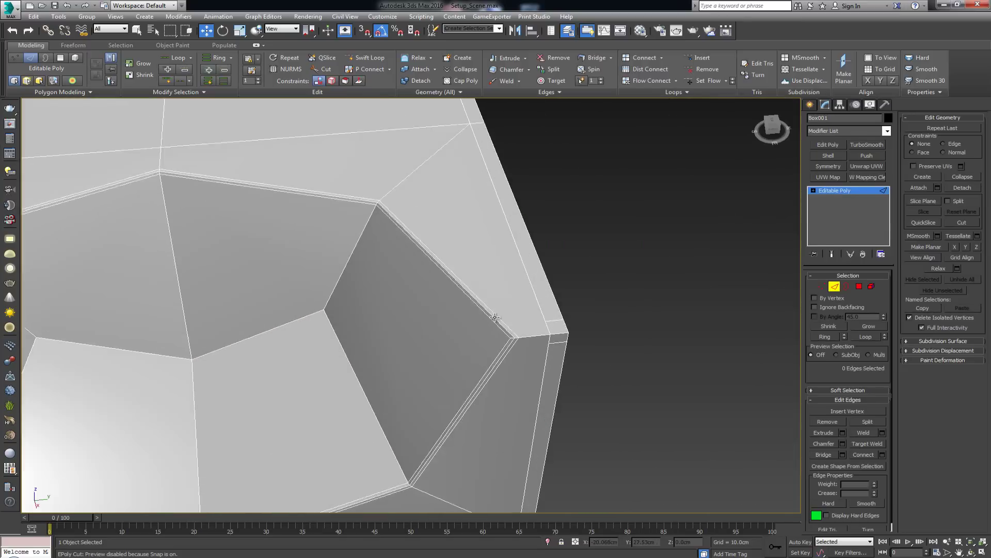
key("1")
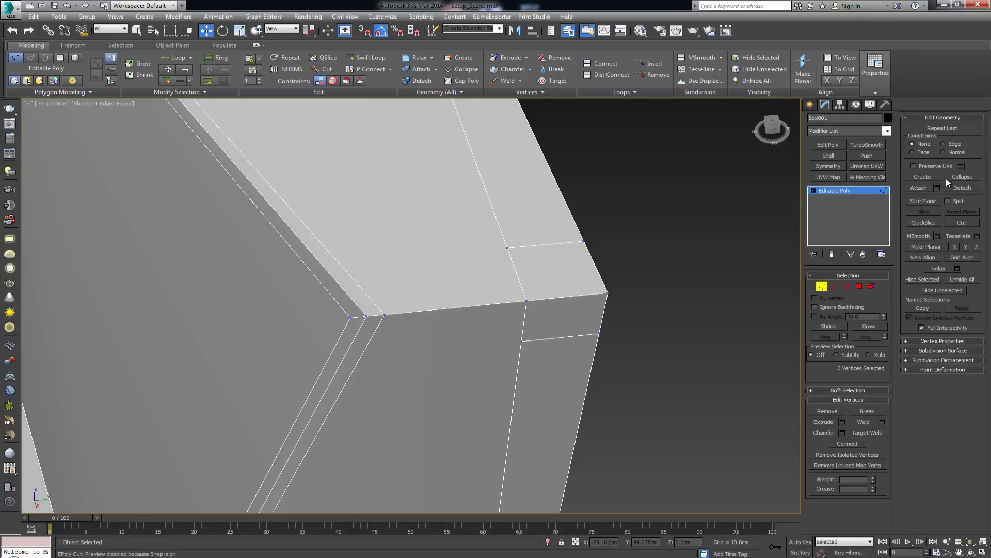
left_click(963, 222)
left_click(507, 248)
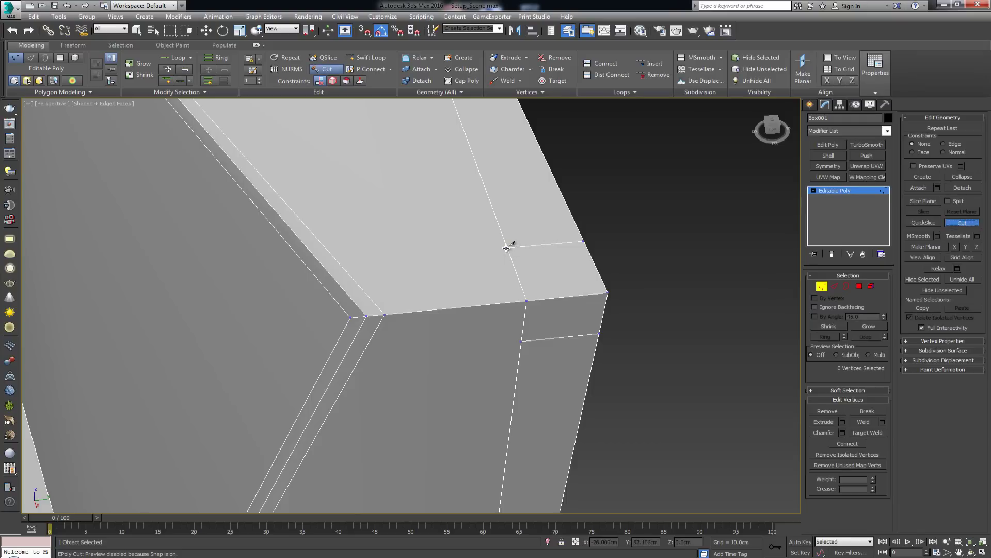
left_click(361, 285)
left_click(352, 300)
left_click(349, 317)
left_click(359, 328)
left_click(375, 331)
left_click(521, 342)
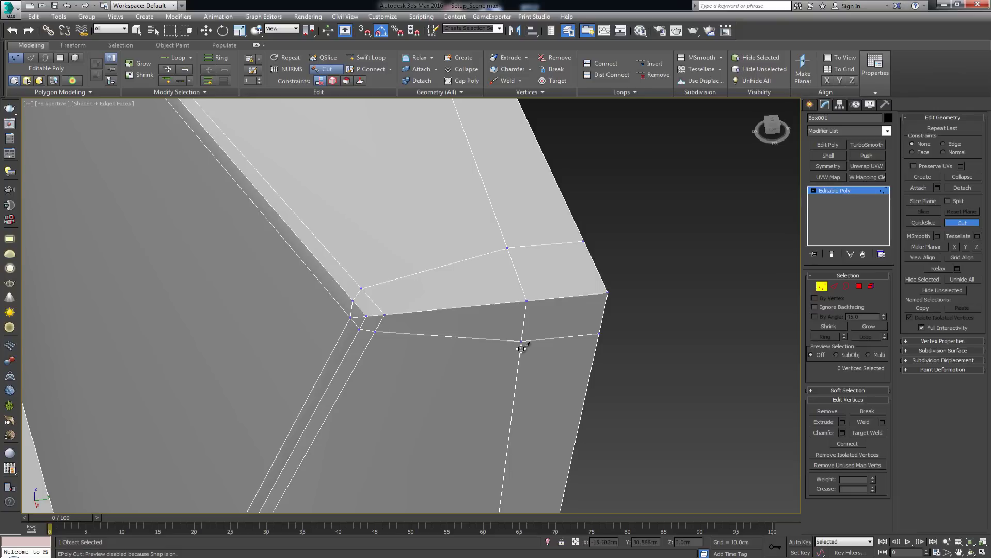
right_click(403, 332)
right_click(332, 321)
key("Escape")
- Remove the short leftover edge on the inner side of the chamfer at the right rim corner
key("2")
left_click(362, 319)
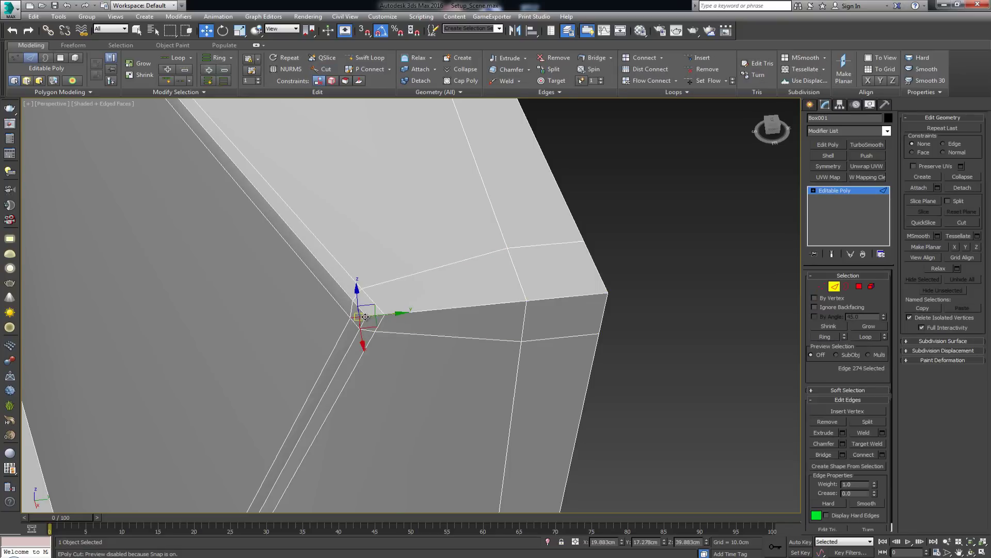
left_click(366, 316)
scroll(426, 293, "down", 5)
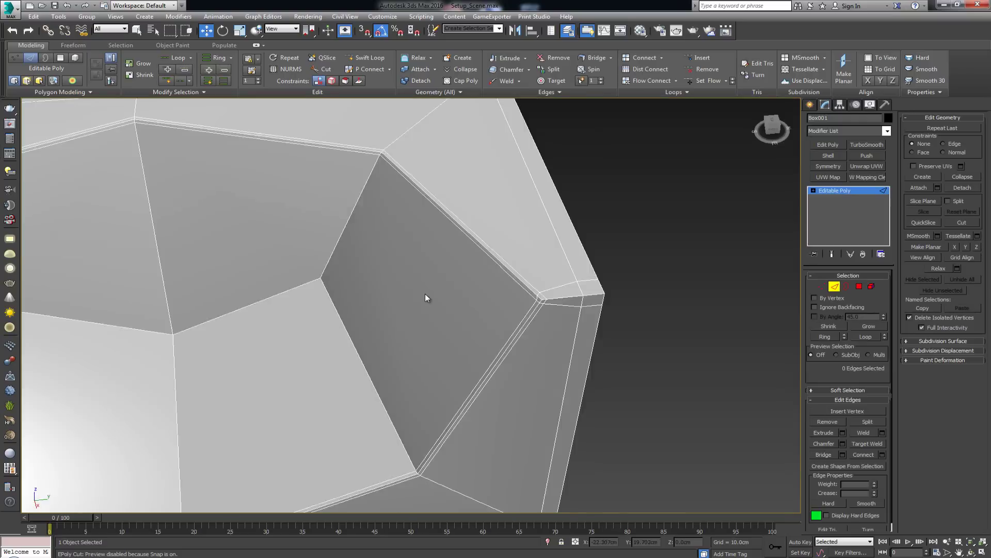
- Apply TurboSmooth to the whole box with 3 iterations and isoline display enabled
middle_click_drag(521, 303, 712, 288, "alt")
left_click(835, 286)
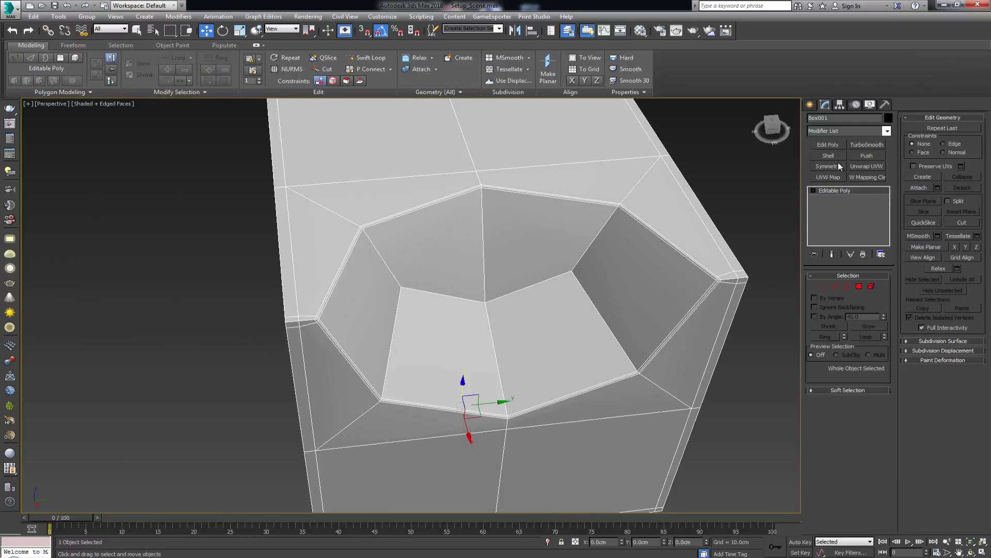
left_click(872, 144)
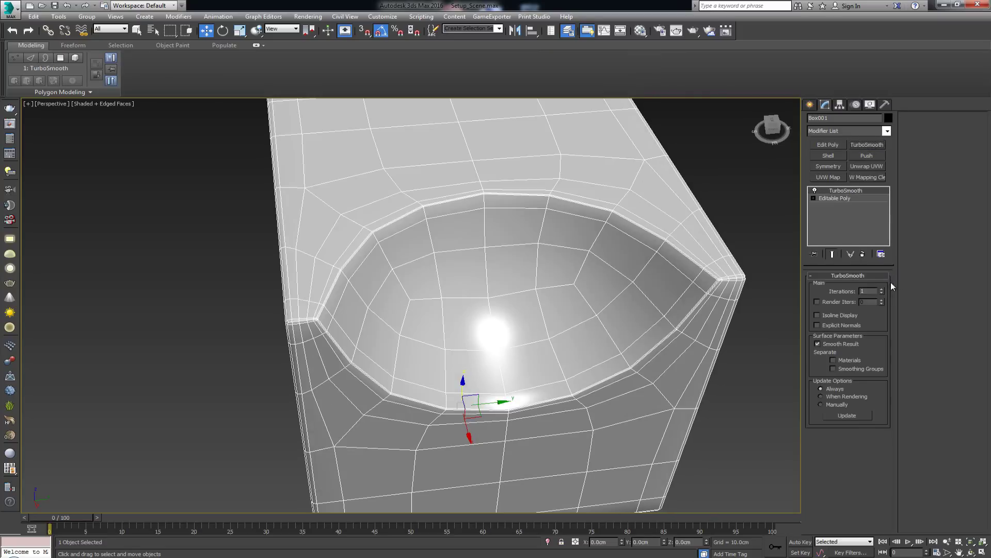
left_click(882, 289)
left_click(882, 289)
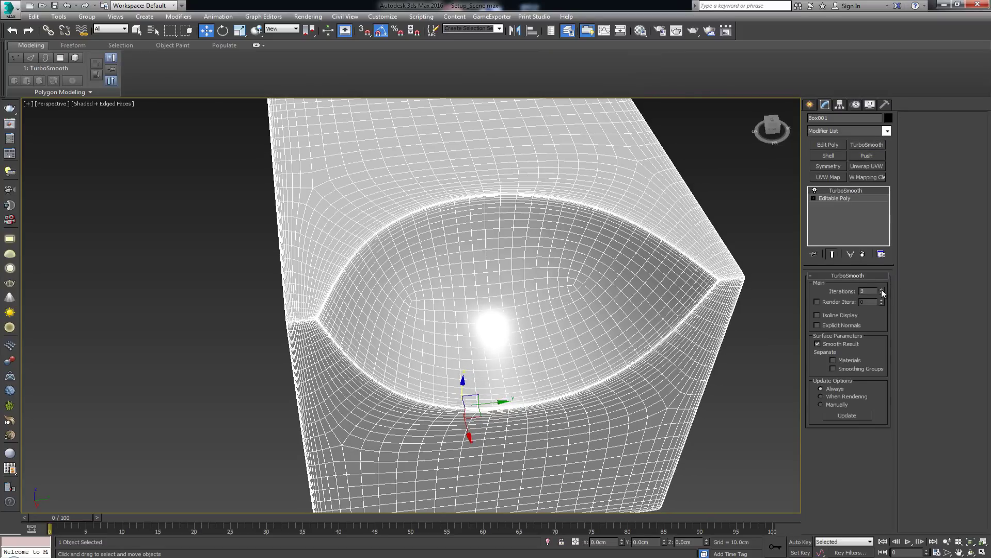
left_click(832, 317)
- Hide the wireframe edges and examine the shading of both smoothed cut-outs from several angles
scroll(667, 239, "down", 5)
left_click(667, 240)
key("F4")
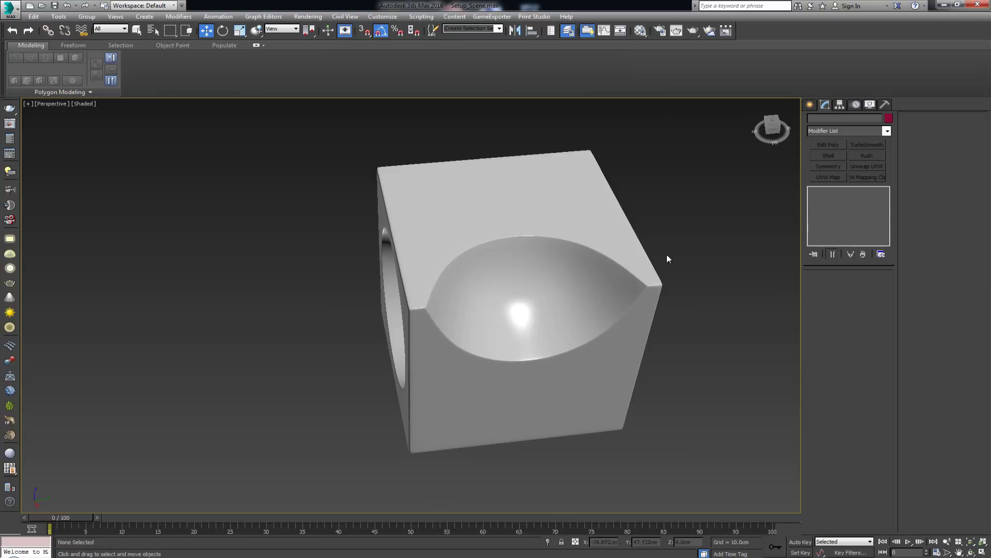
middle_click_drag(667, 255, 614, 282, "alt")
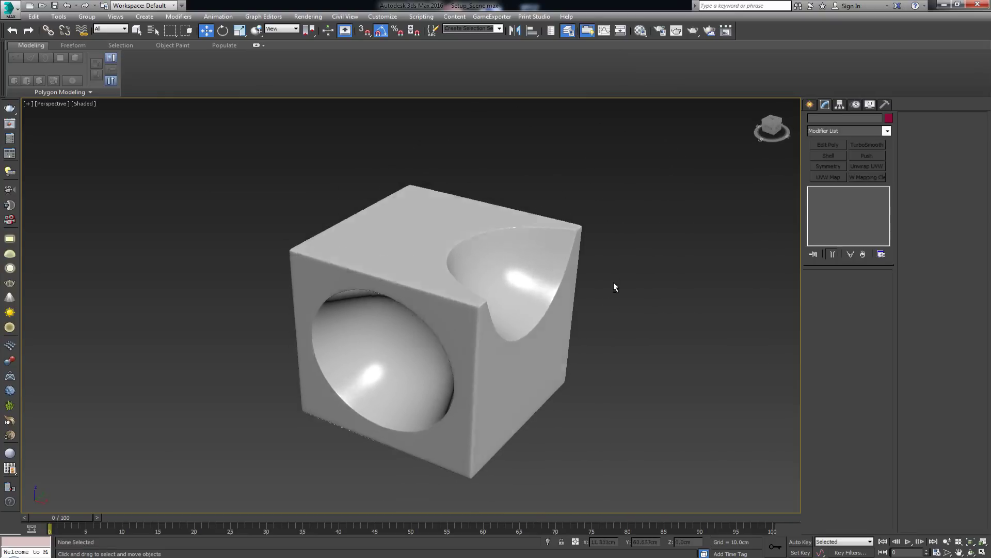
scroll(572, 265, "up", 3)
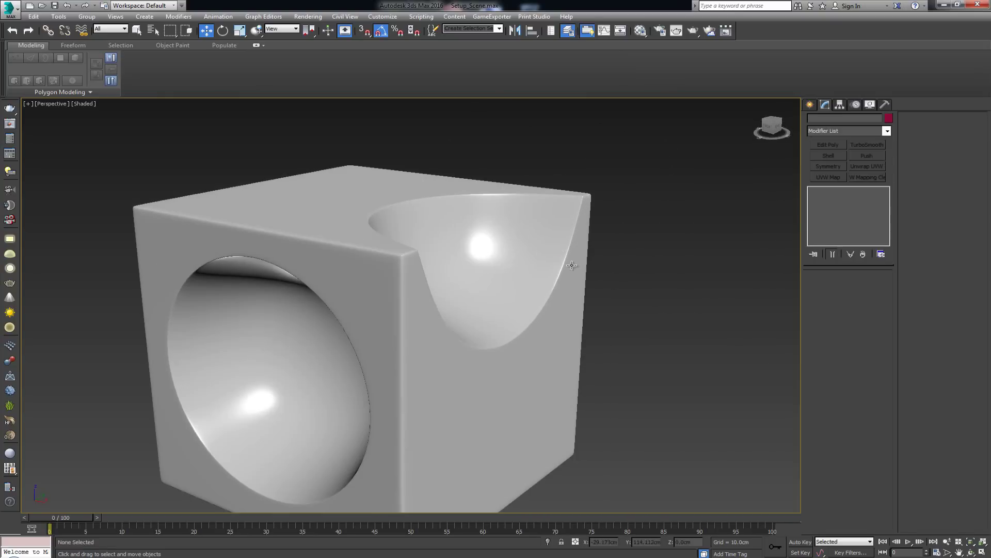
mouse_move(561, 272)
middle_mouse_down("alt")
mouse_move(507, 250)
mouse_move(531, 274)
mouse_move(482, 241)
middle_mouse_up("alt")
- Restore the edge display and check the isoline edge flow around both cut-outs, leaving the box deselected
key("F4")
left_click(447, 275)
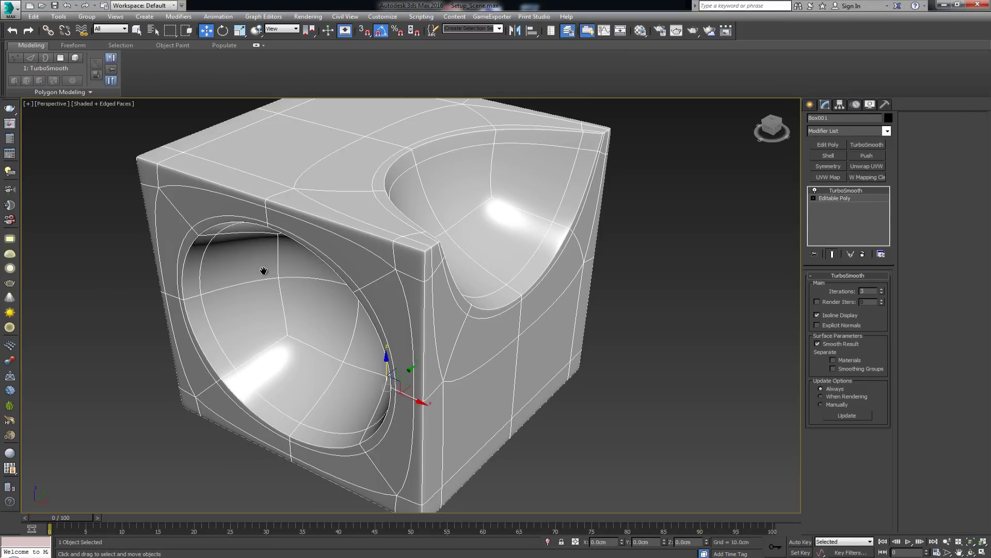
scroll(263, 270, "down", 3)
middle_click_drag(317, 252, 331, 276)
left_click(626, 213)
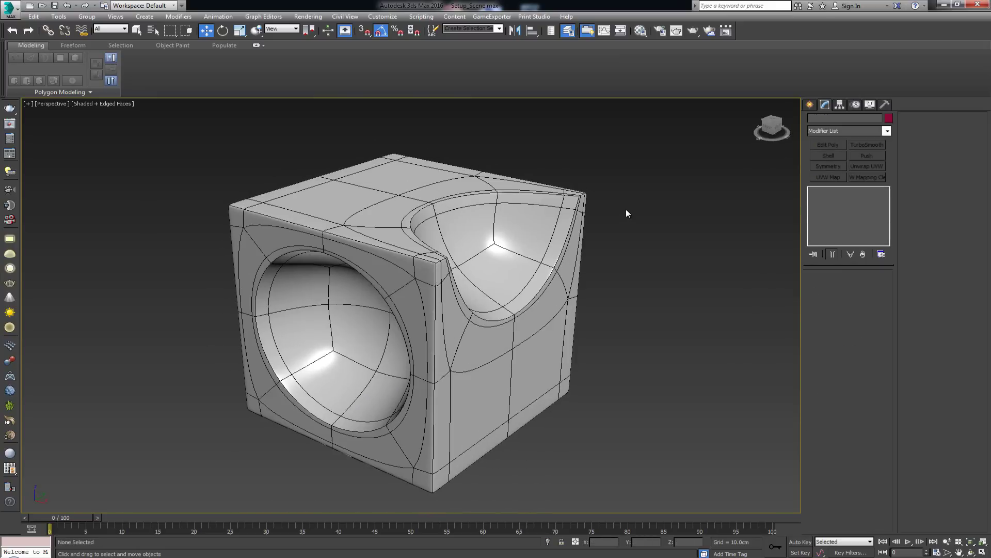